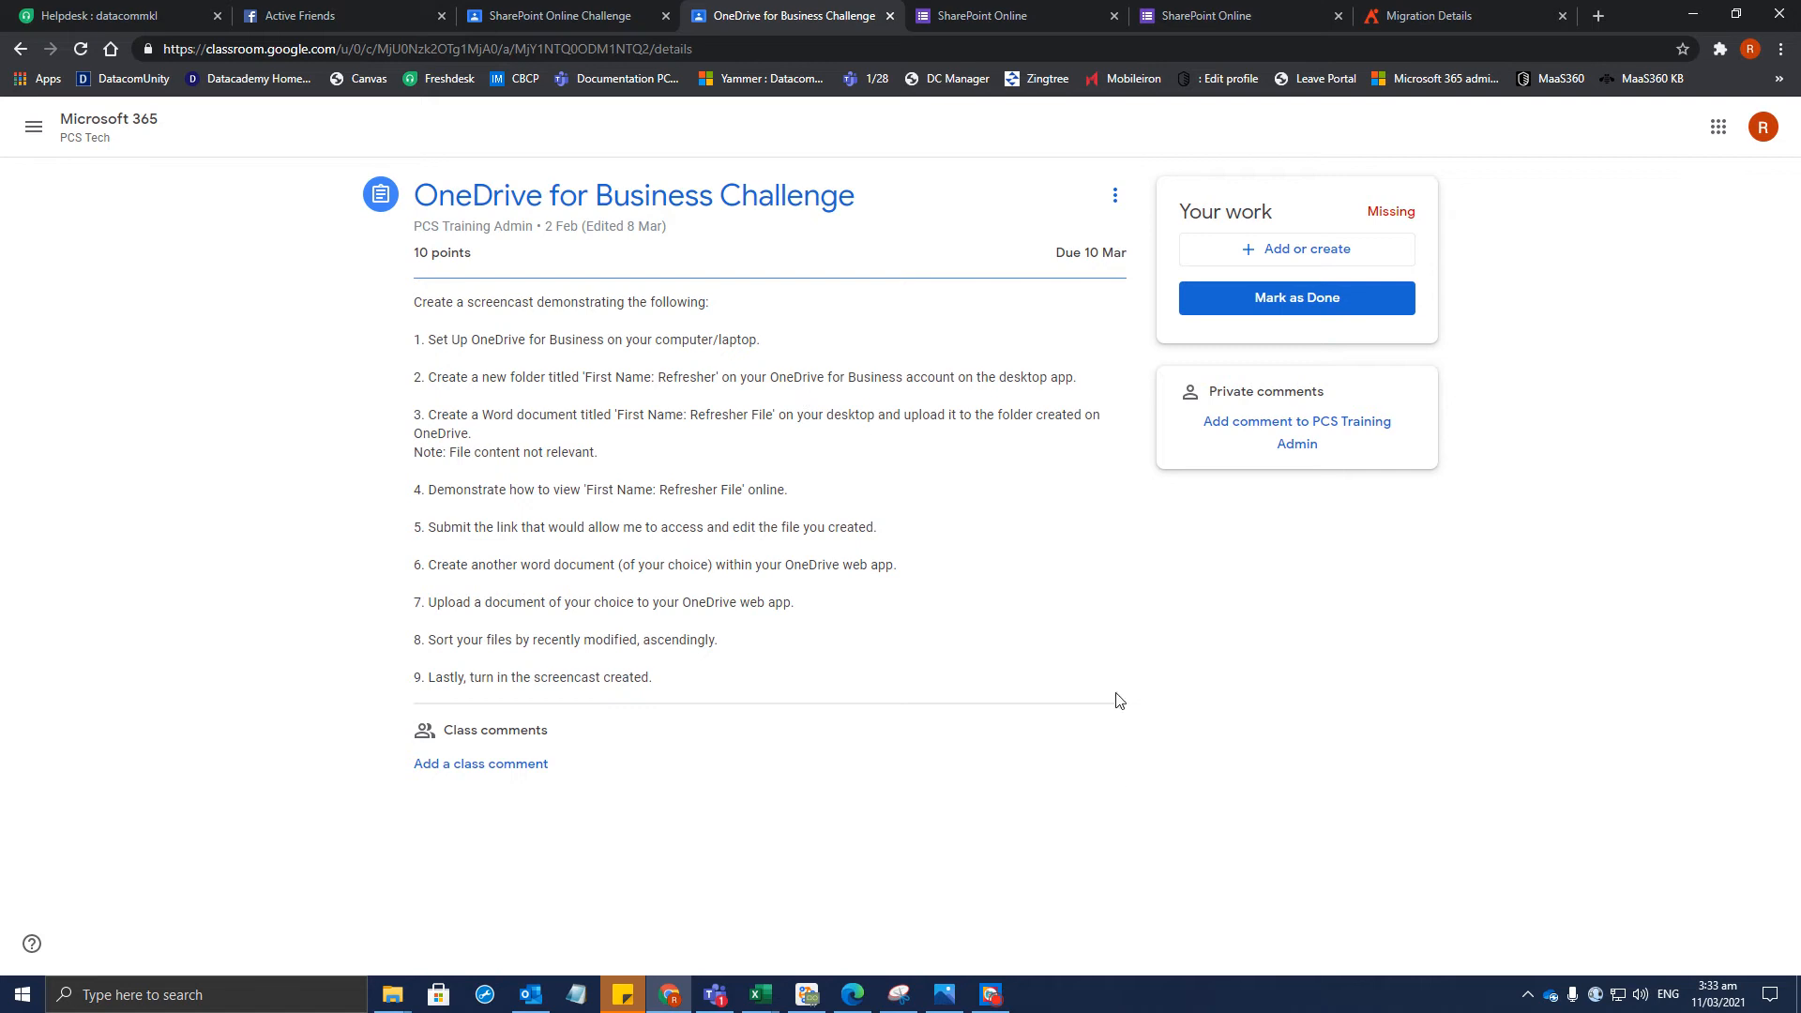
Open the Windows Start menu over the OneDrive for Business Challenge assignment
click(23, 998)
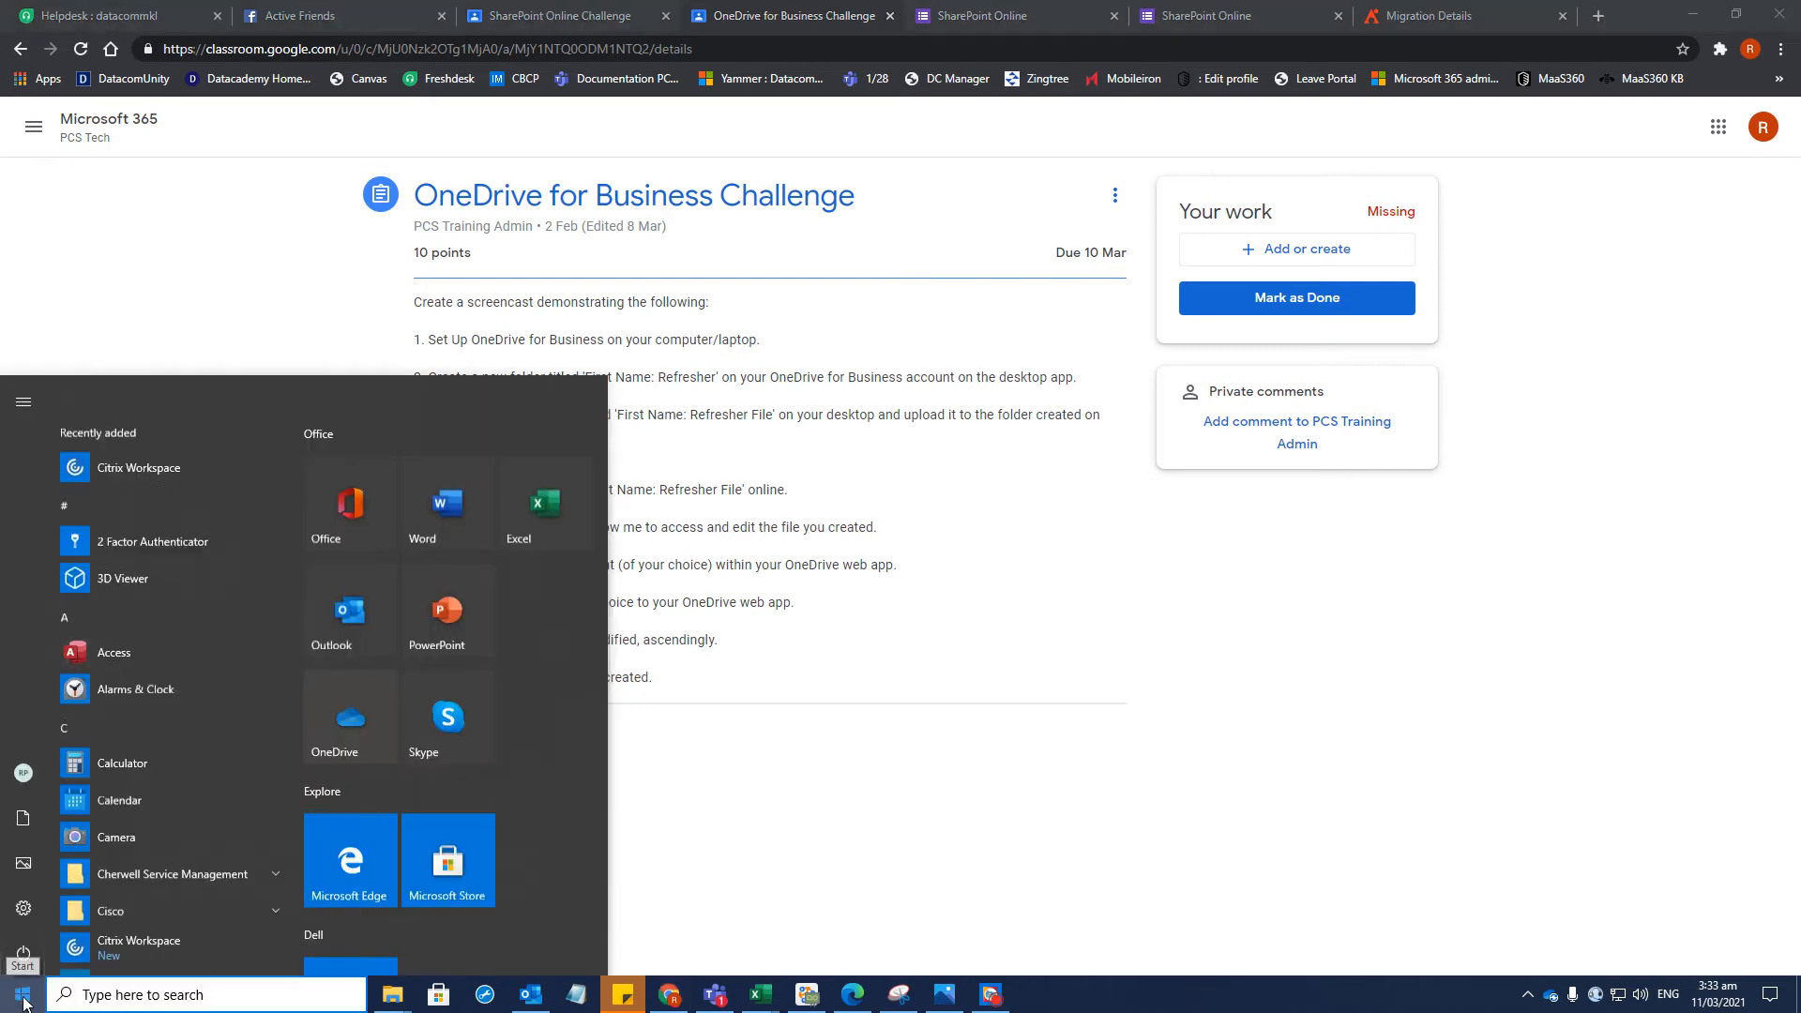
Launch the OneDrive desktop app via a 'one' search and check its sign-in status
click(82, 996)
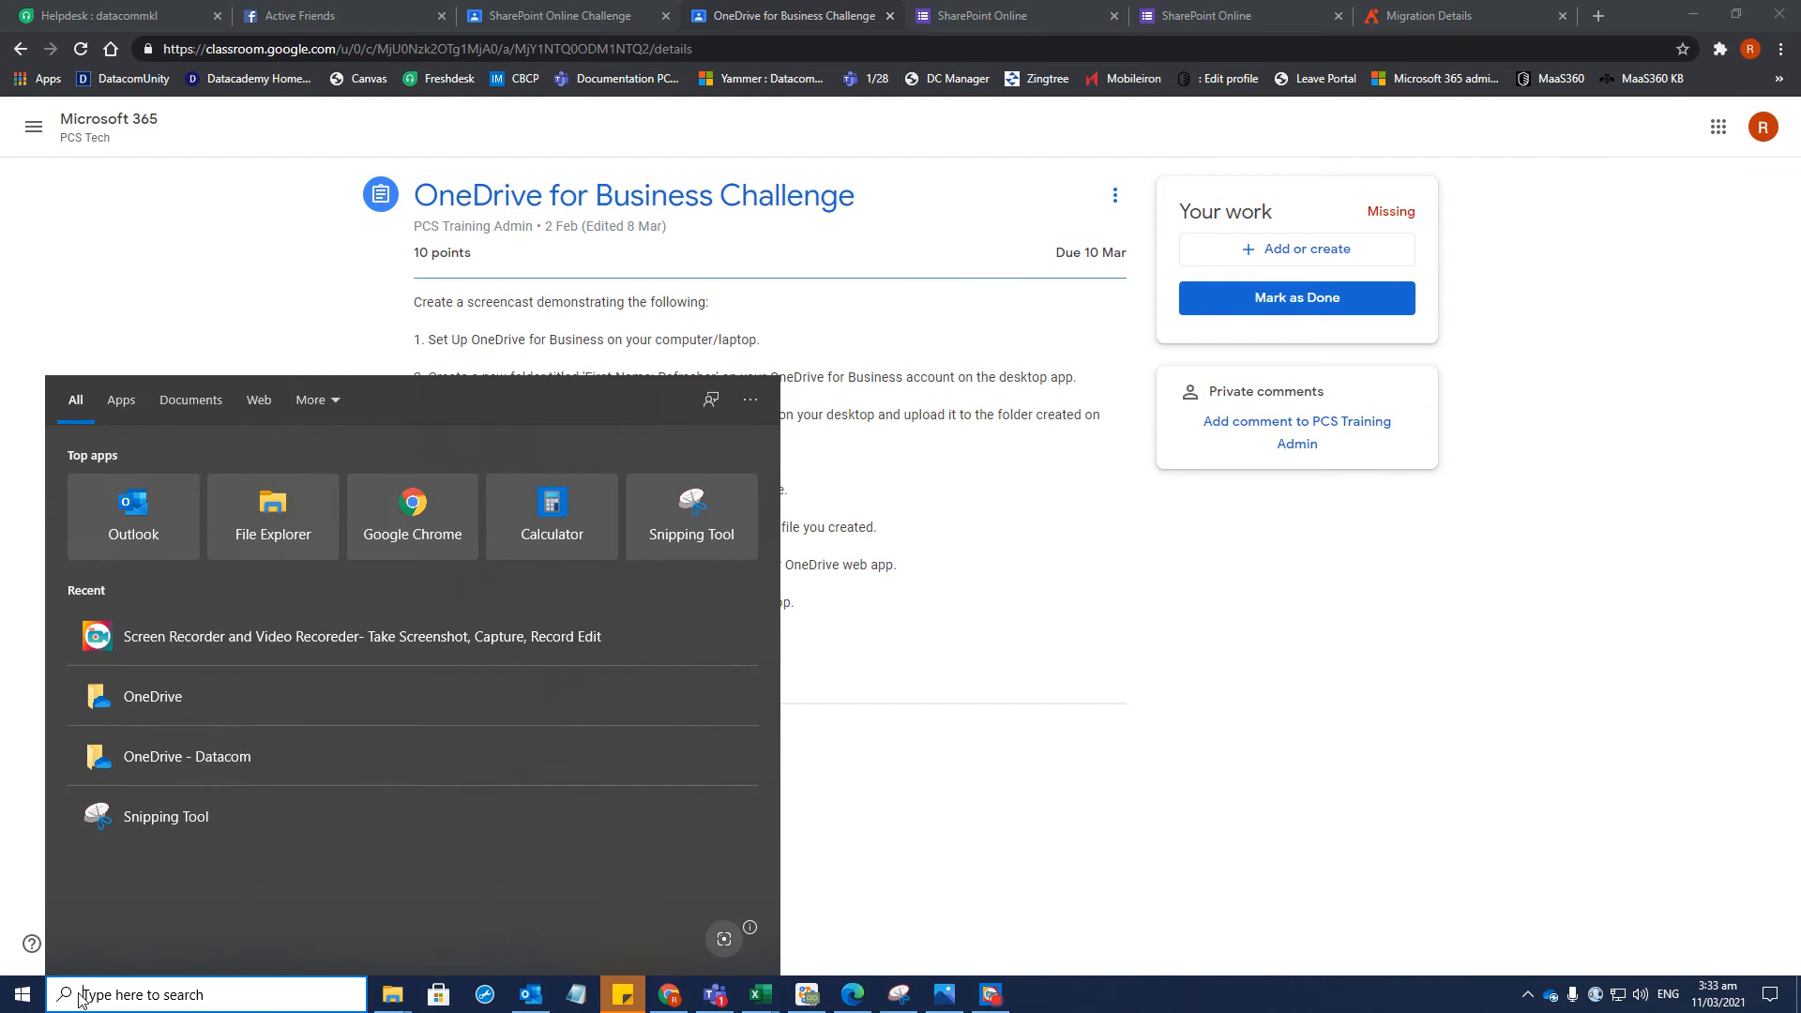
text(one)
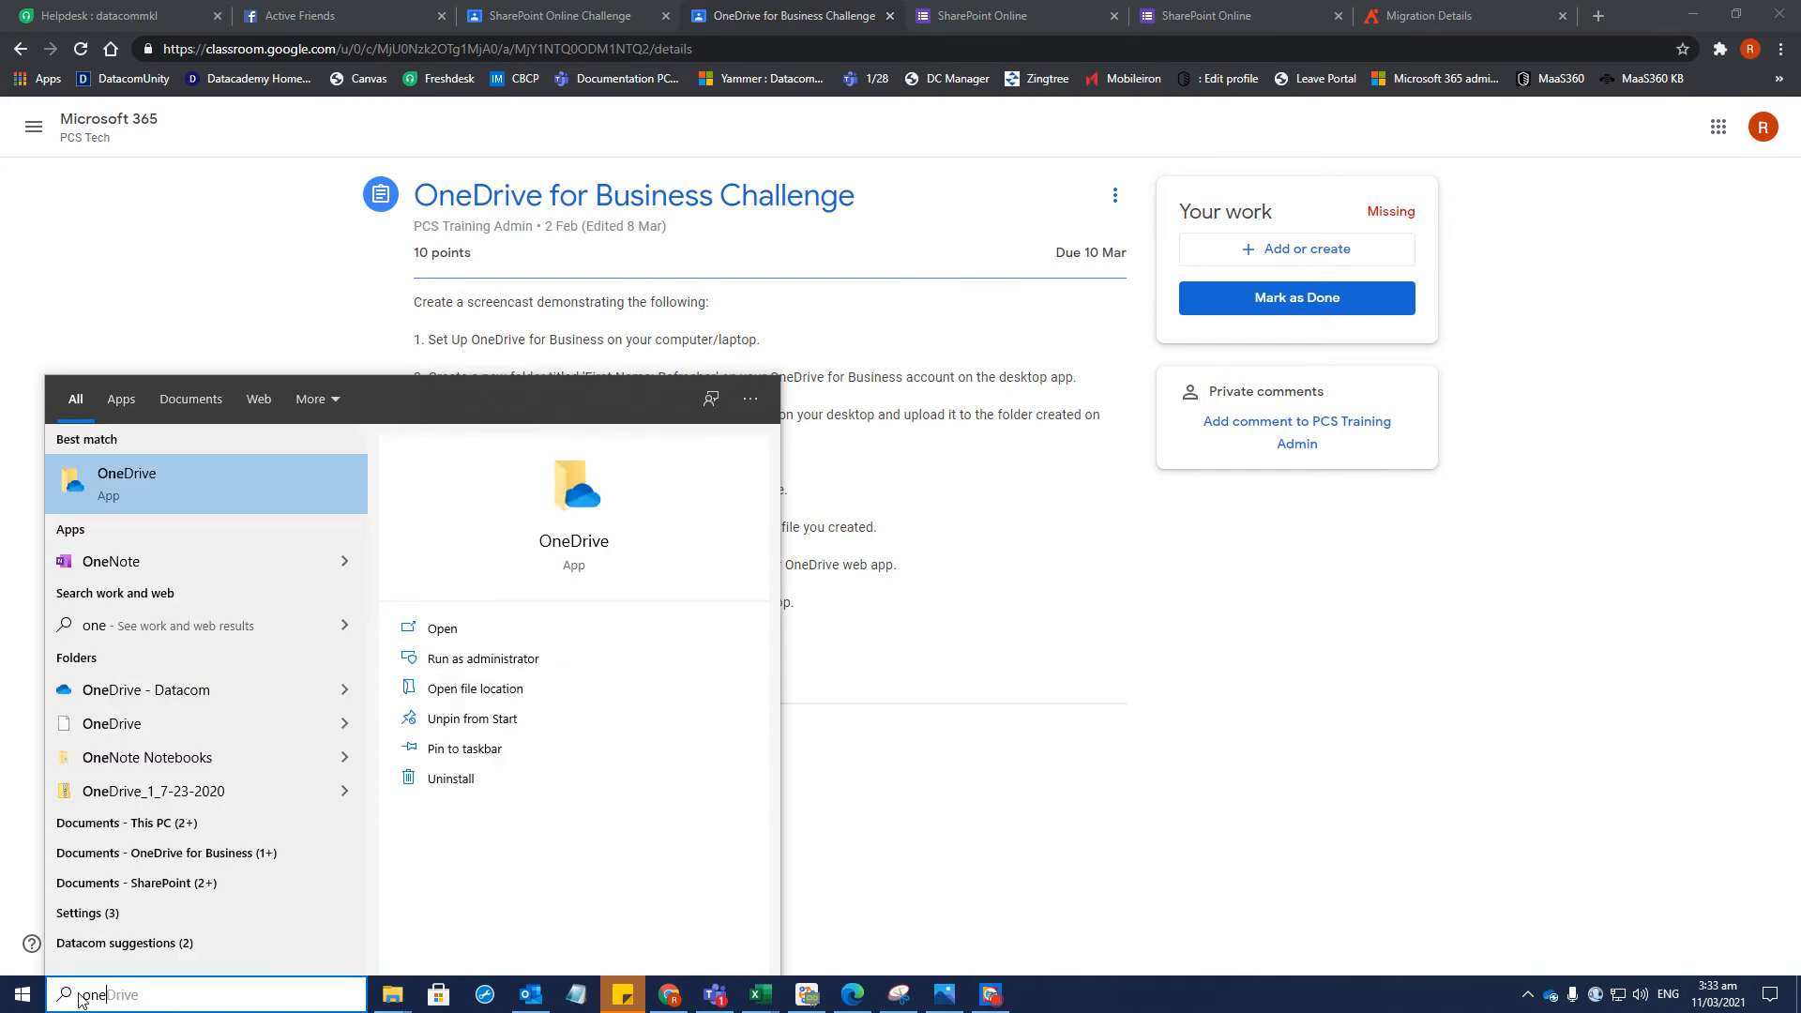
key(Return)
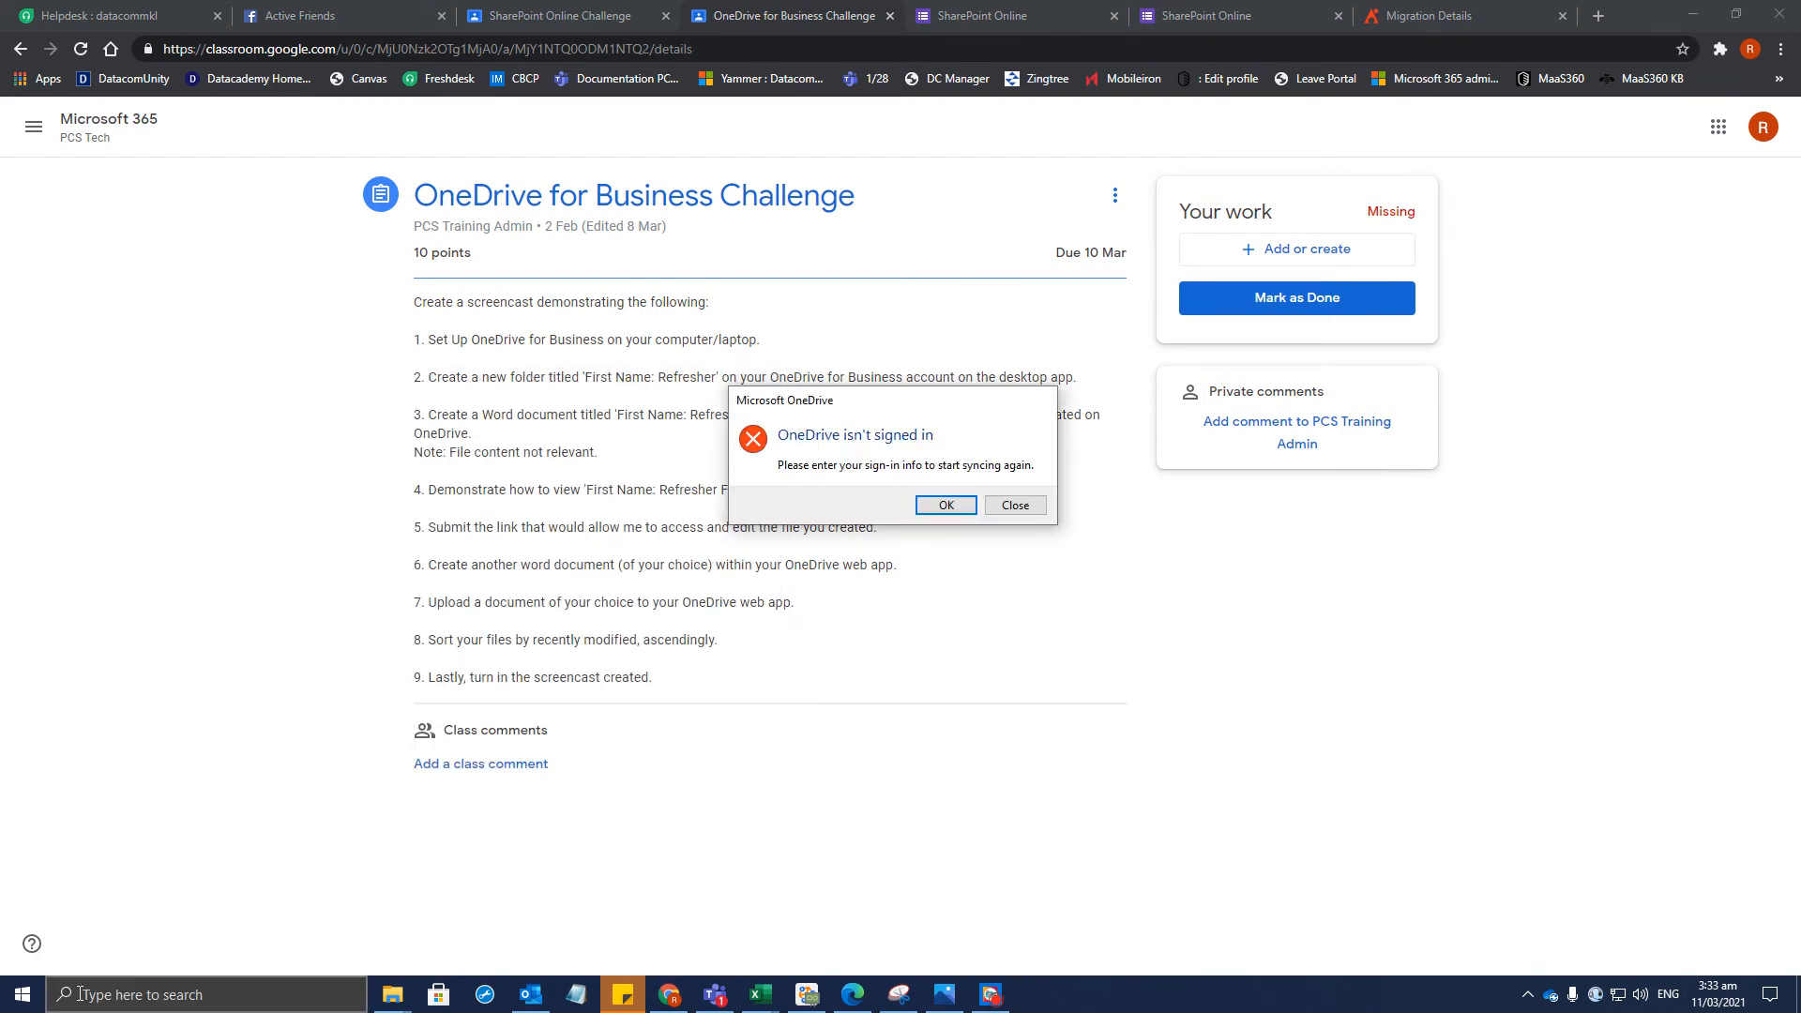
click(957, 508)
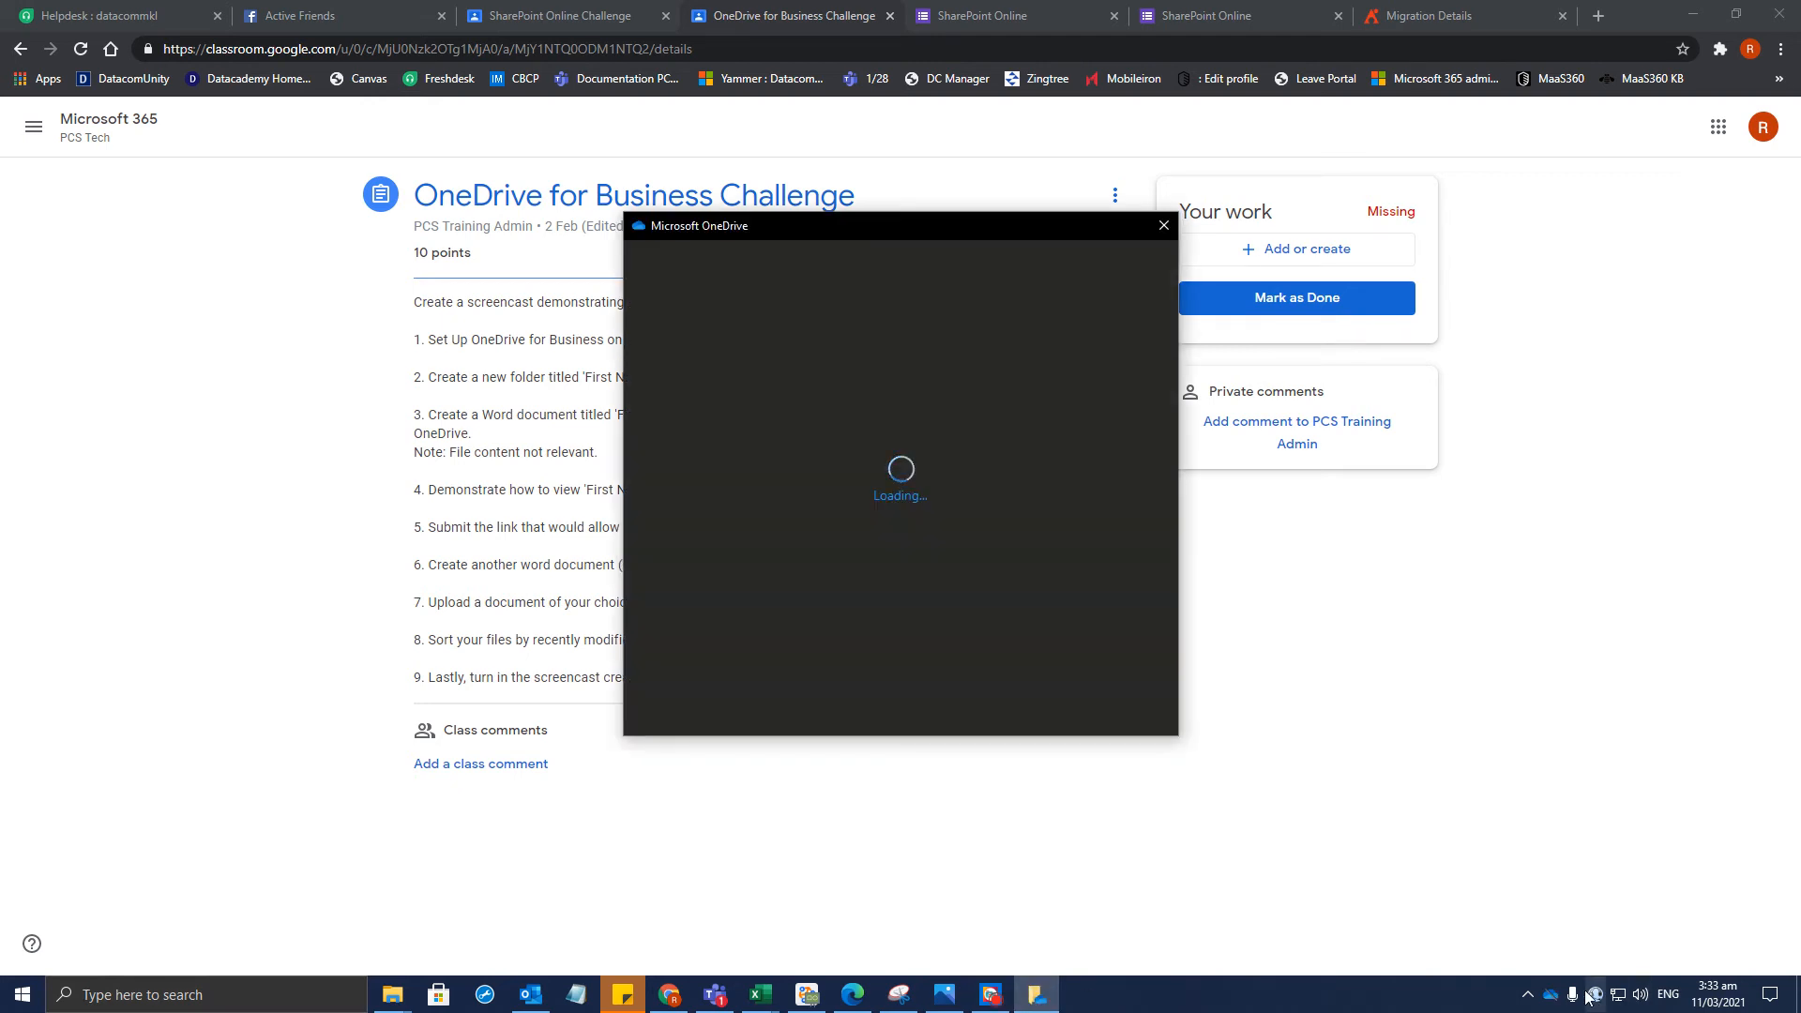
click(1551, 998)
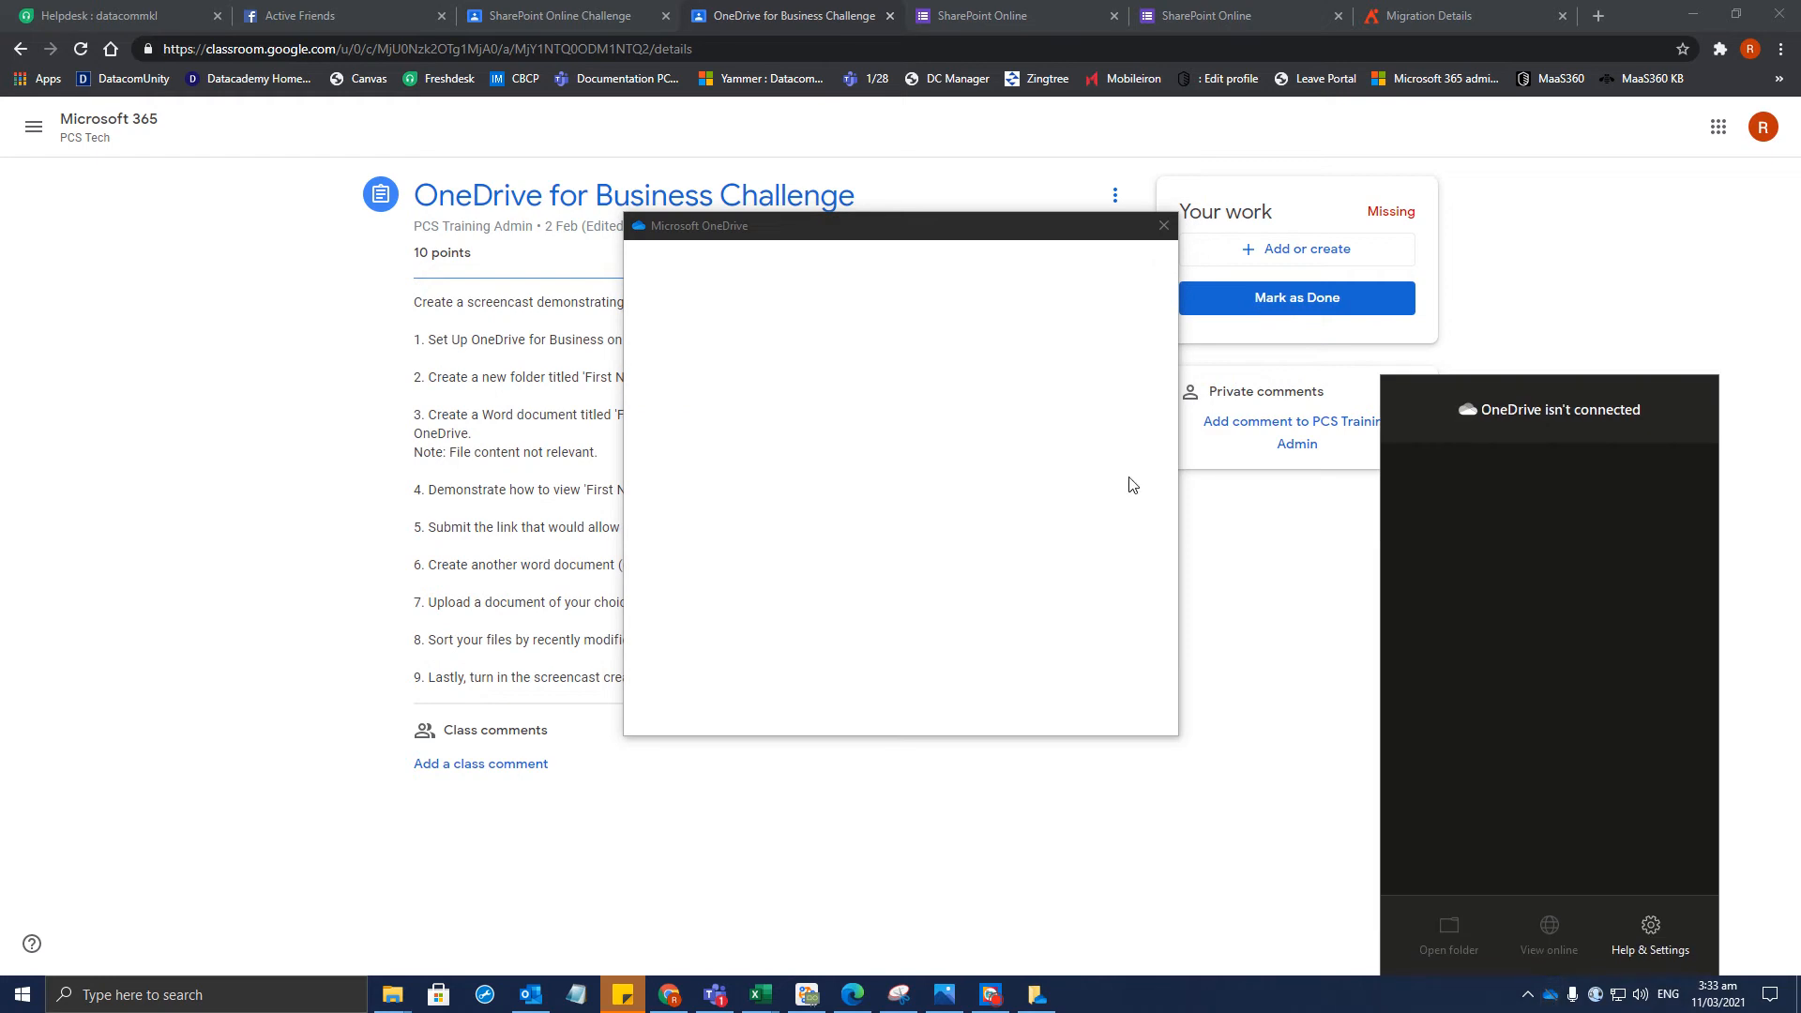
click(860, 228)
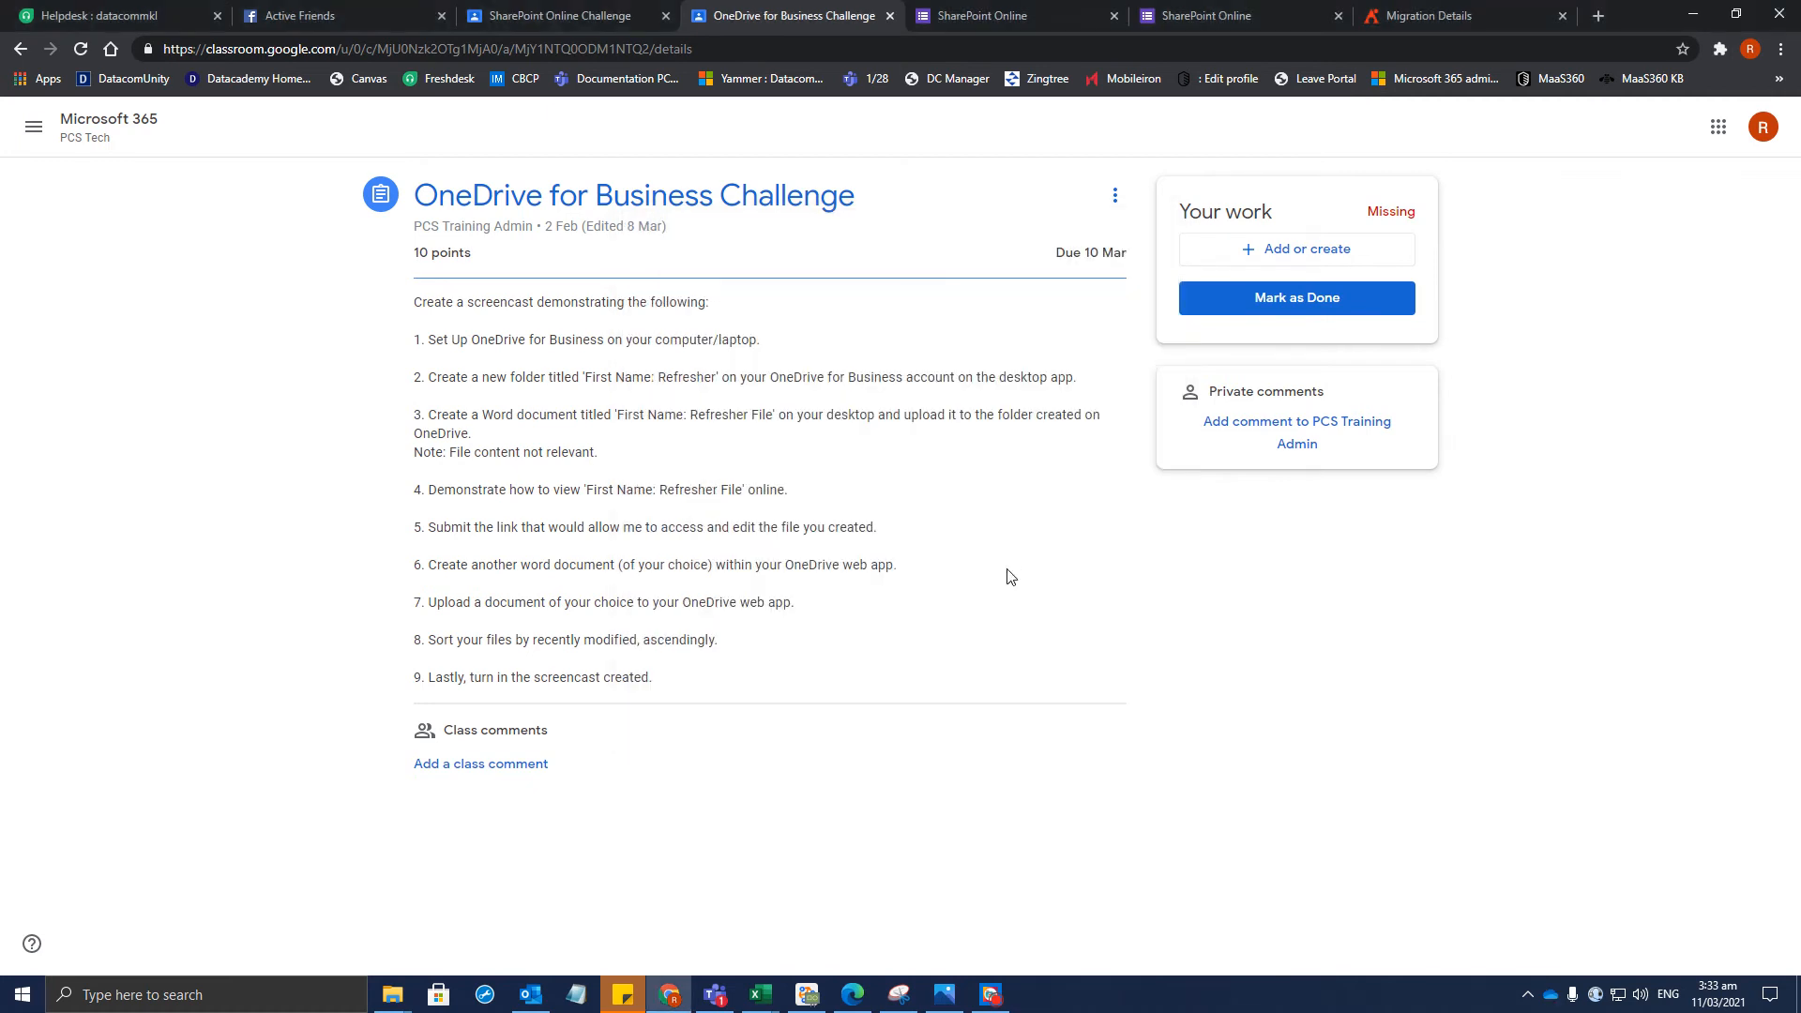
Unlink the Datacom account from this PC through OneDrive Settings' Account tab
double_click(1551, 994)
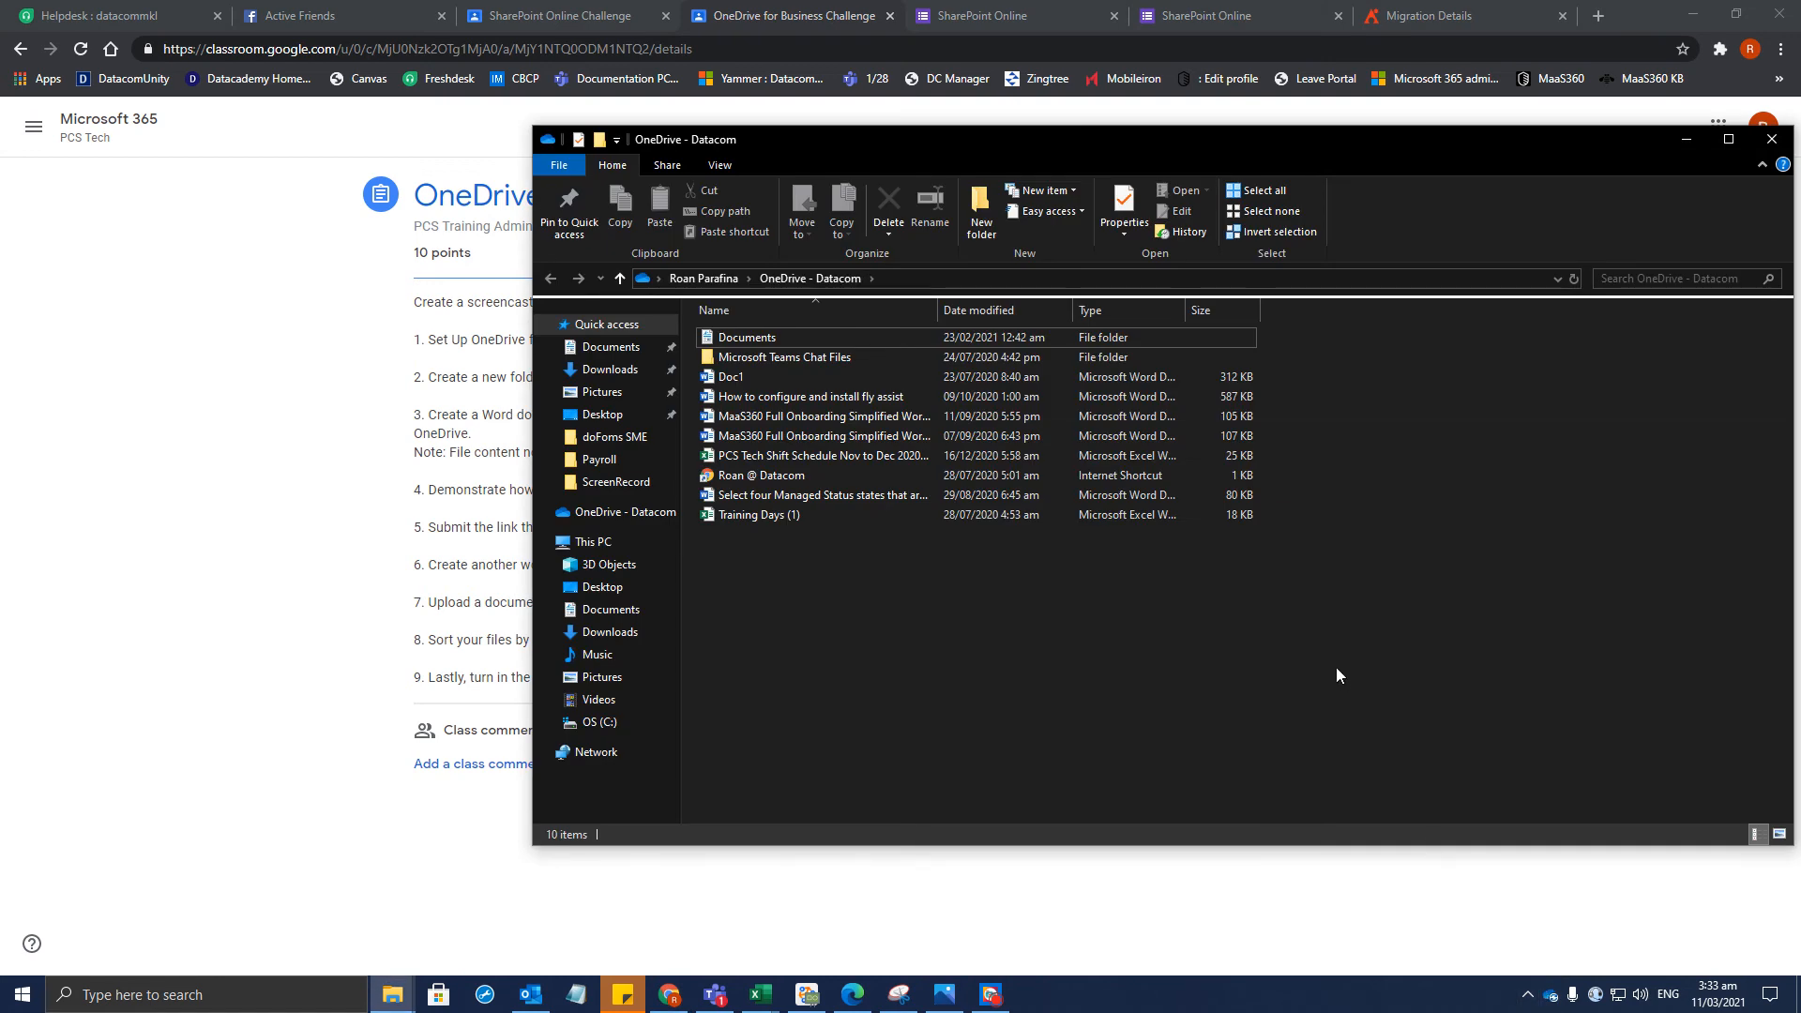
right_click(1549, 996)
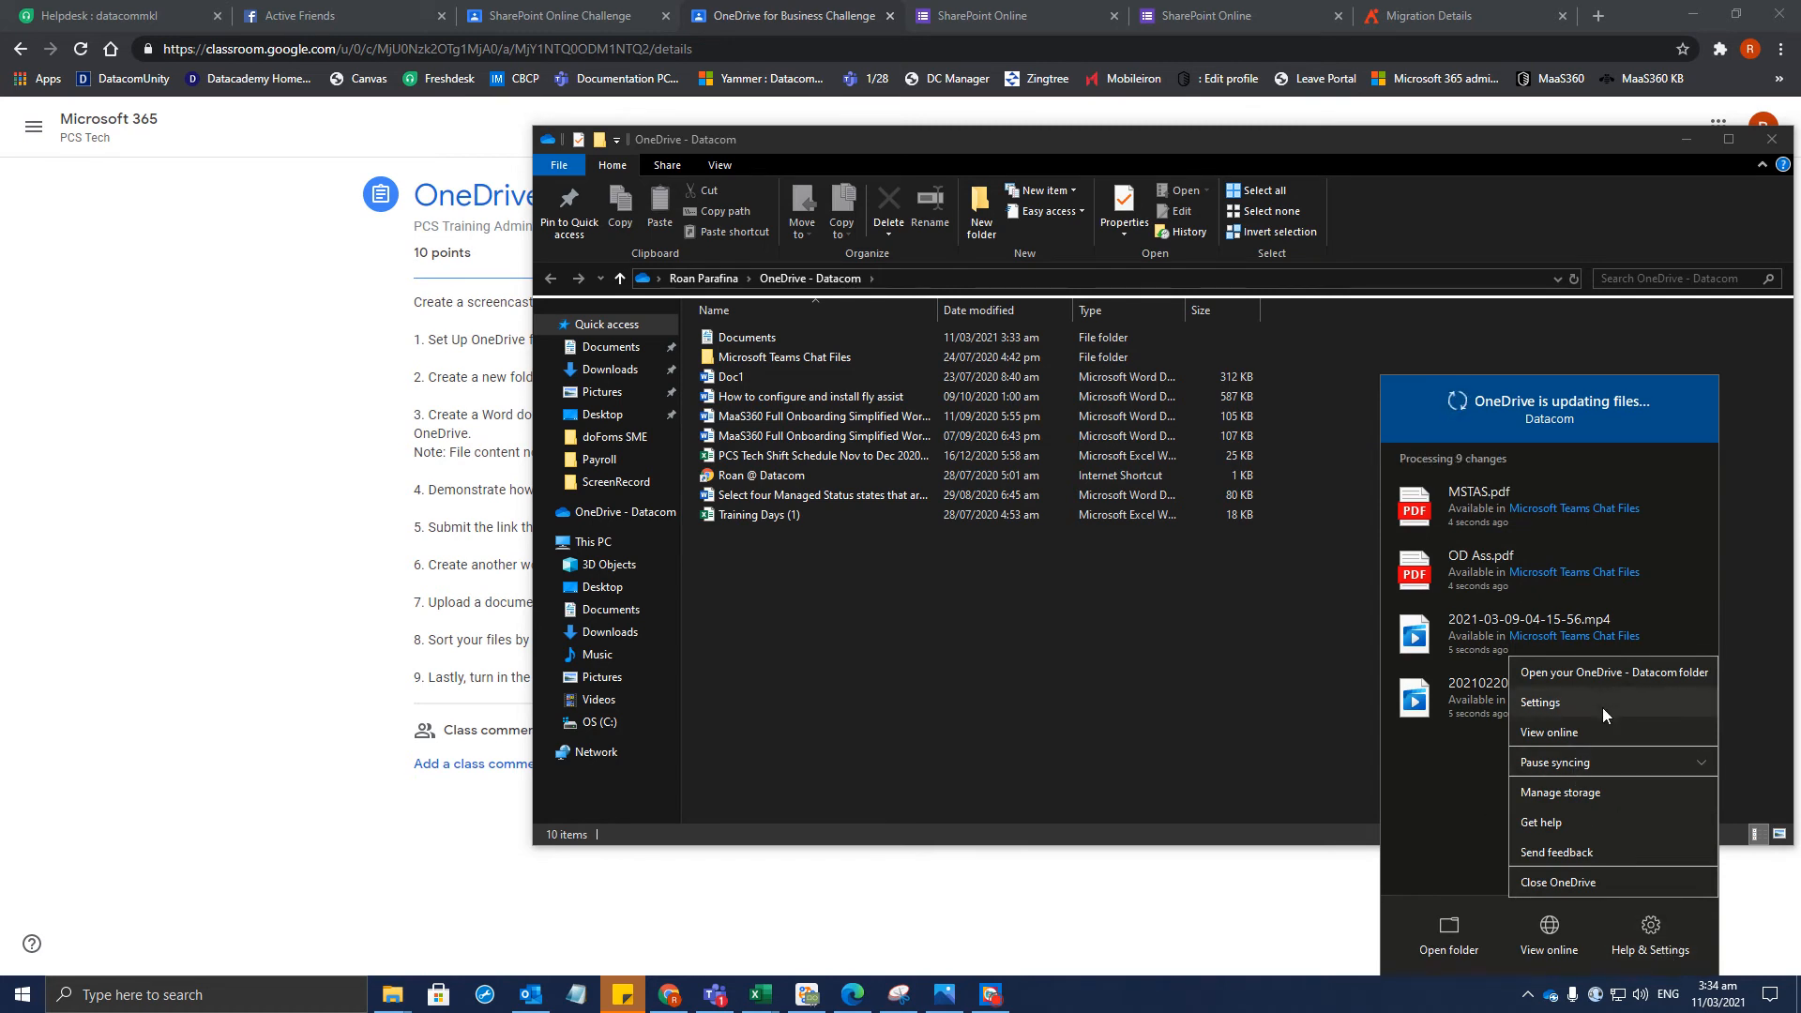
click(1592, 705)
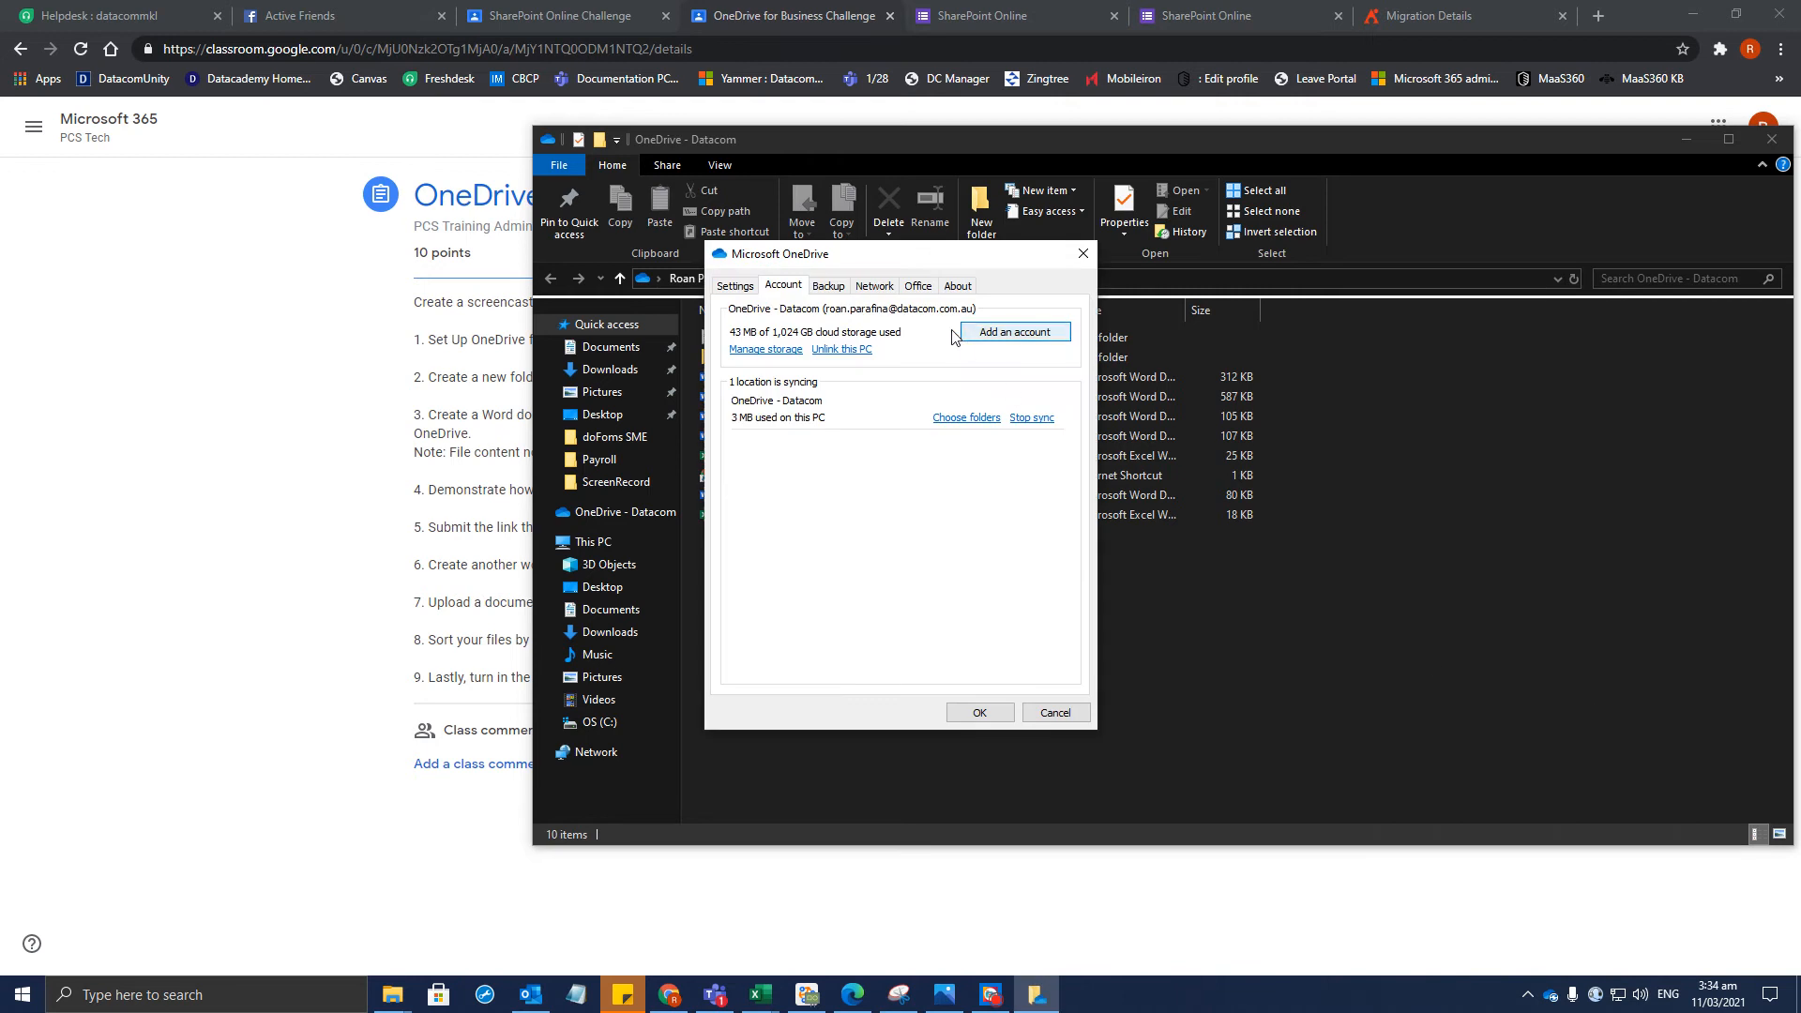
click(843, 349)
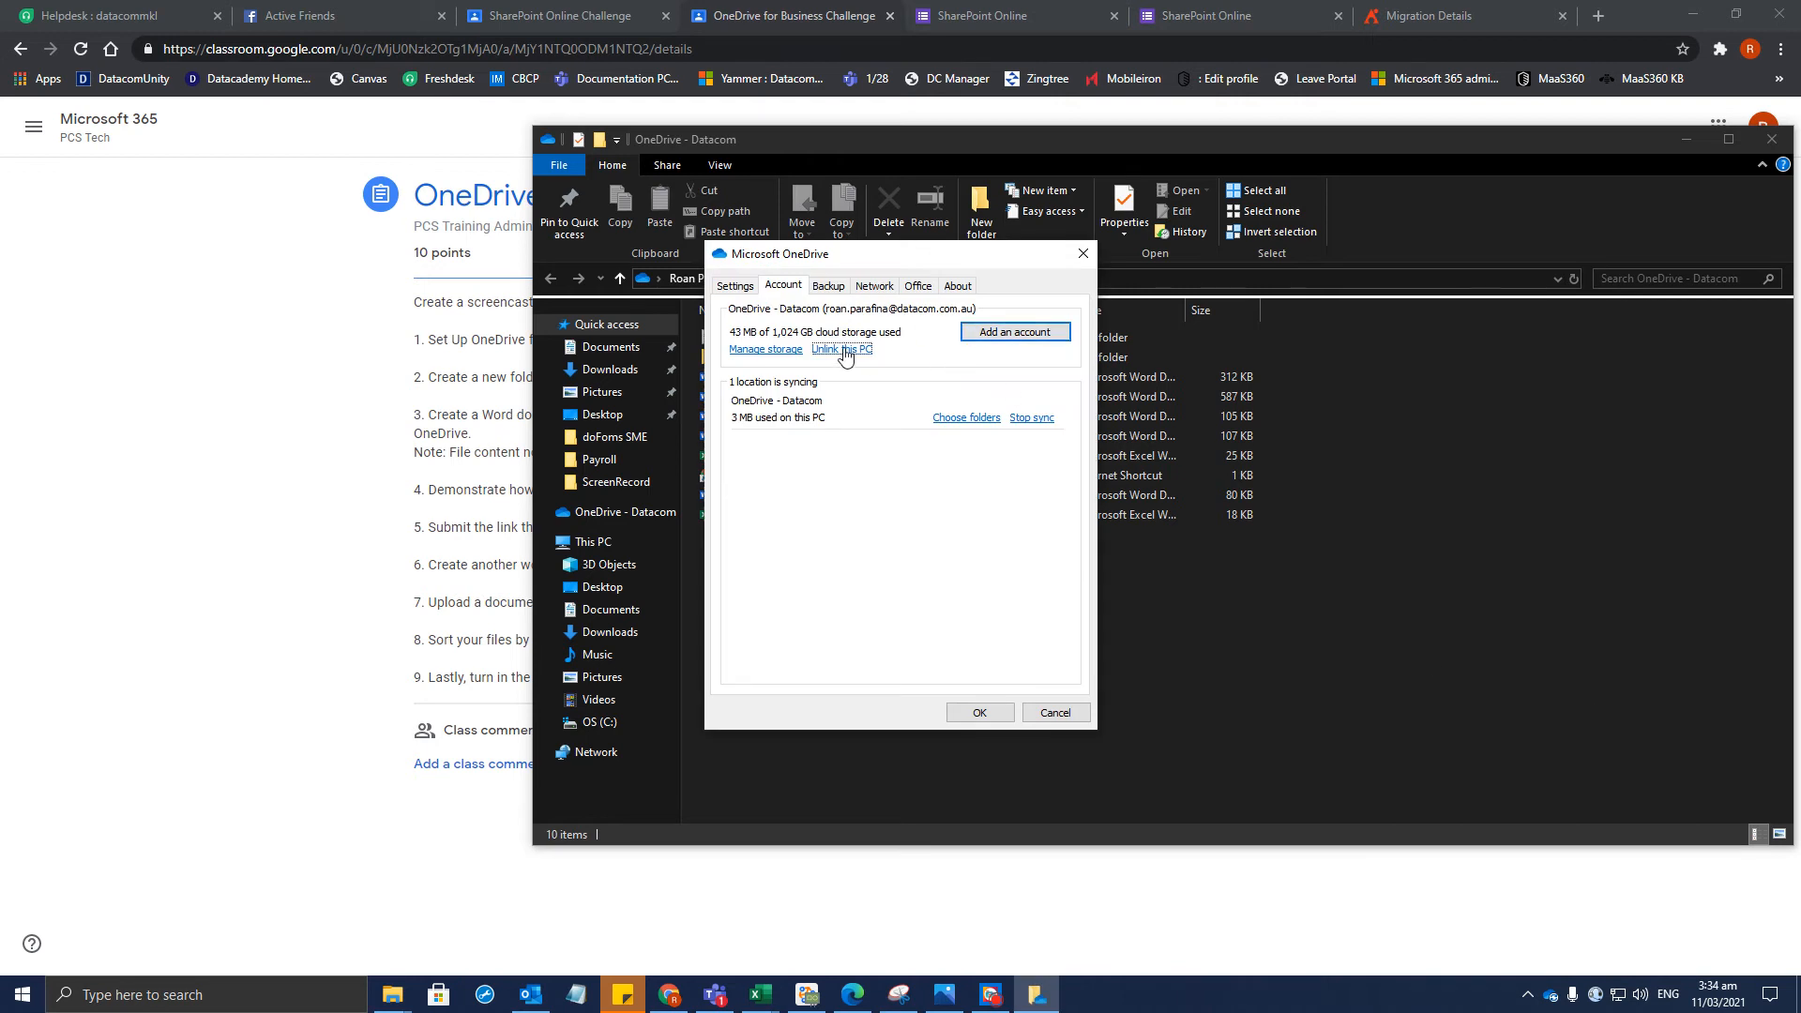
click(905, 535)
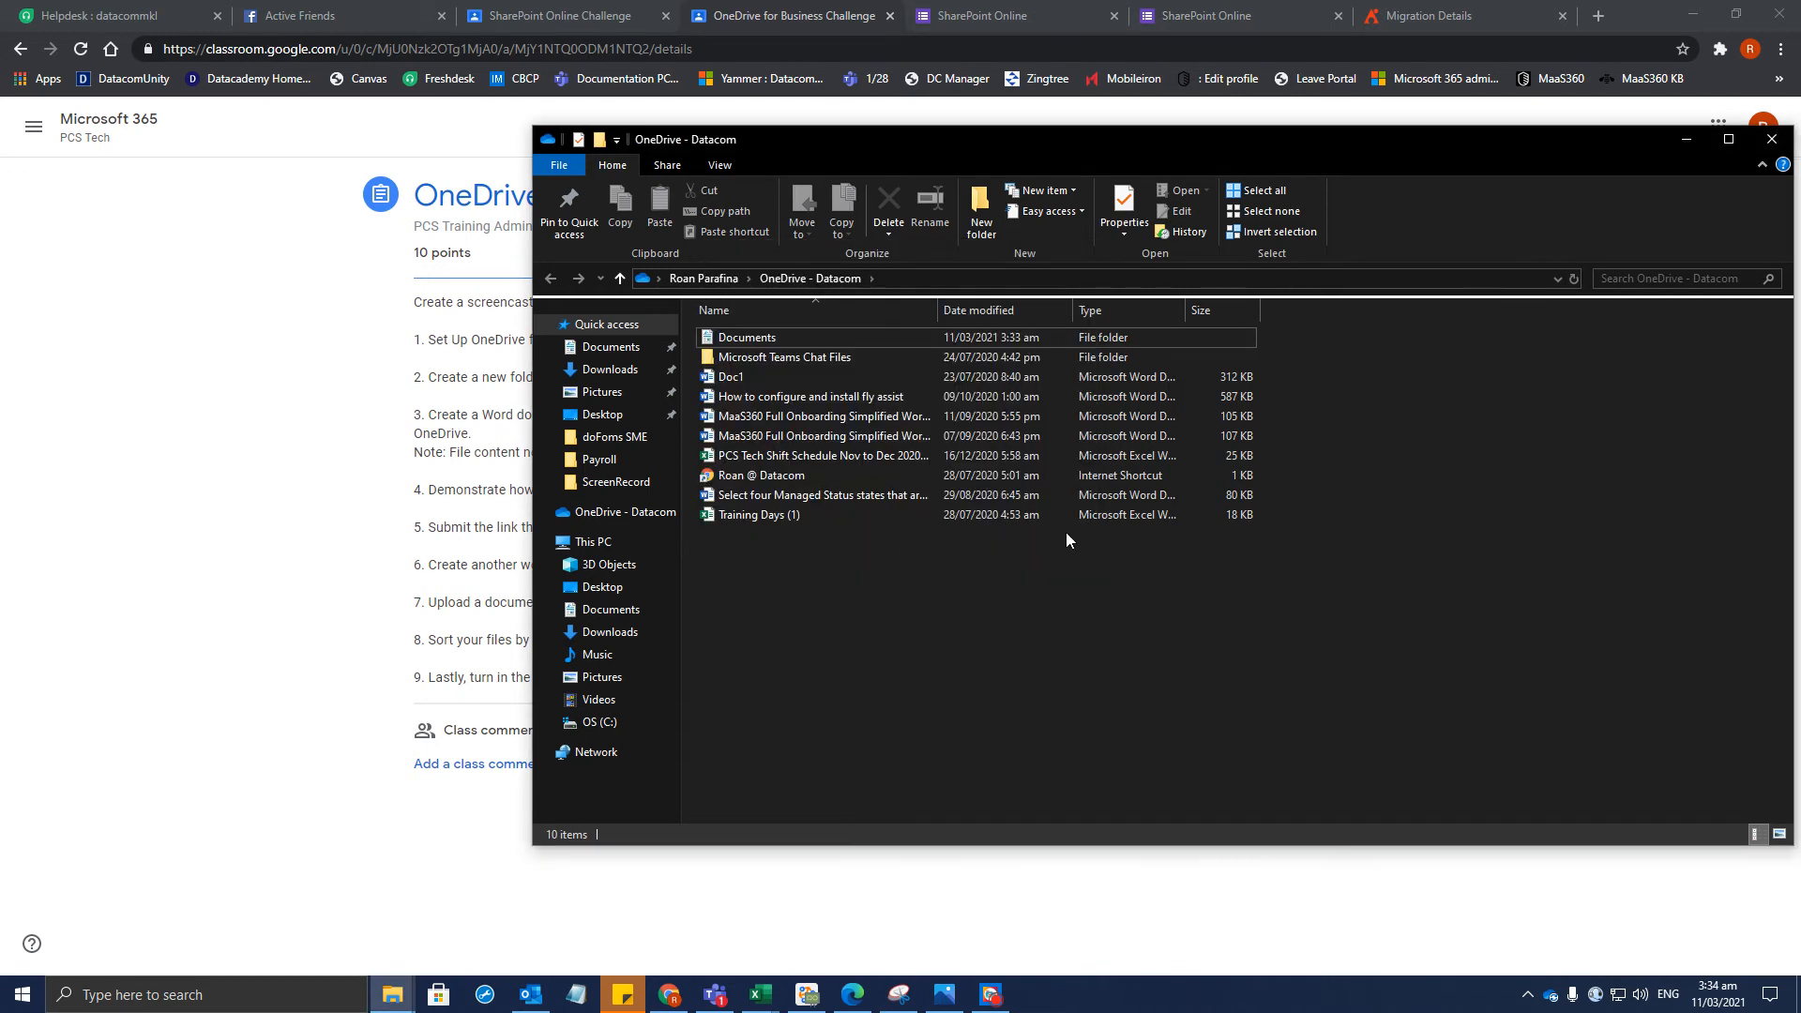
click(1552, 1001)
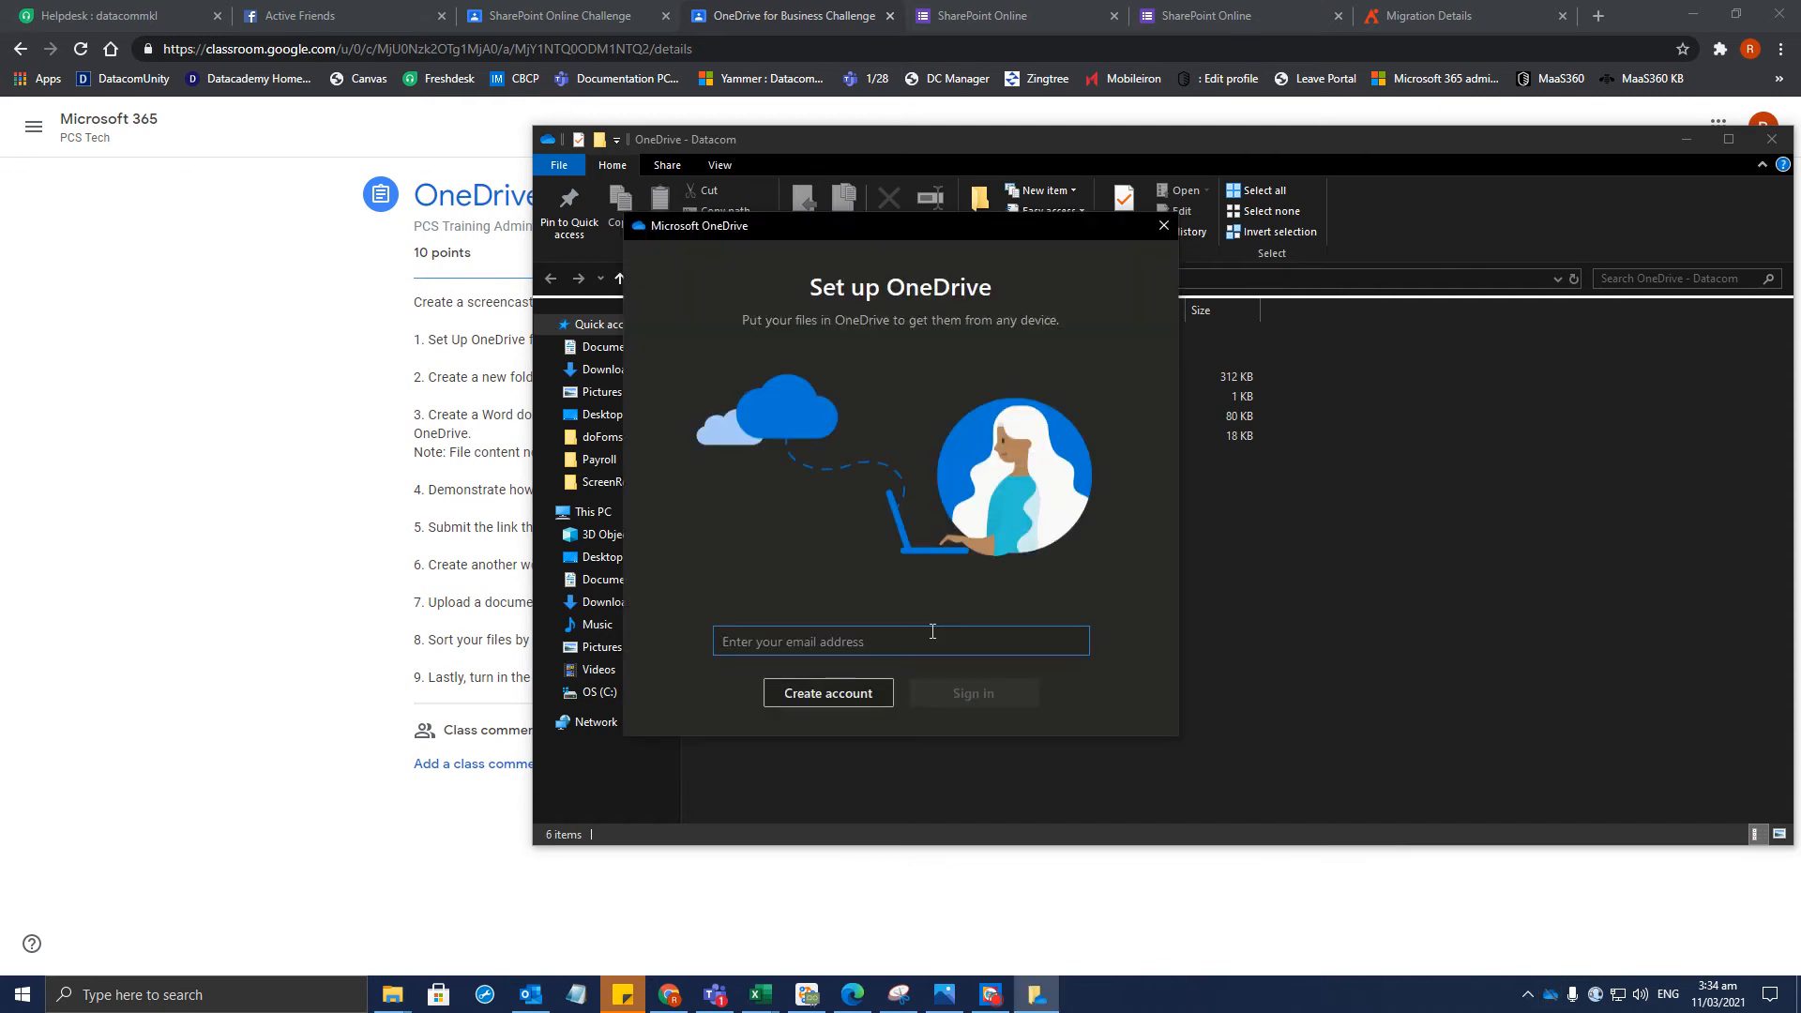
Sign in to OneDrive with the work email address, then retry after the connection error
click(1685, 139)
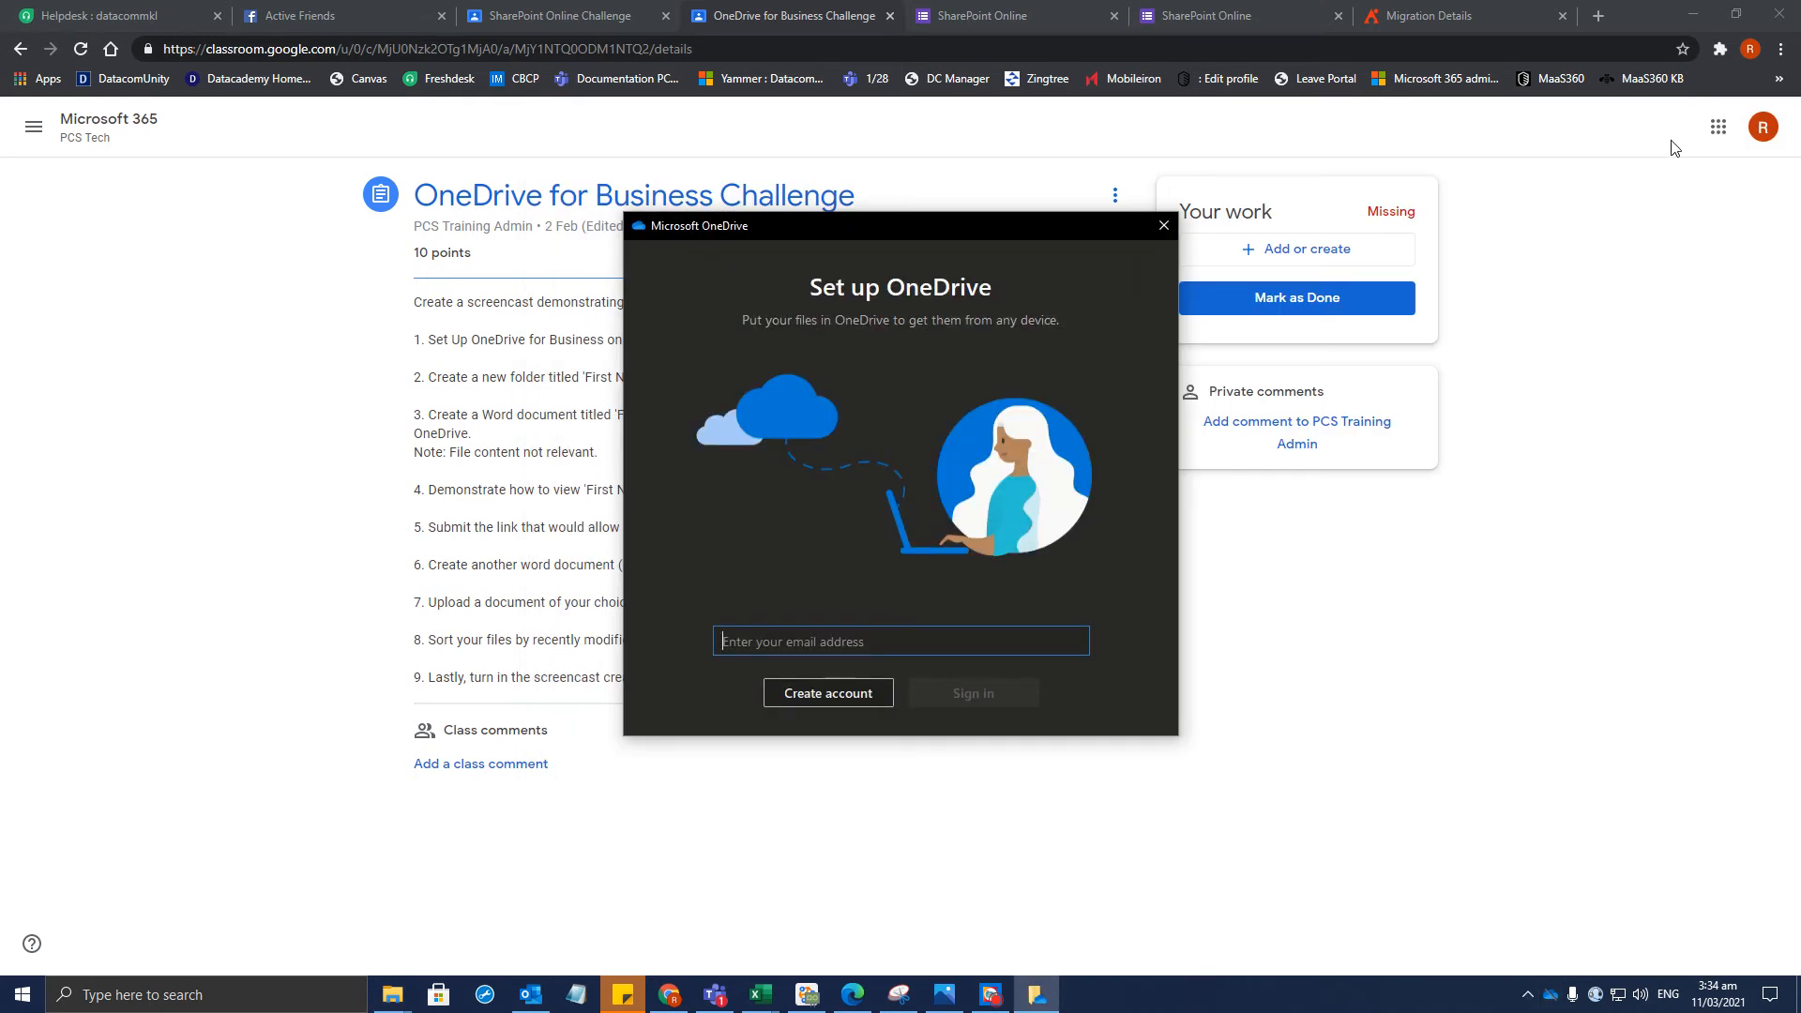
click(136, 993)
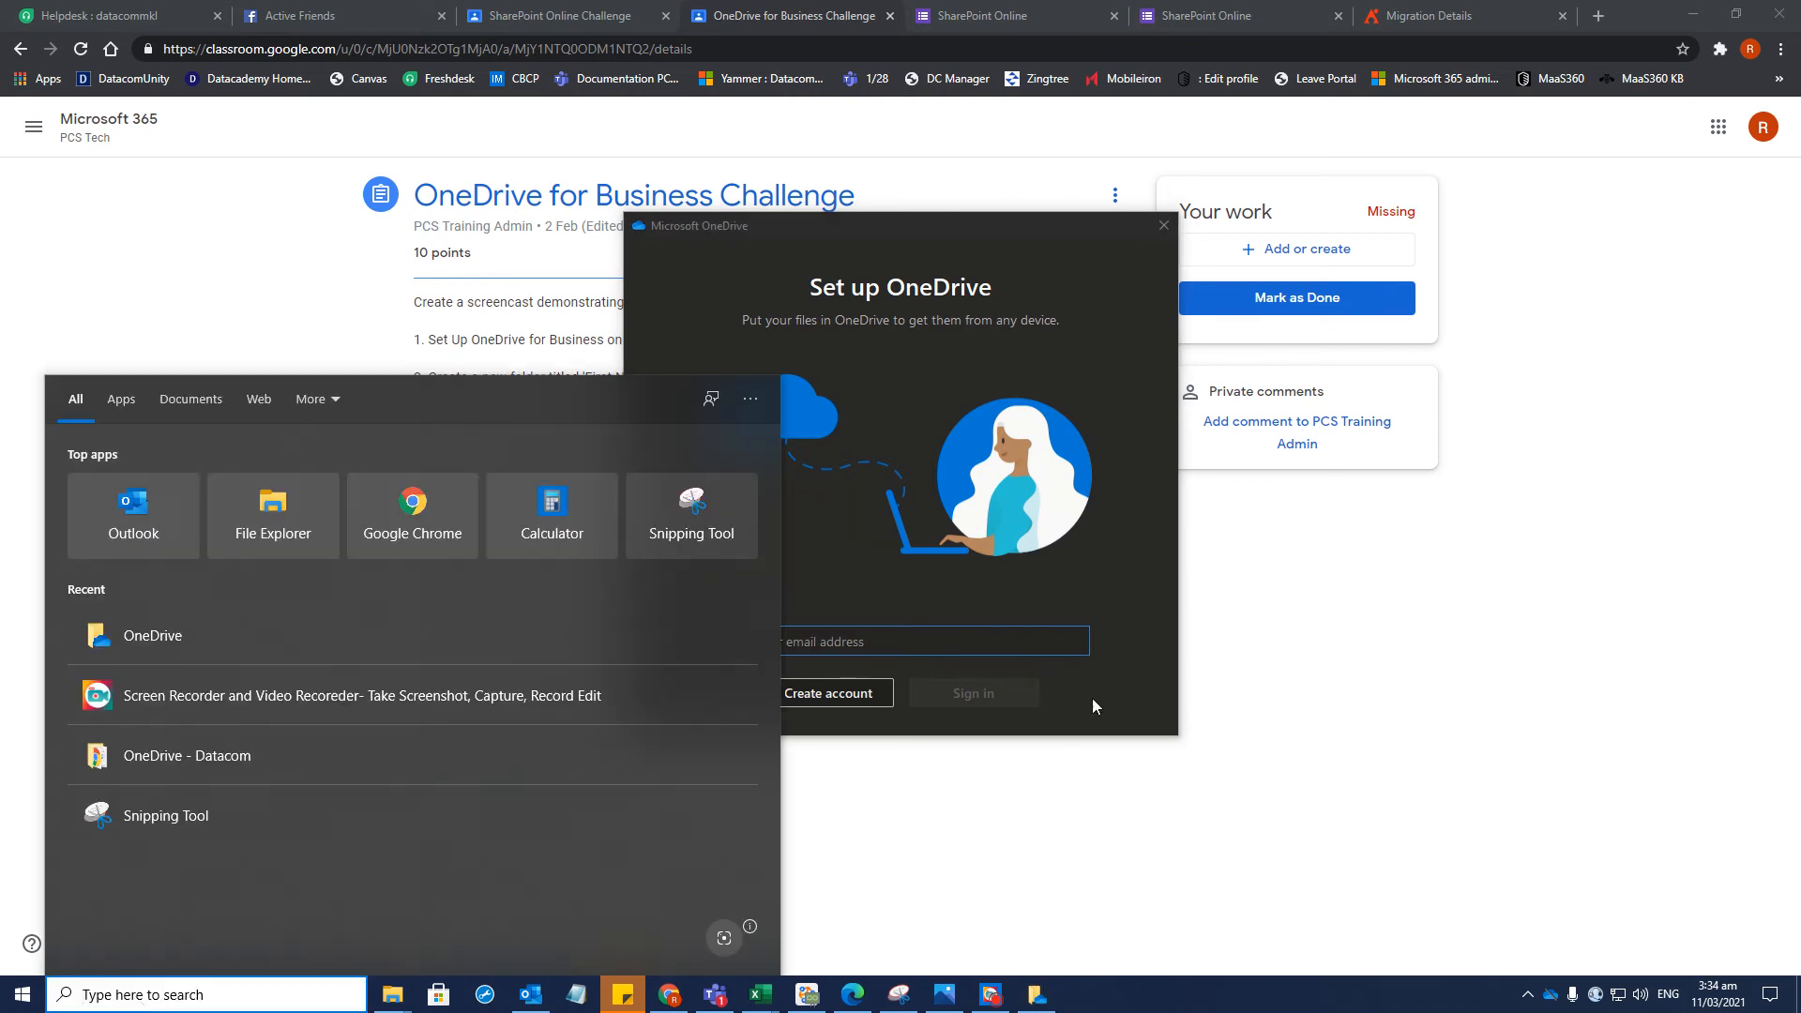
click(884, 634)
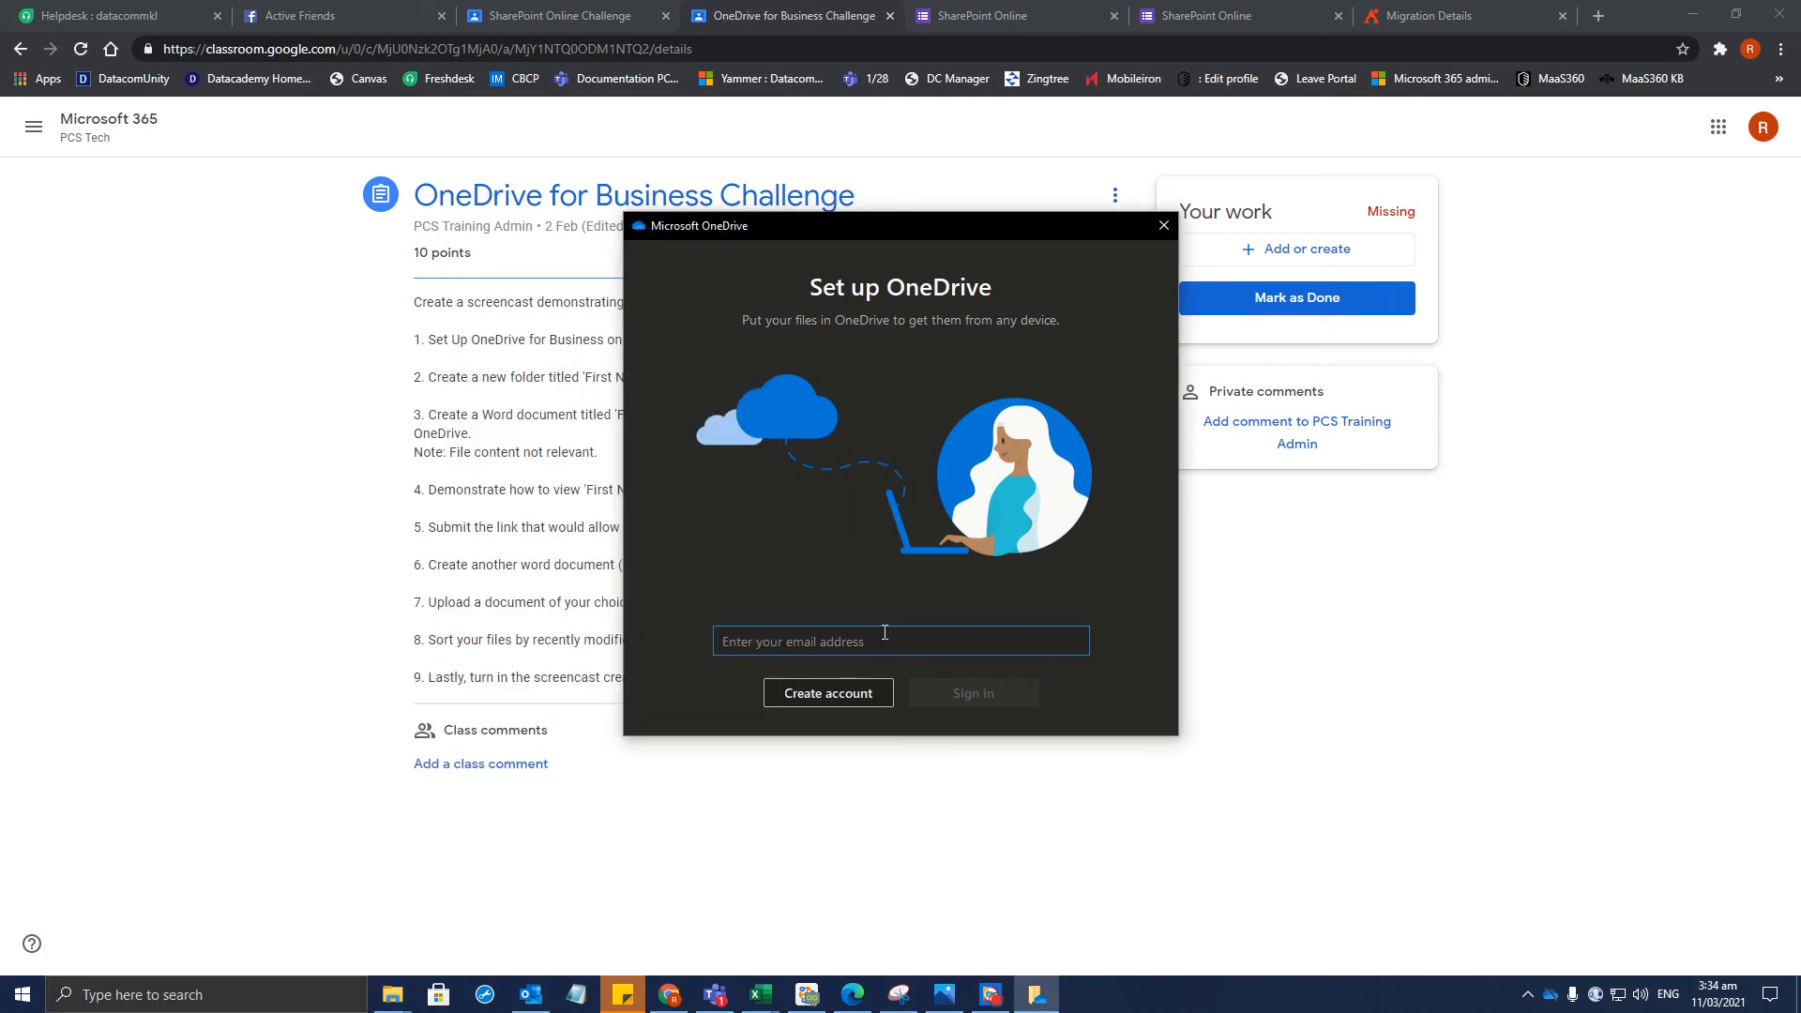
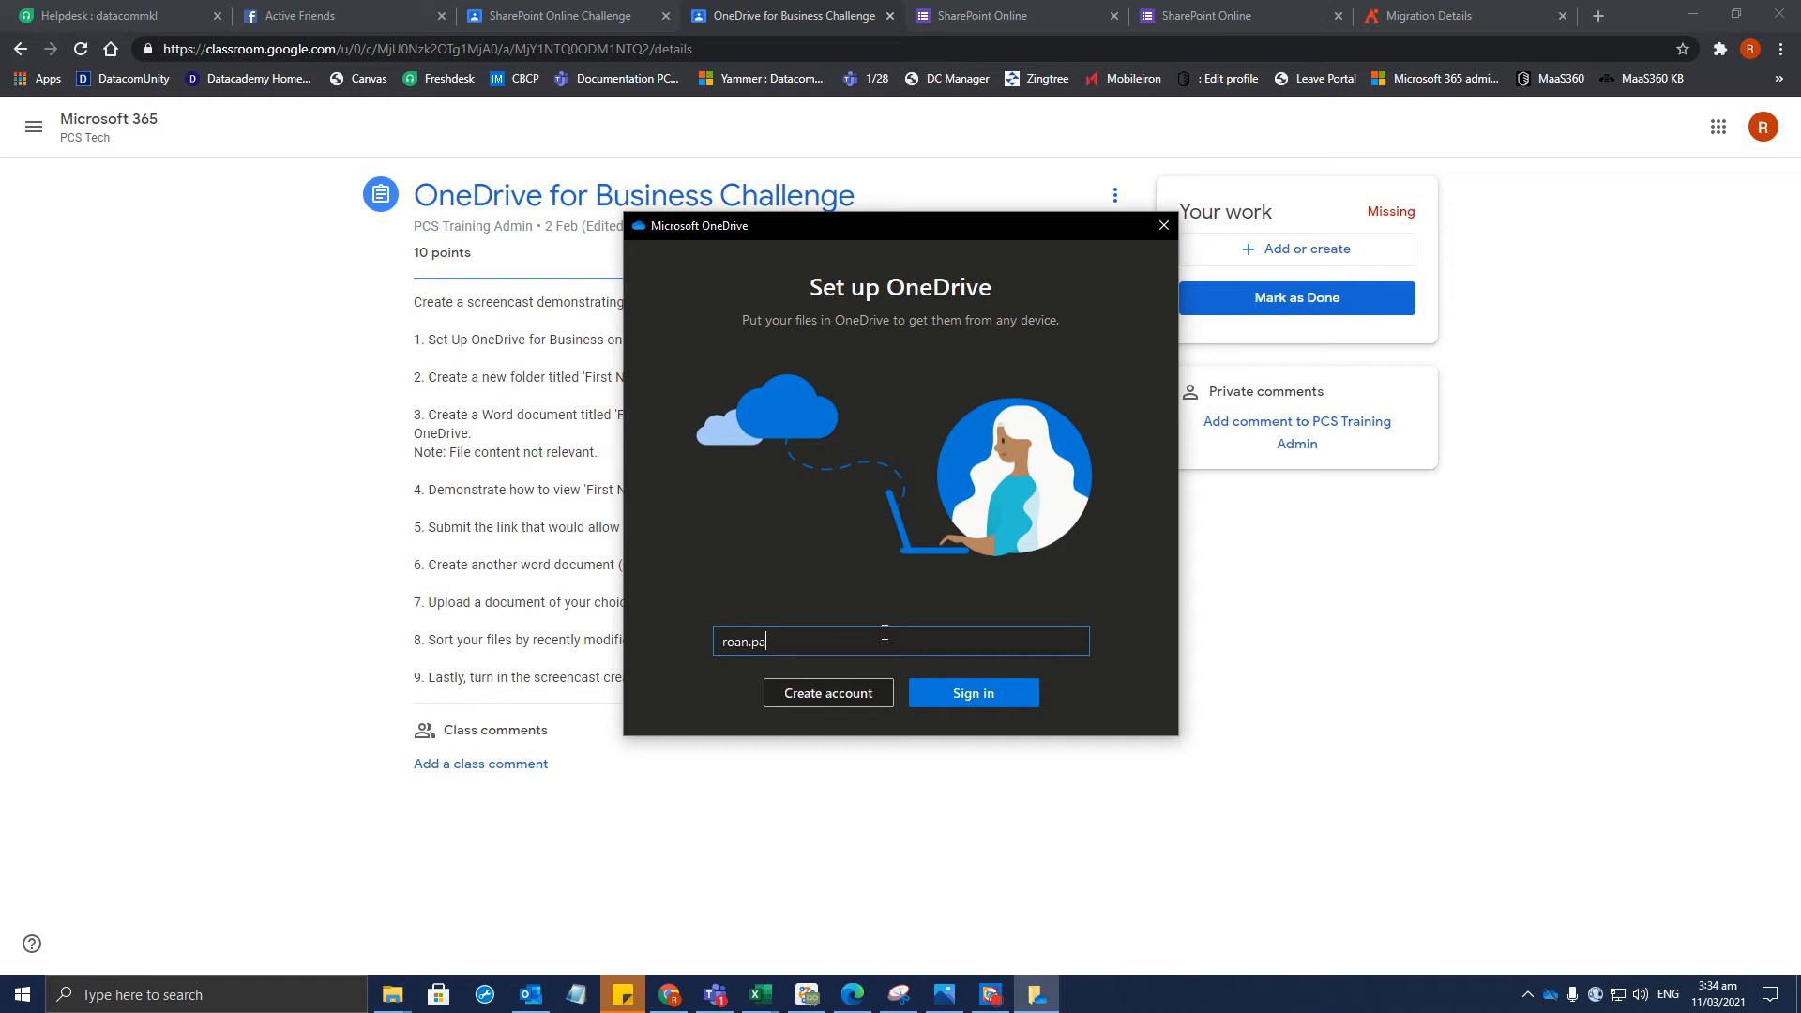
key(Return)
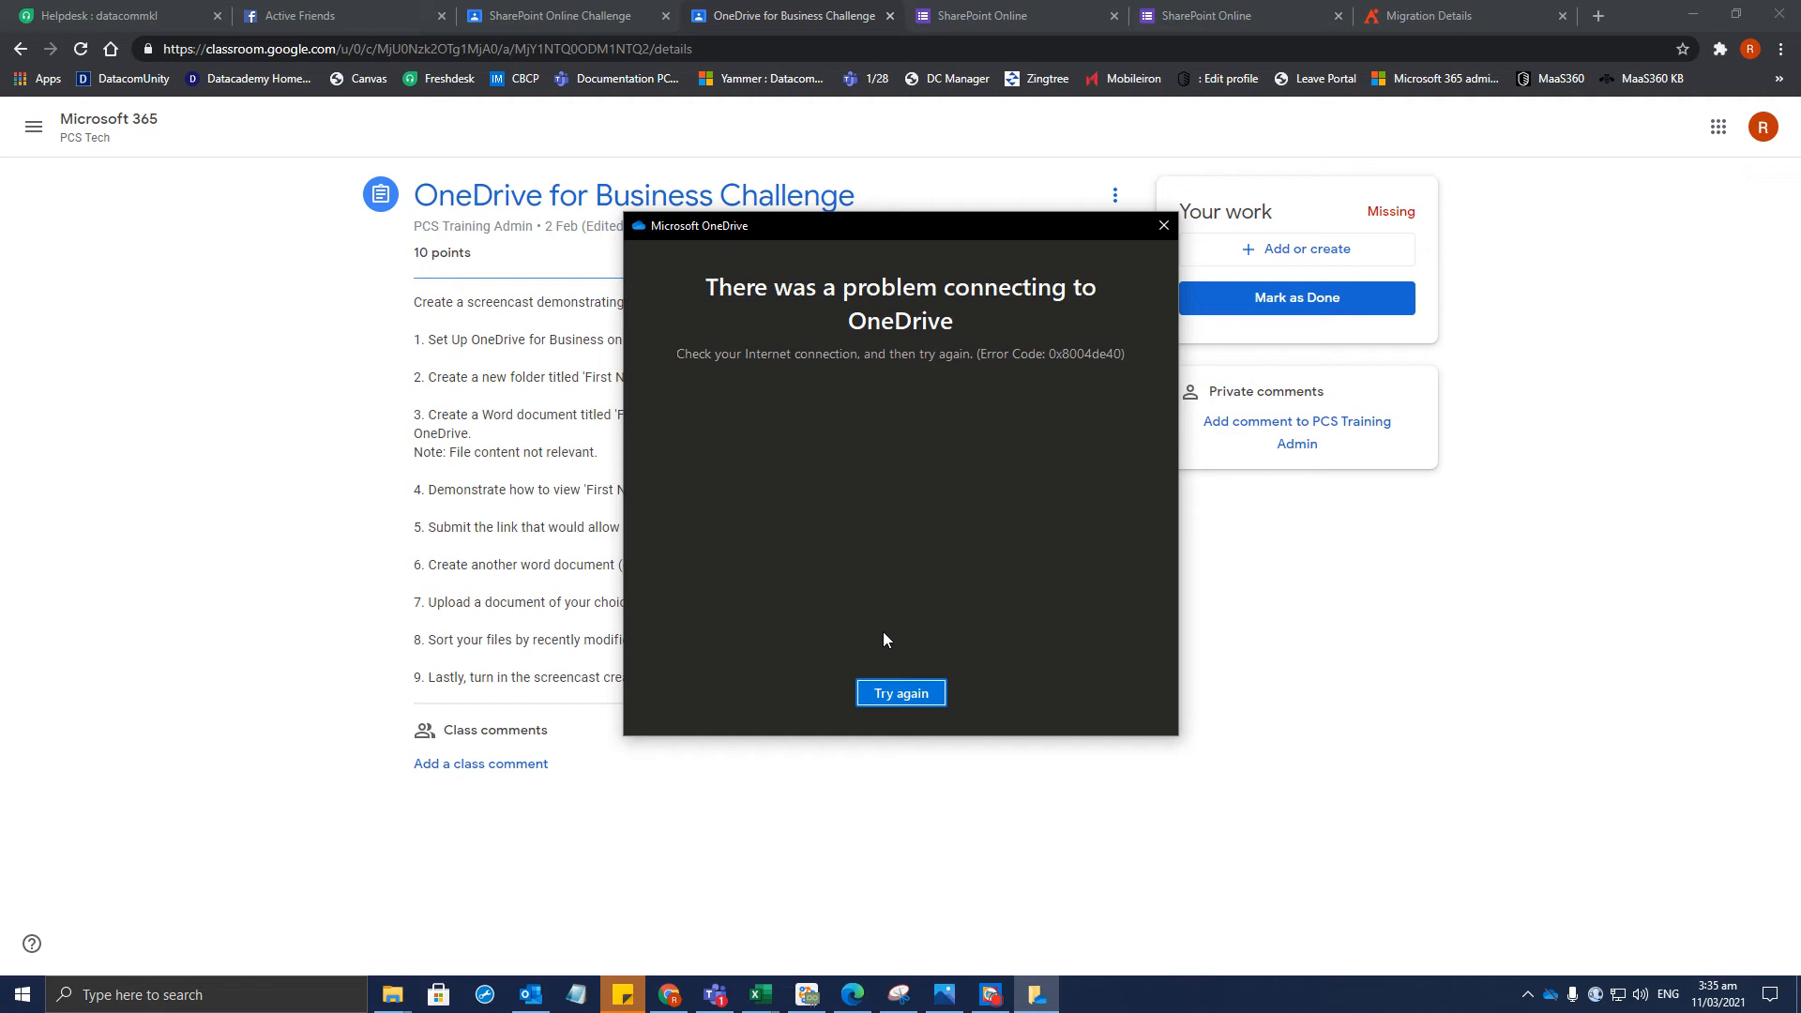
click(923, 699)
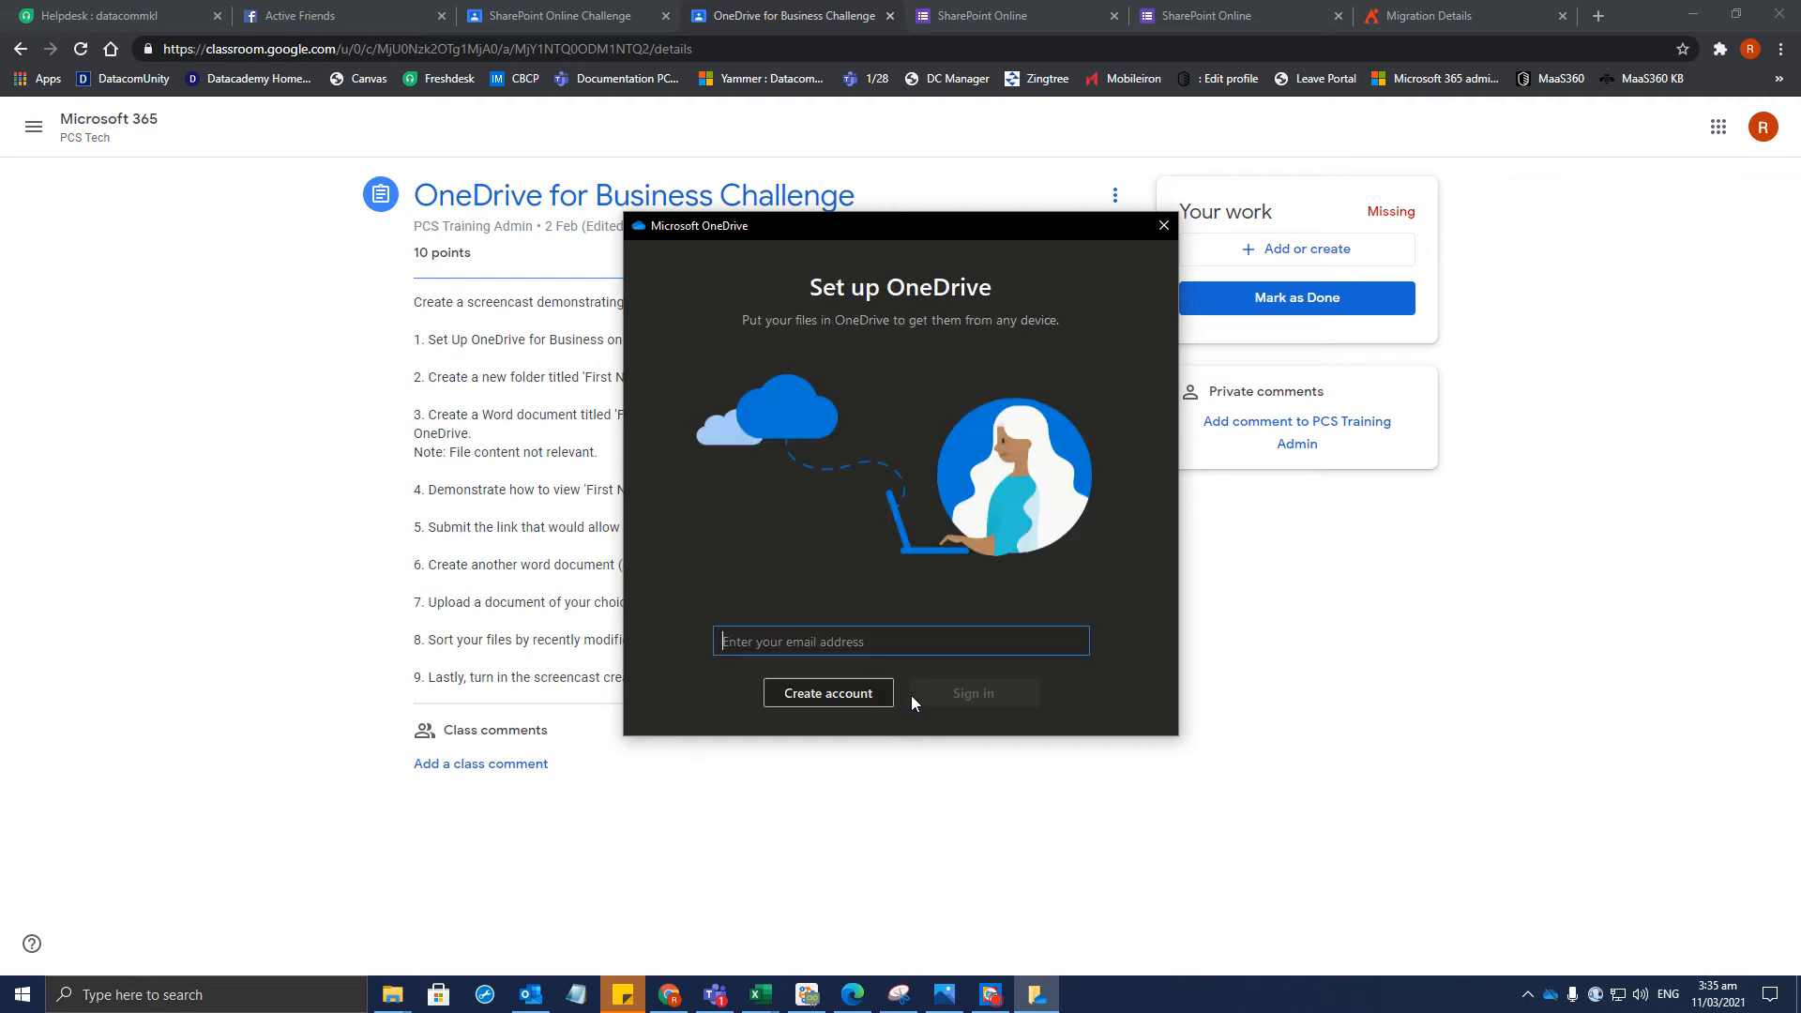
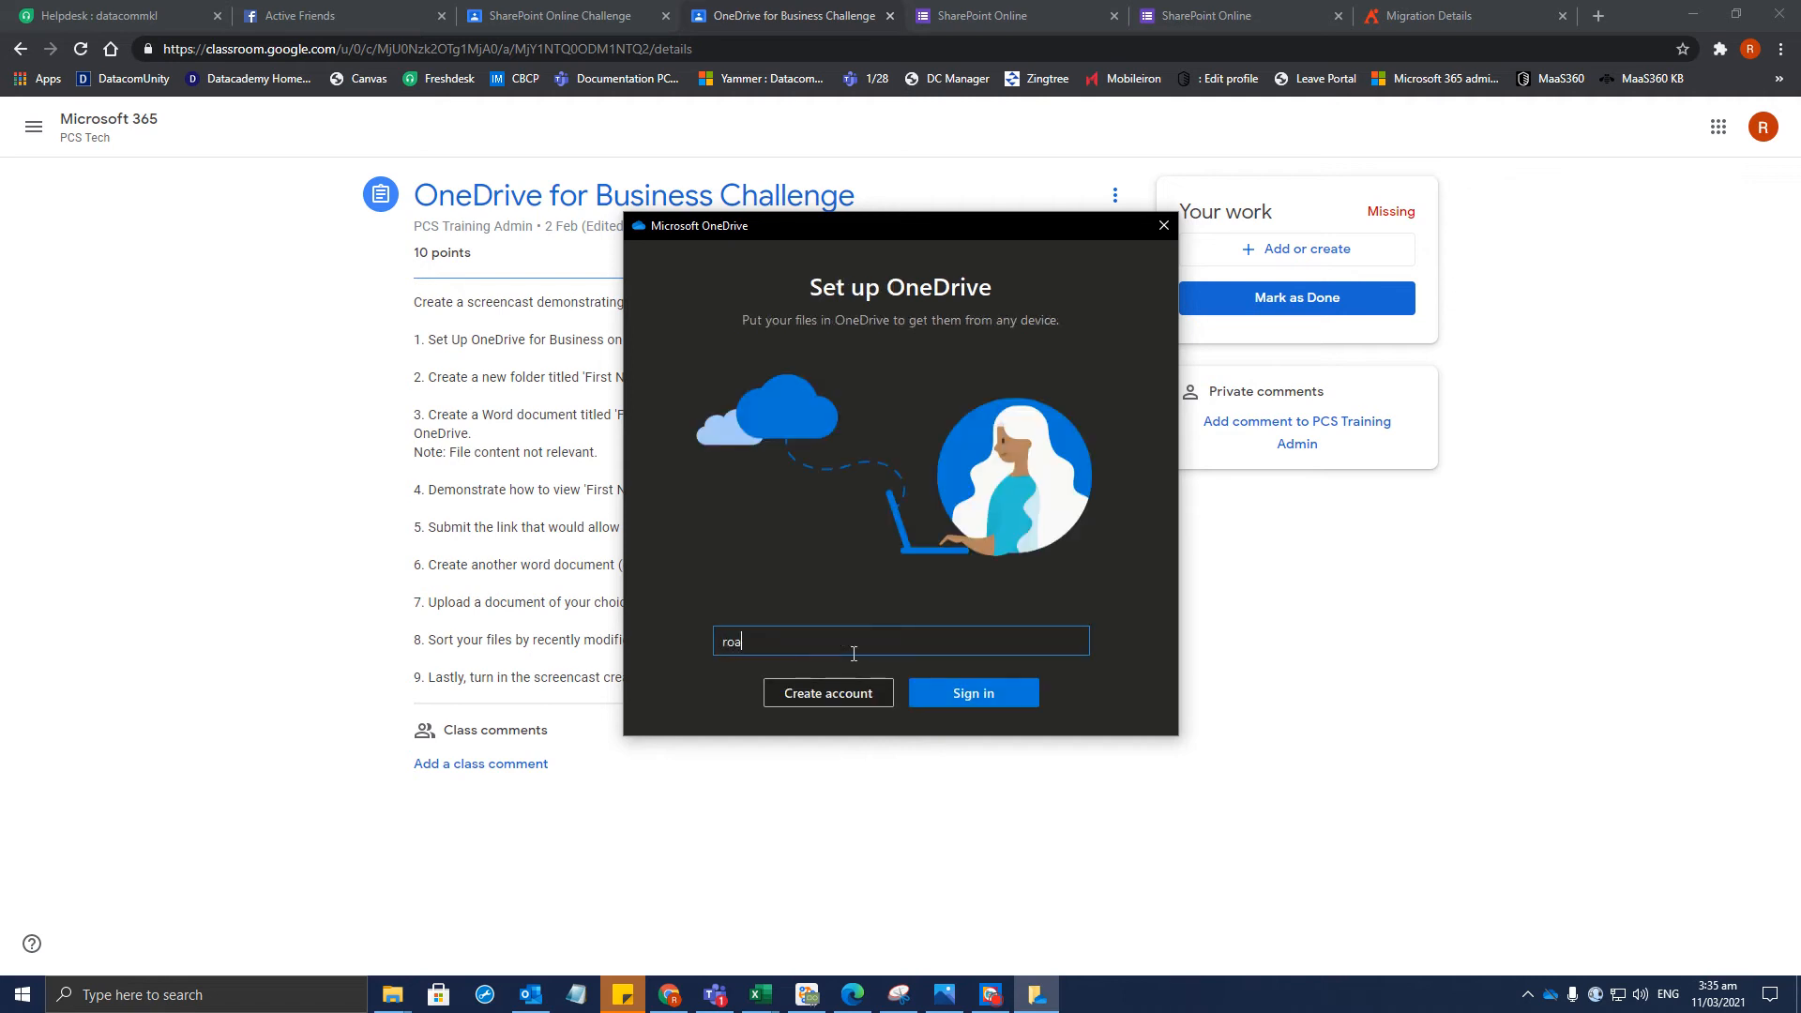
Enter the corrected work email address on Set up OneDrive to sign in successfully
key(Return)
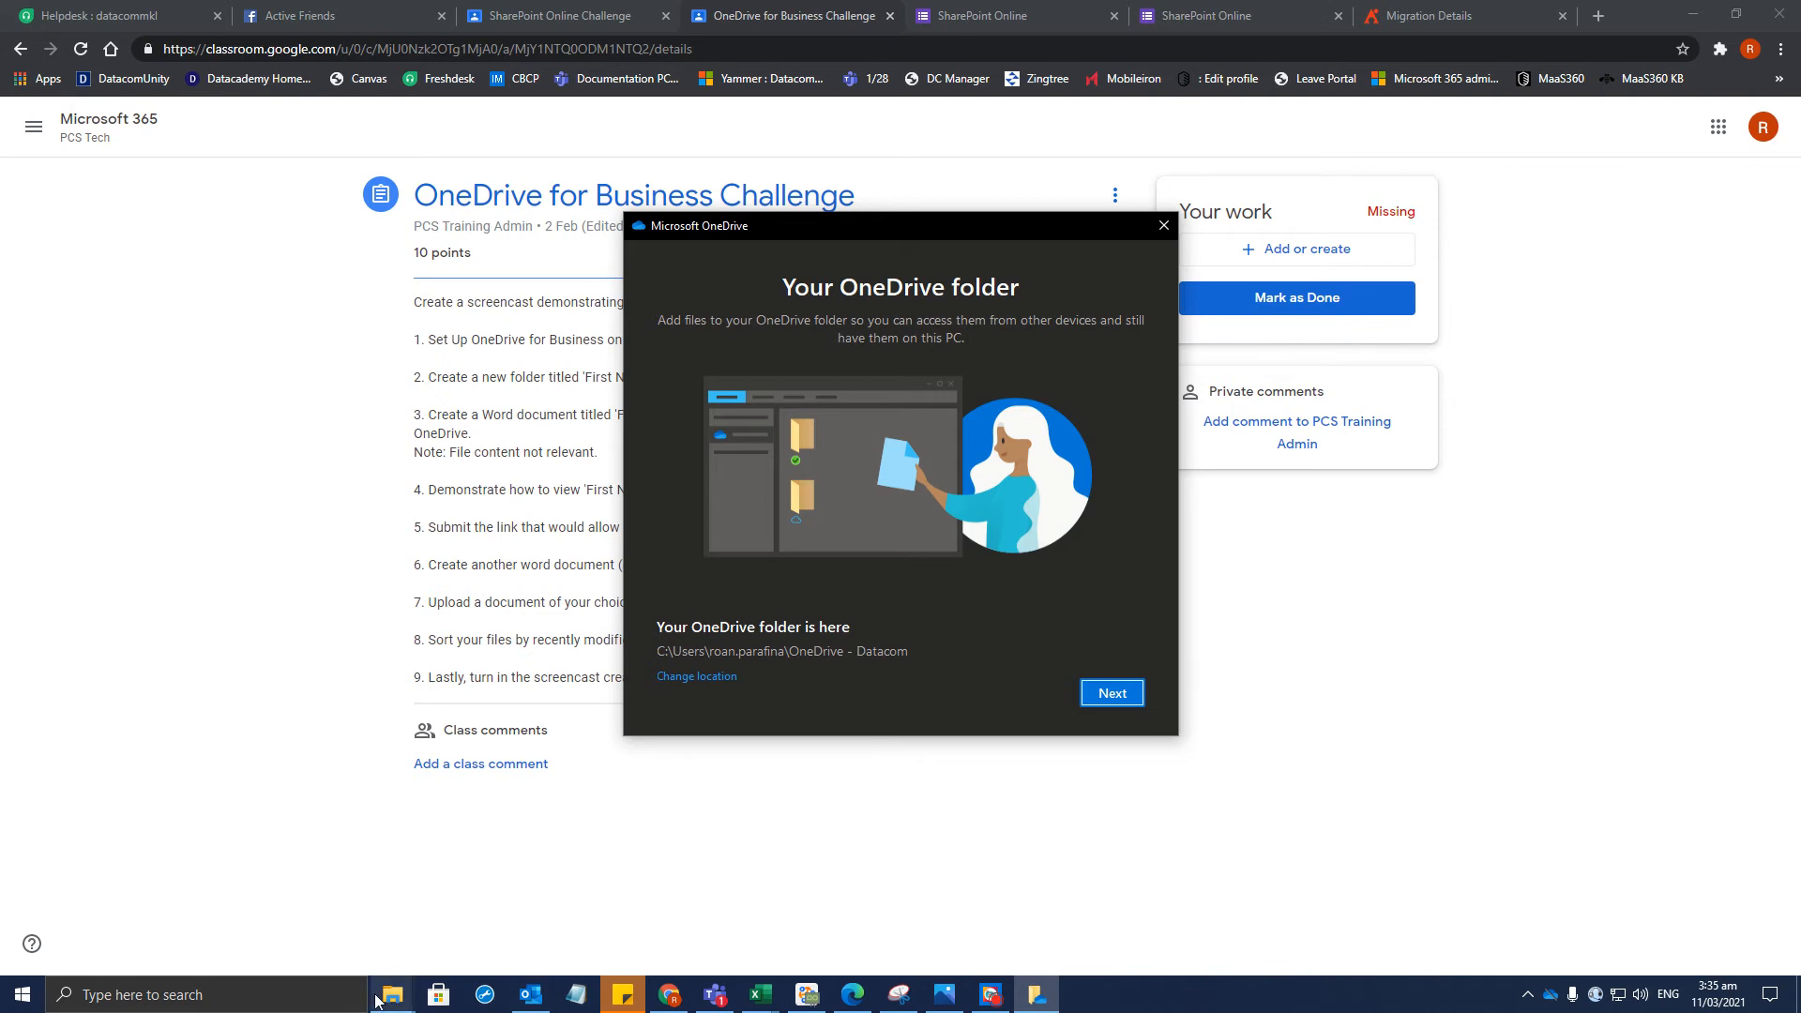
click(215, 997)
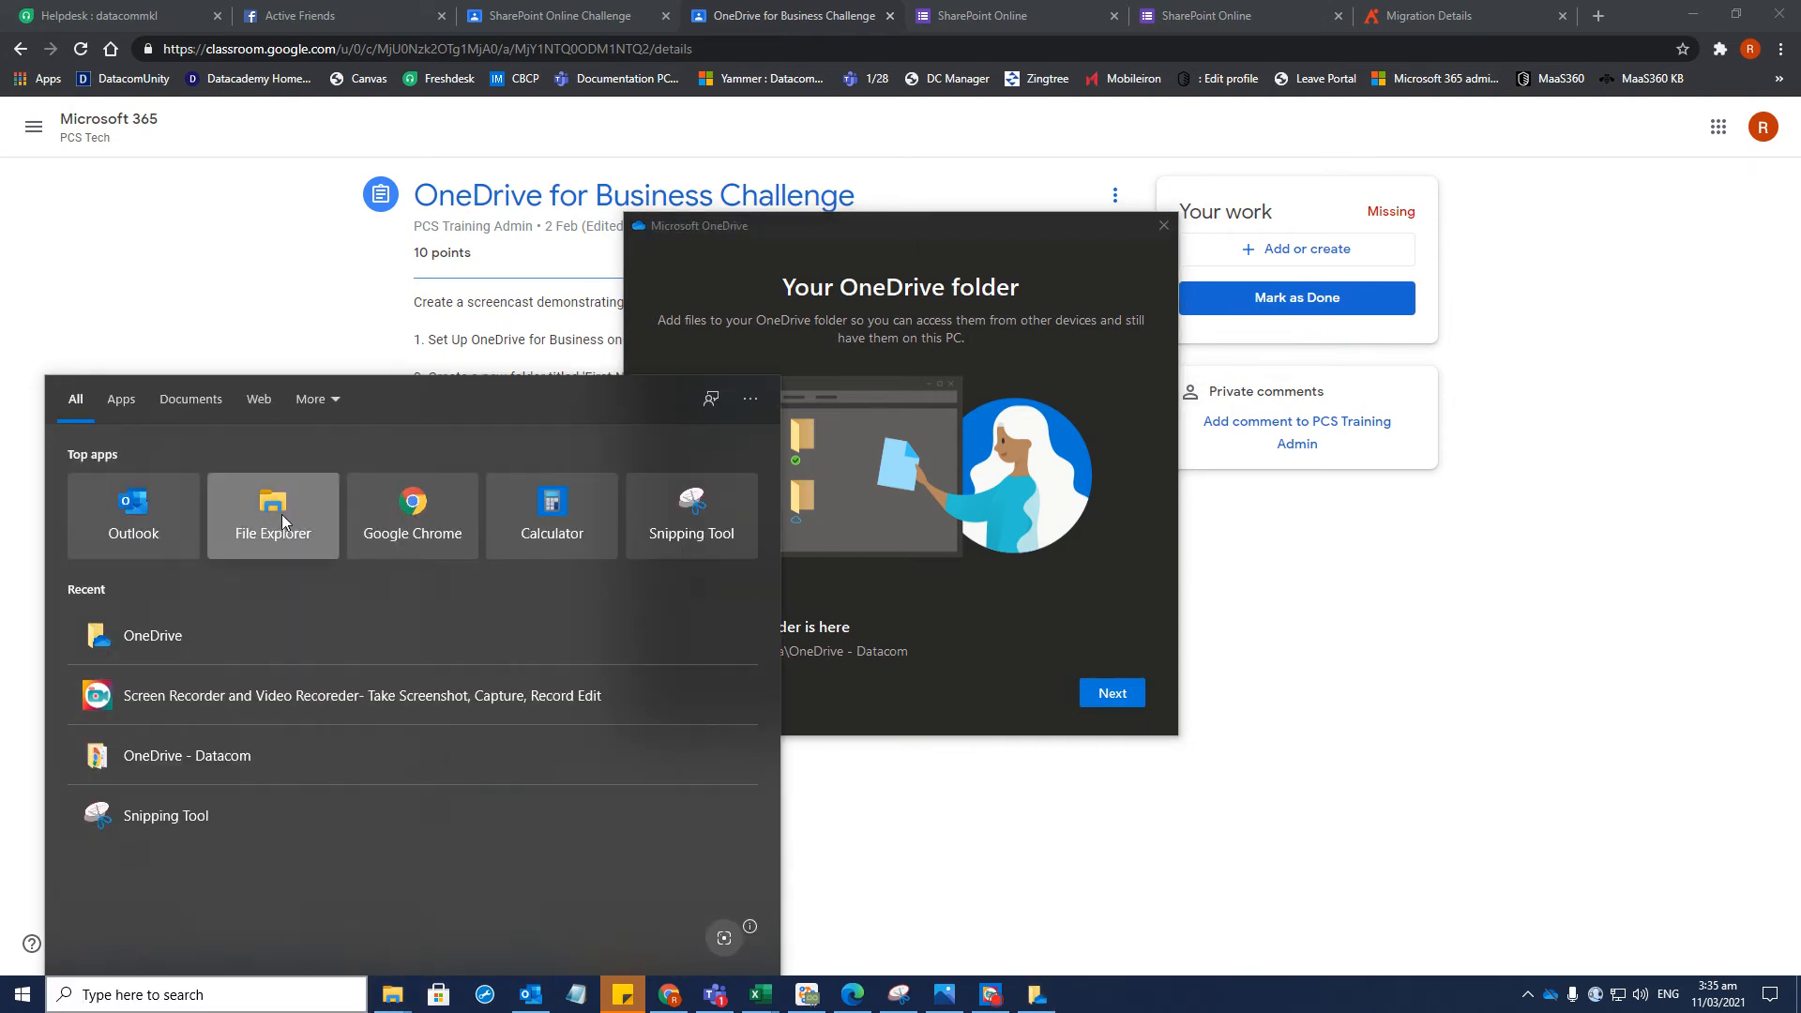
Browse File Explorer to OS (C:) > Users > profile folder and select OneDrive
click(282, 514)
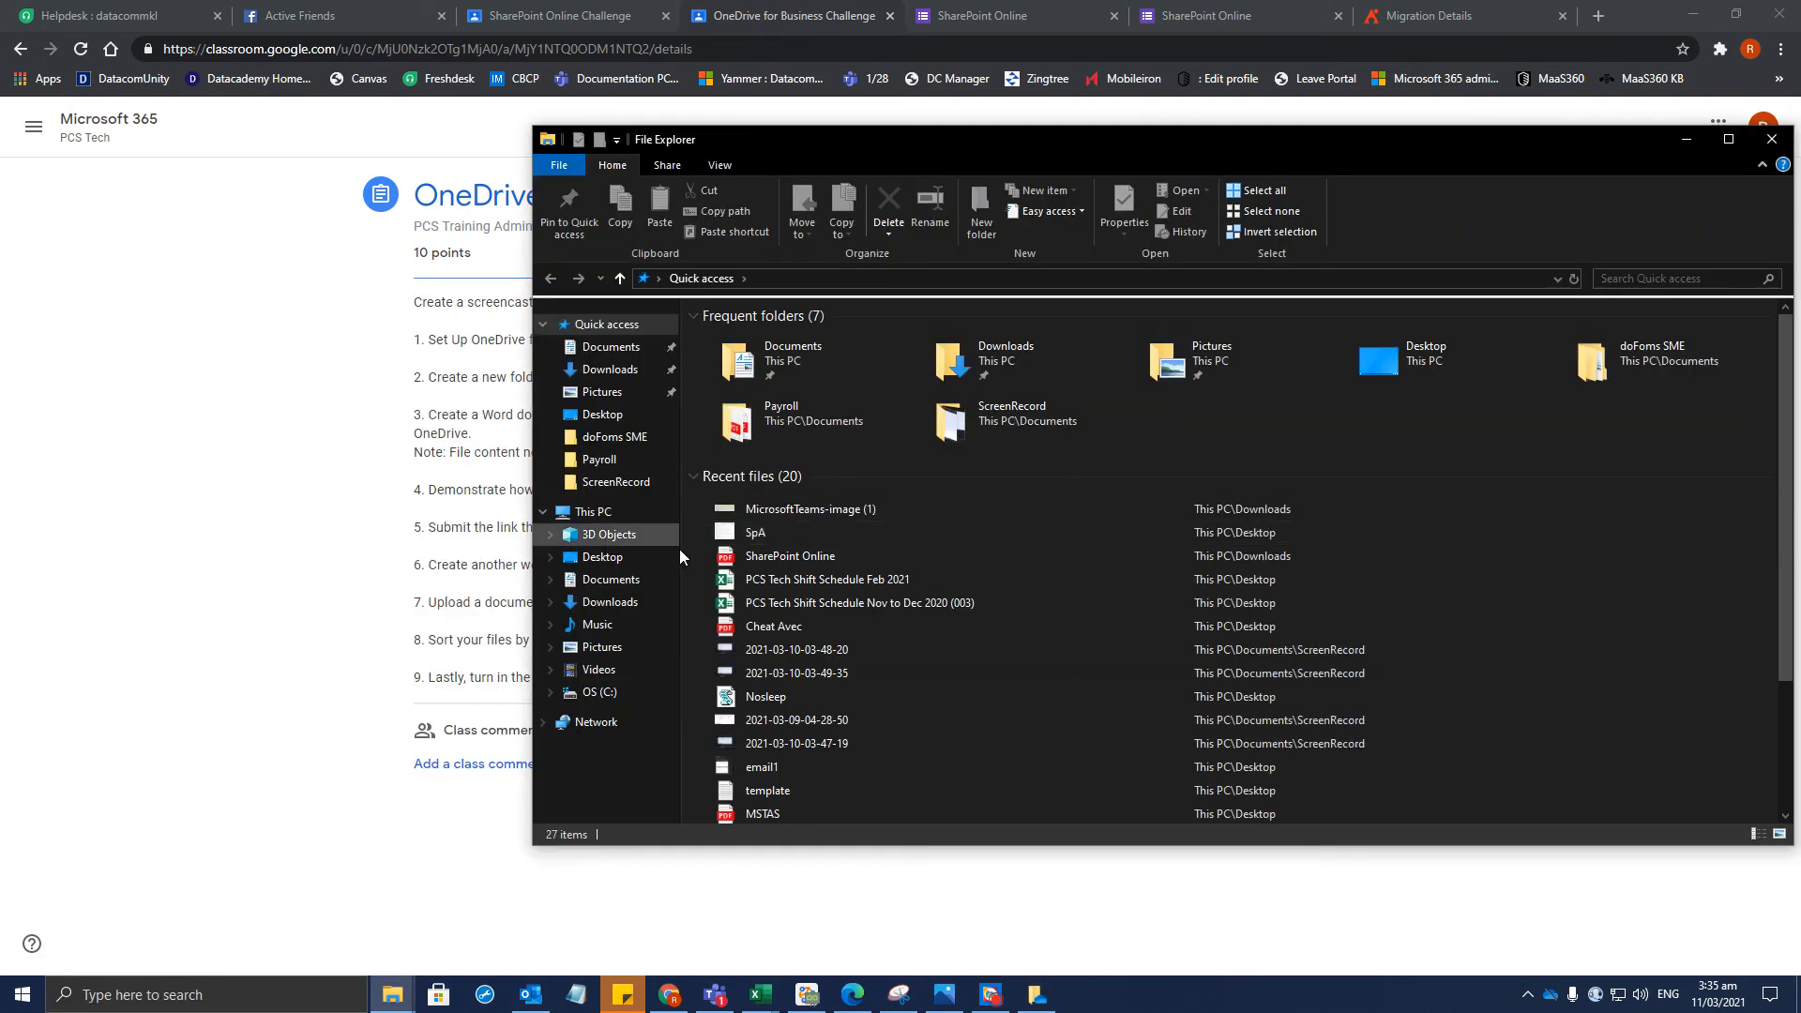
click(595, 692)
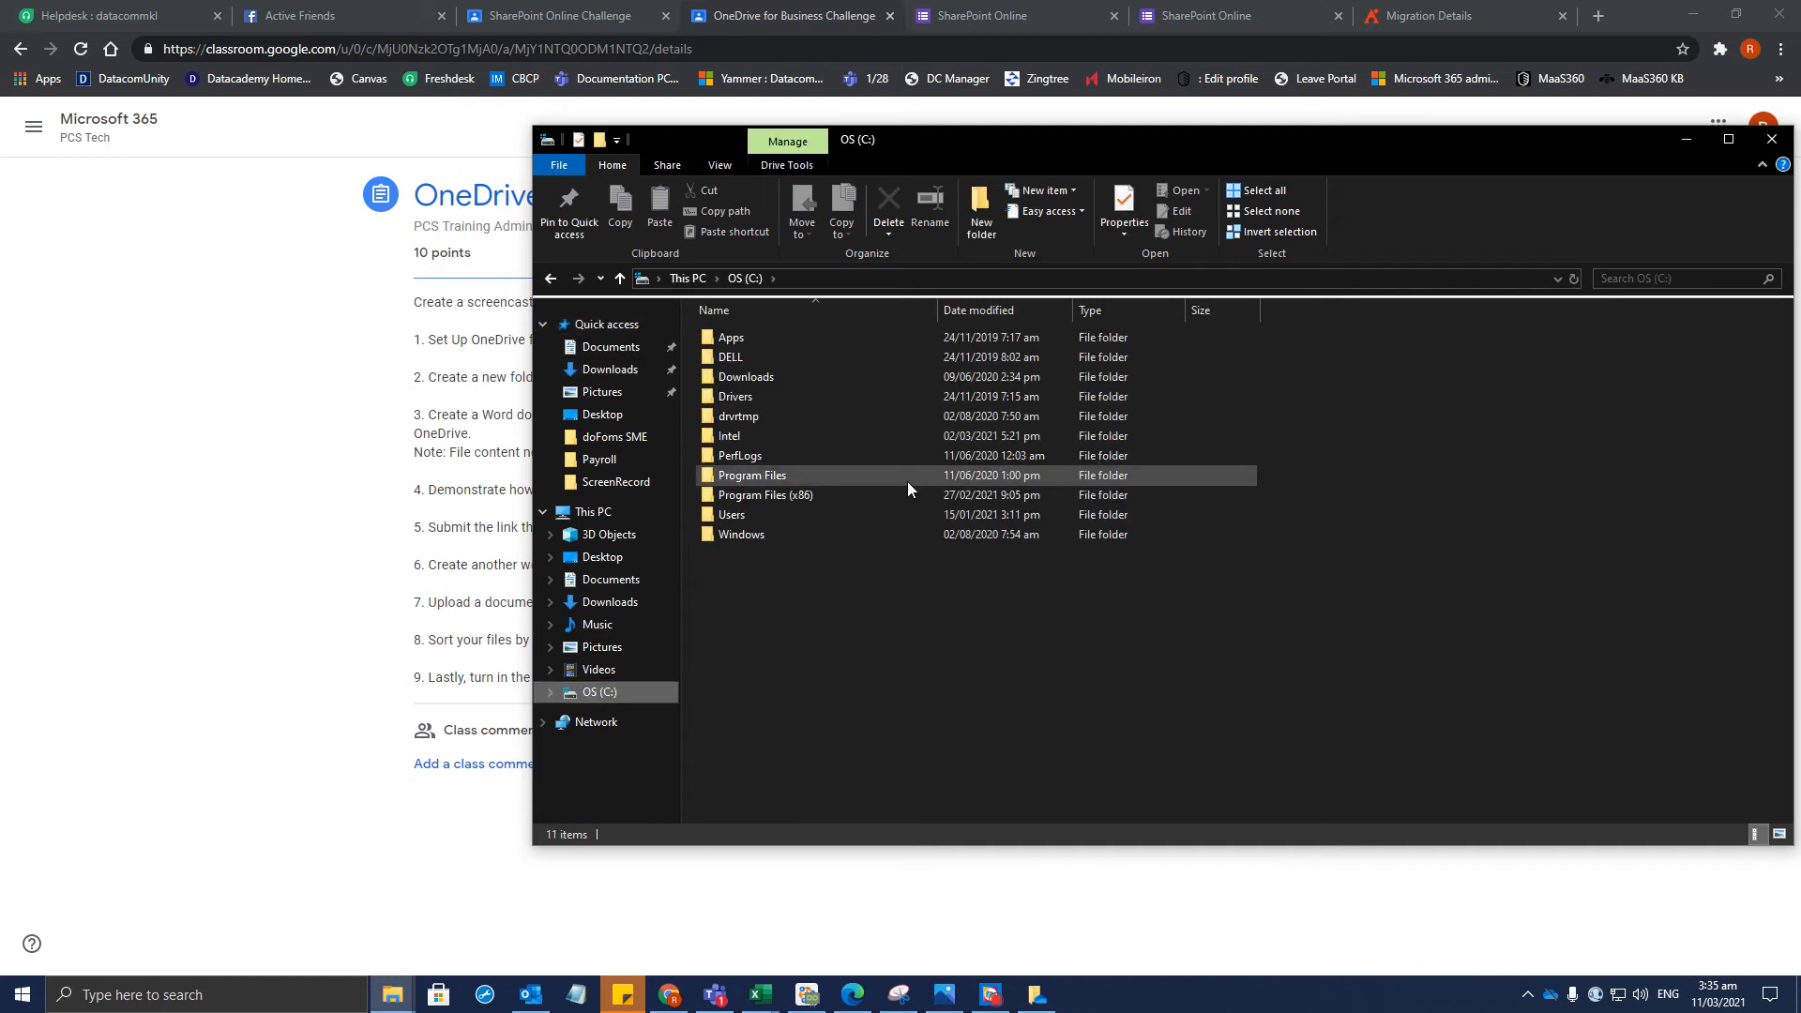
key(alt+Tab)
click(865, 799)
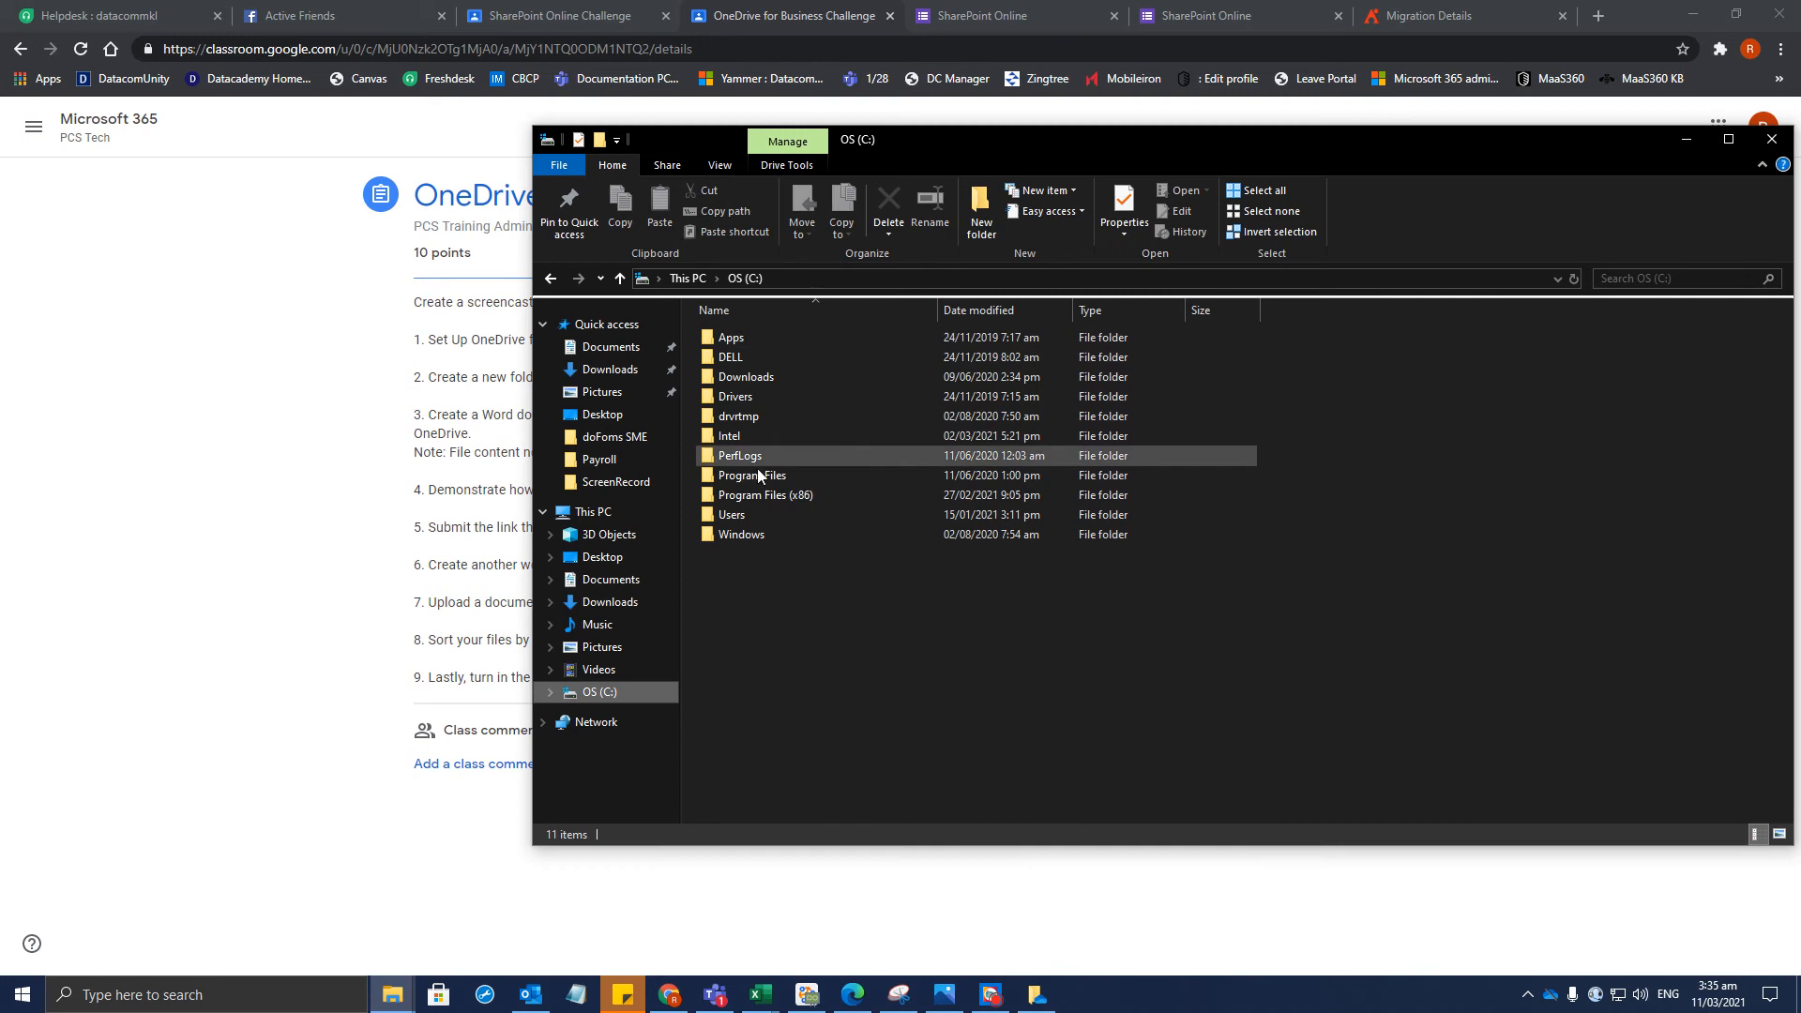
double_click(751, 516)
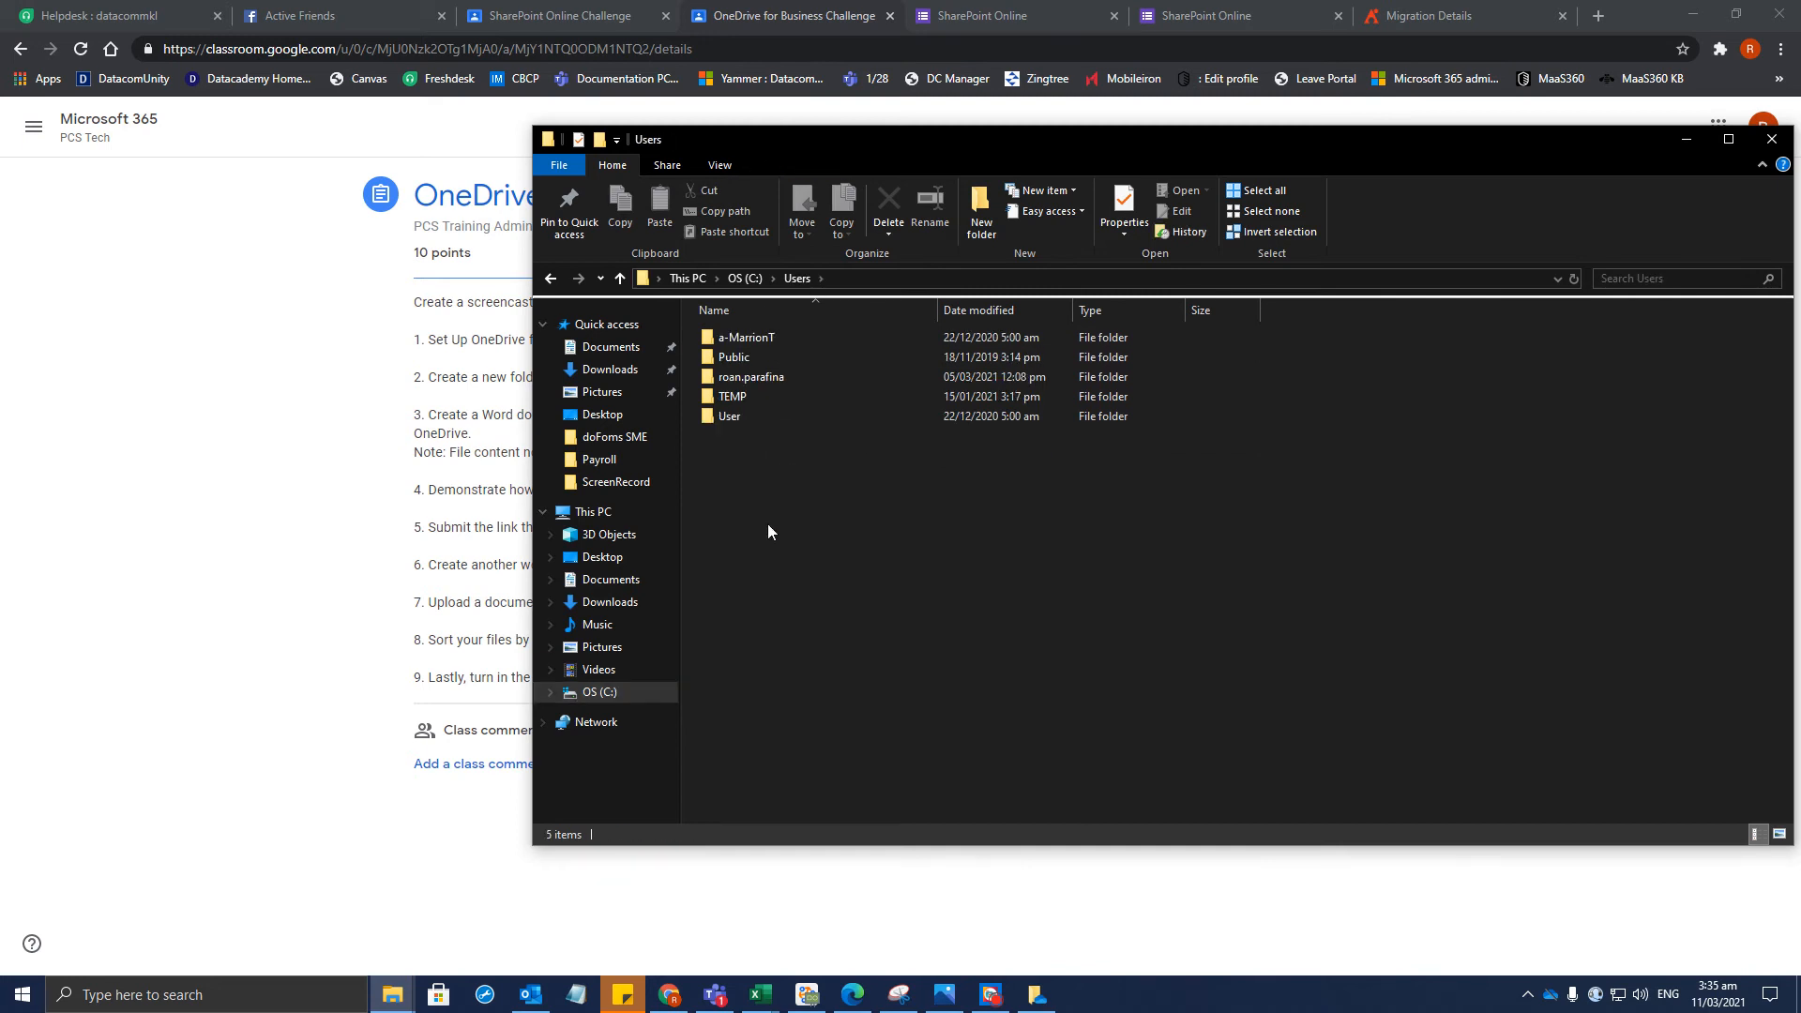
double_click(774, 373)
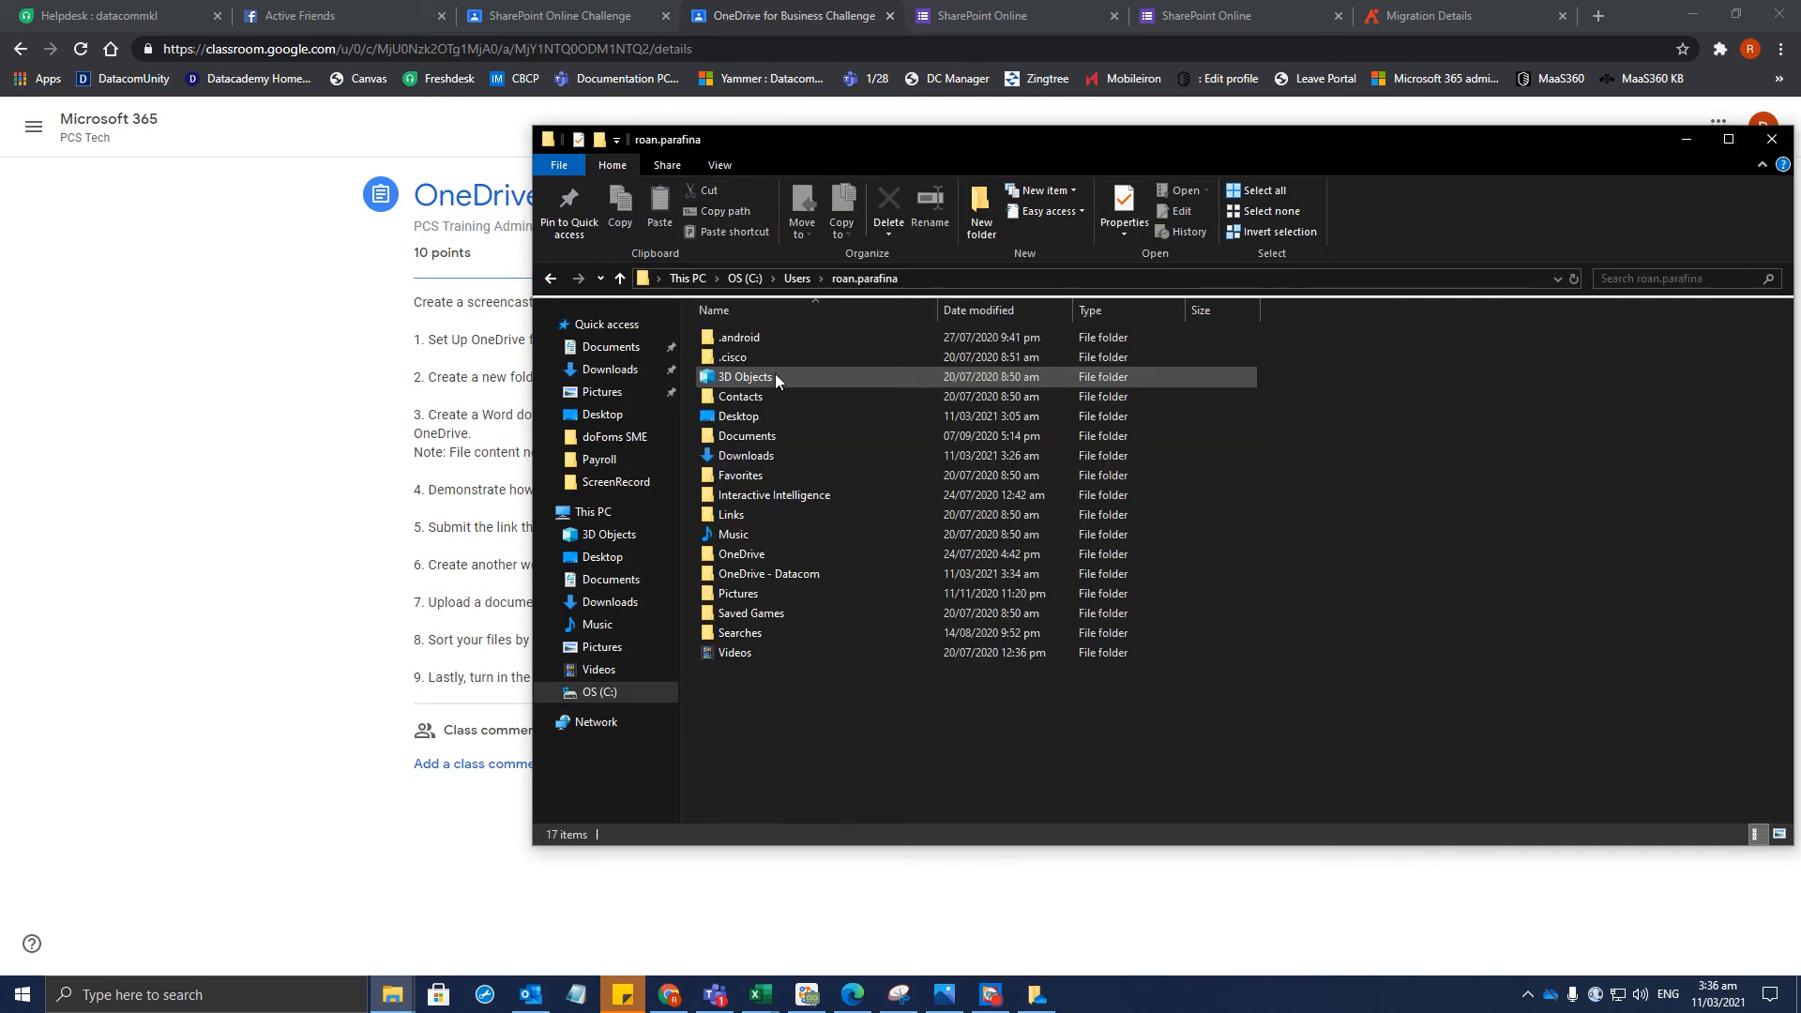
click(749, 555)
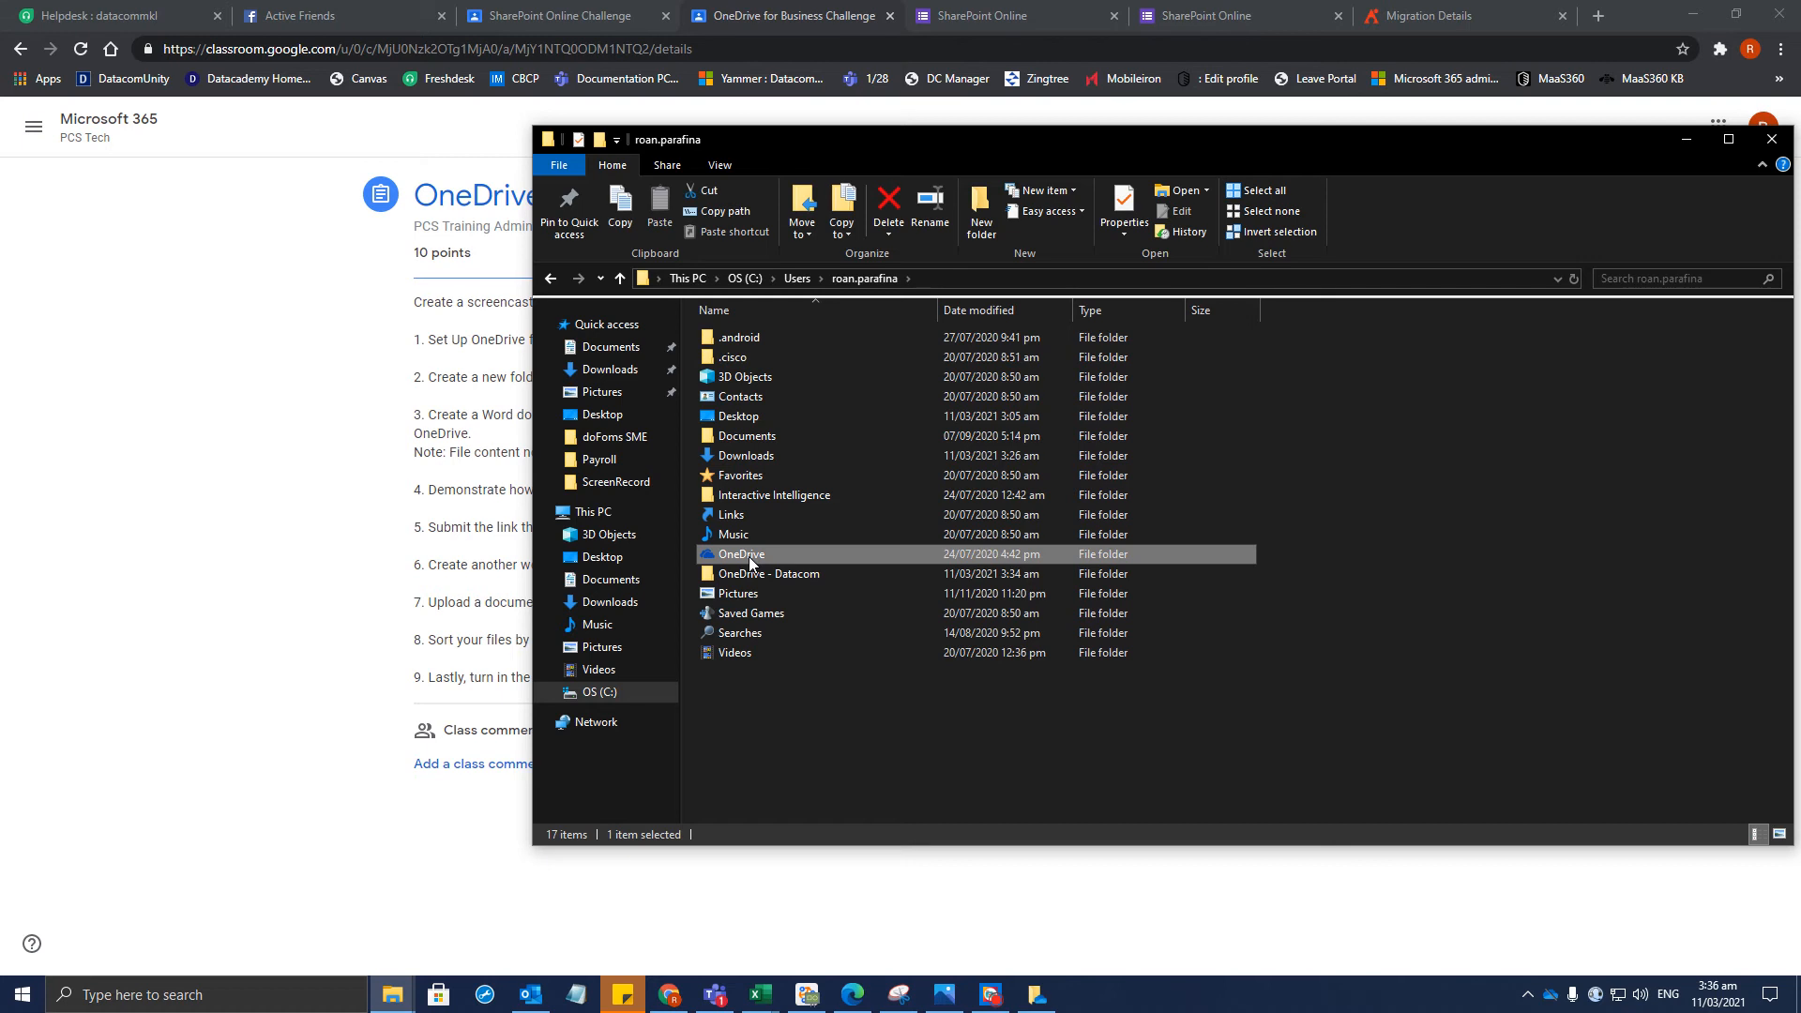
click(296, 706)
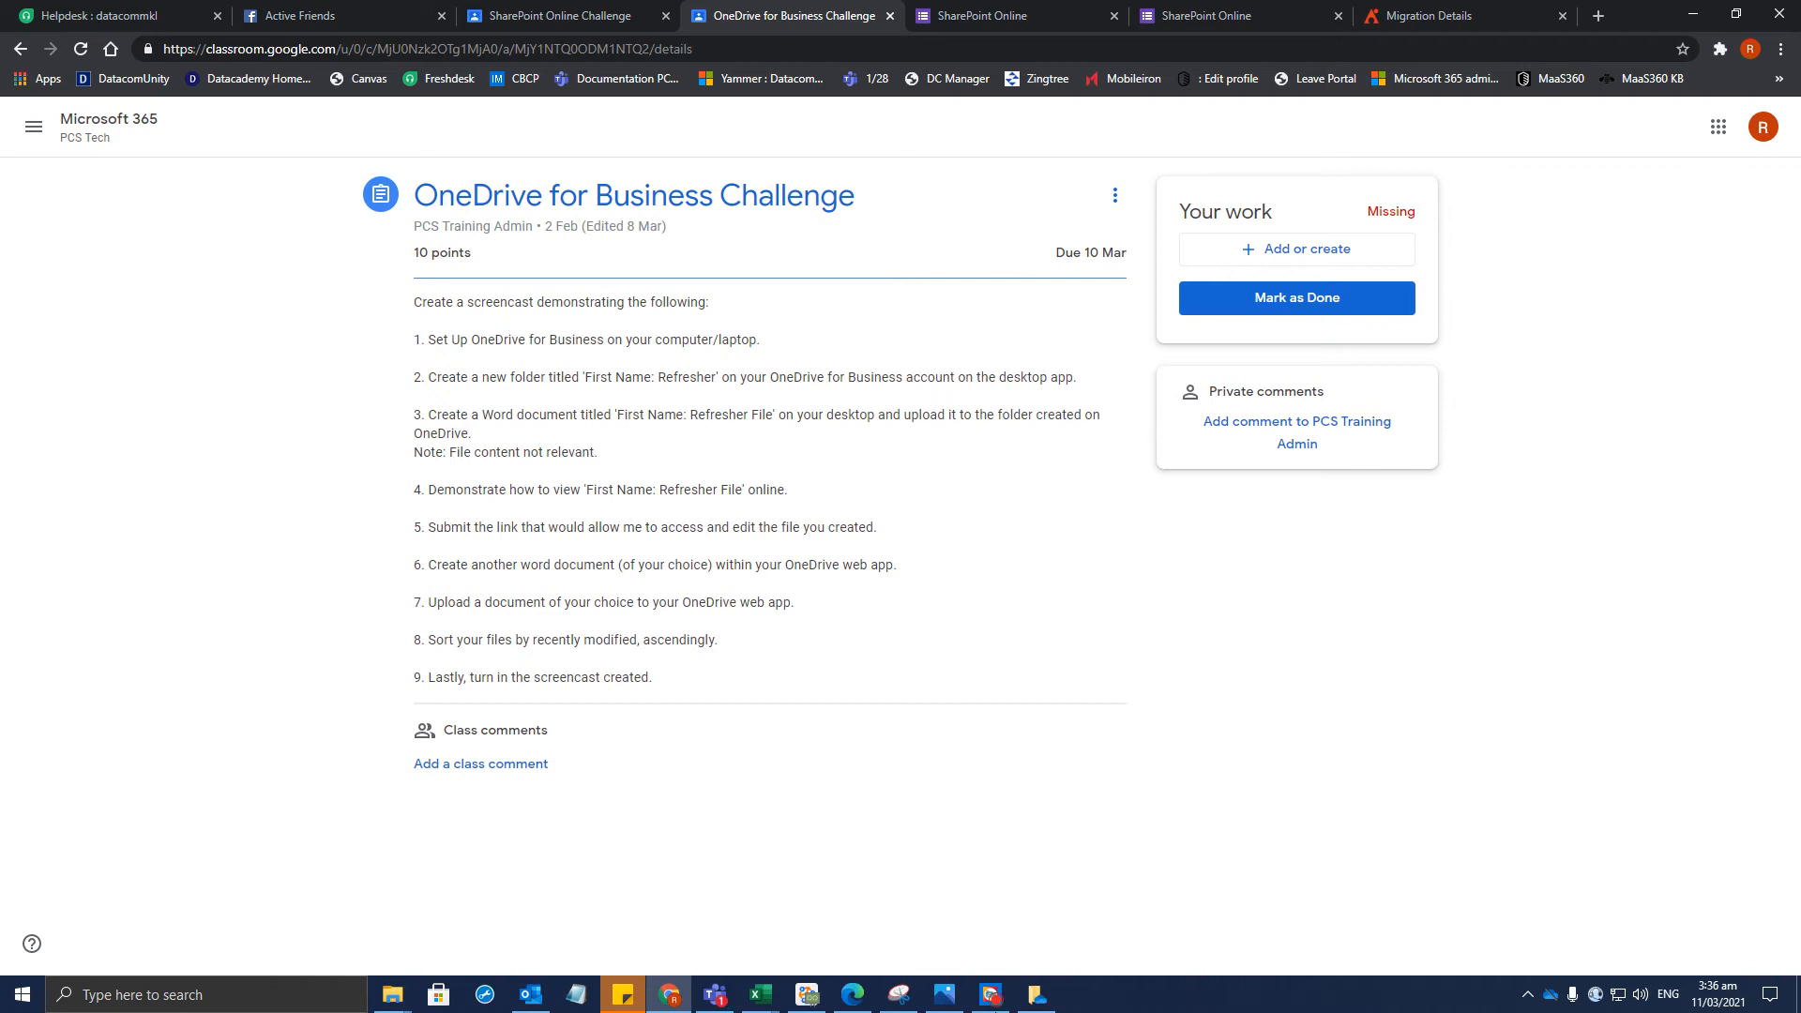
mouse_move(1036, 1002)
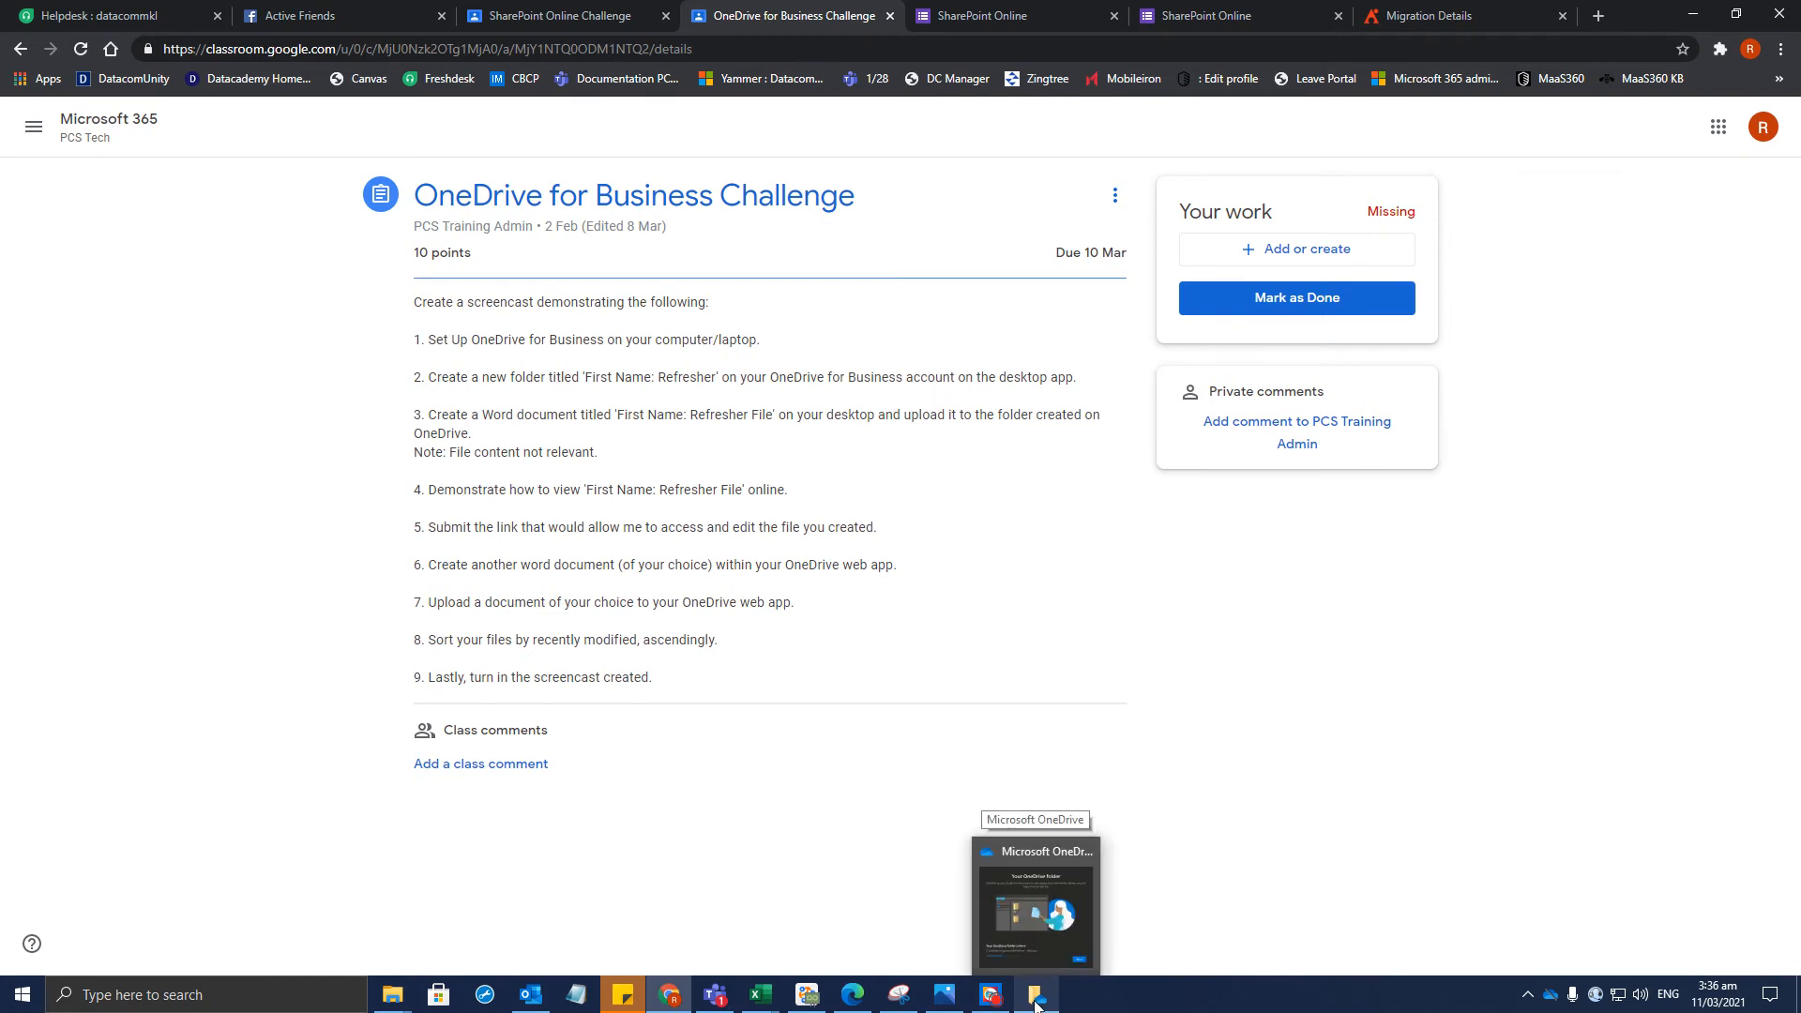
Keep the existing OneDrive folder and continue to back up Desktop and Pictures
click(1011, 871)
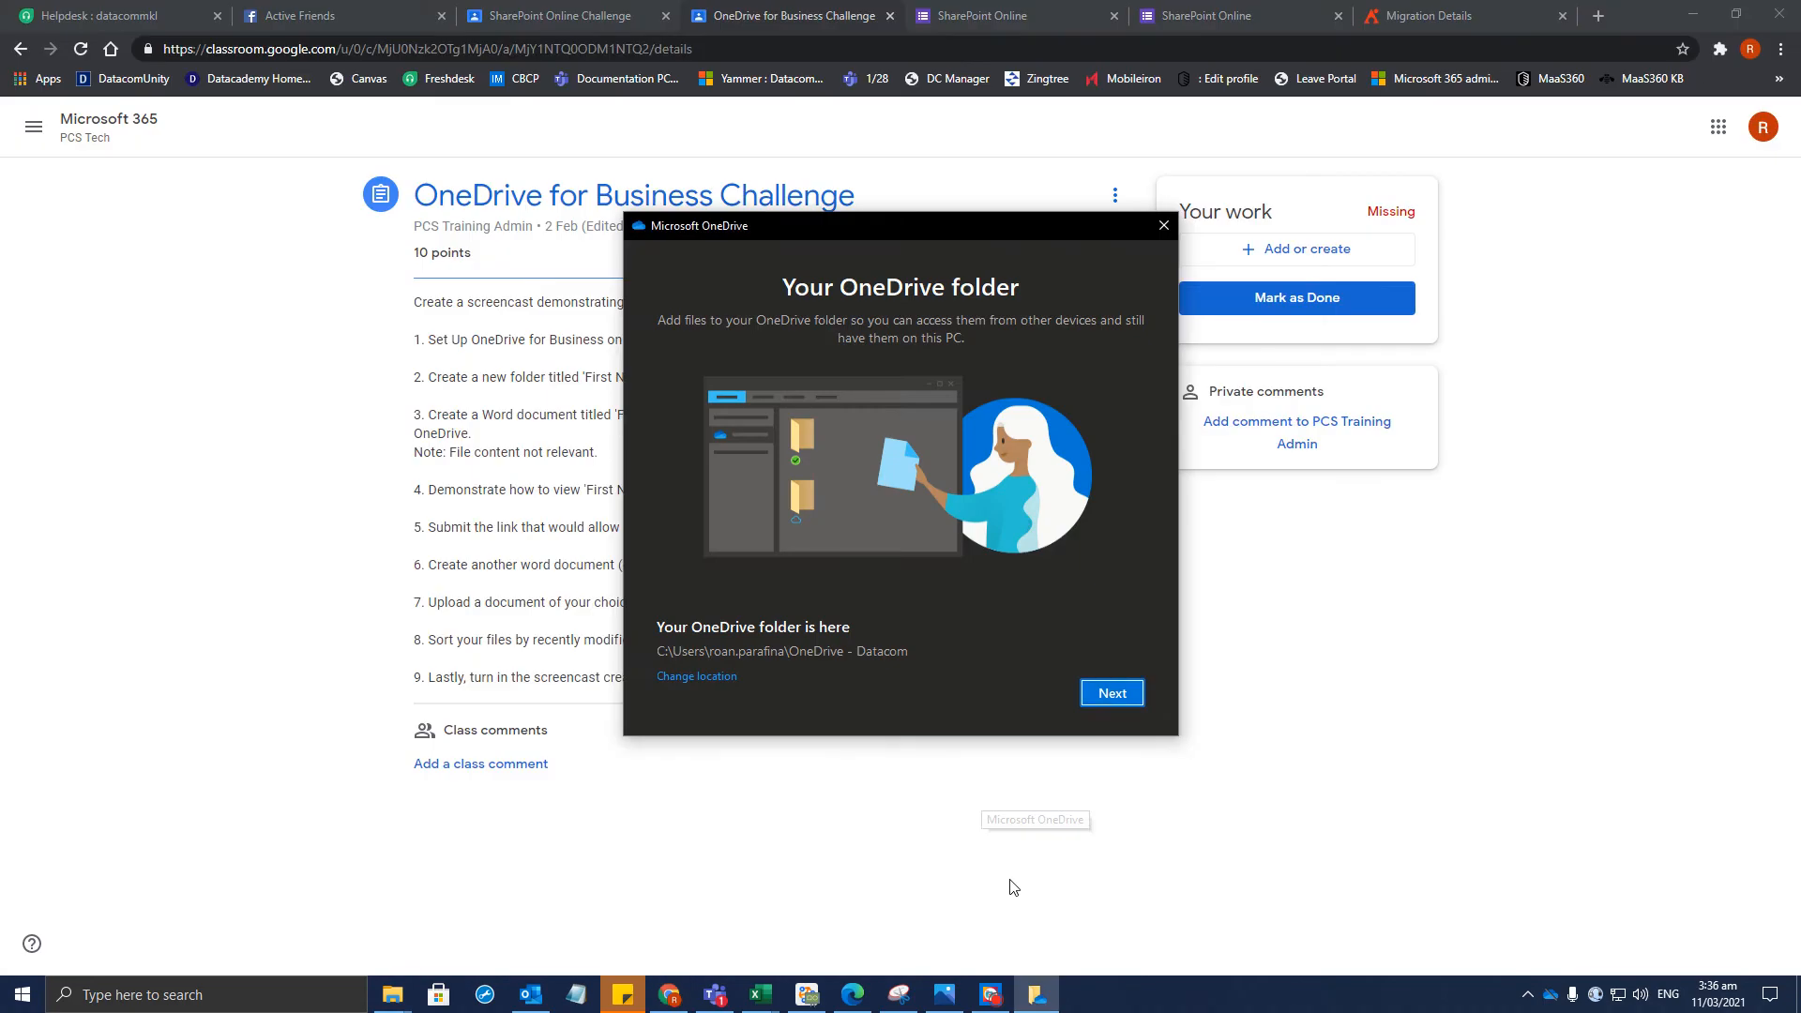
click(1117, 697)
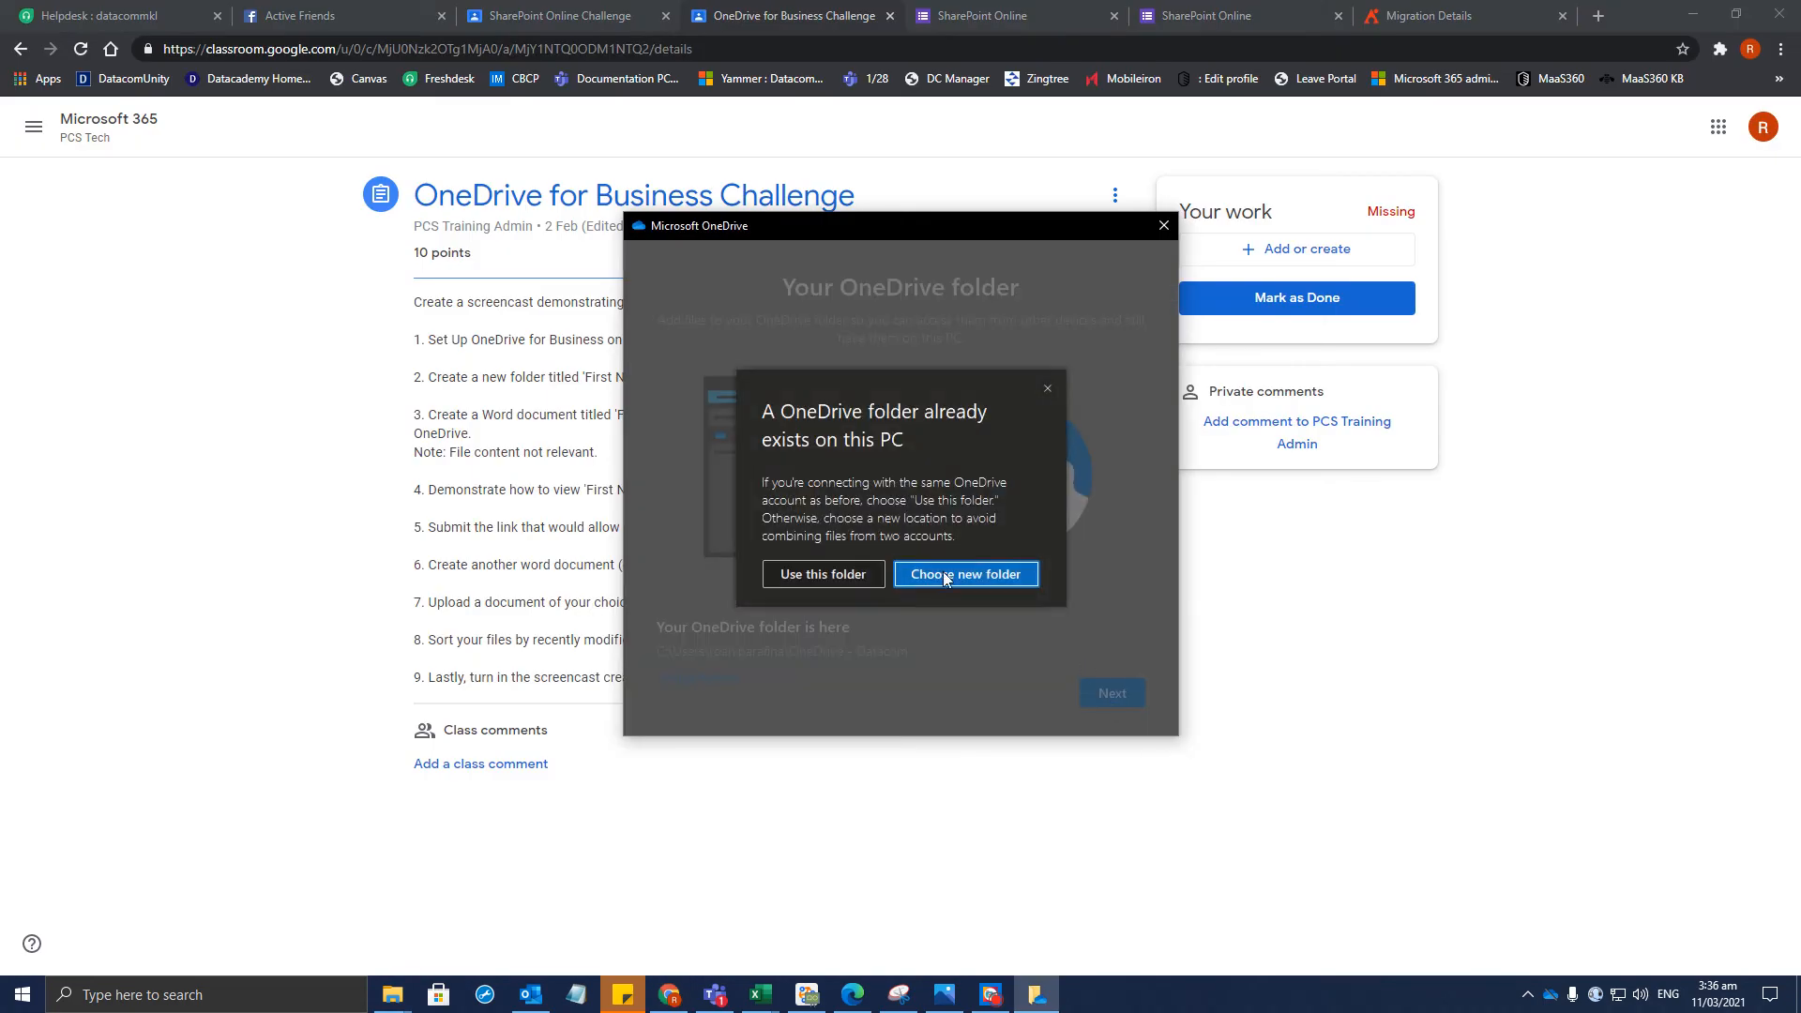
click(822, 575)
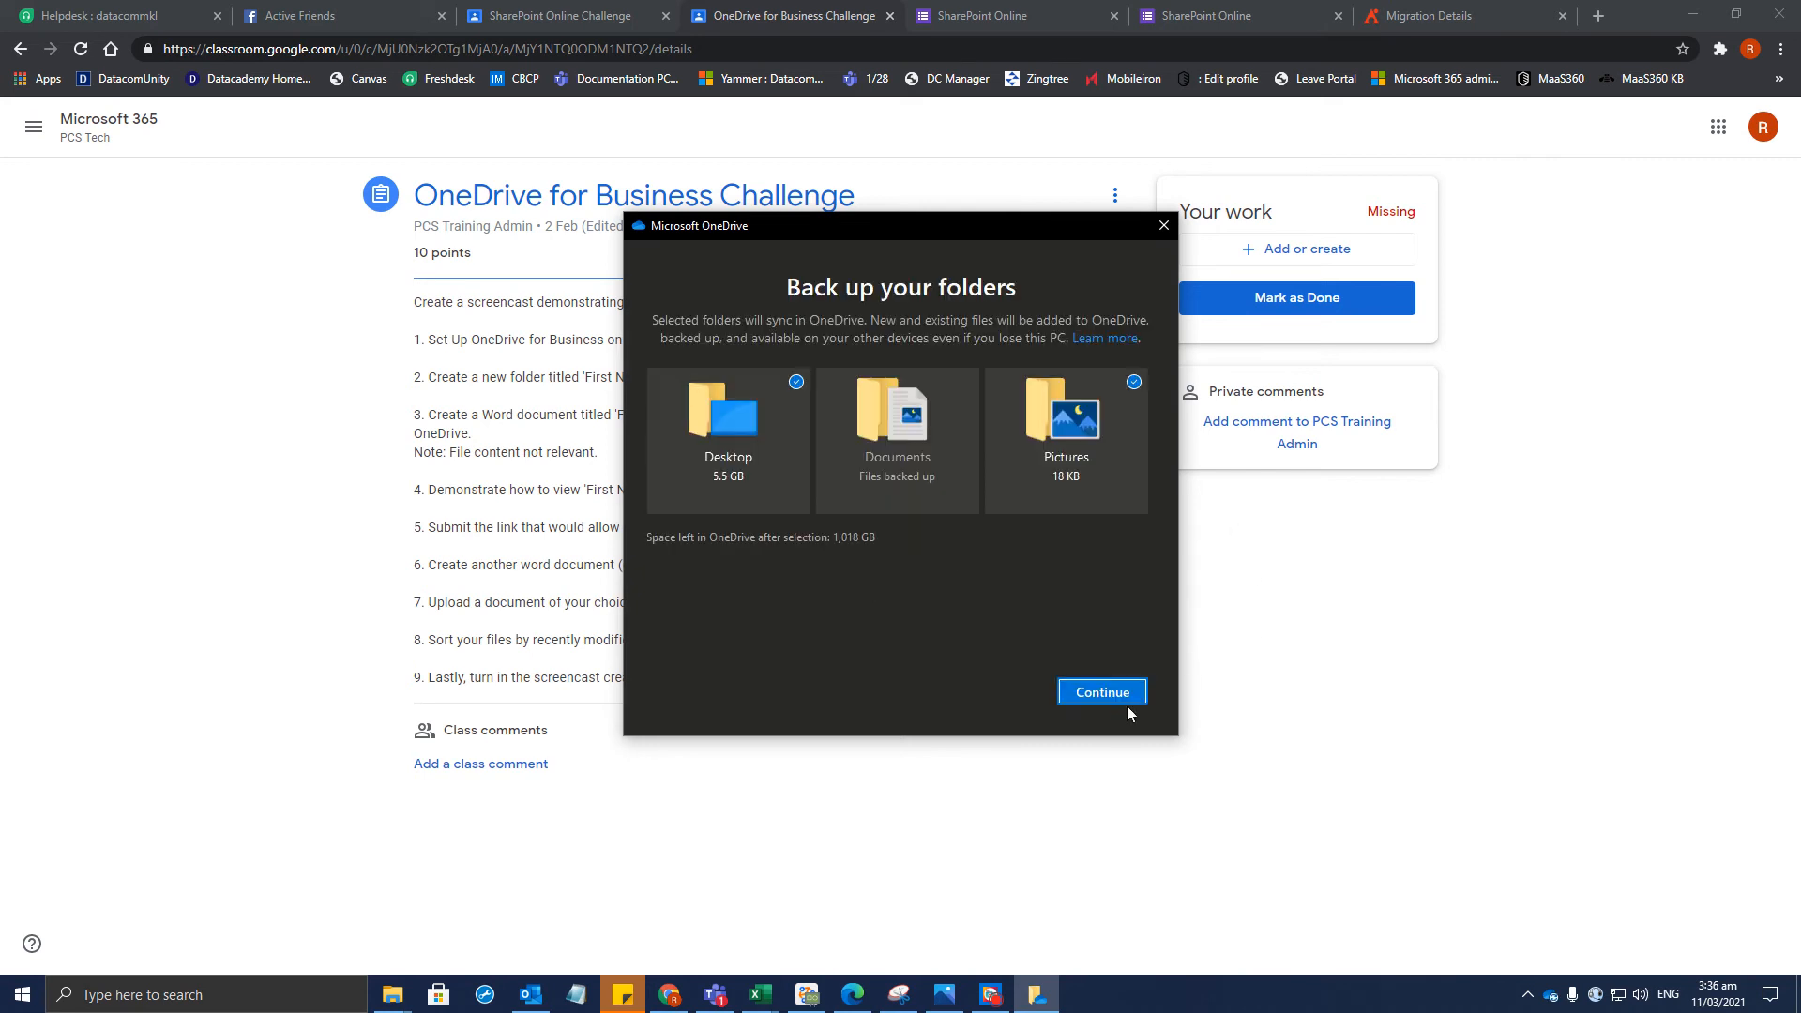
click(1113, 700)
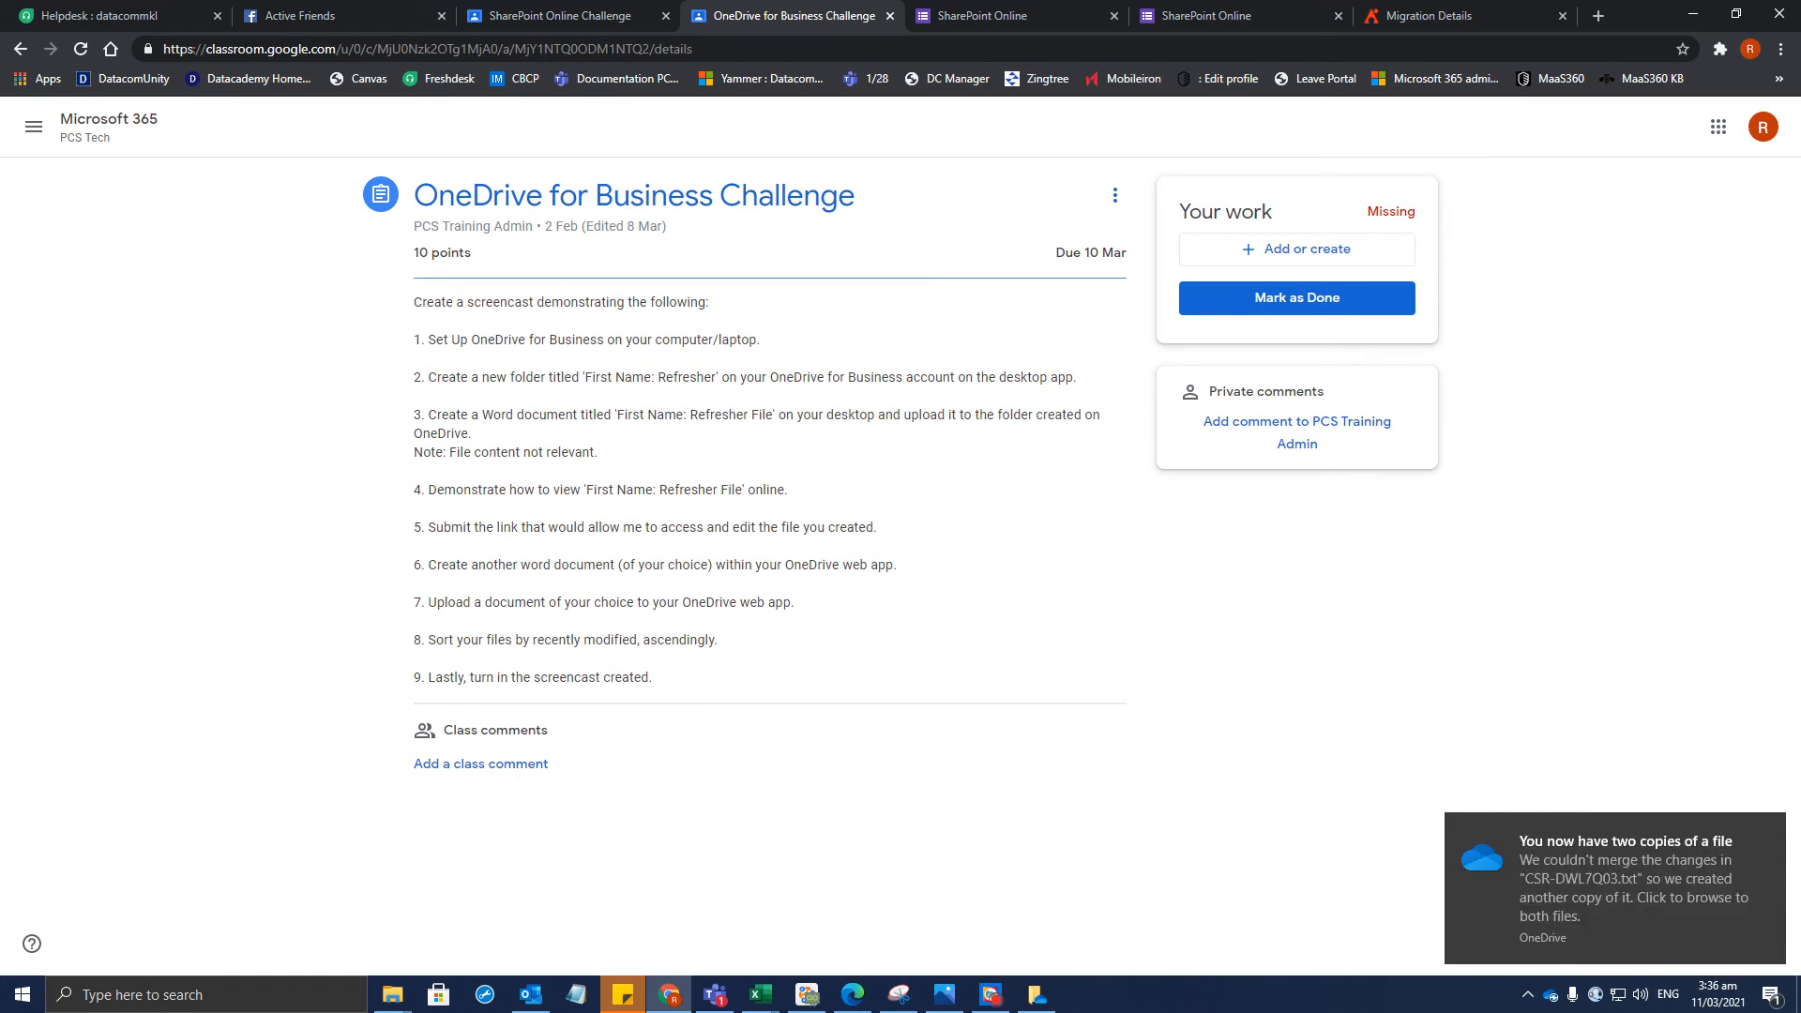
Copy the required folder title from the assignment and open the empty OneDrive folder
drag(586, 377, 718, 377)
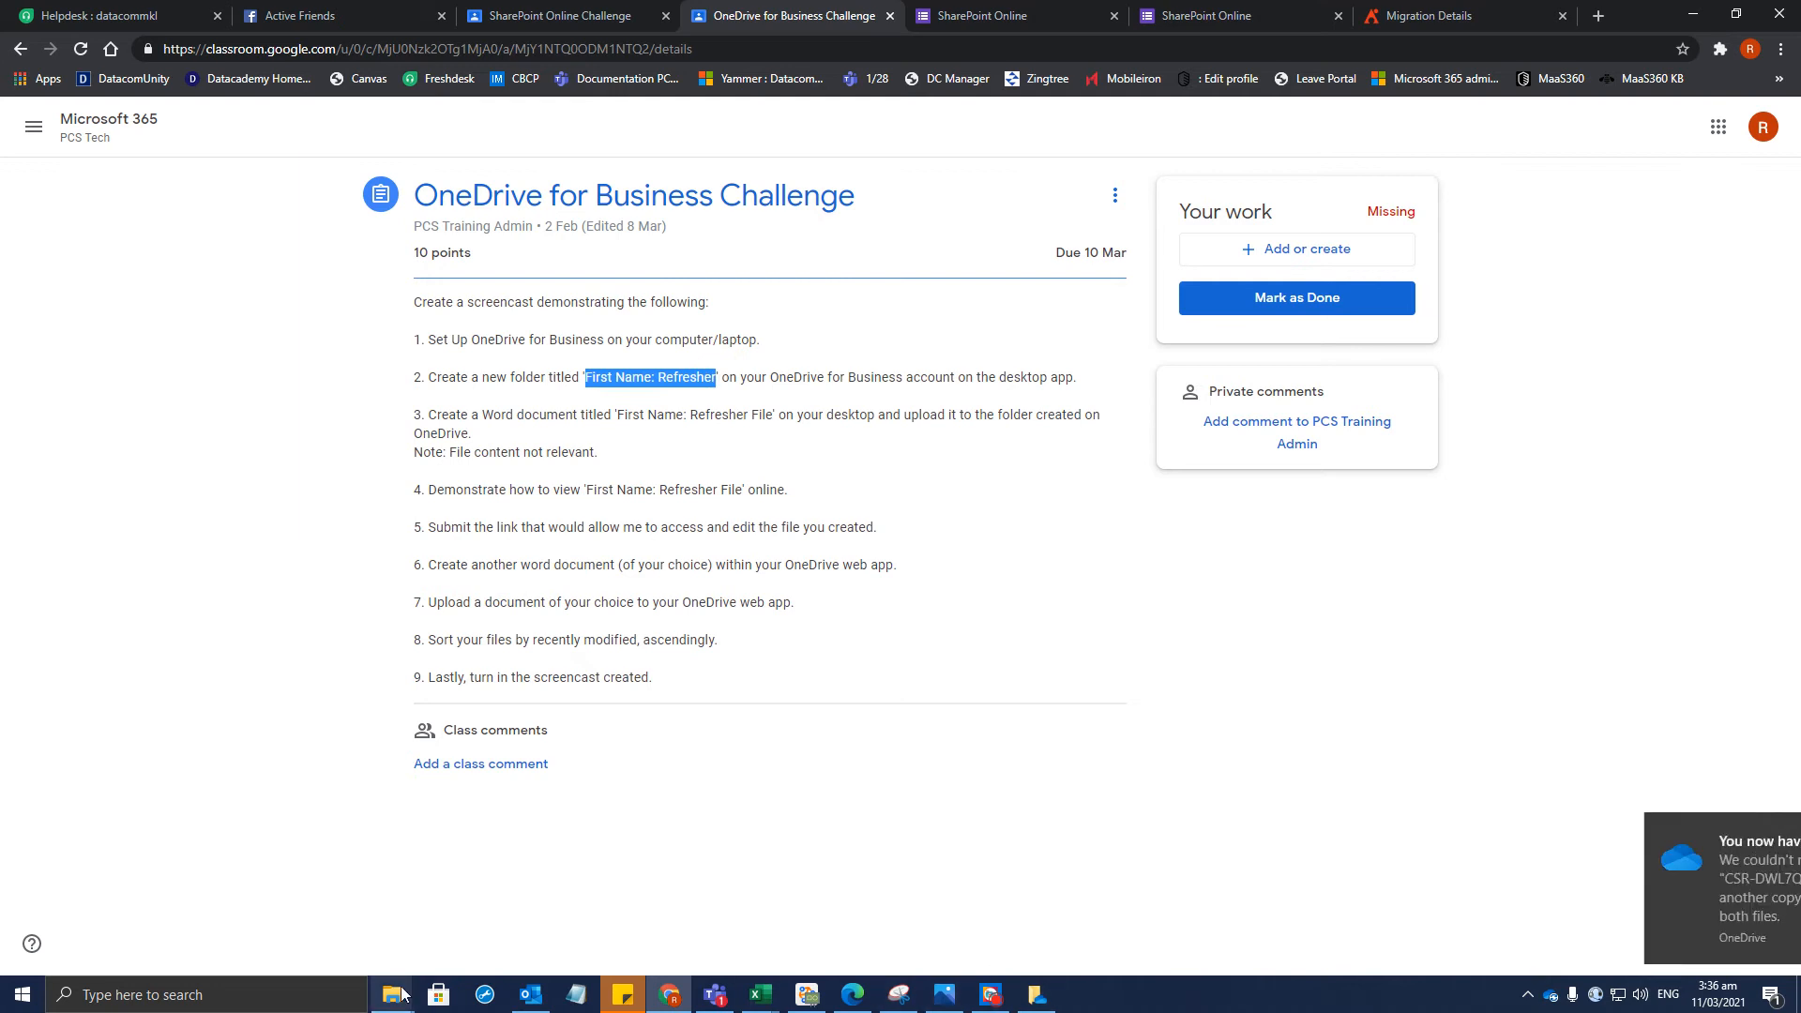
click(438, 994)
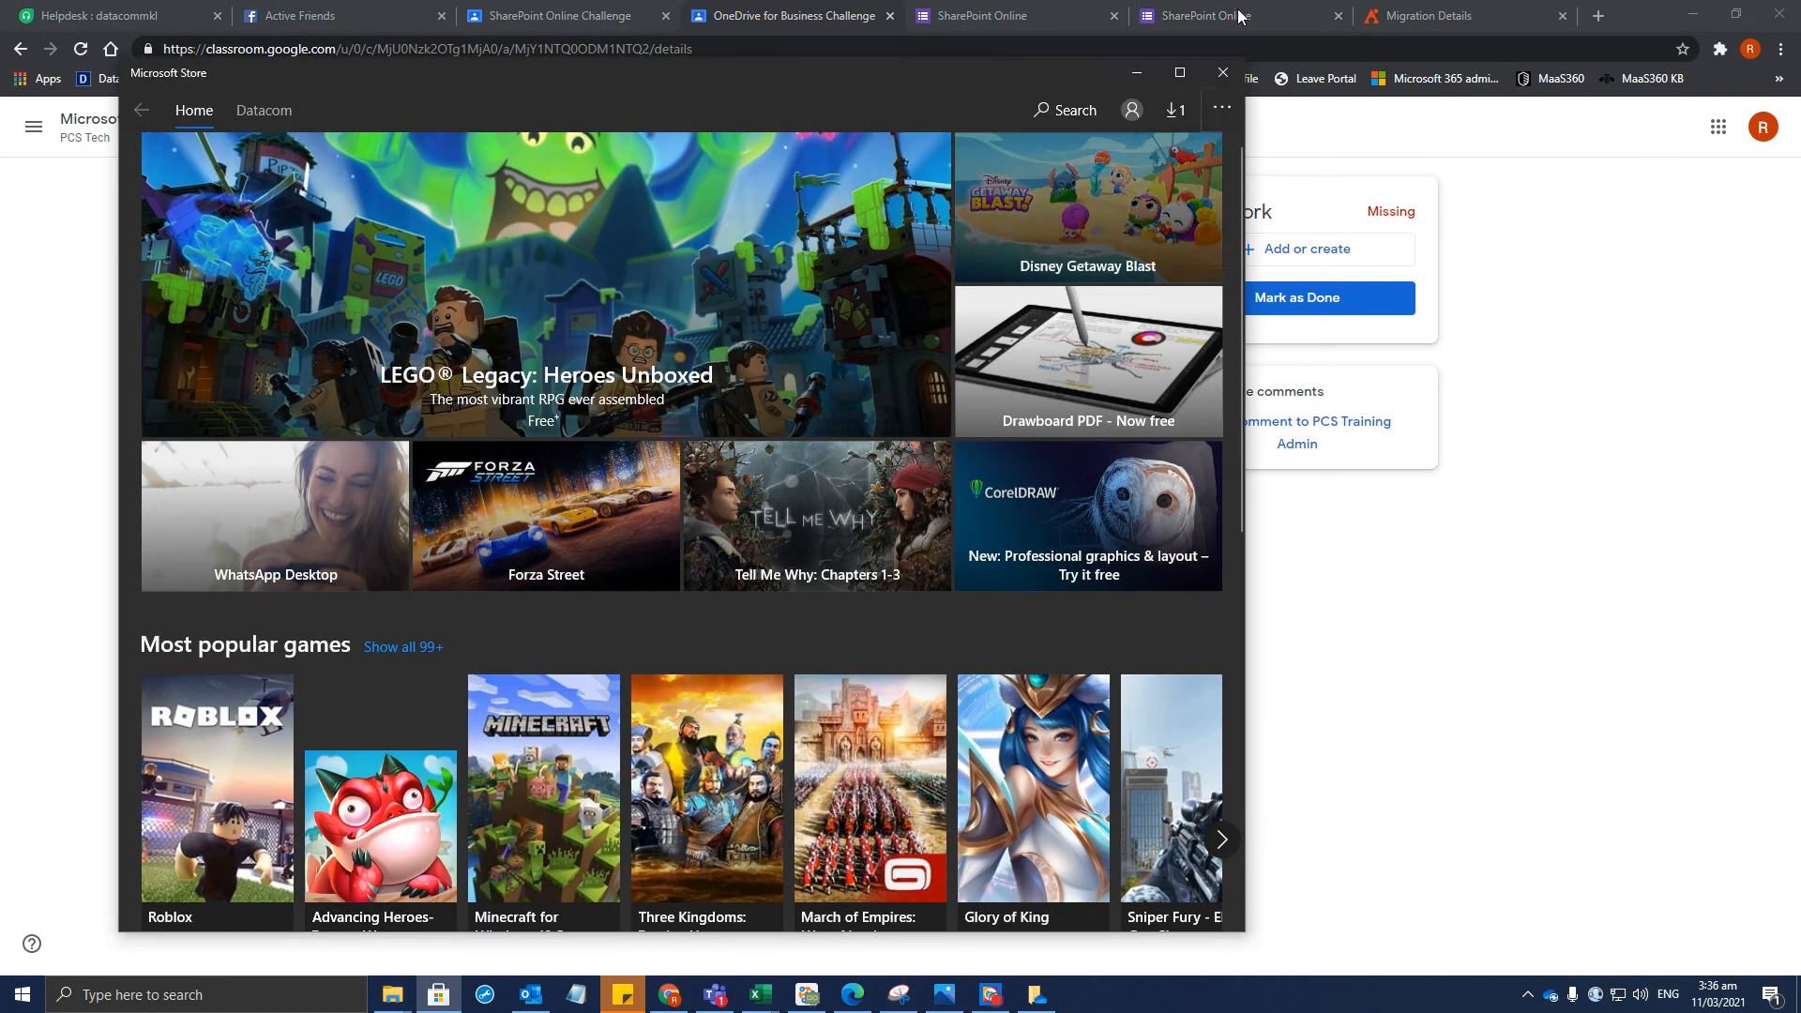
click(1223, 75)
mouse_move(392, 994)
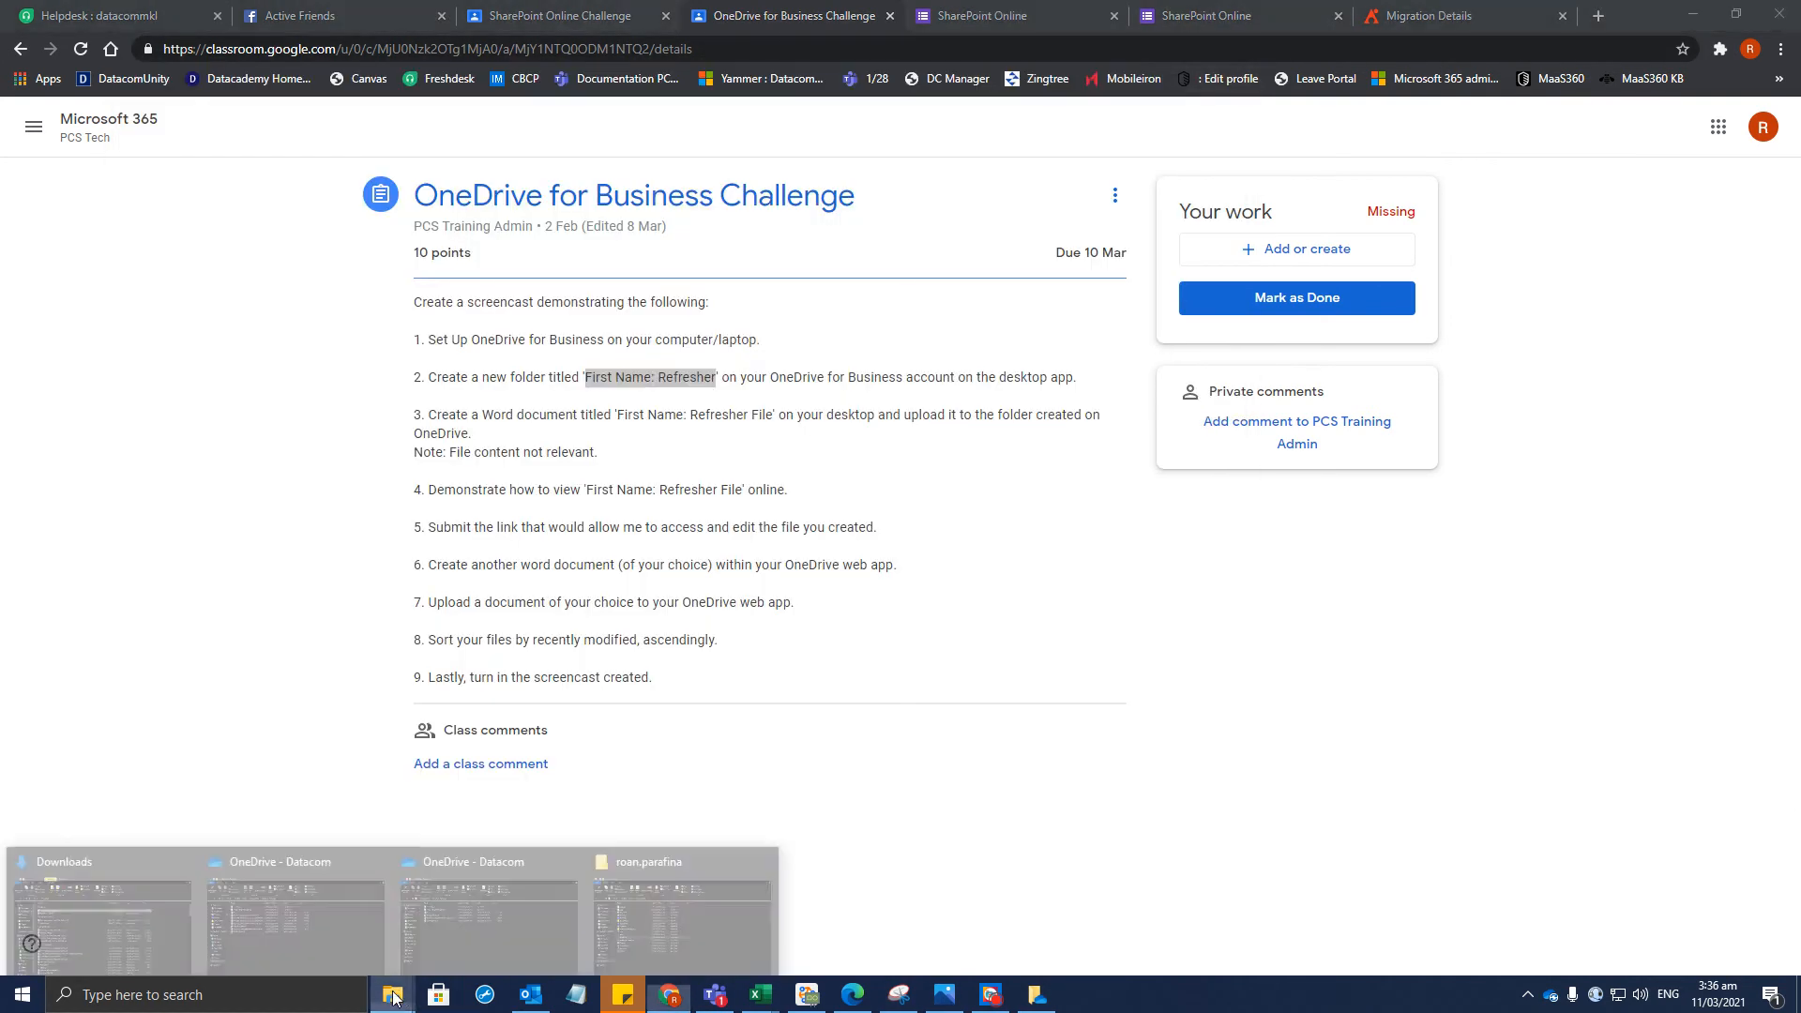
click(673, 896)
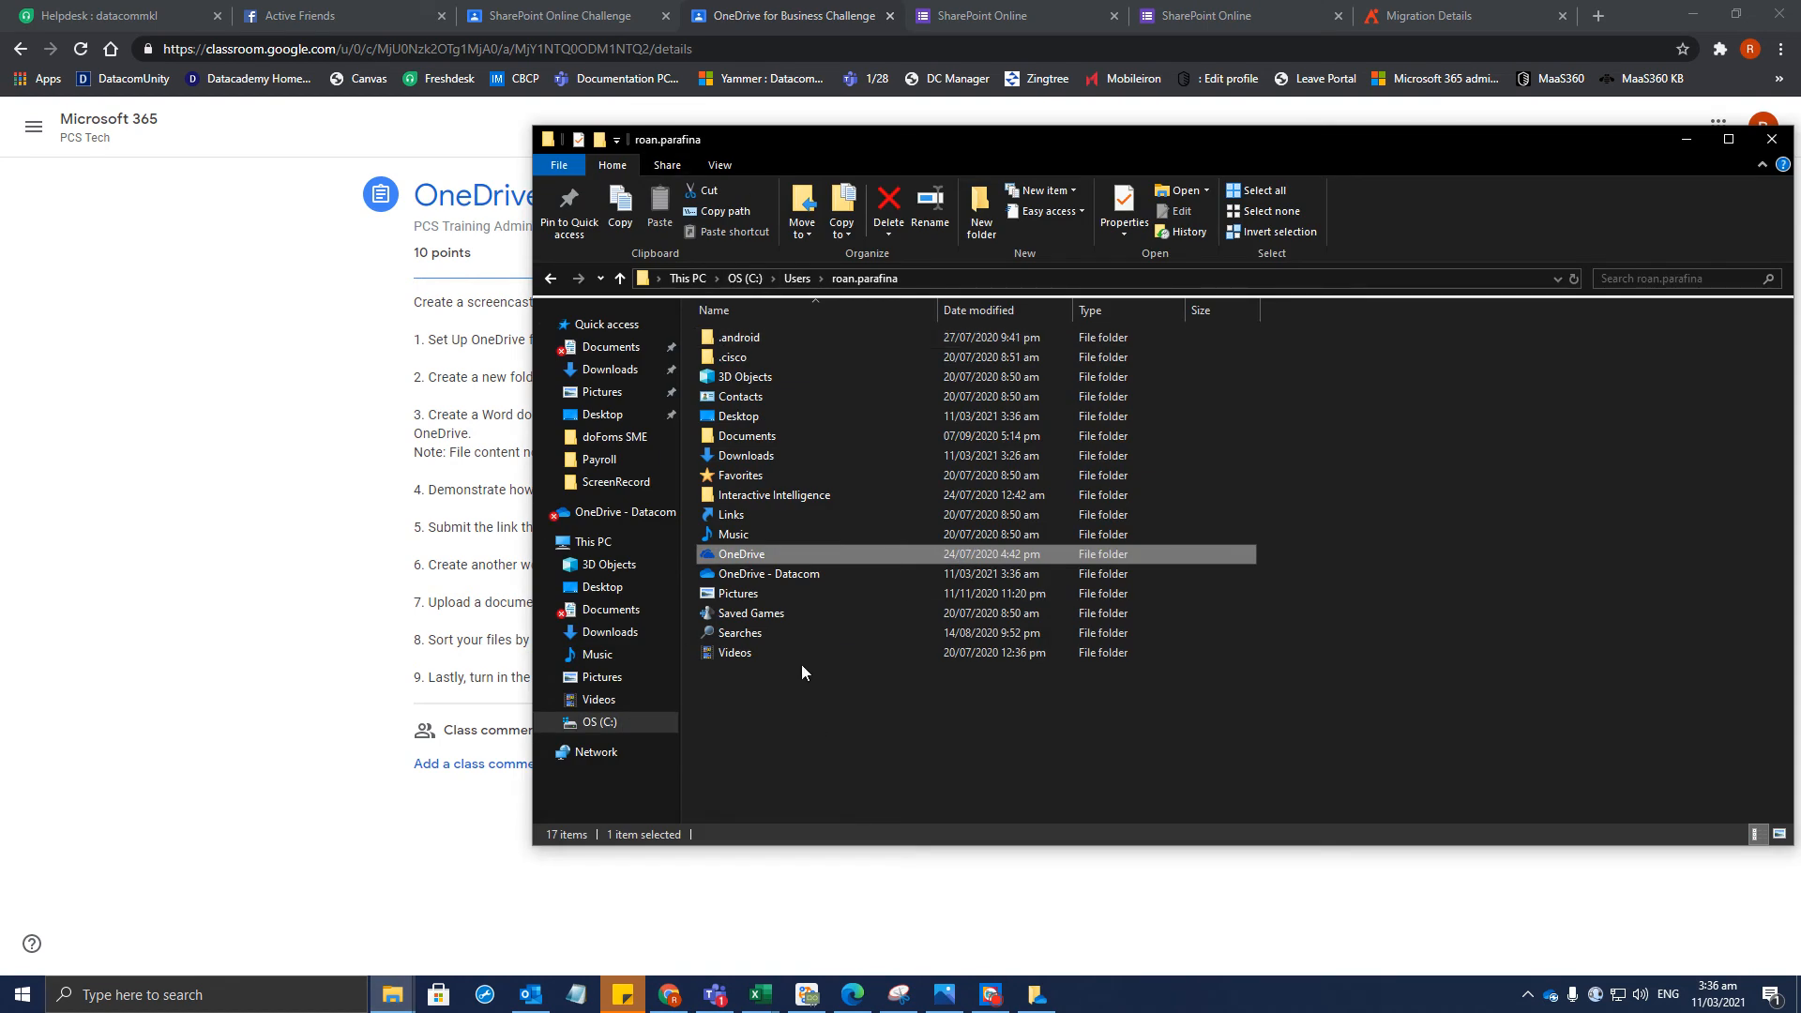
click(827, 759)
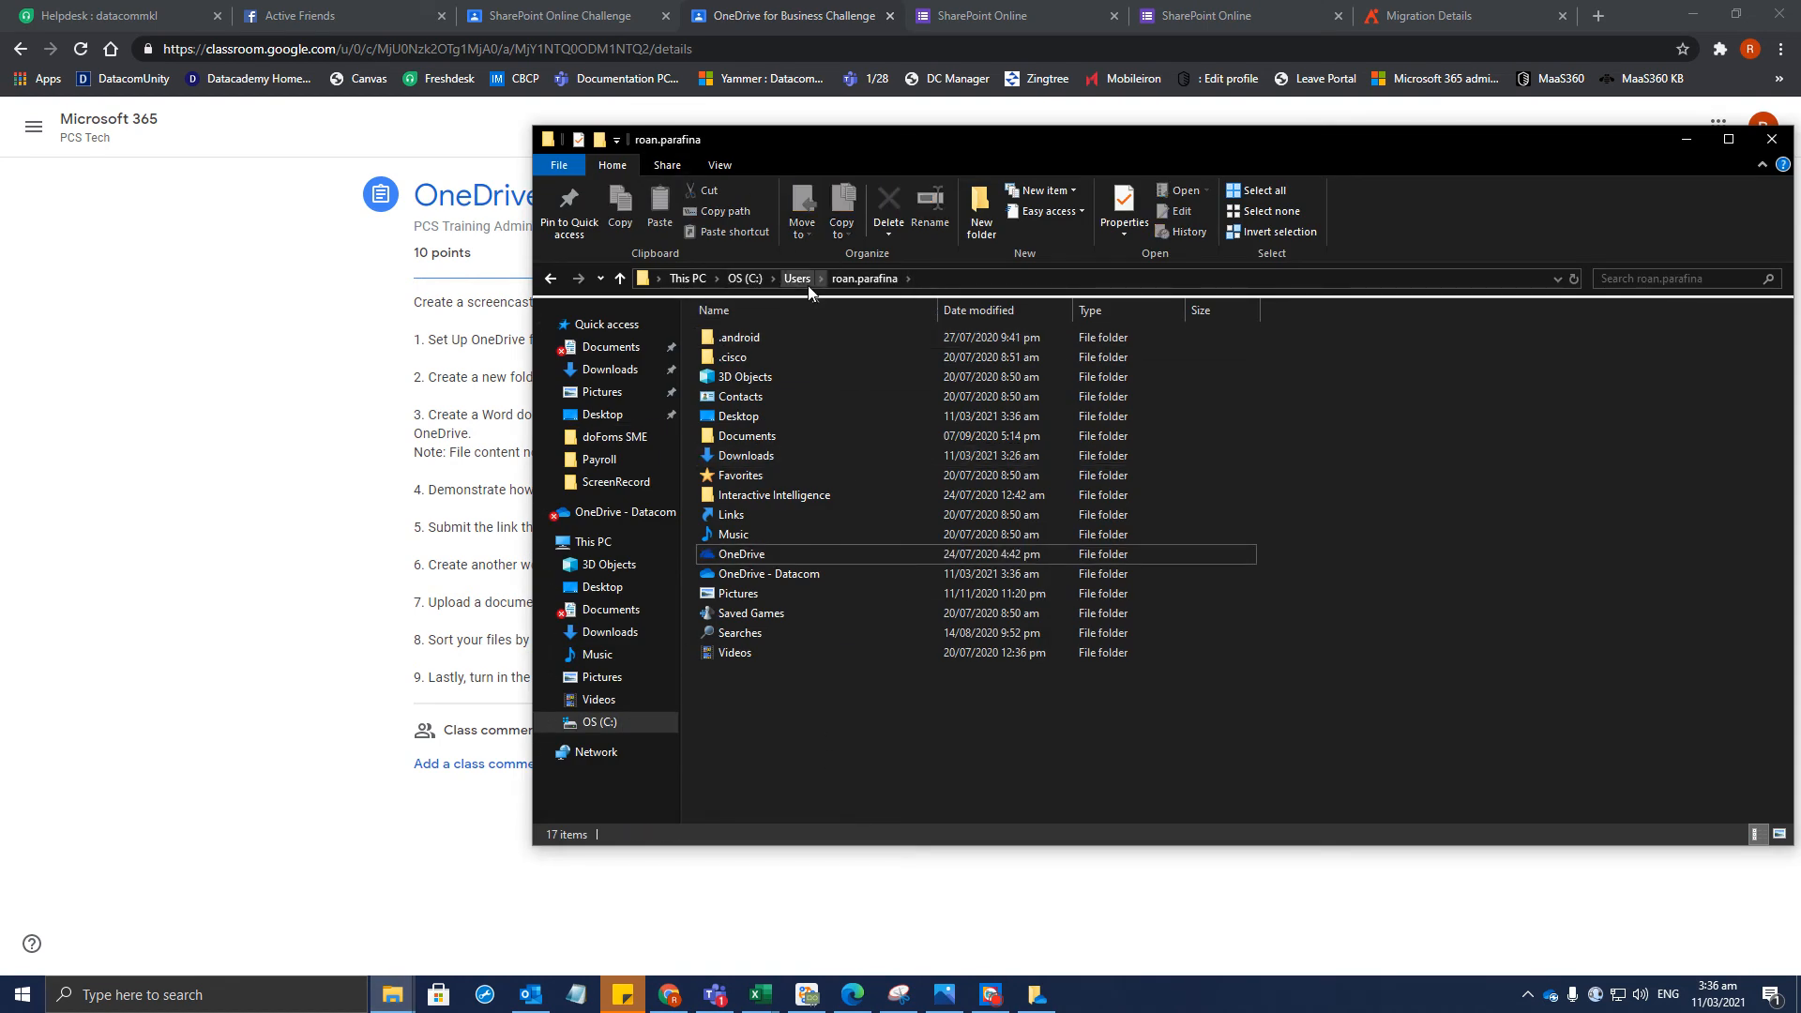
double_click(789, 555)
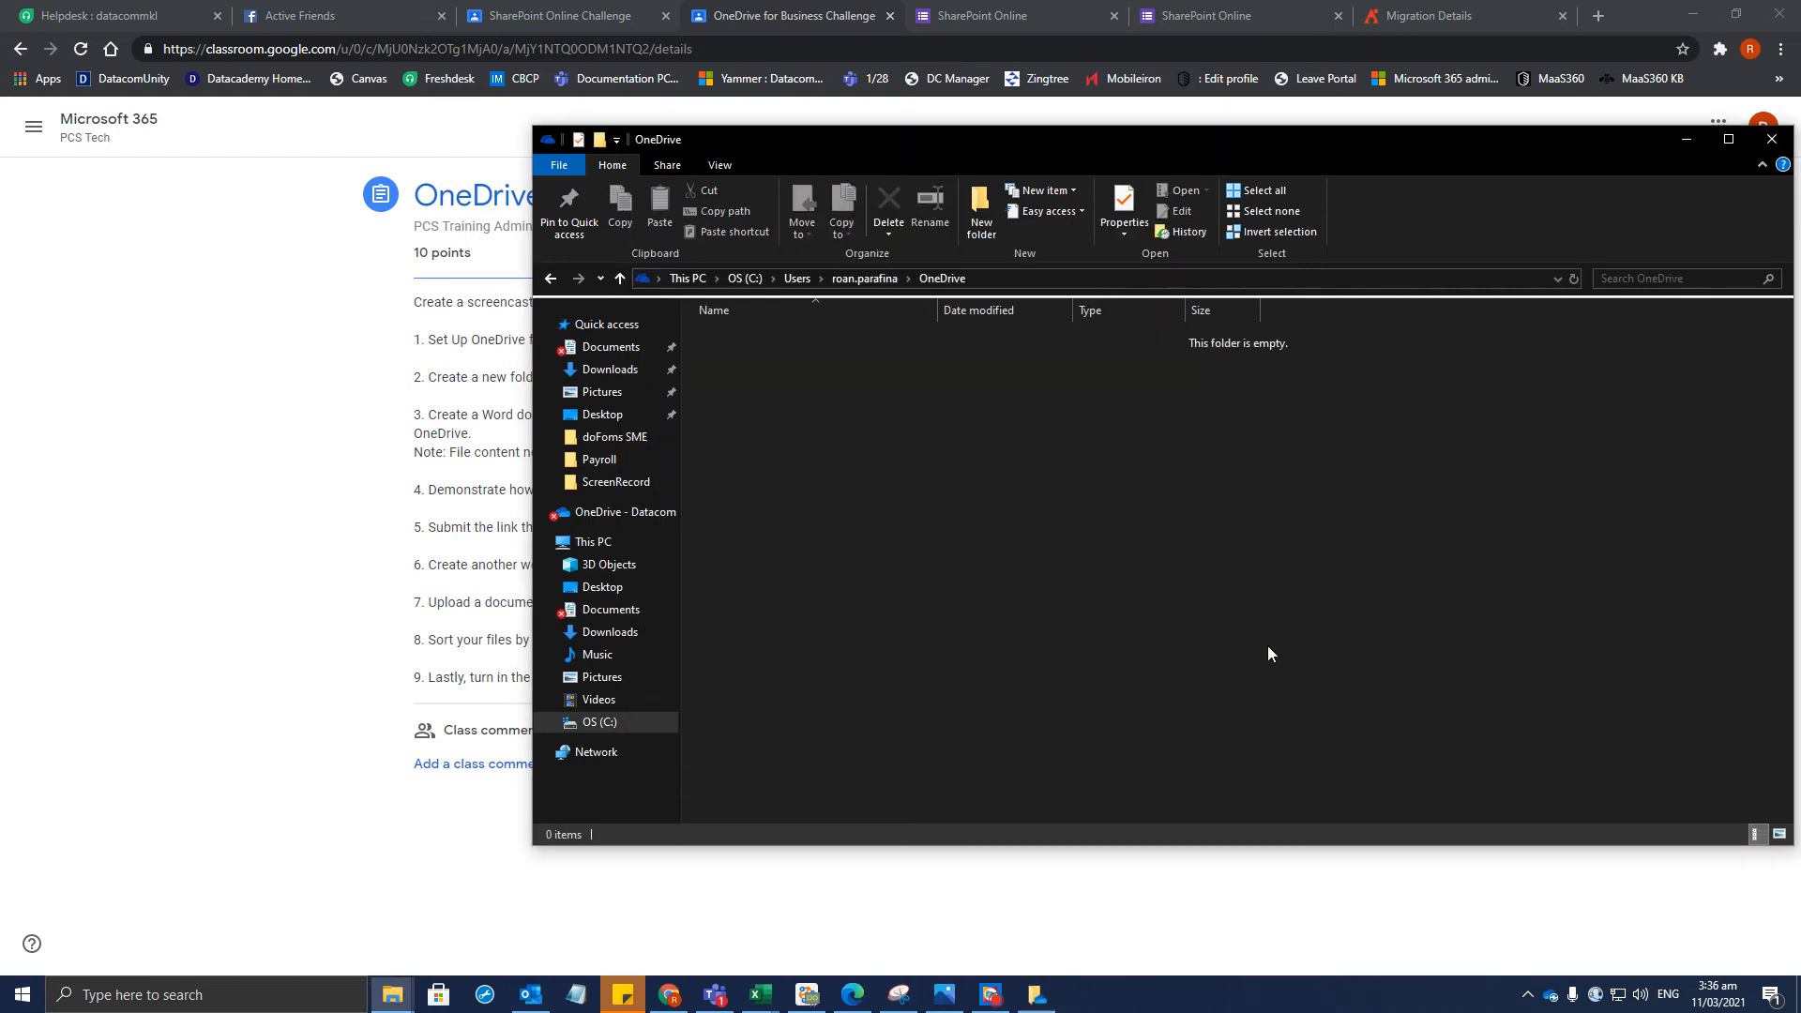
right_click(1016, 487)
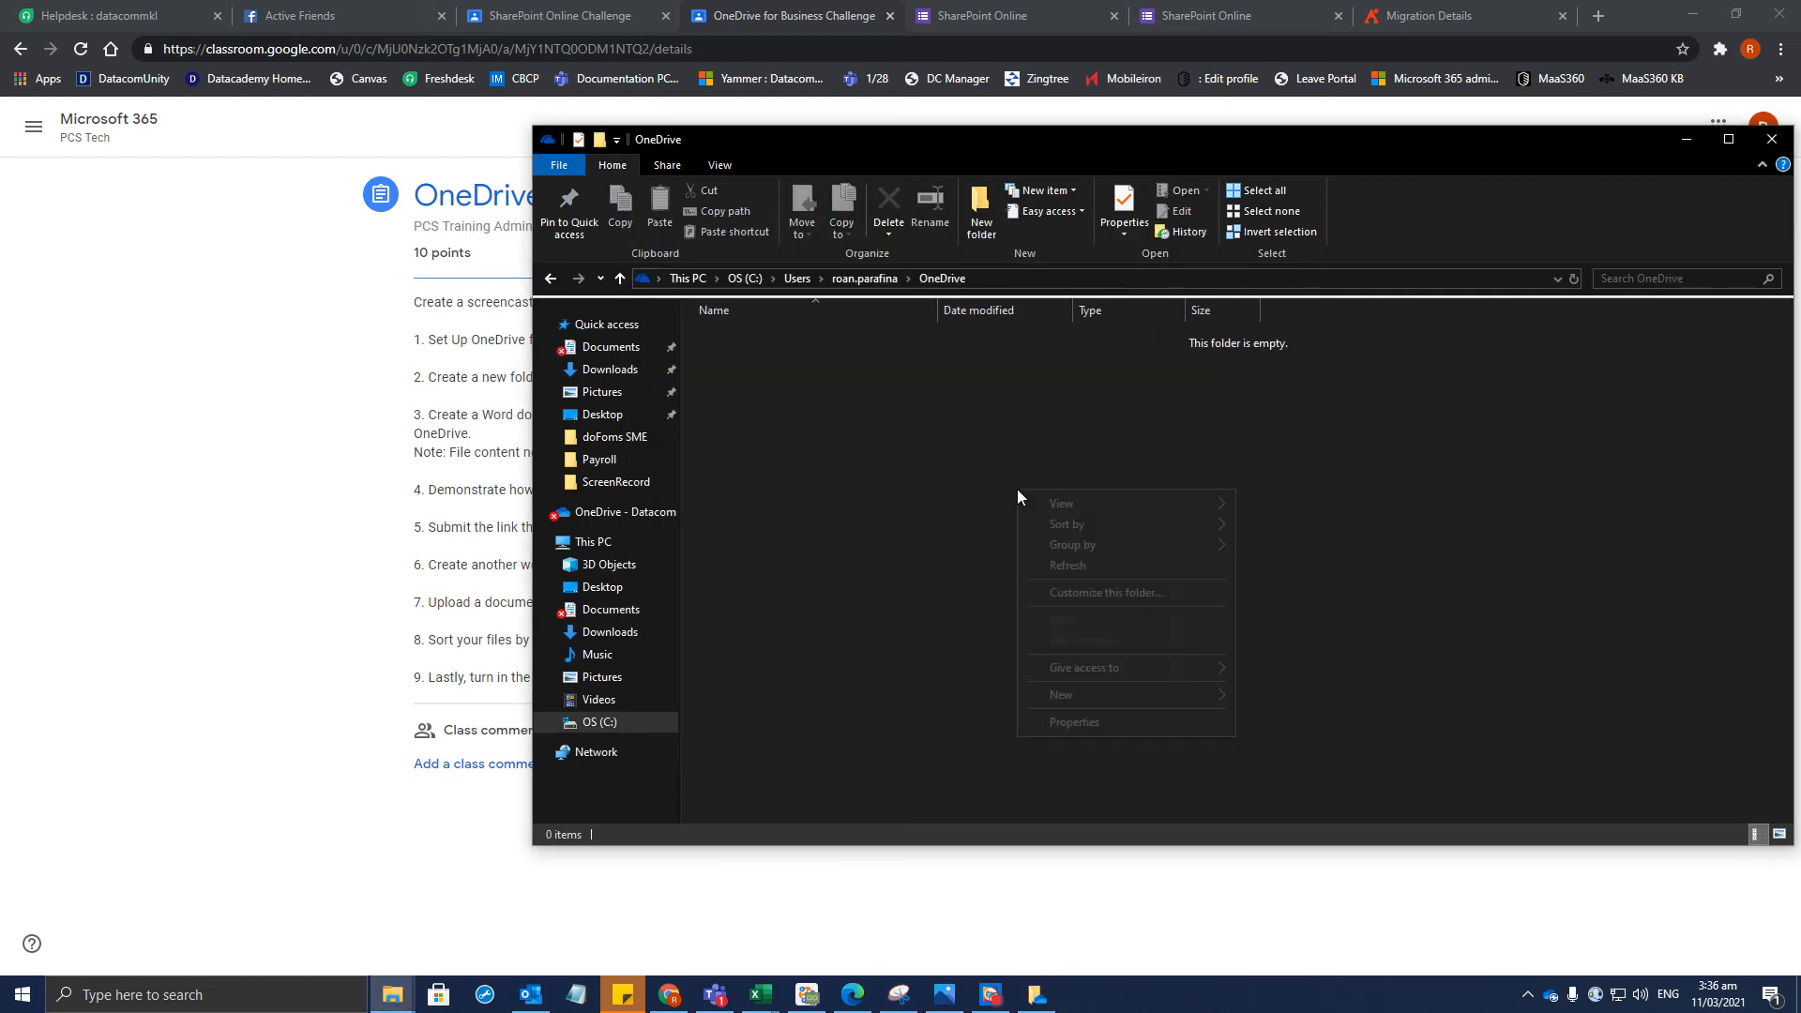
click(938, 471)
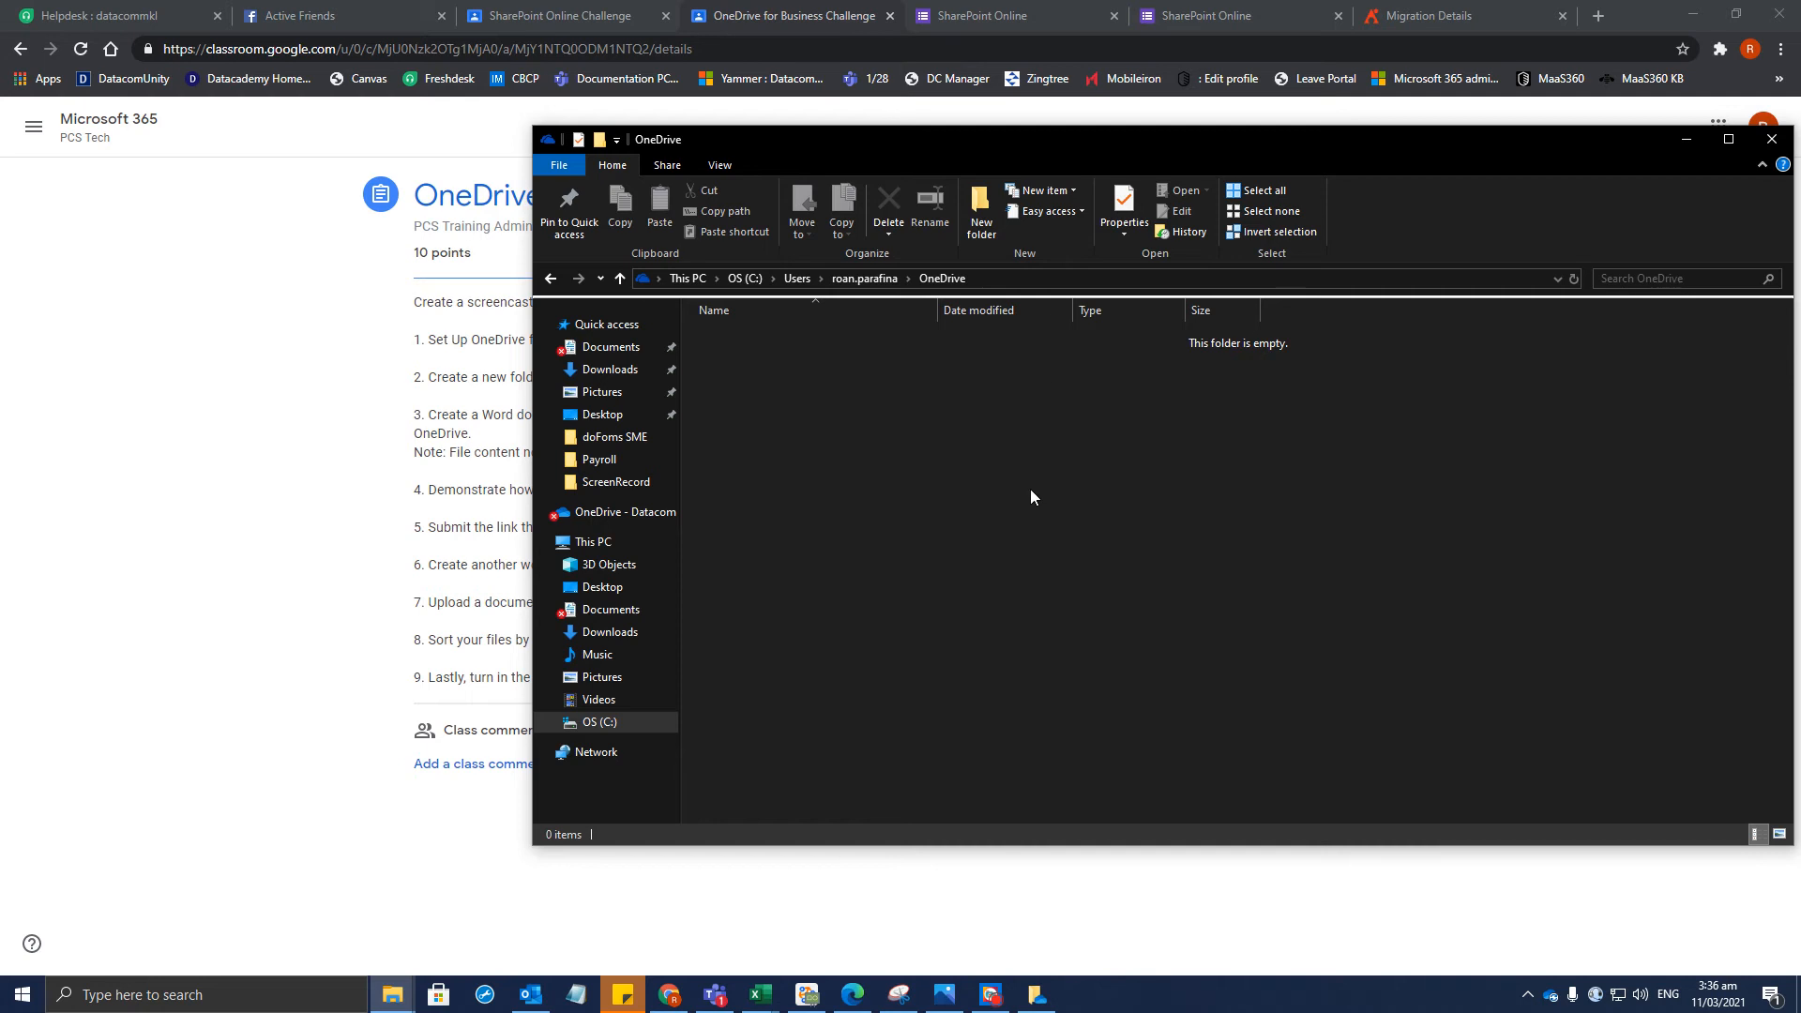
Create a new OneDrive folder named with the user's first name followed by Refresher
right_click(872, 499)
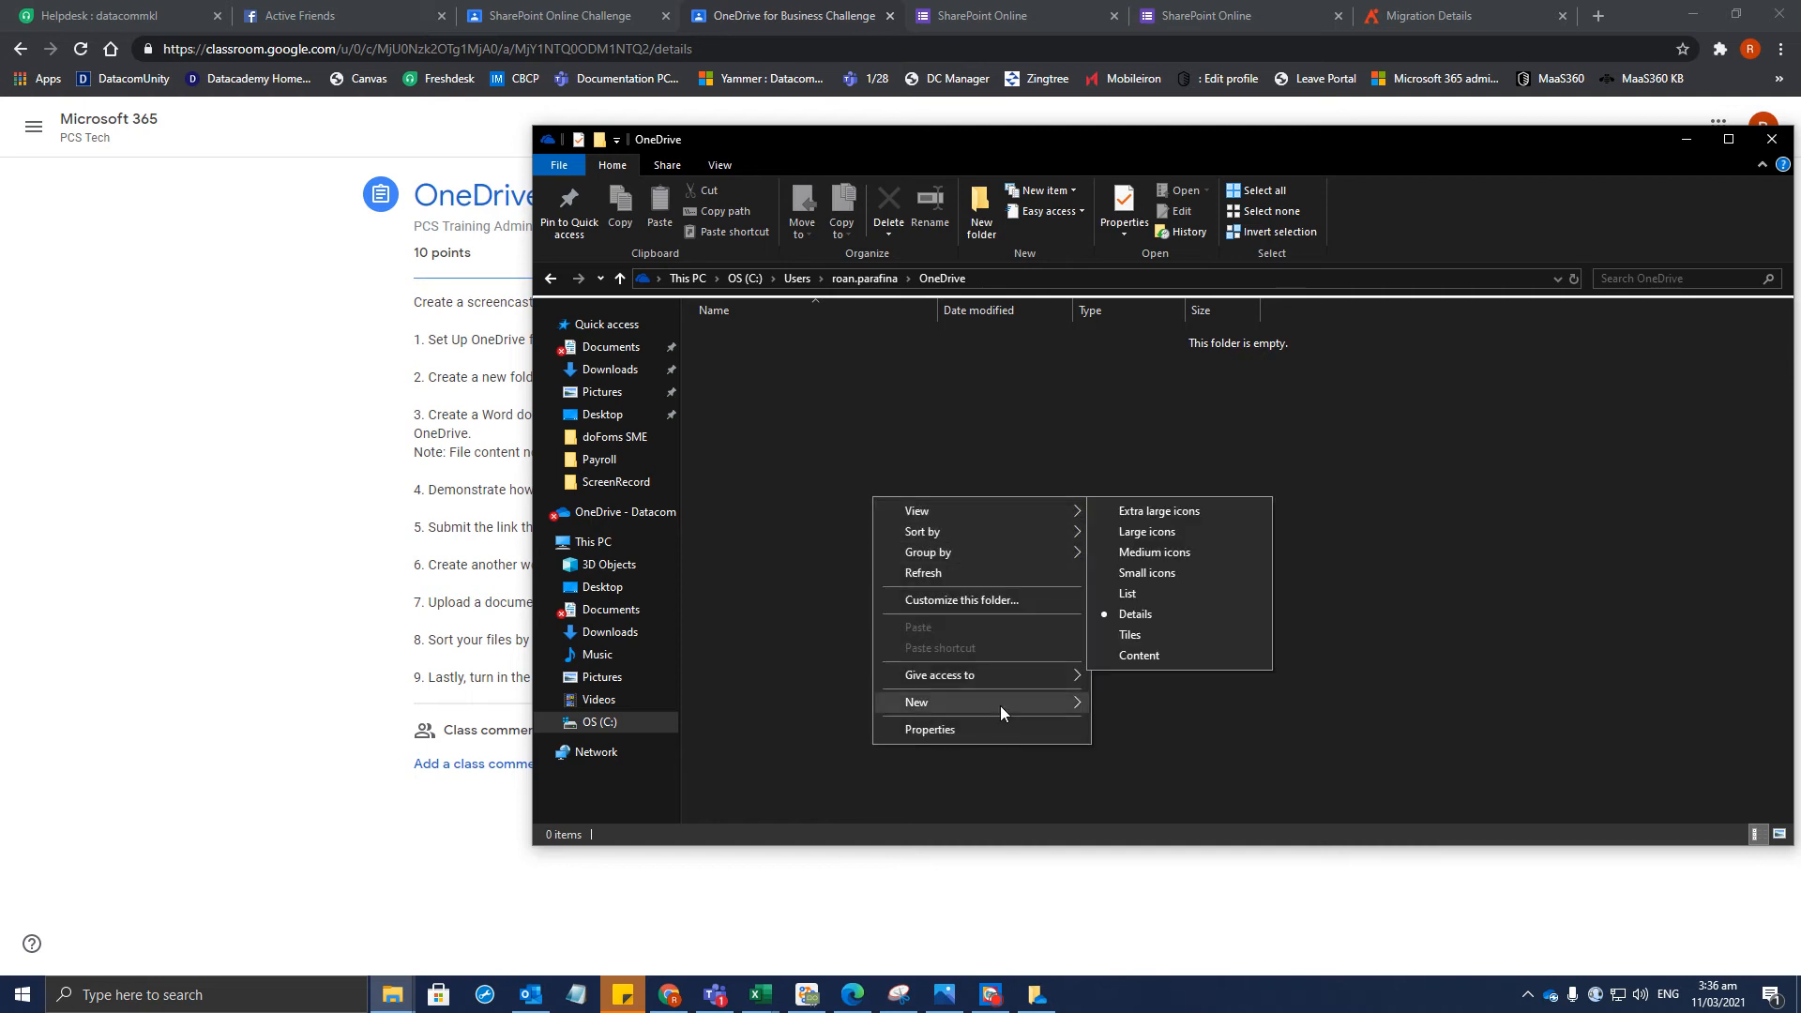
mouse_move(982, 712)
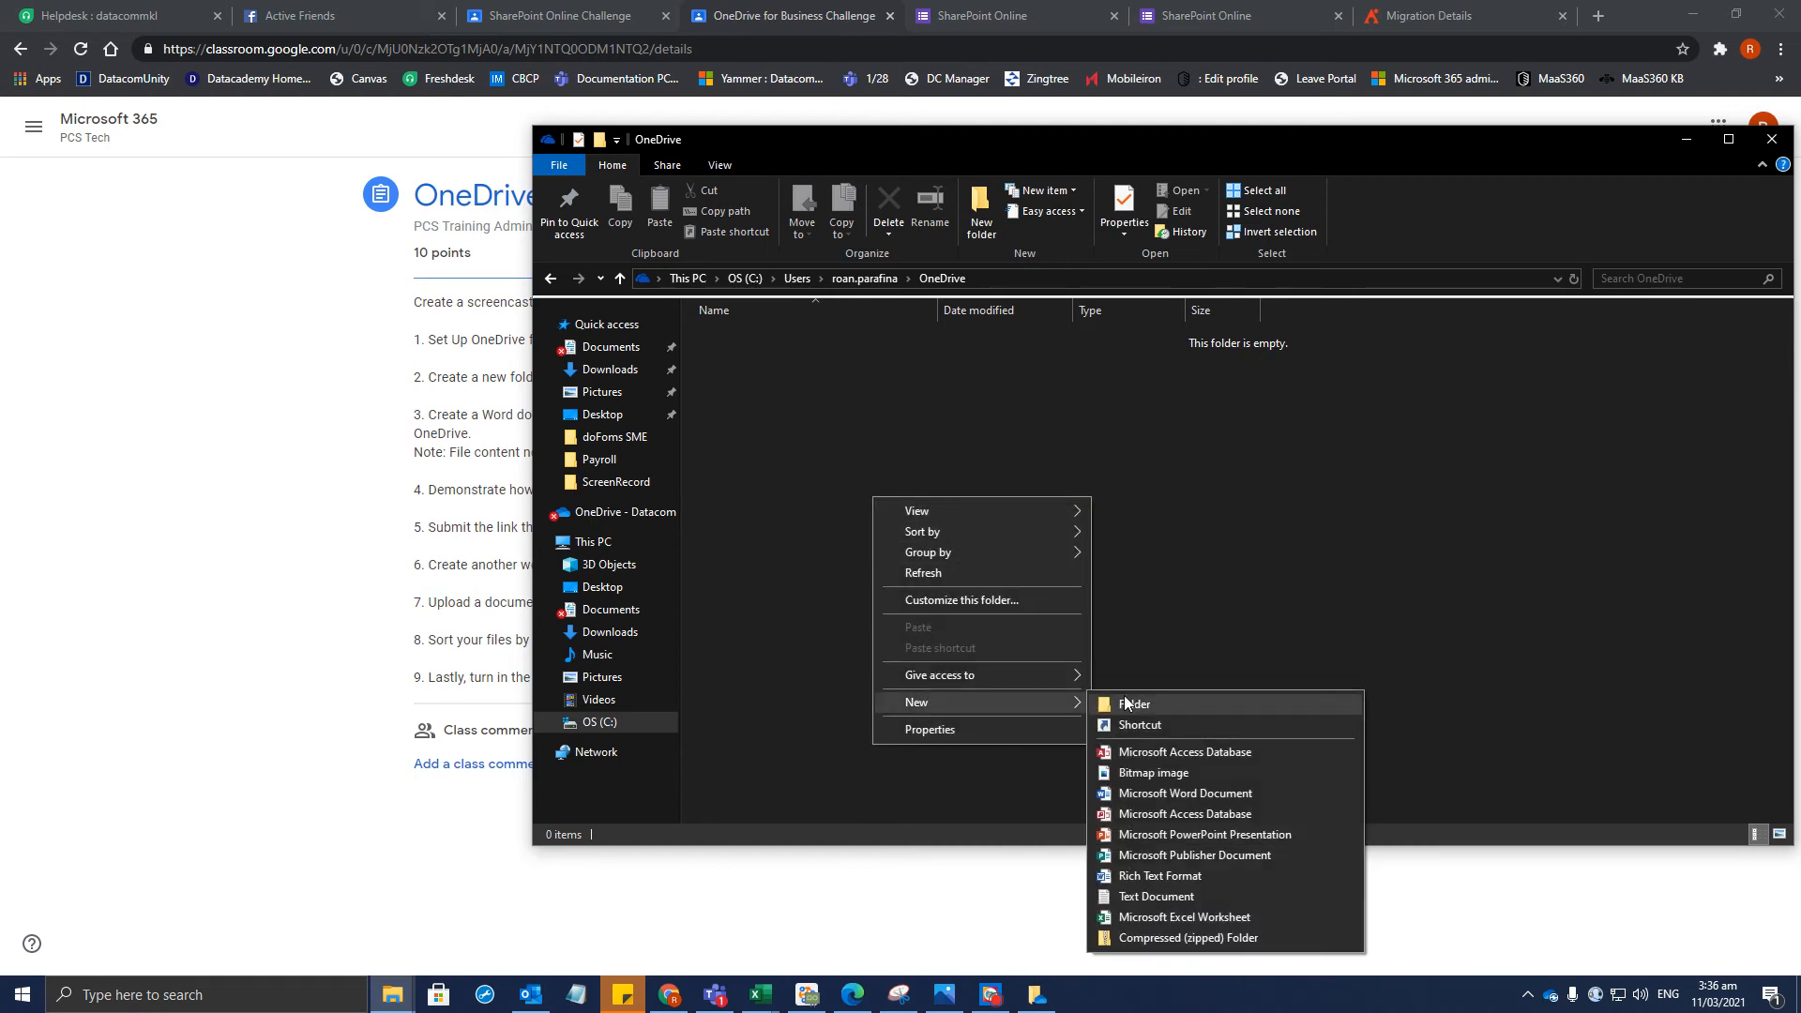
click(1180, 576)
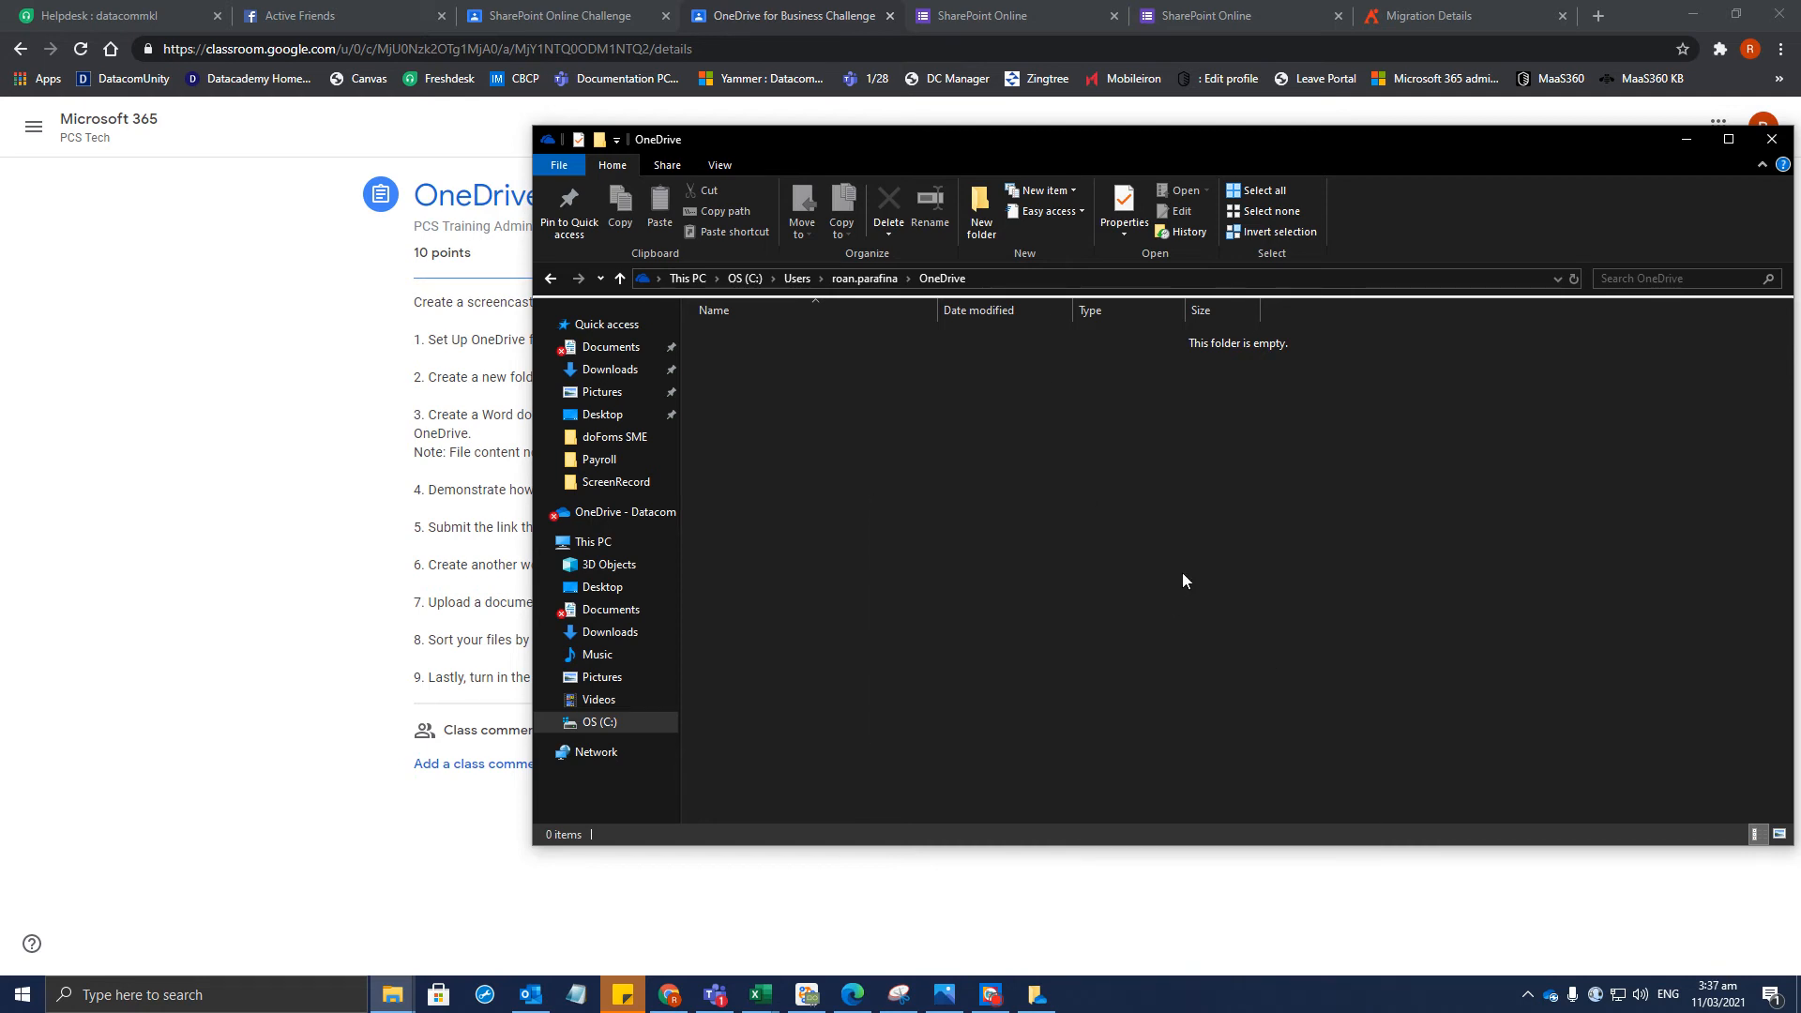
click(978, 212)
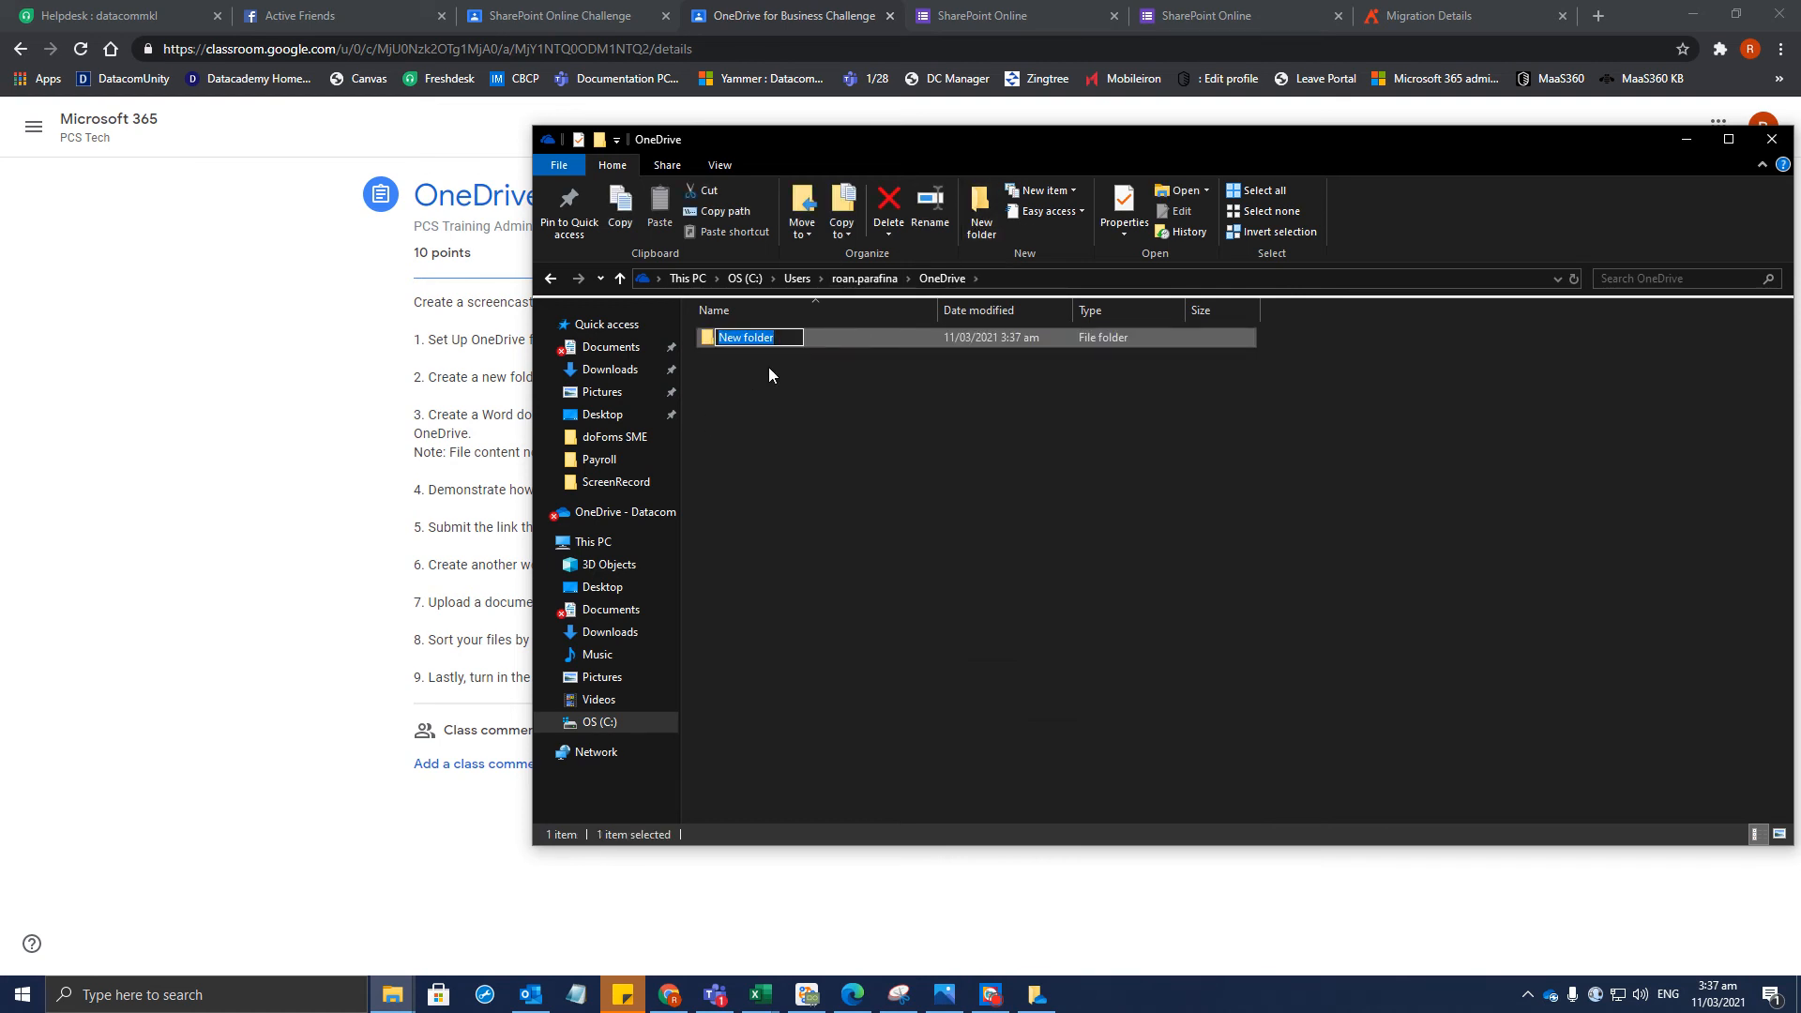
text(First Name Refresher)
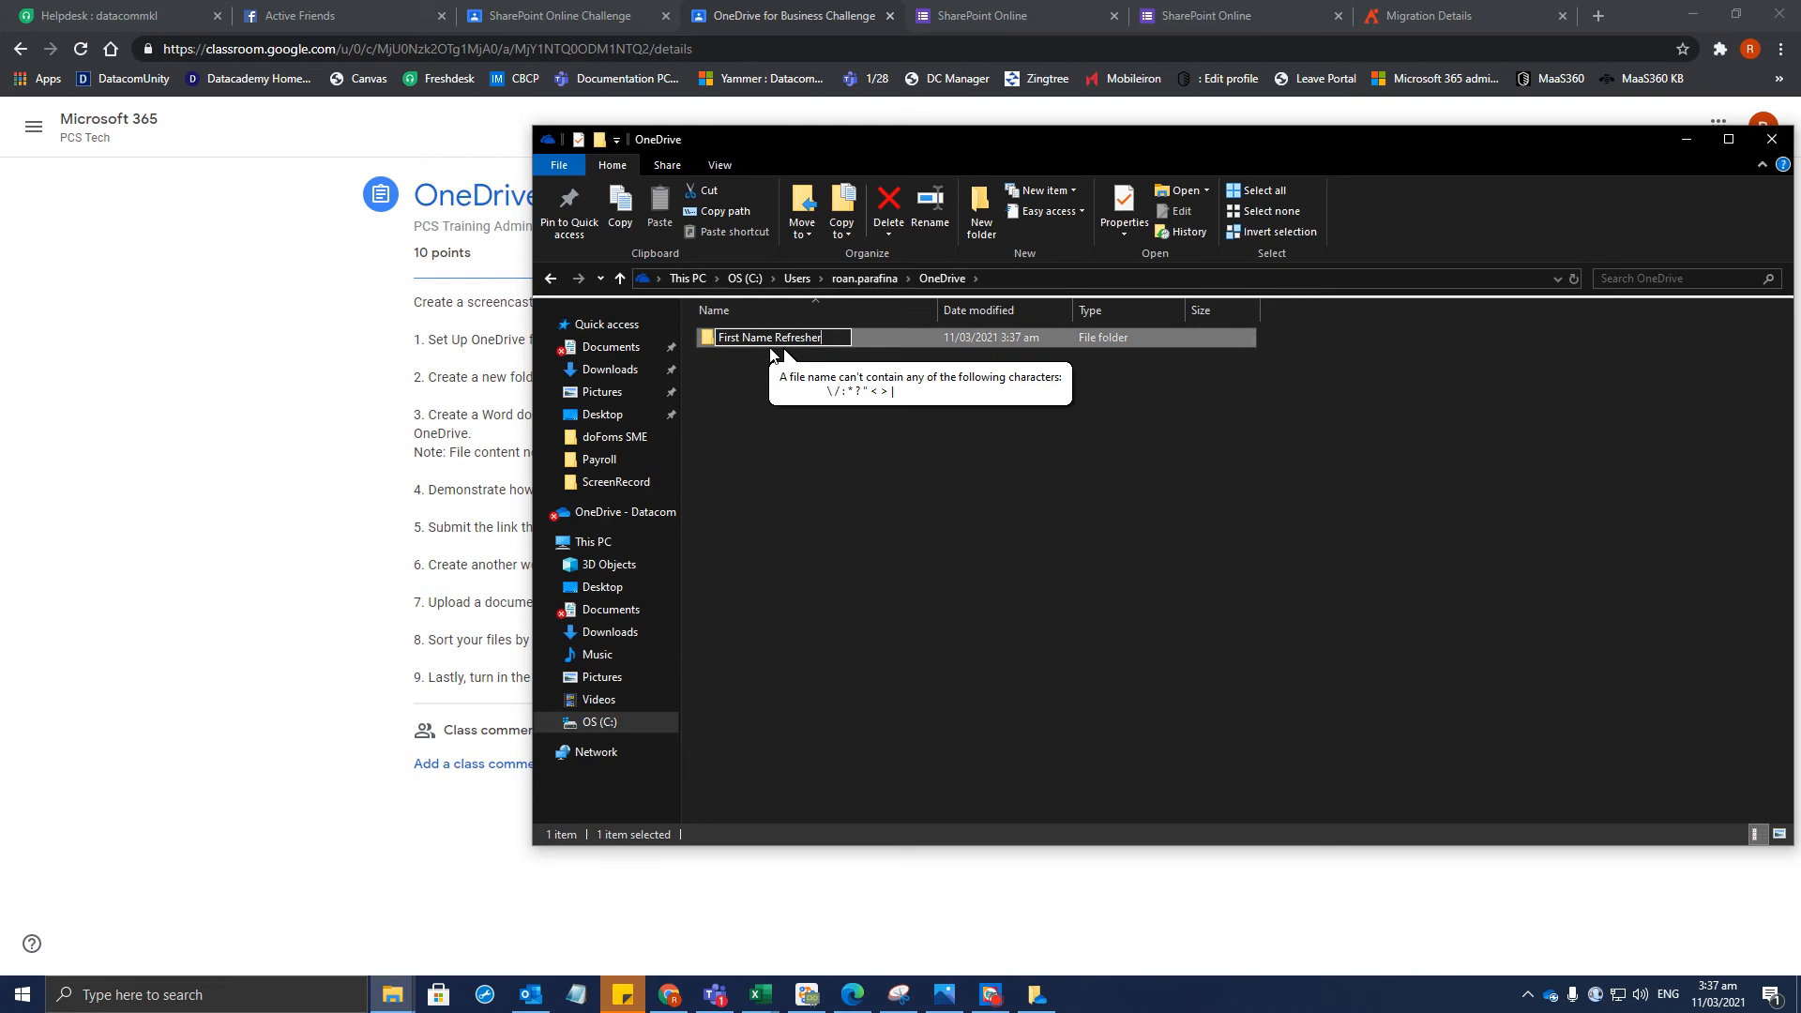
drag(773, 336, 632, 333)
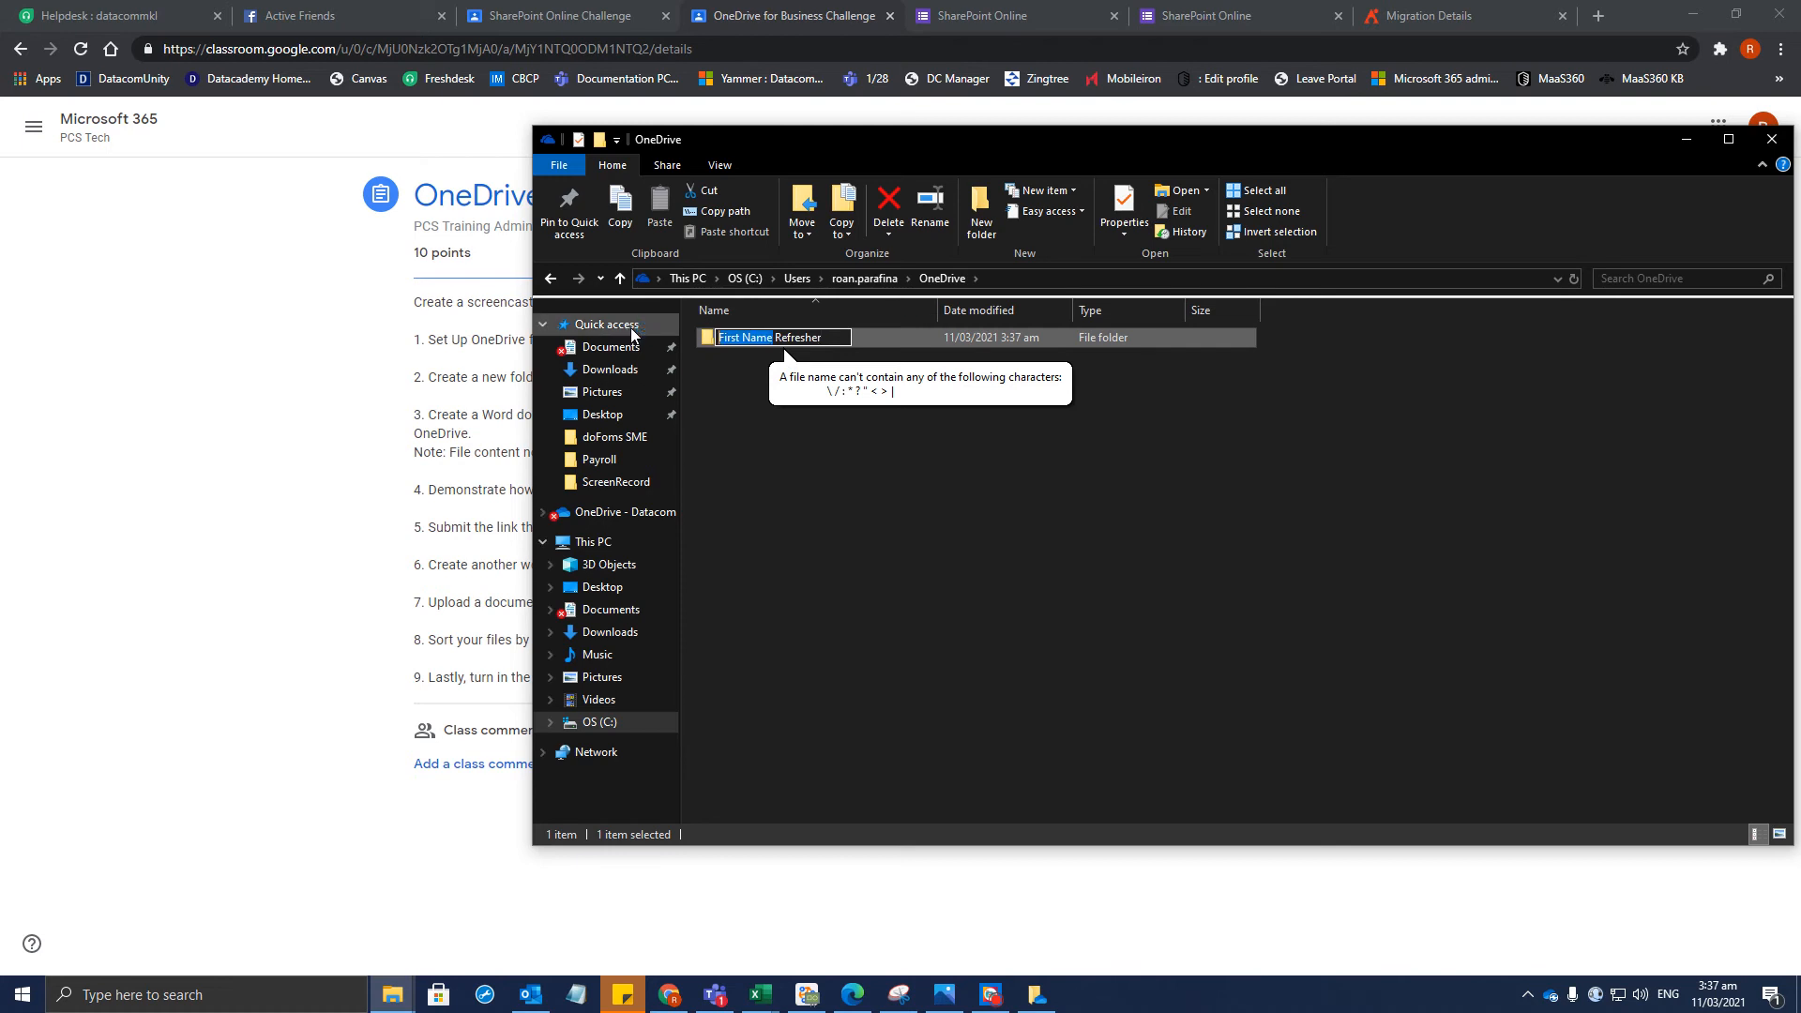
text(Rio)
key(BackSpace)
key(BackSpace)
key(BackSpace)
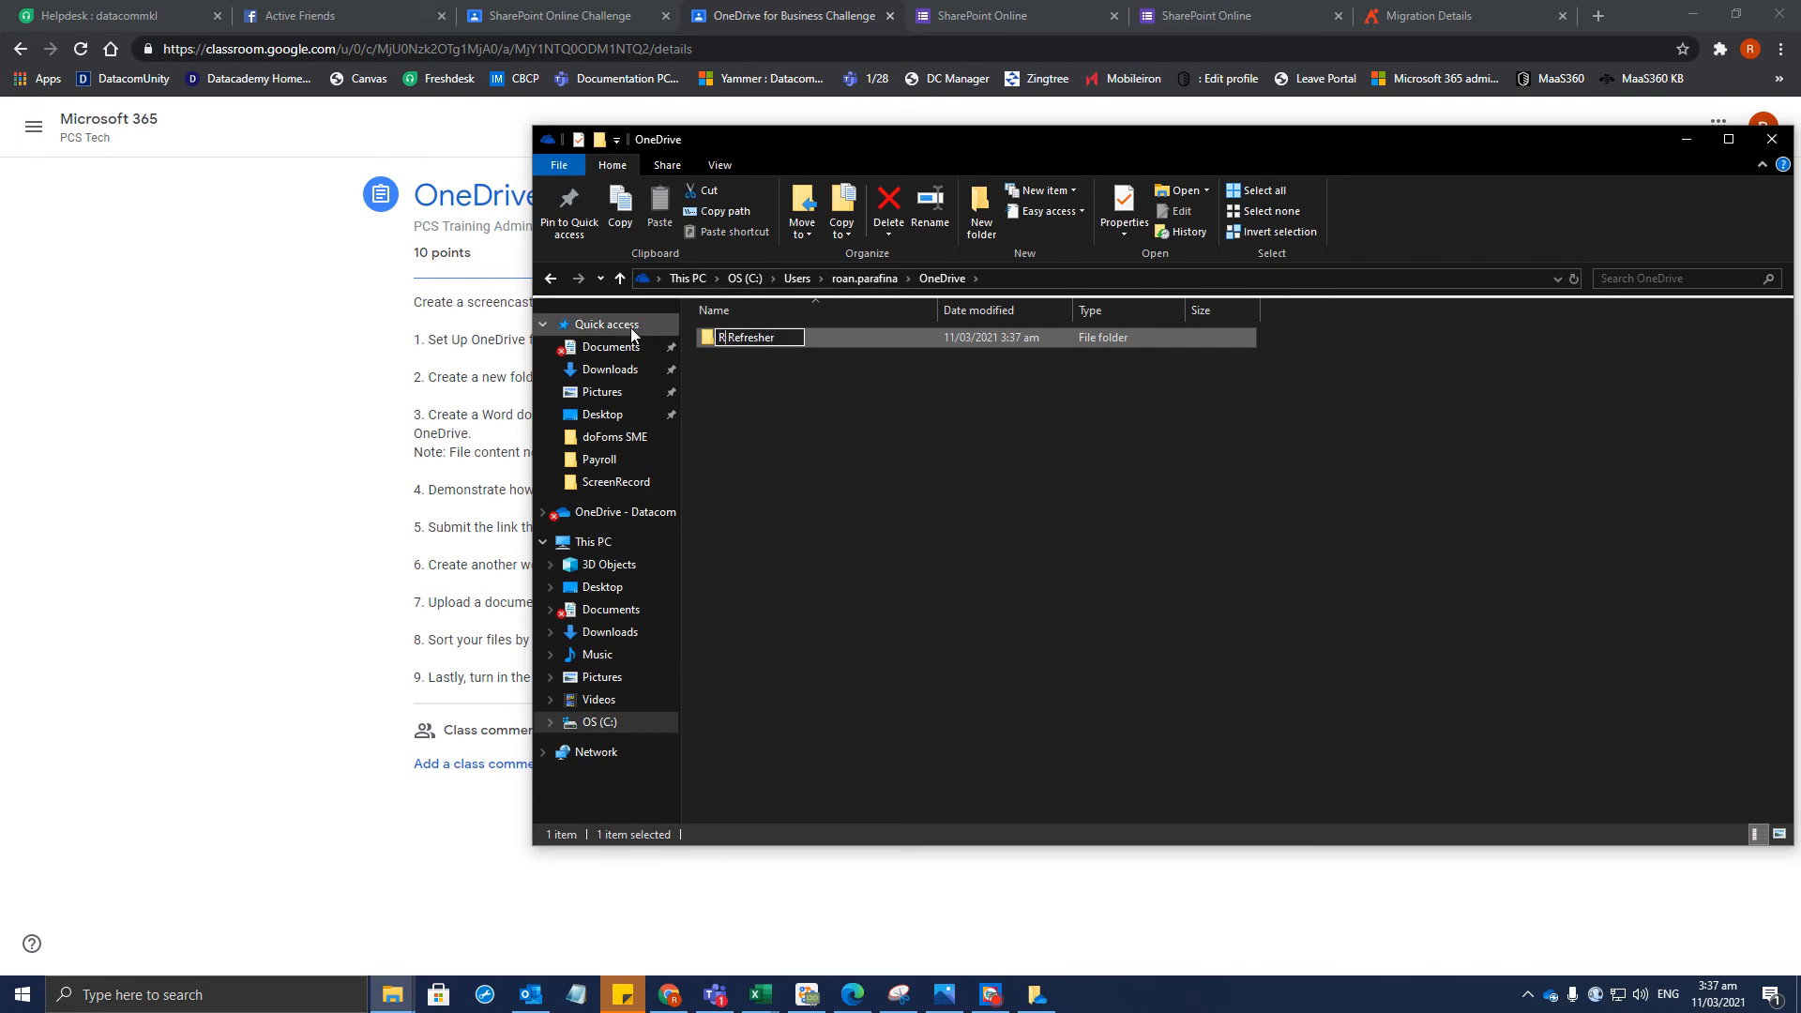
text(Ron)
key(Return)
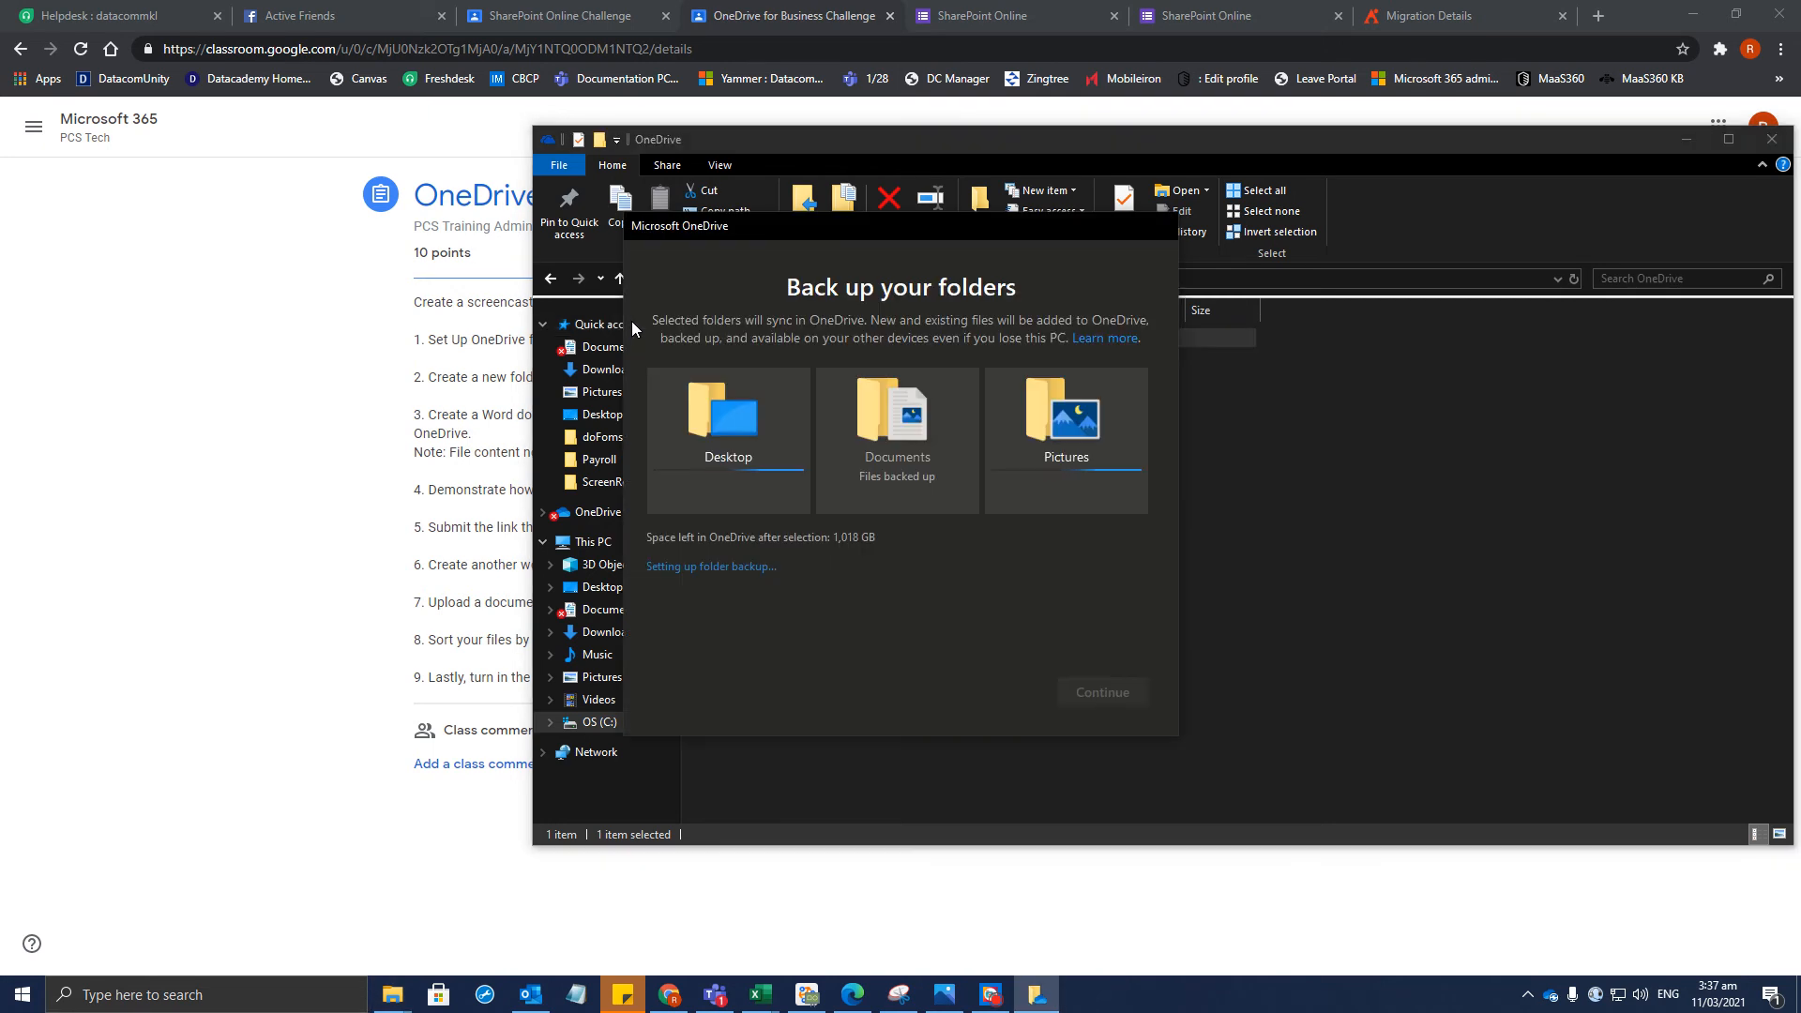
click(221, 526)
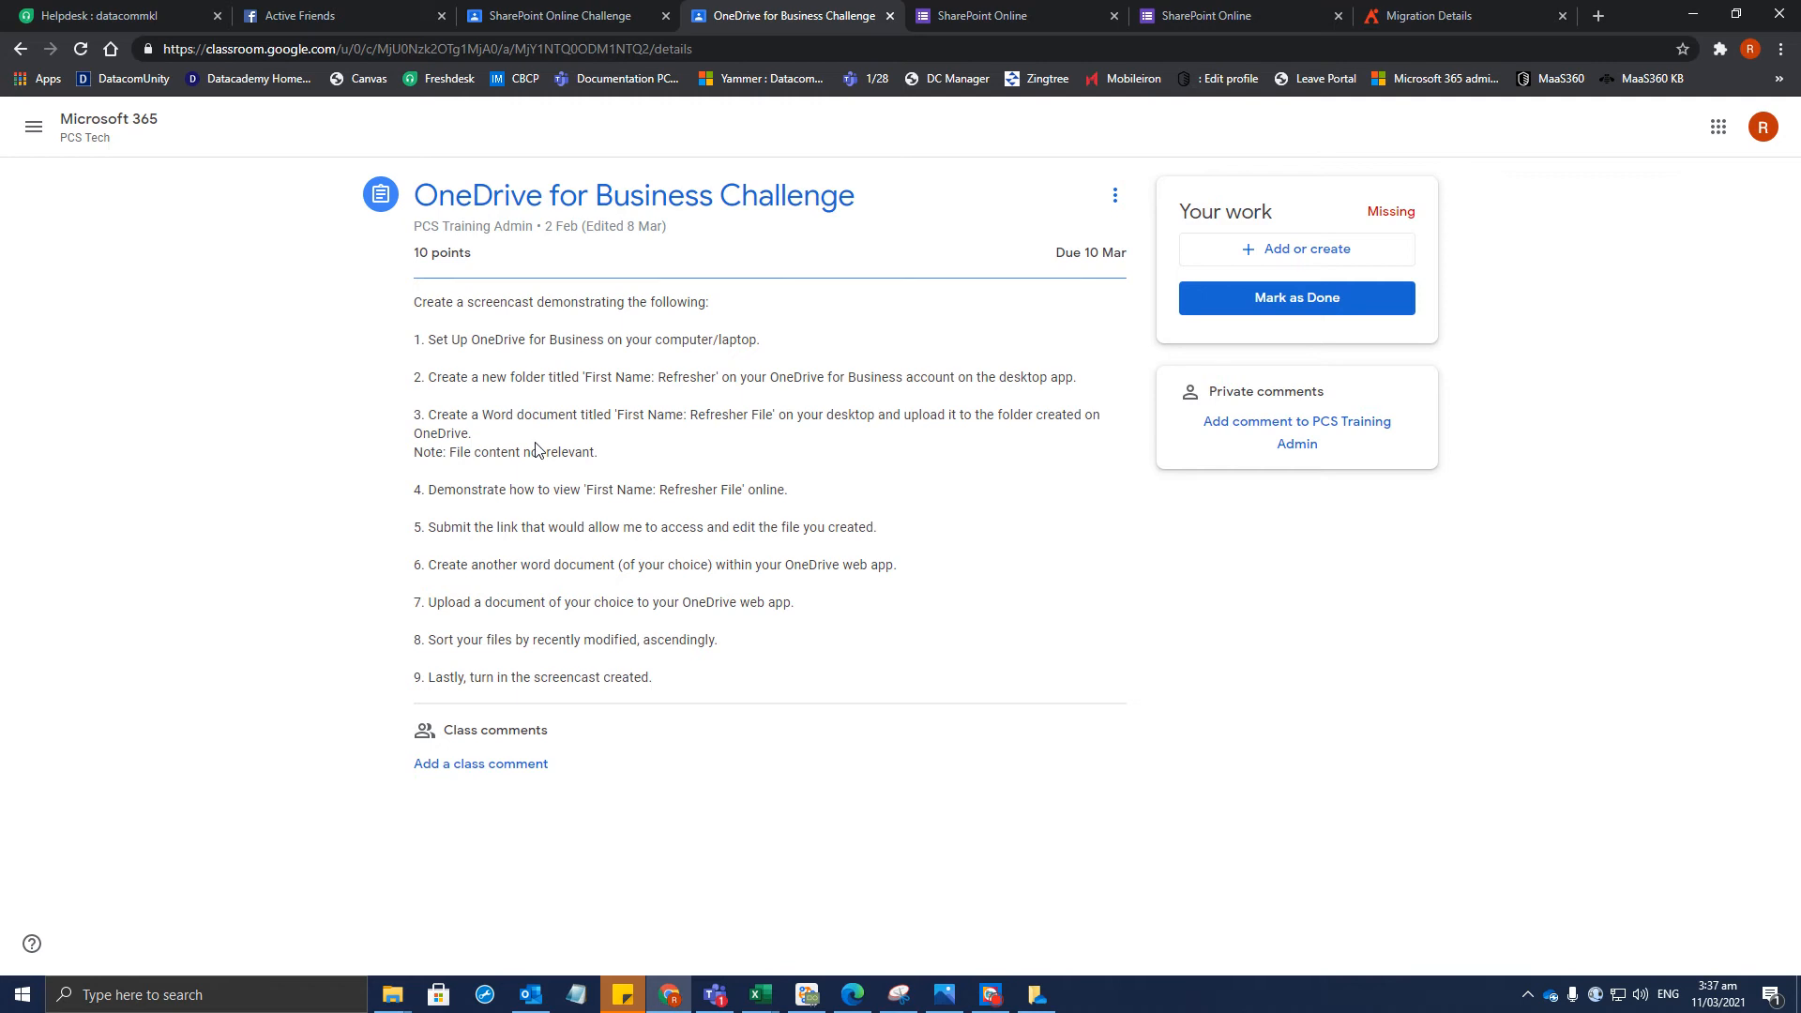
Copy the Word document title from step 3 and start a new blank Word document
drag(765, 415, 627, 415)
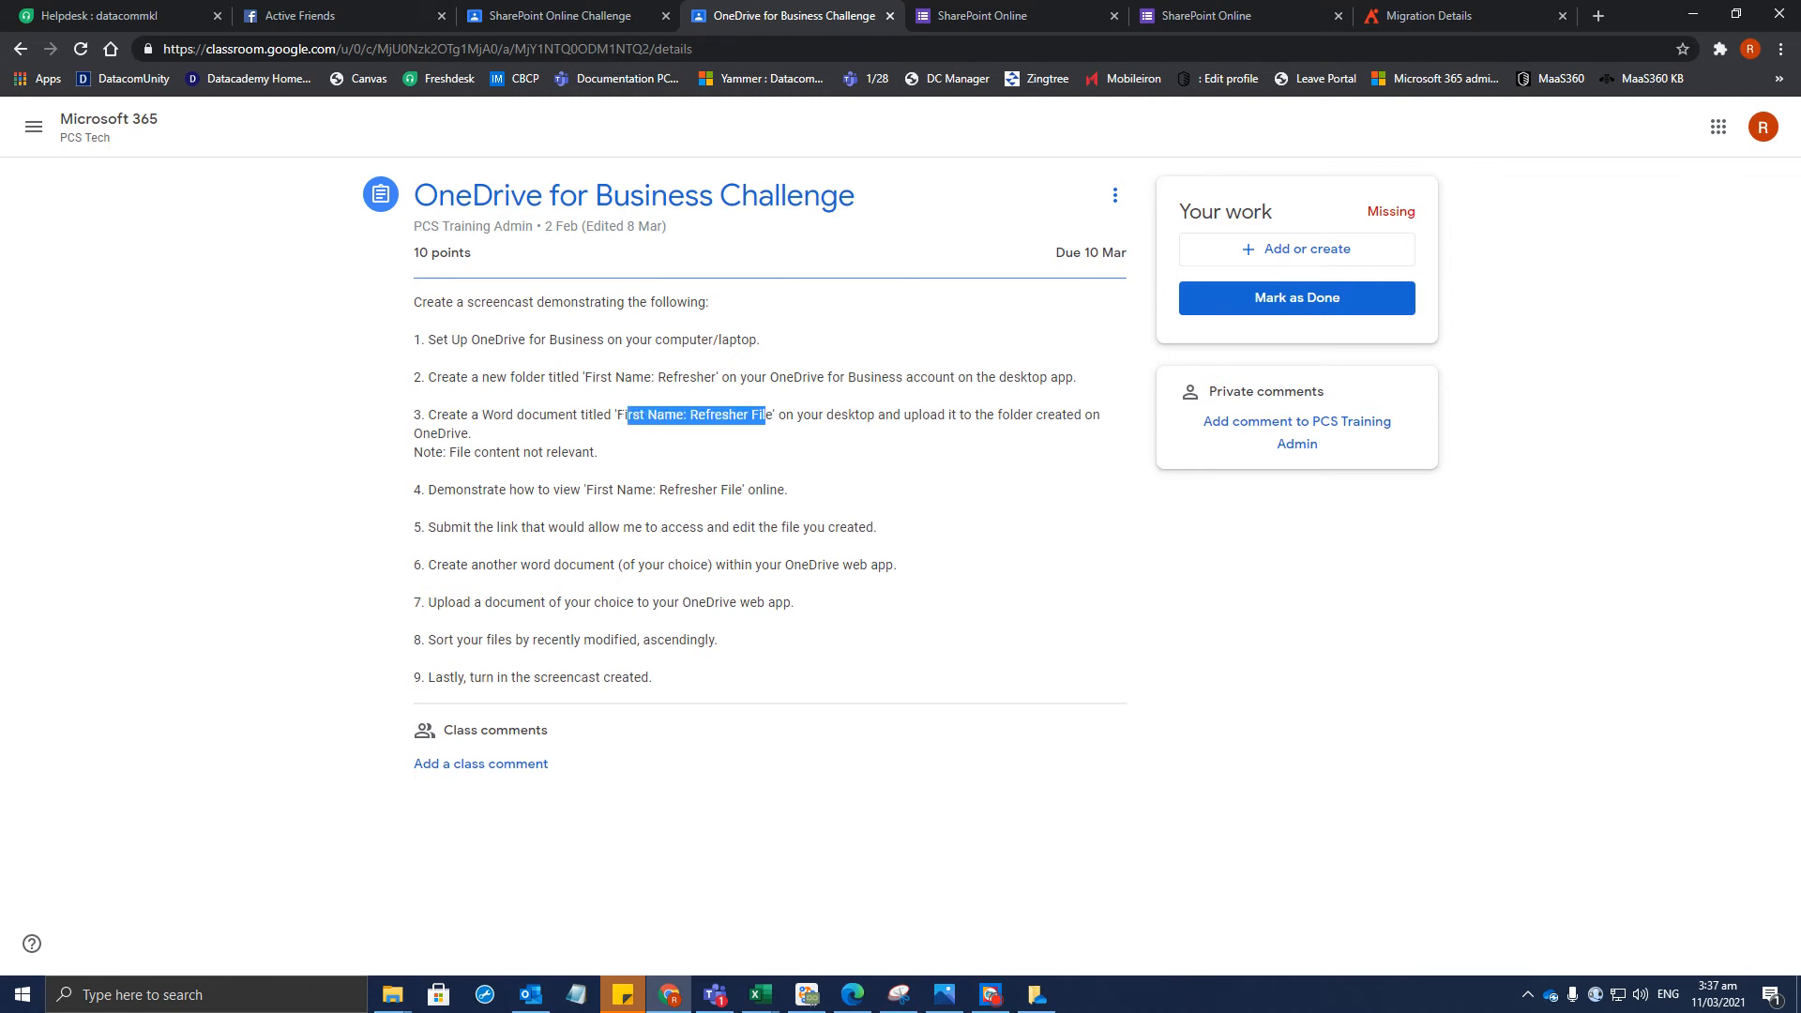
click(249, 1002)
text(word)
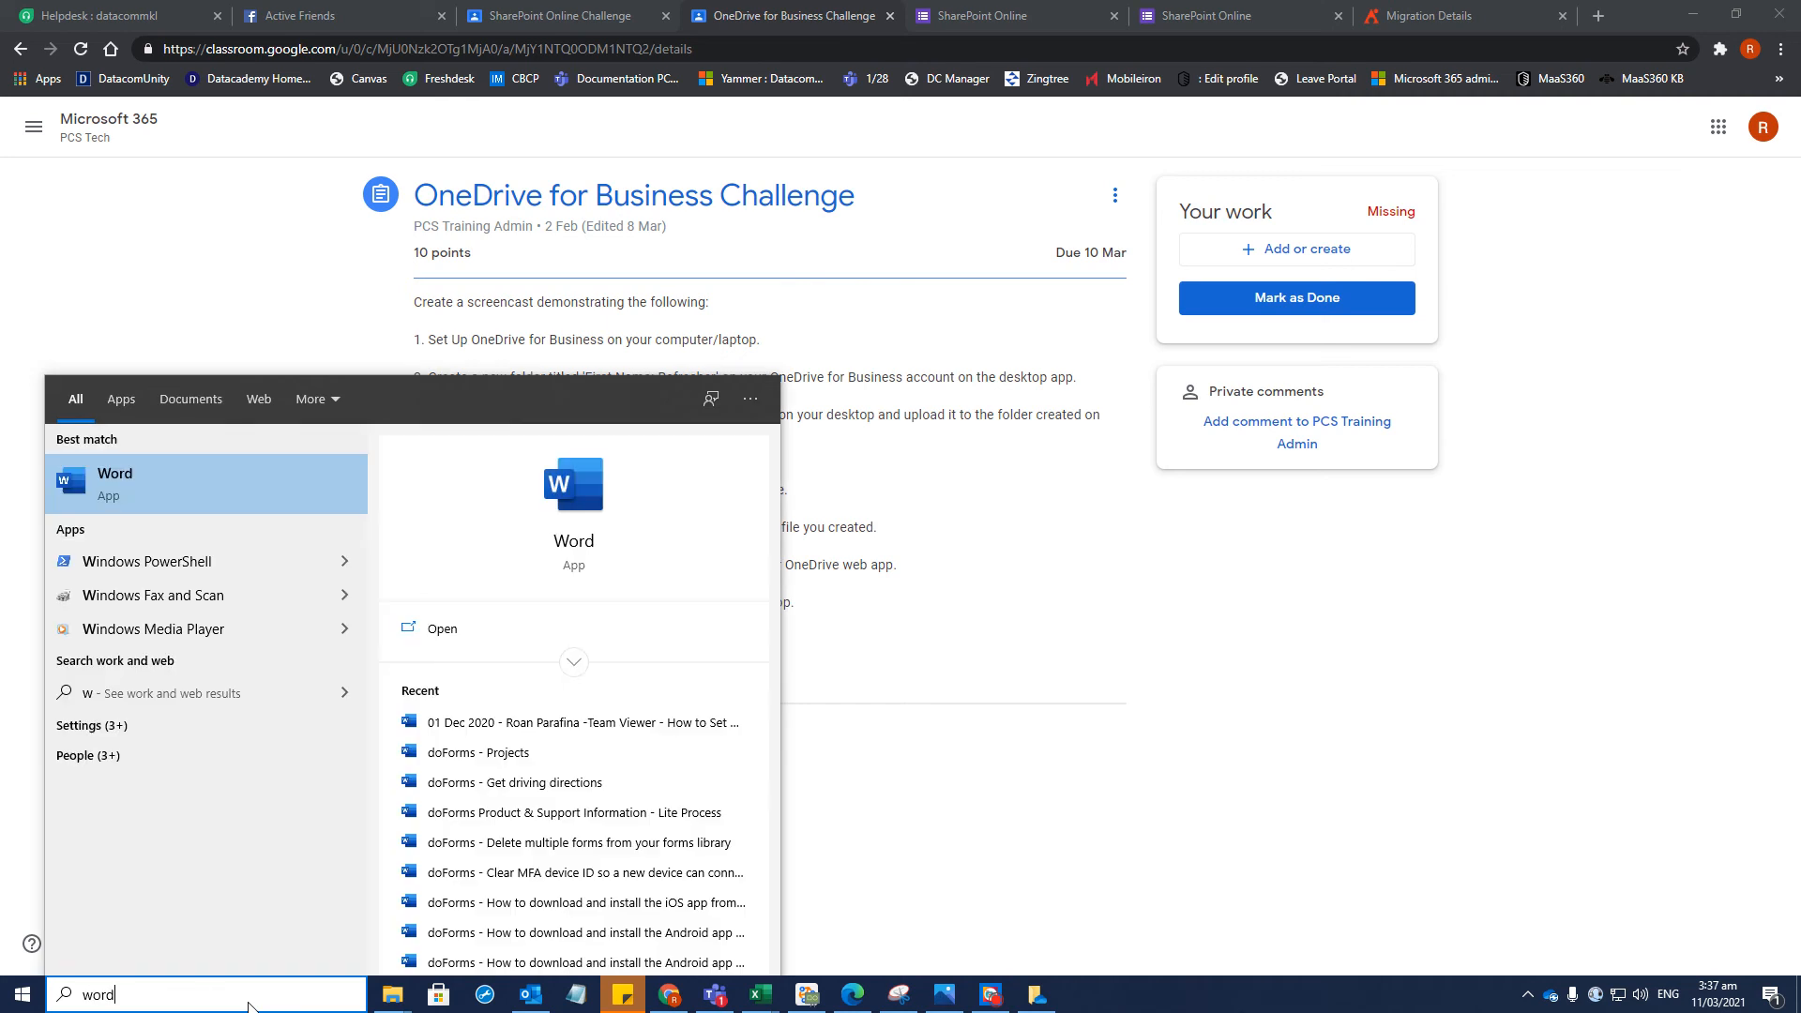
key(Return)
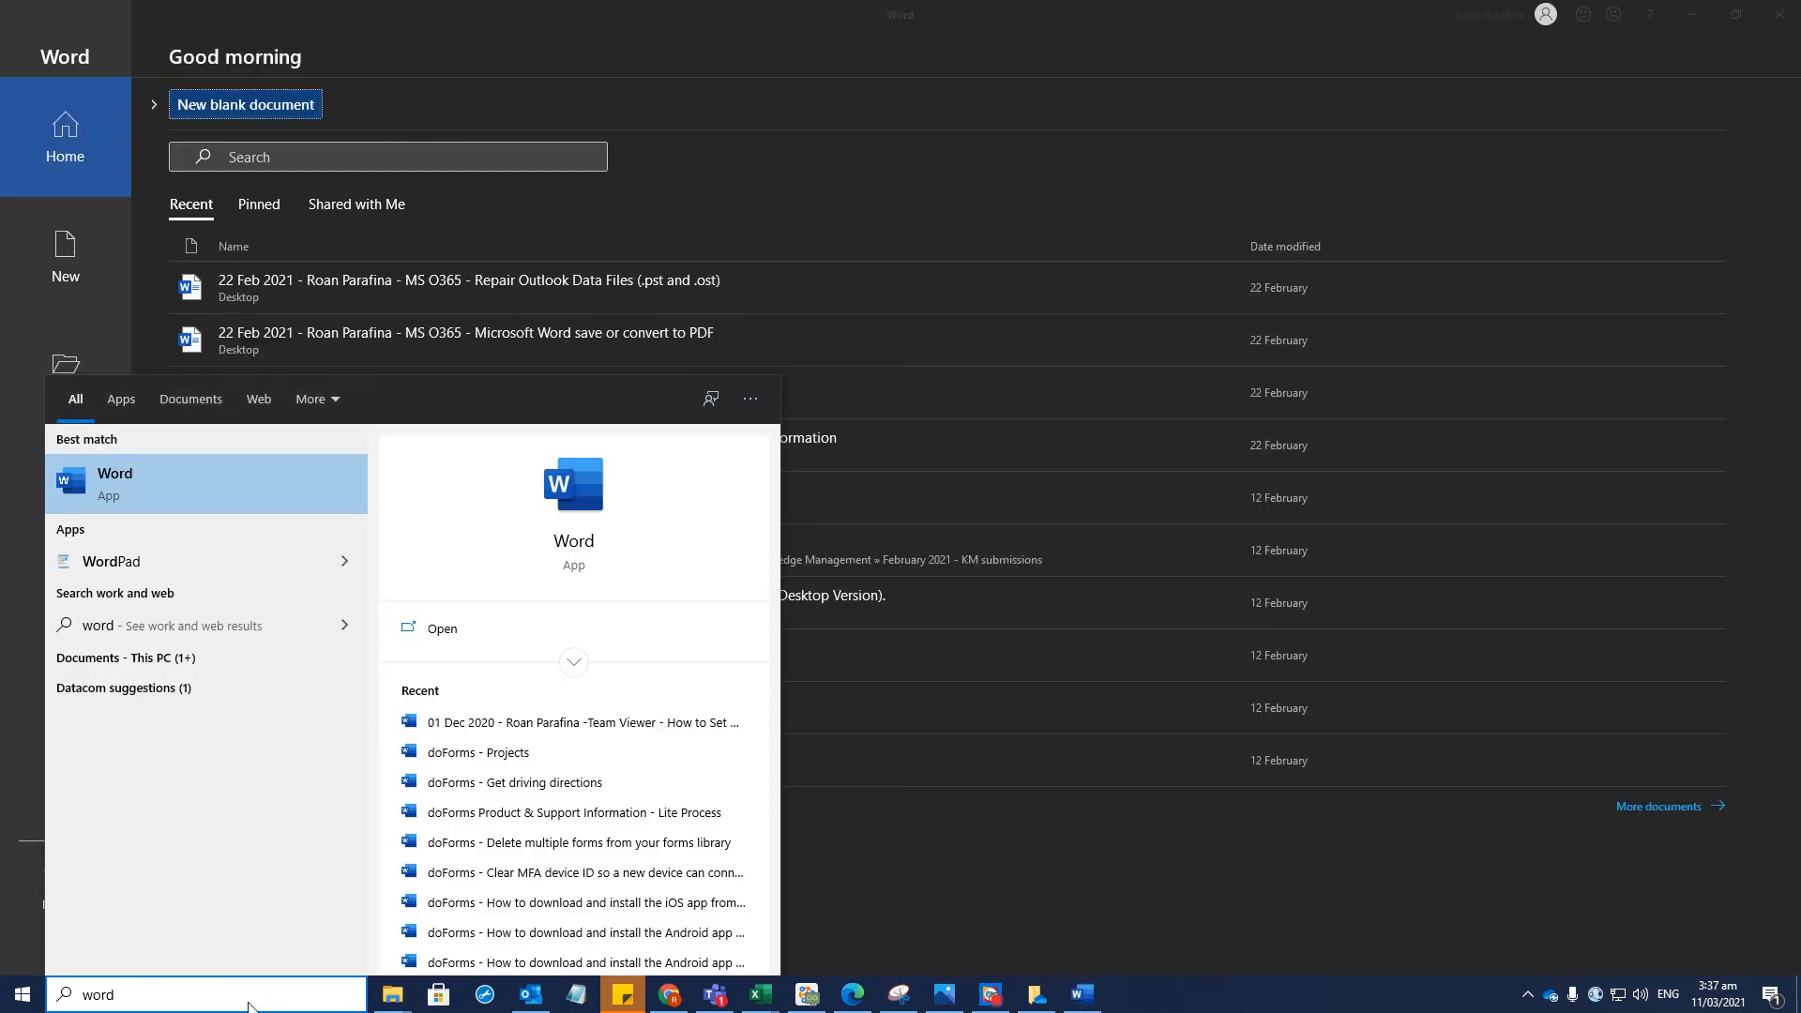
click(54, 310)
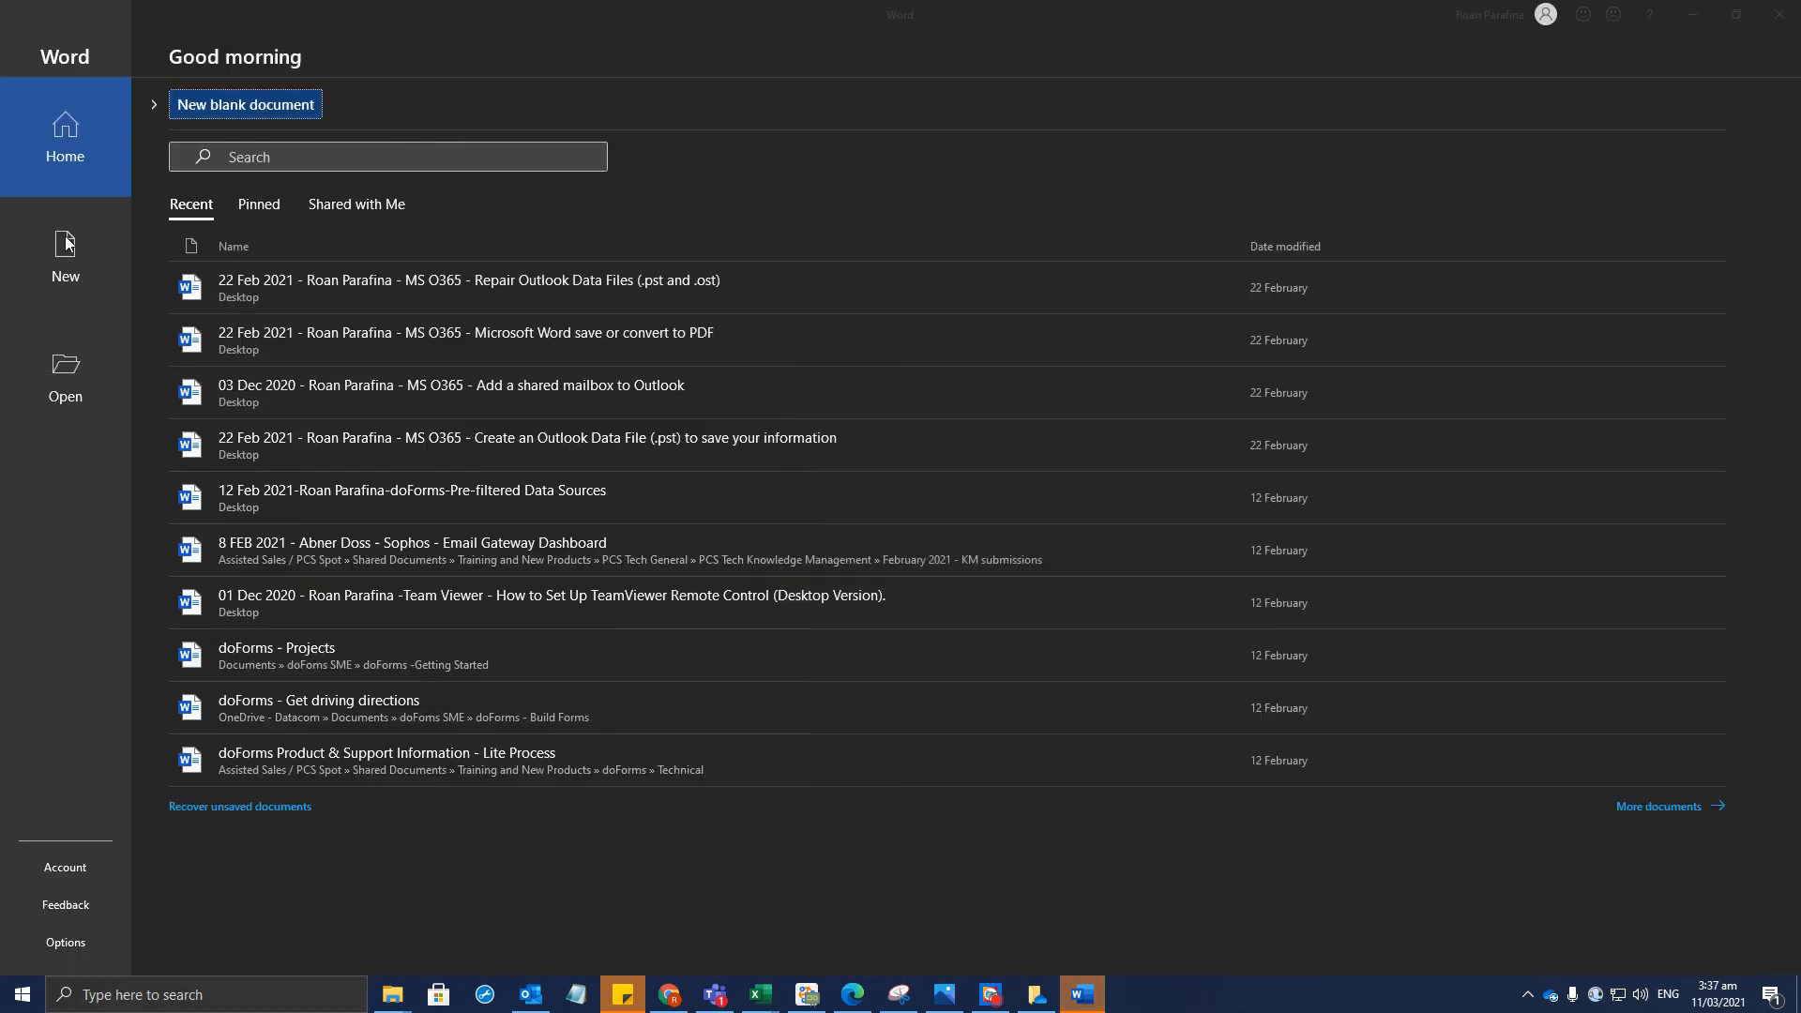
click(337, 210)
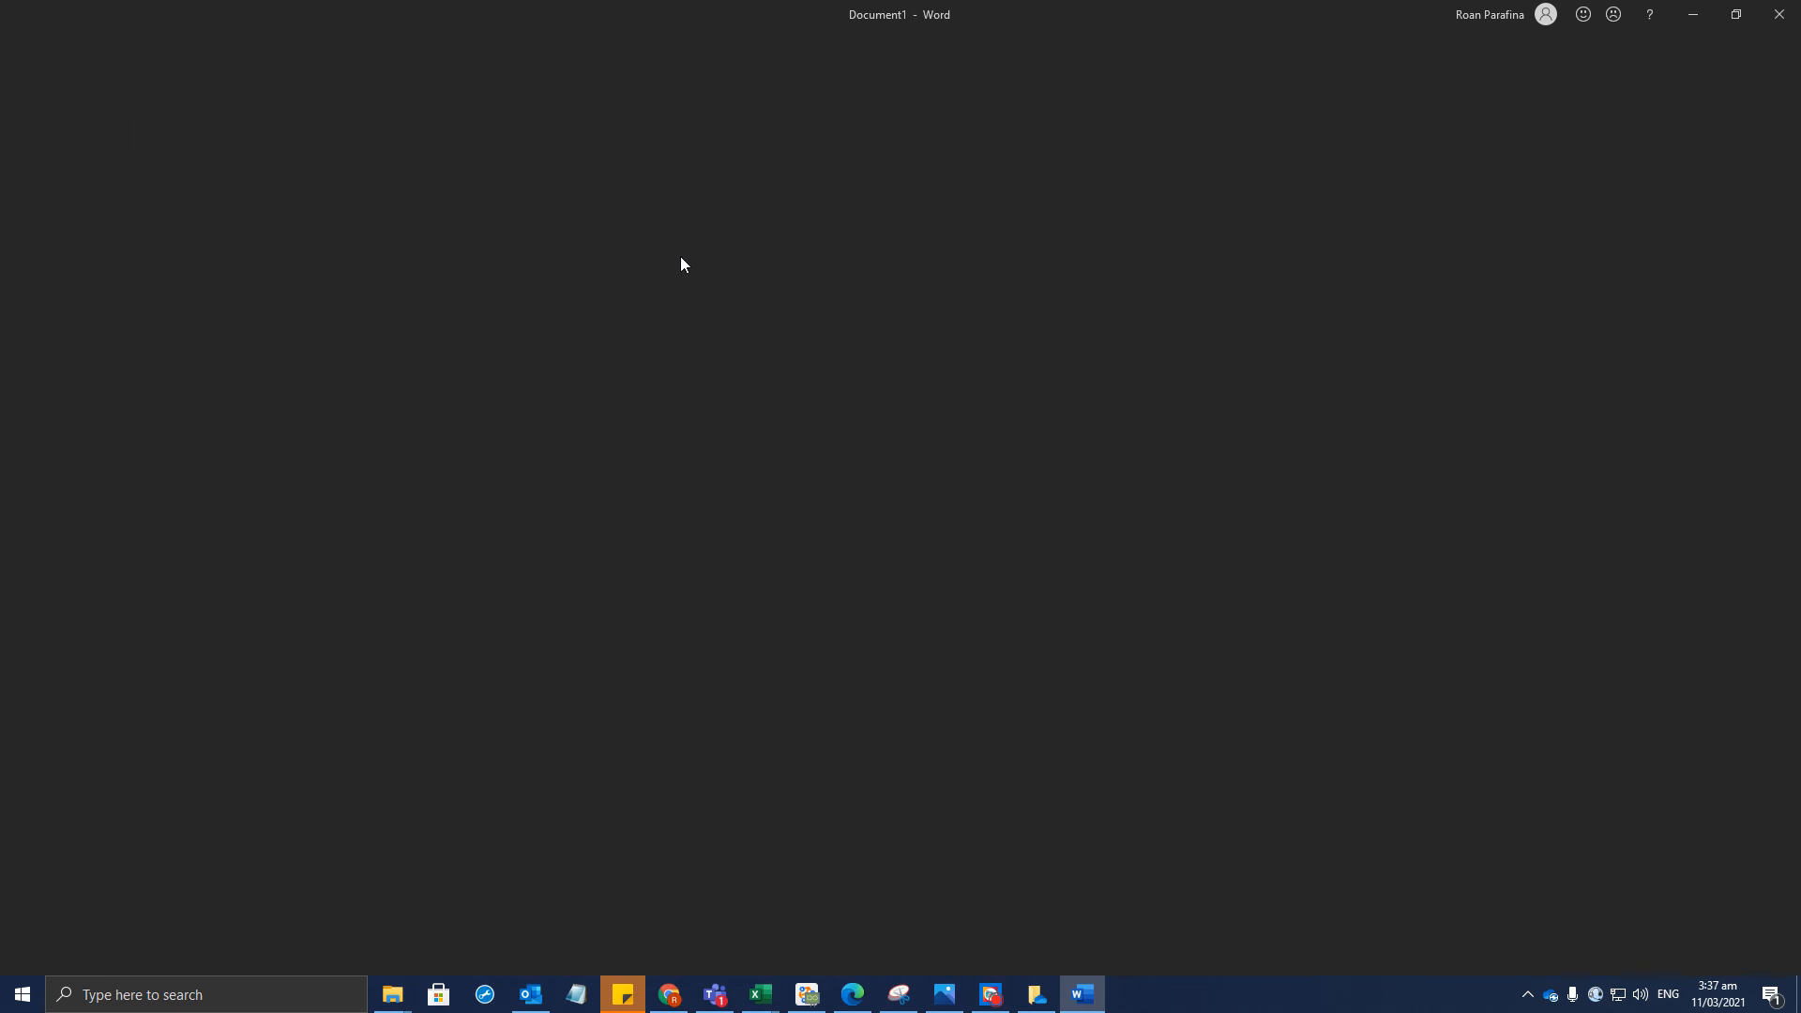
Type 'test' into the blank document and look over Word's save options
text(test)
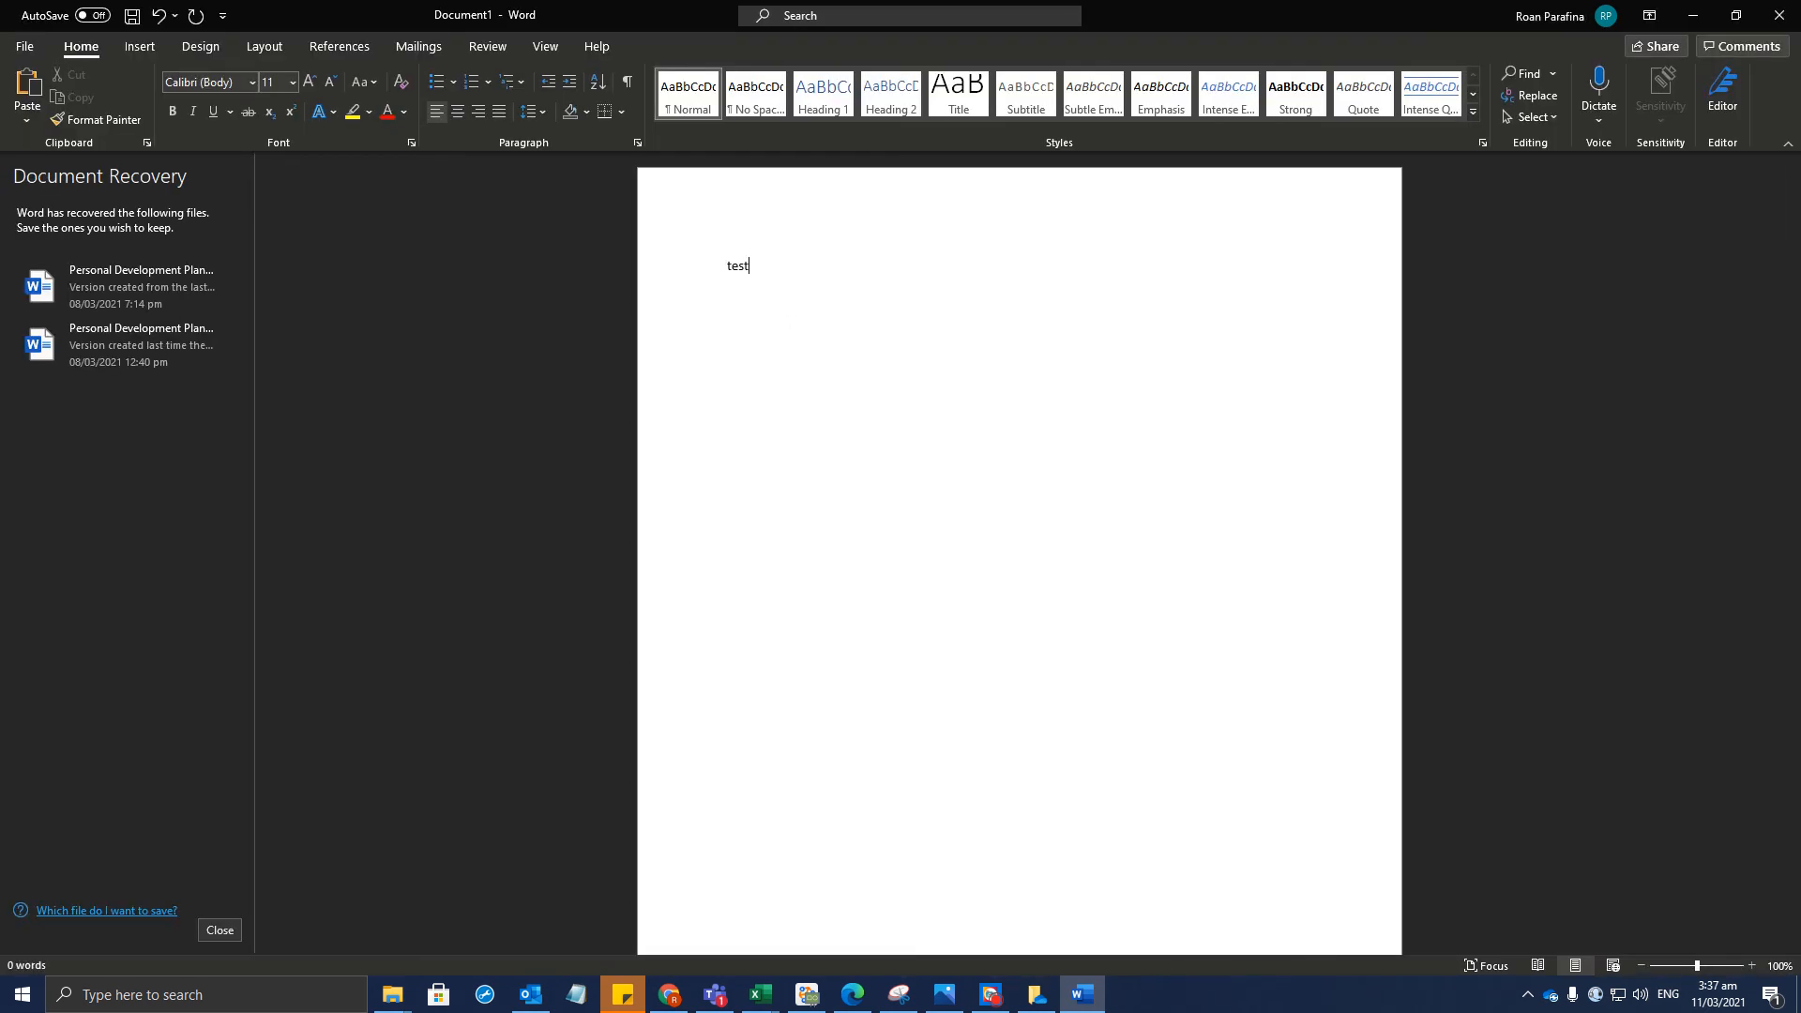
click(28, 47)
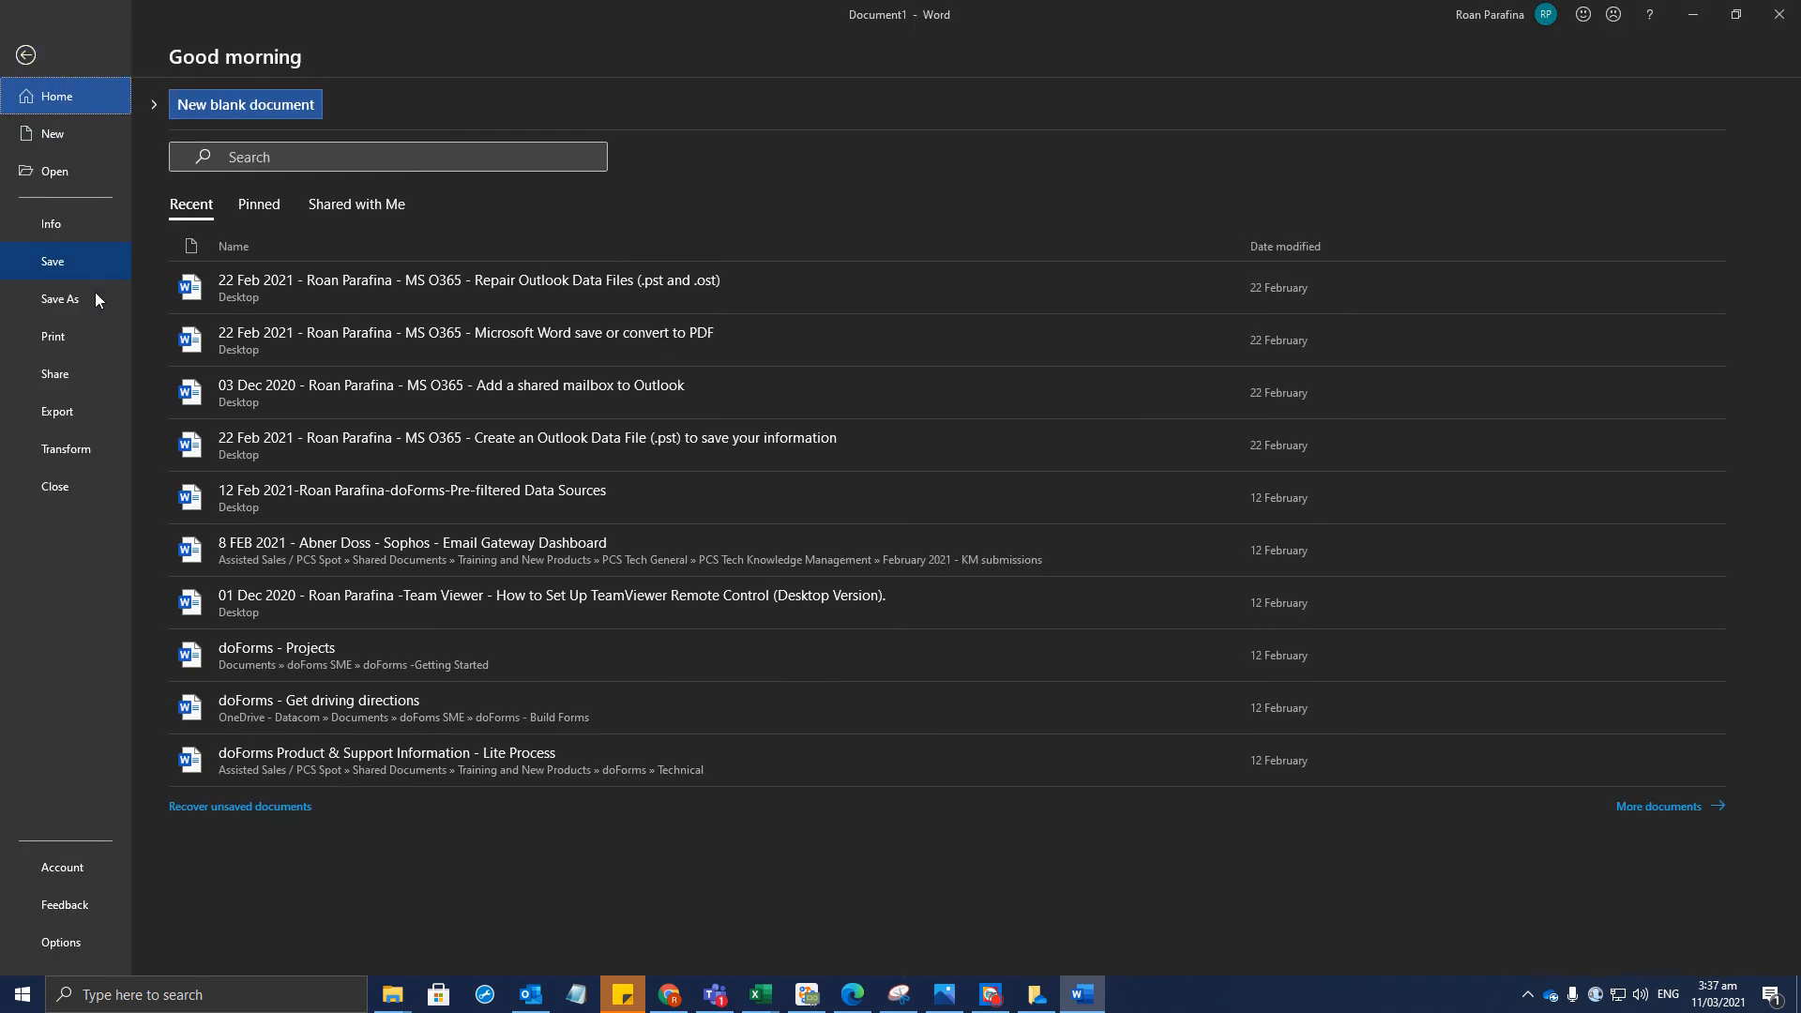
click(71, 304)
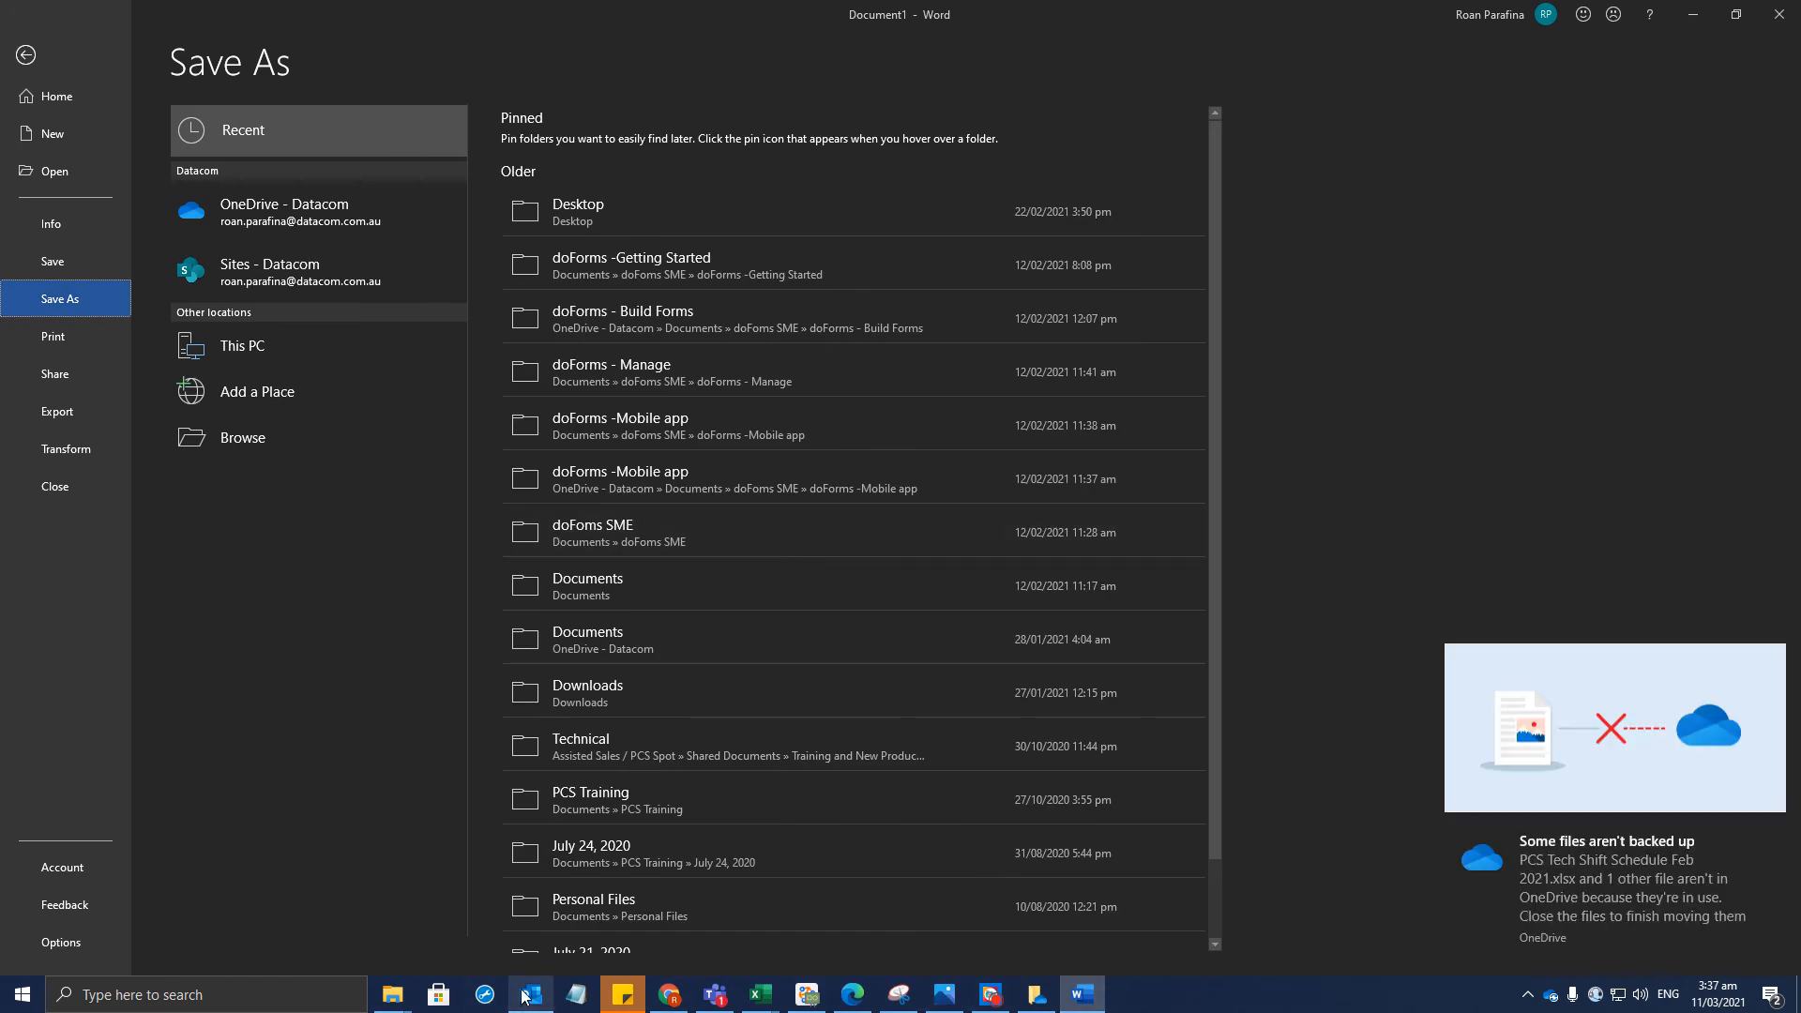
click(668, 995)
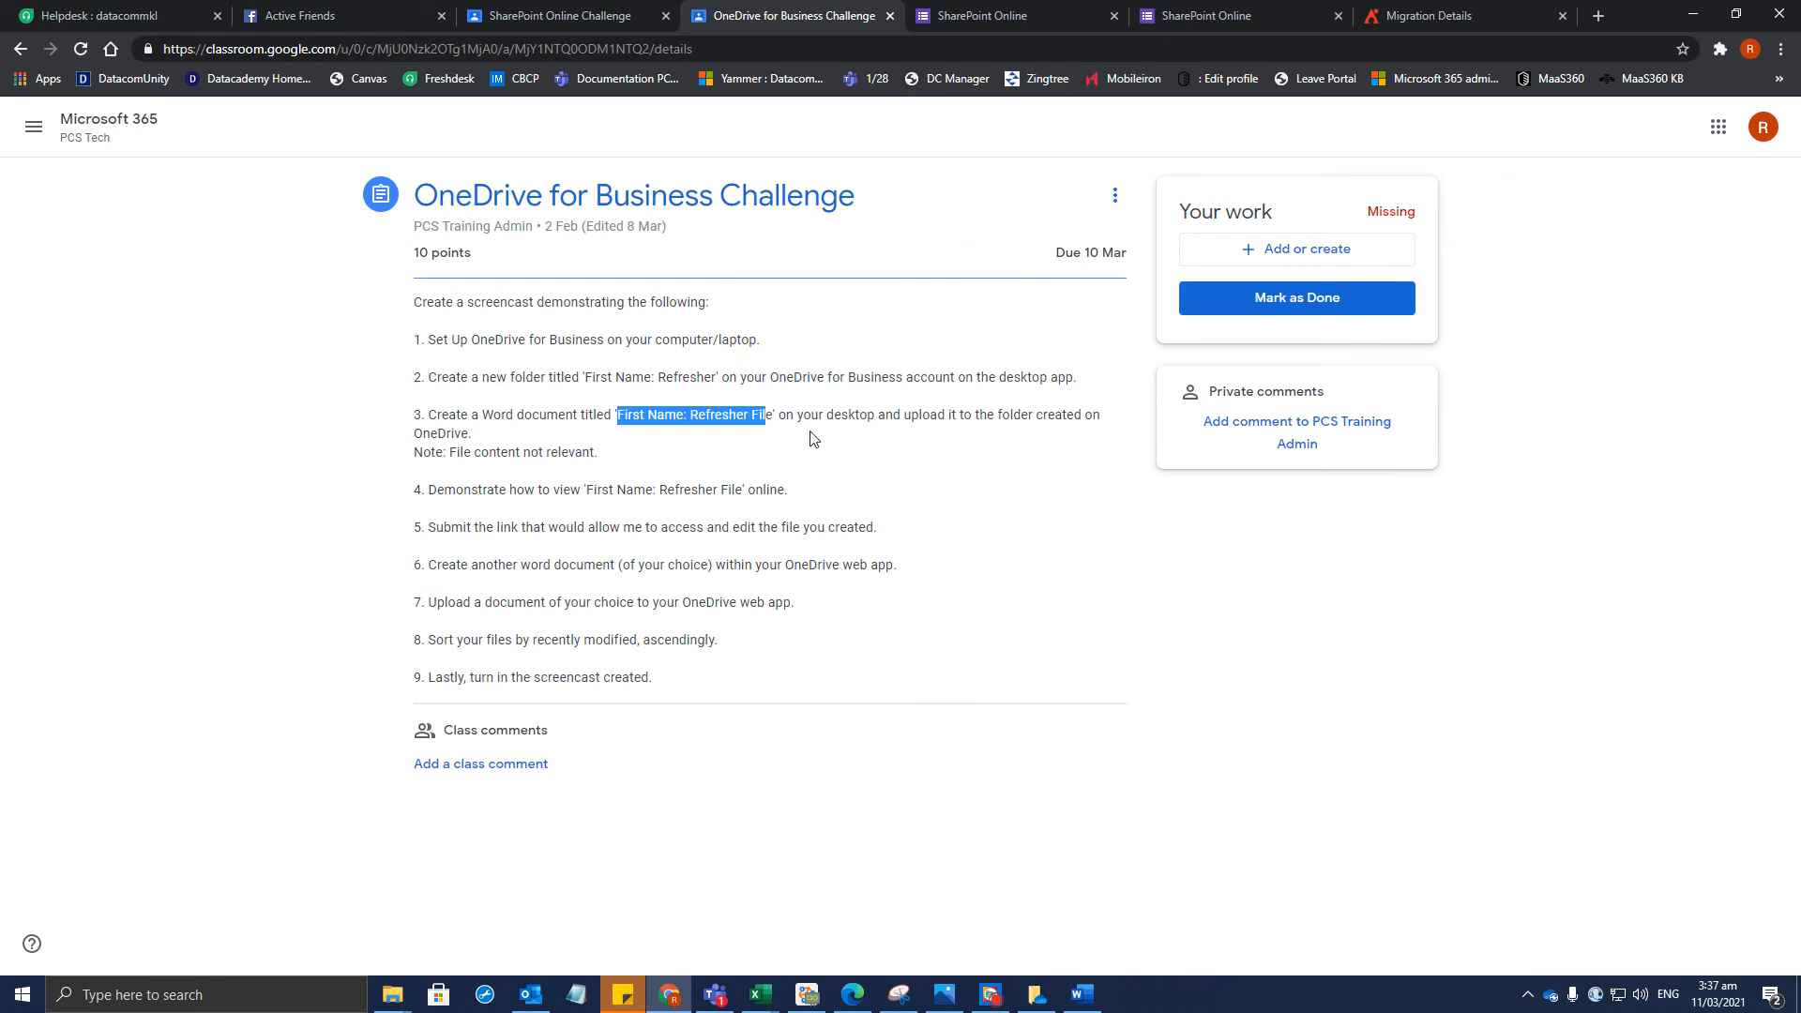
key(alt+Tab)
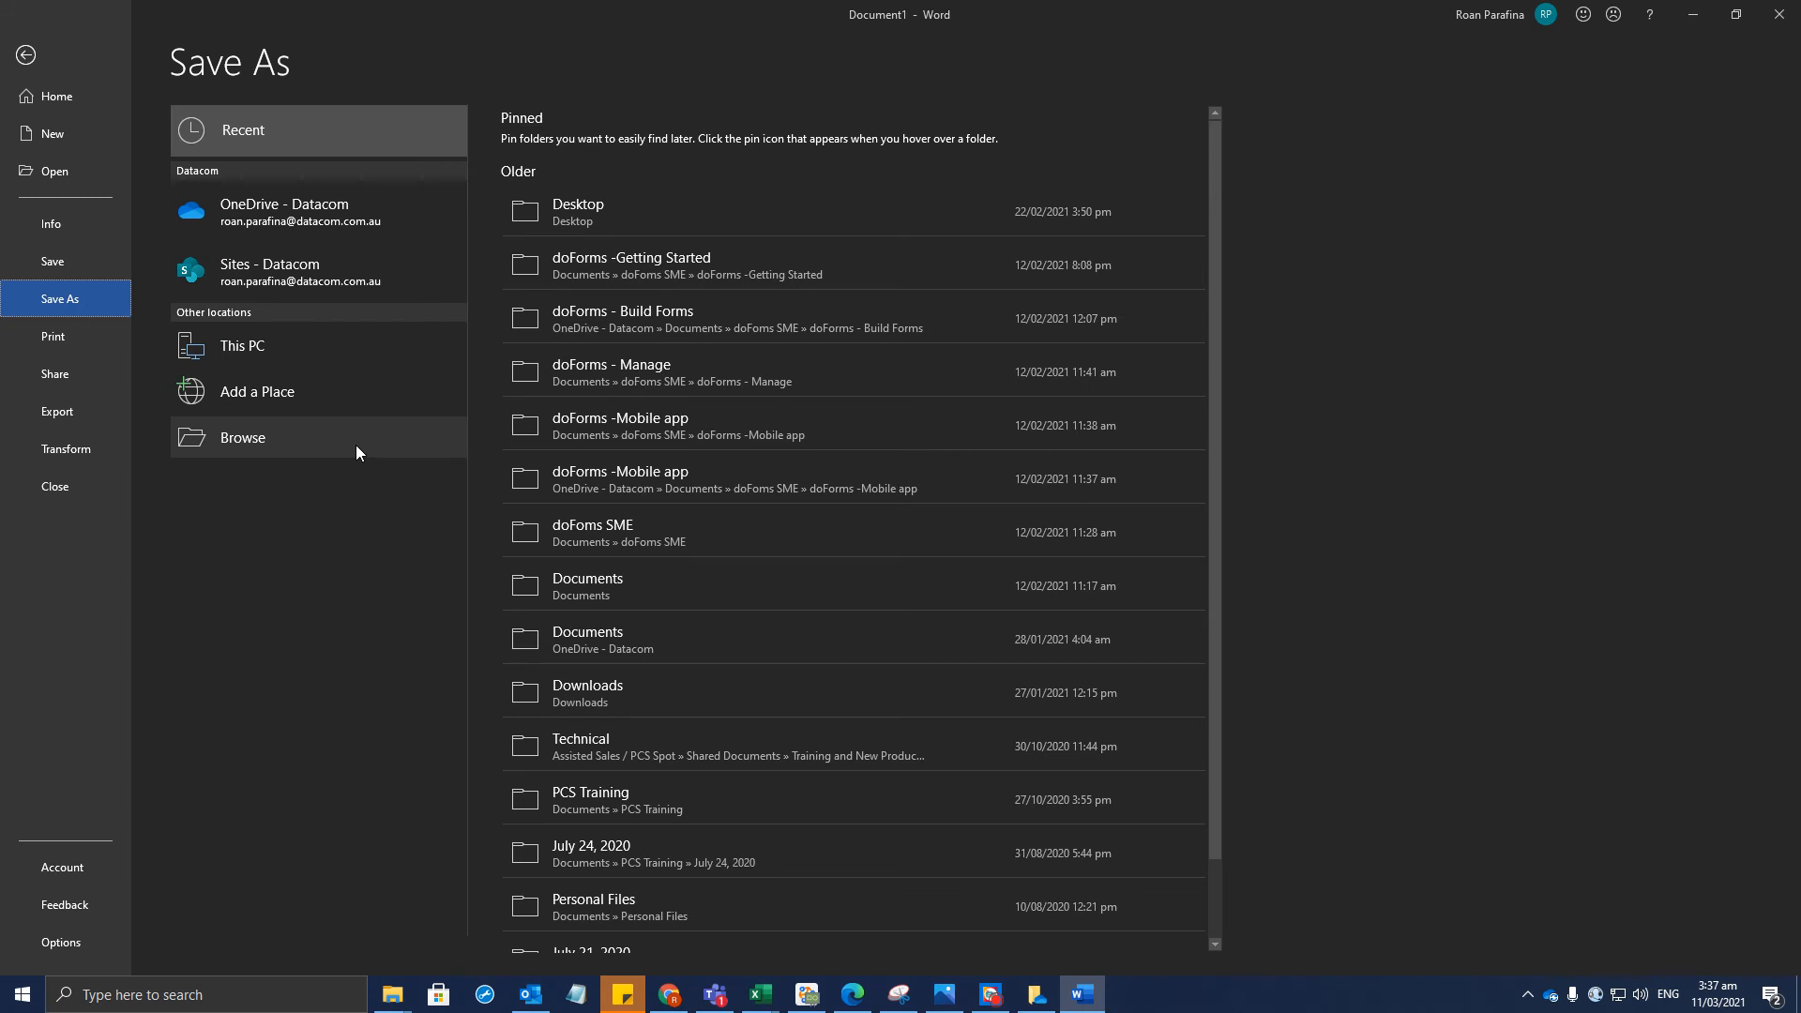
click(30, 57)
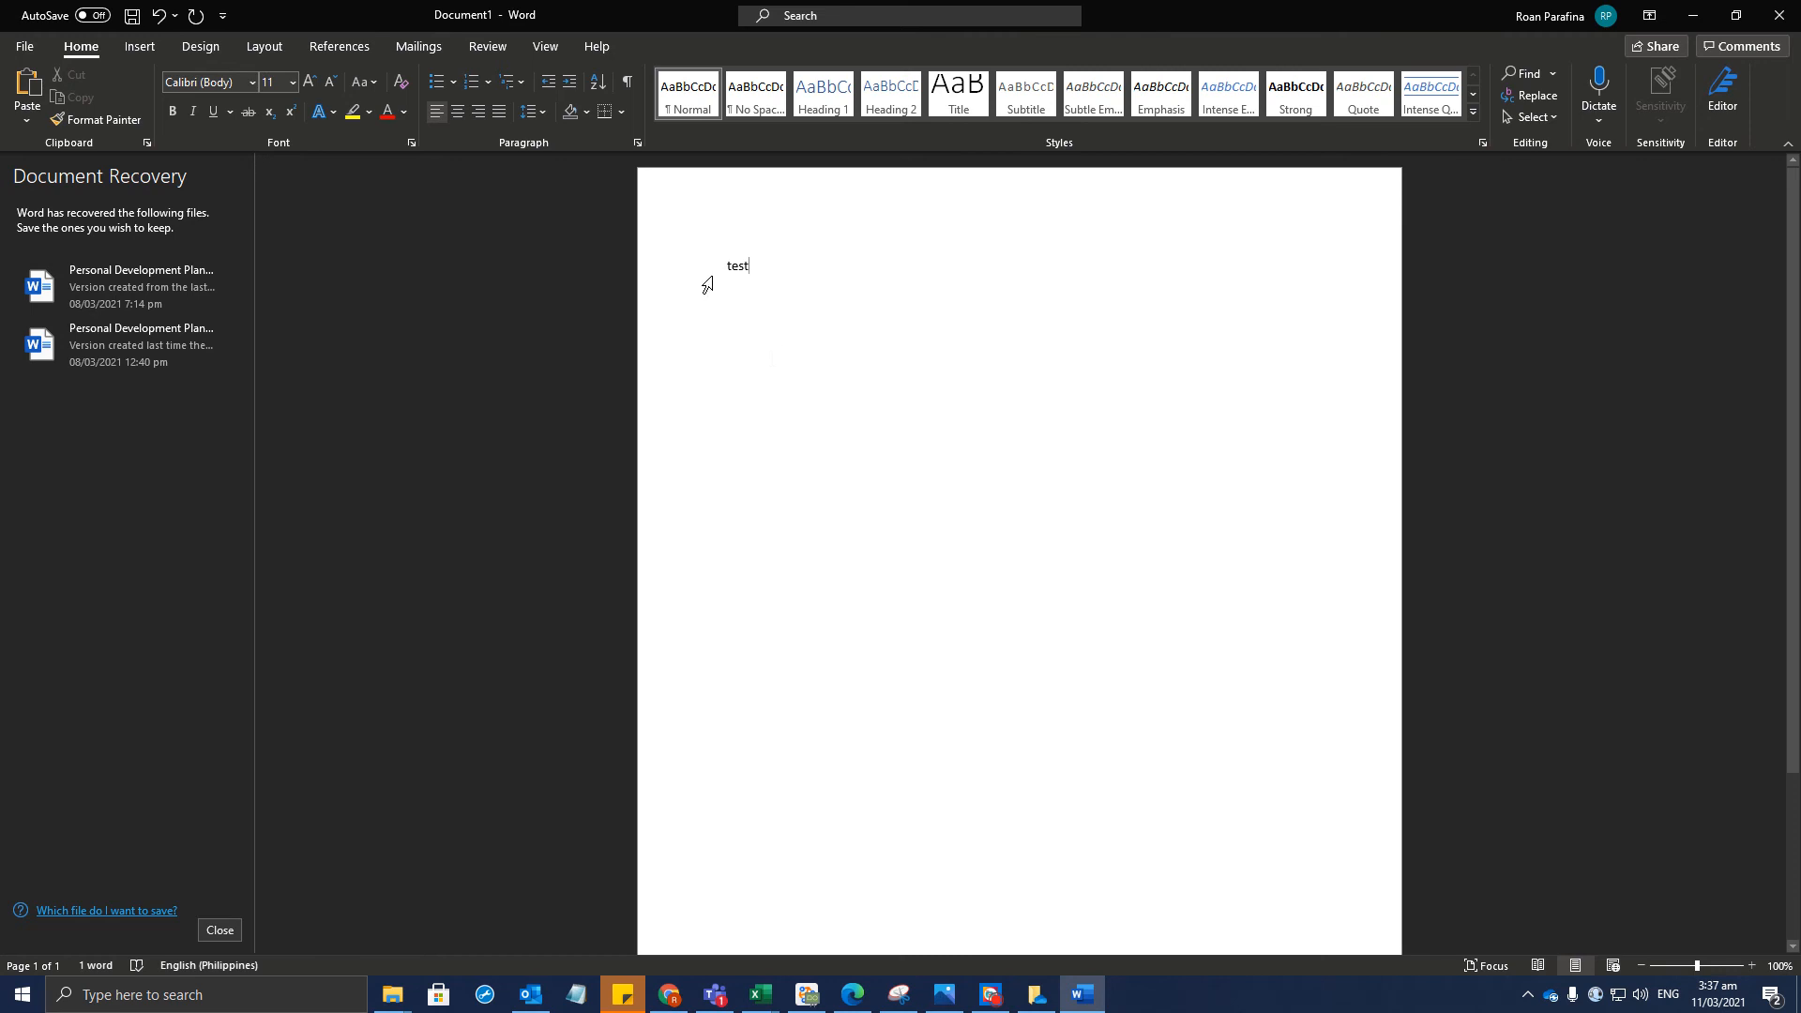
Save As to OneDrive - Datacom, naming it the first name plus 'Refresher Fil'
click(25, 49)
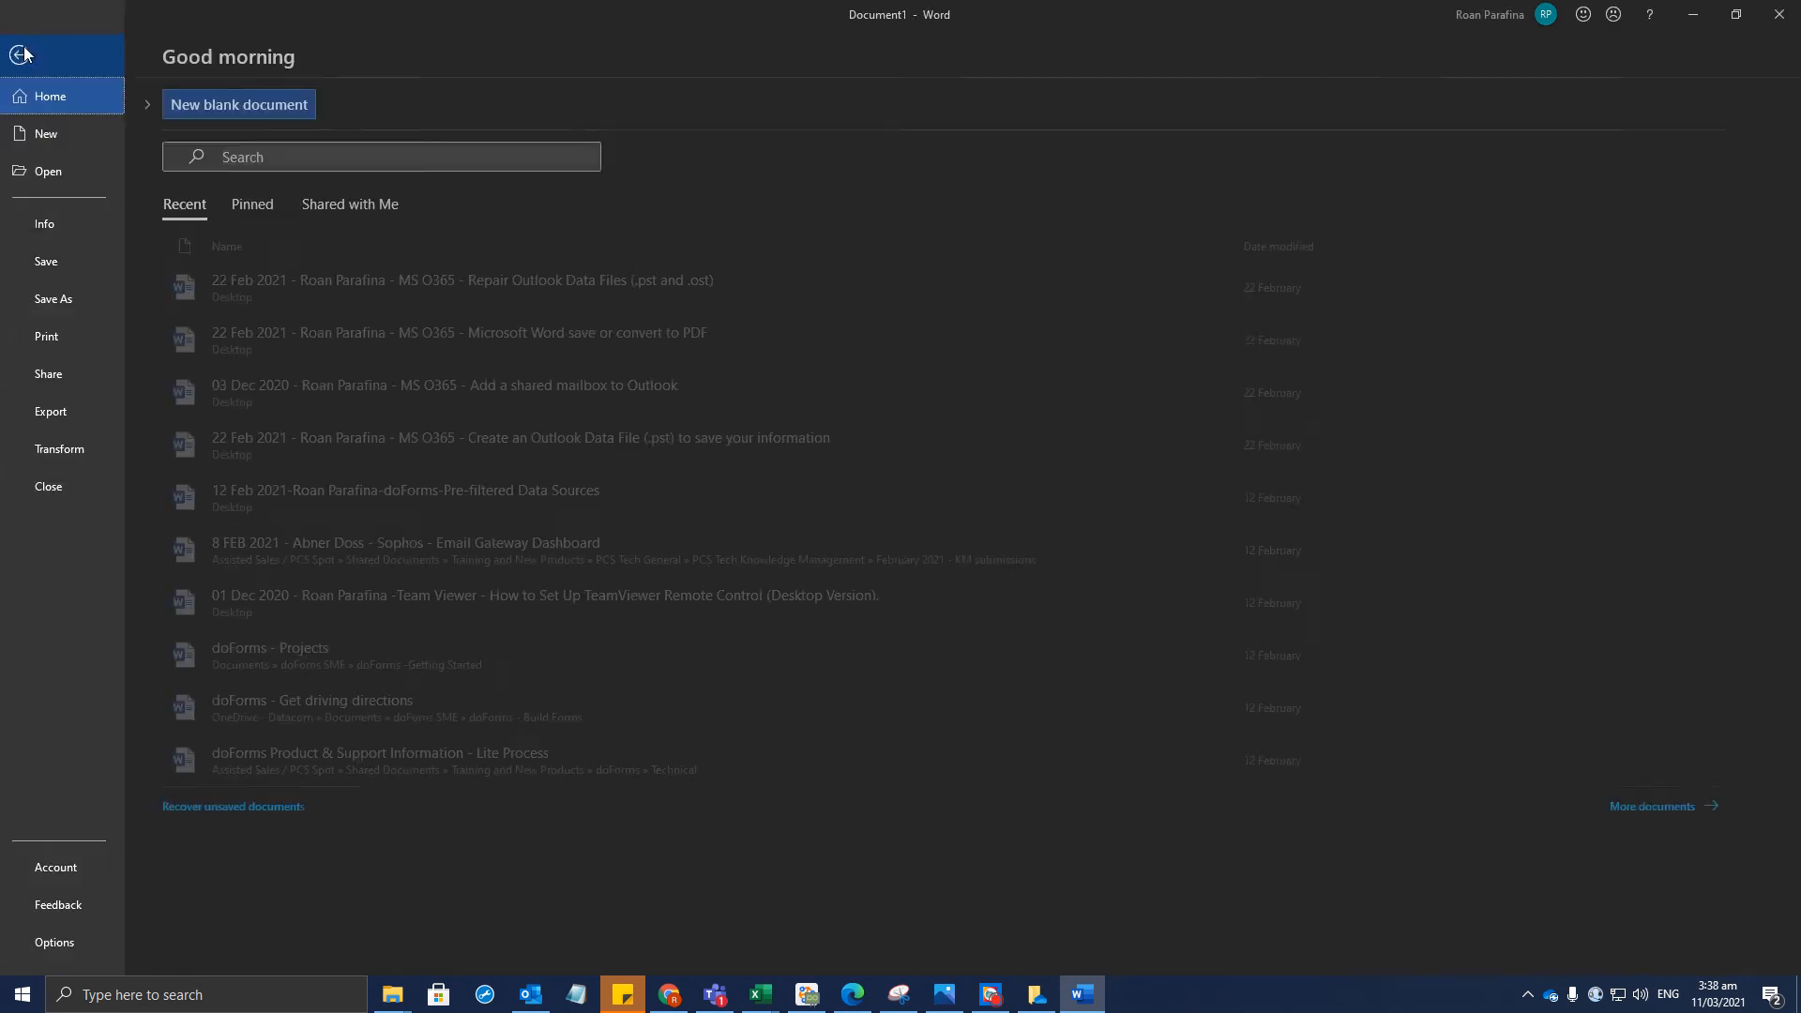
click(66, 298)
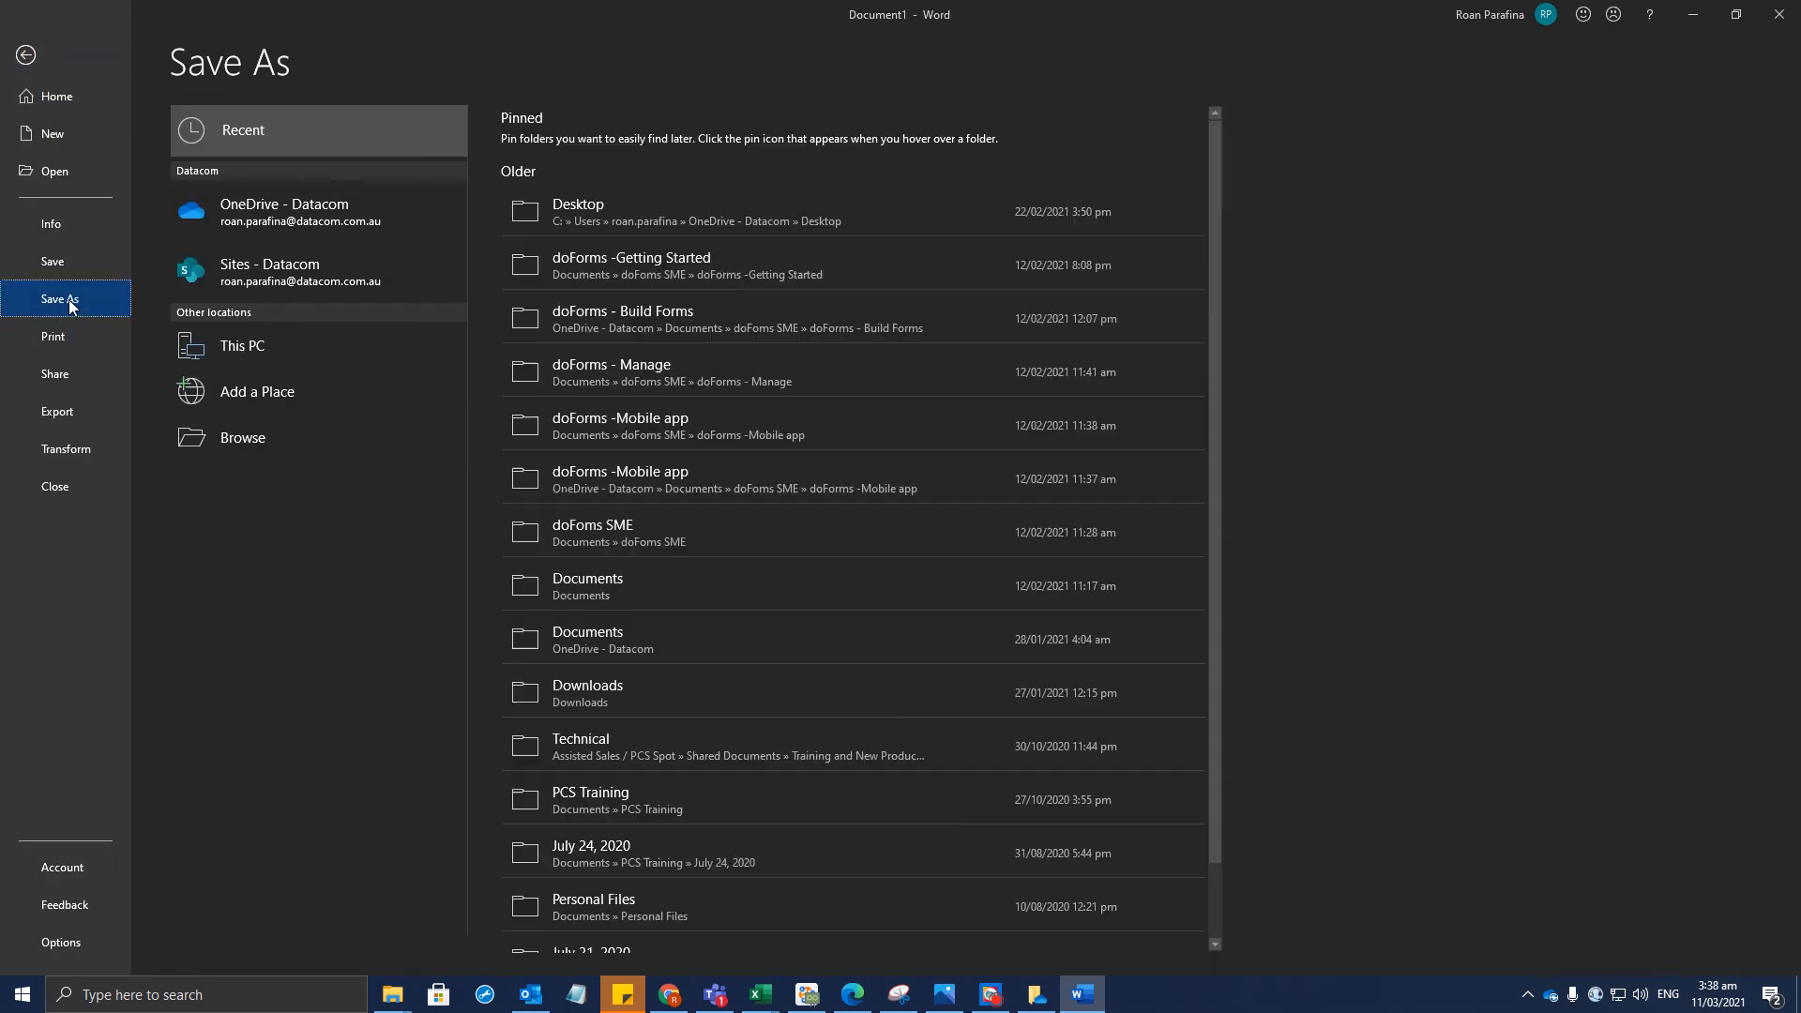
click(297, 223)
text(First Name: Refresher Fil)
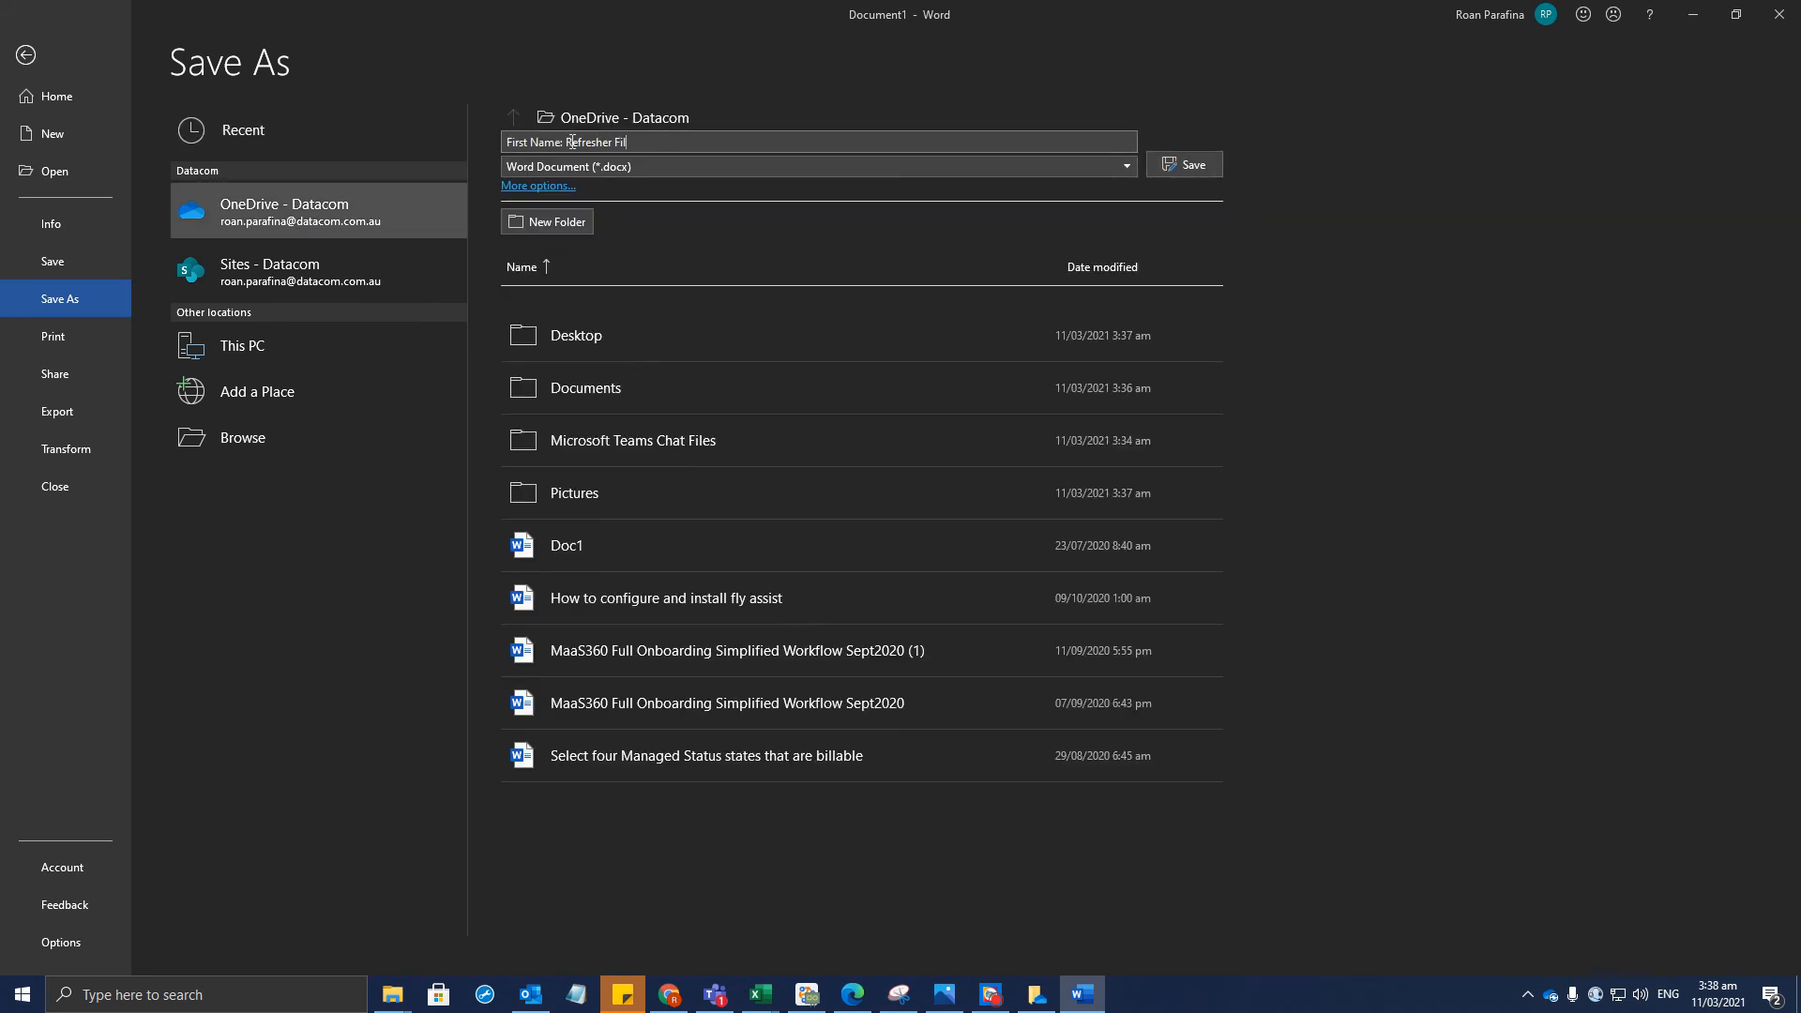
drag(559, 144, 507, 142)
click(580, 146)
text(Ron)
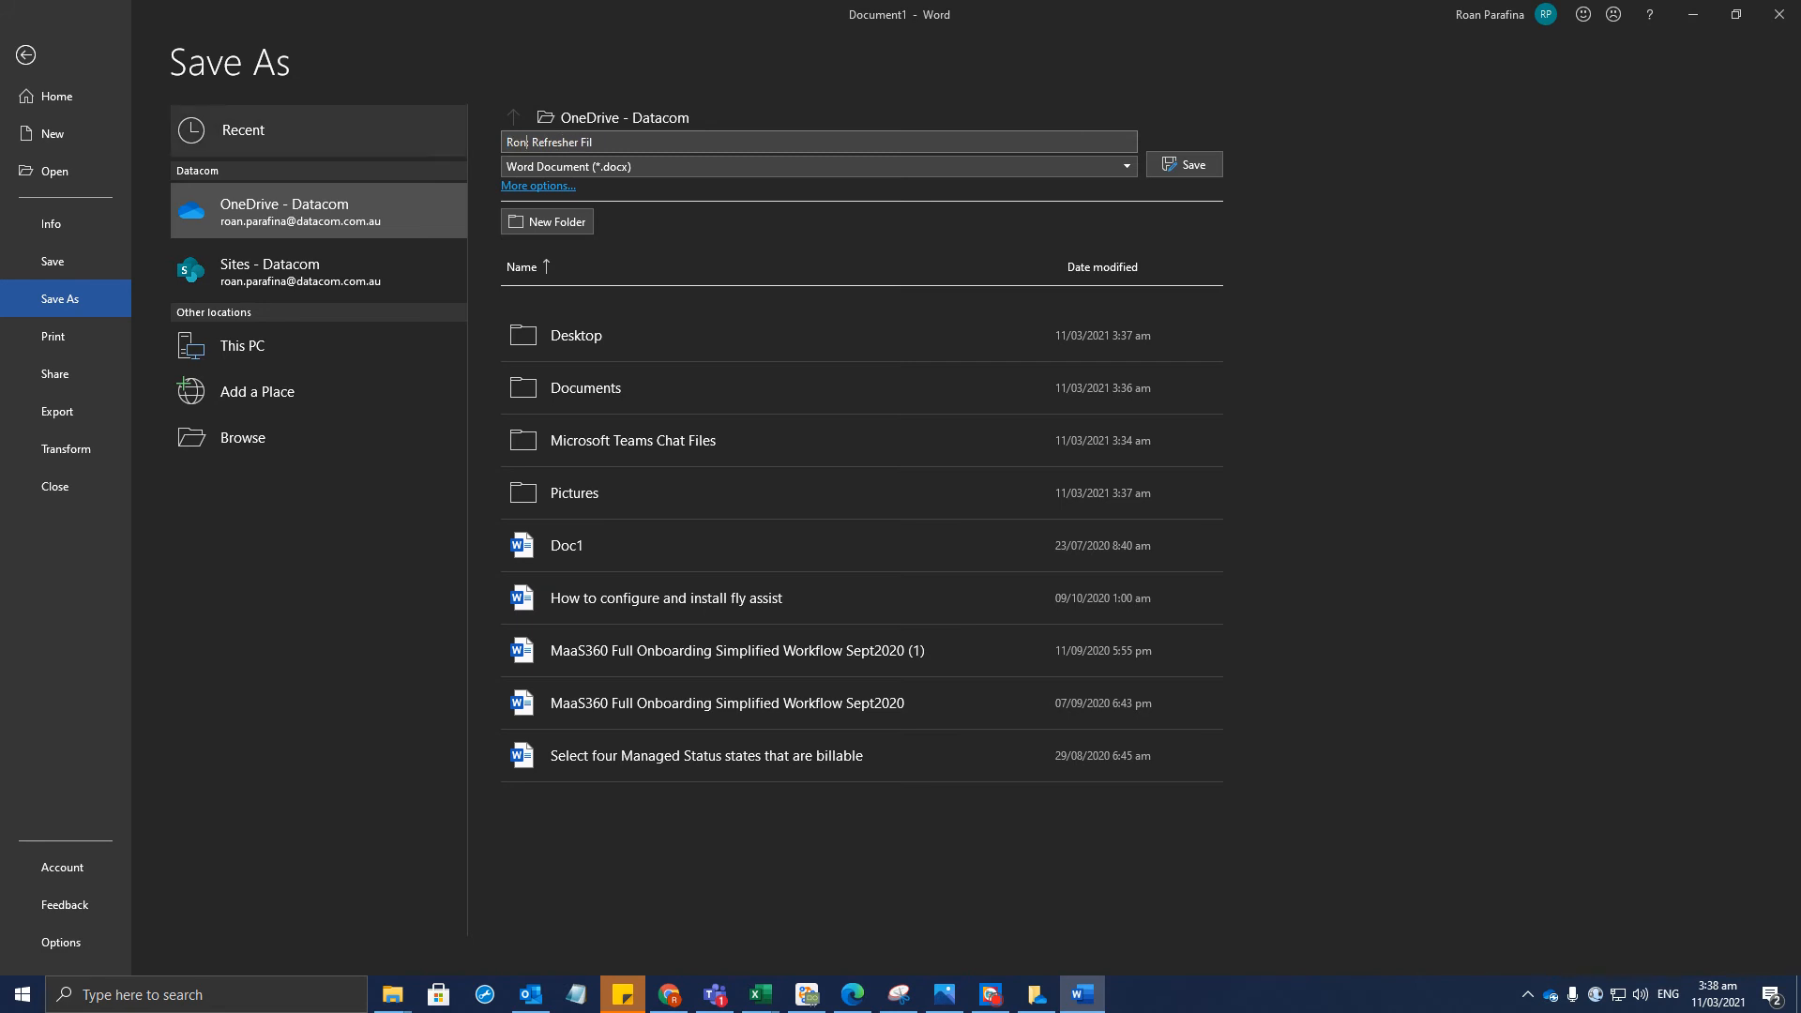
click(1208, 165)
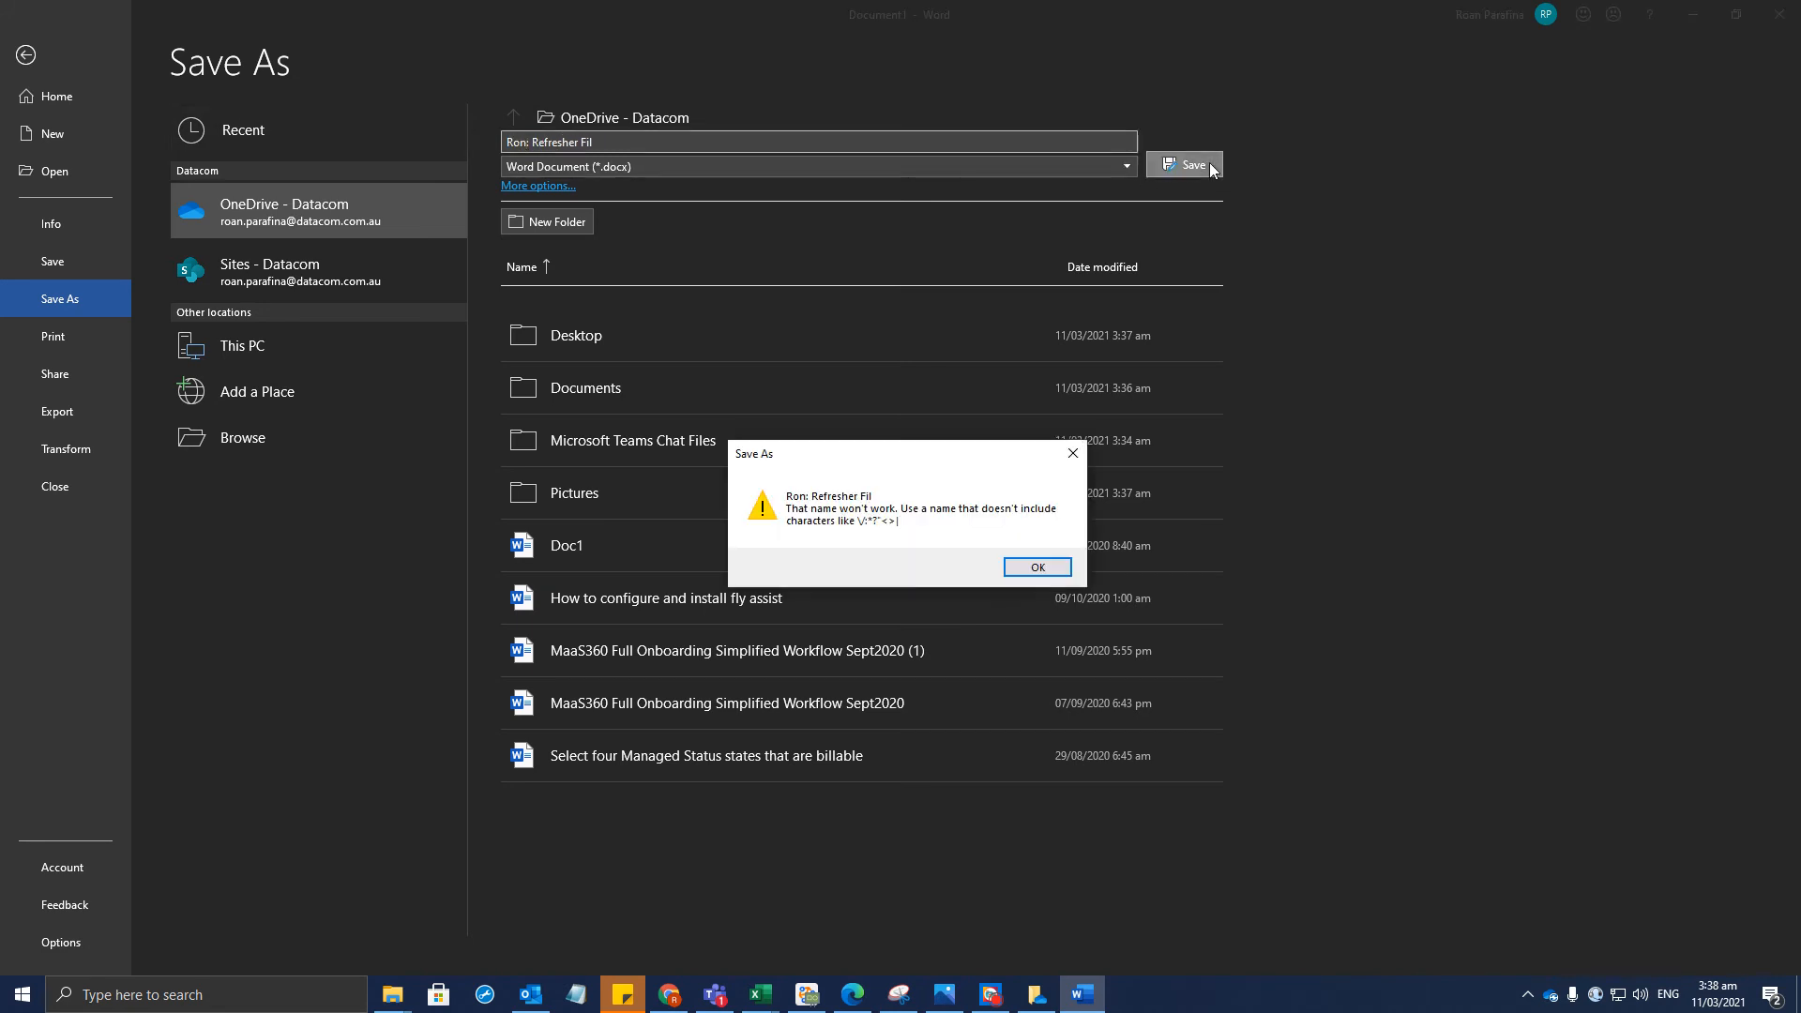
Remove the invalid colon from the file name, save, and close Word discarding recovered files
click(1027, 566)
click(538, 144)
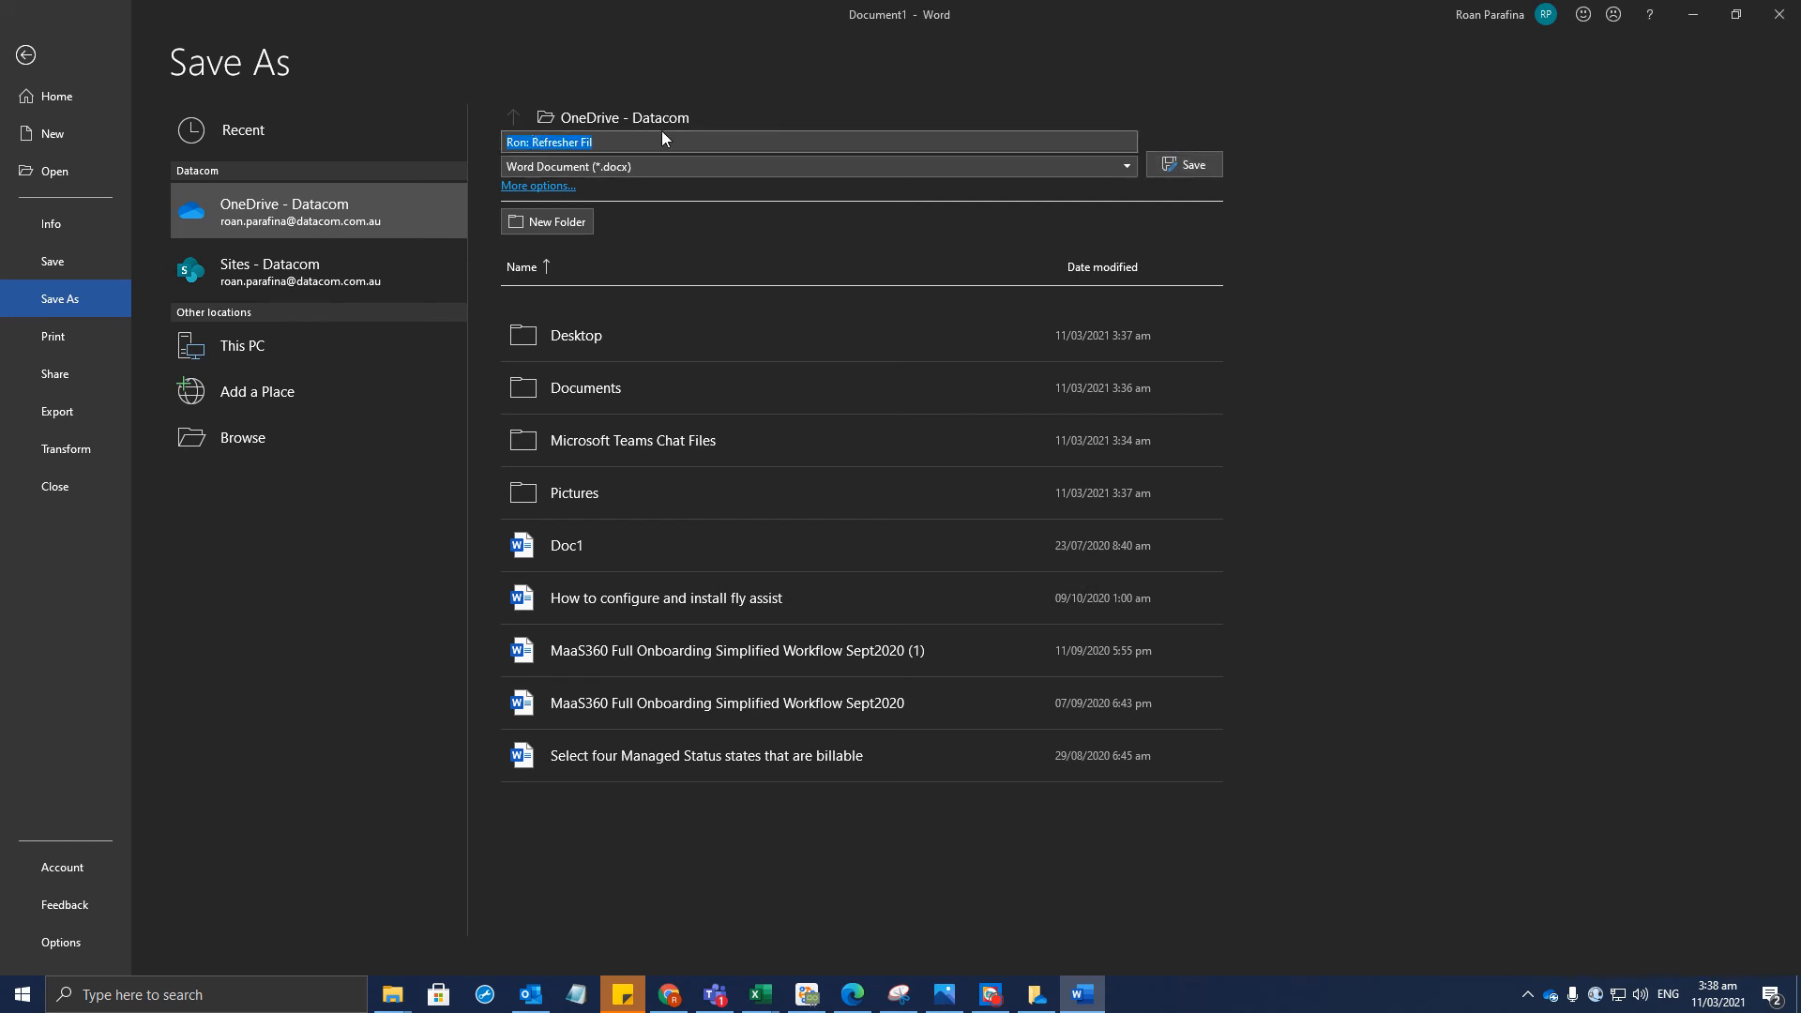
key(Left)
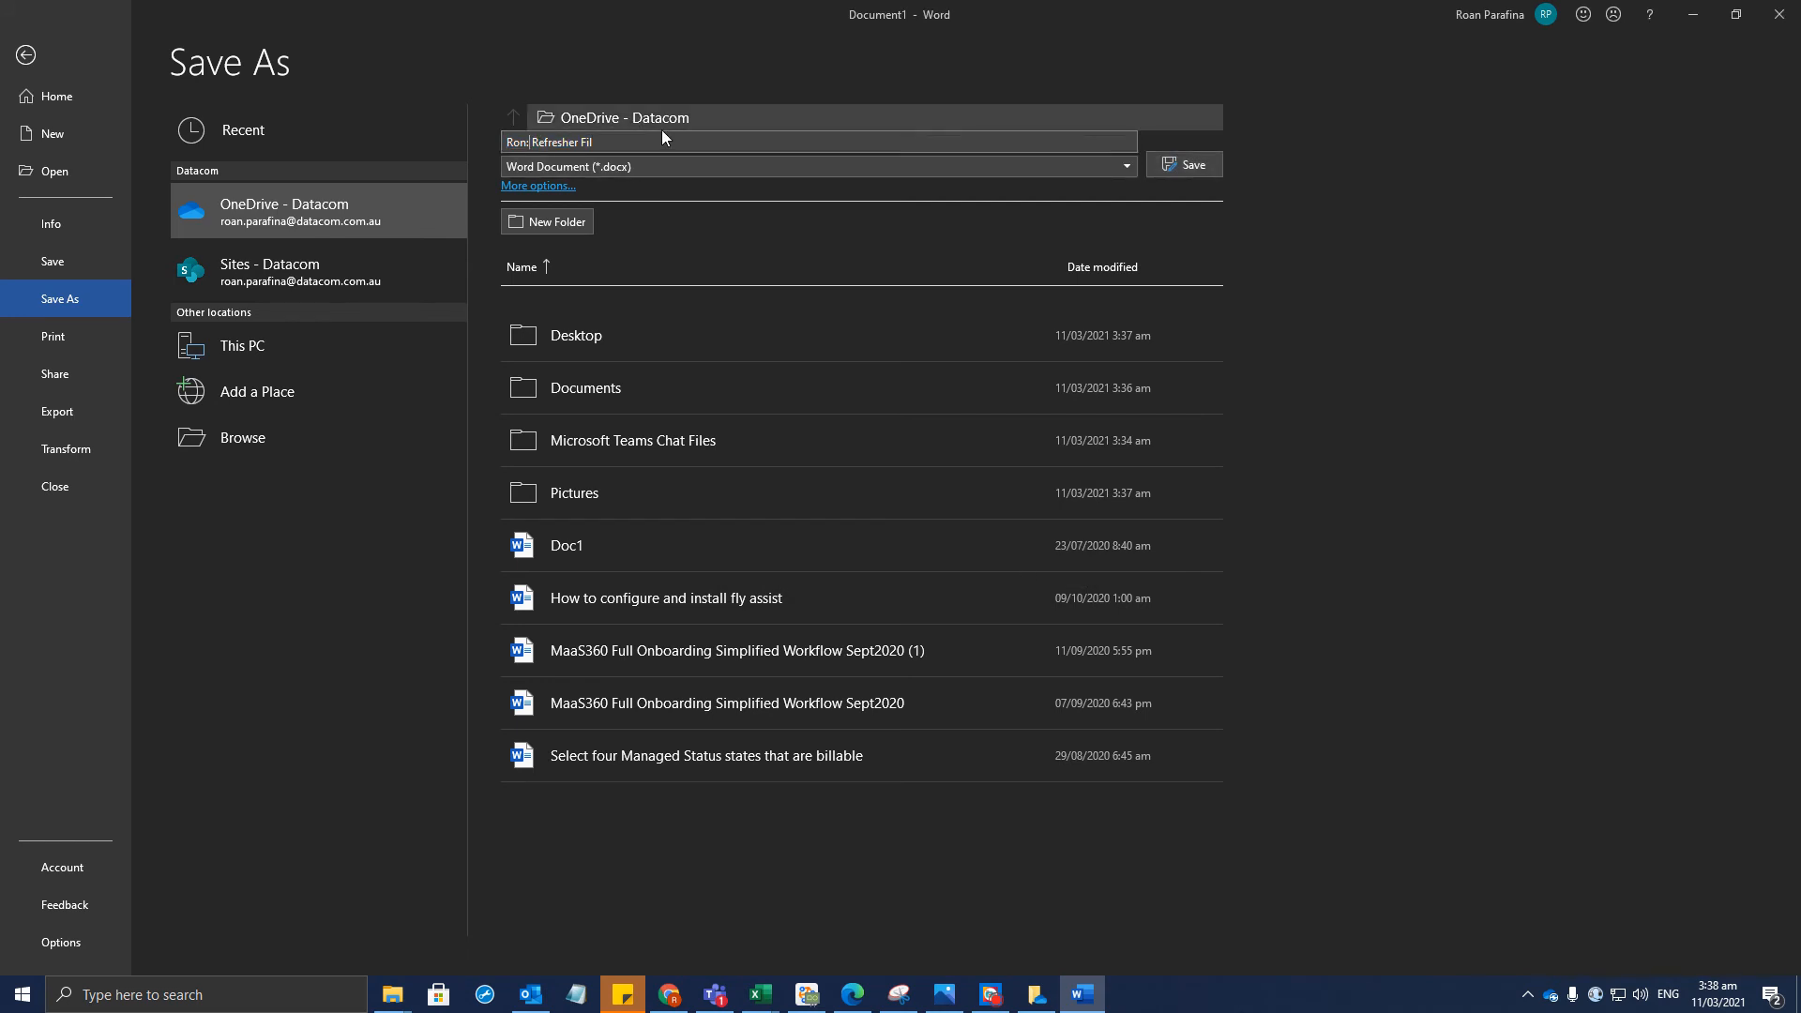
key(BackSpace)
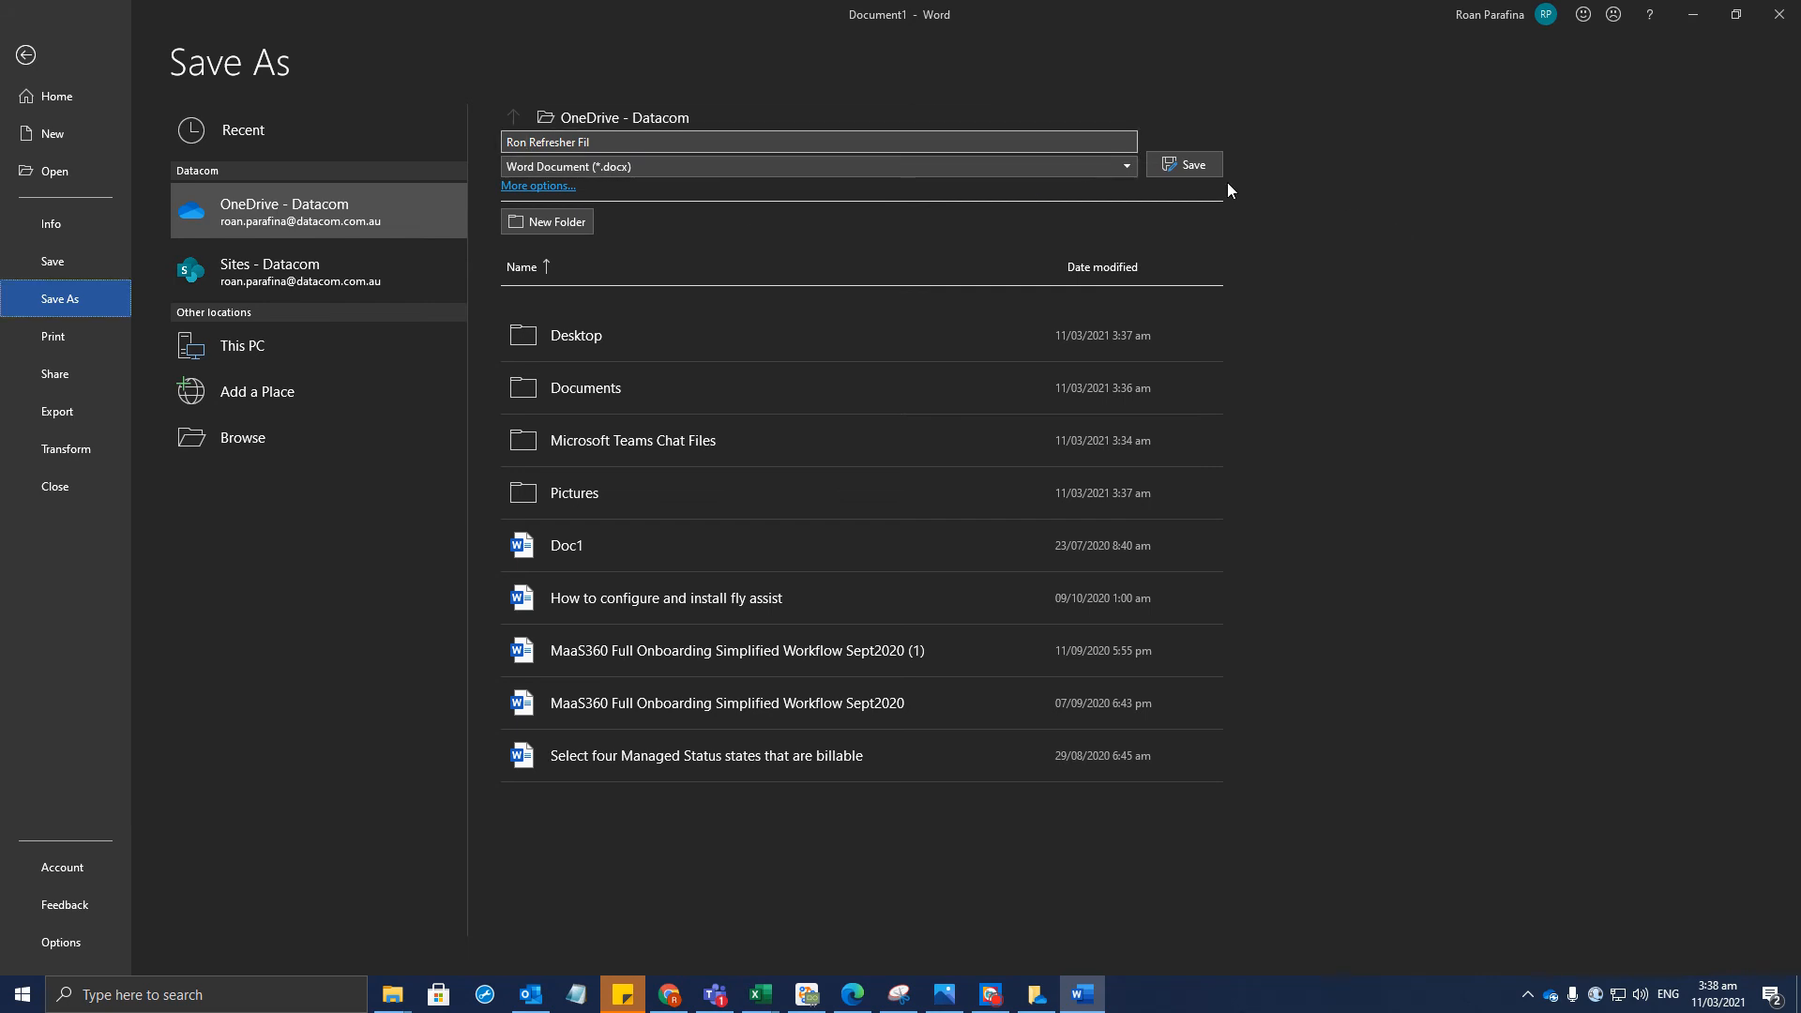
click(1197, 161)
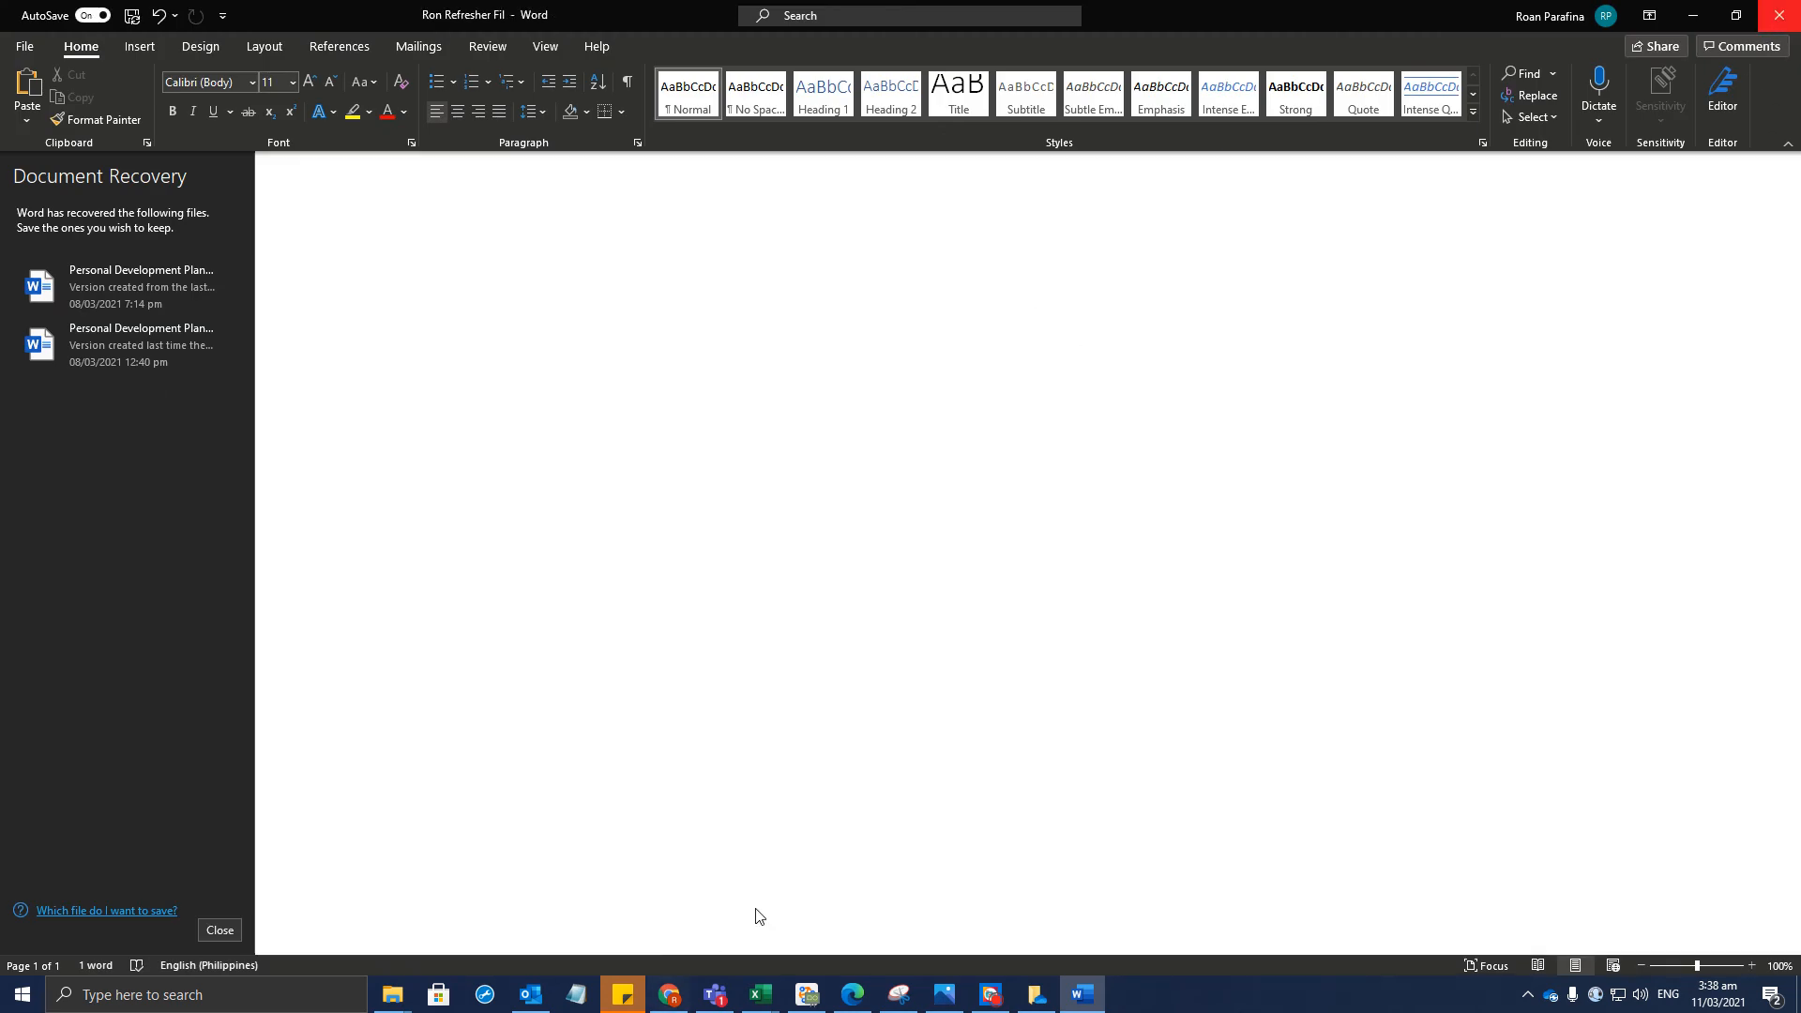
key(ctrl+w)
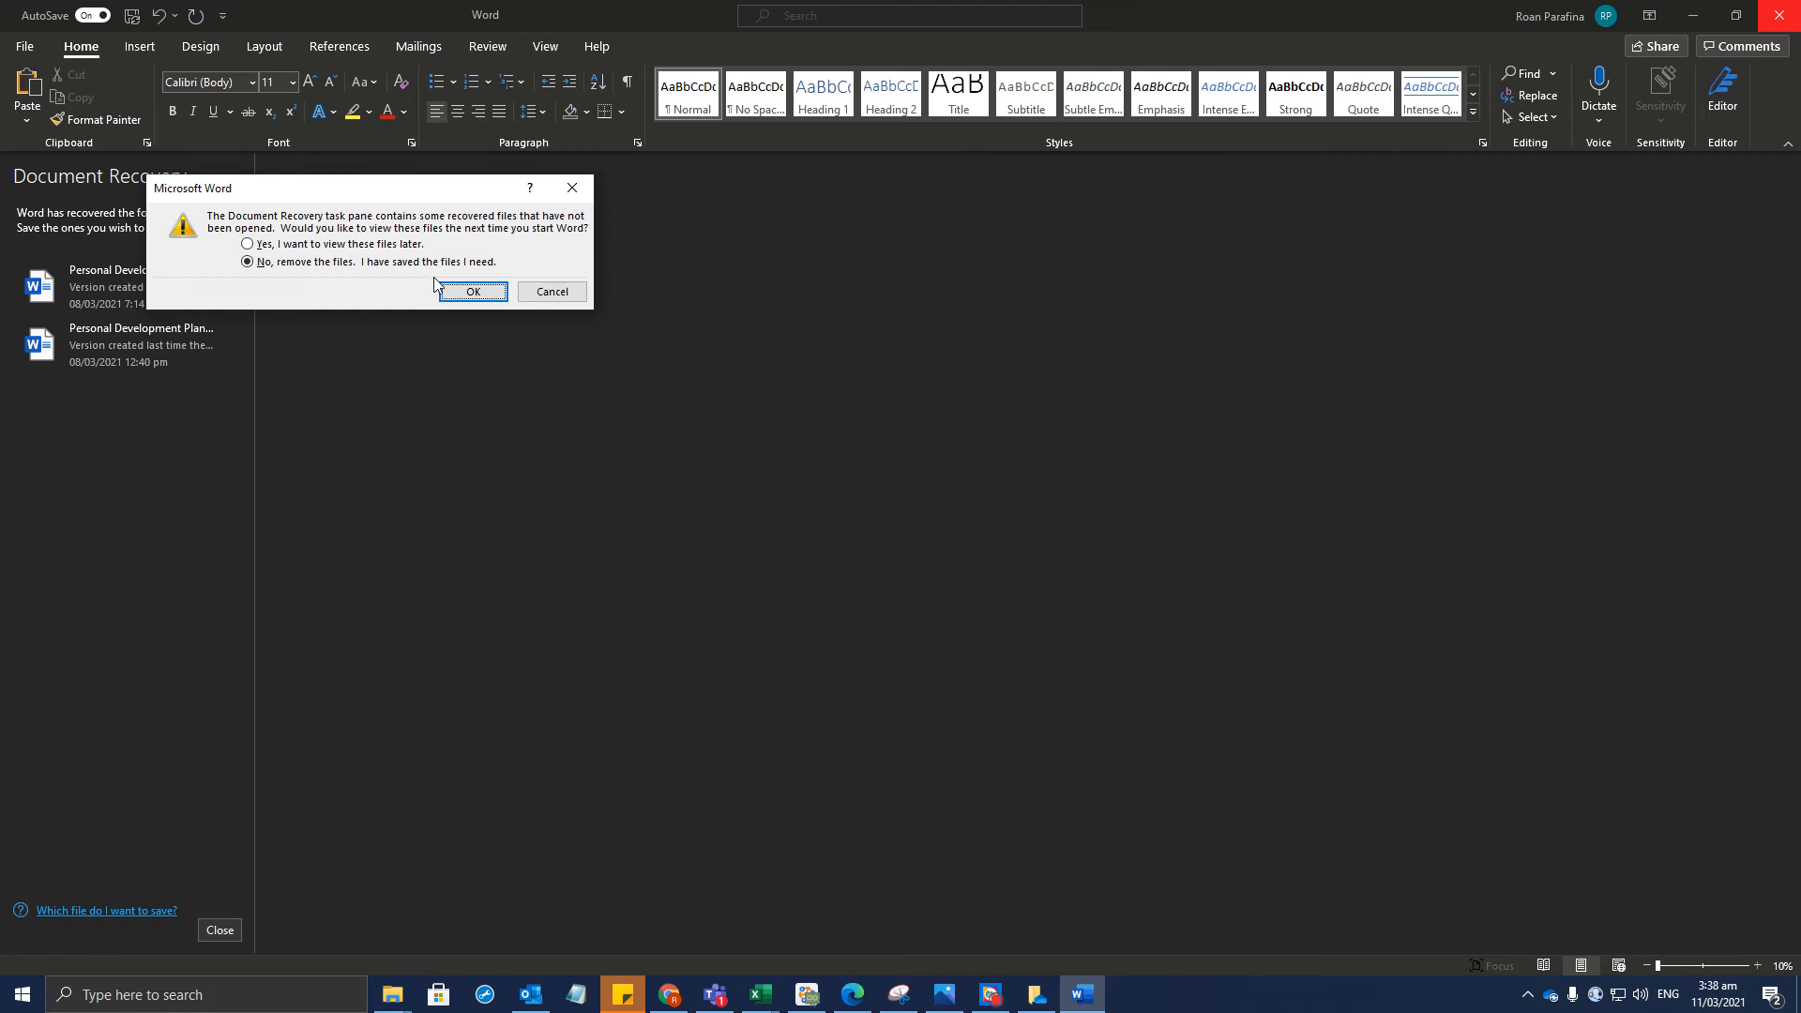
click(473, 291)
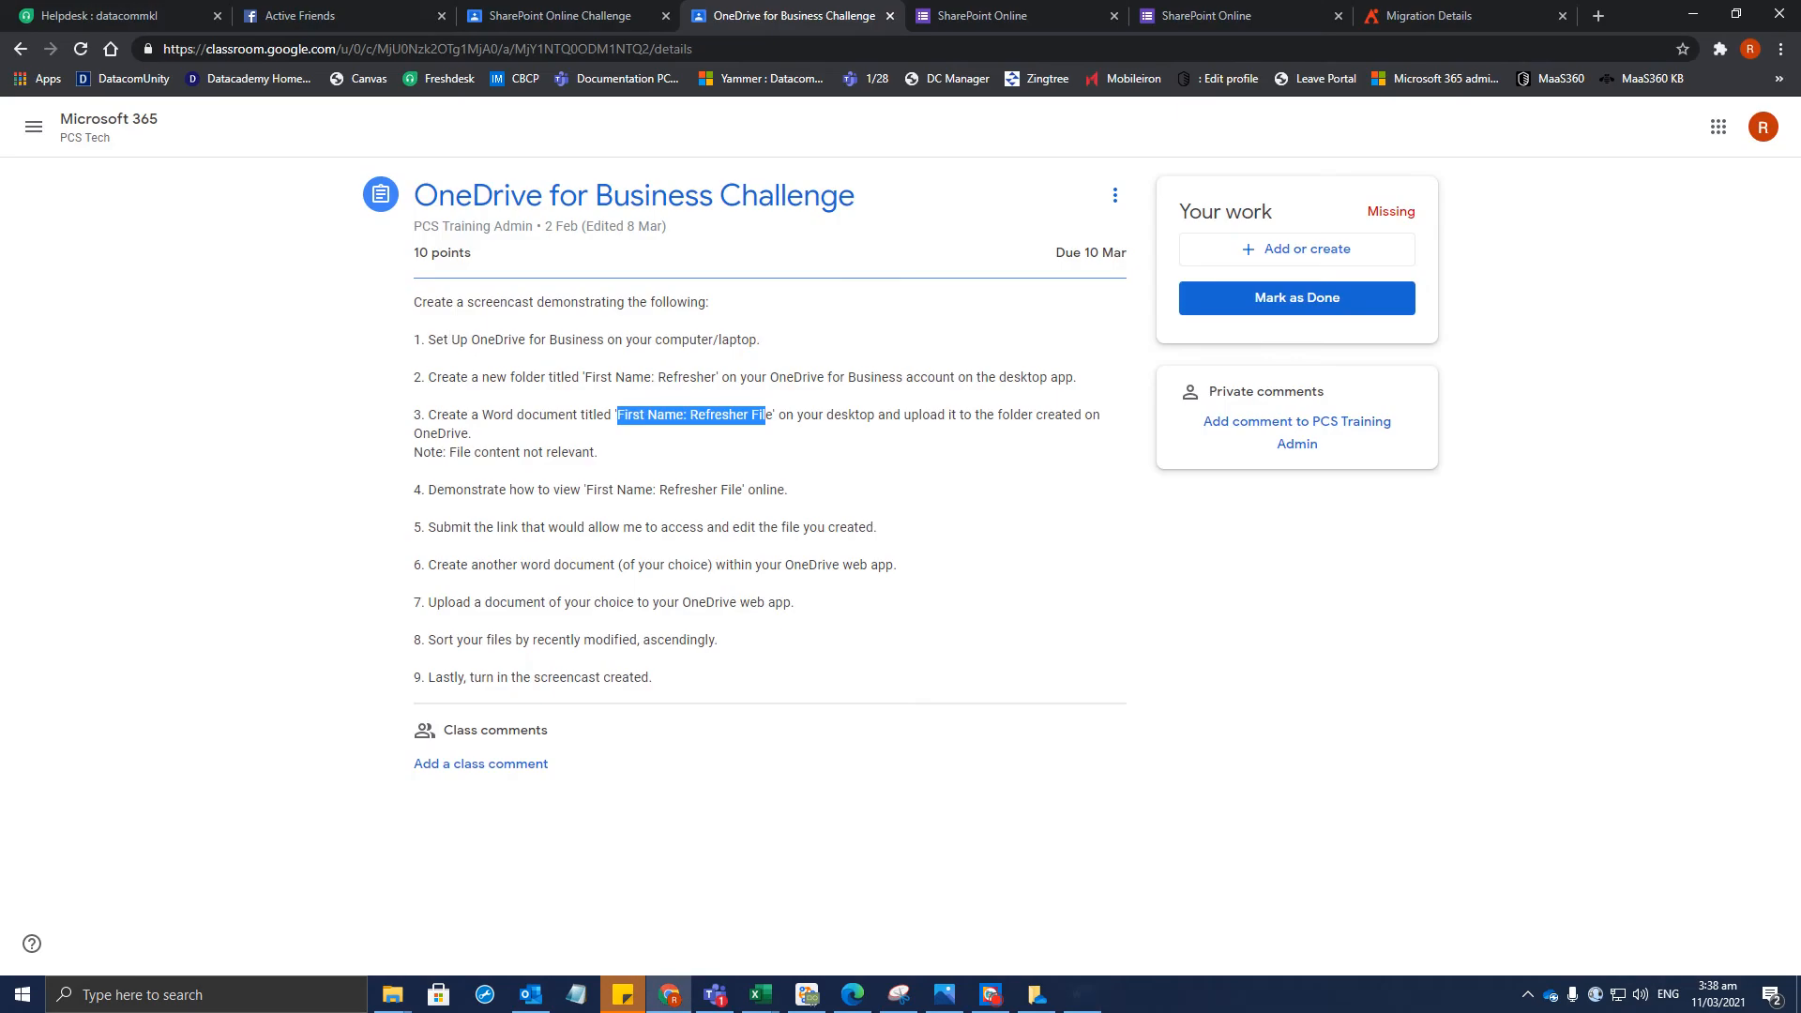
Browse from OneDrive through C: > Users > profile to the OneDrive - Datacom folder
mouse_move(414, 994)
click(655, 922)
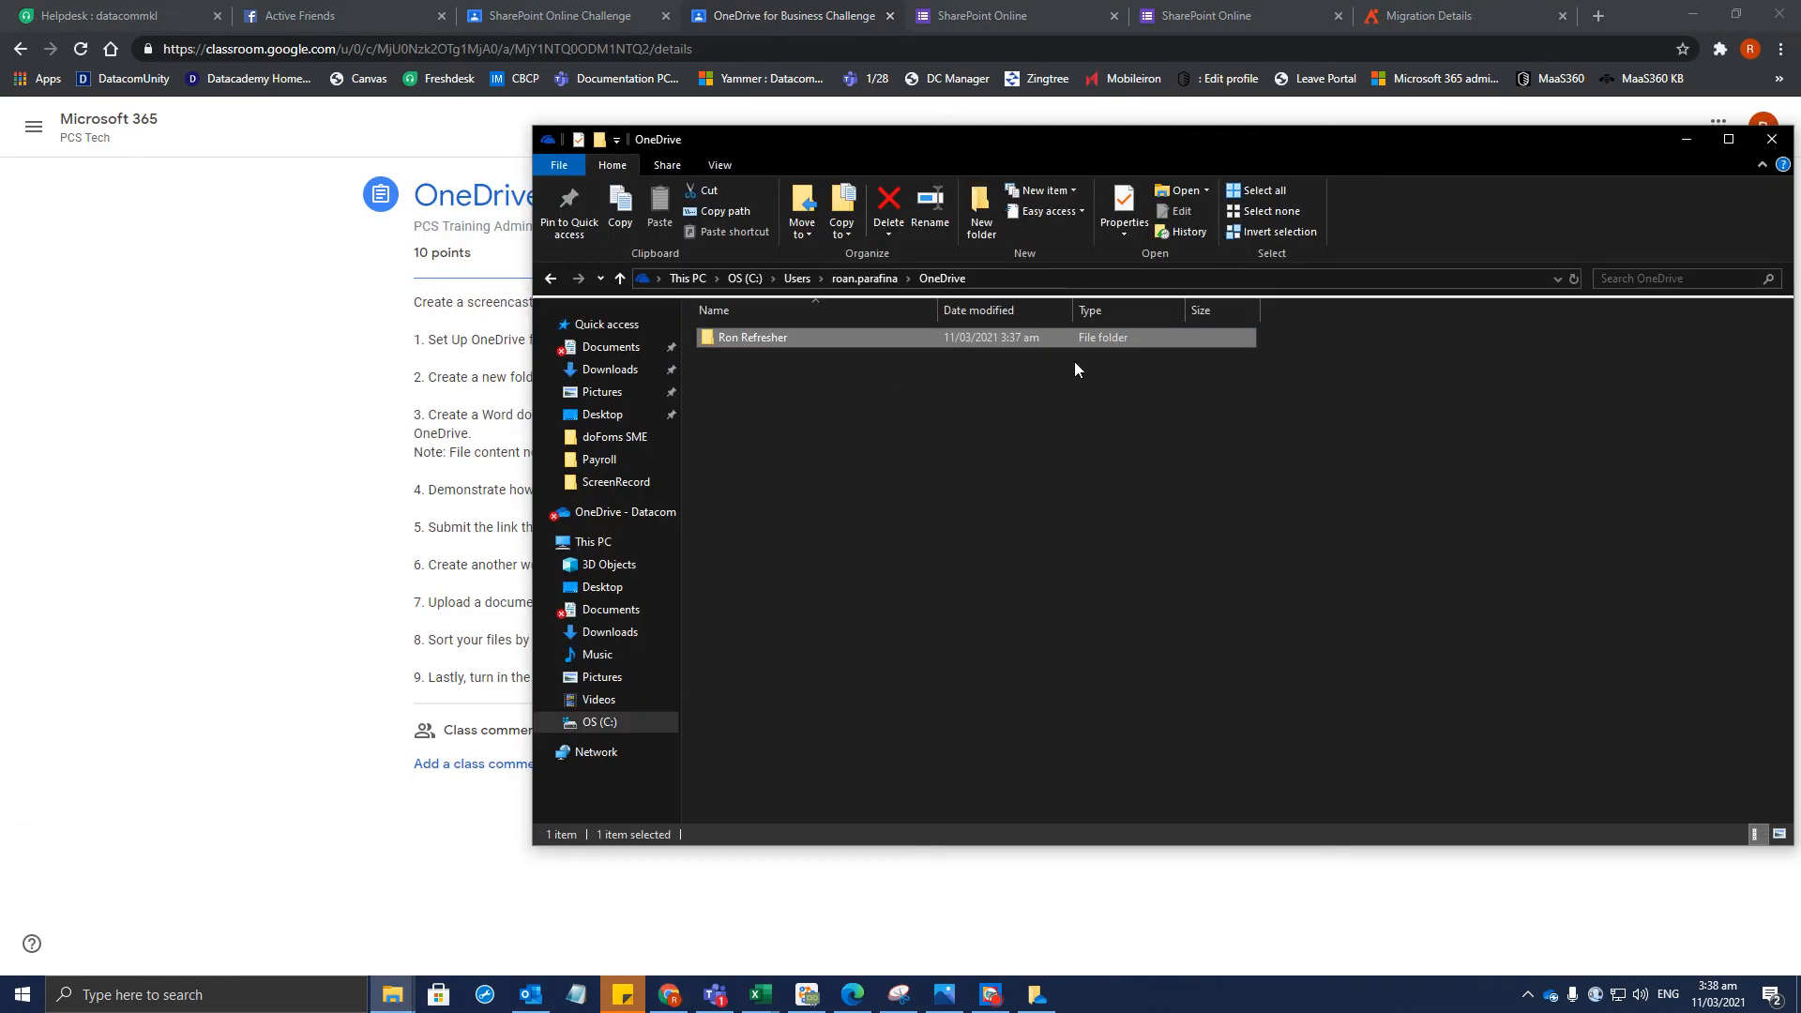
double_click(824, 337)
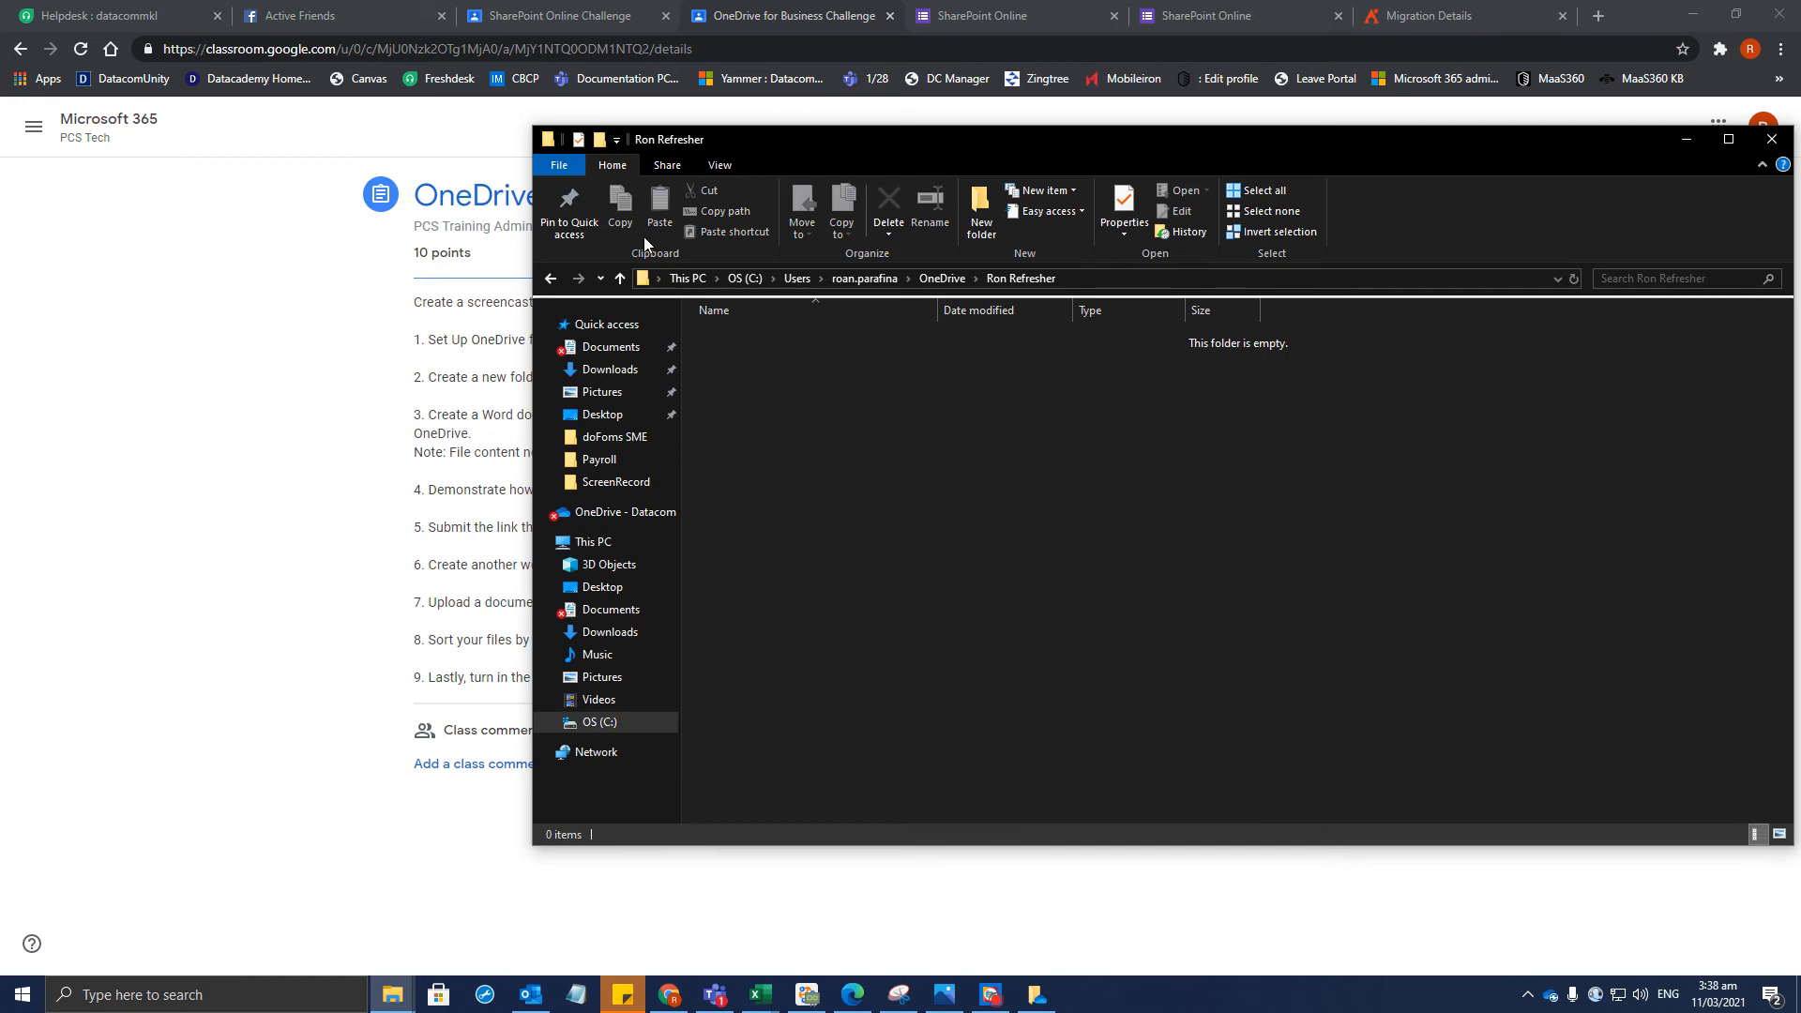
click(595, 724)
double_click(784, 514)
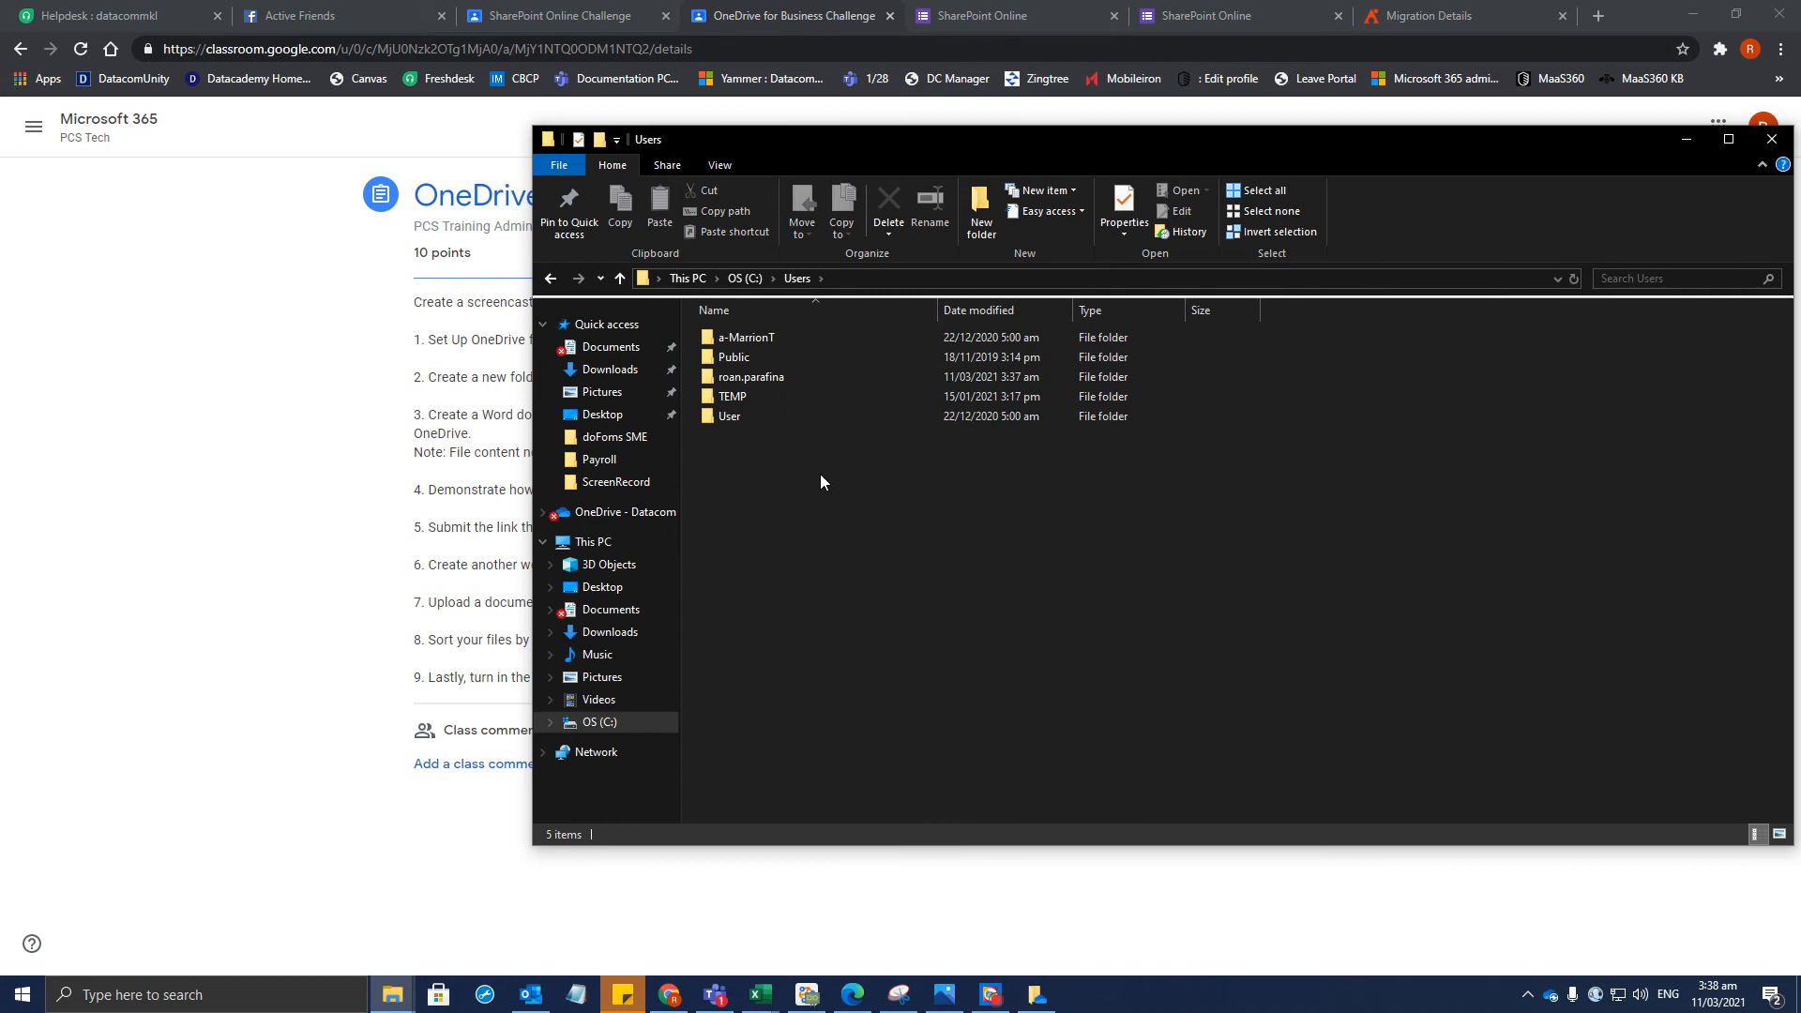
double_click(774, 378)
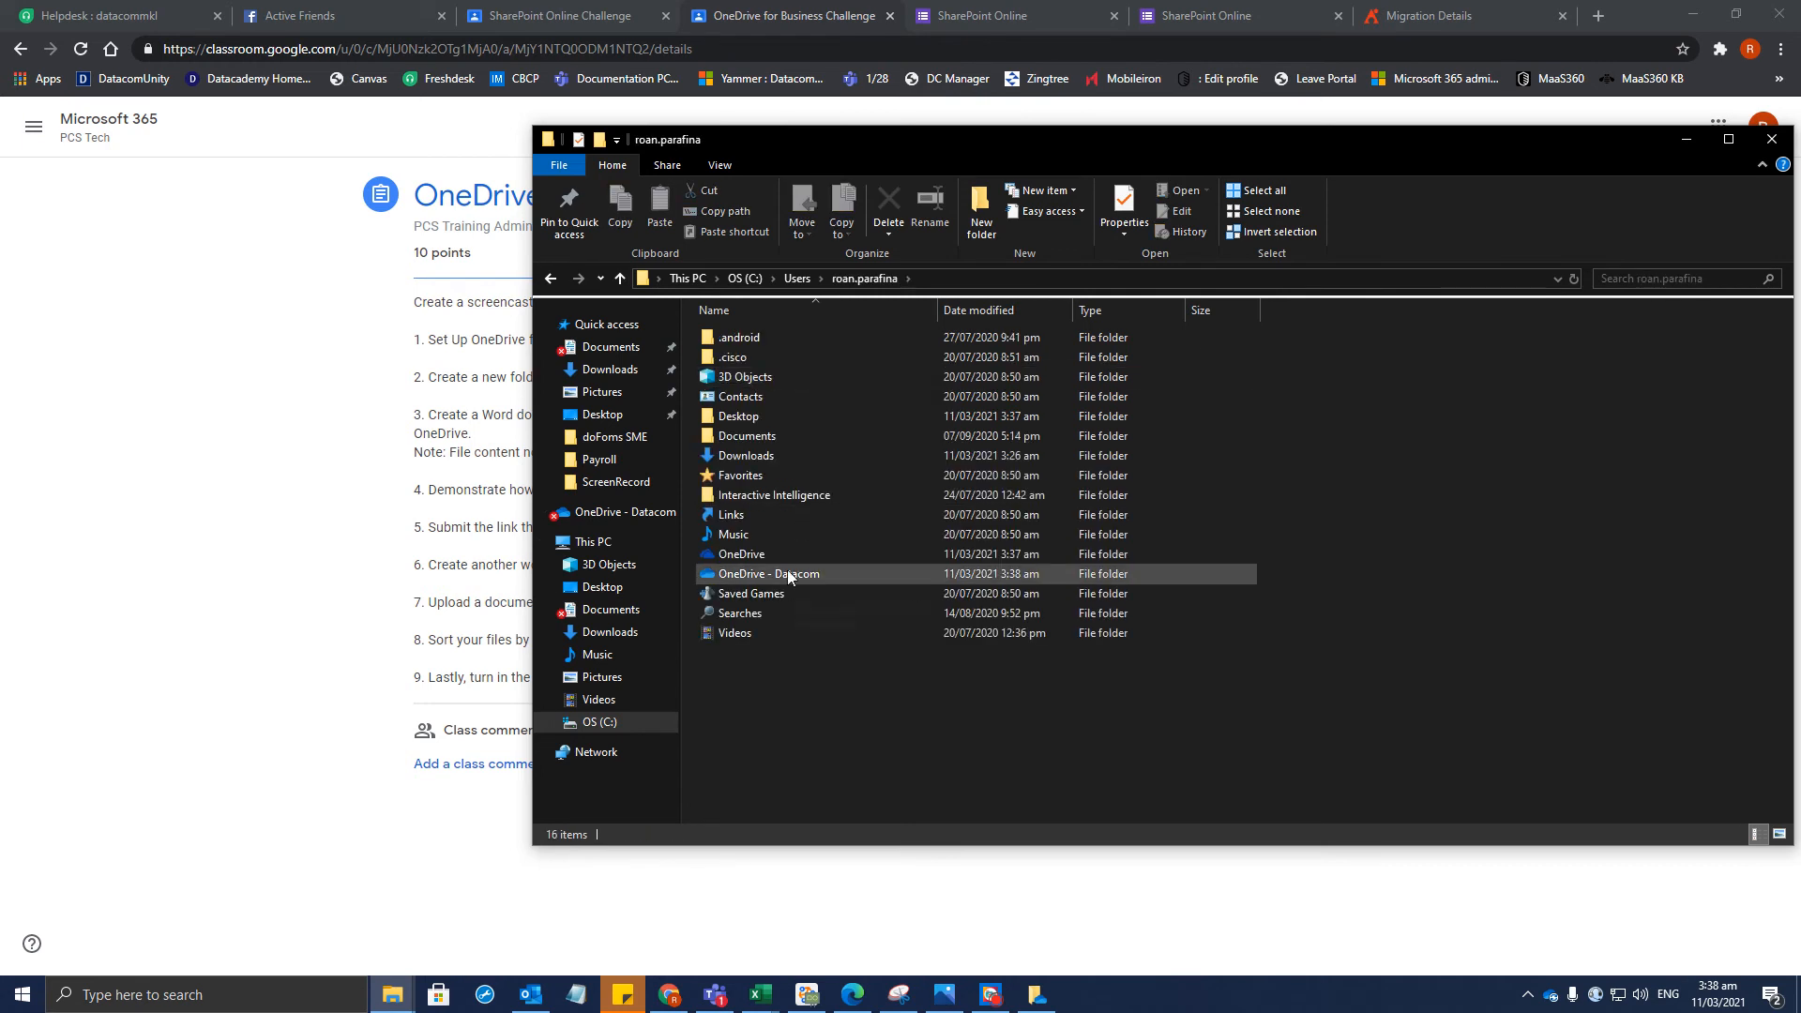
double_click(758, 557)
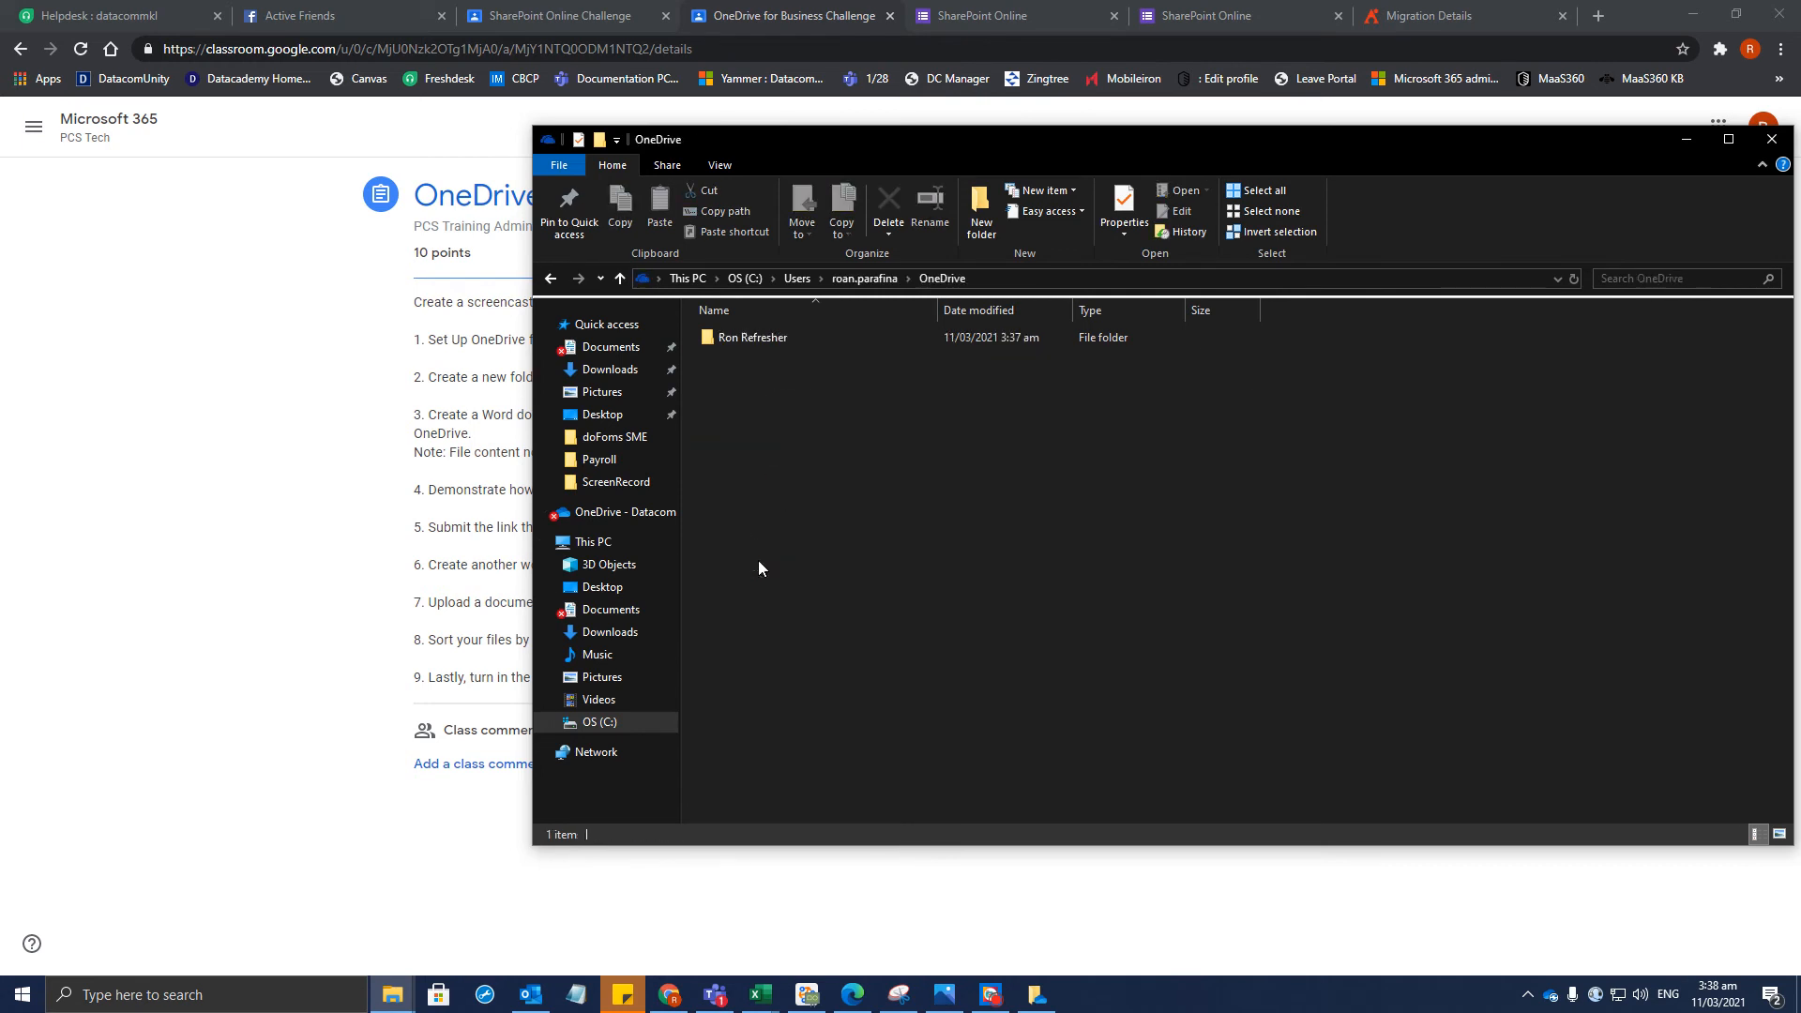
double_click(798, 344)
click(657, 723)
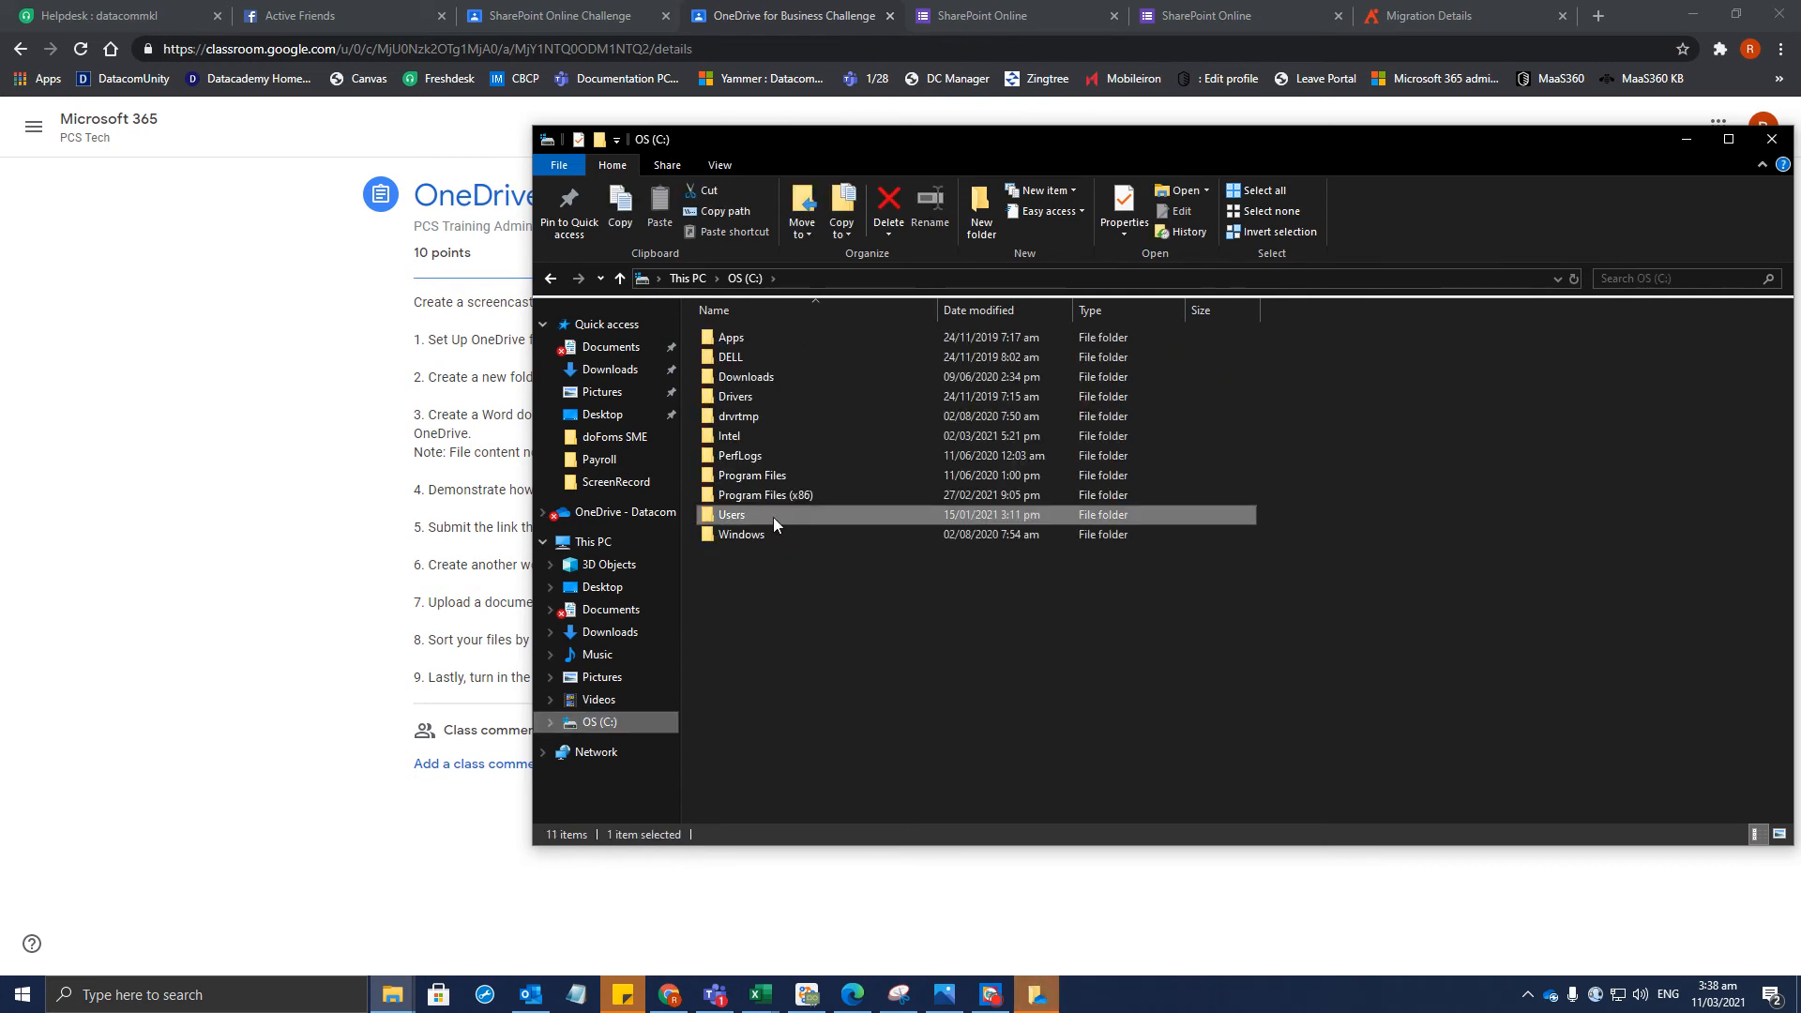
double_click(752, 514)
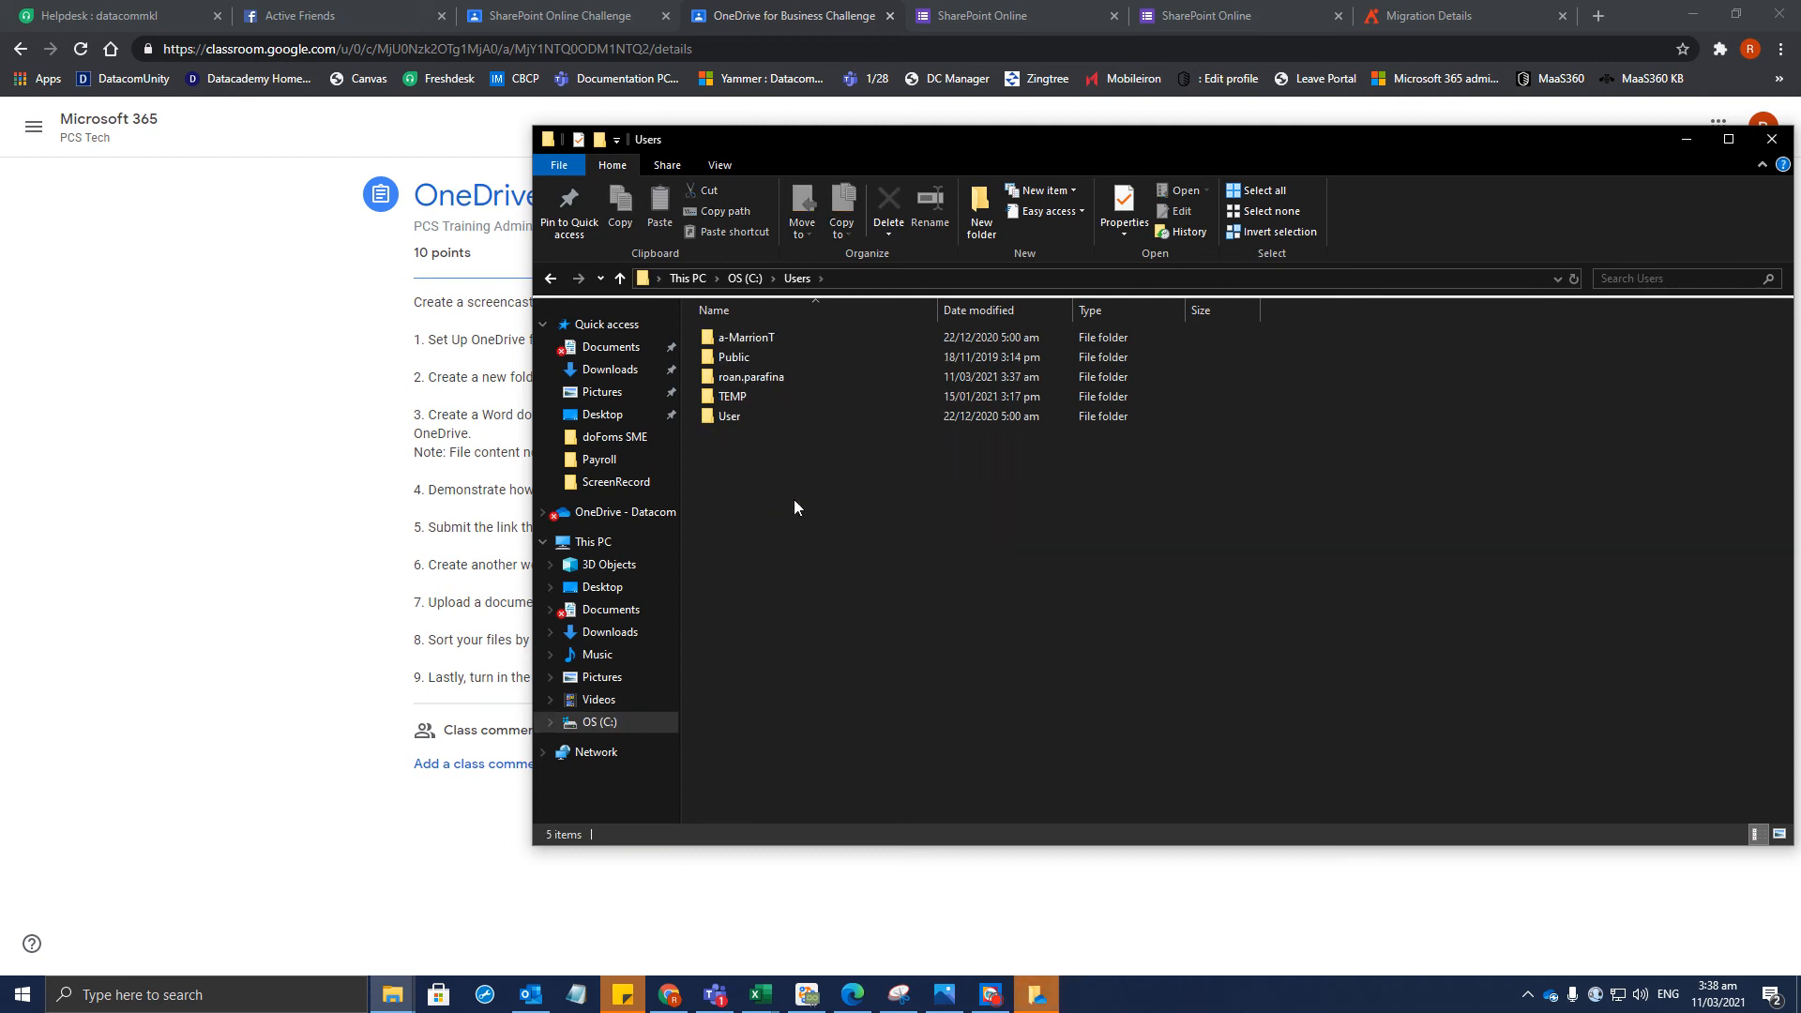
double_click(762, 378)
double_click(773, 572)
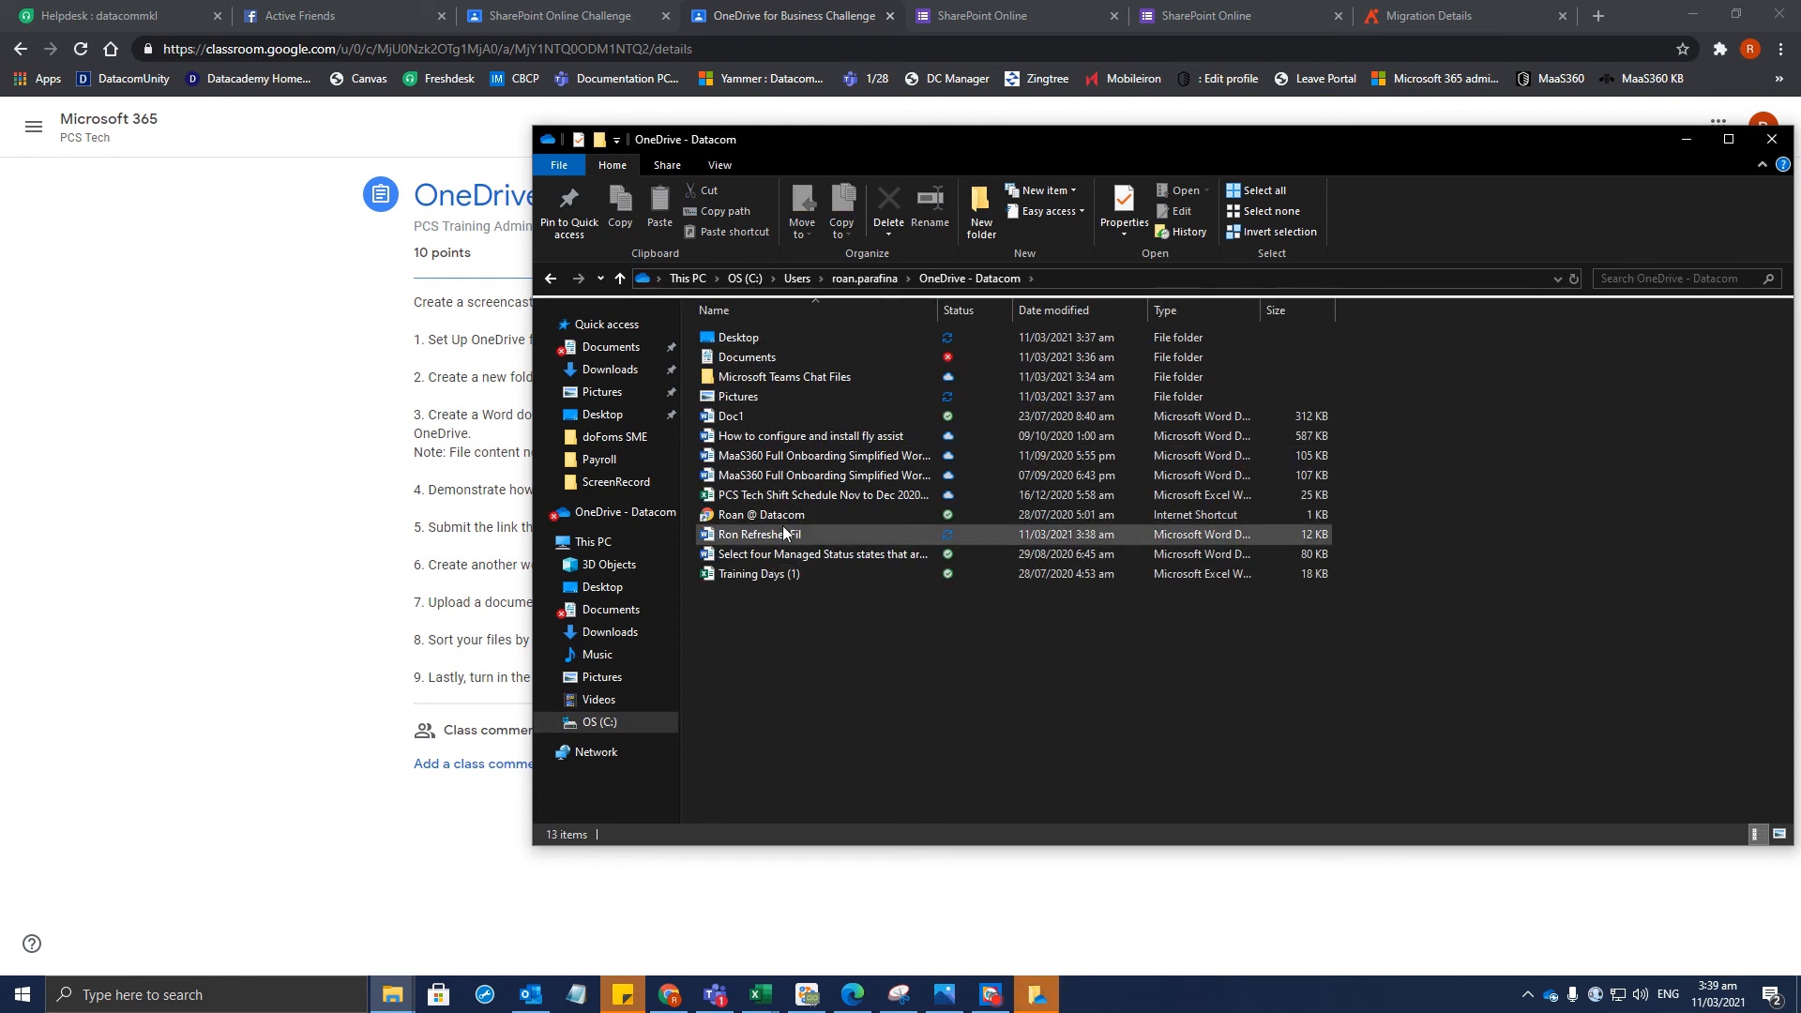
Cut the Ron Refresher Fil document in OneDrive - Datacom for moving
click(784, 533)
right_click(779, 531)
click(824, 652)
click(779, 536)
right_click(778, 534)
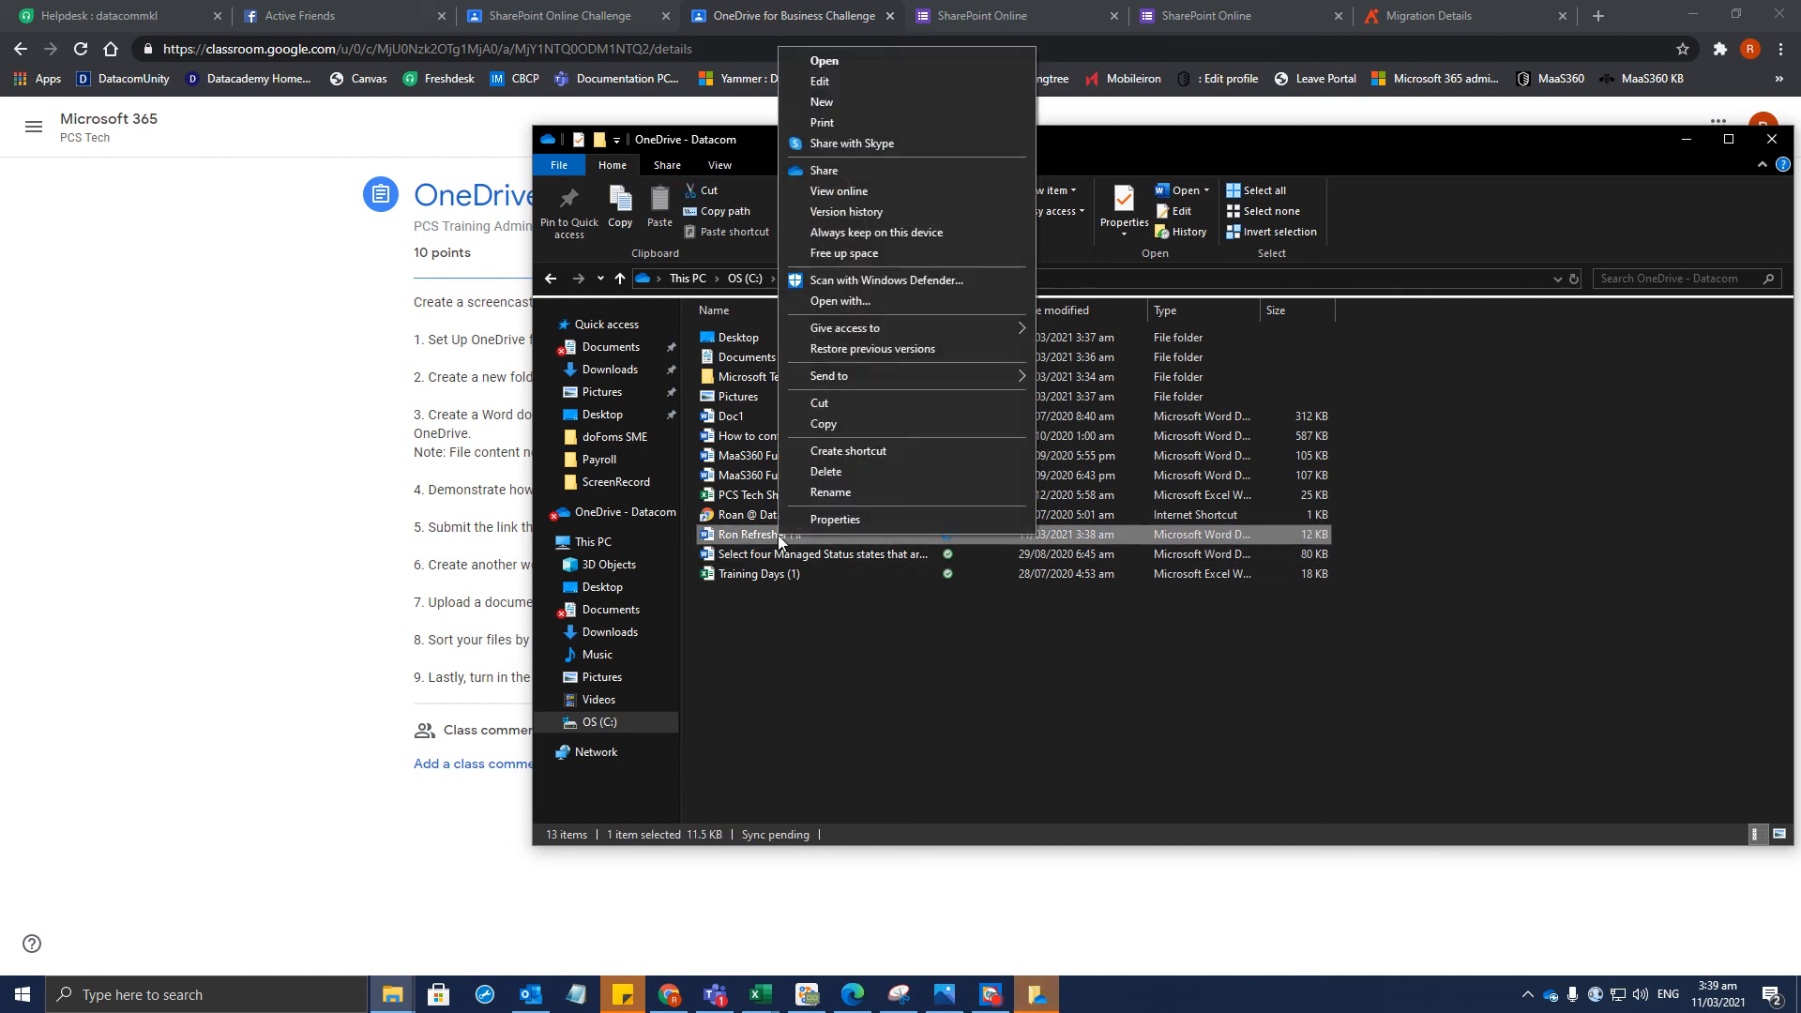
click(846, 407)
Open the personal OneDrive folder under the user profile
click(549, 722)
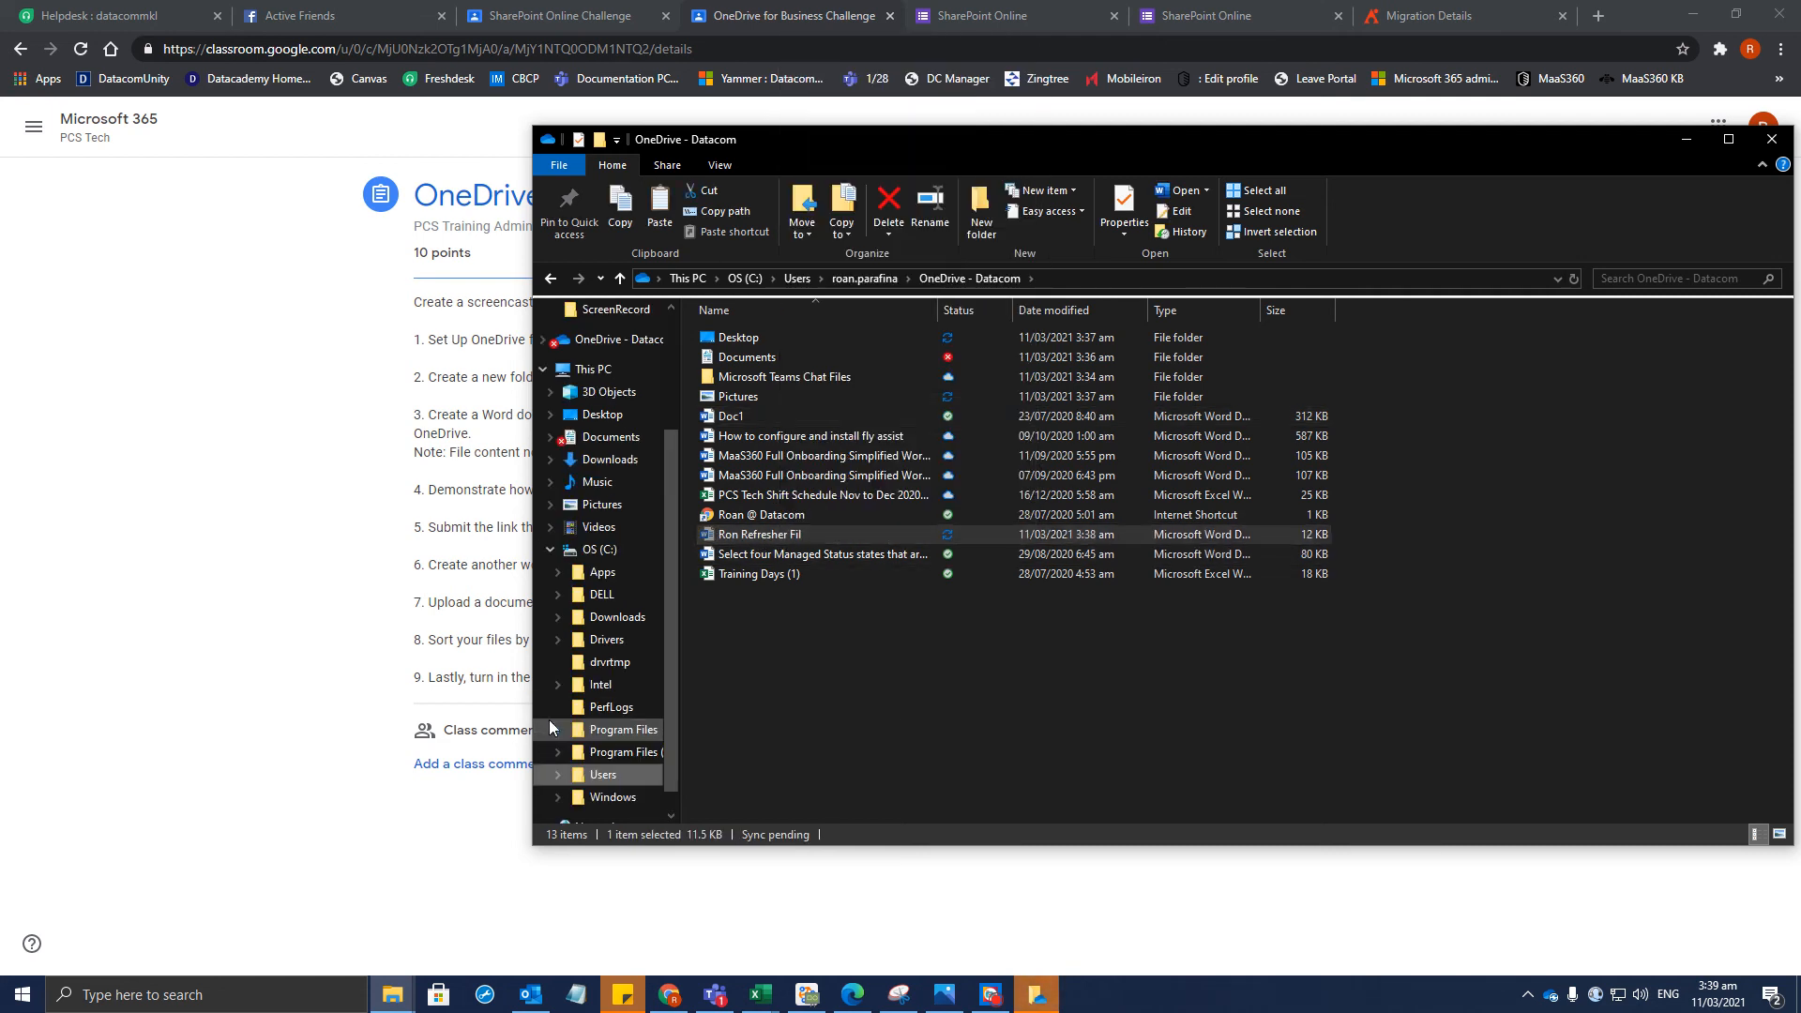
scroll(609, 638, down, 1)
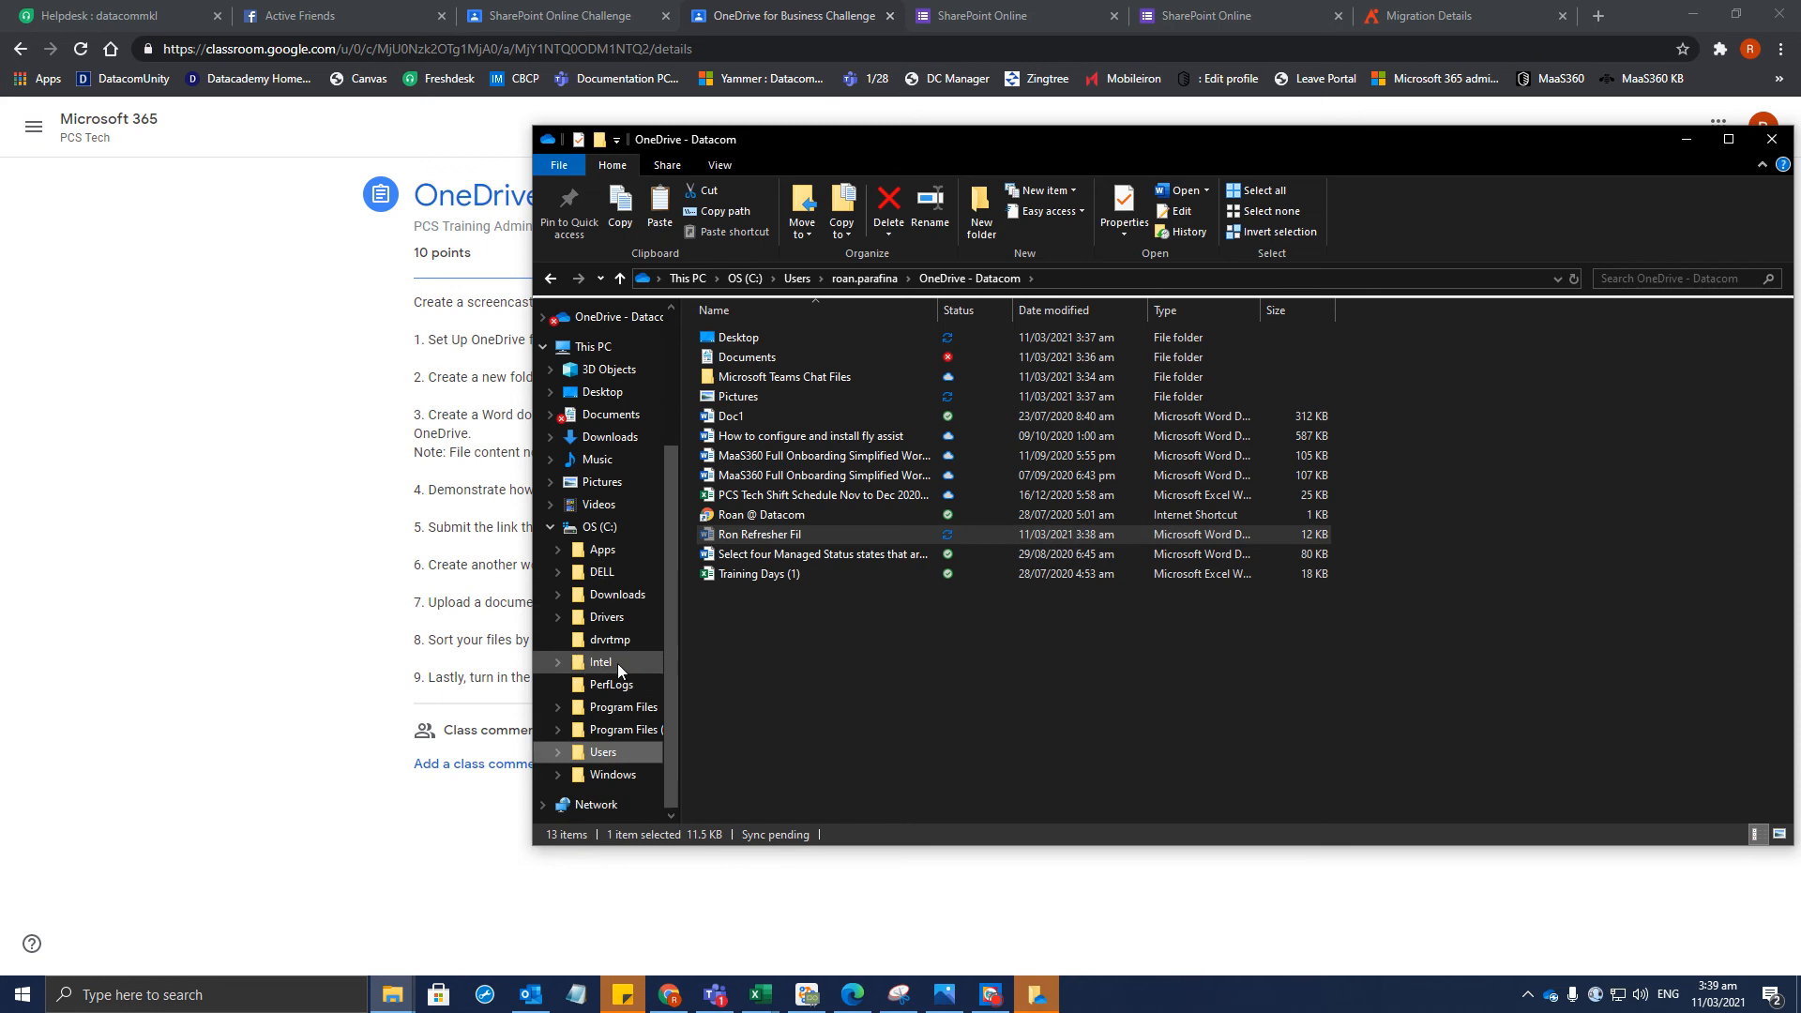
click(871, 280)
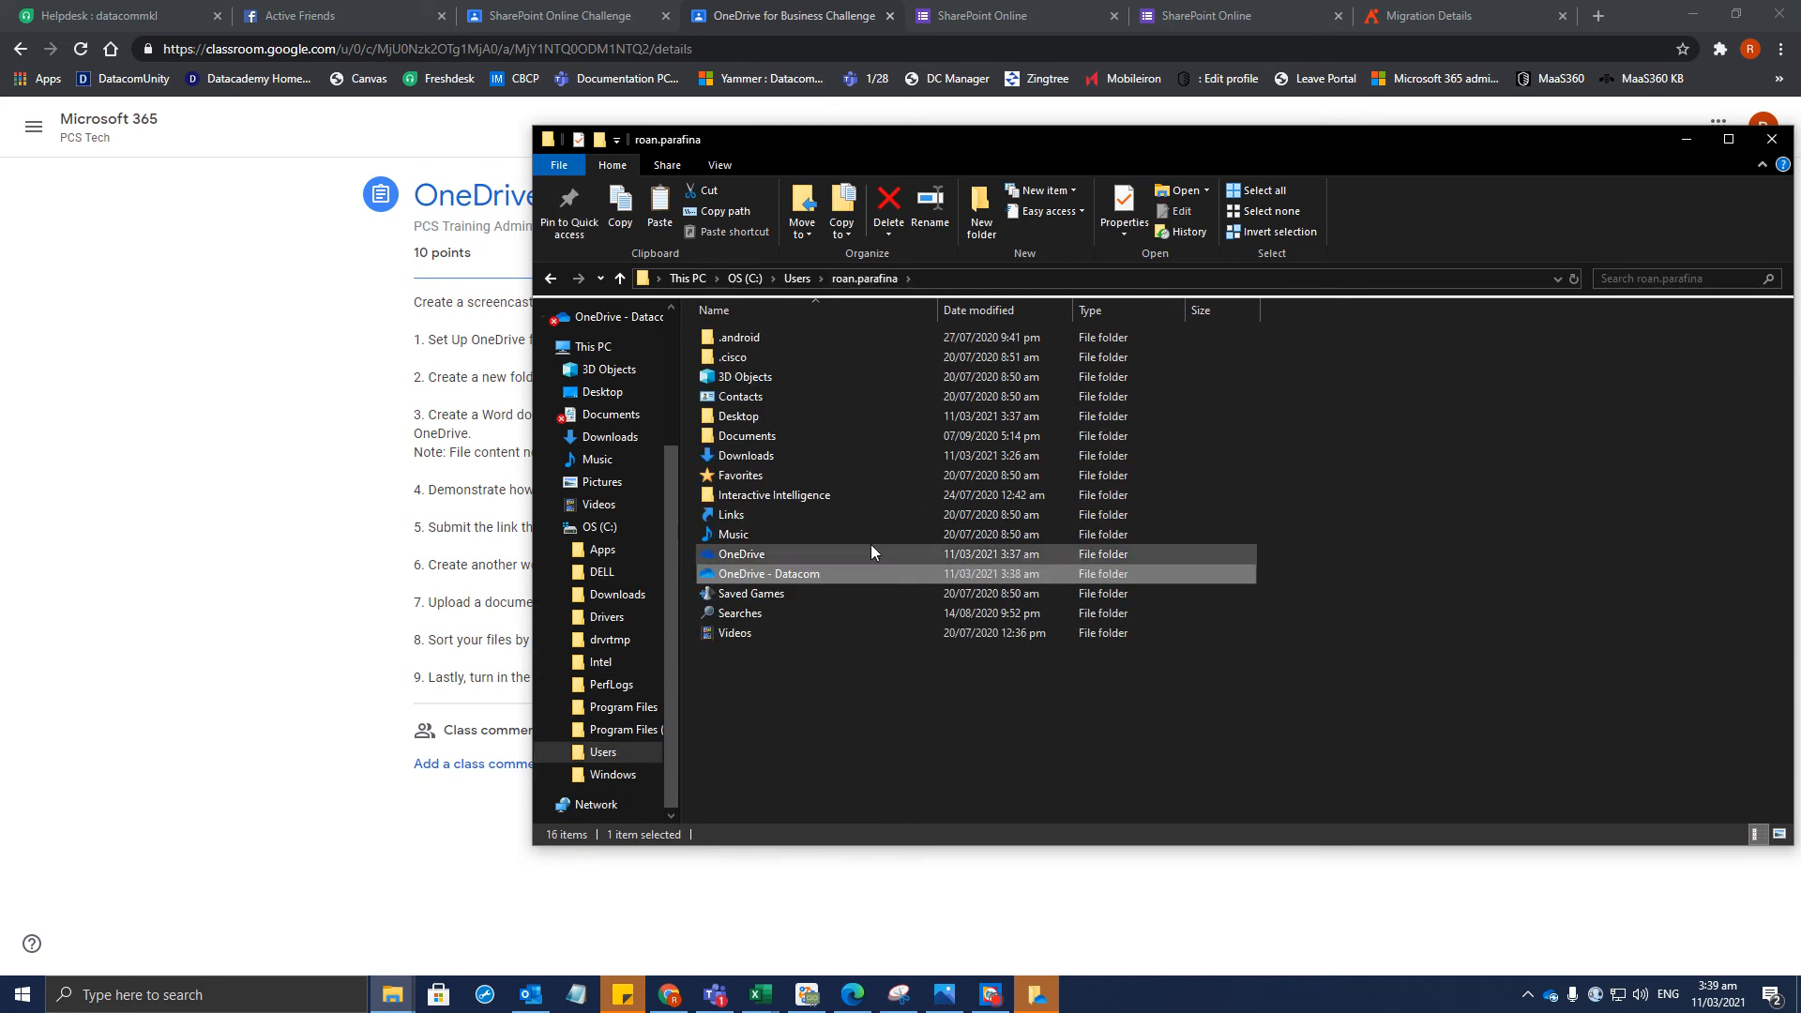
click(764, 554)
double_click(764, 554)
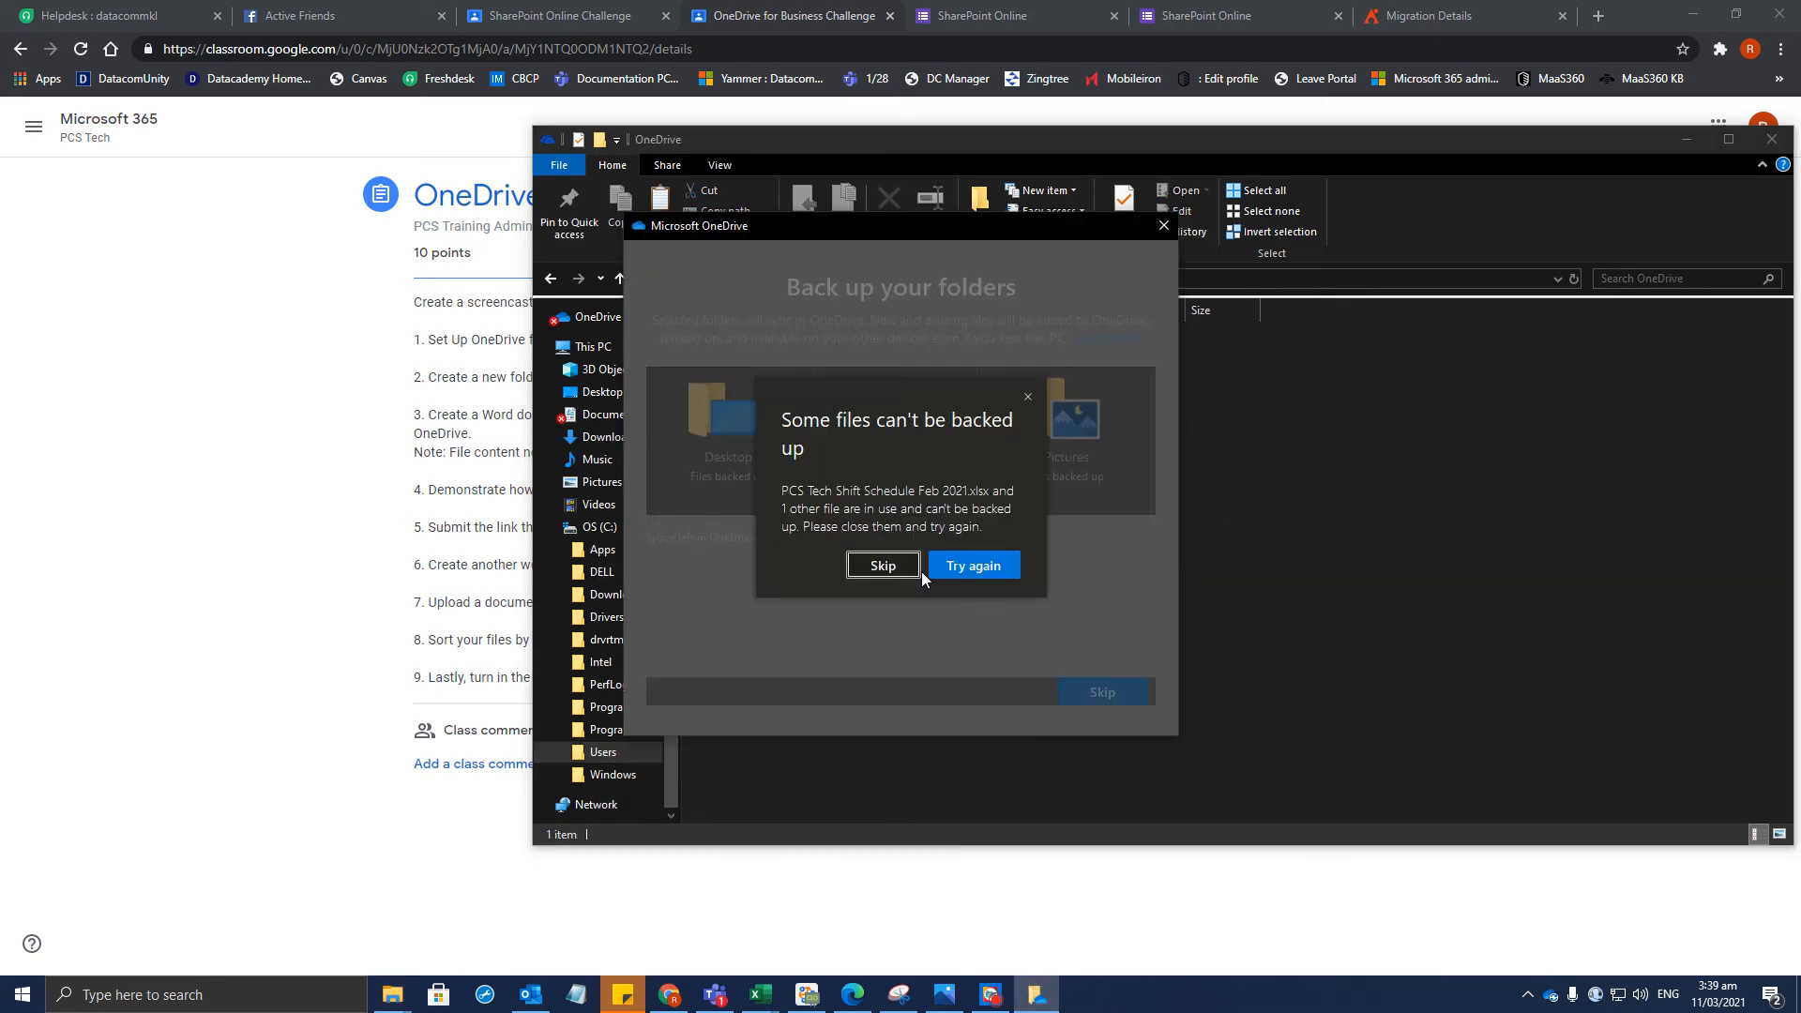
Skip backing up the in-use files and step through the OneDrive introduction
click(881, 566)
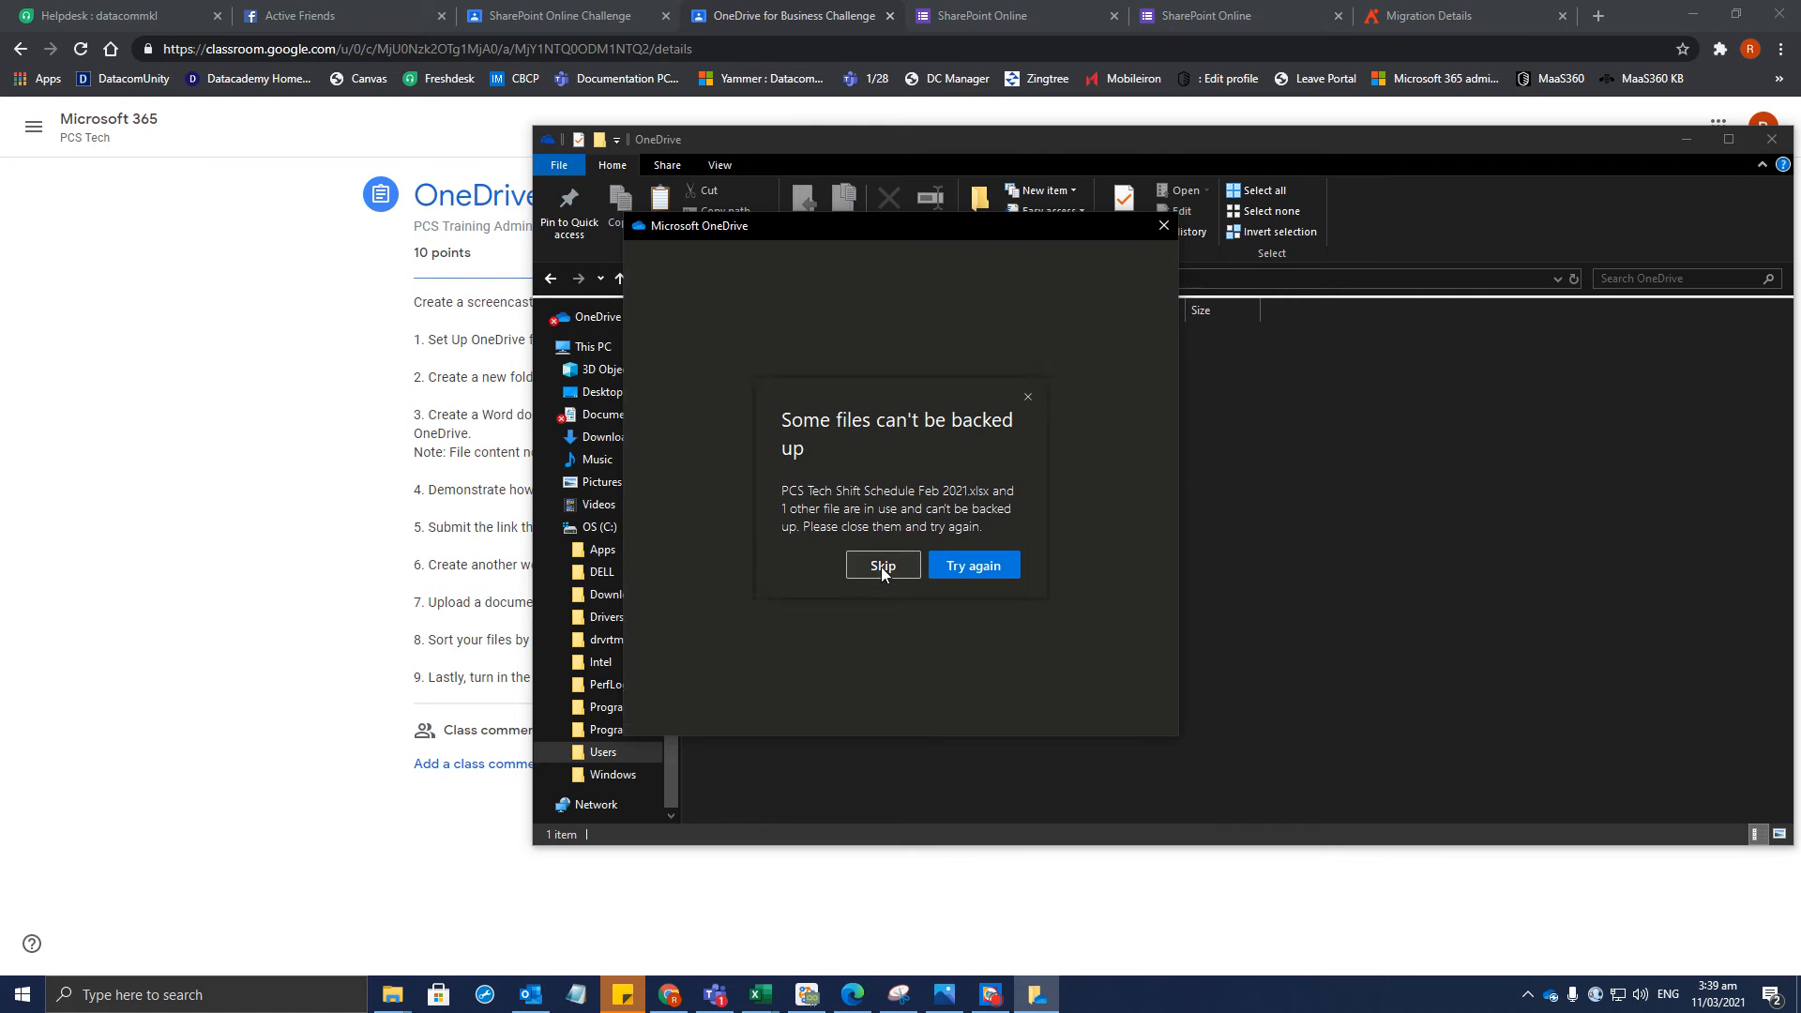
click(1086, 696)
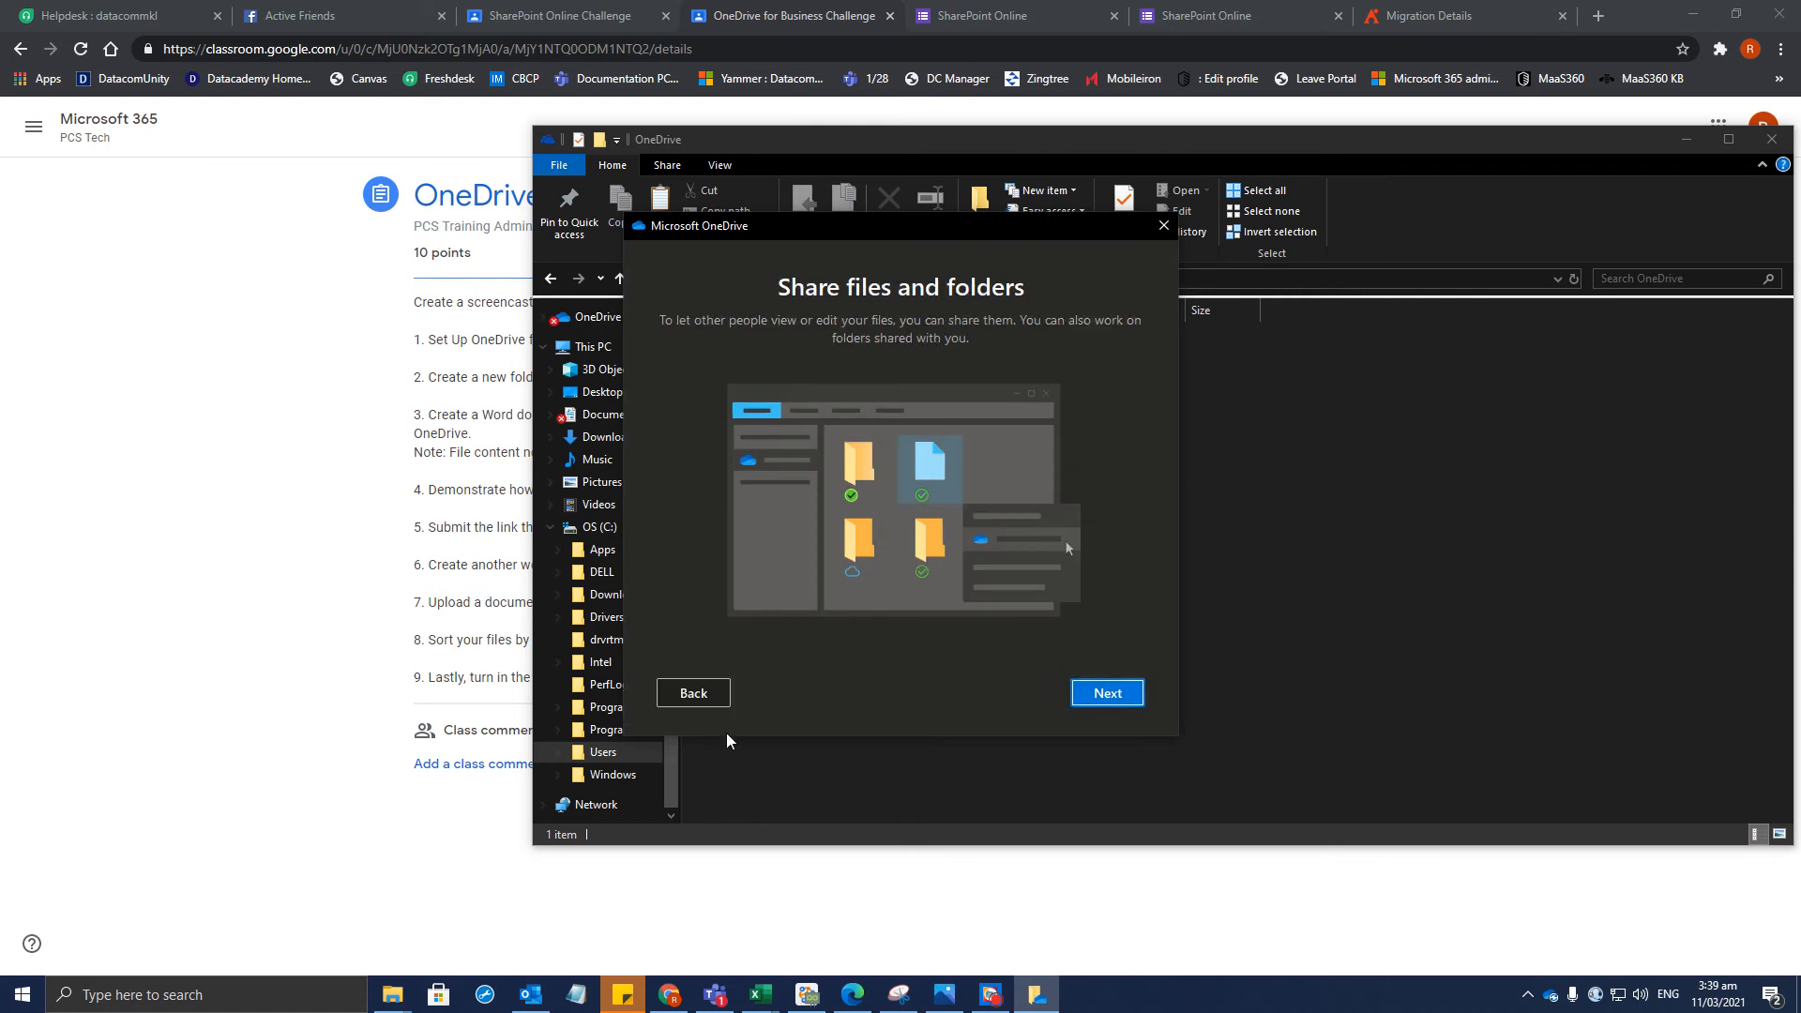
click(677, 694)
click(1124, 689)
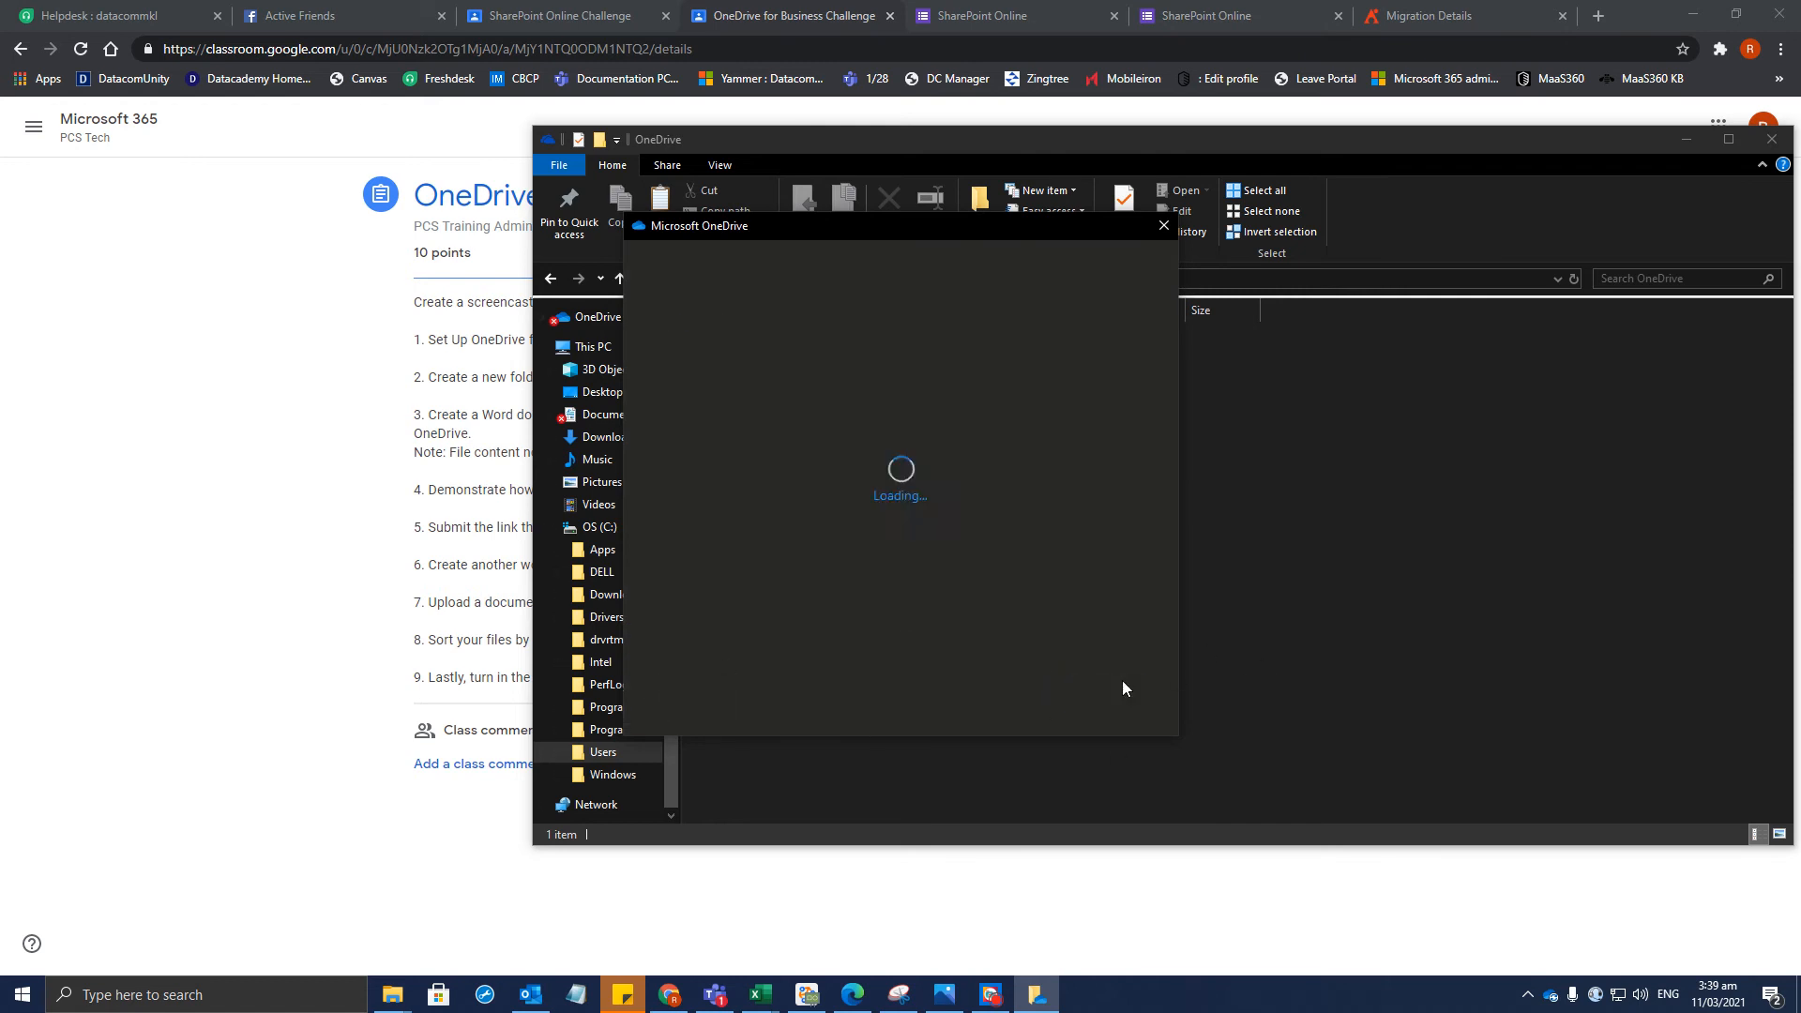
click(694, 693)
Close the OneDrive introduction and check the Classroom assignment before returning to Explorer
click(1164, 225)
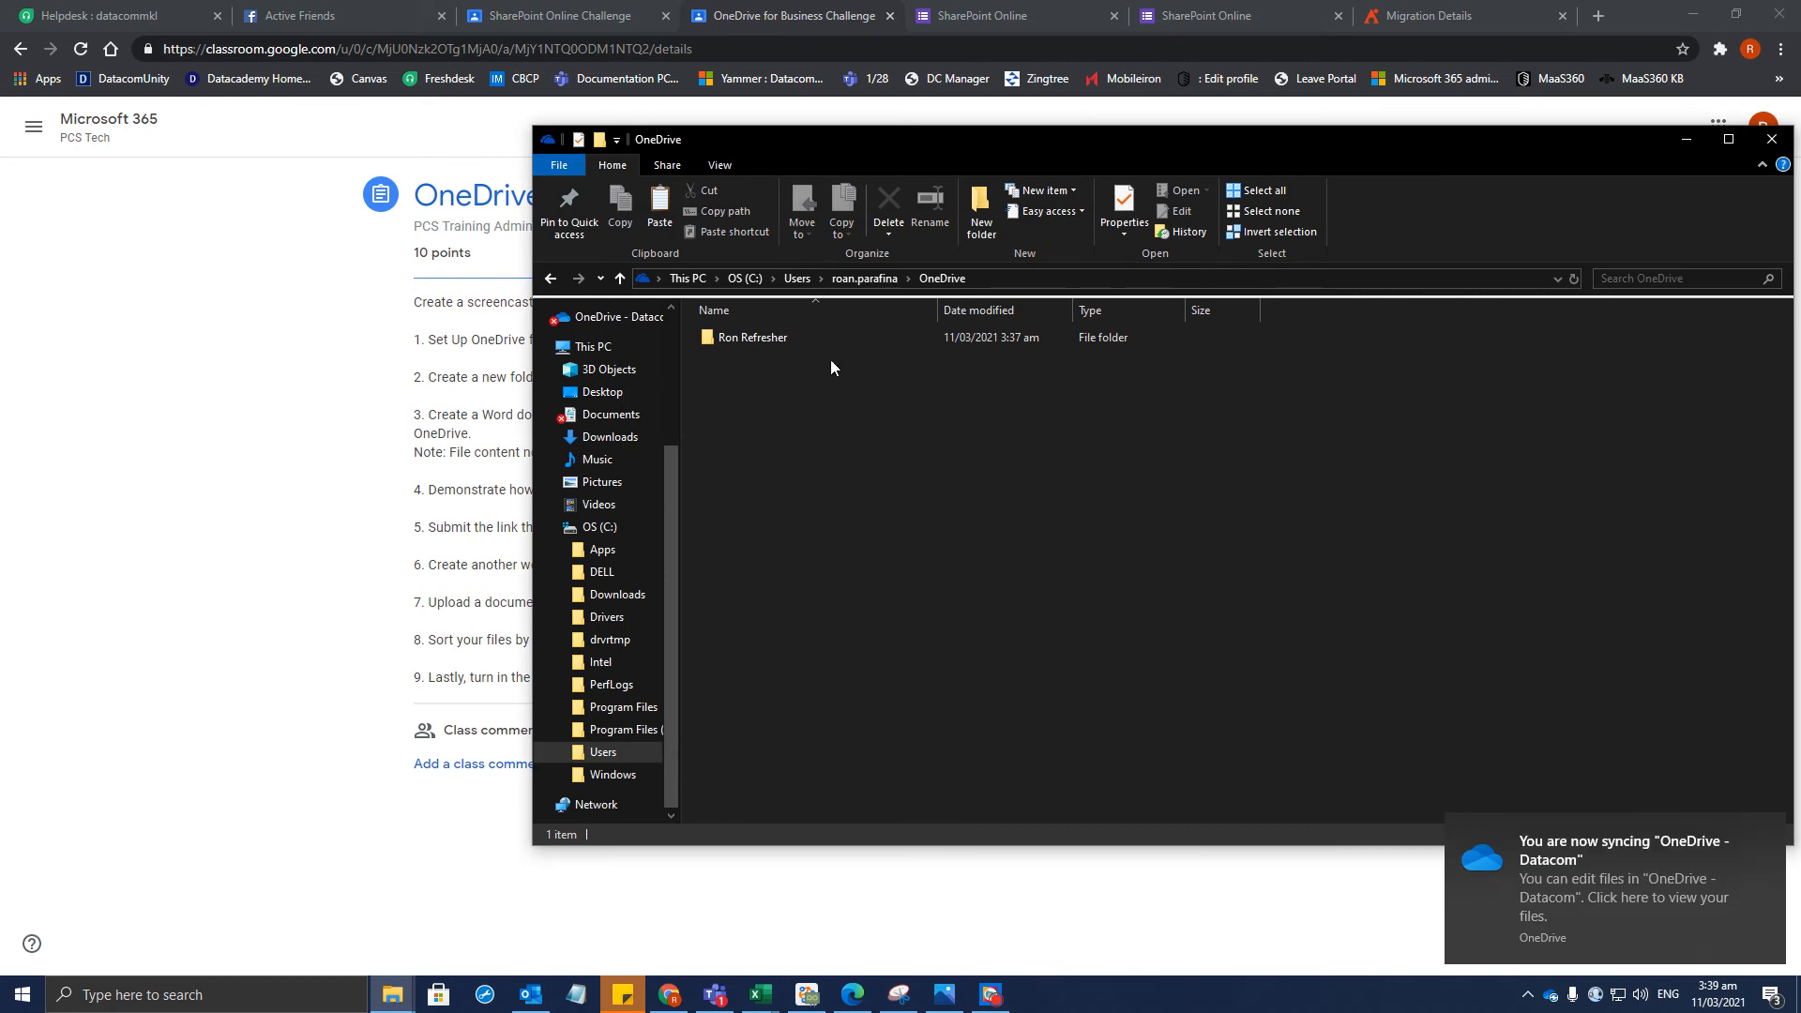
click(222, 537)
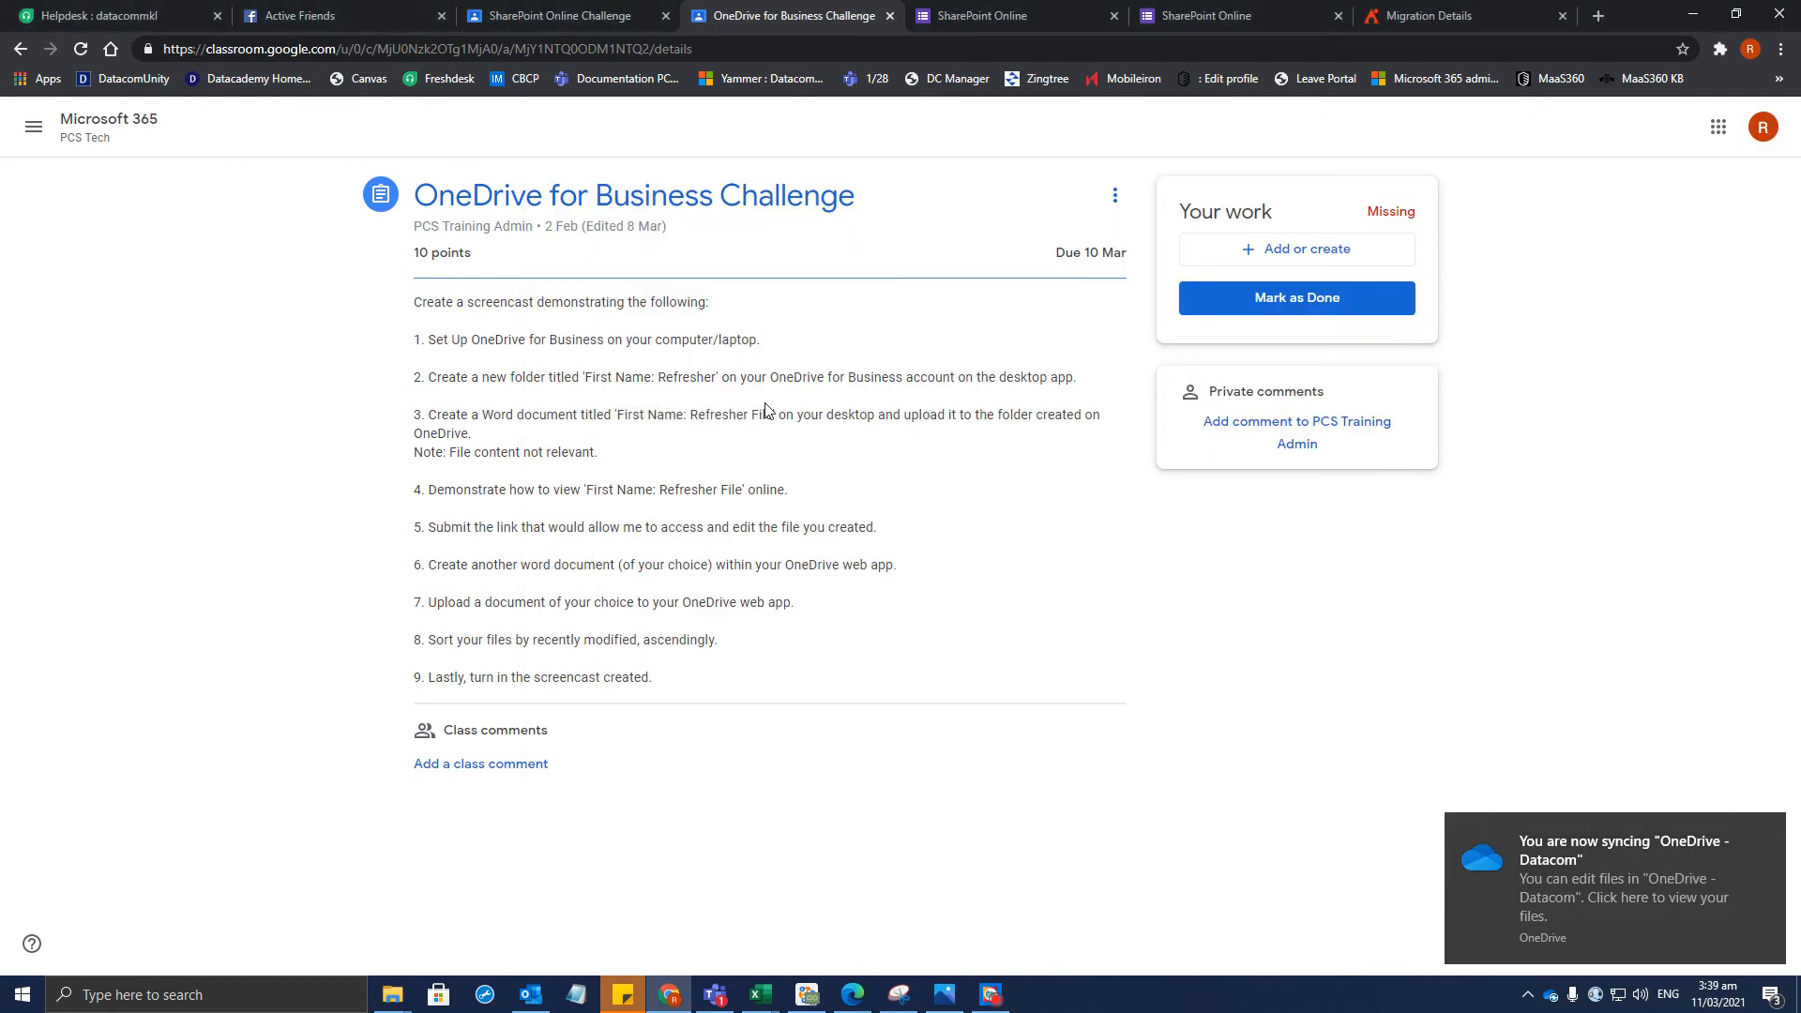
key(alt+Tab)
Paste the cut Word file into the personal OneDrive Ron Refresher folder
double_click(790, 339)
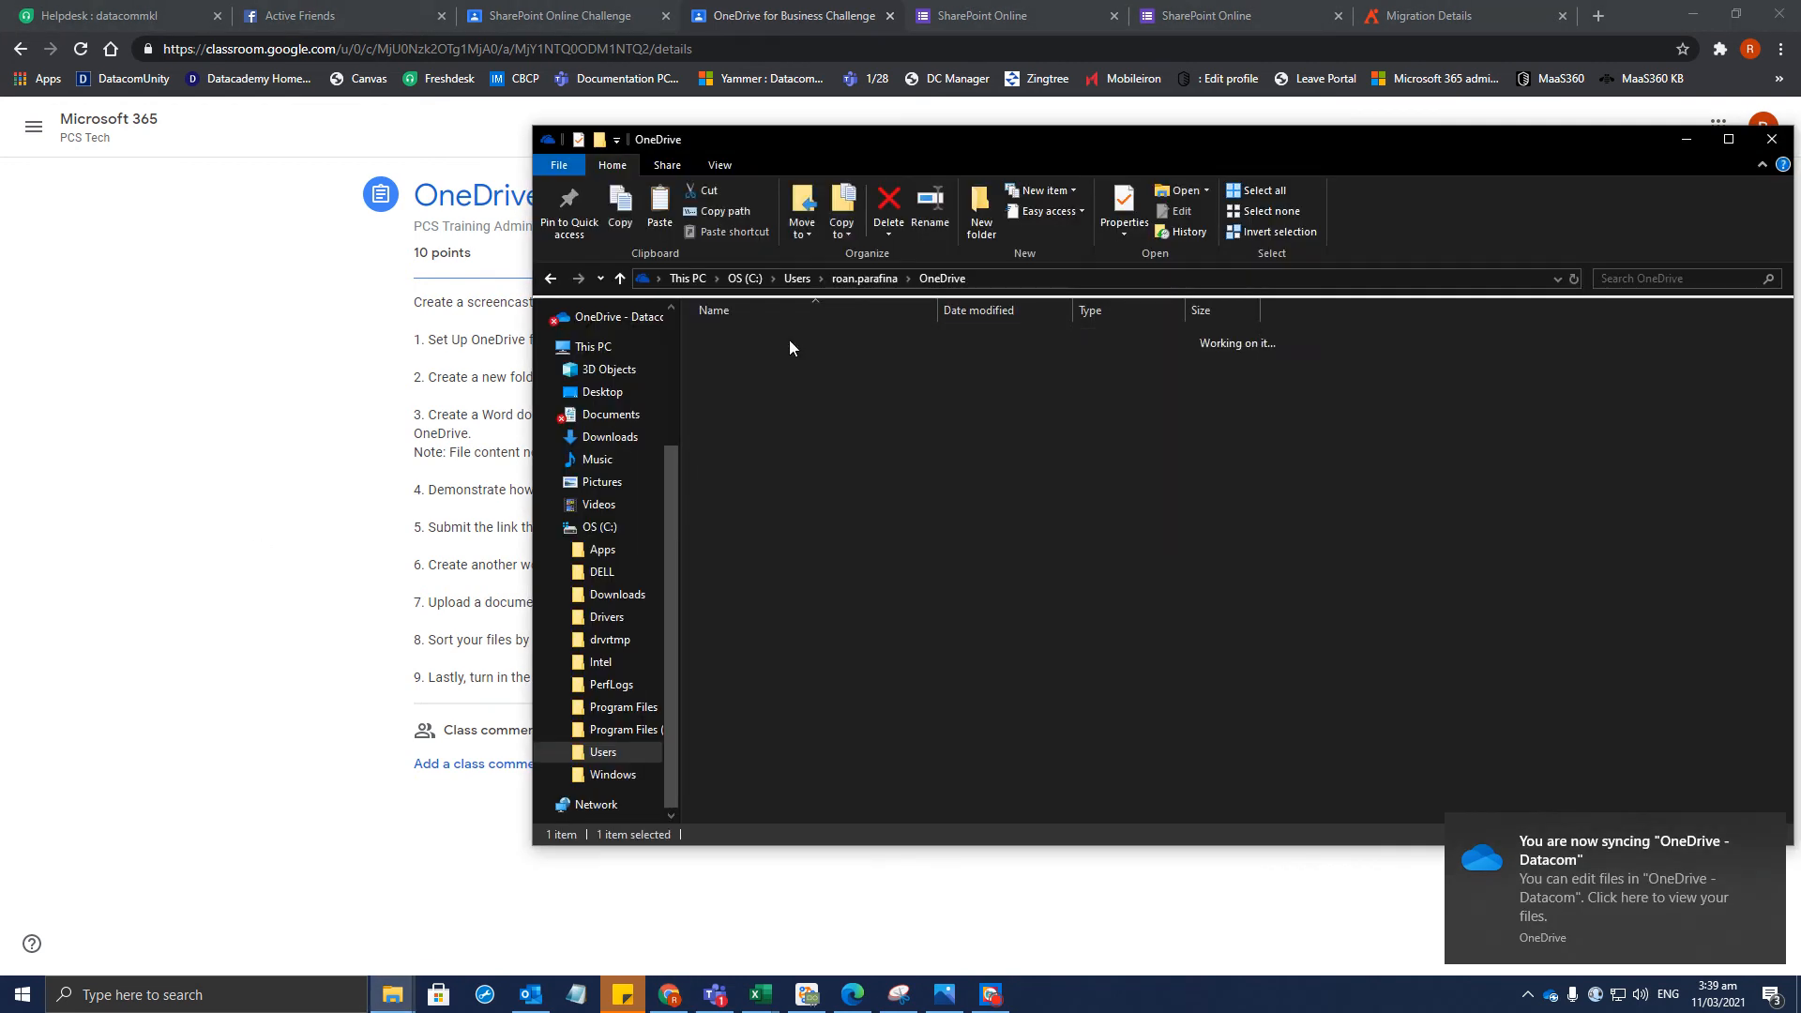
key(ctrl+v)
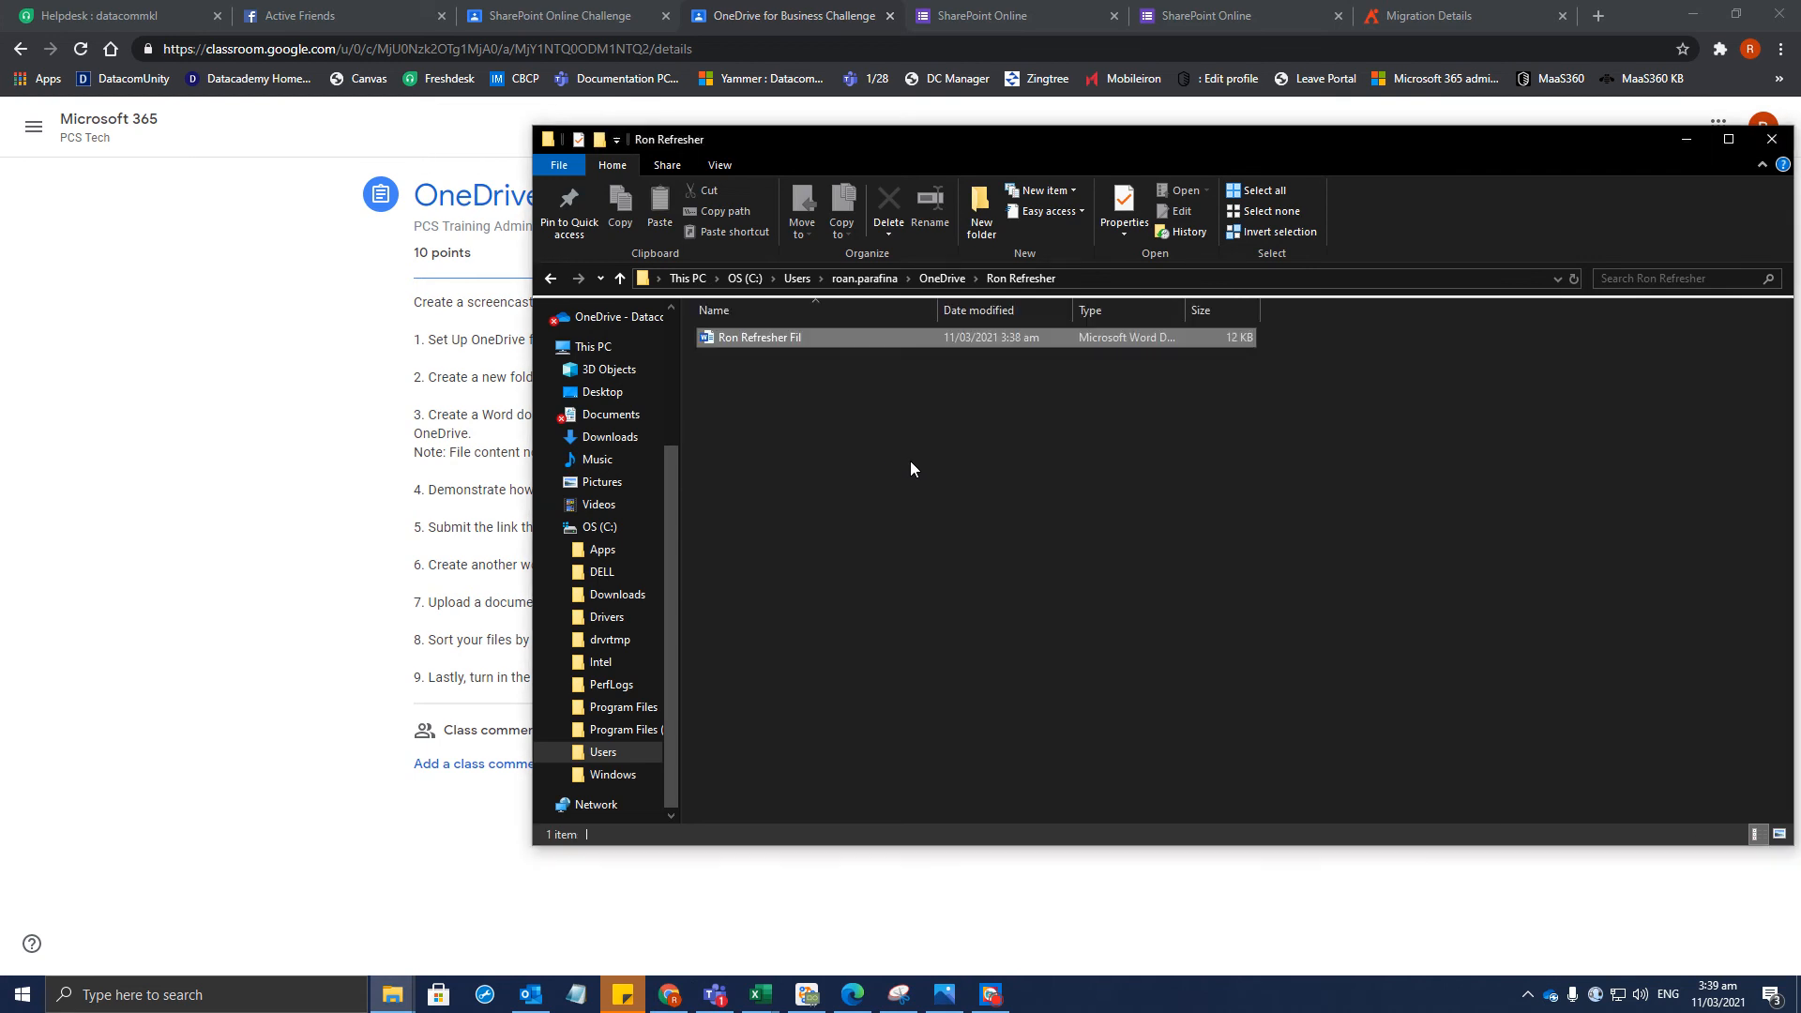
click(899, 449)
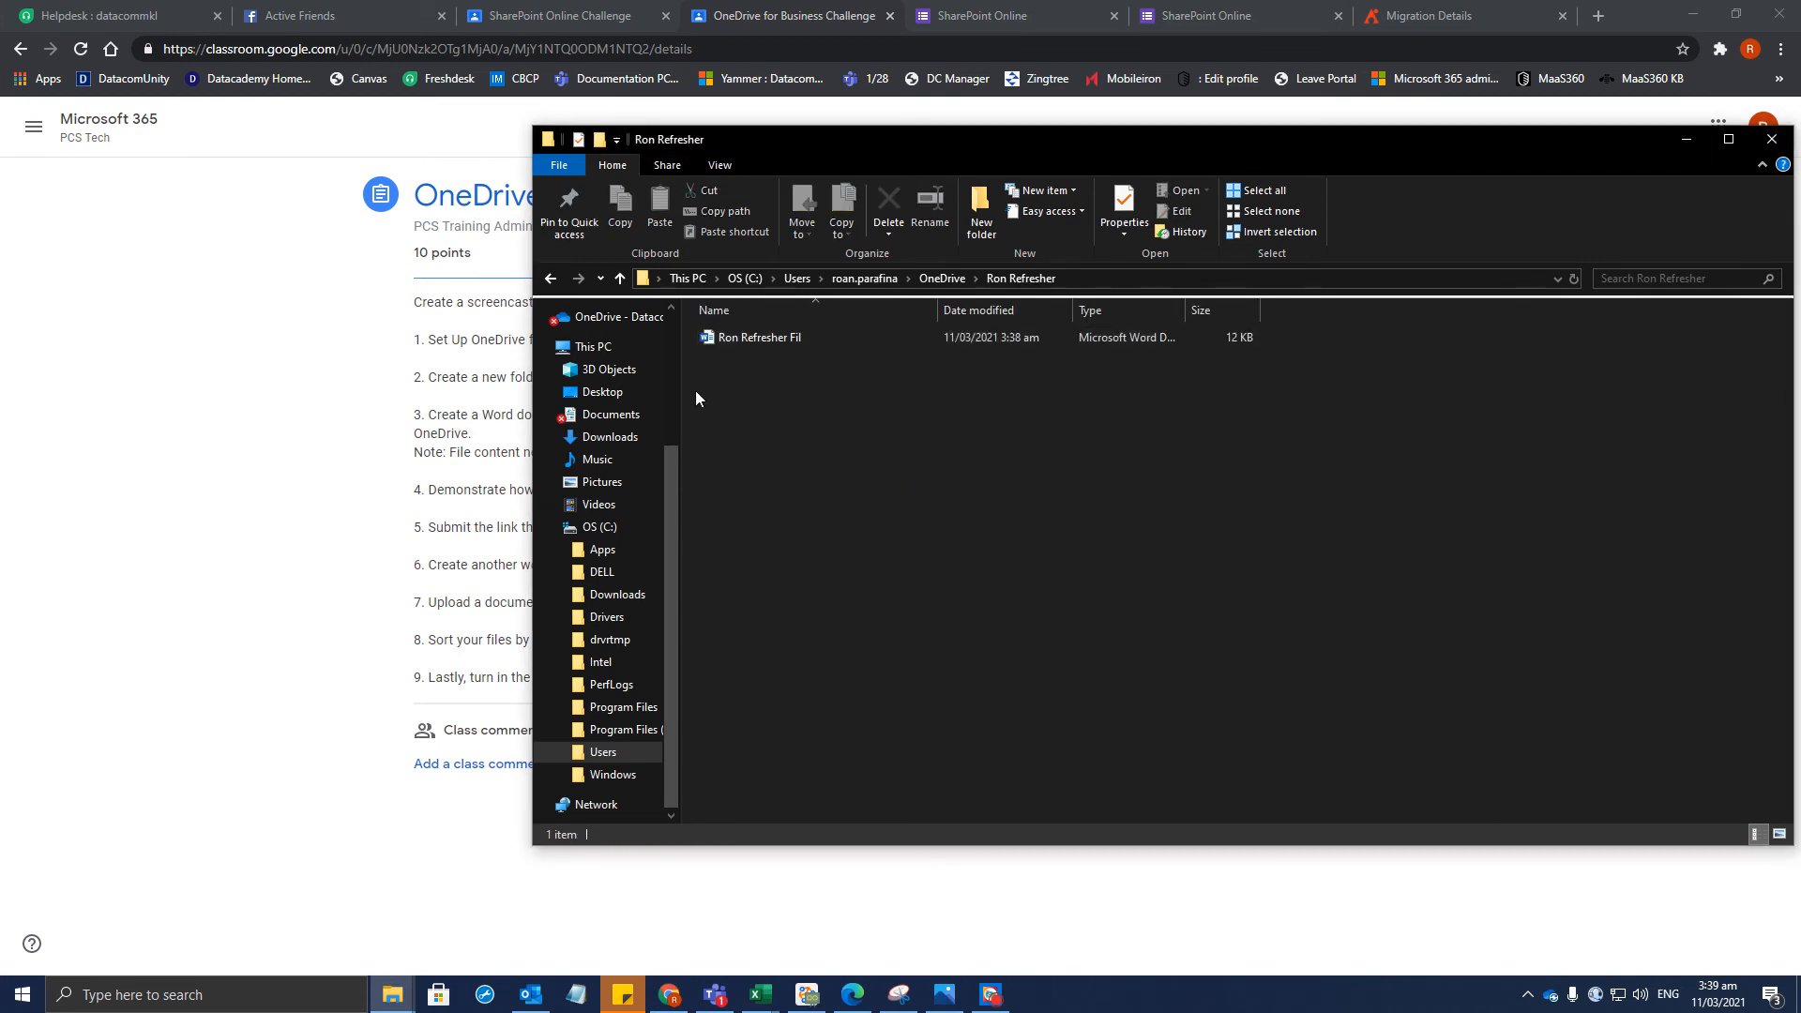
Navigate via C: > Users > profile back into the OneDrive folder
click(857, 278)
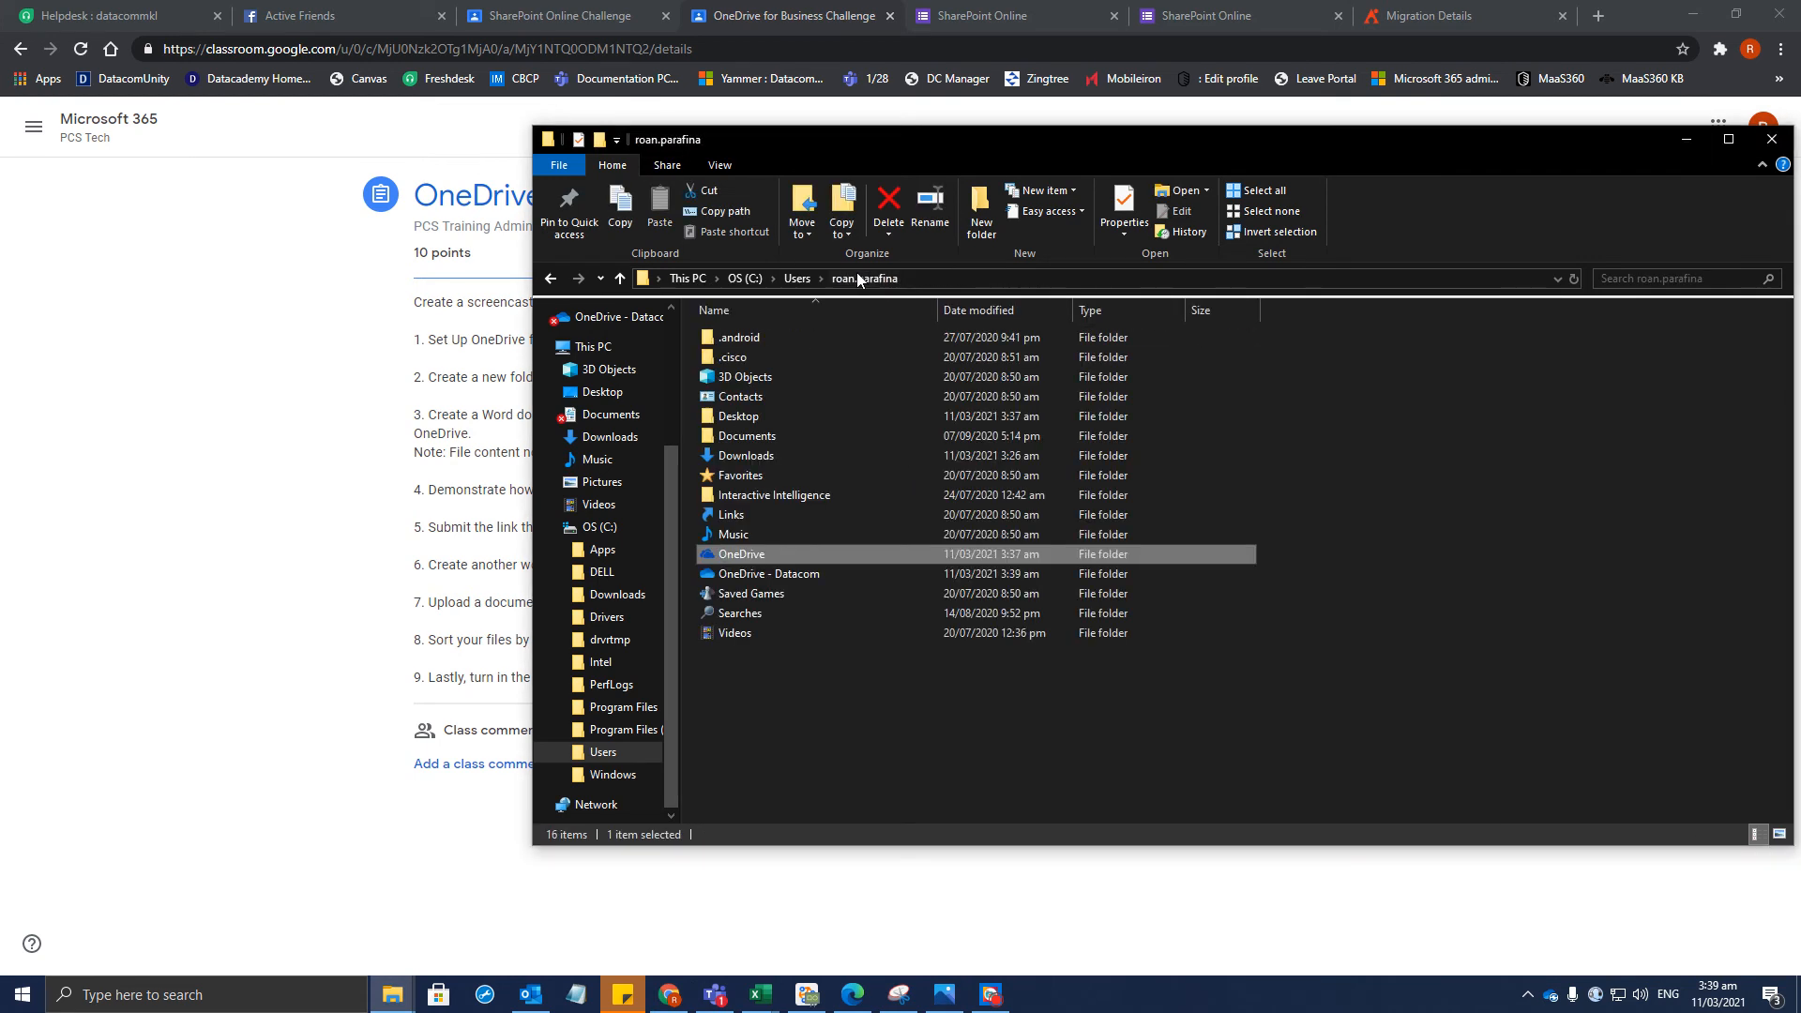
double_click(775, 553)
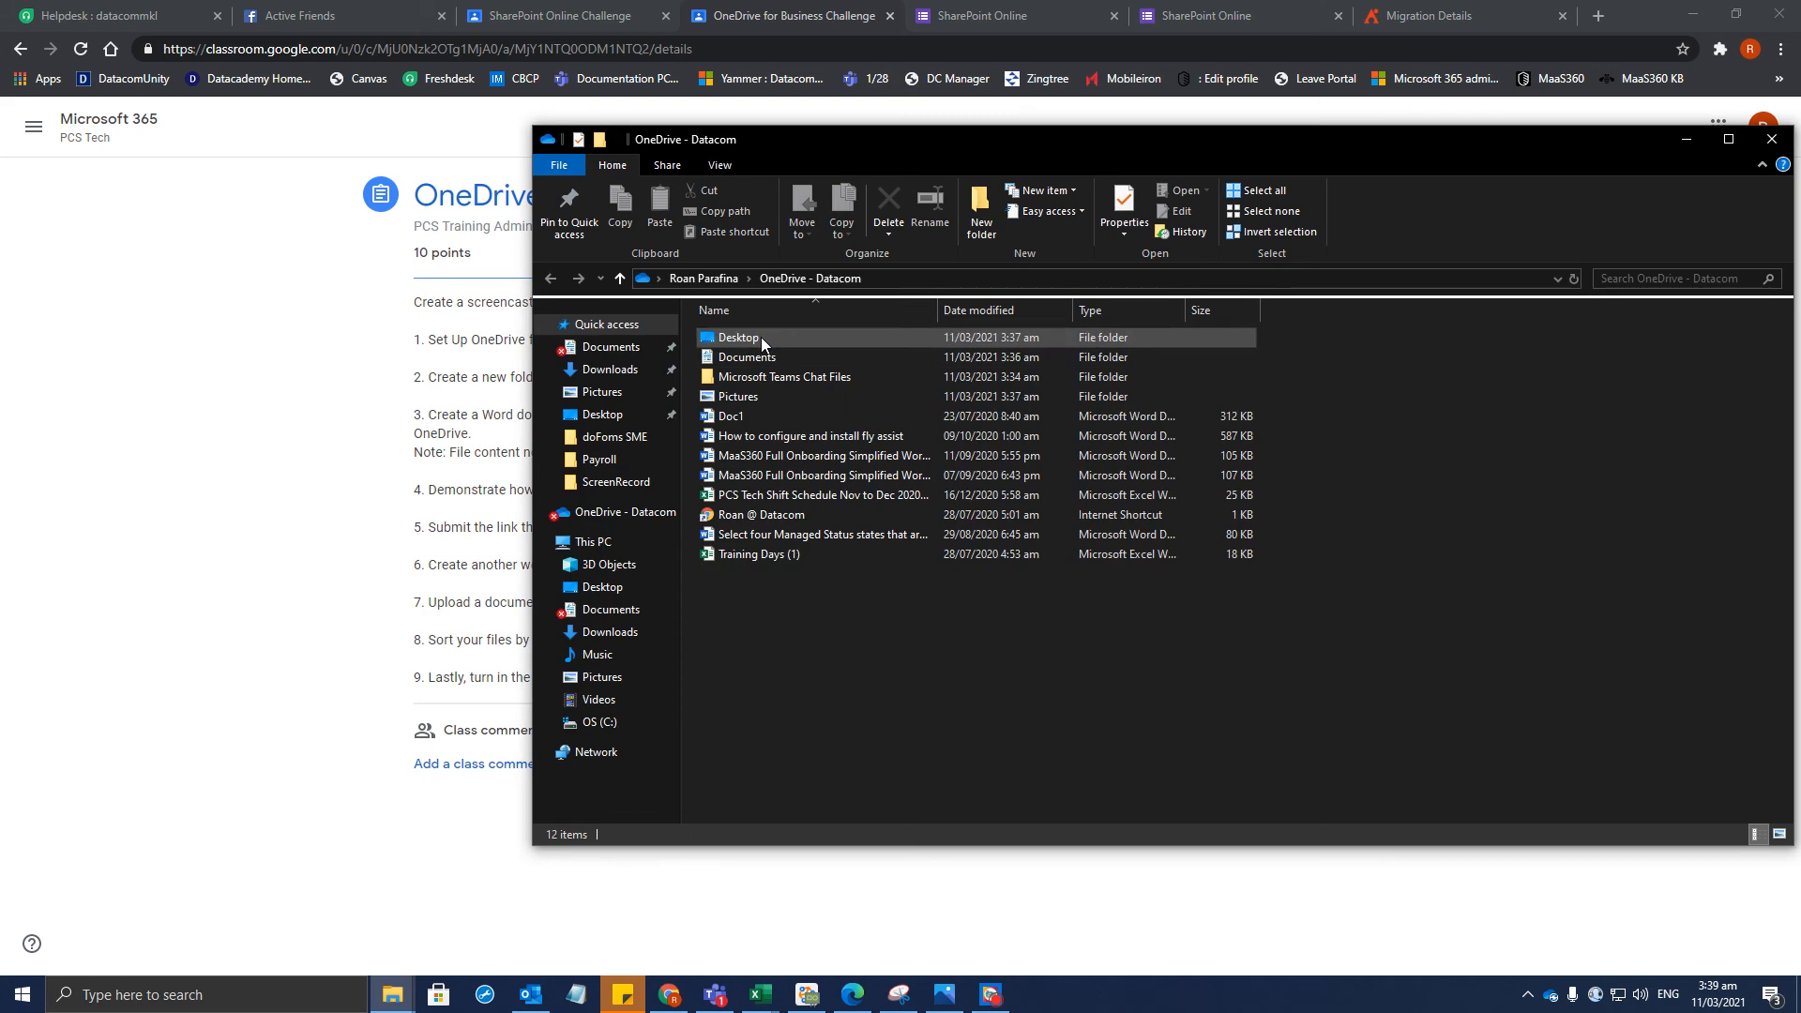
click(762, 337)
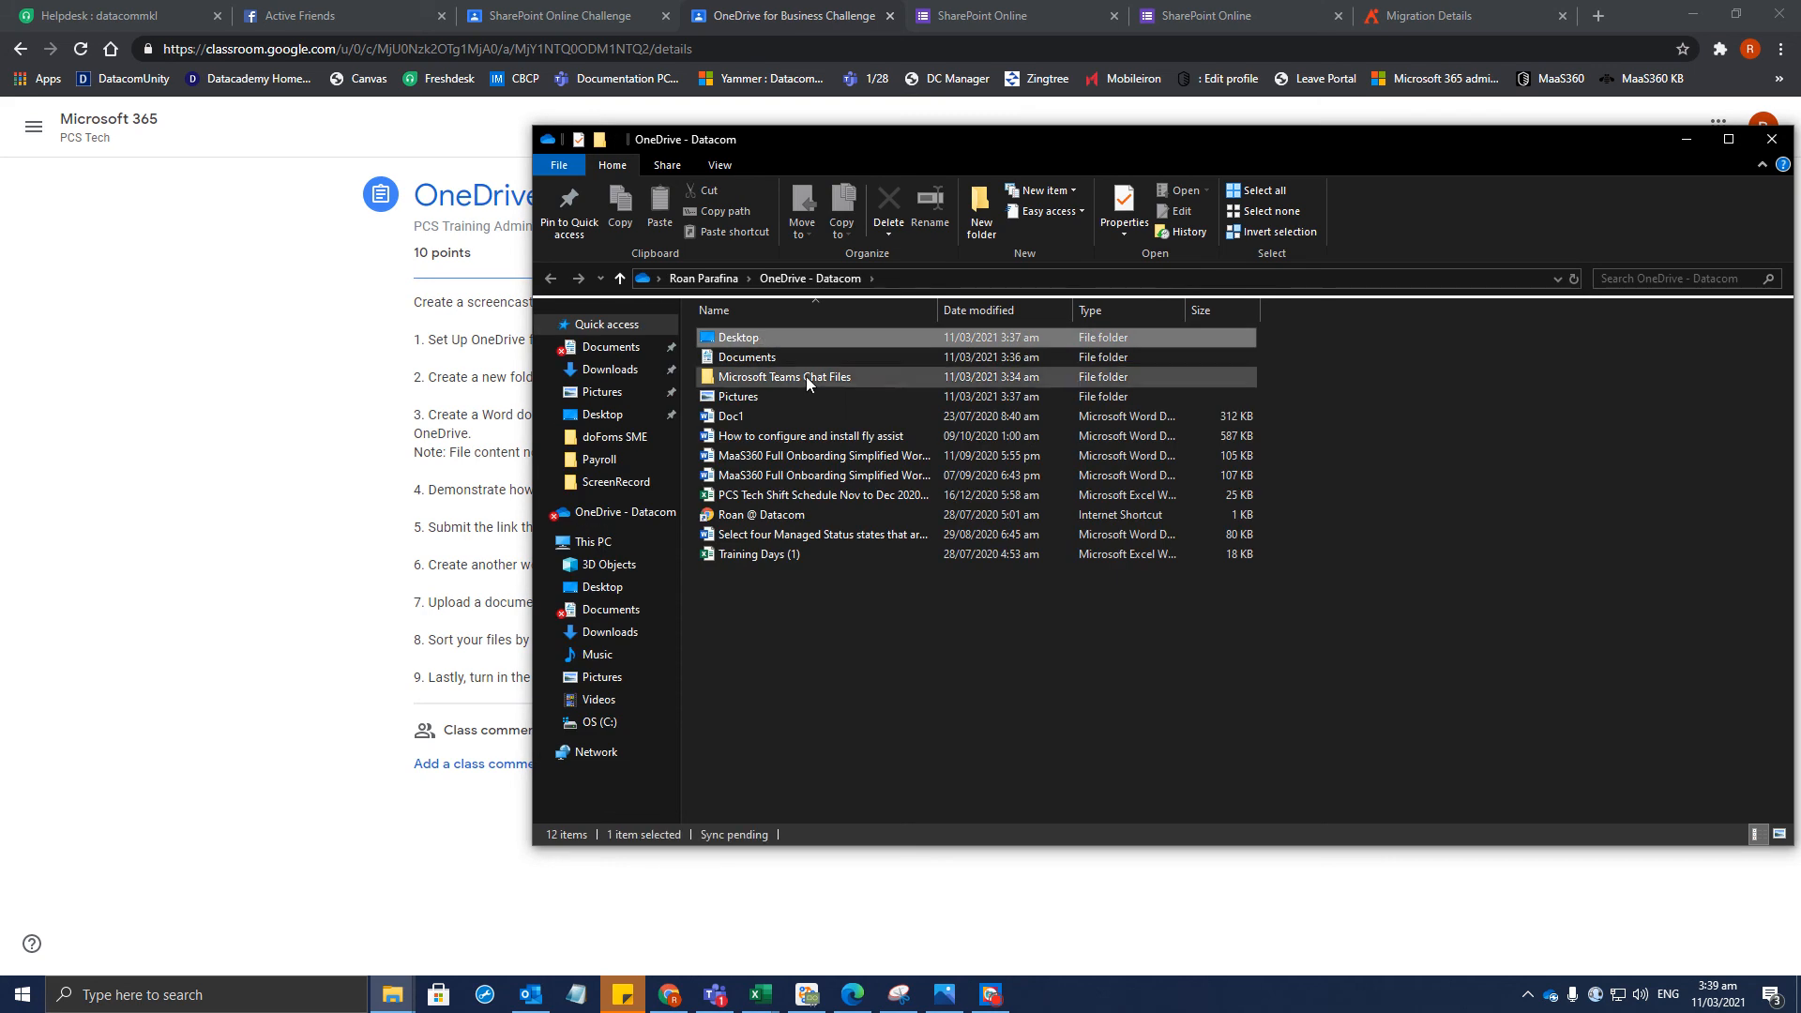
click(598, 722)
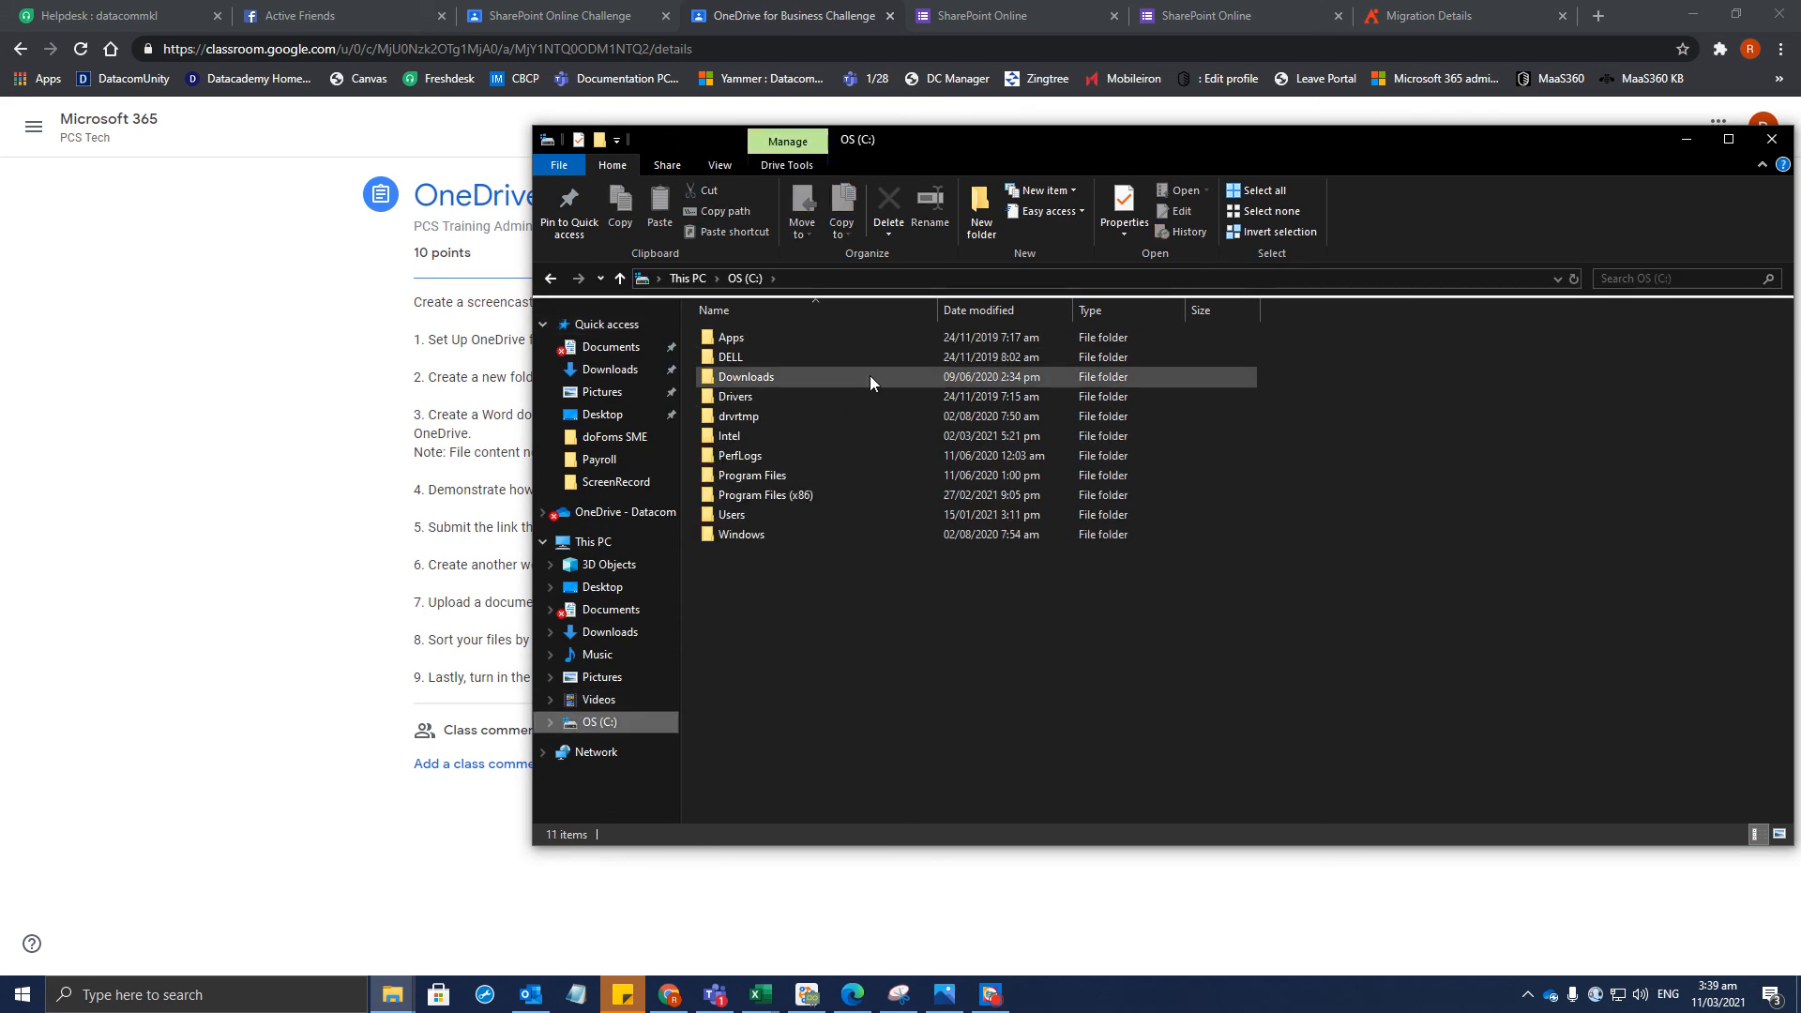
double_click(735, 518)
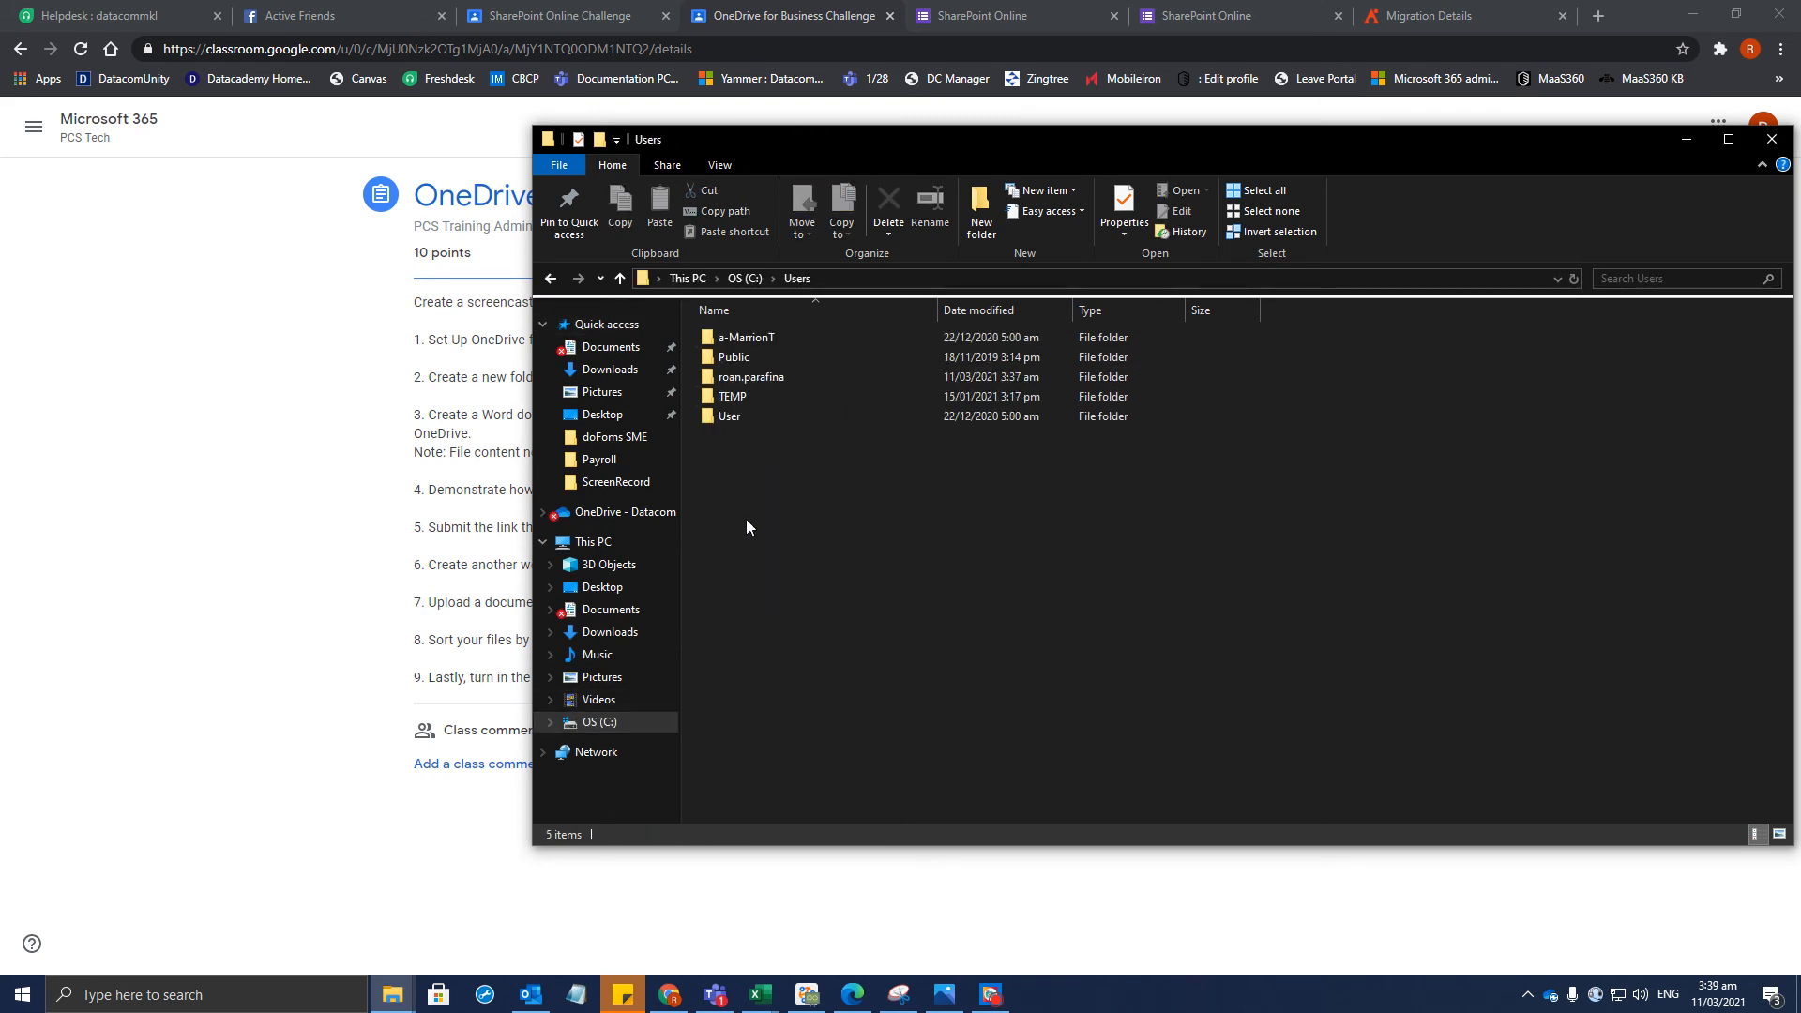
double_click(785, 375)
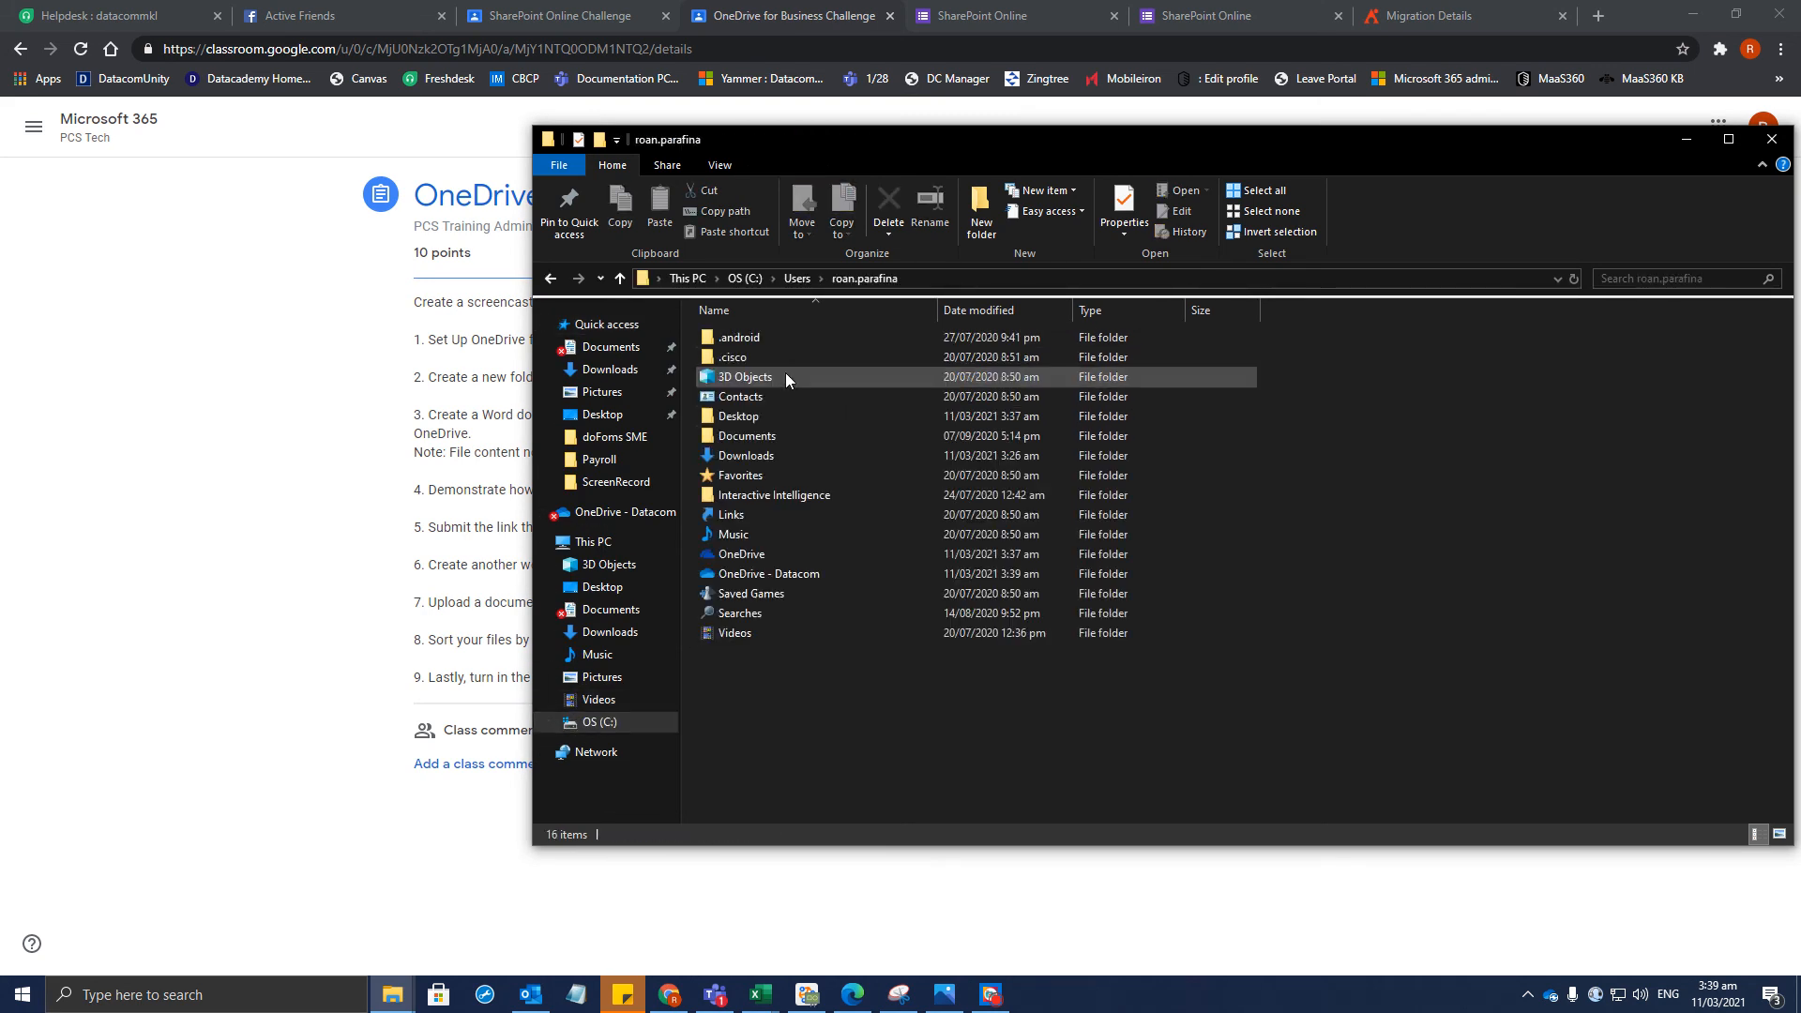
double_click(747, 555)
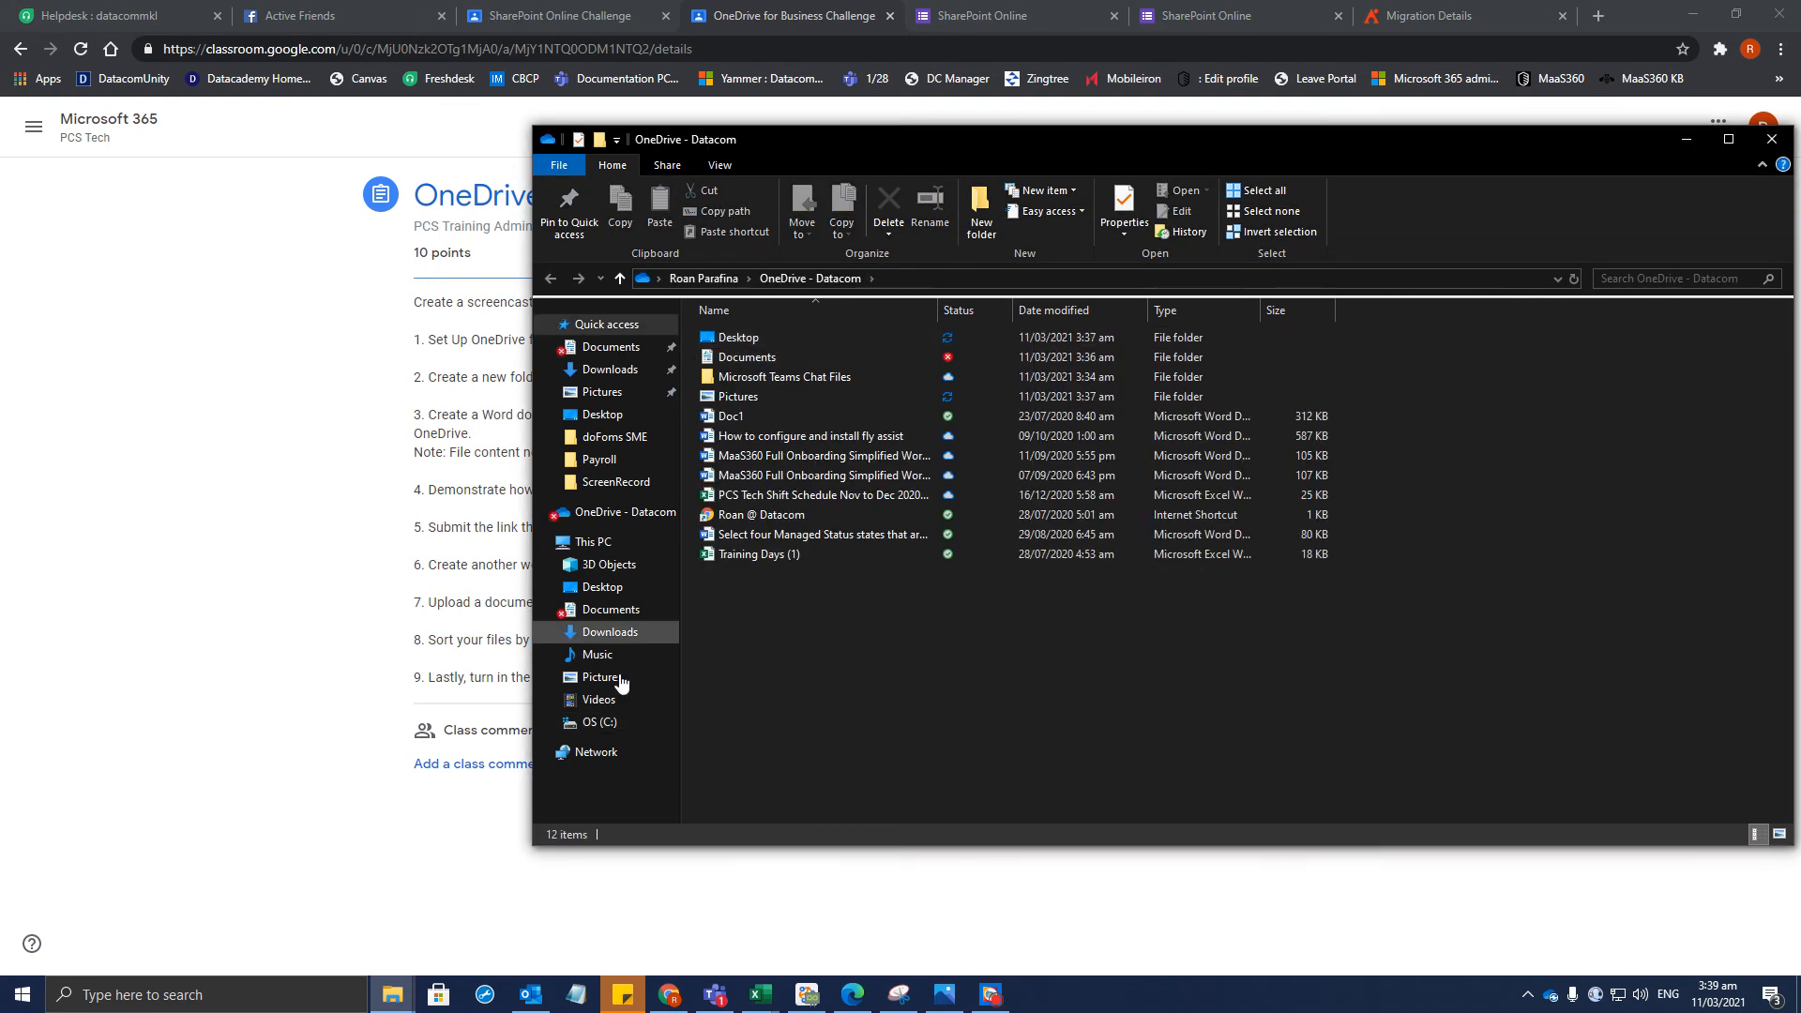
Compare the OneDrive - Datacom and OneDrive folders, then show the C: drive's top-level folders
click(702, 280)
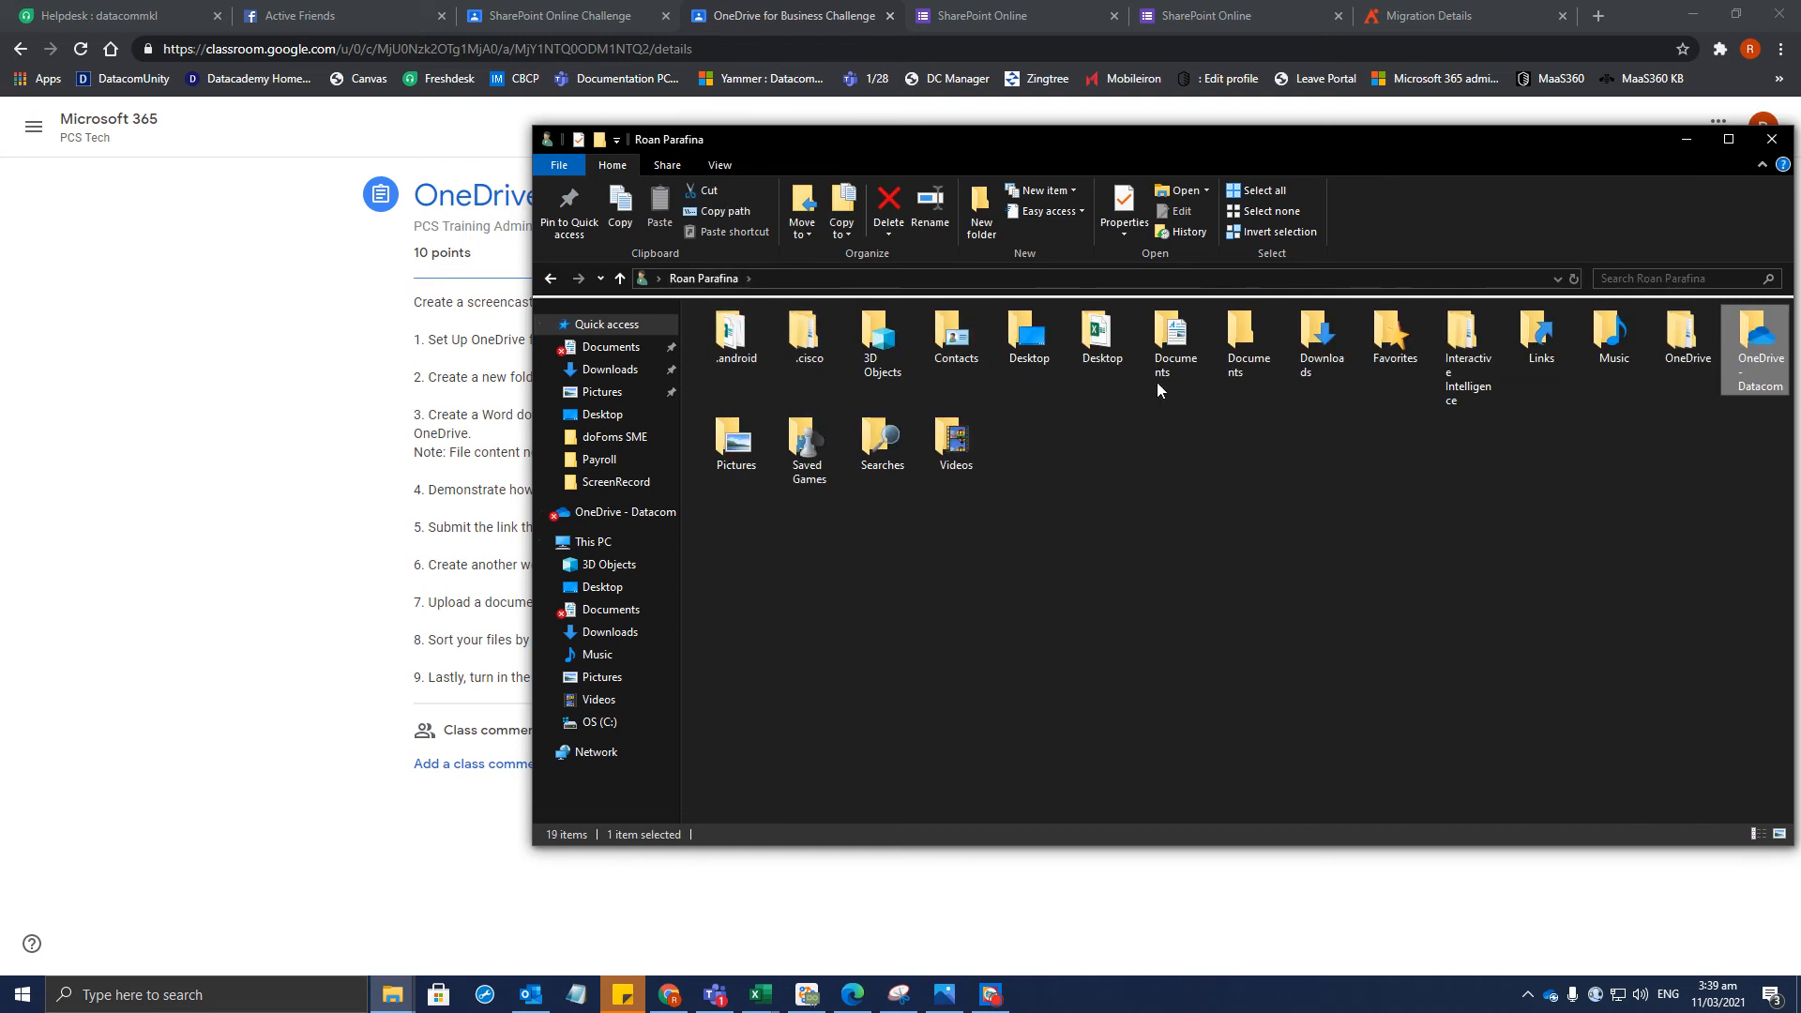
double_click(1678, 353)
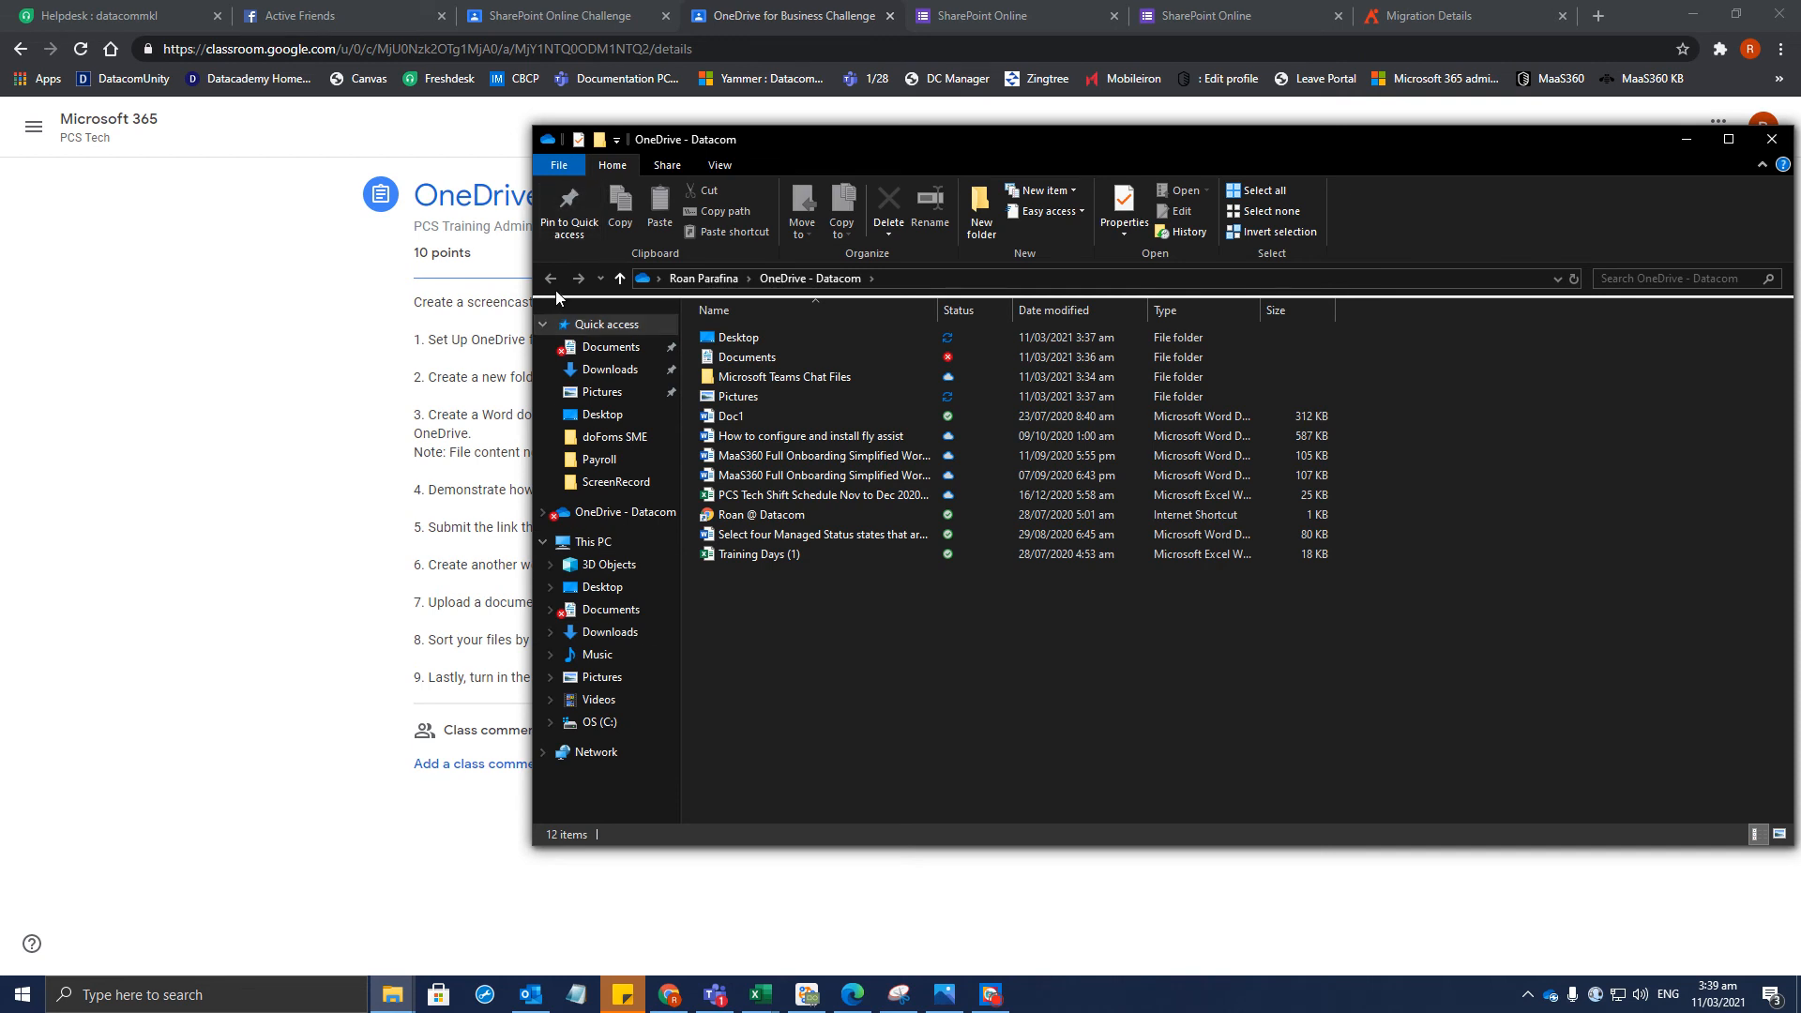
click(703, 281)
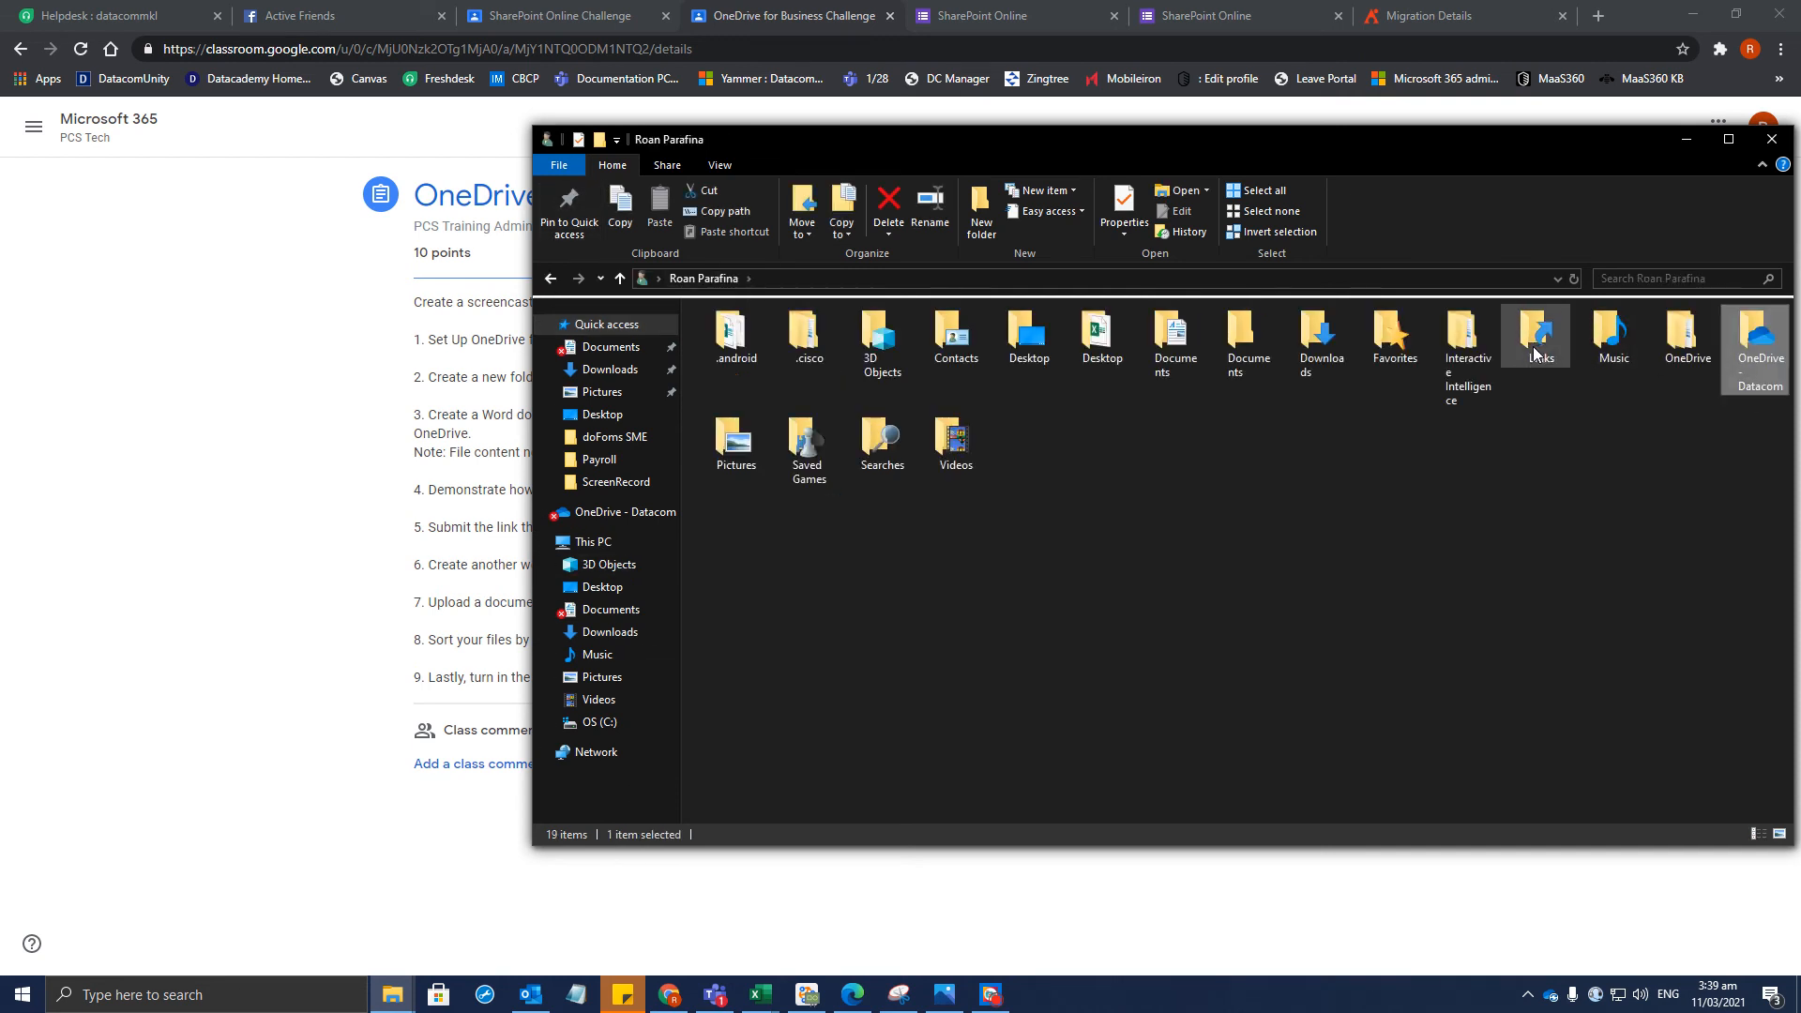
double_click(1694, 359)
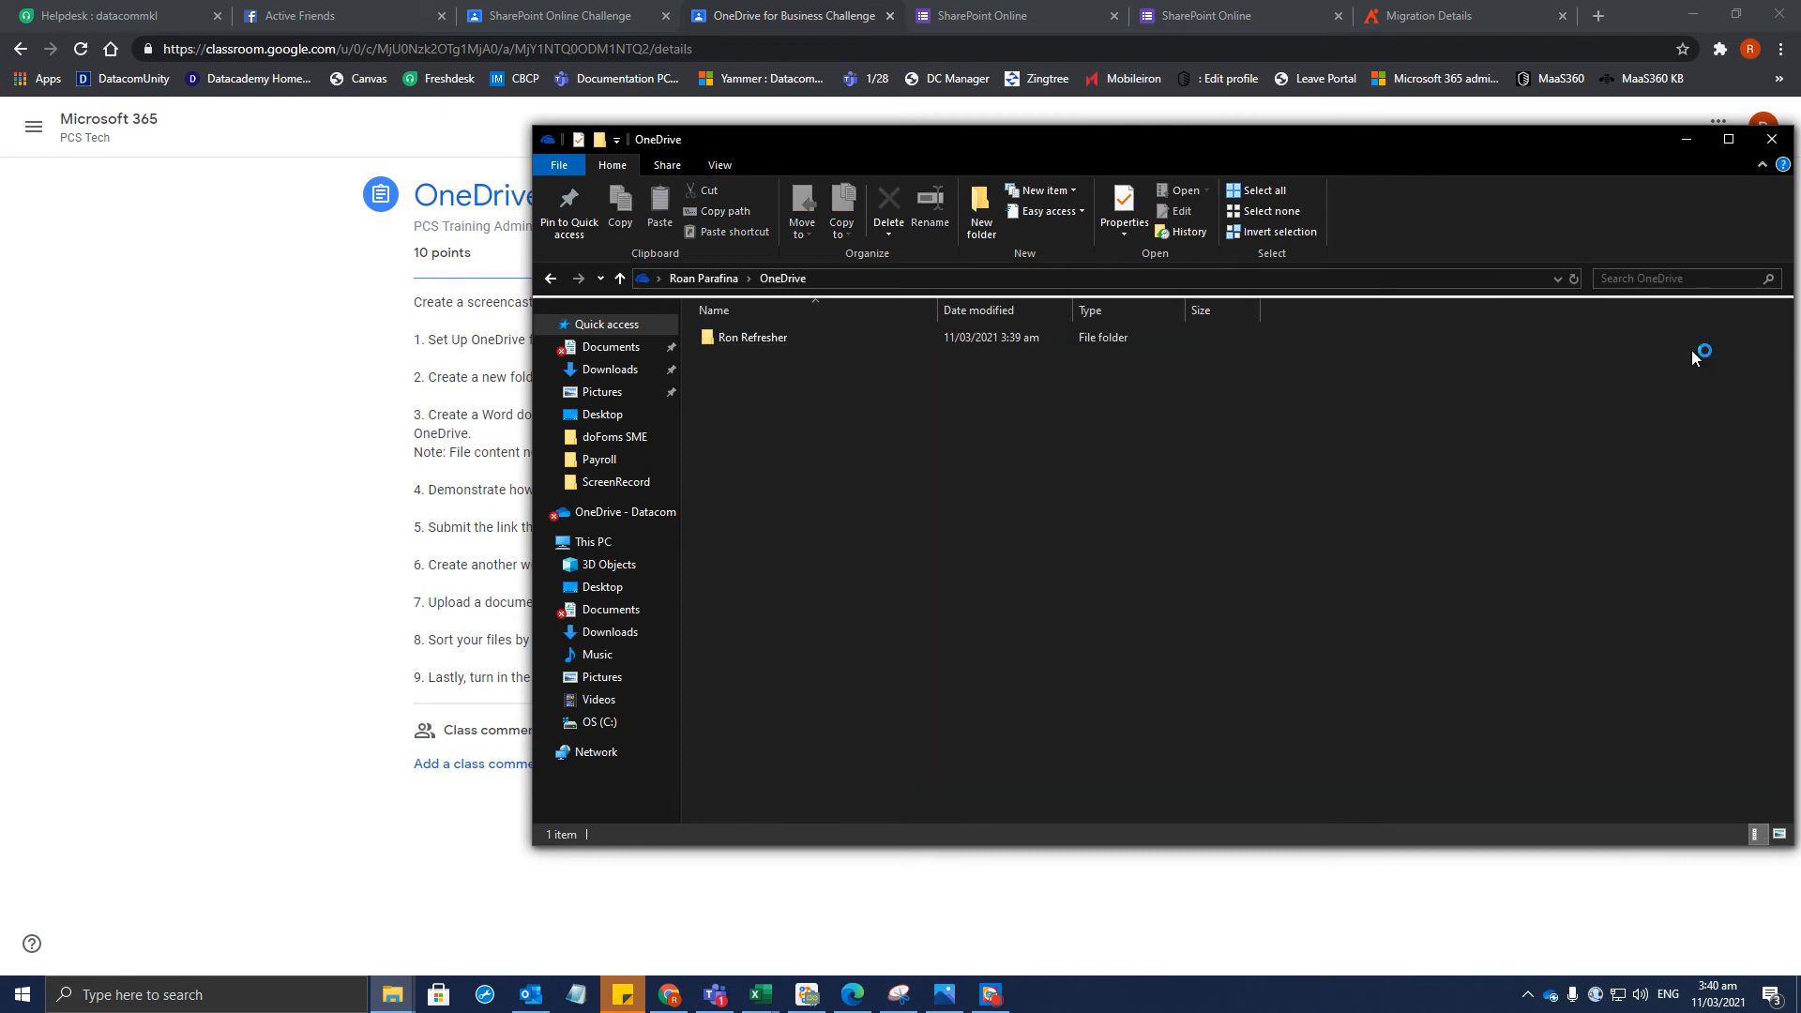
double_click(750, 345)
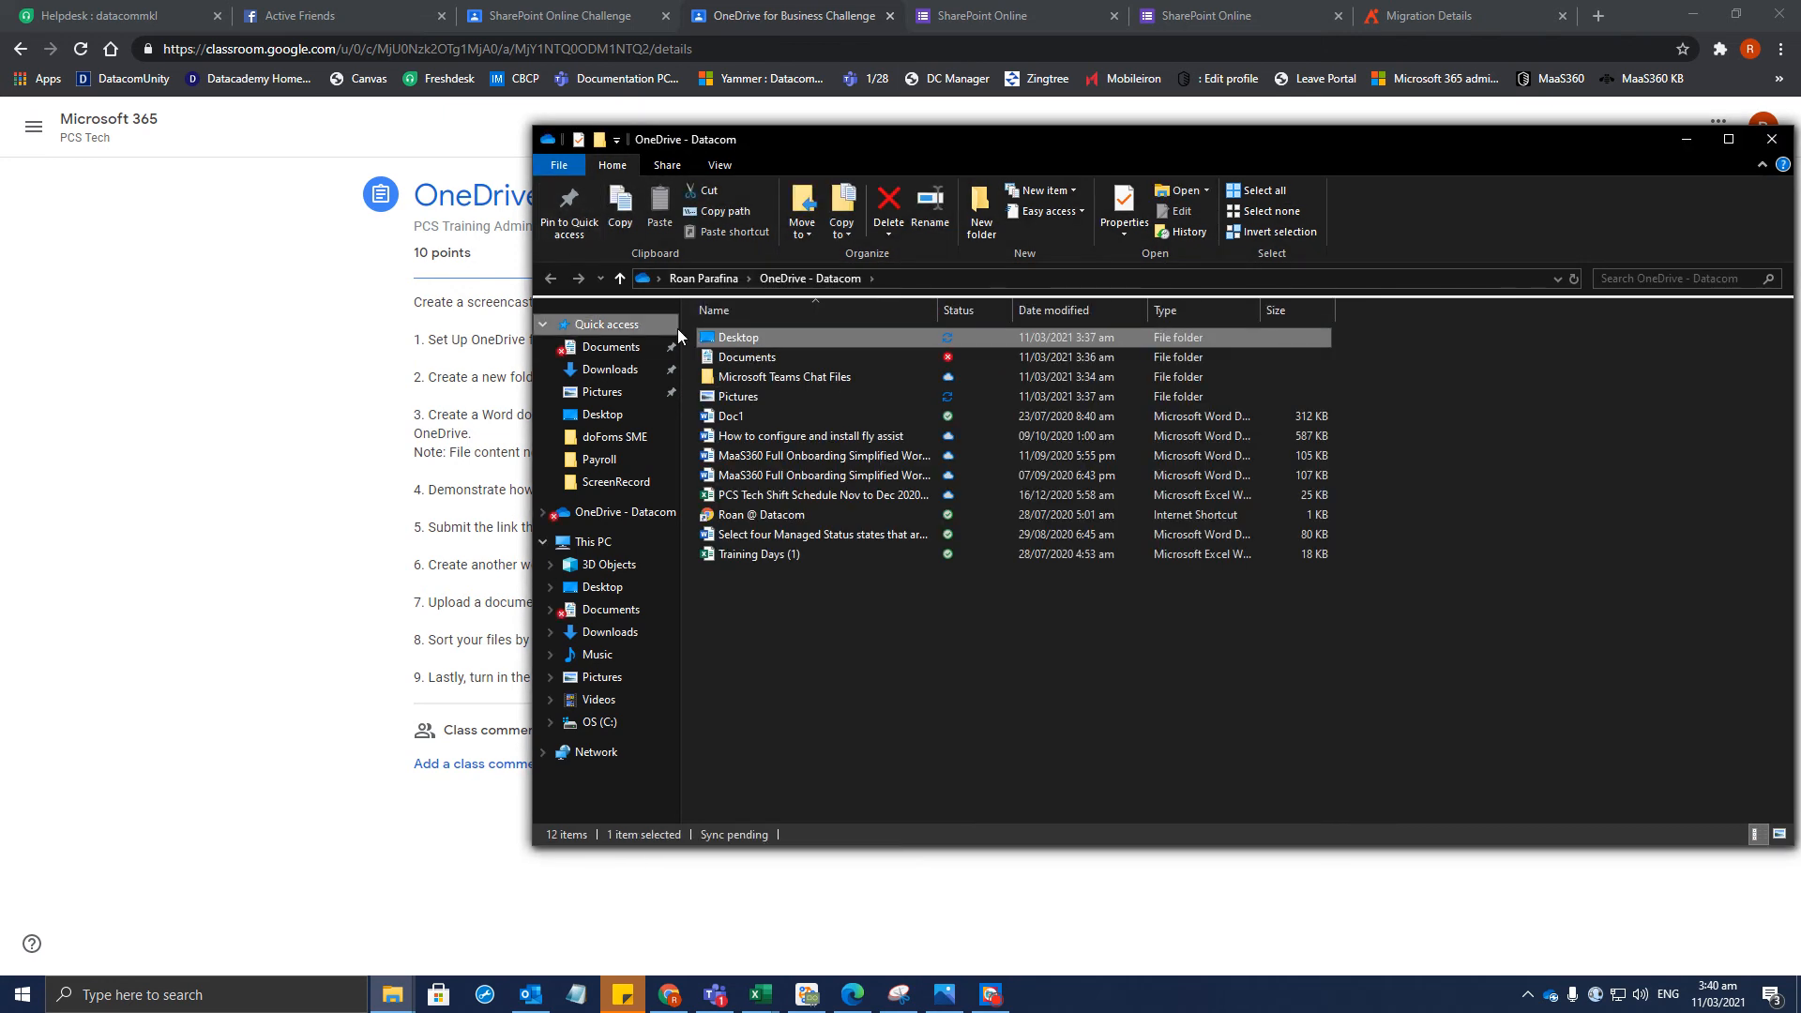
click(591, 724)
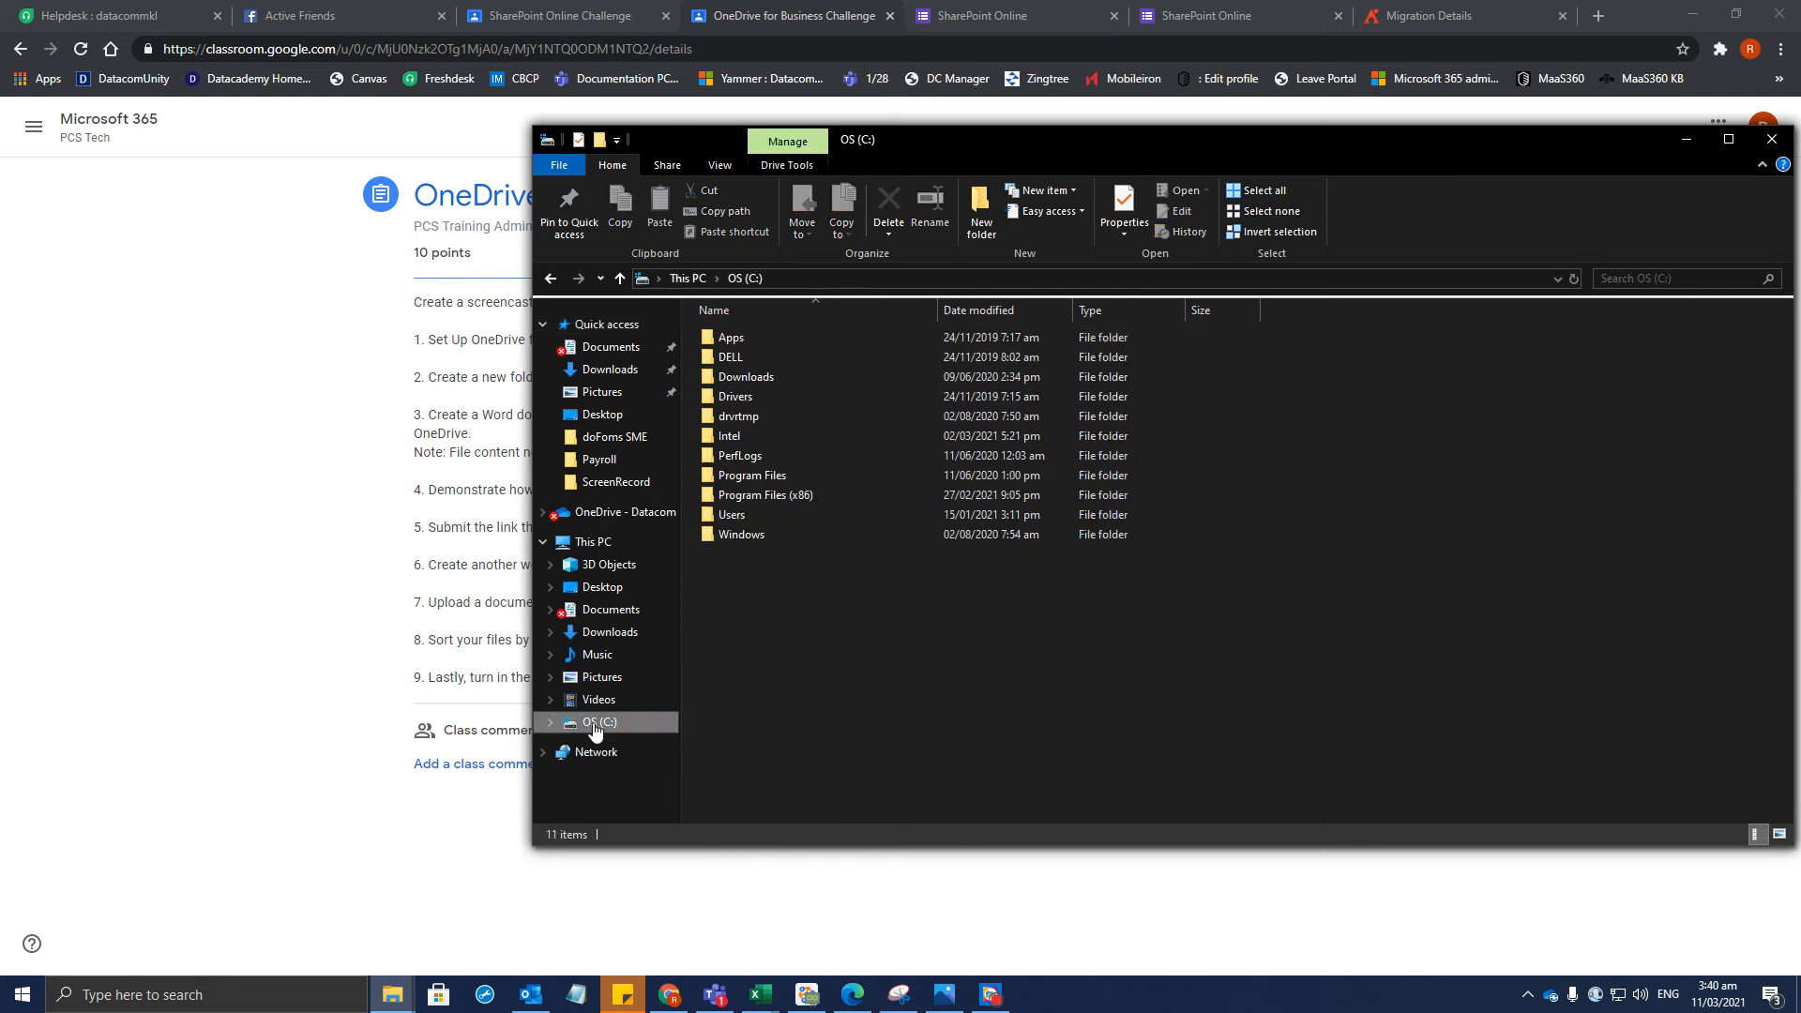
Create a folder named New folder on the OS (C:) drive
right_click(871, 612)
mouse_move(957, 626)
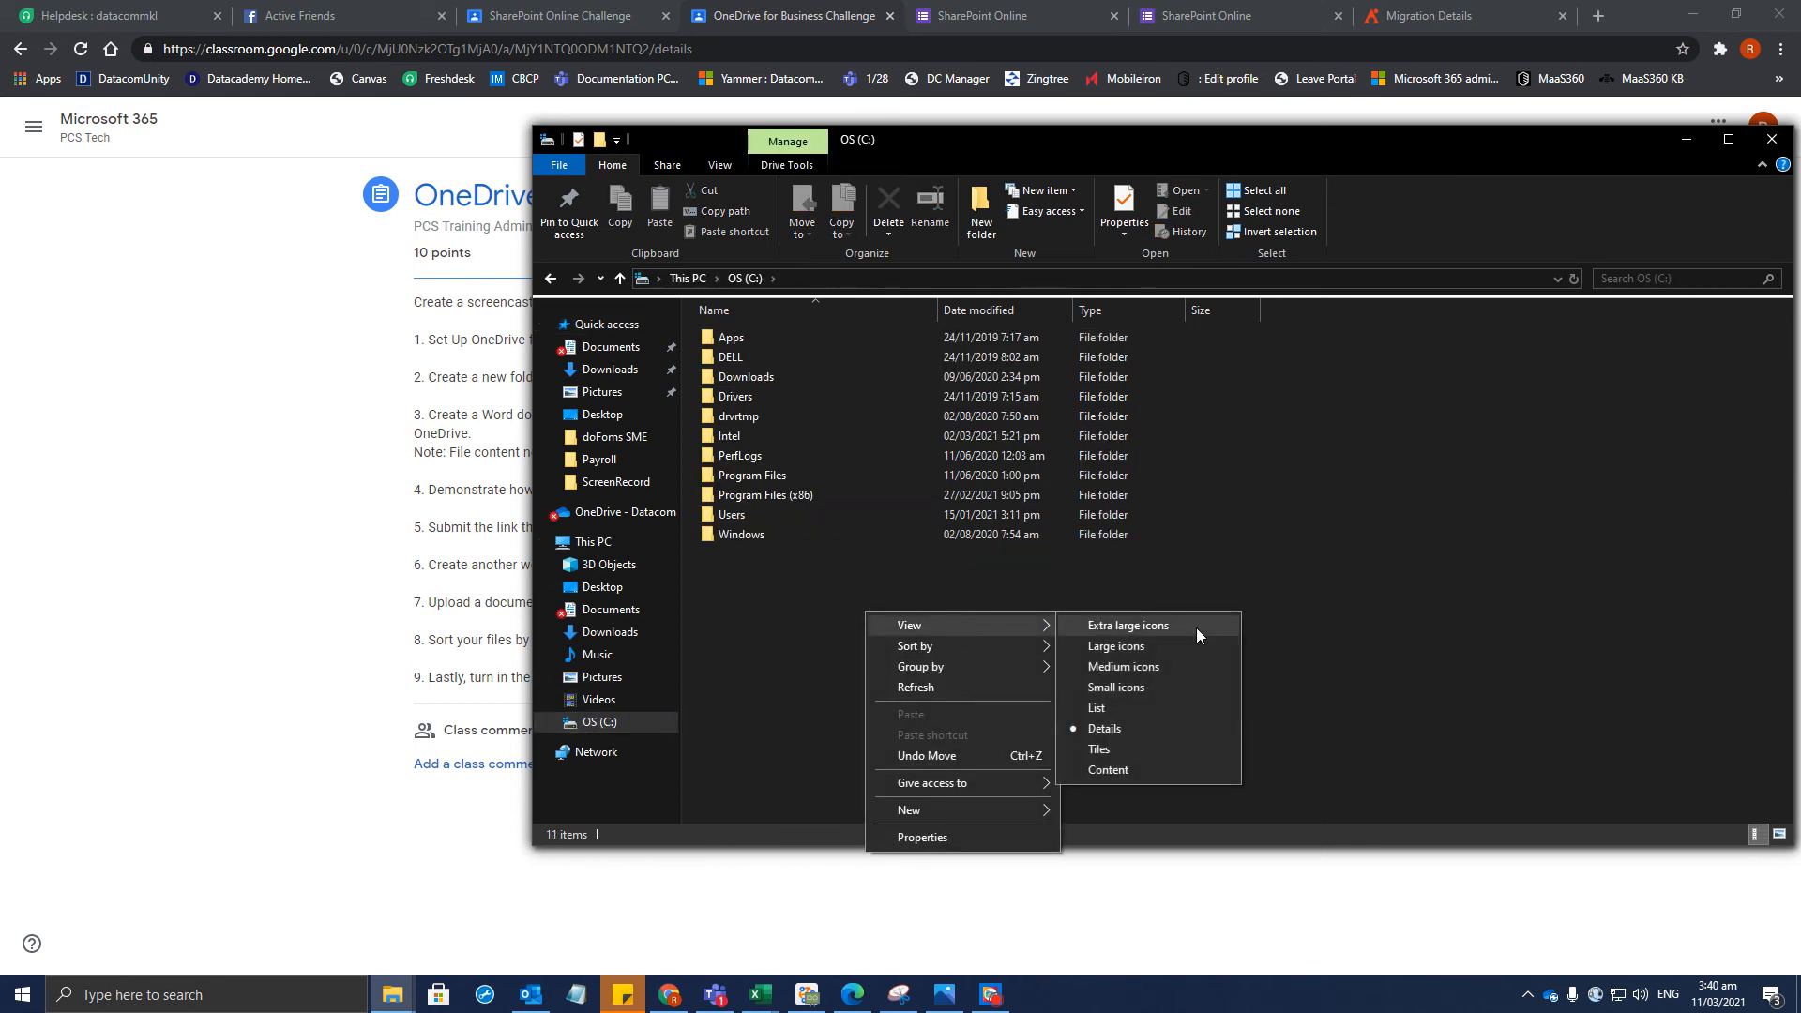
mouse_move(920, 813)
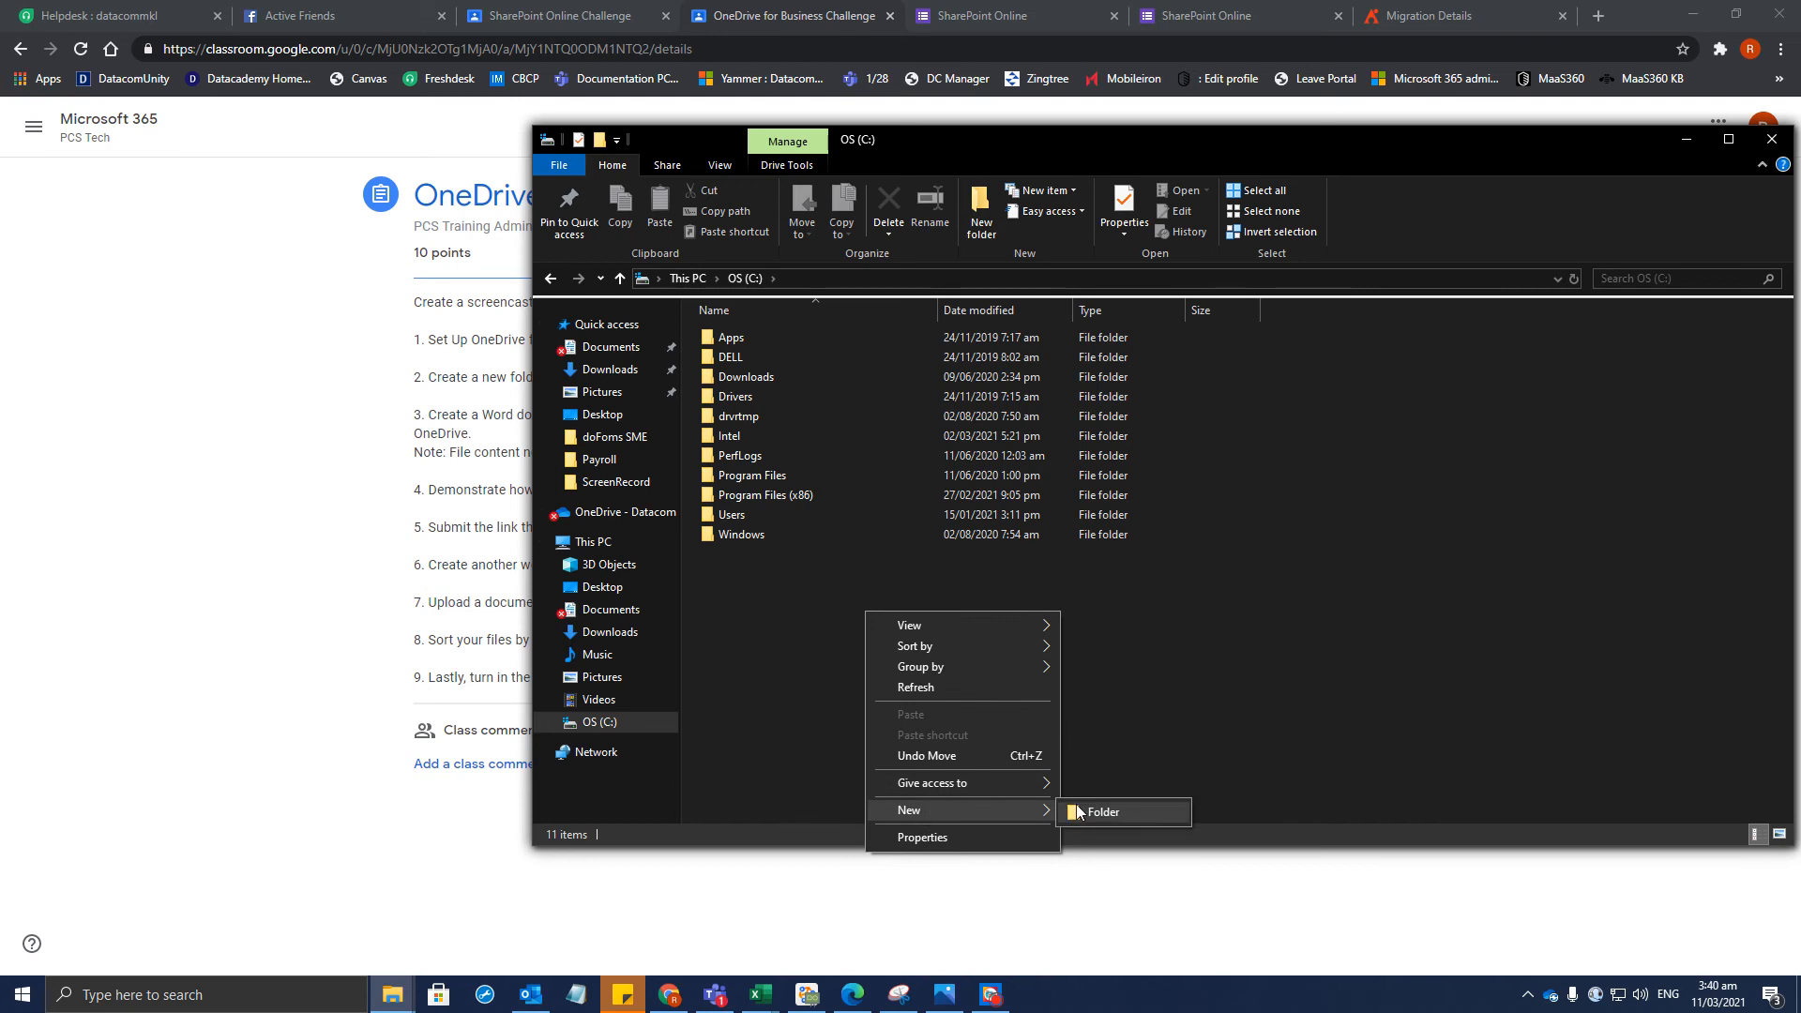
click(1078, 813)
key(Return)
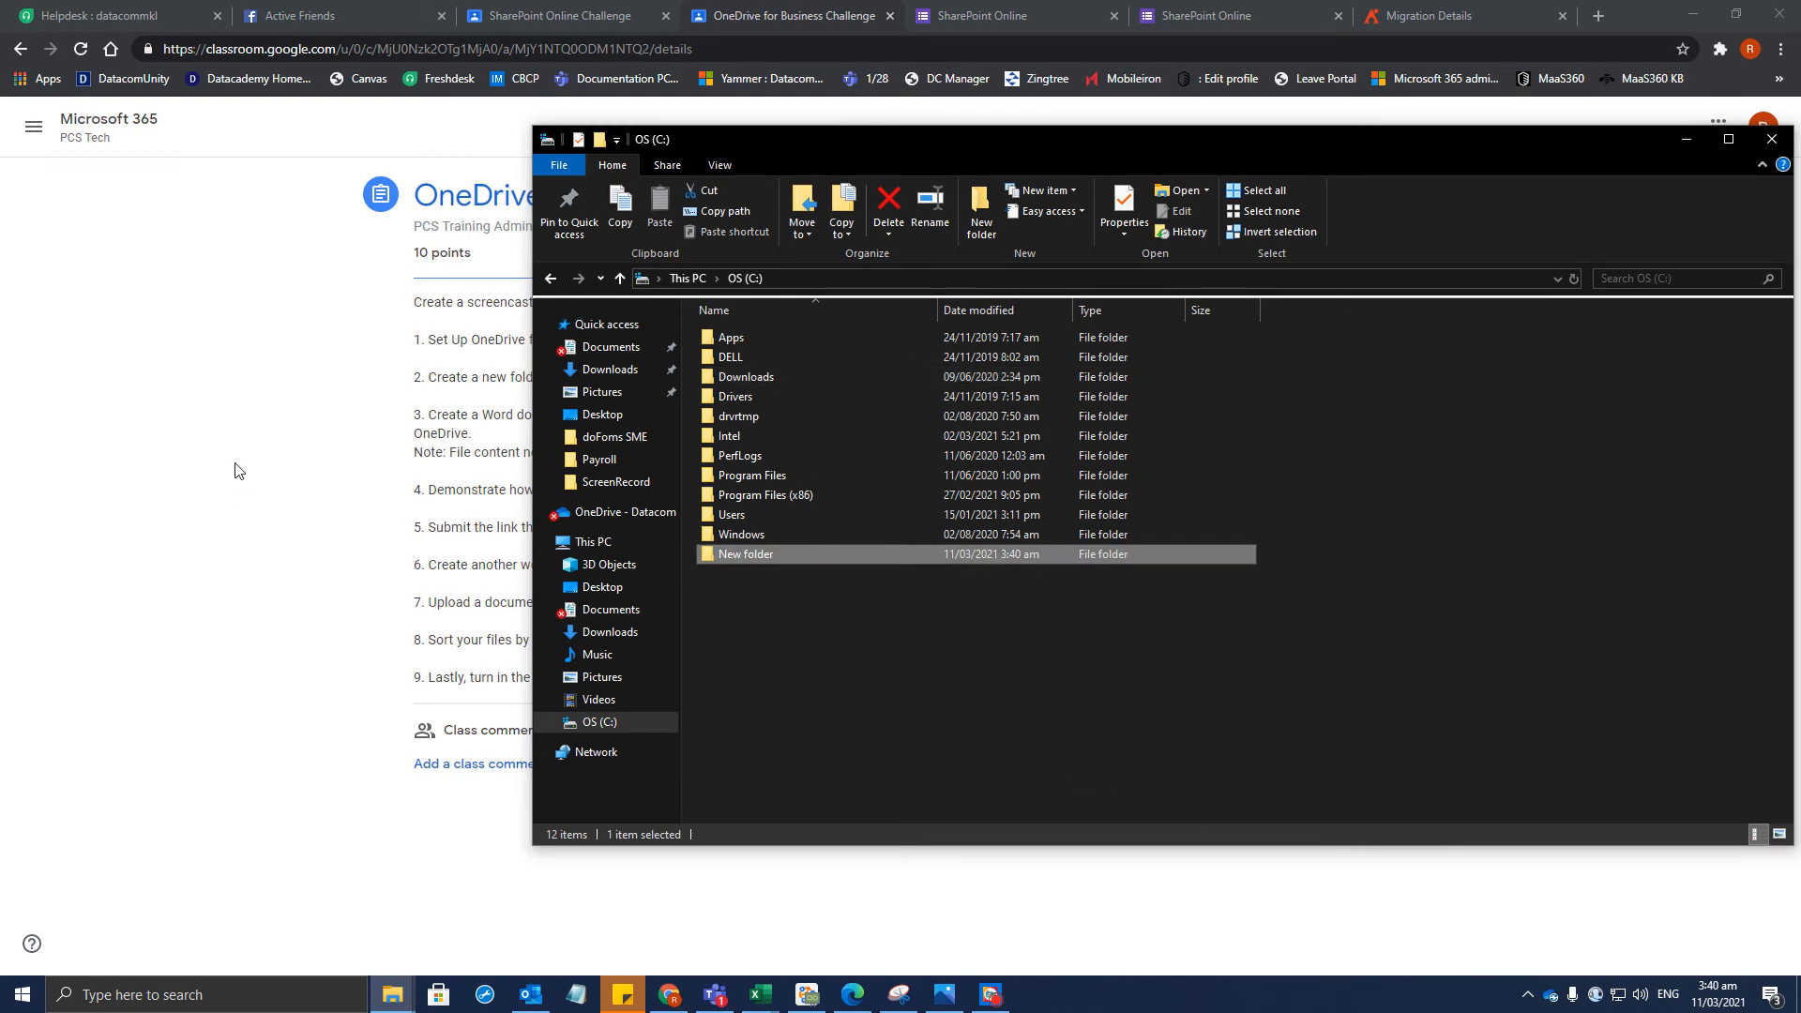
Highlight the required folder name in step 2 of the Classroom assignment
click(238, 470)
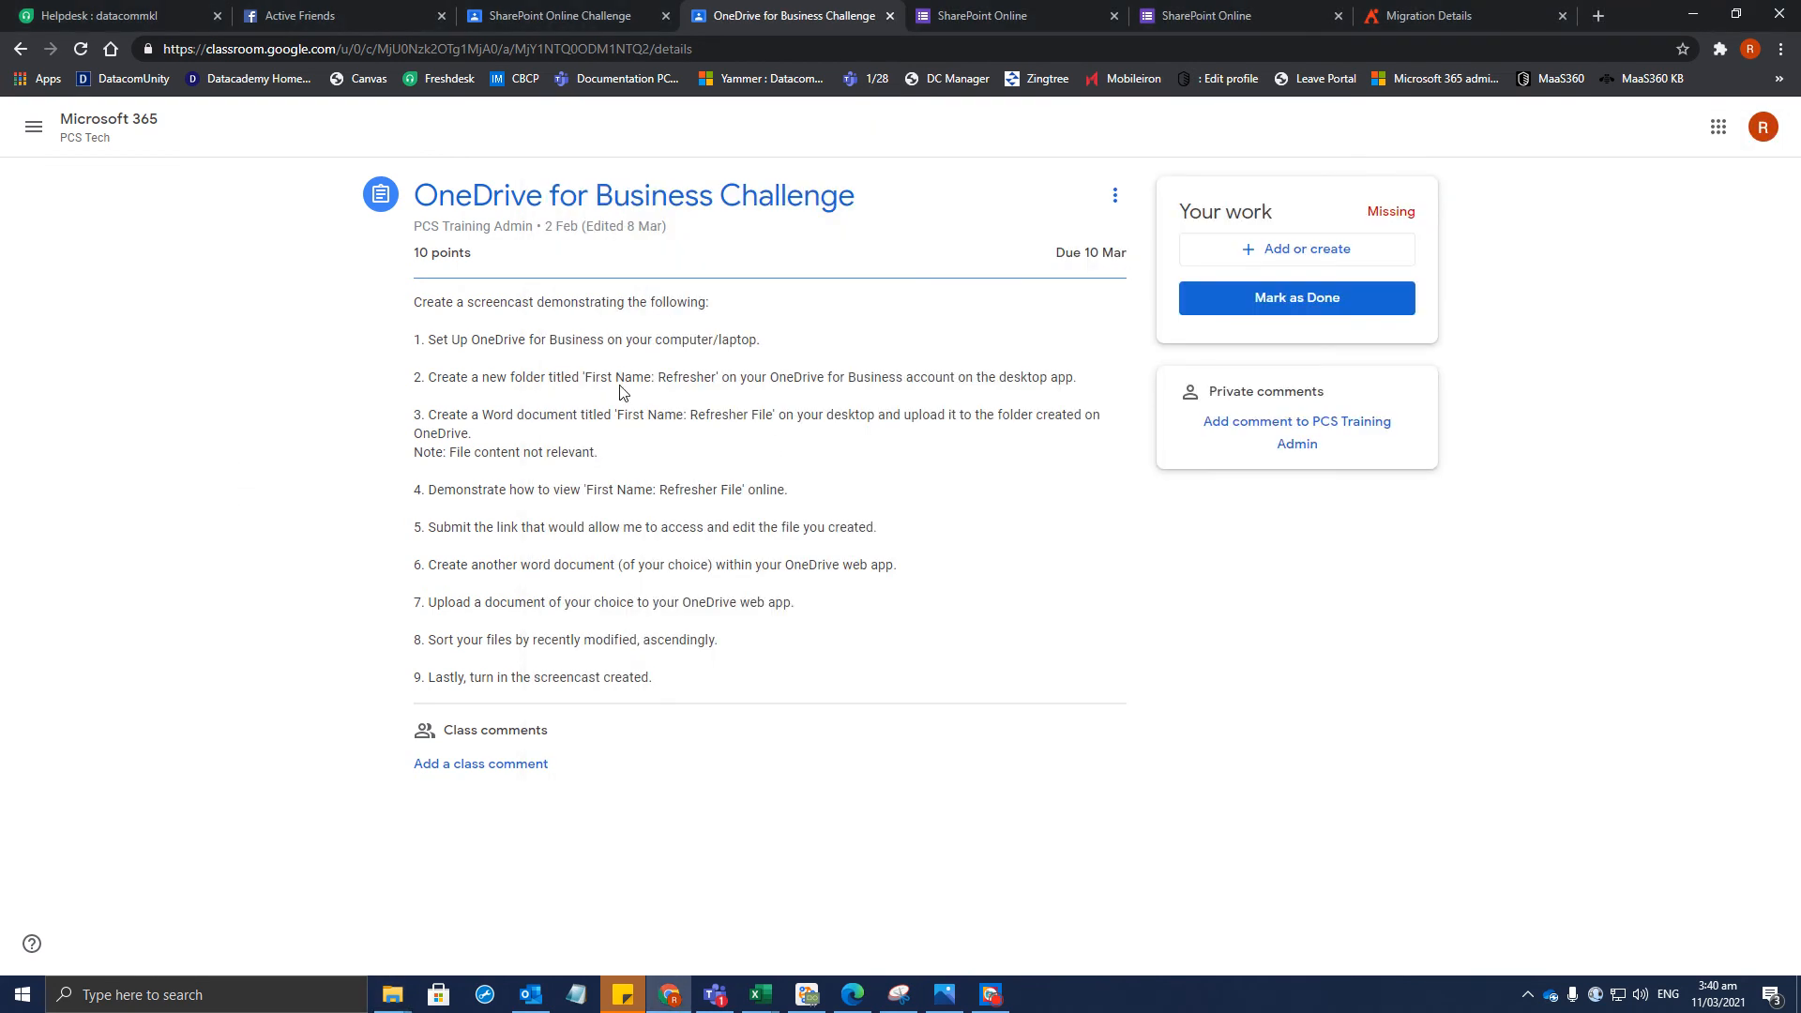
drag(582, 377, 704, 377)
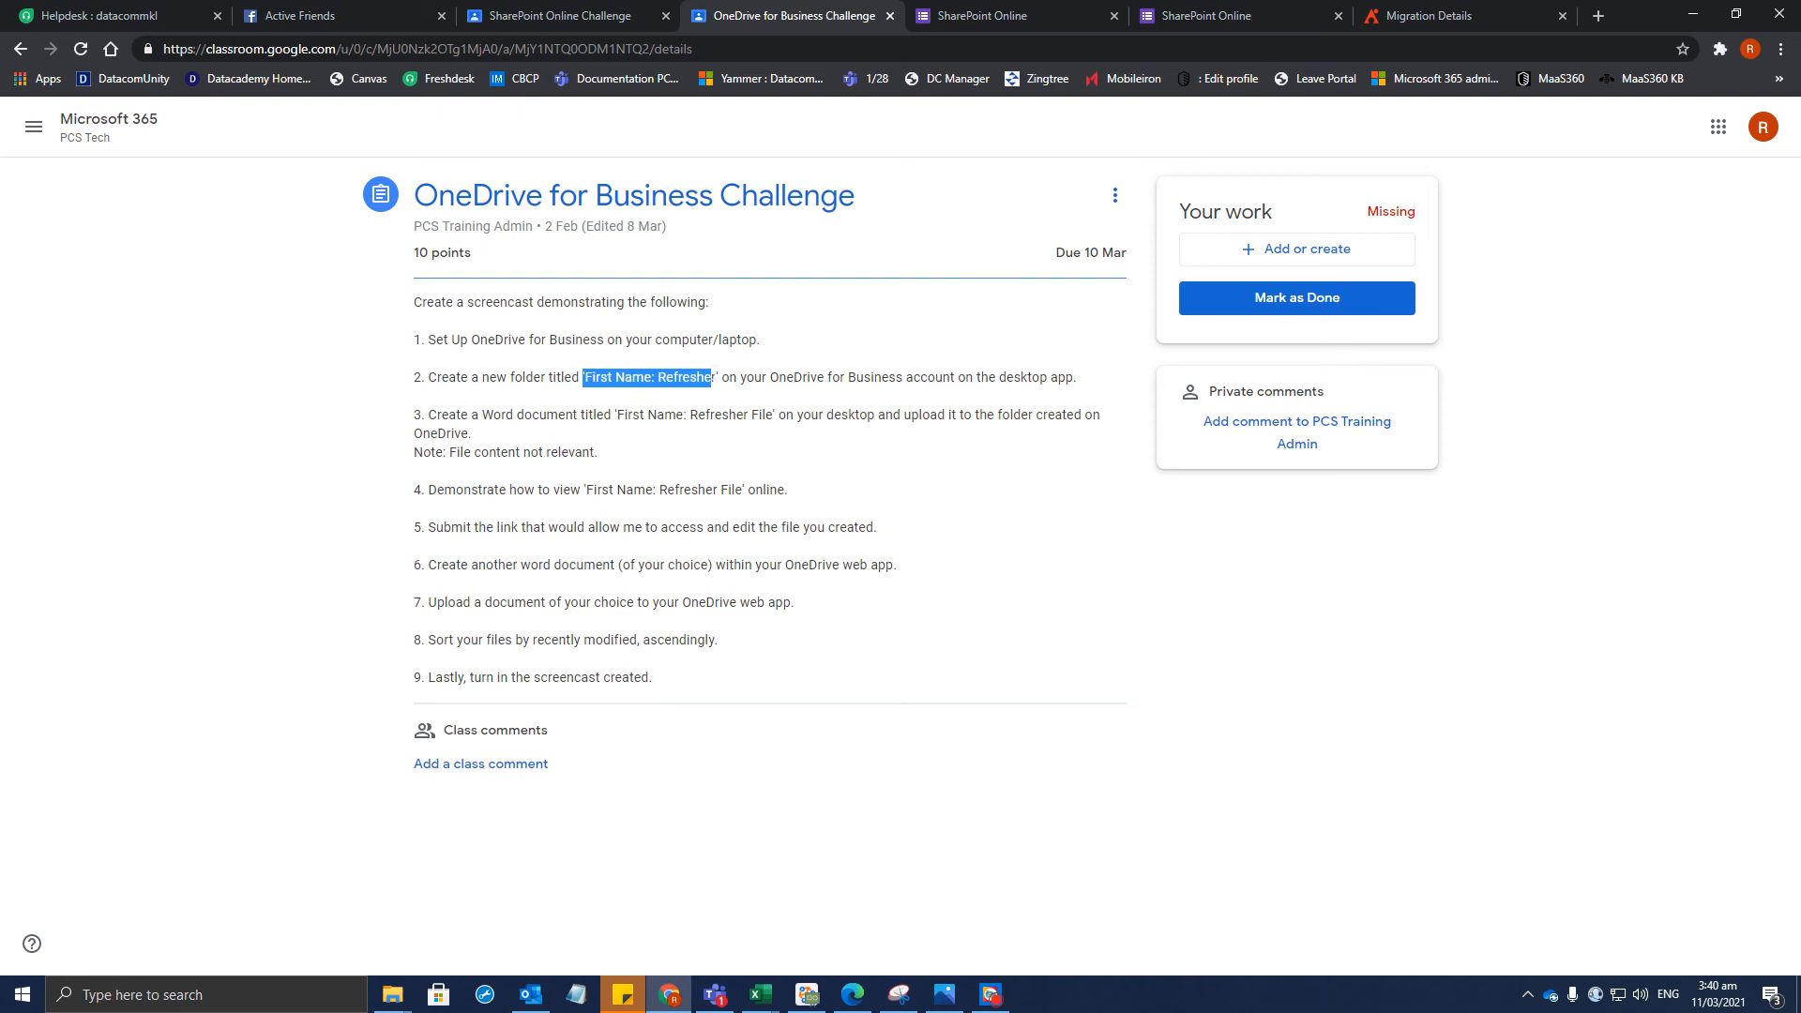
key(alt+Tab)
Open C: > Users > profile > OneDrive - Datacom
right_click(746, 560)
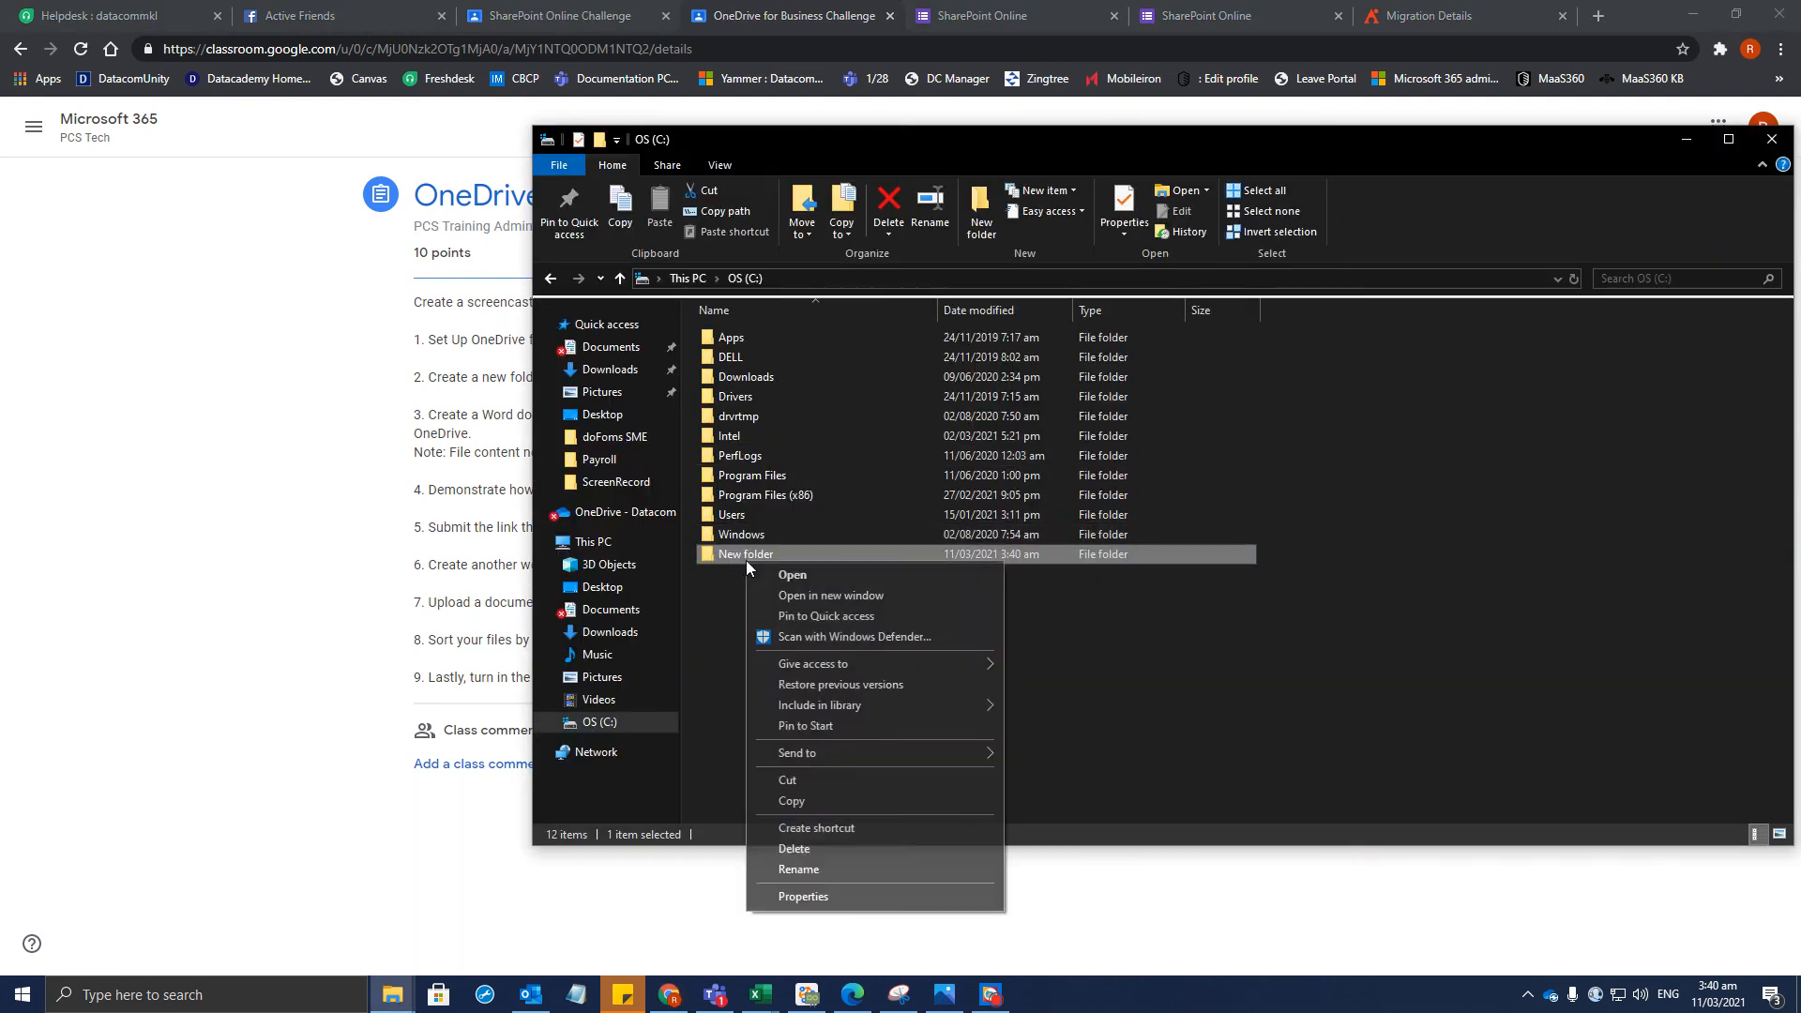
click(1404, 571)
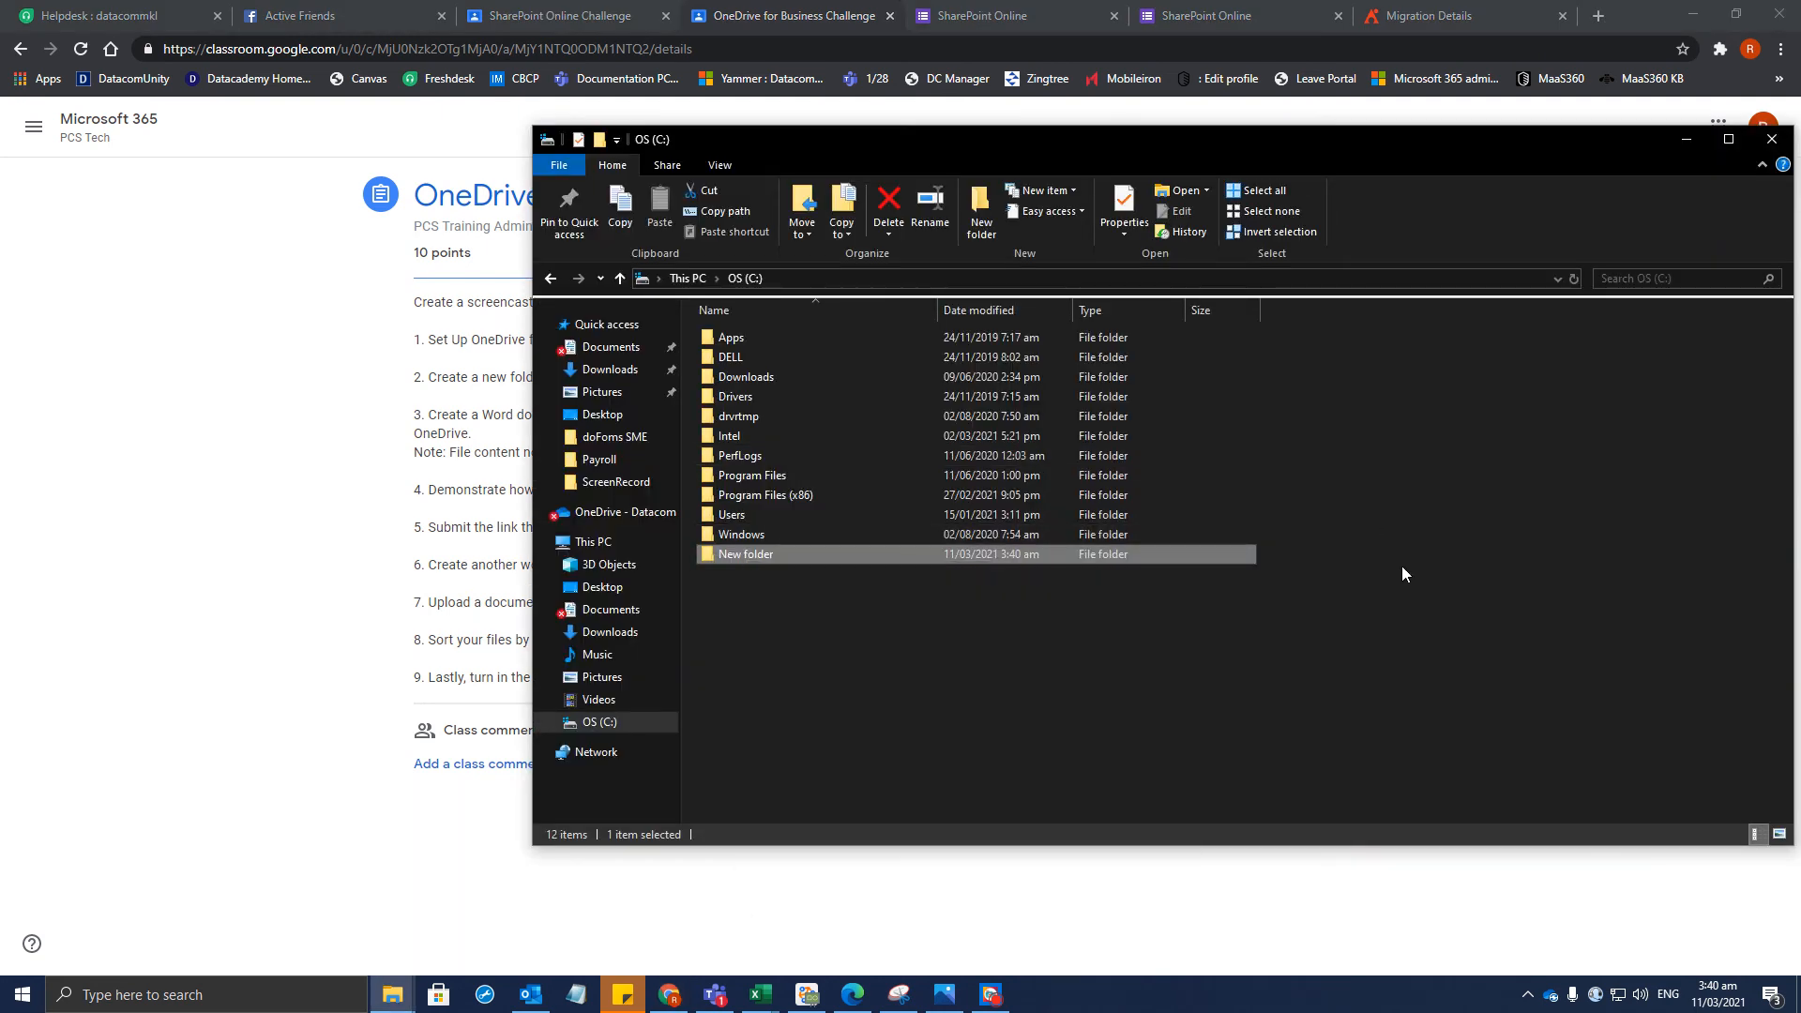
click(623, 720)
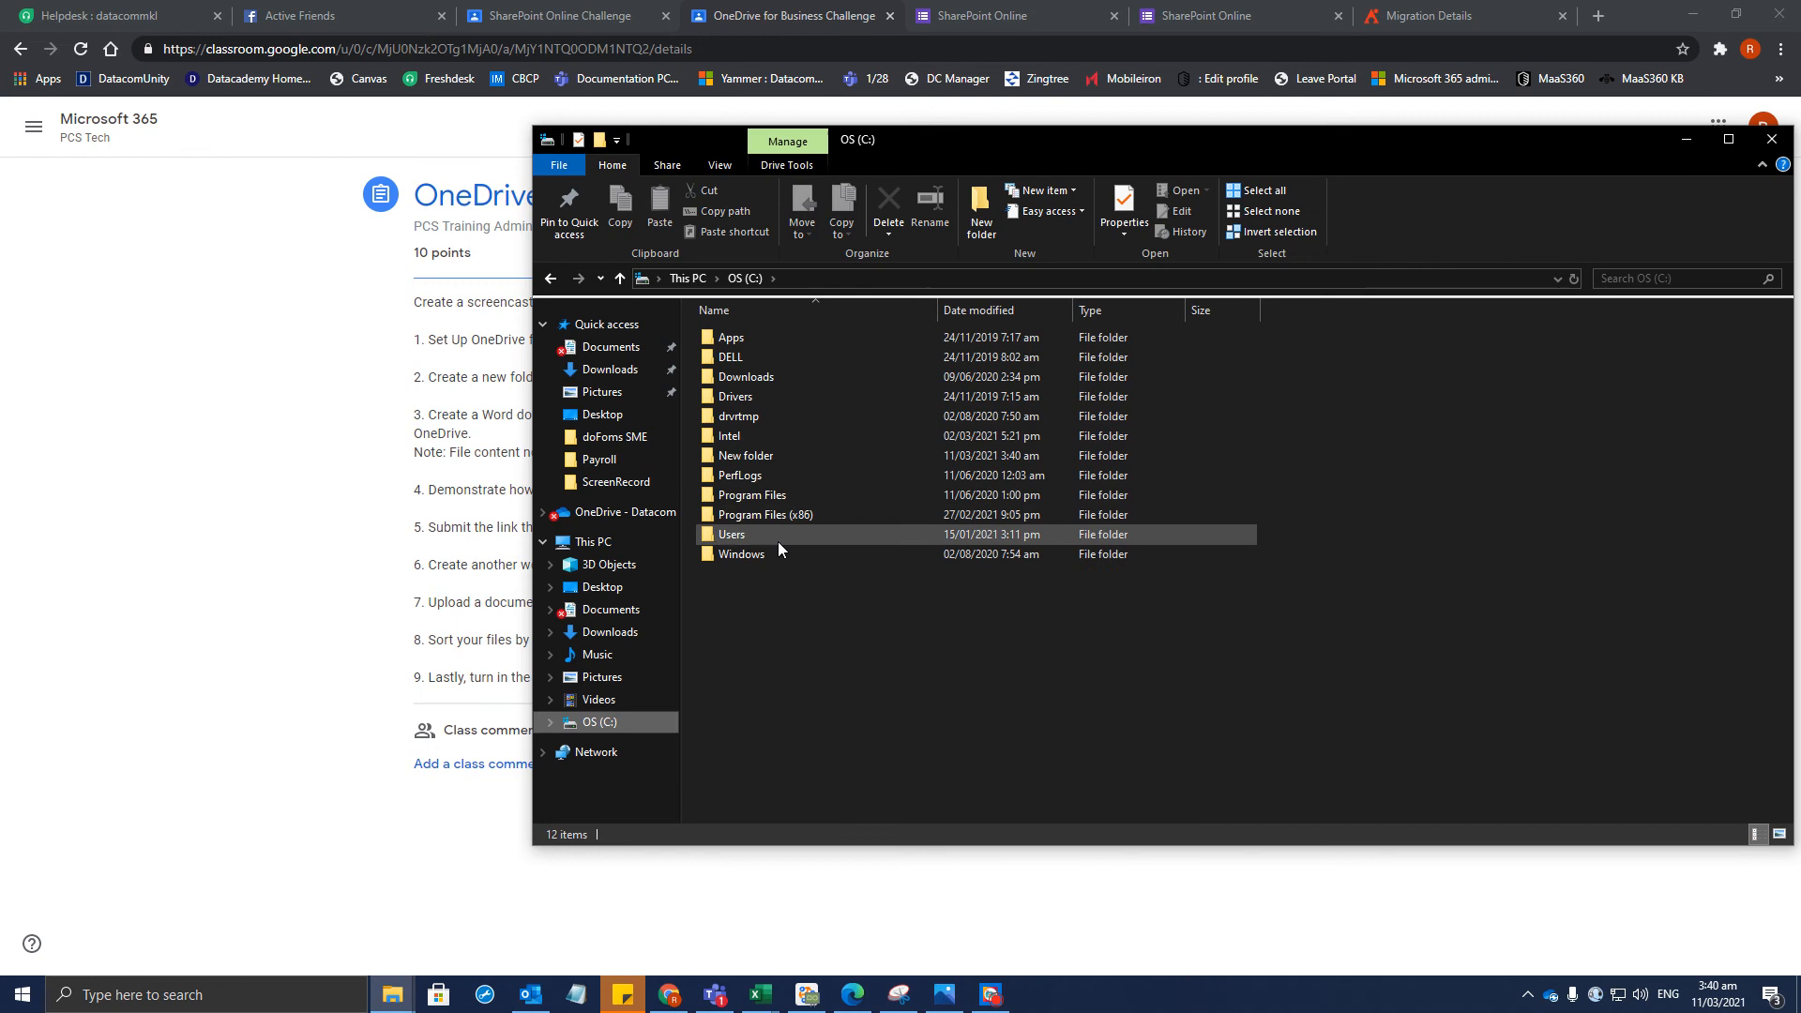
click(736, 533)
double_click(735, 533)
double_click(789, 374)
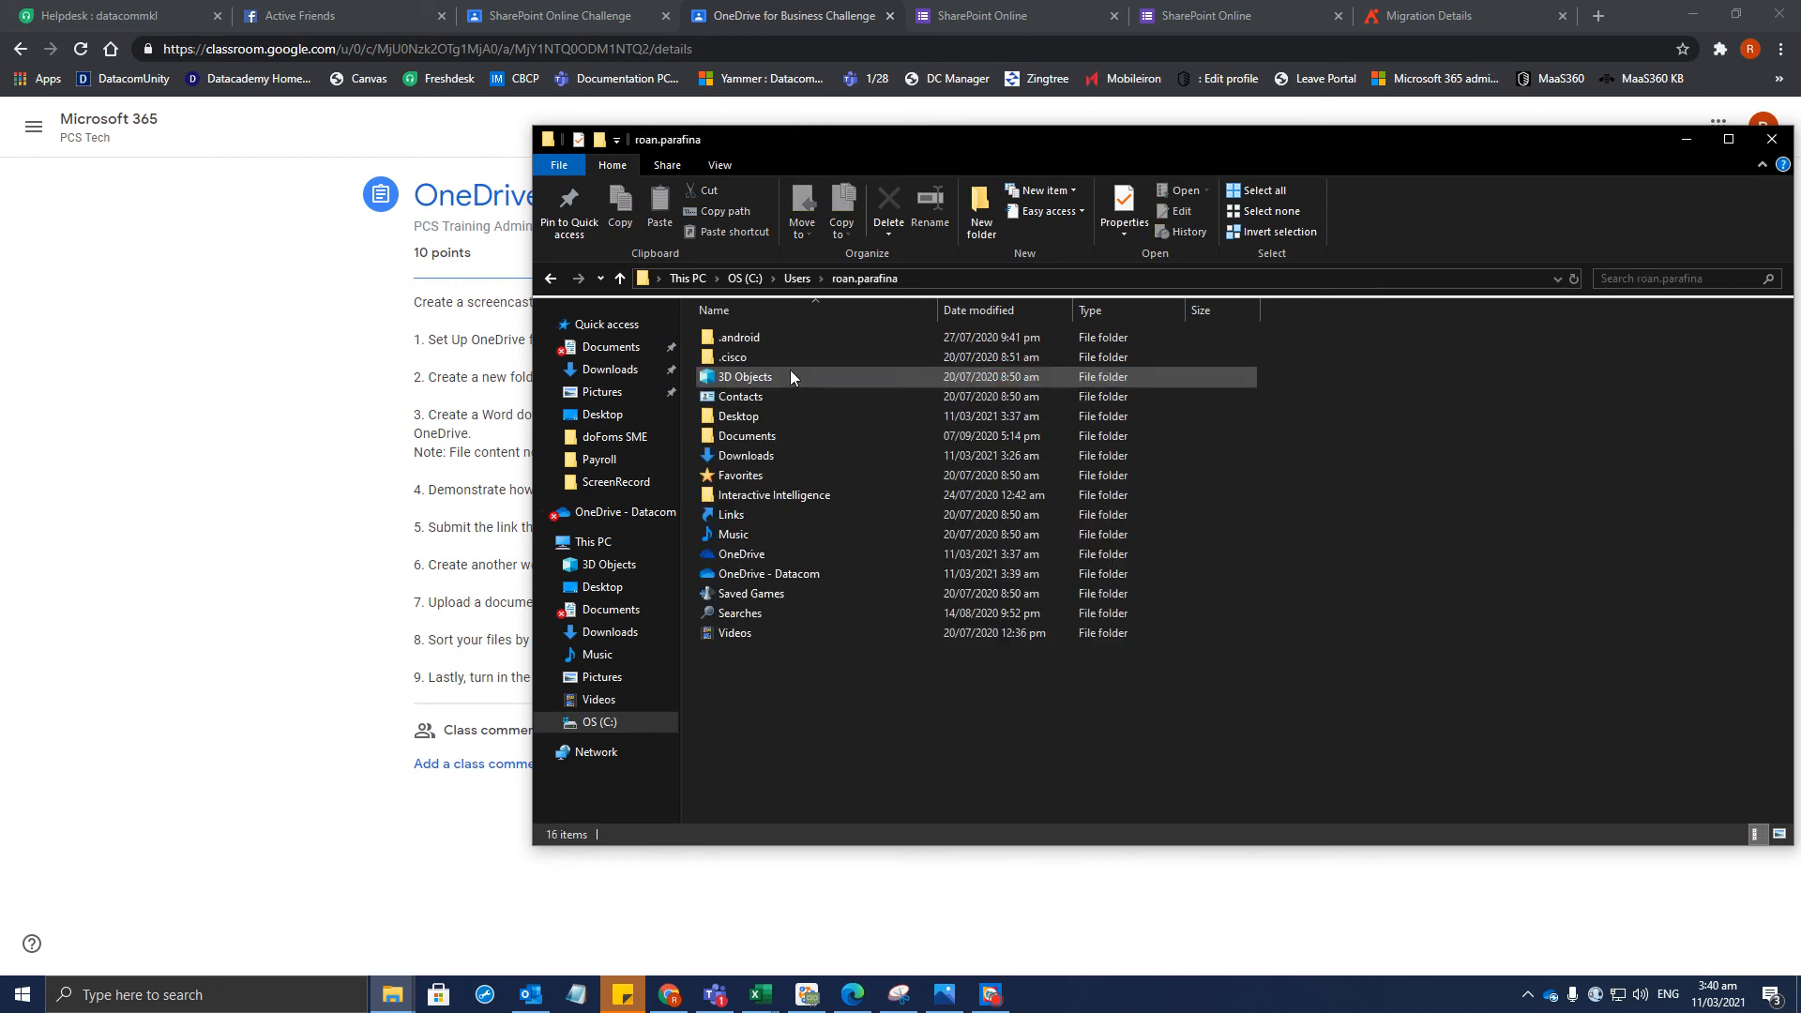
double_click(780, 573)
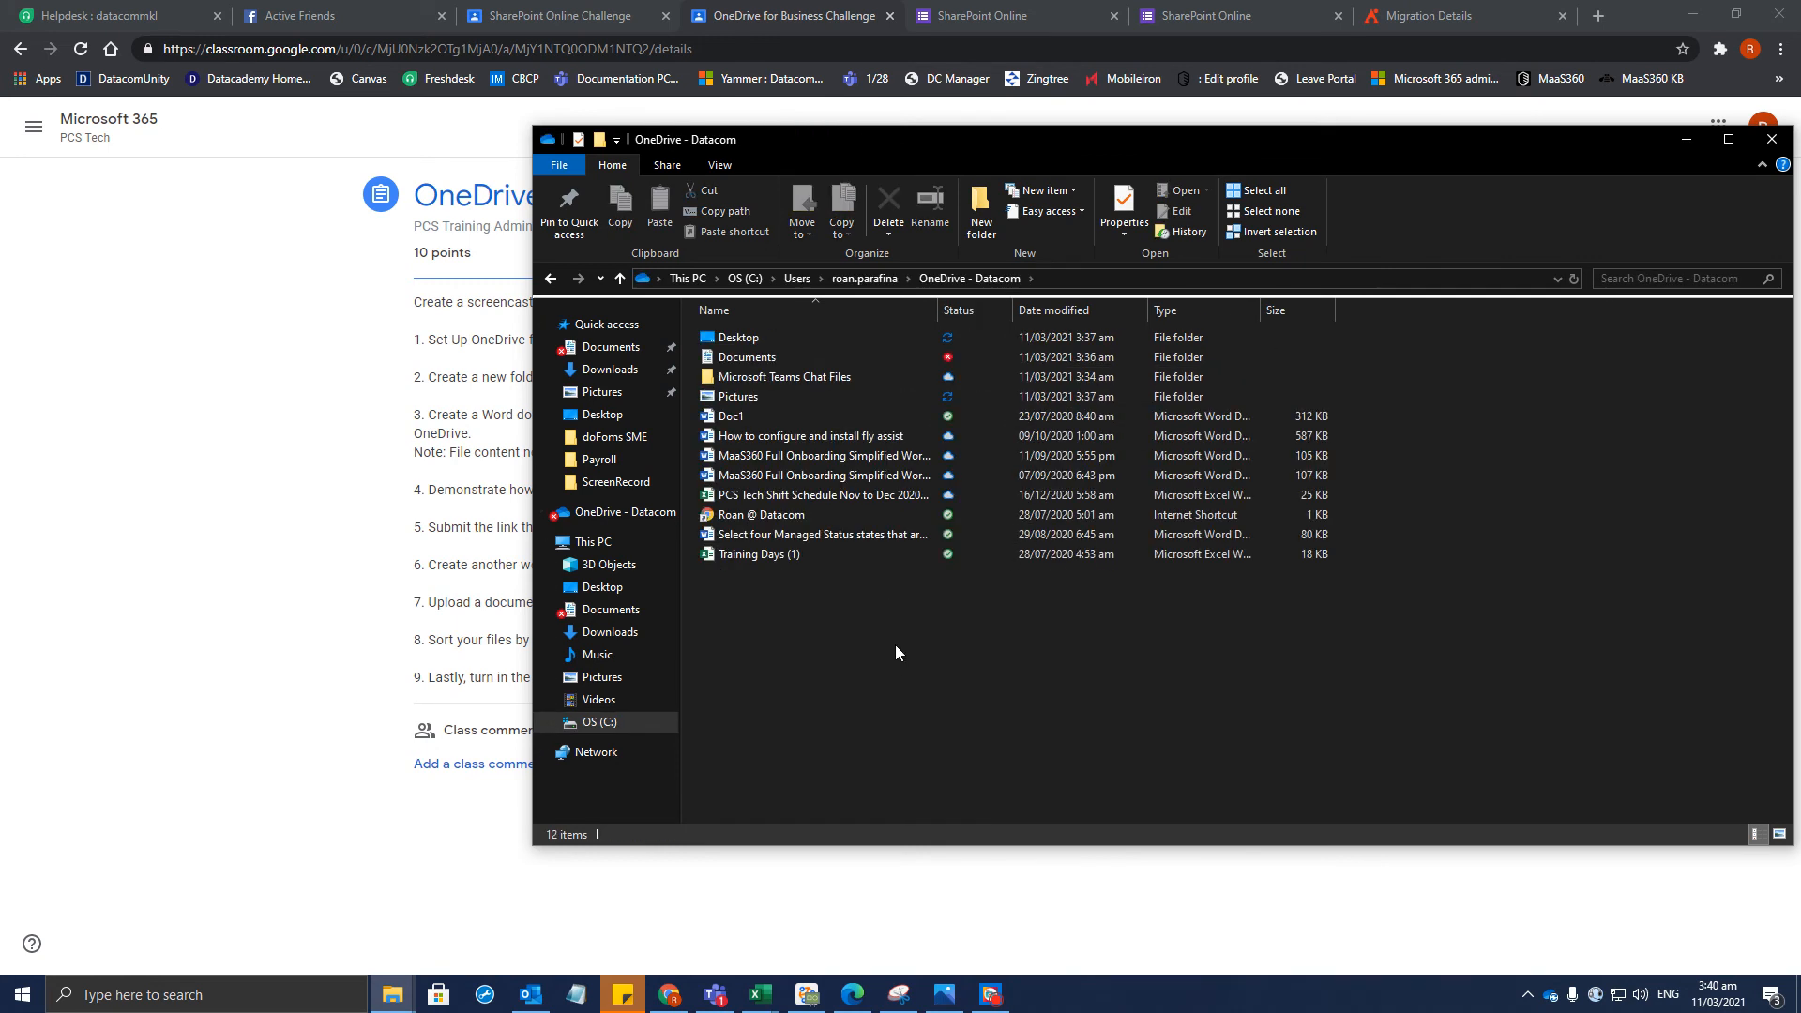
Create a new folder in OneDrive - Datacom, naming it from the pasted assignment name with Ron
right_click(895, 654)
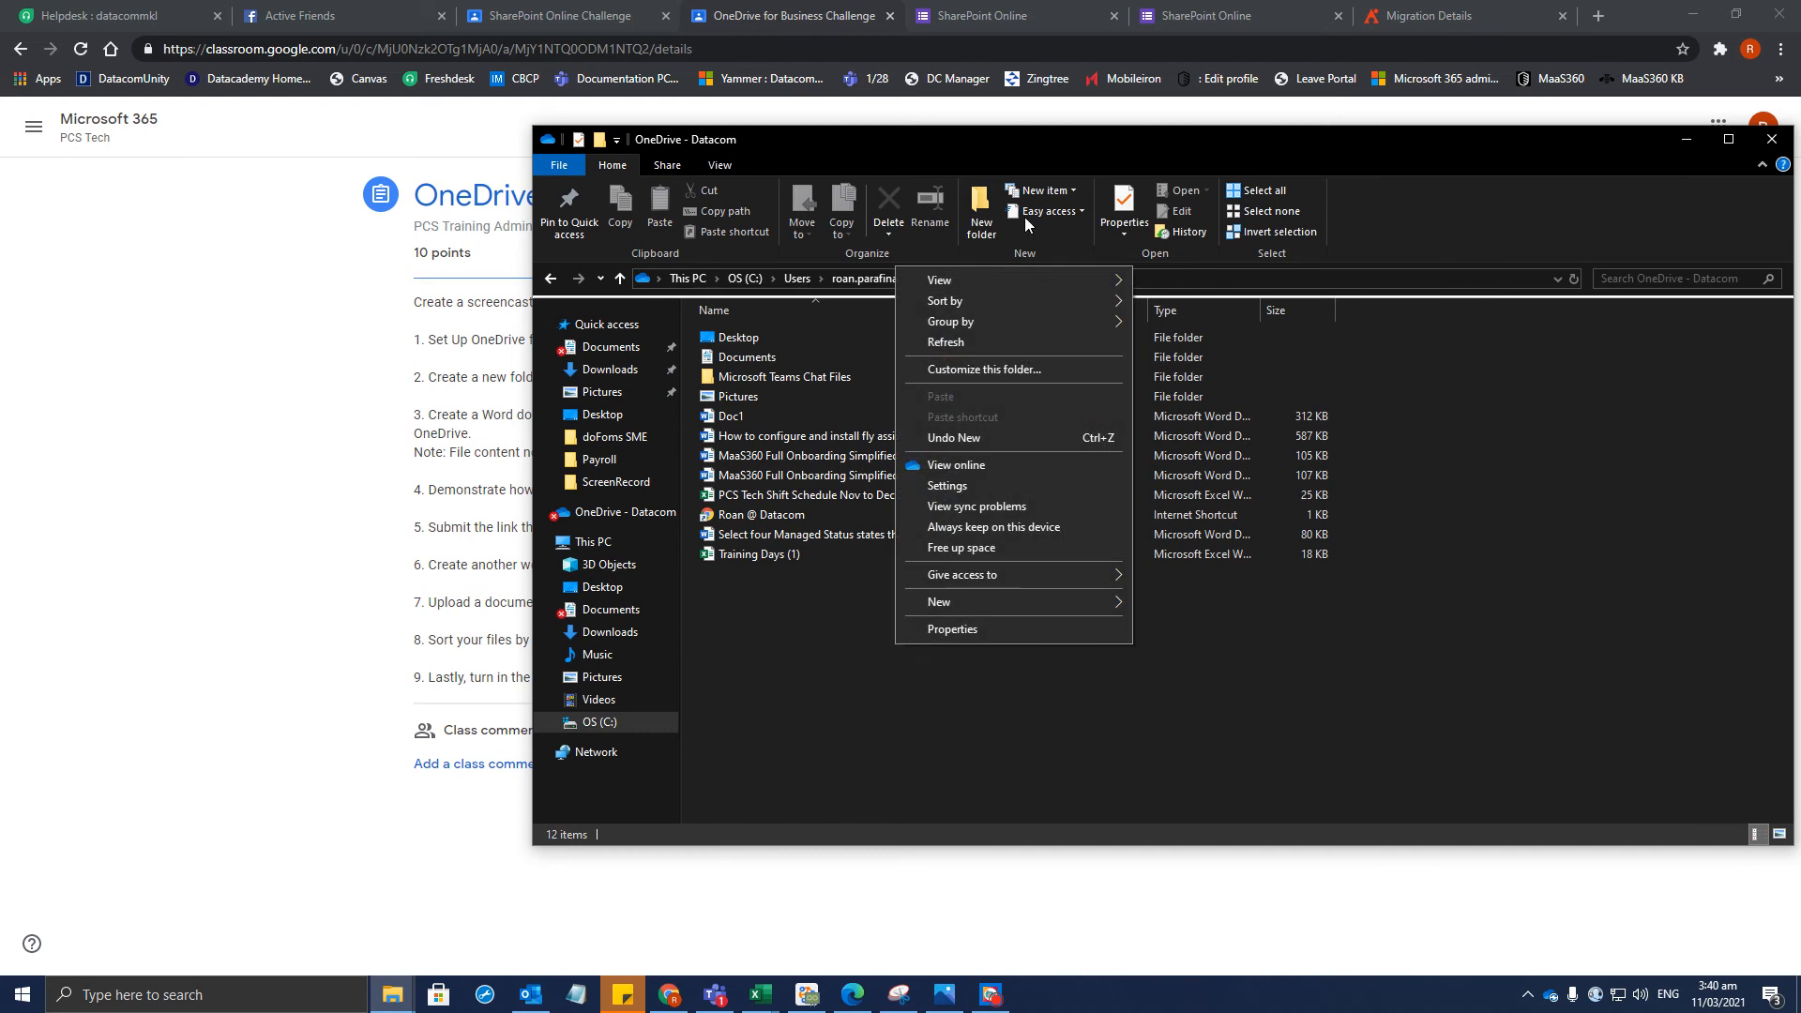
click(980, 206)
text('First Name Refreshe)
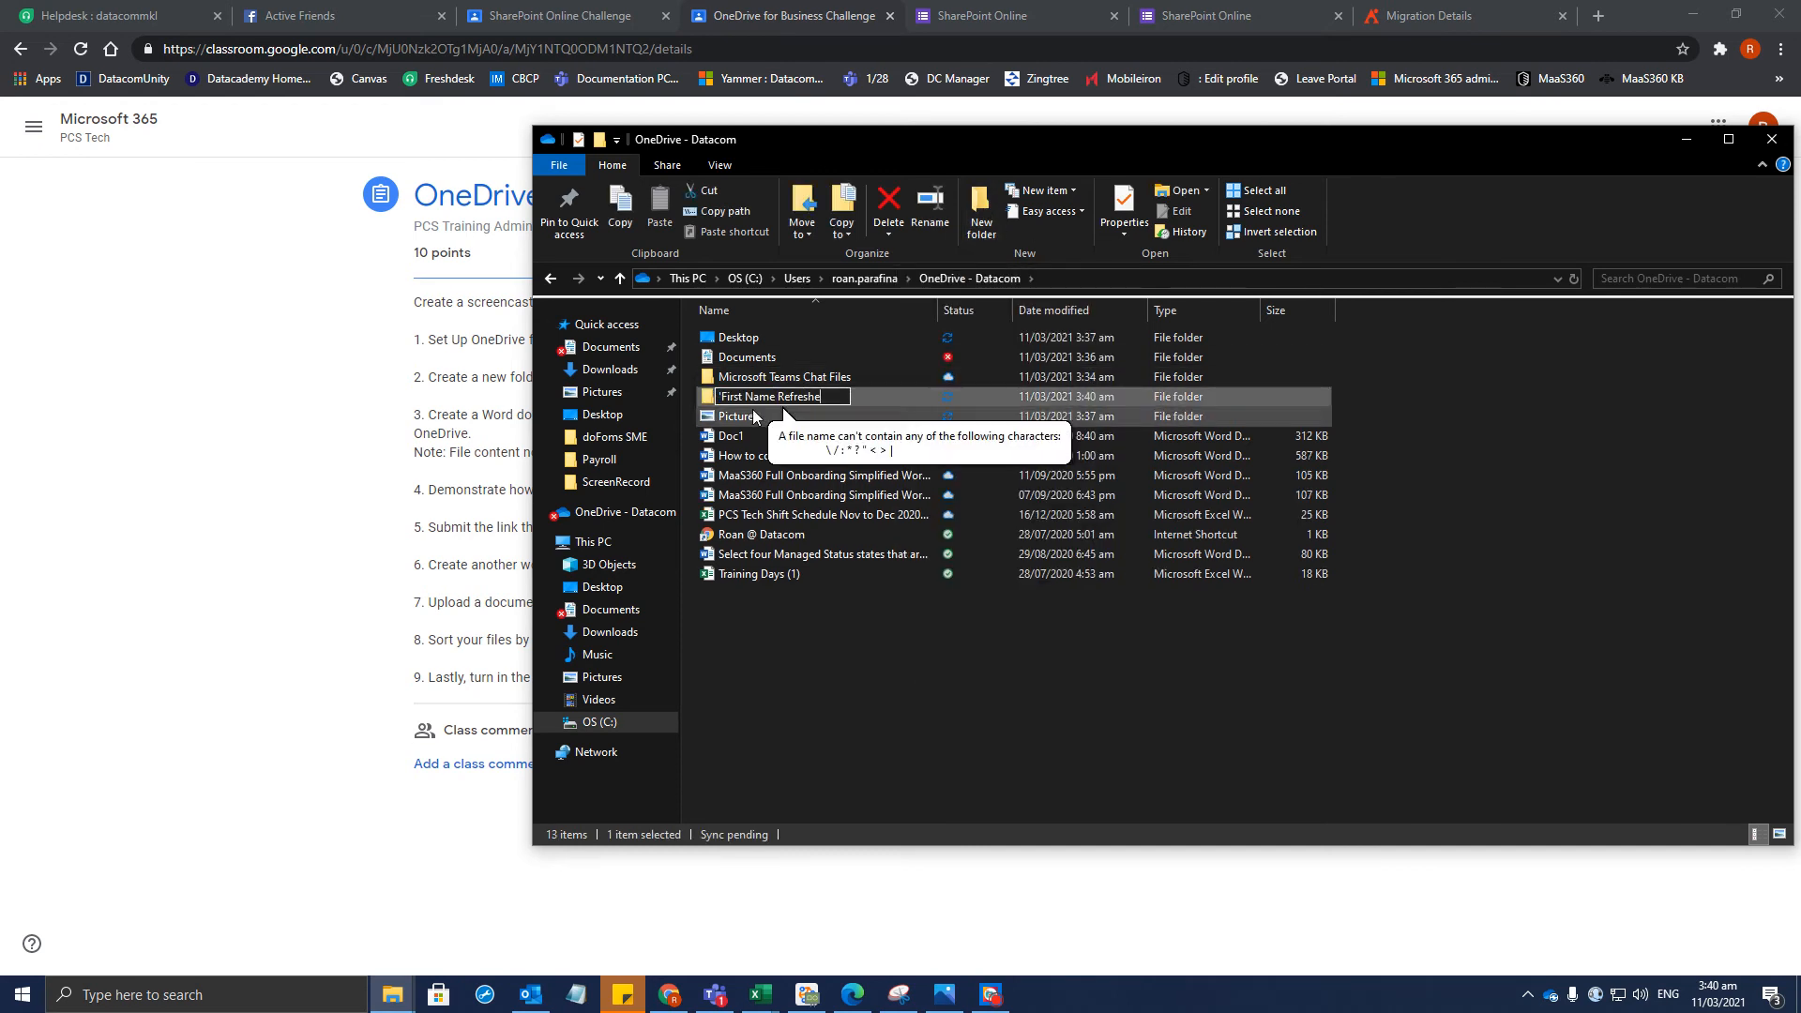
drag(778, 399, 690, 401)
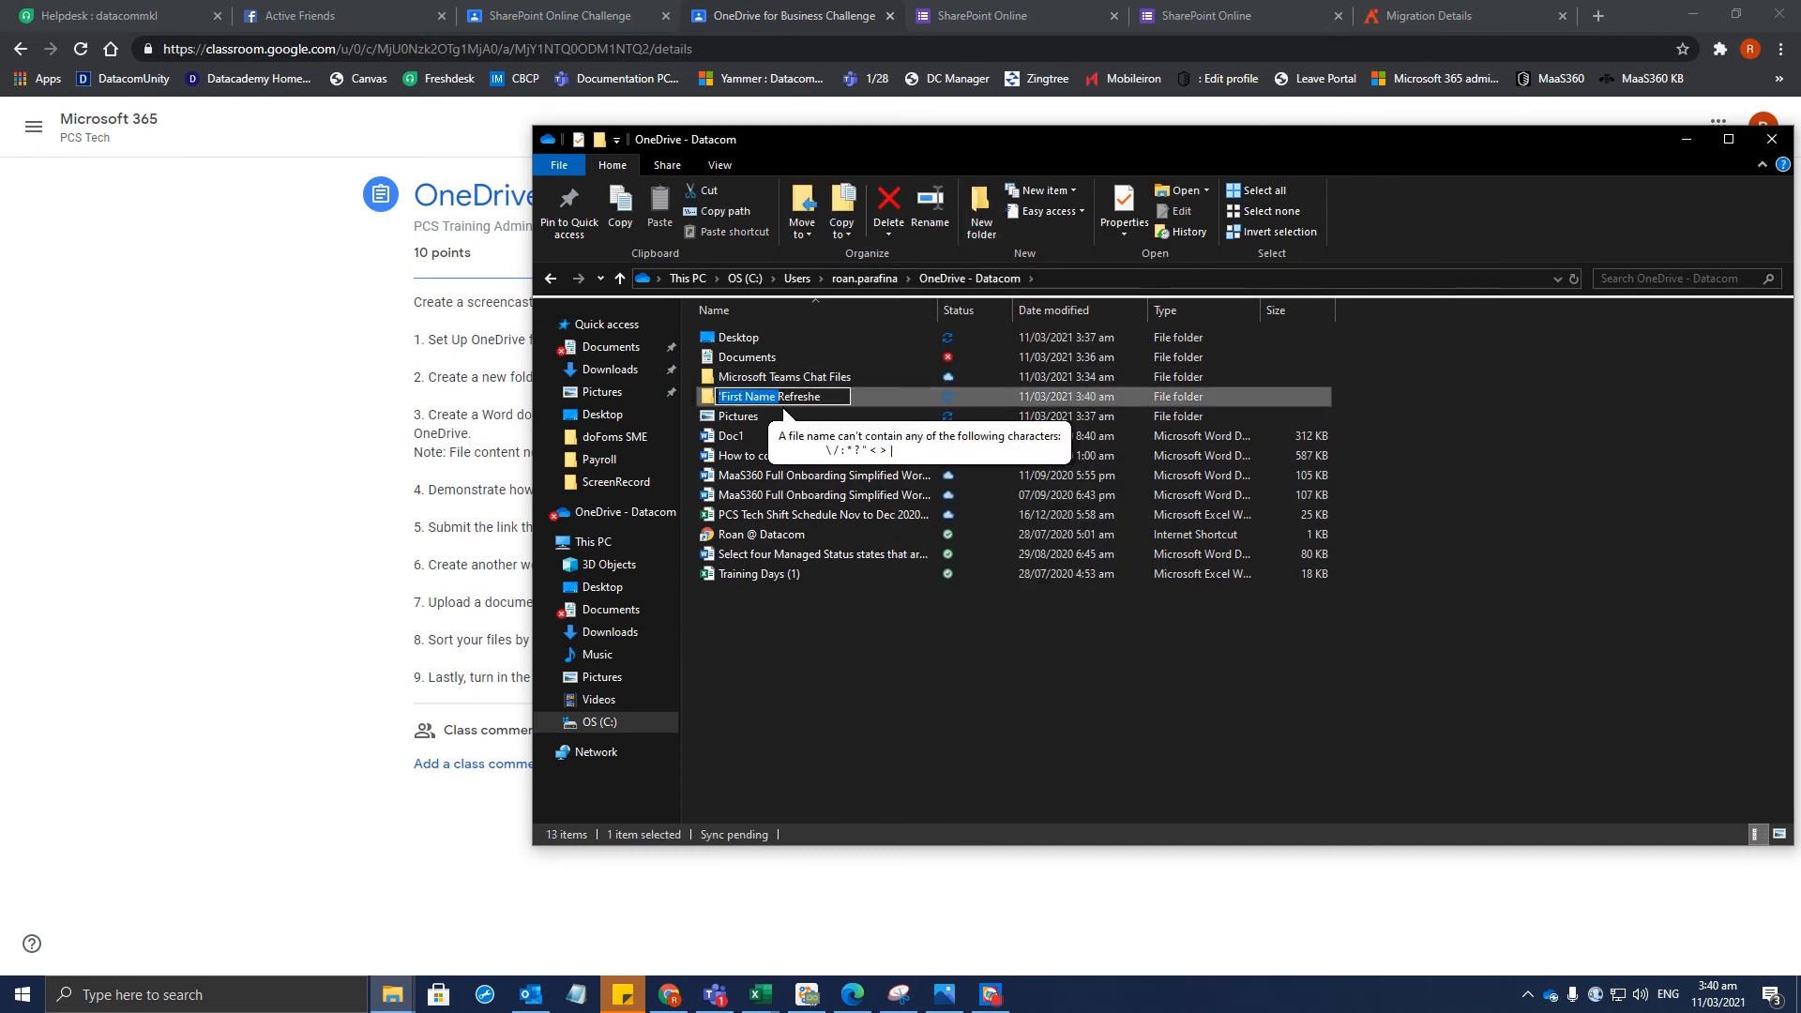
text(Ron)
key(Return)
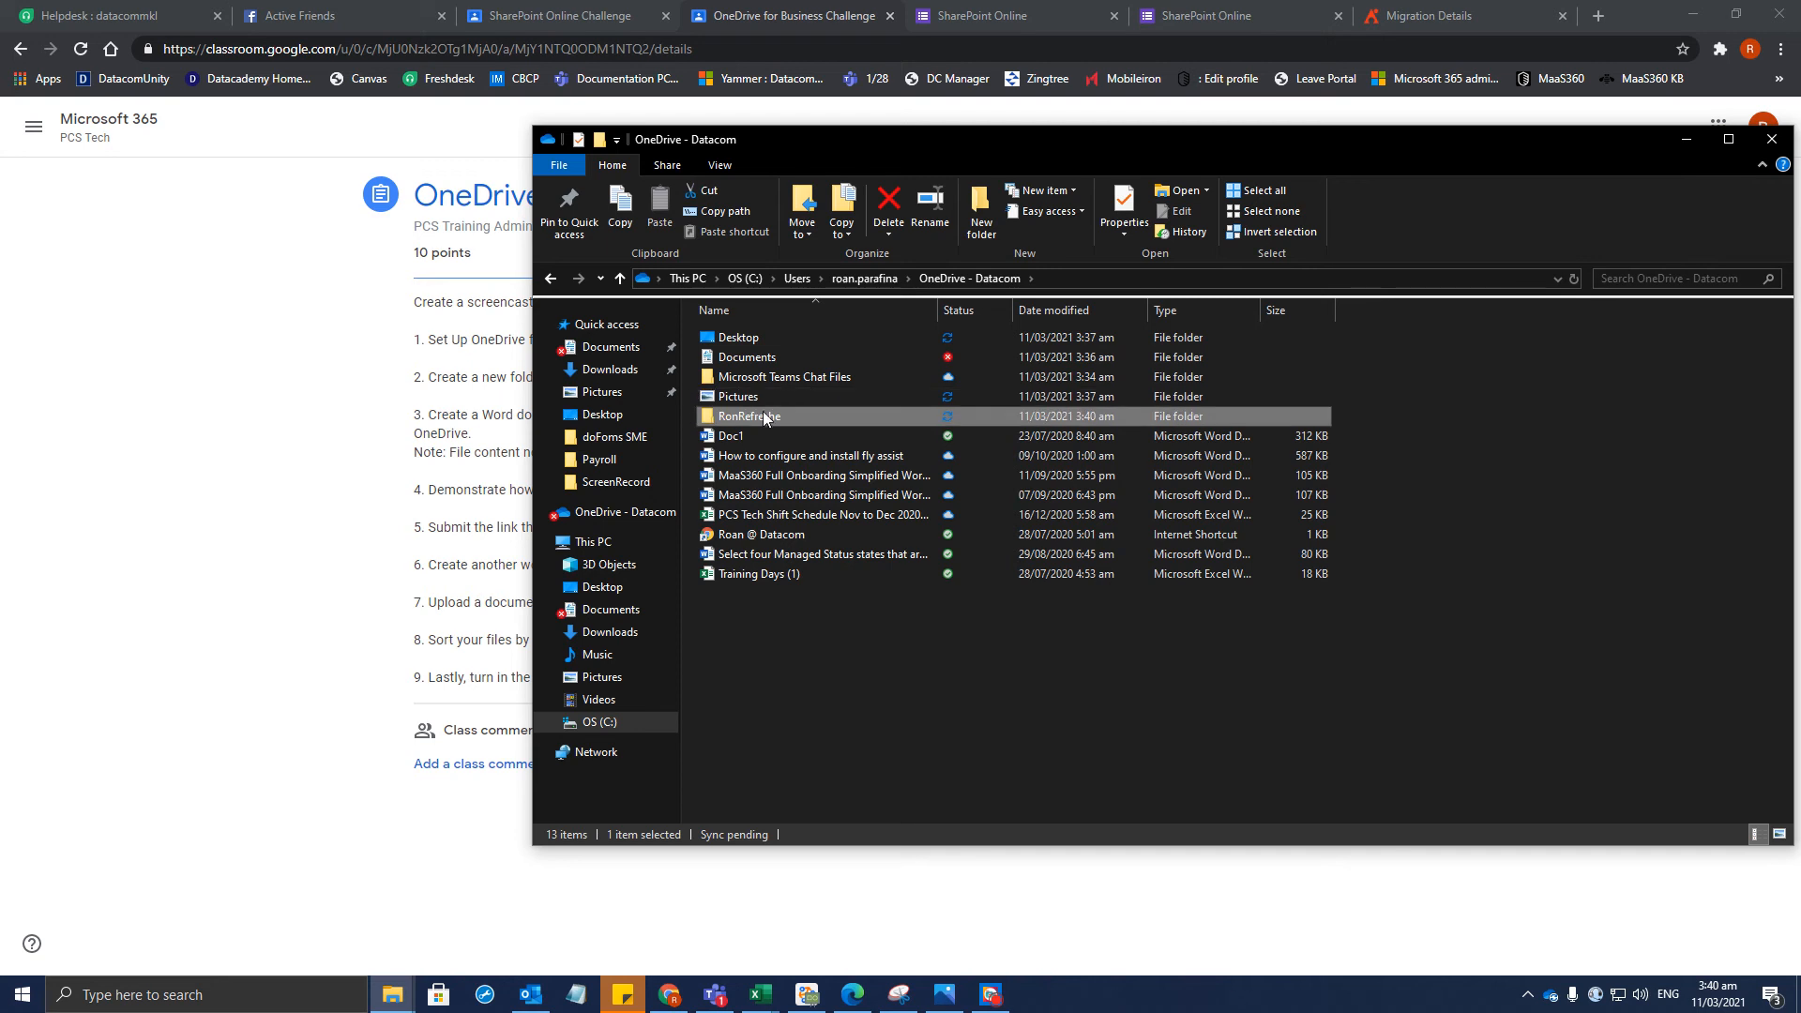
Rename the folder to Ron Refresher
right_click(773, 419)
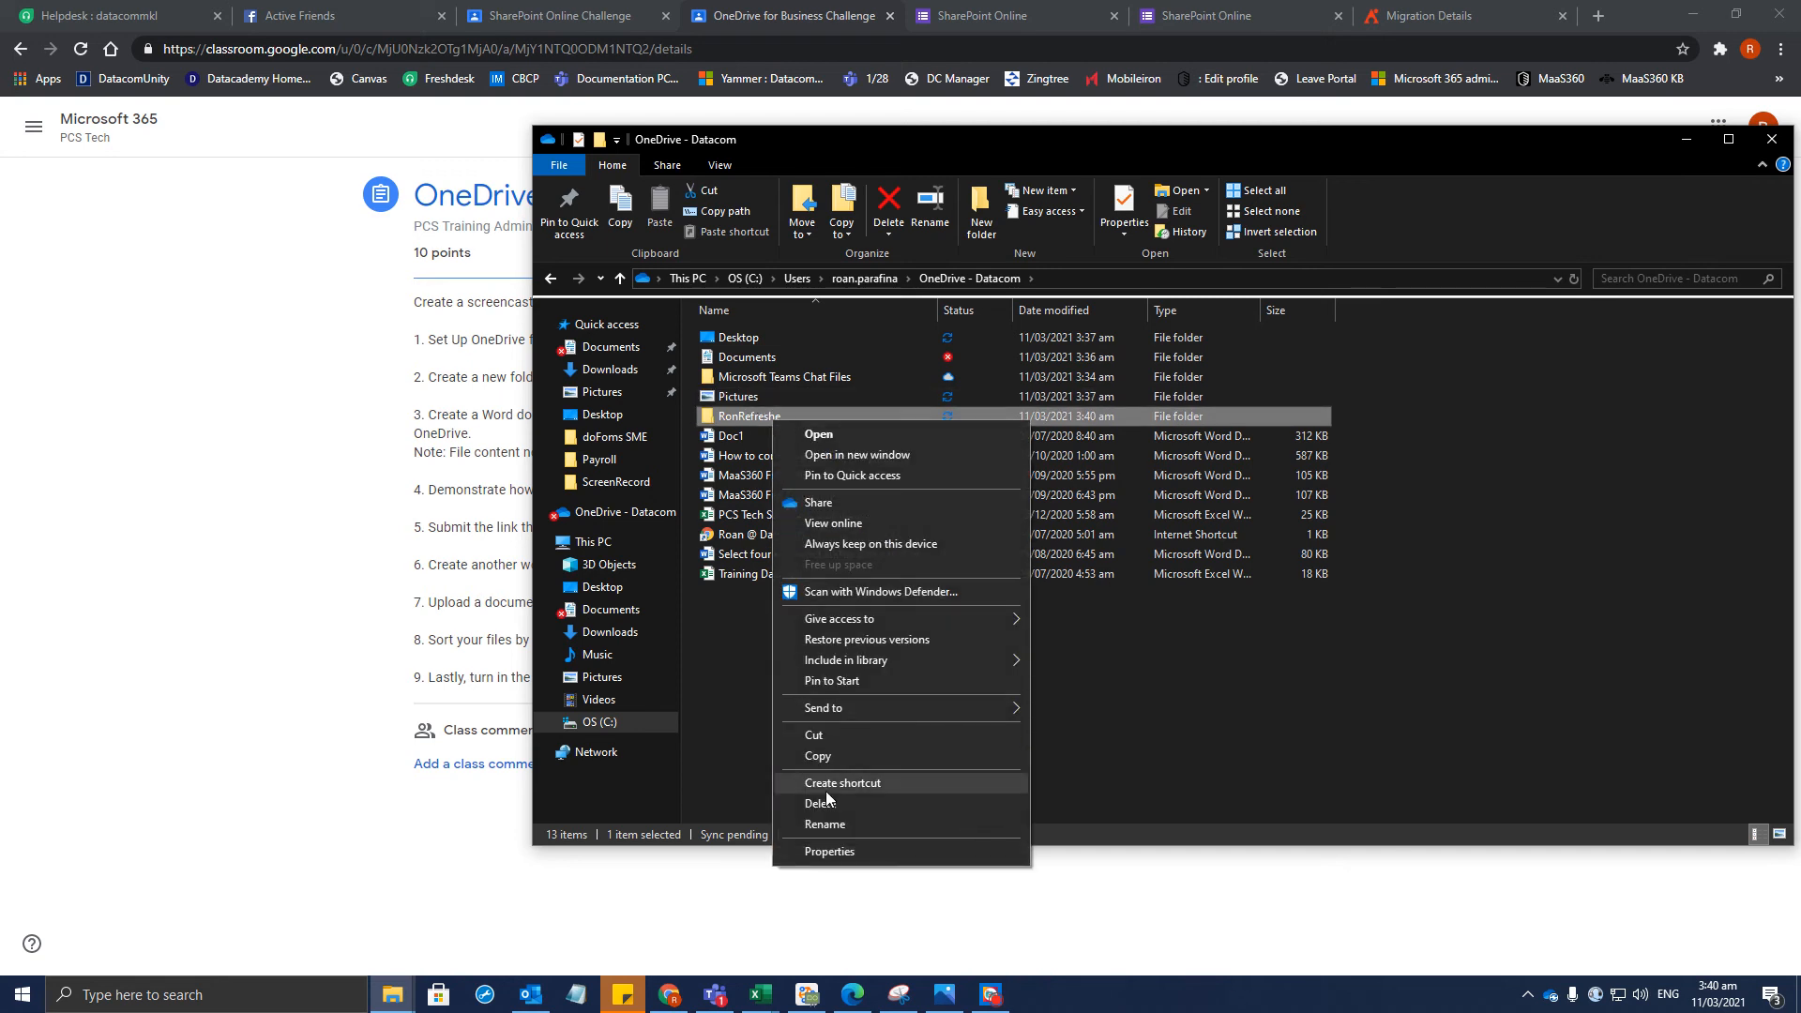
click(825, 824)
text(r)
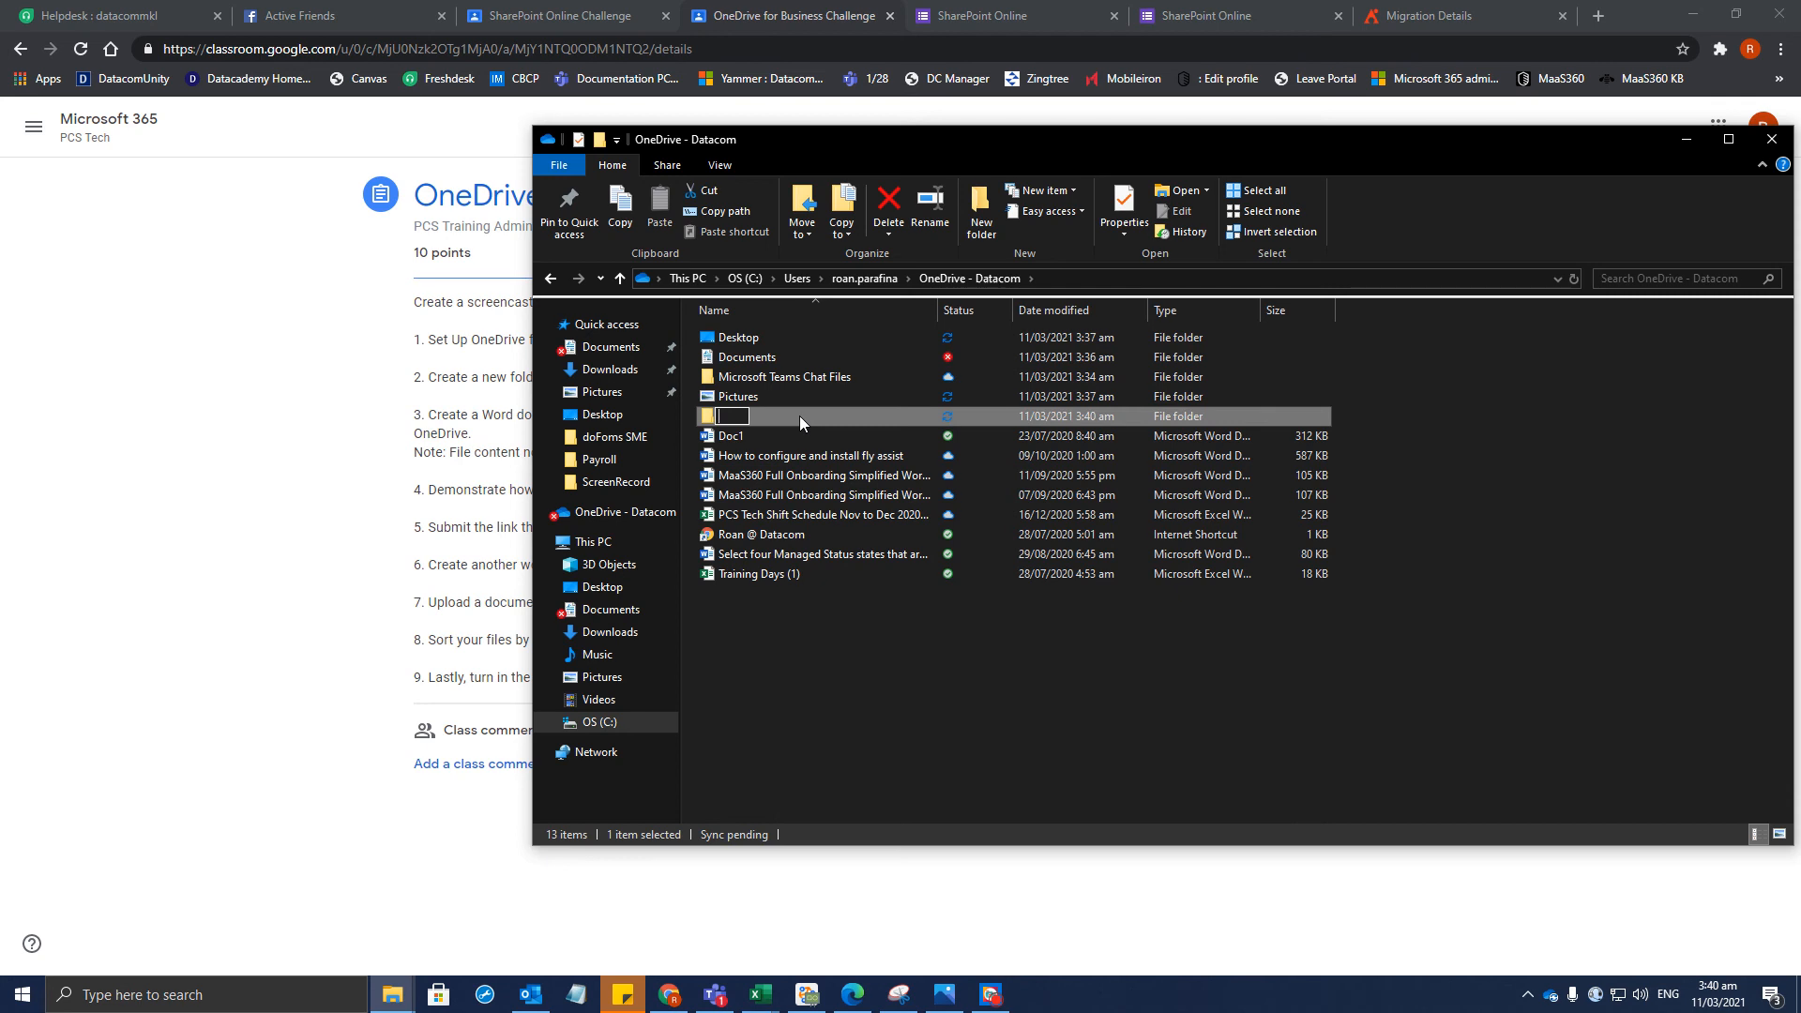
key(BackSpace)
text('First Name Refresher)
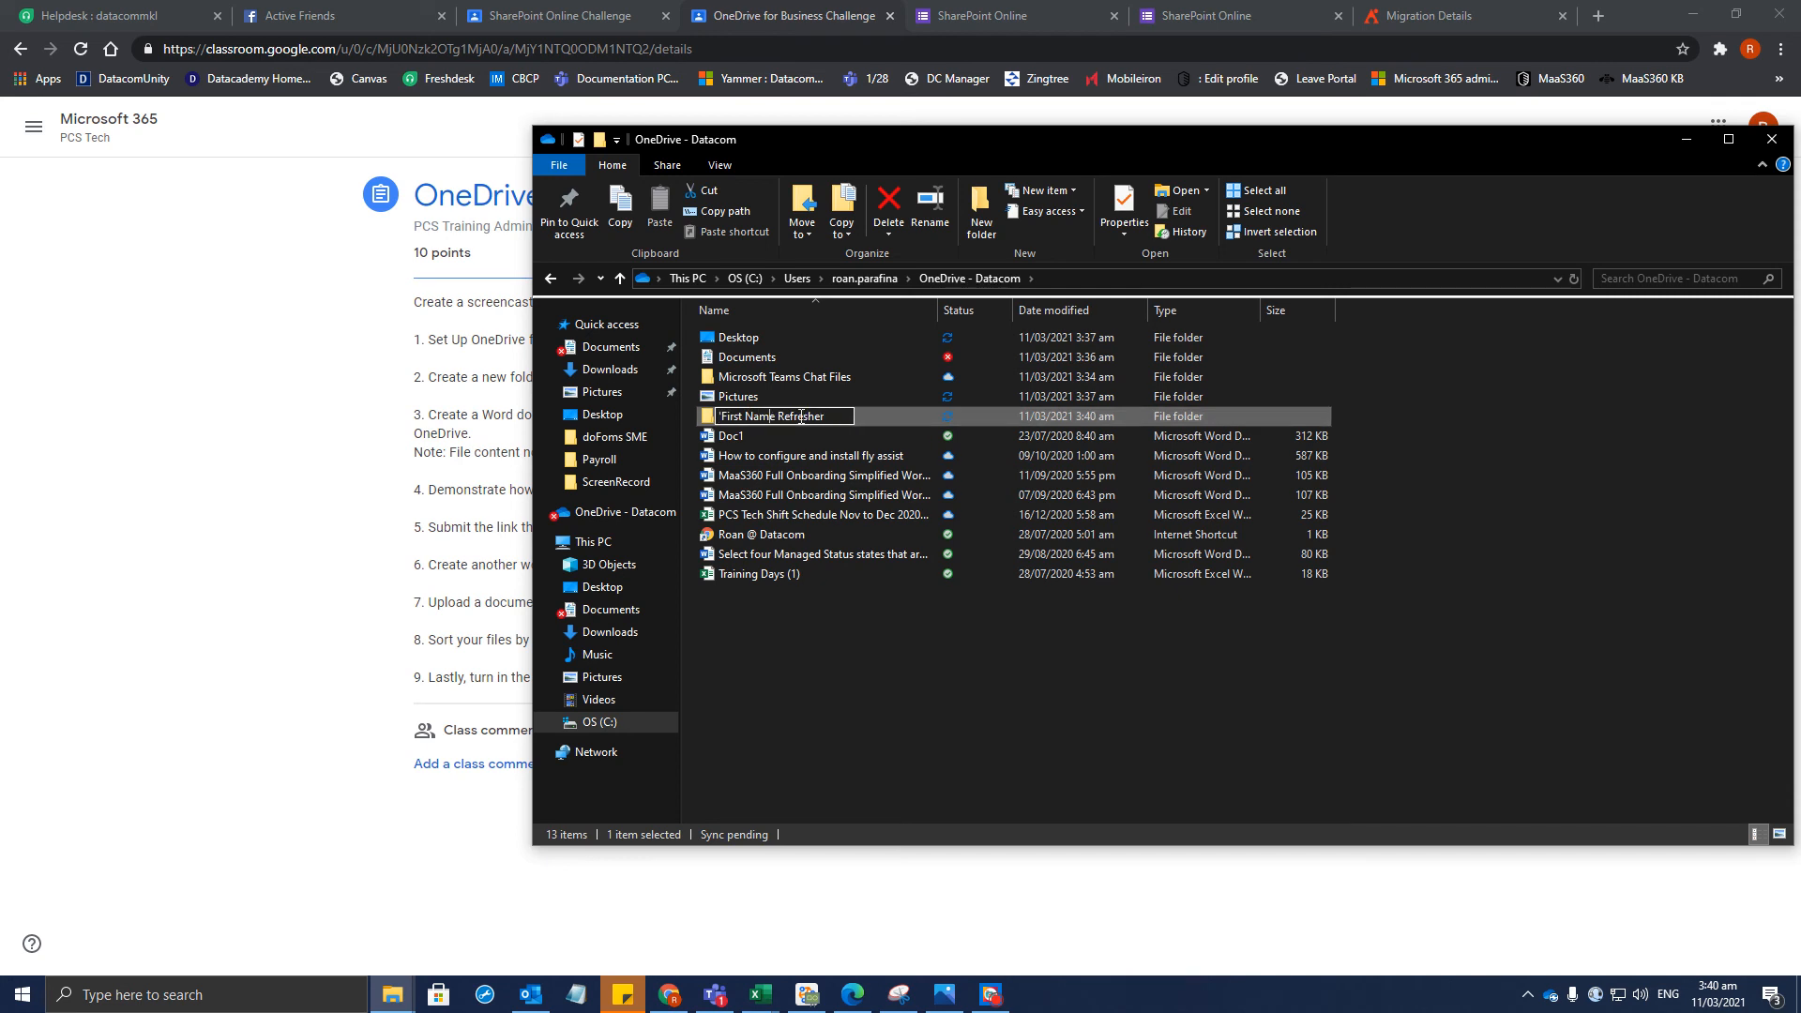
key(BackSpace)
key(BackSpace)
key(BackSpace)
text(Ron)
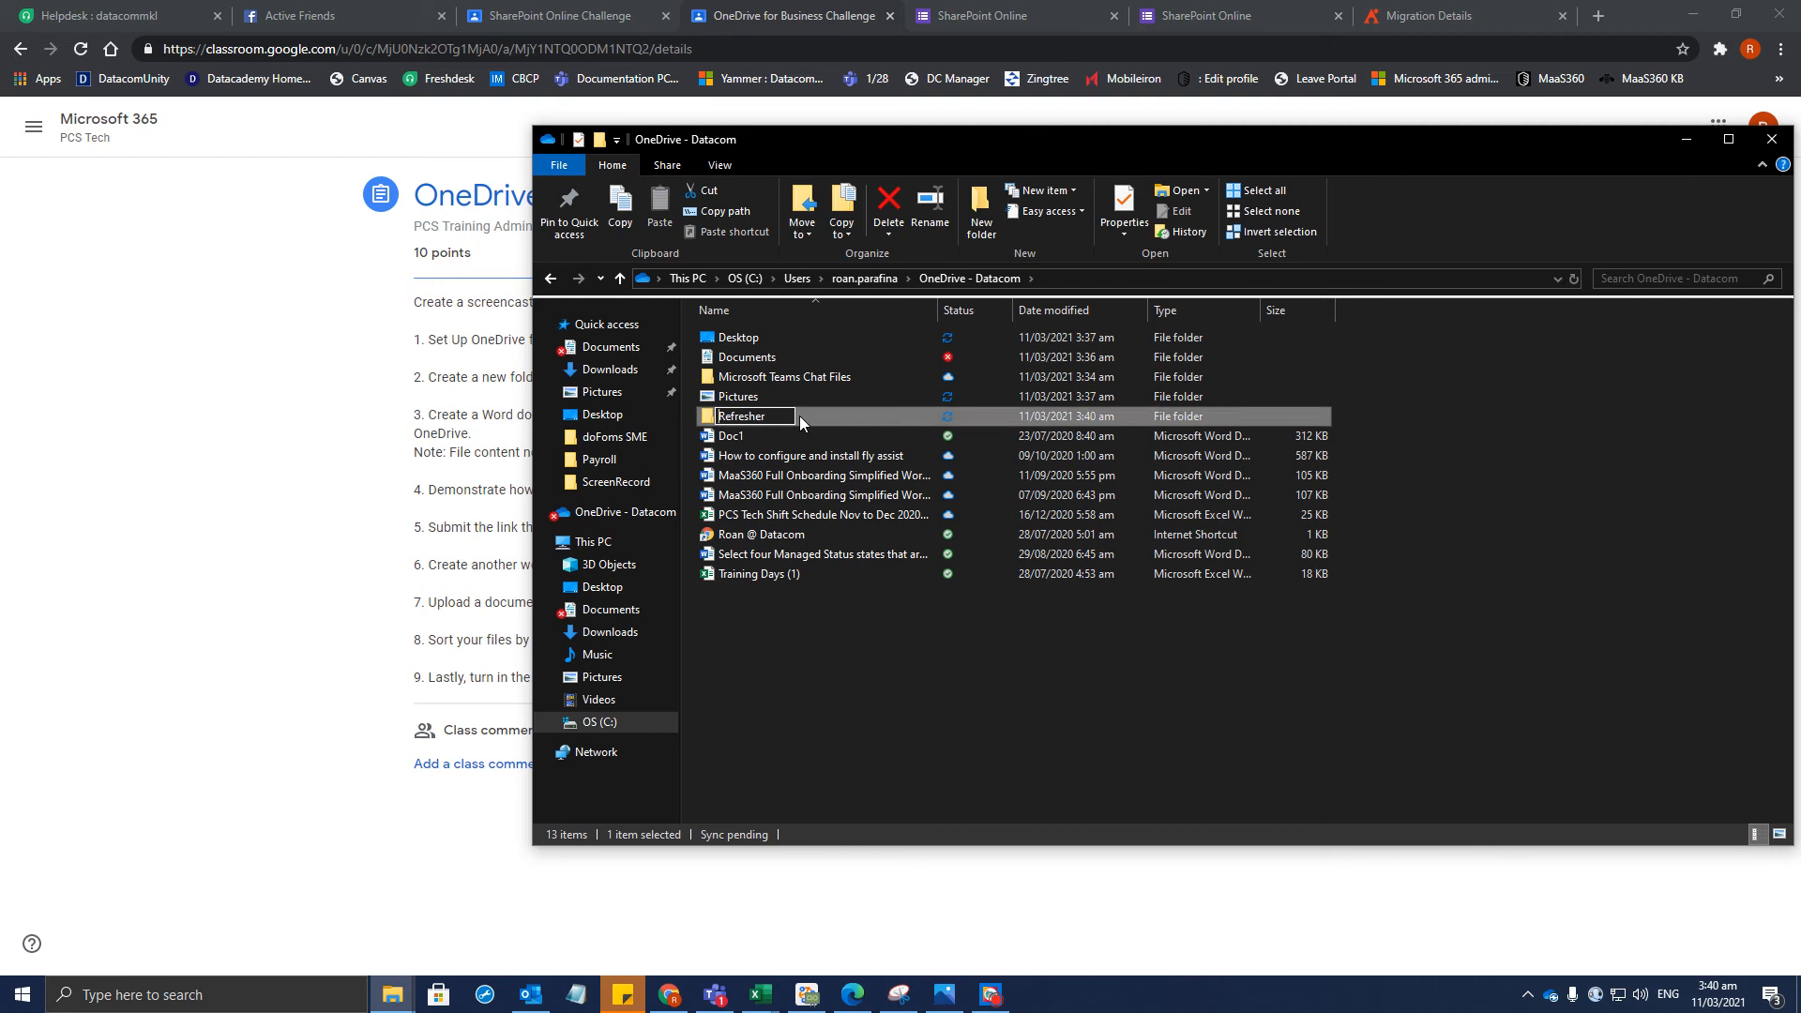
key(Return)
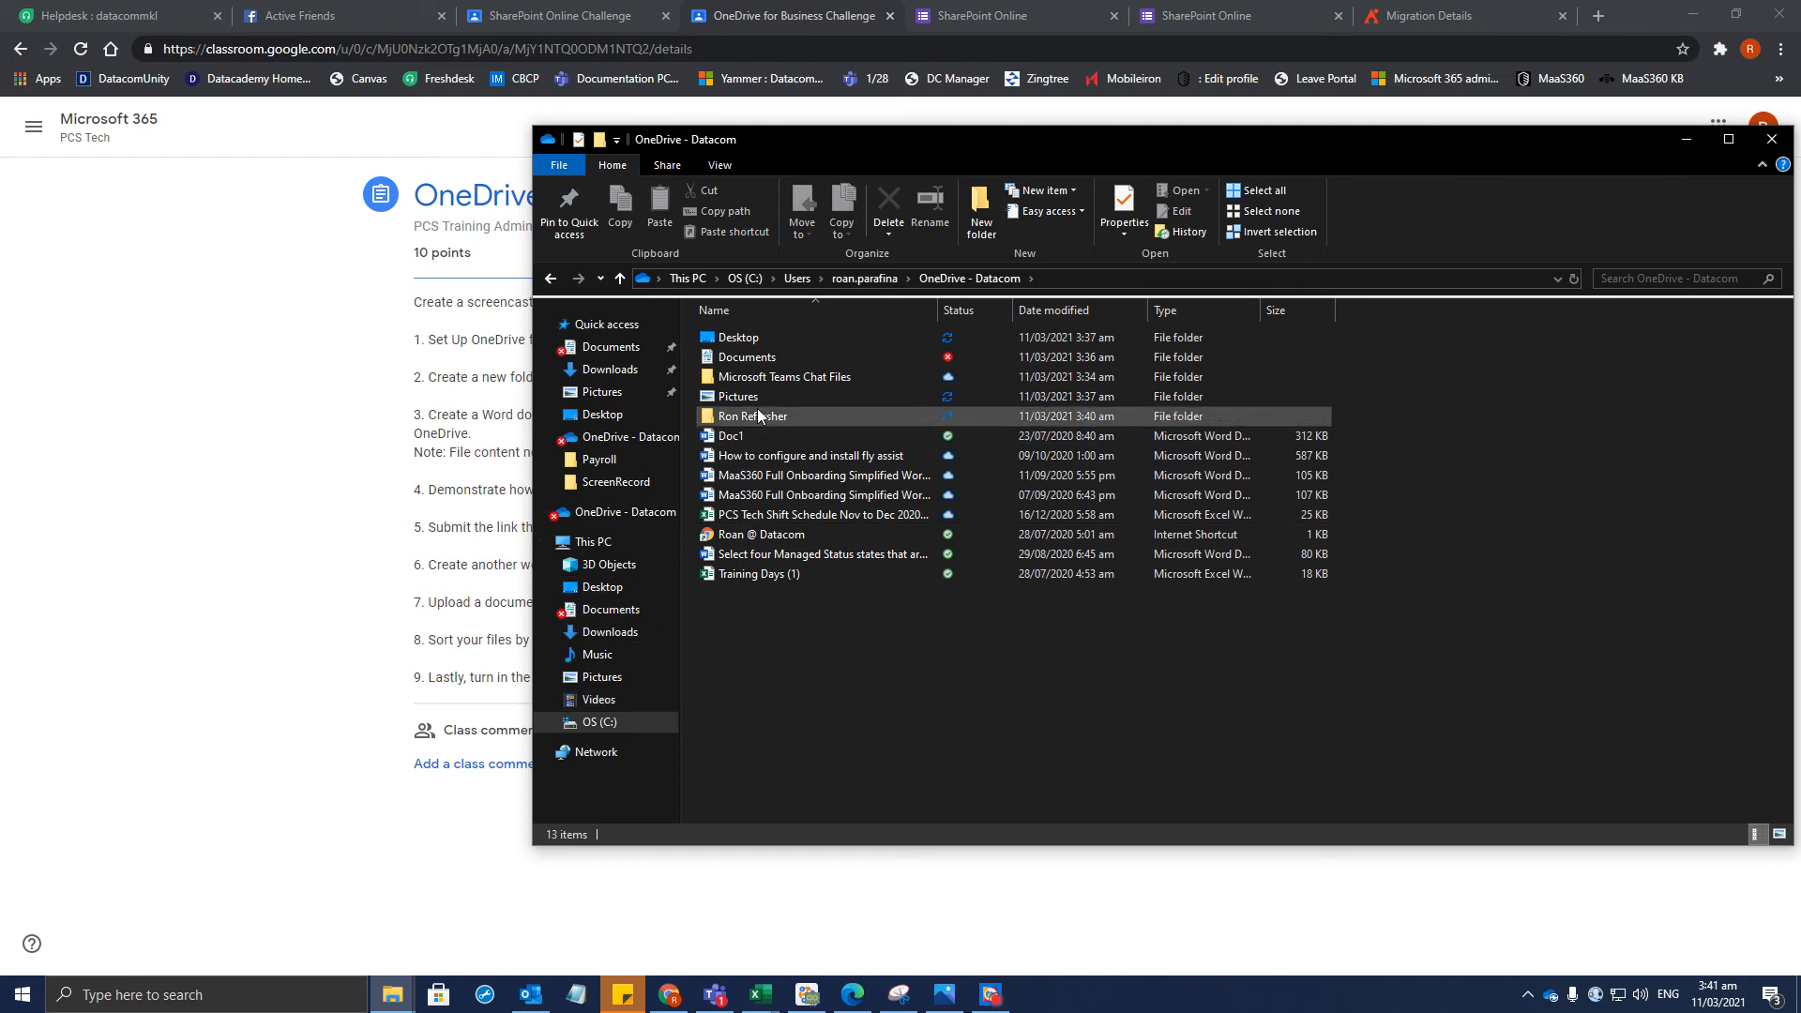
Browse C: > Users > profile > OneDrive, then return to OneDrive - Datacom
click(601, 723)
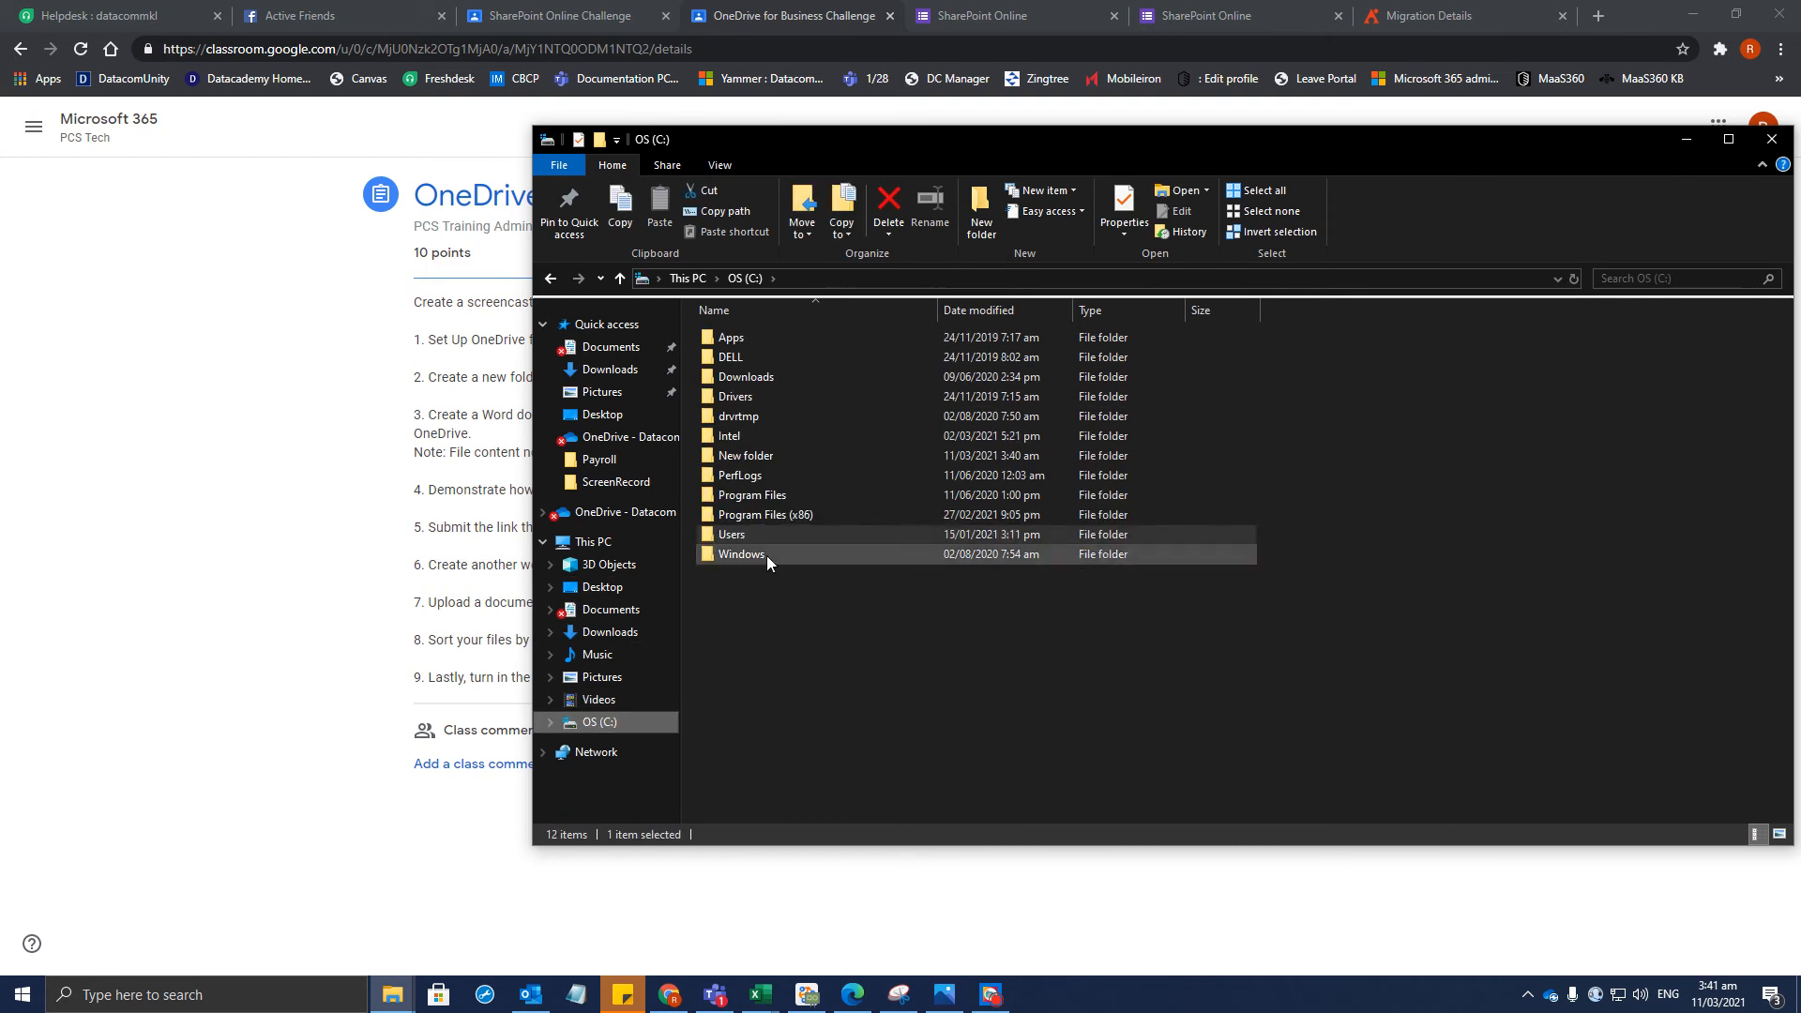
double_click(740, 536)
double_click(750, 377)
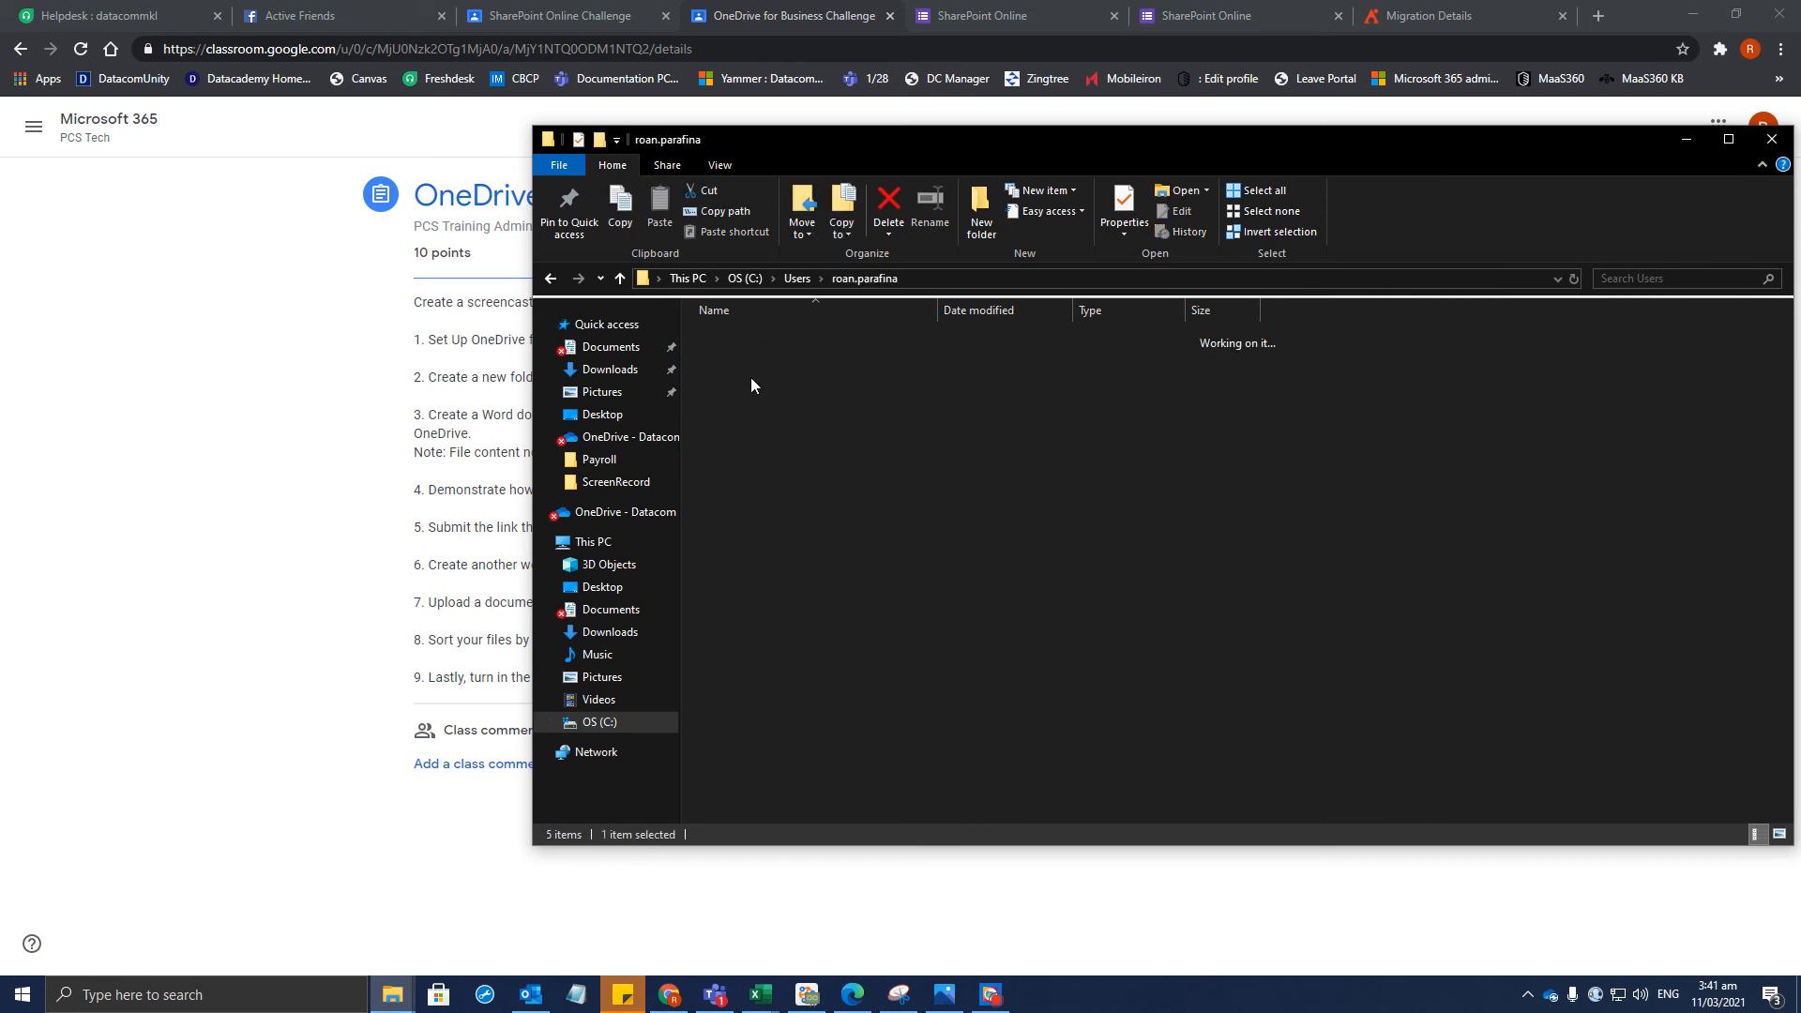
double_click(758, 554)
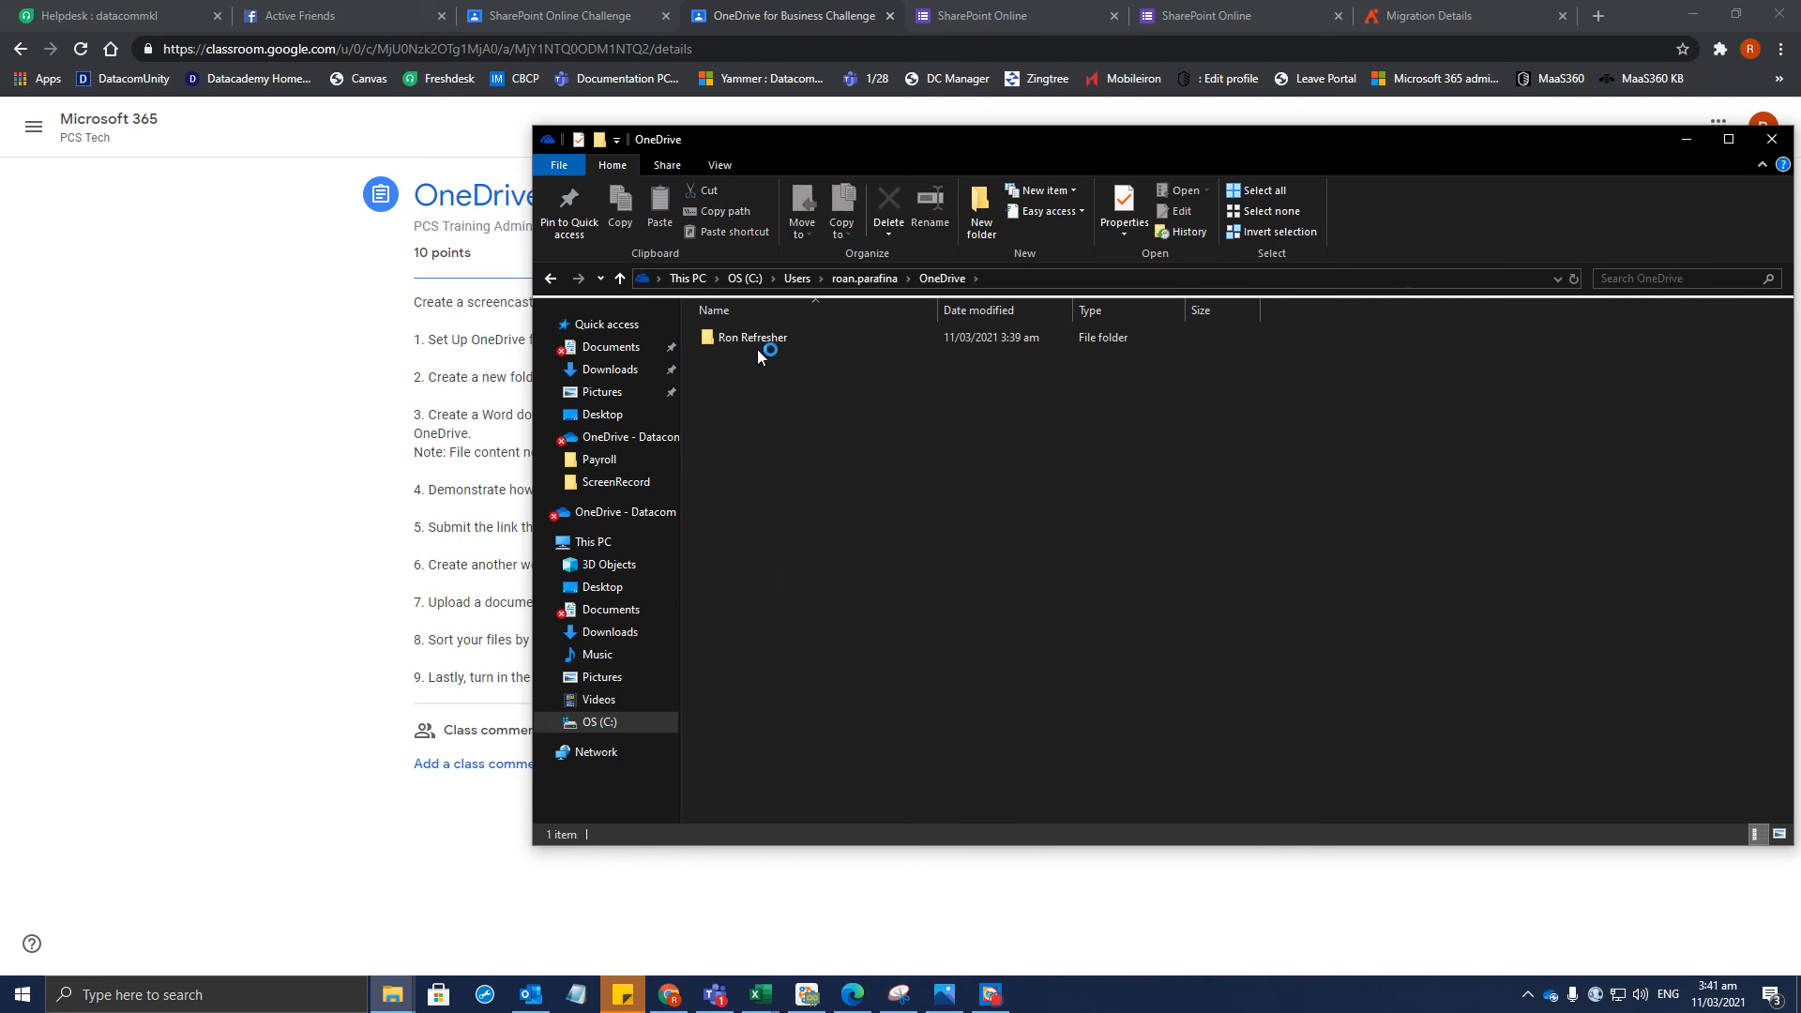
double_click(757, 351)
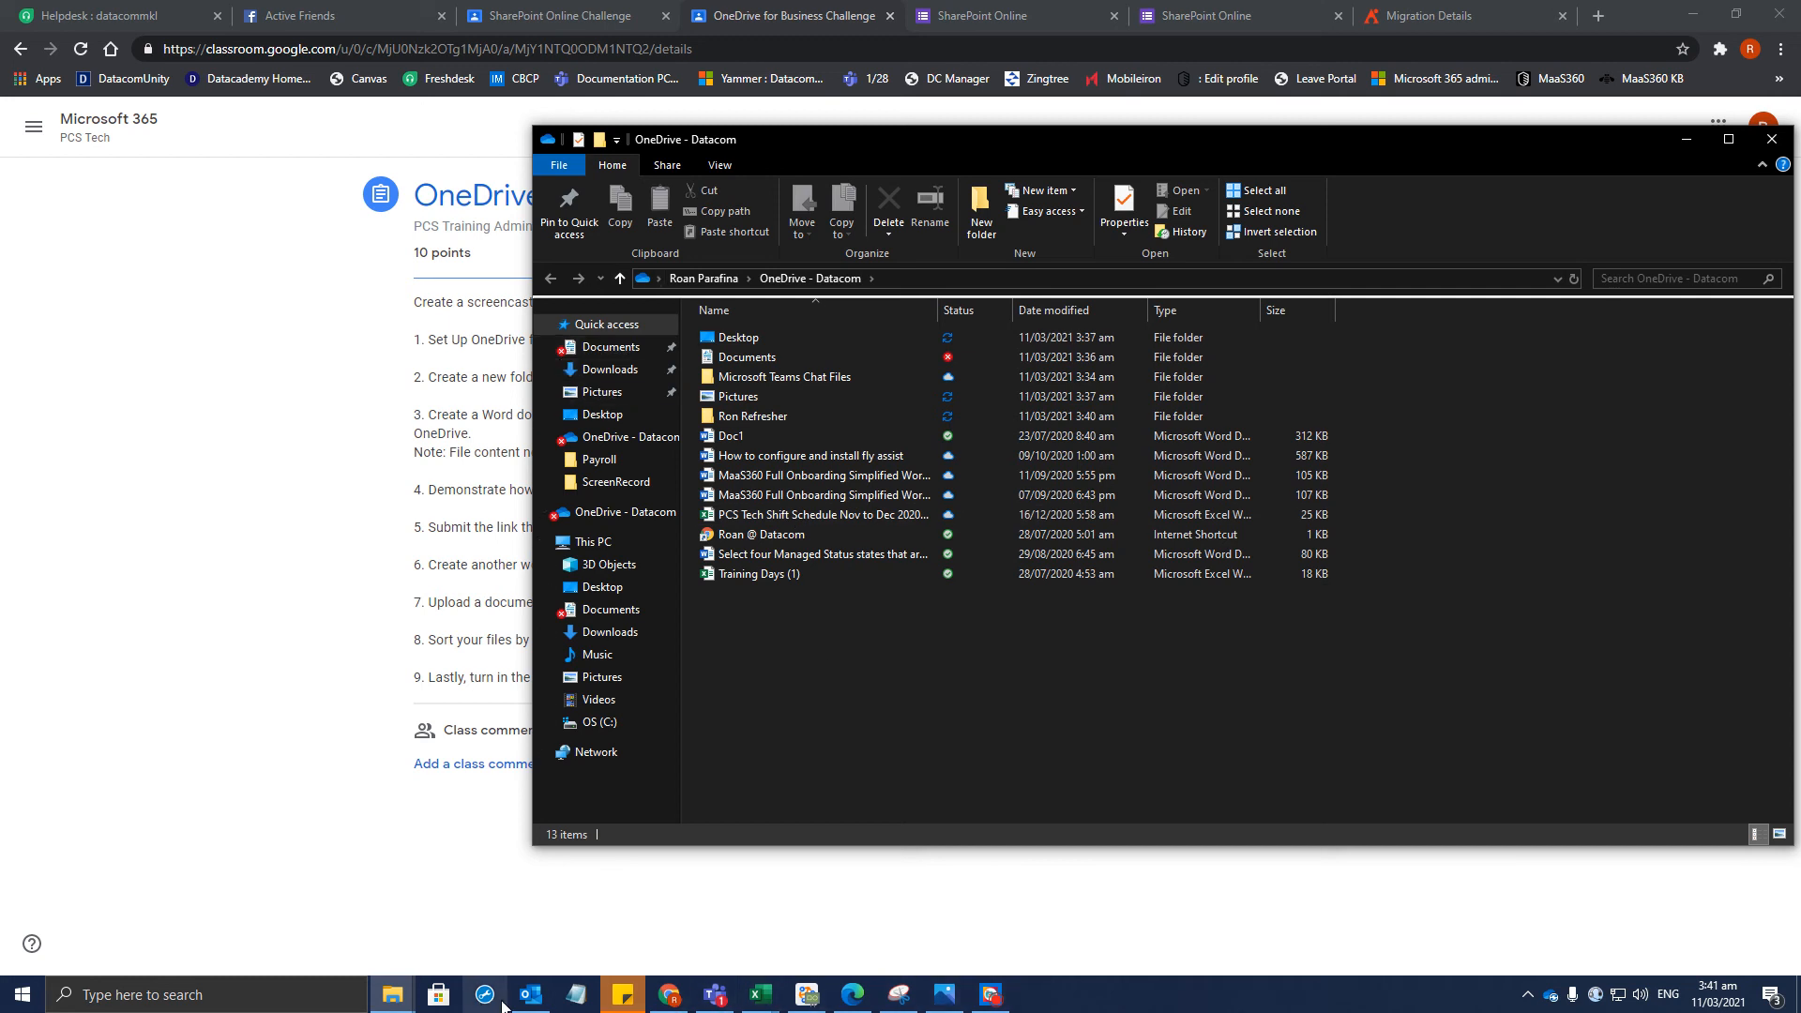
Launch Word and create a blank document containing the text Test
click(188, 994)
text(word)
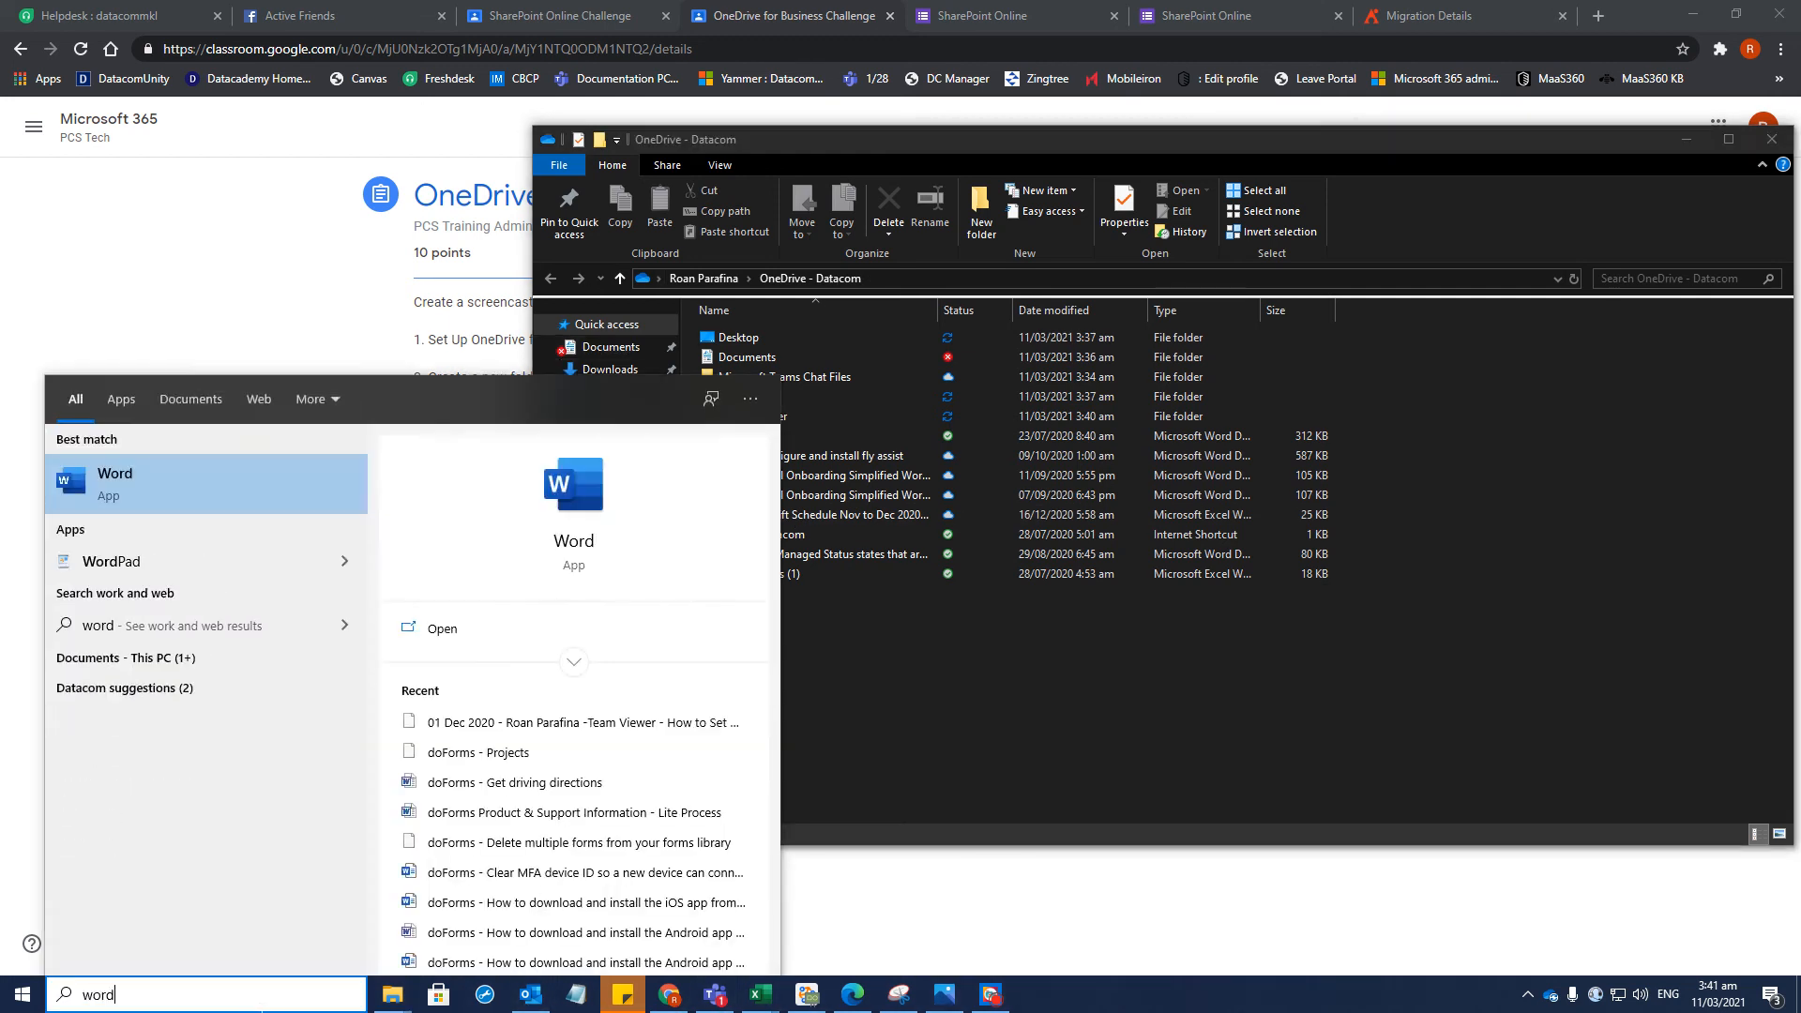
key(Return)
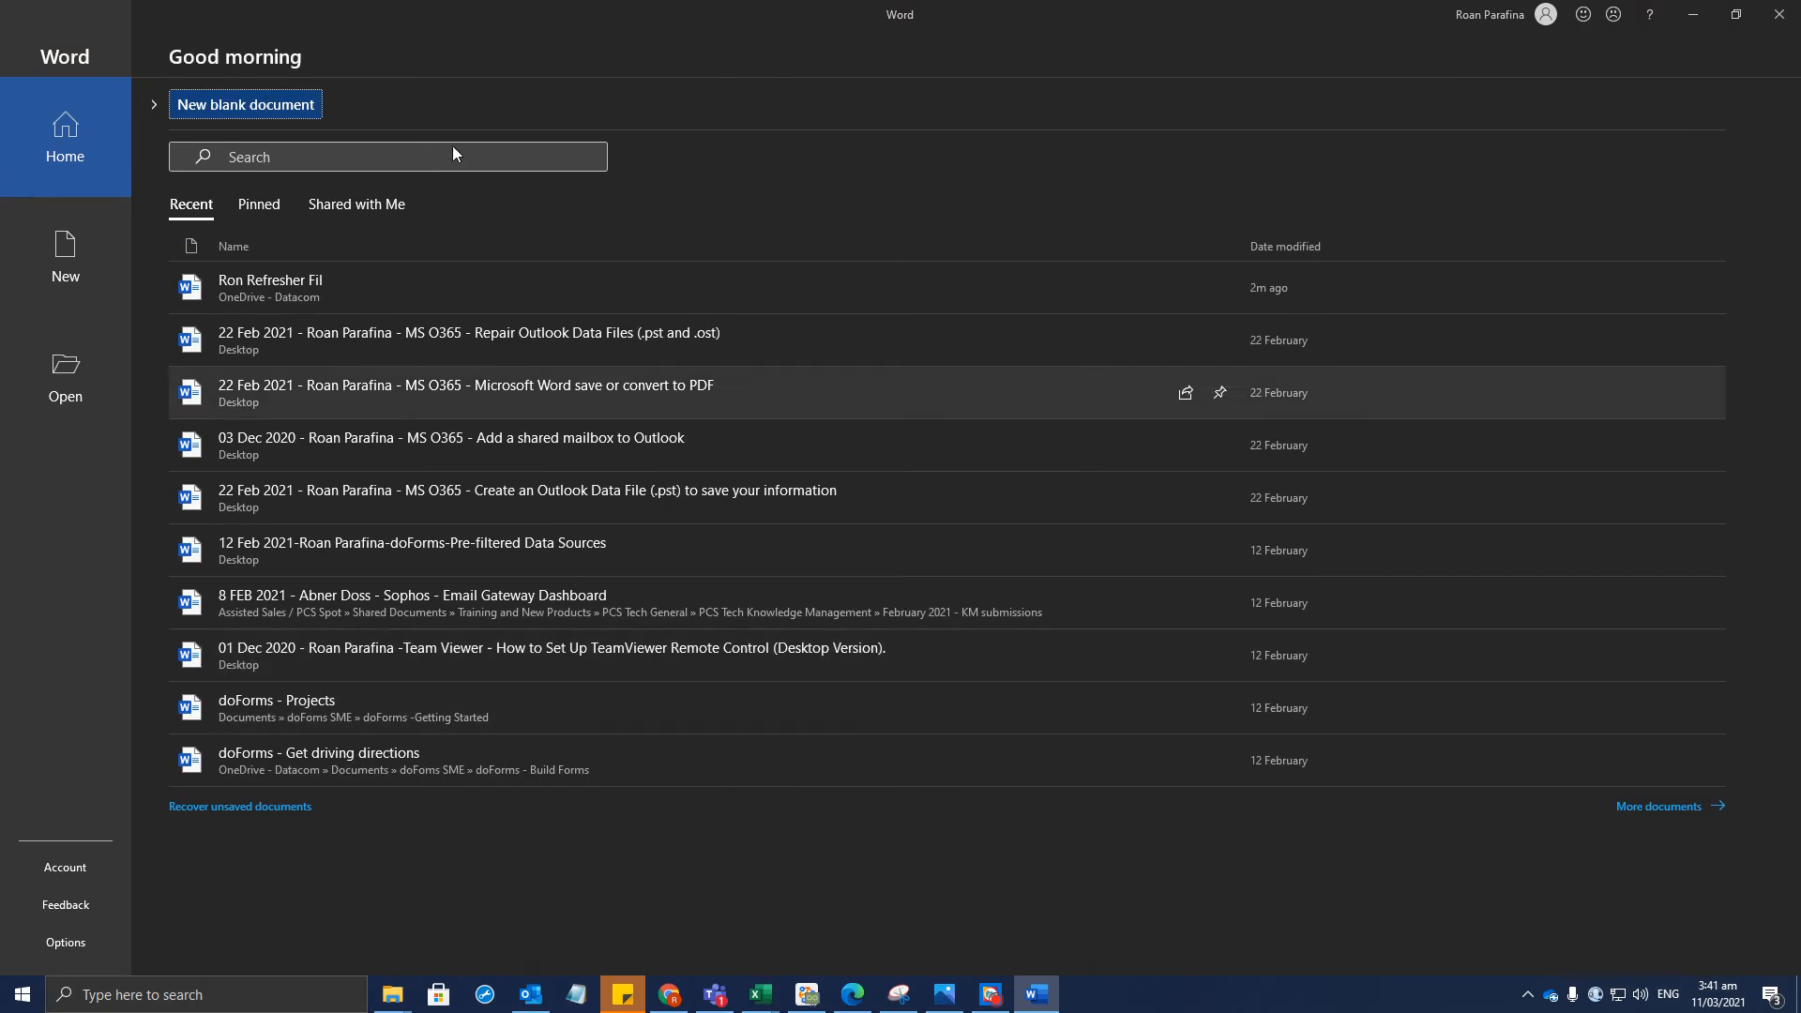
click(66, 261)
click(315, 204)
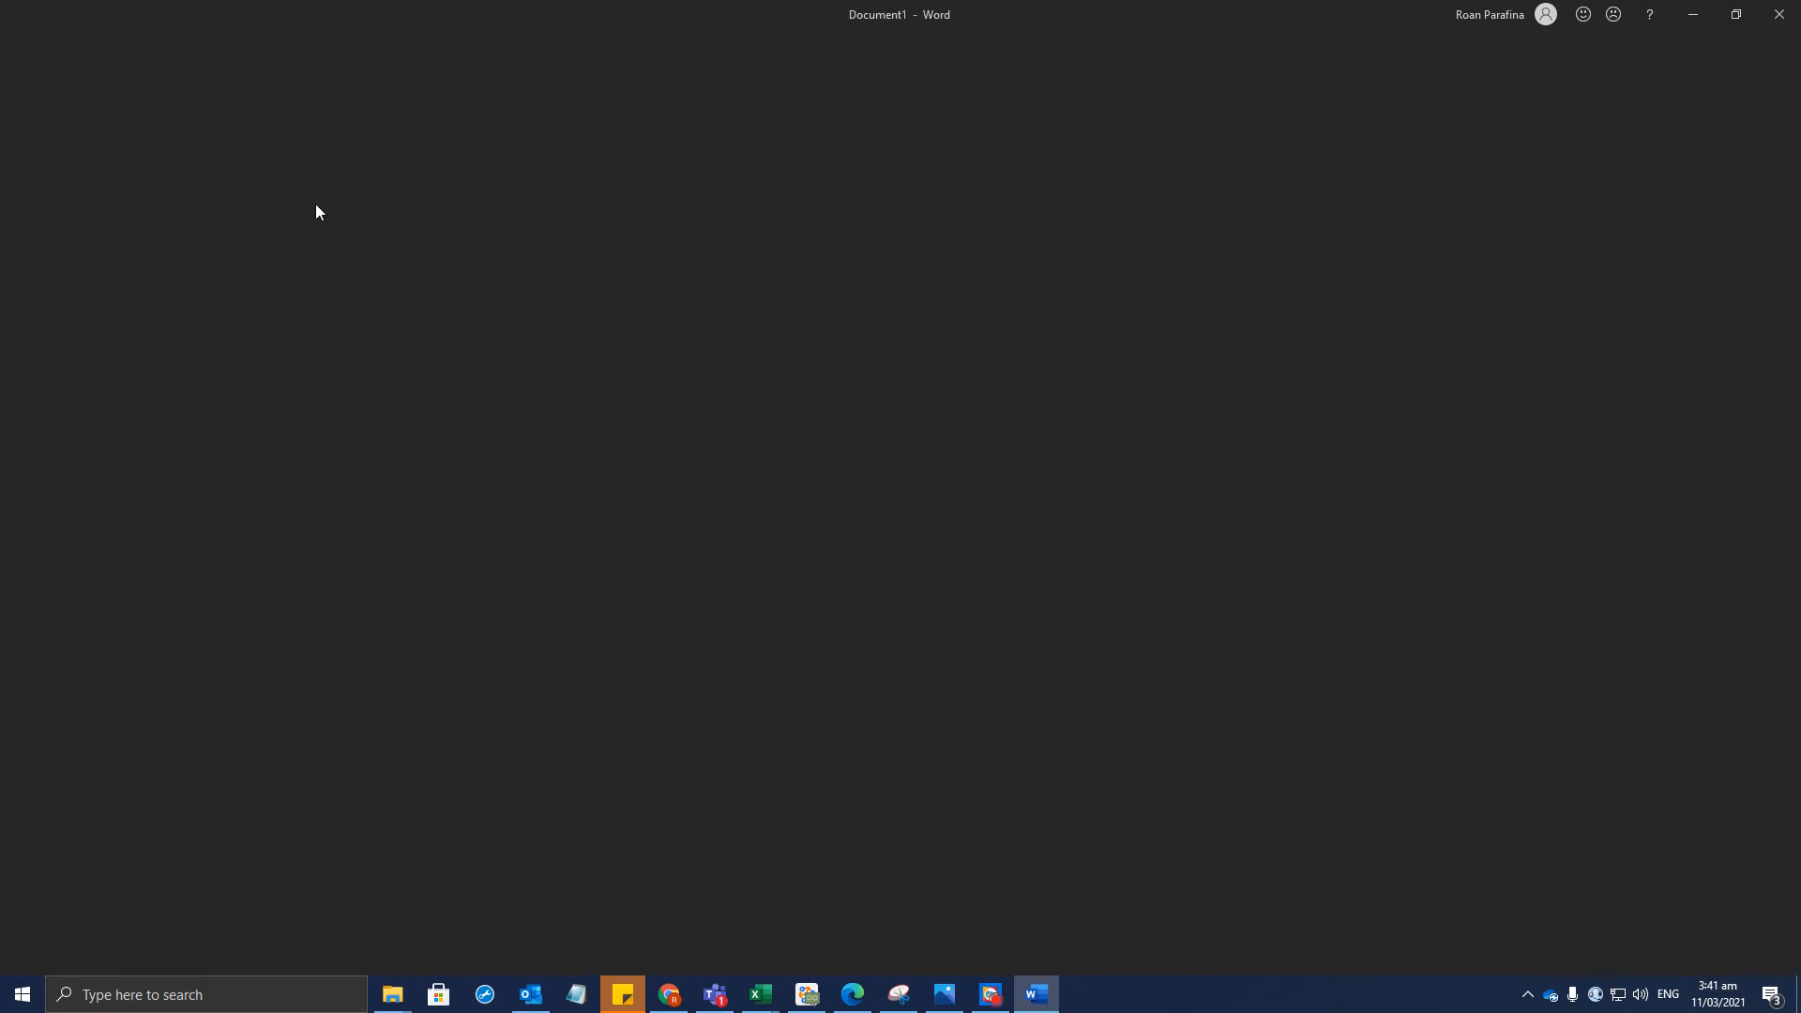
text(Test)
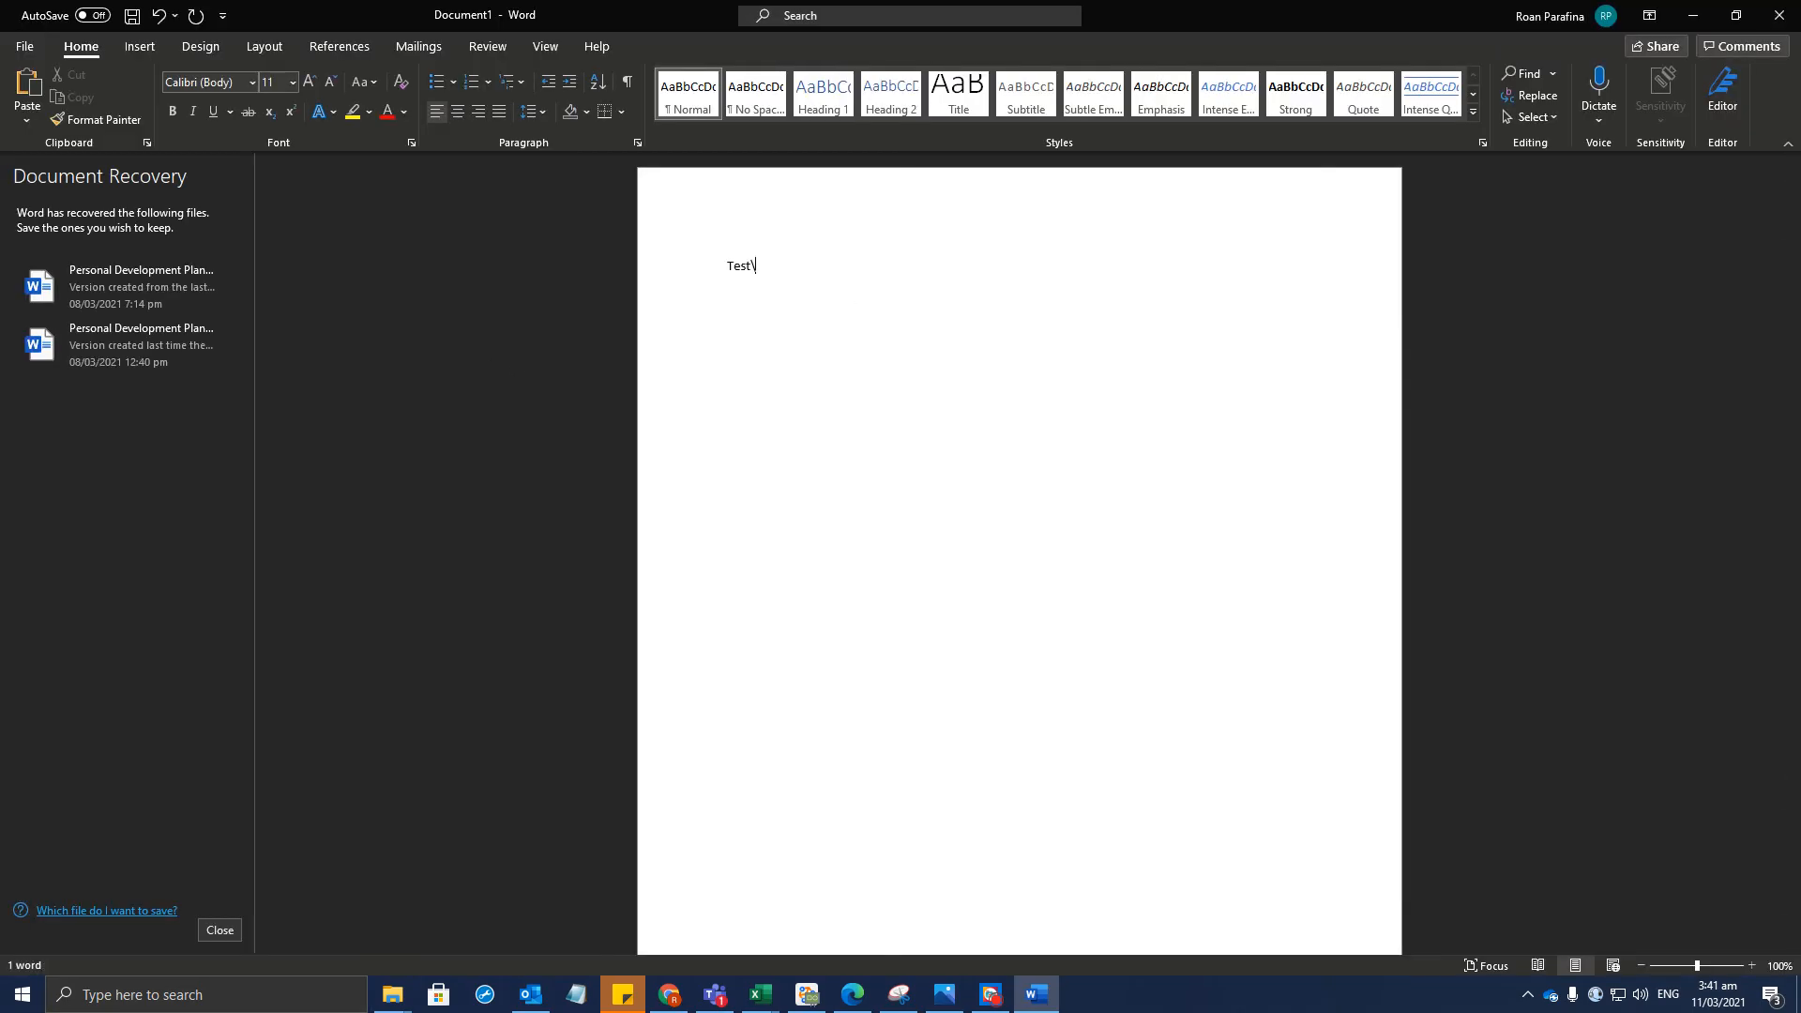
Delete the misnamed Ron Refresher Fil.docx via Word's file browser and dismiss the OneDrive notice
click(32, 49)
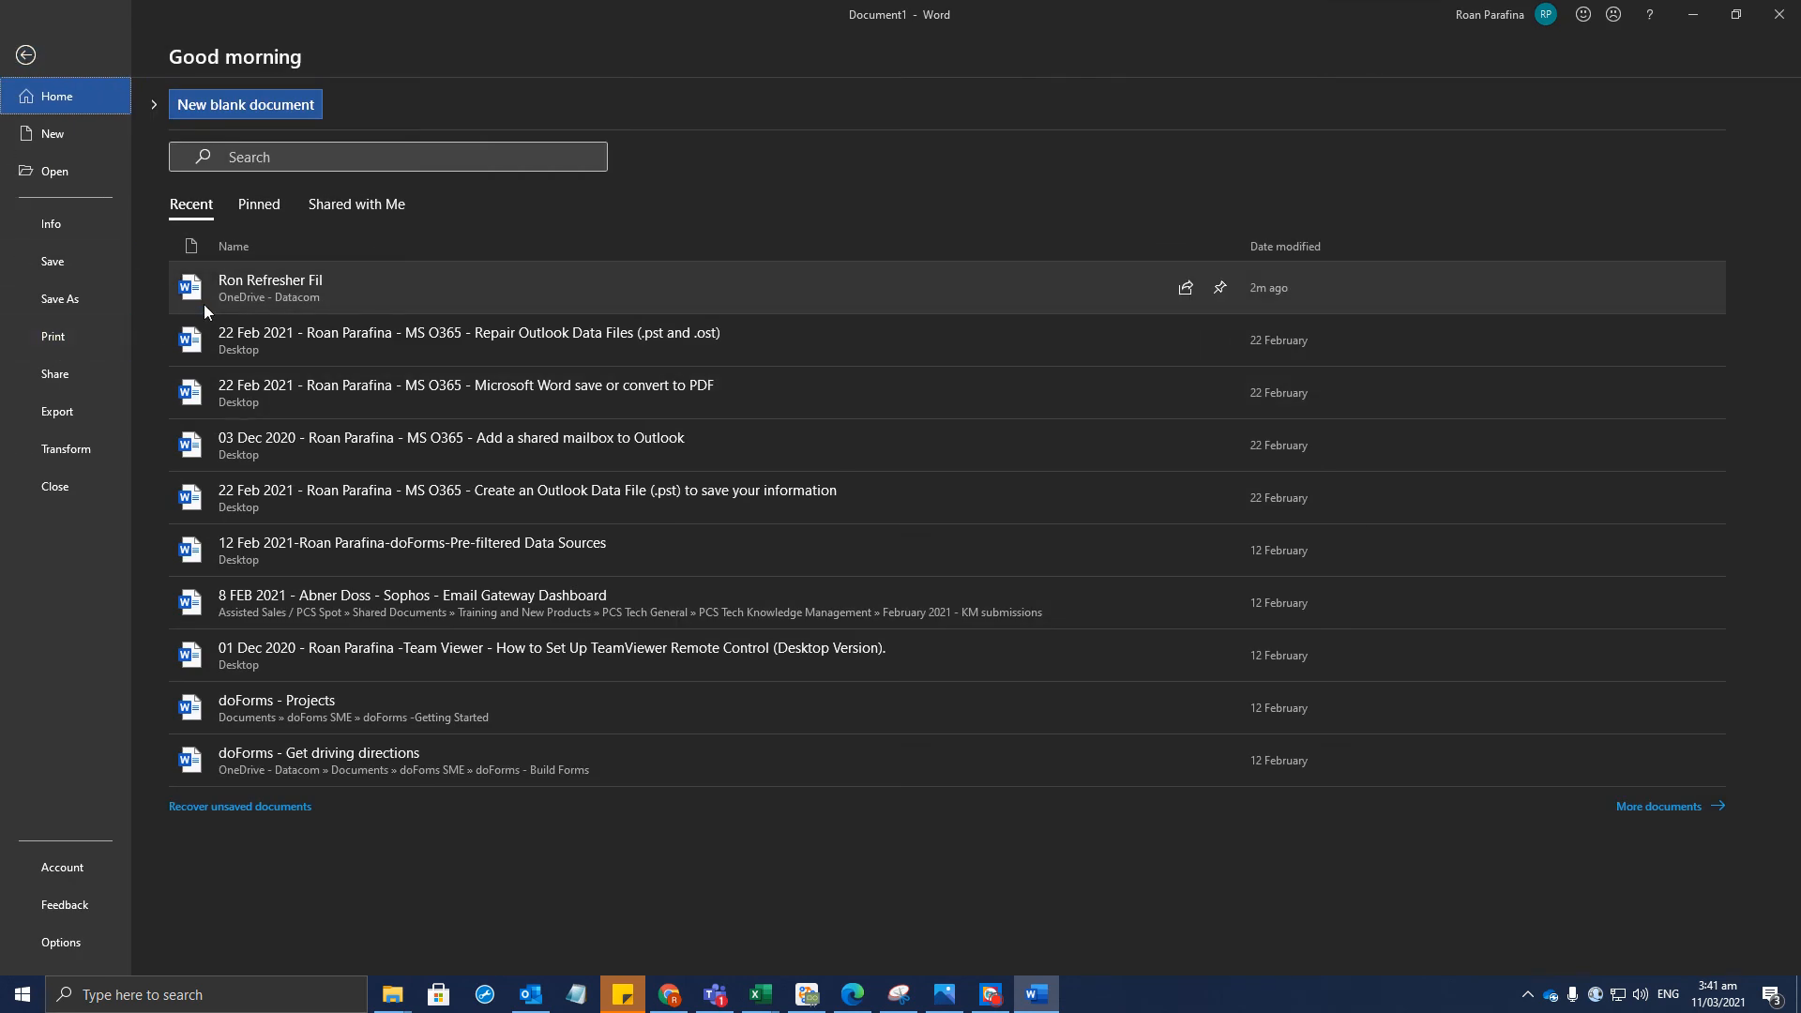
right_click(215, 294)
click(328, 336)
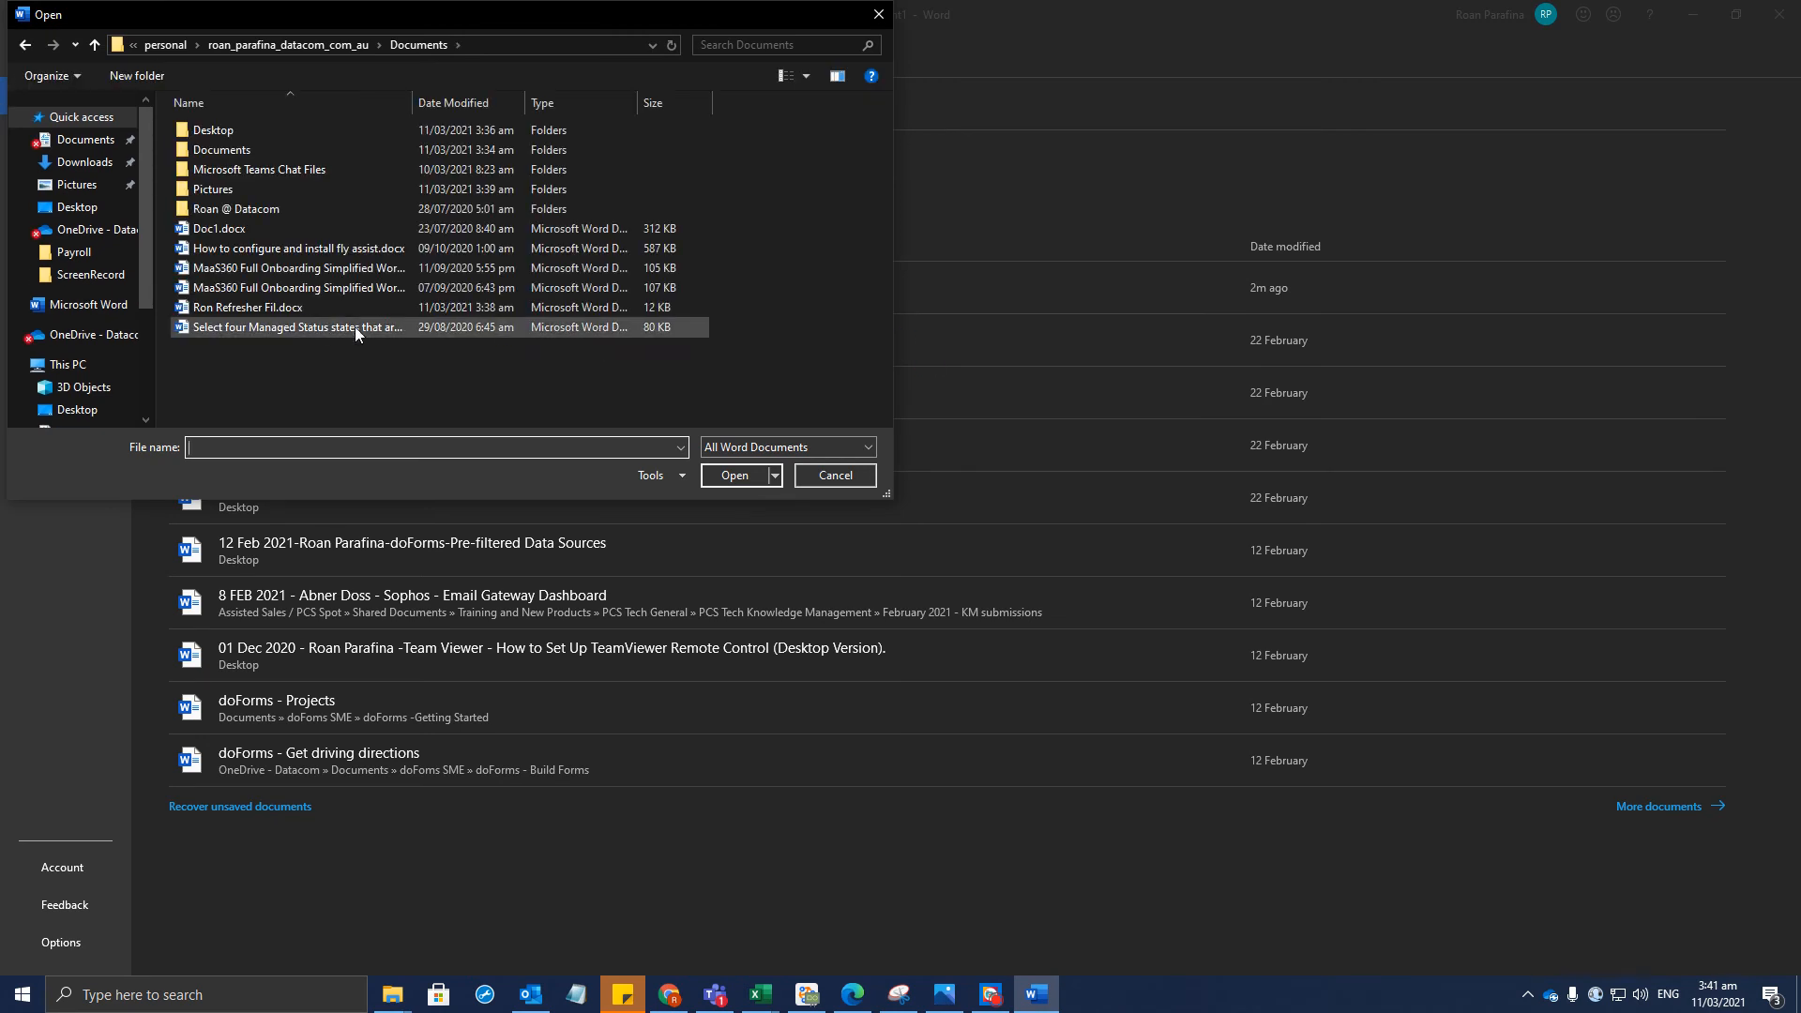
click(310, 313)
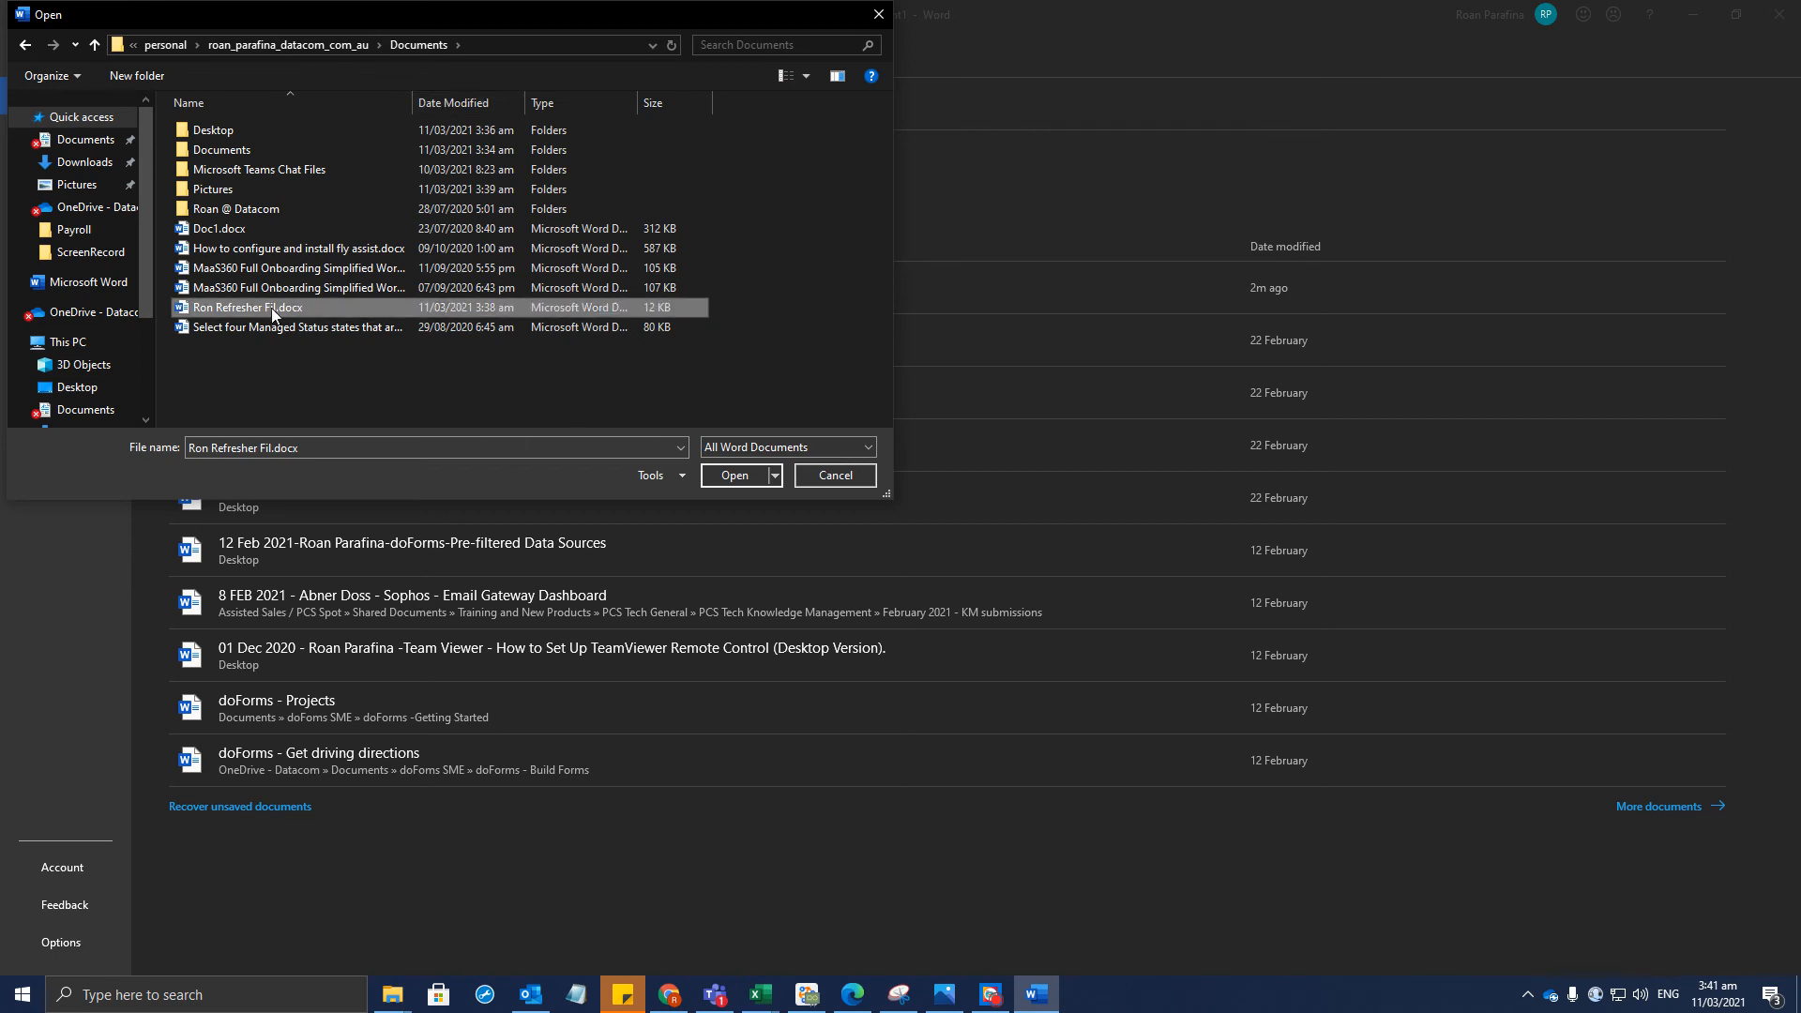
click(847, 477)
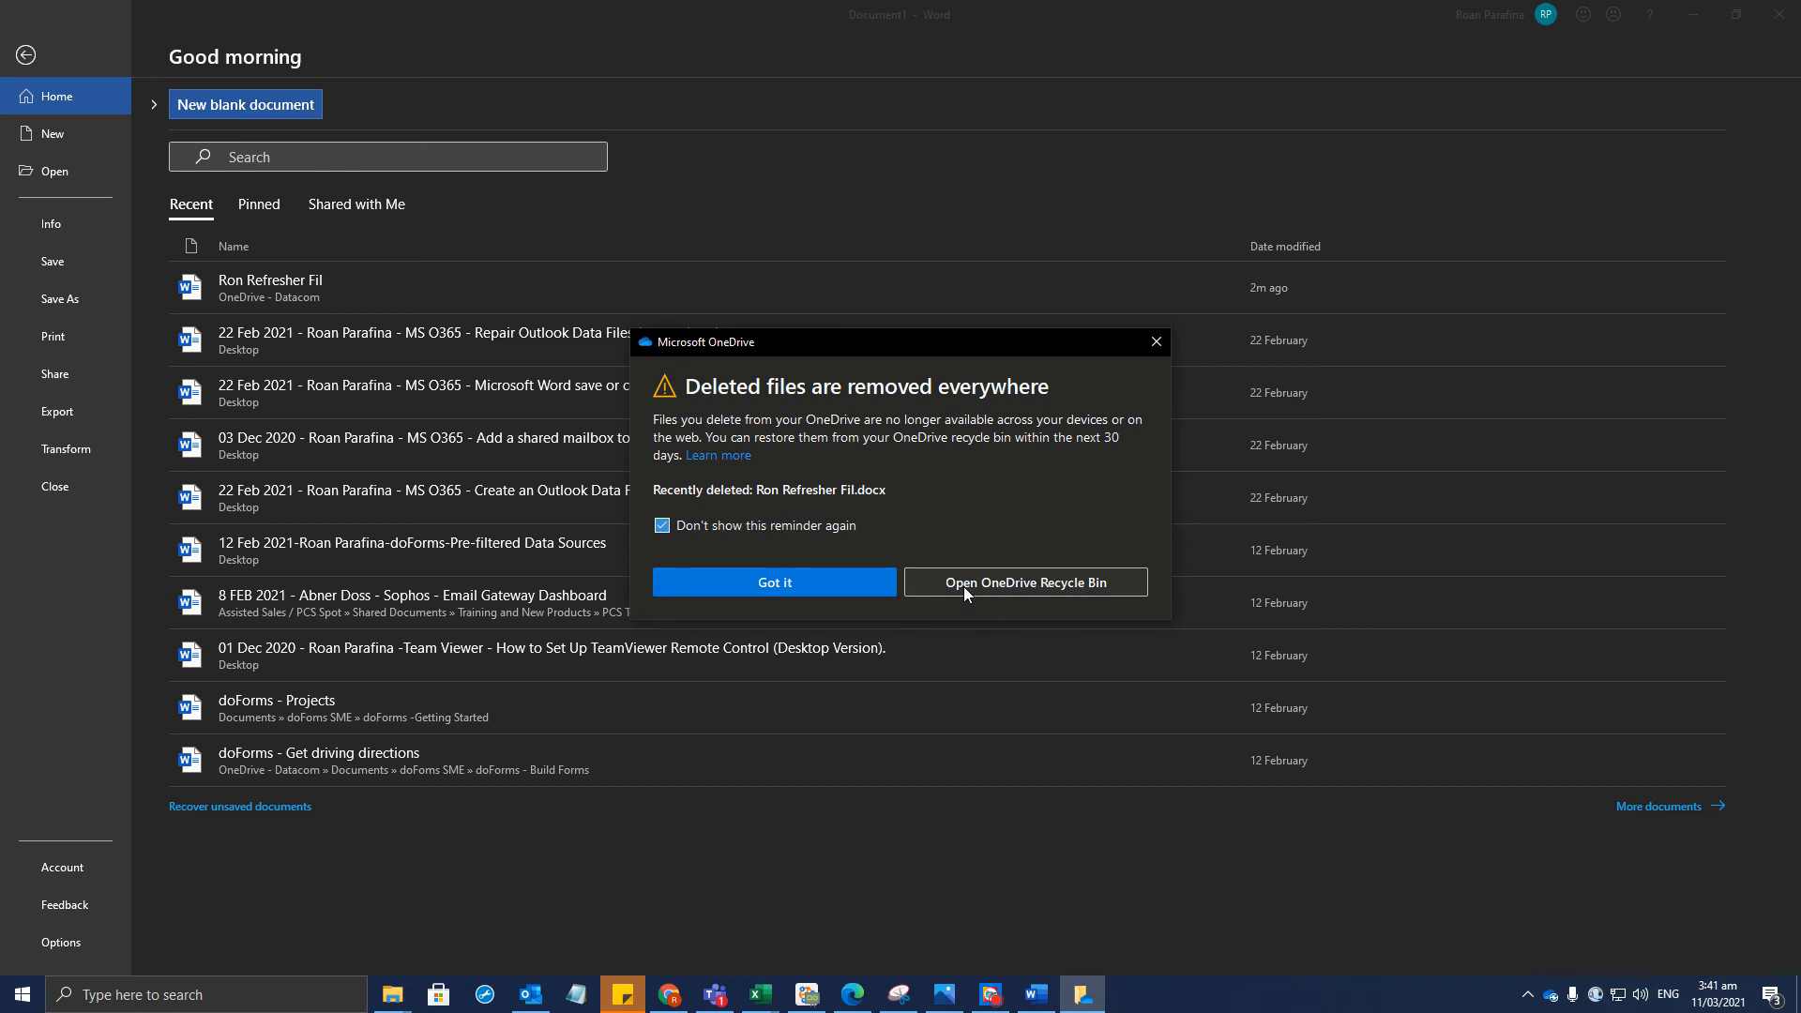
click(784, 584)
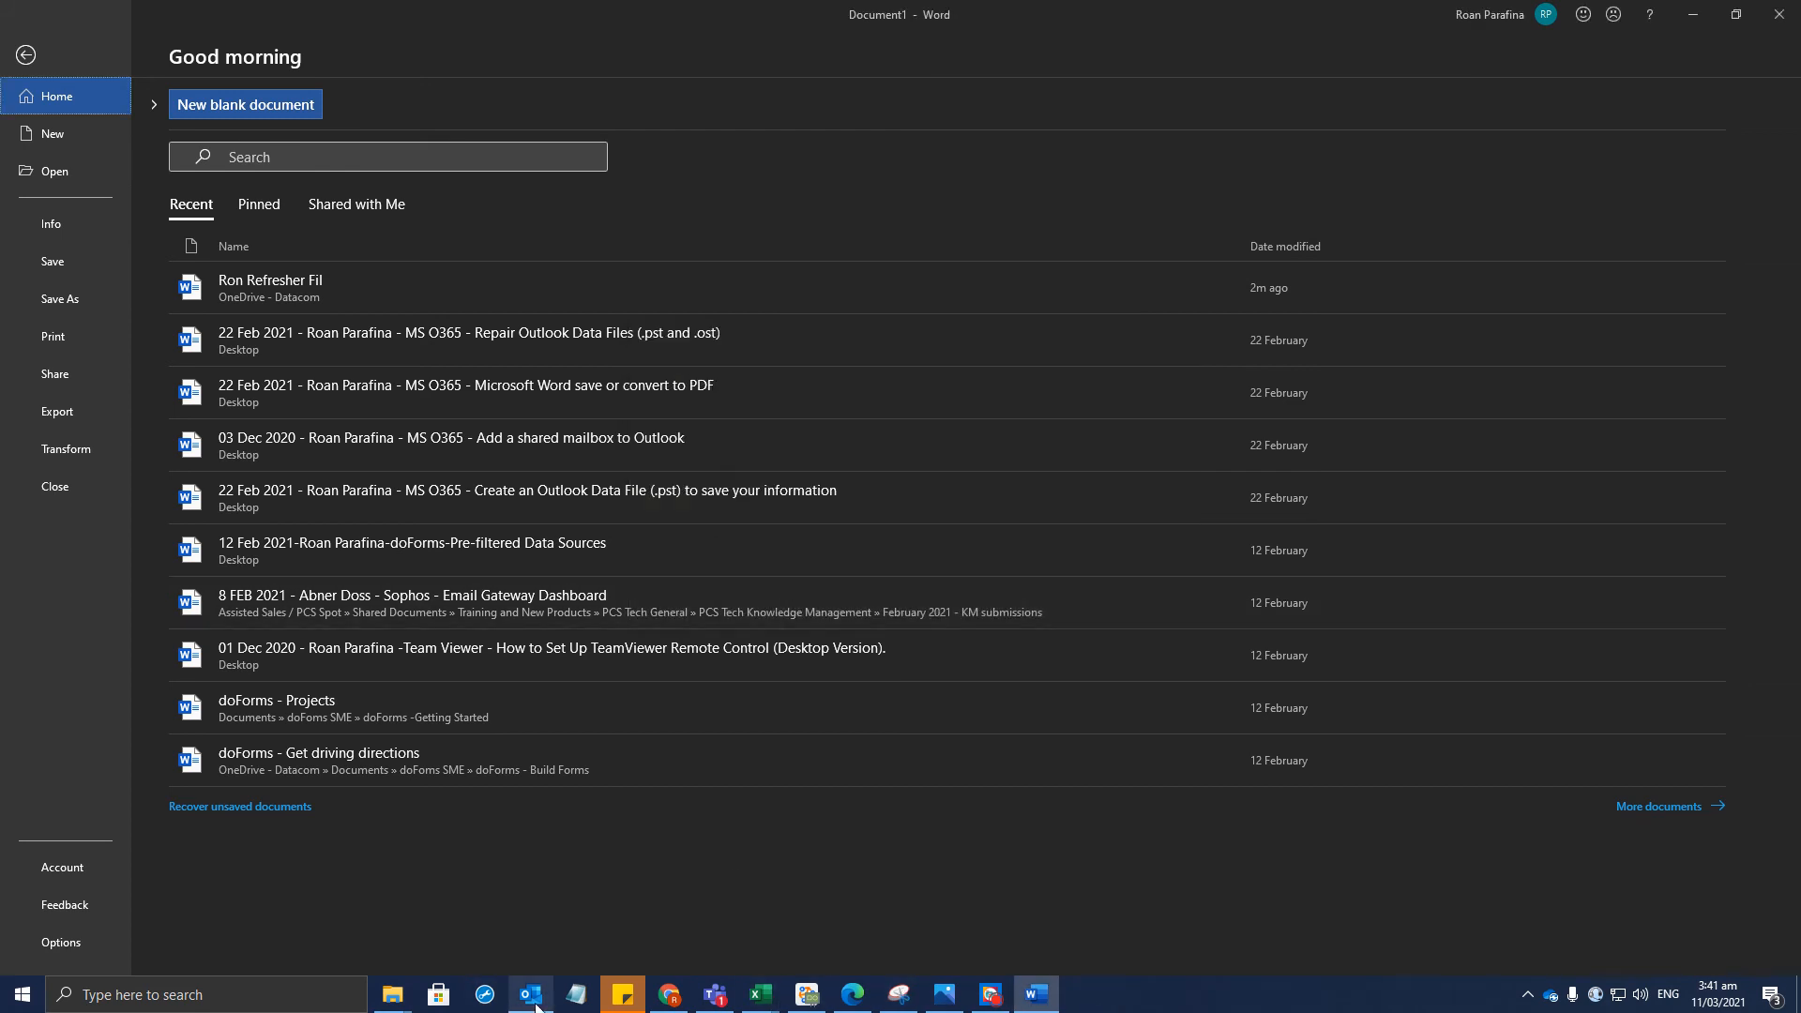
mouse_move(414, 1004)
click(1396, 923)
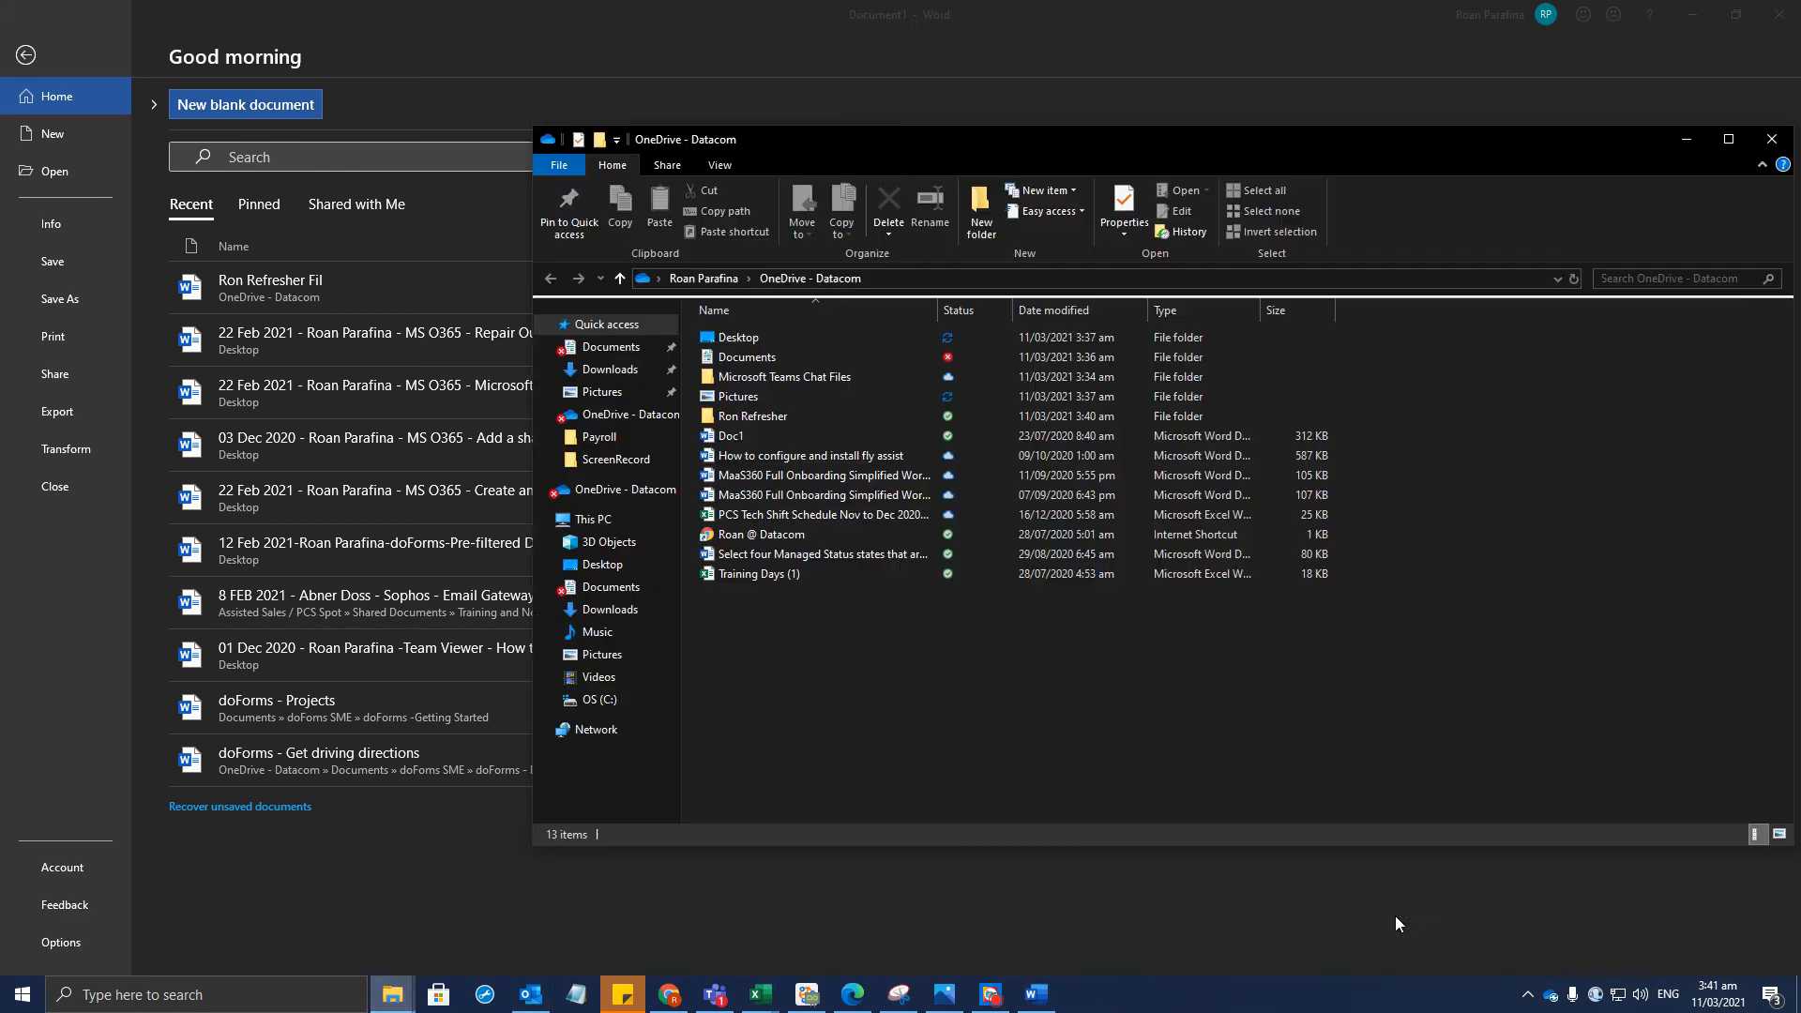
double_click(758, 415)
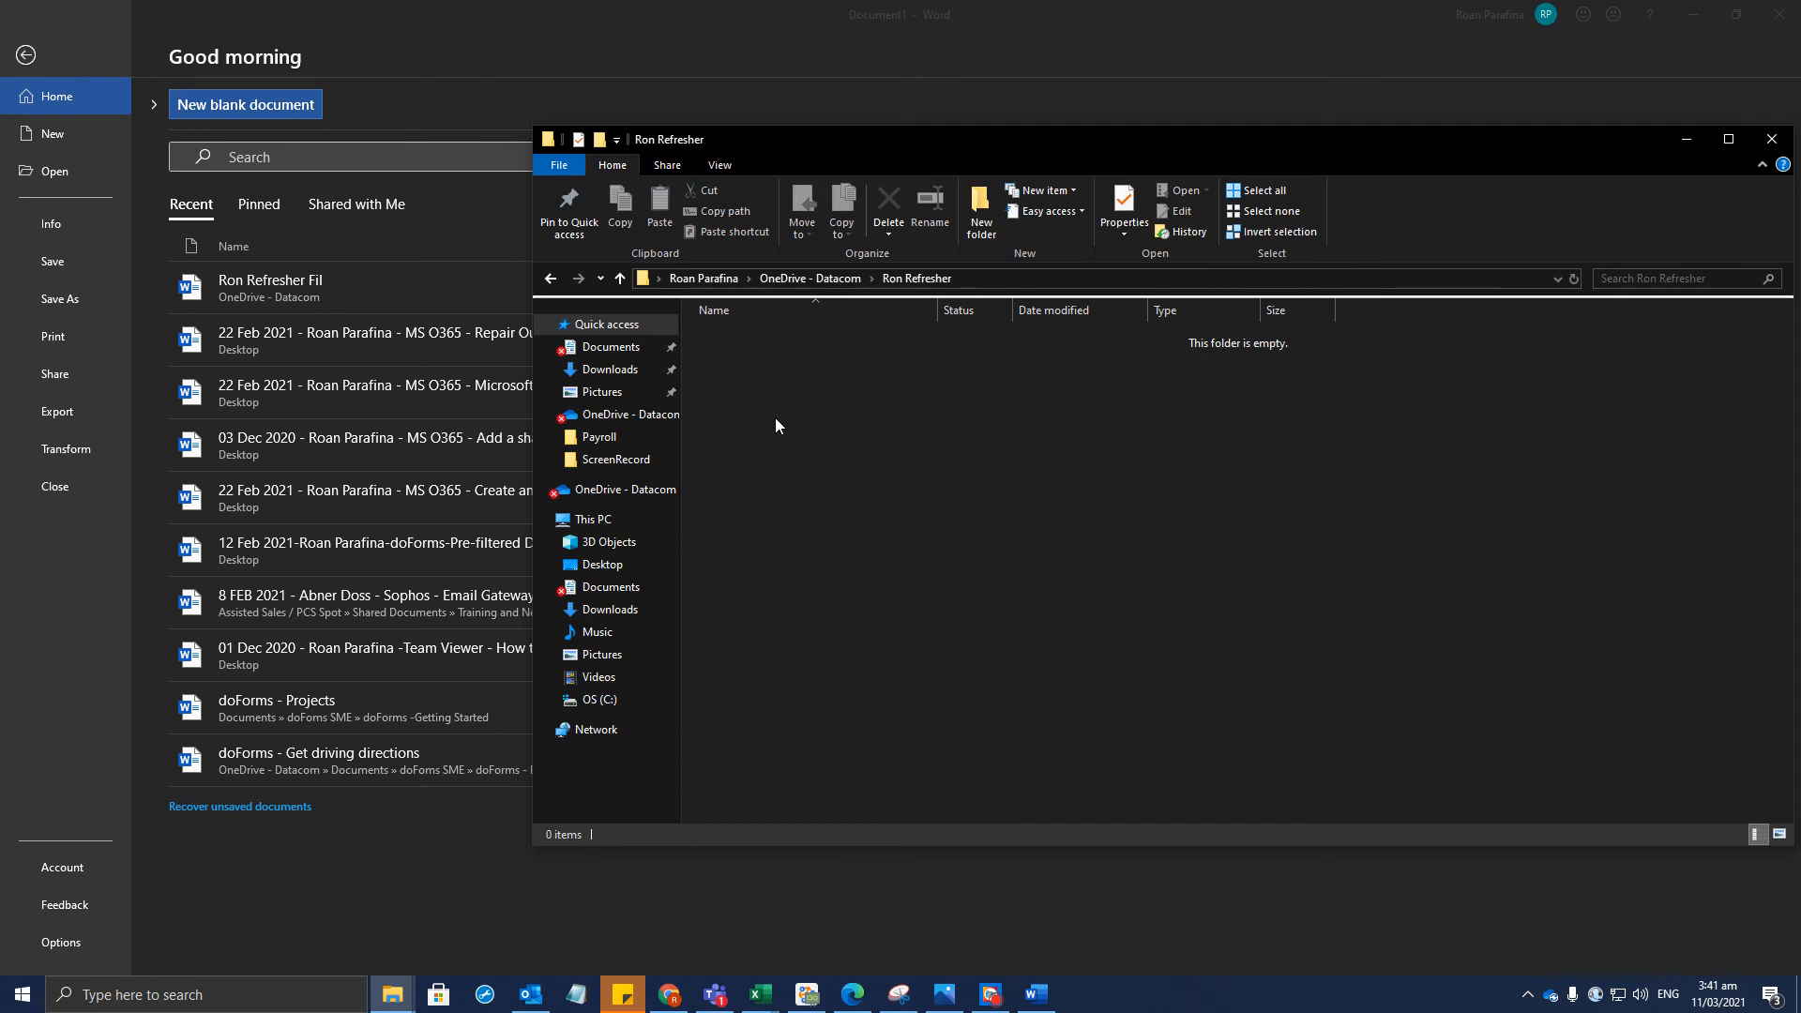
right_click(948, 510)
click(857, 515)
right_click(858, 515)
click(821, 581)
mouse_move(392, 995)
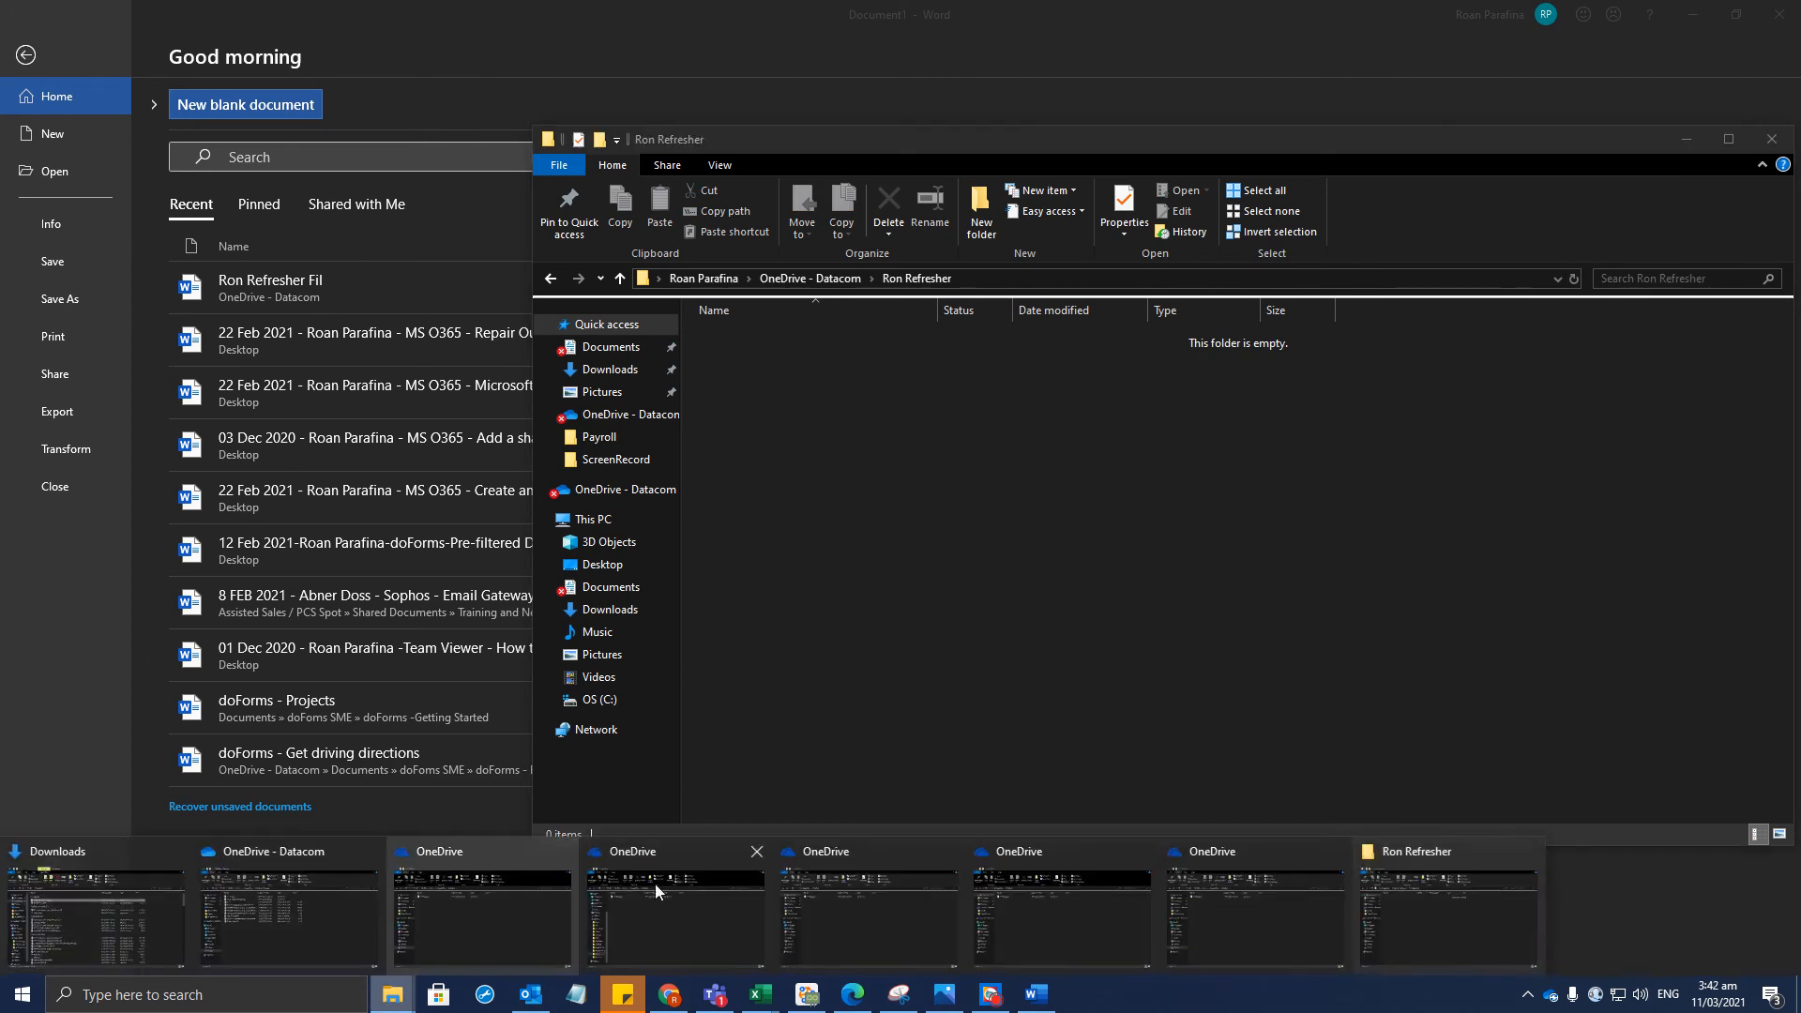
click(1469, 912)
click(392, 994)
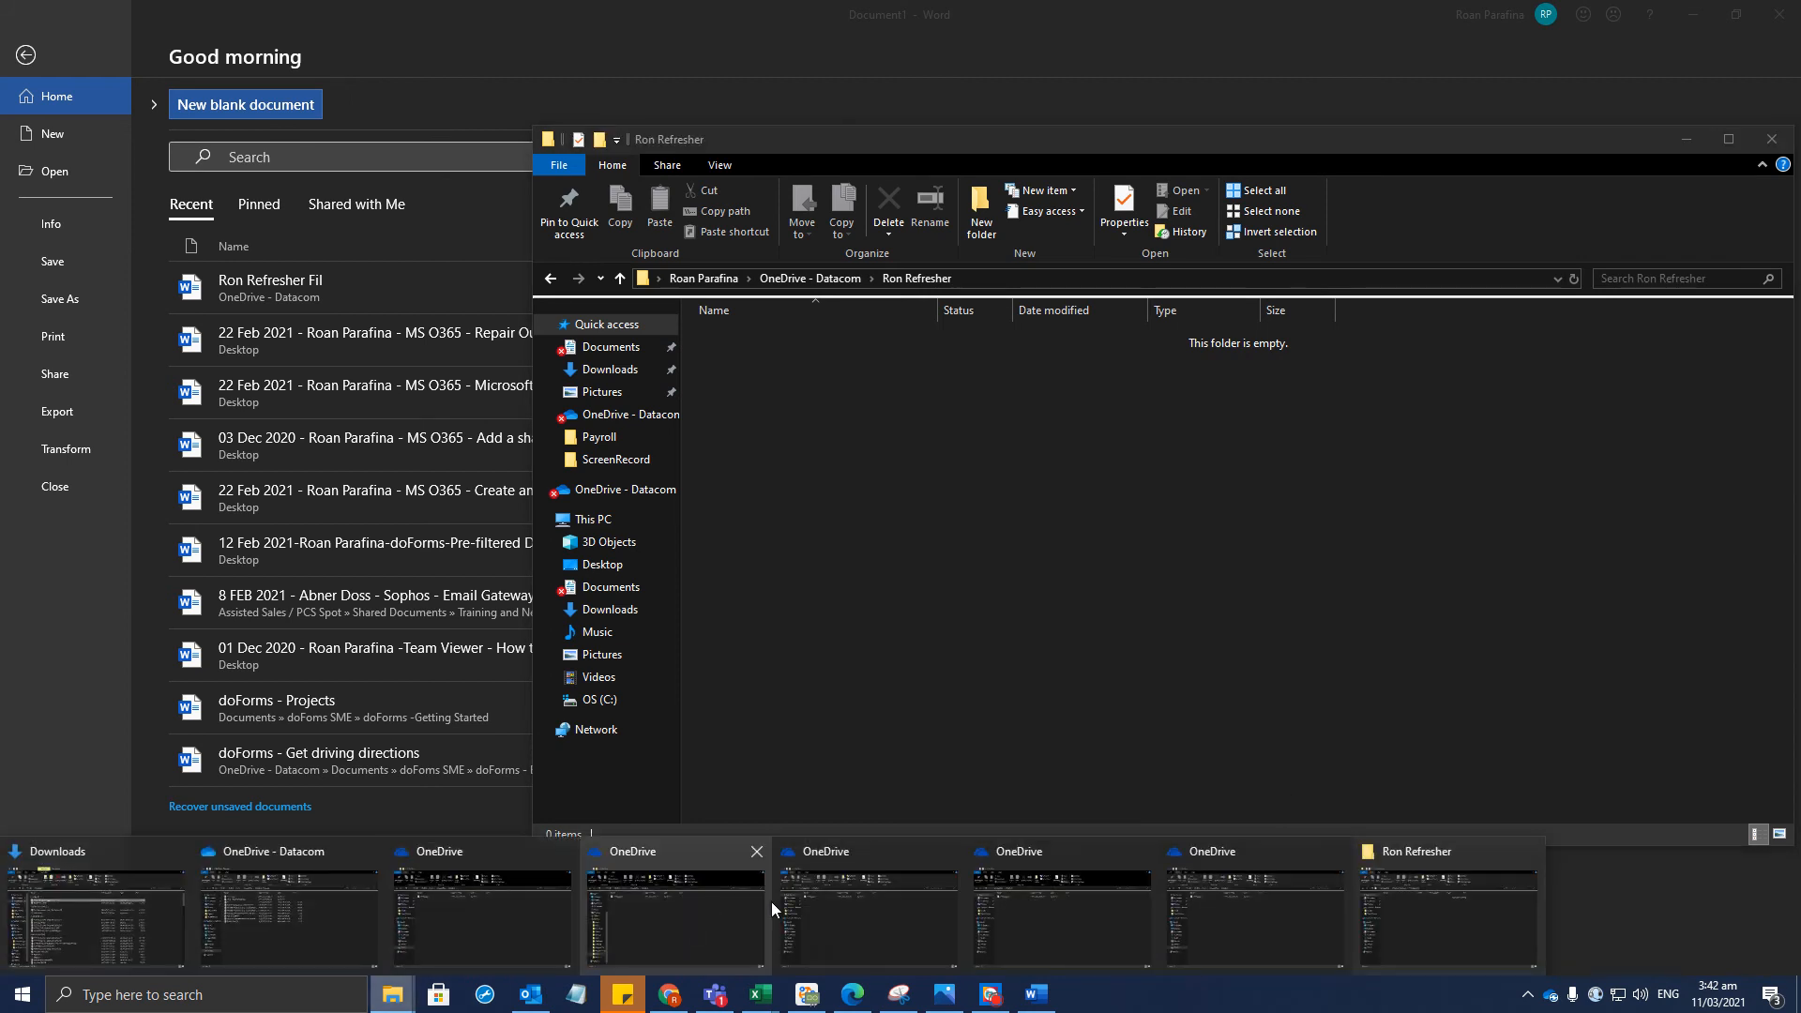
click(1162, 904)
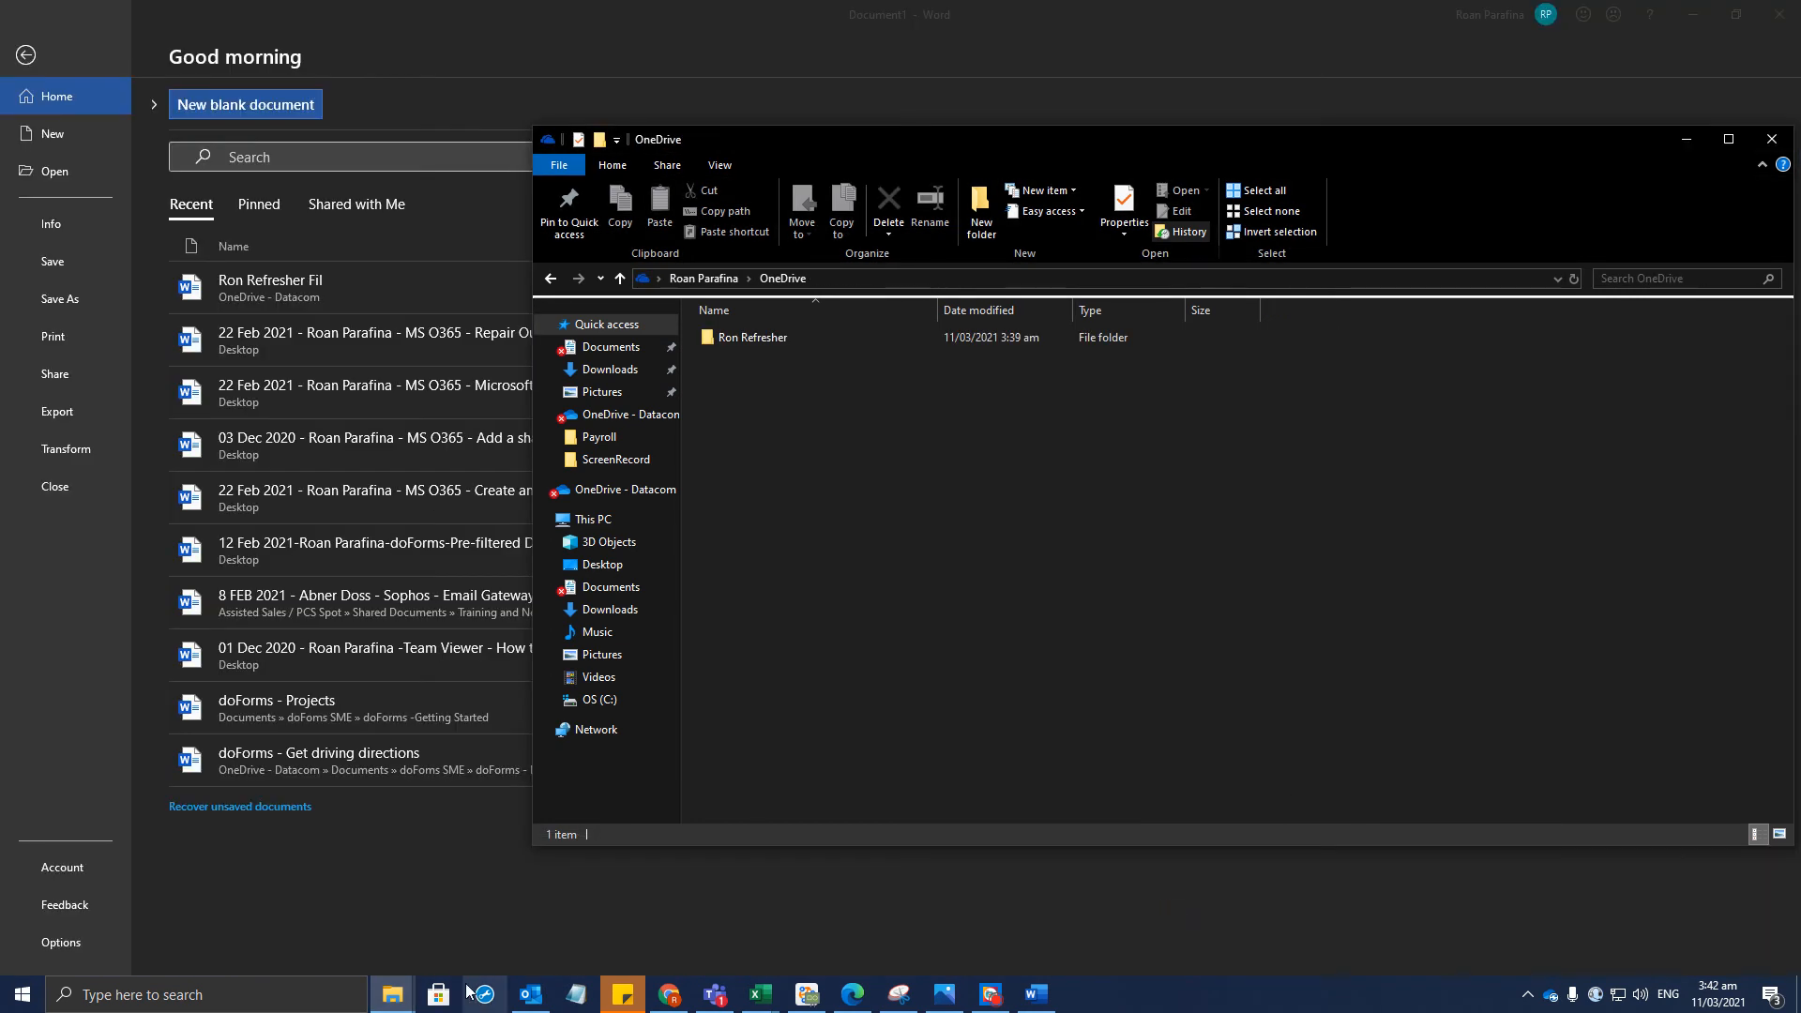
click(392, 994)
click(291, 910)
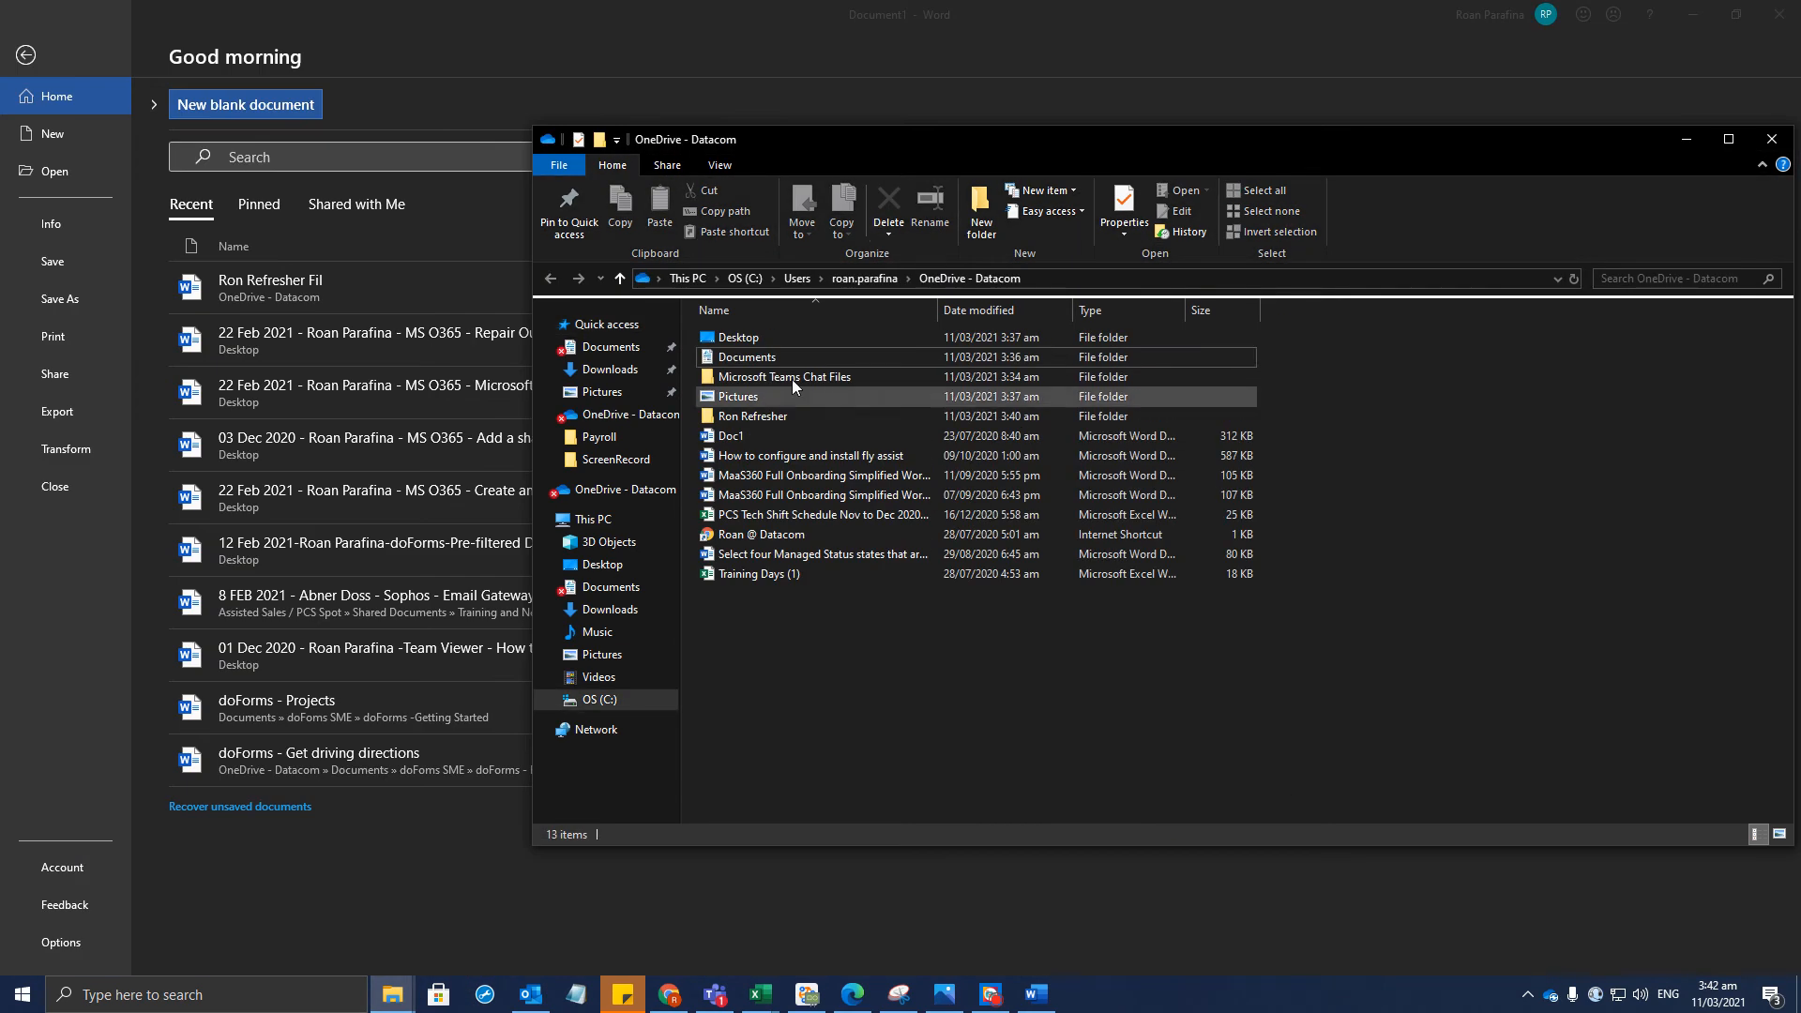
double_click(775, 361)
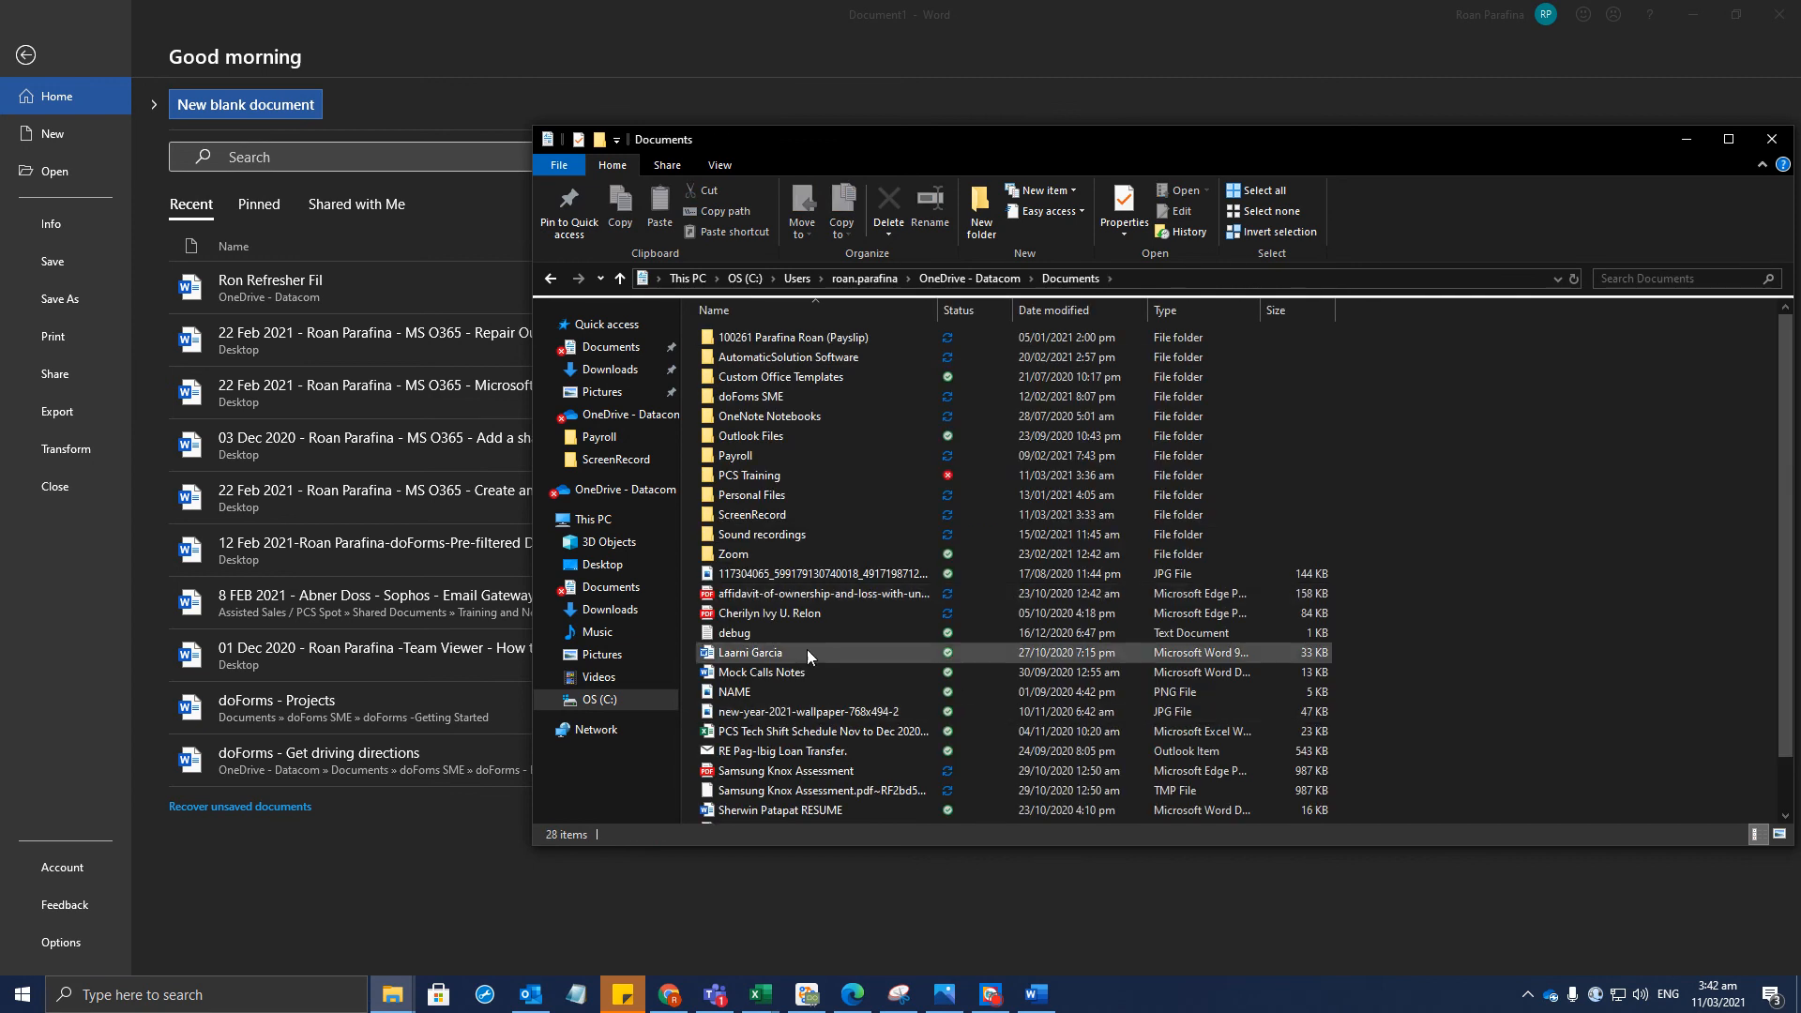
scroll(807, 649, down, 1)
click(769, 674)
click(779, 692)
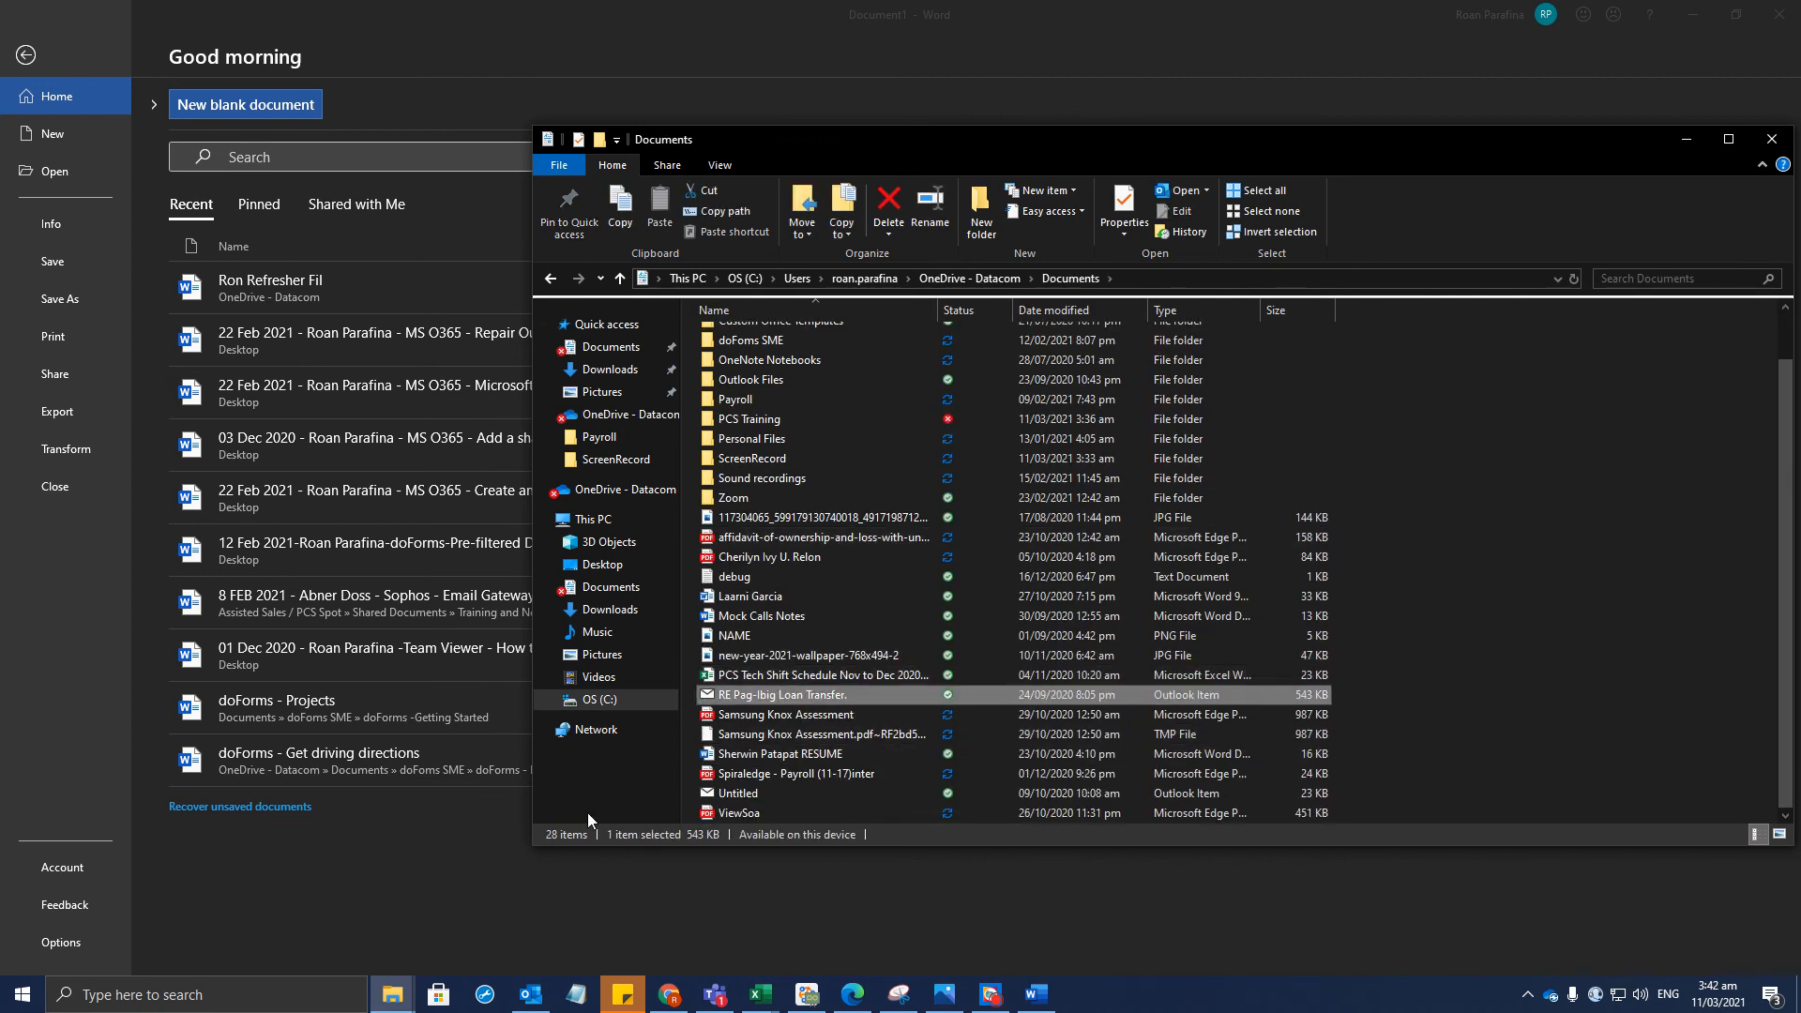
click(457, 807)
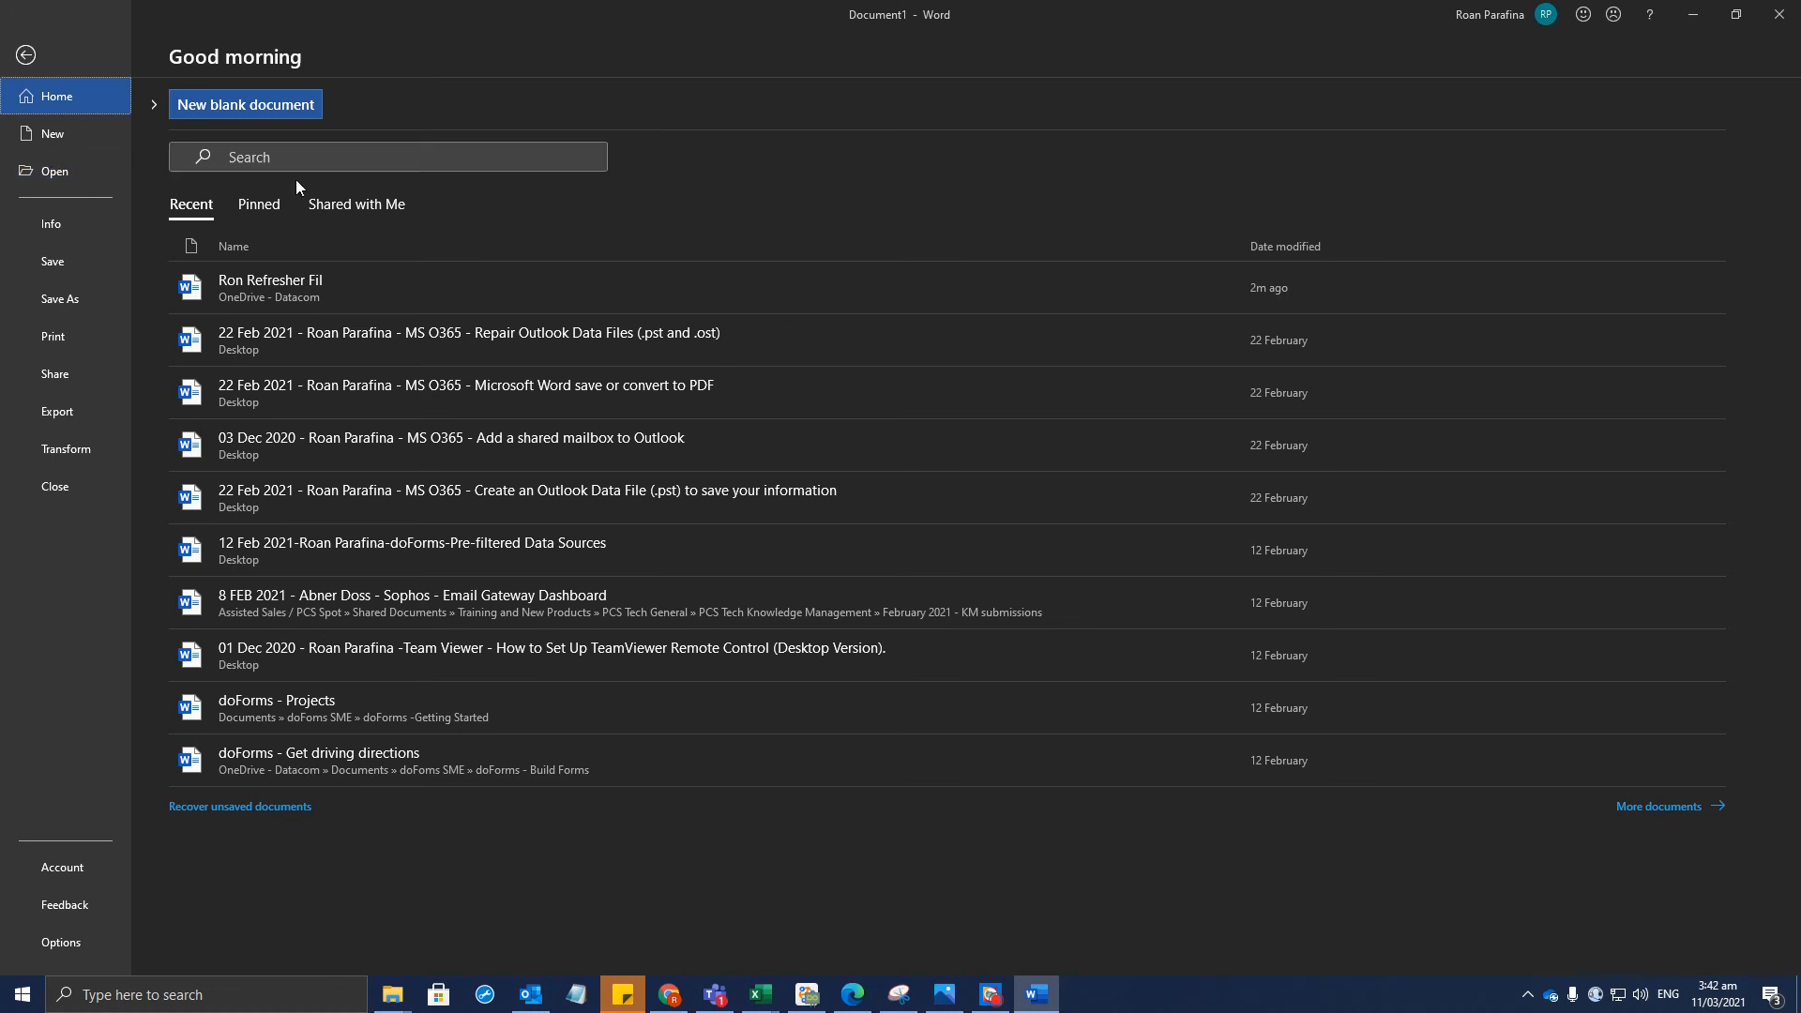
Highlight 'First Name: Refresher File' in assignment step 3, then return to Word's Save As page
click(669, 994)
click(710, 378)
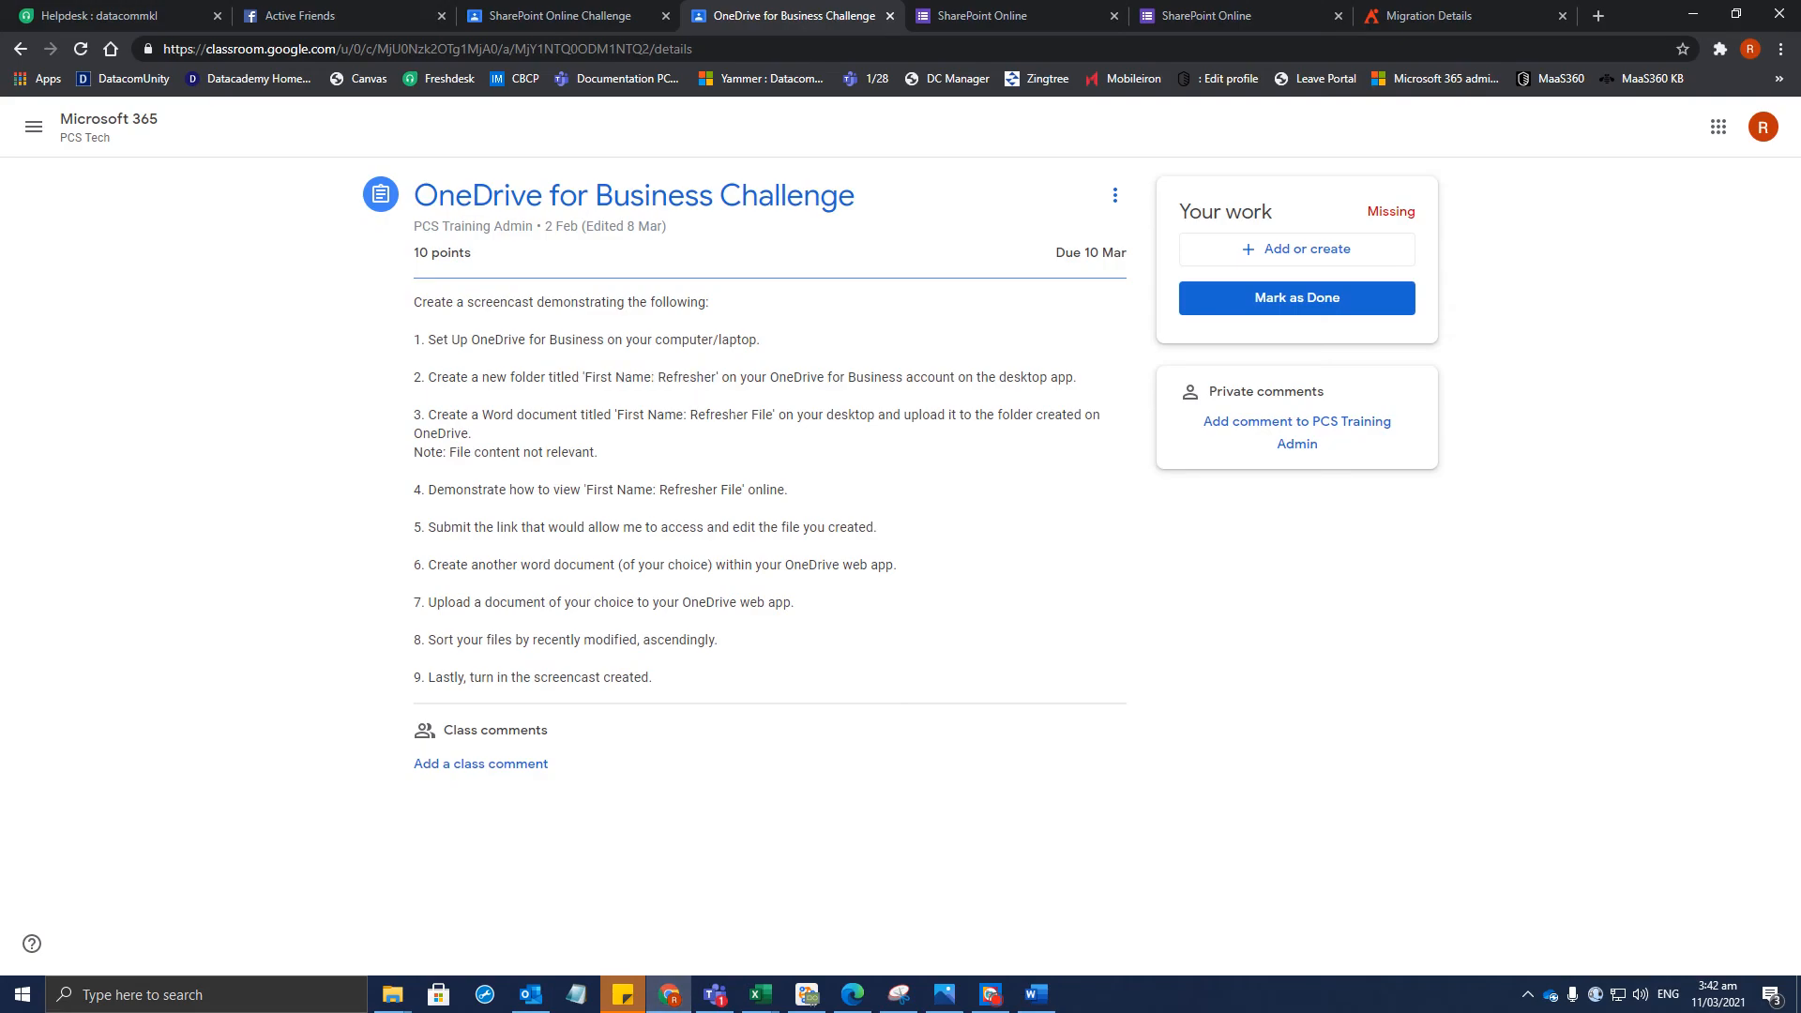
drag(690, 415, 794, 414)
click(734, 431)
drag(617, 414, 744, 414)
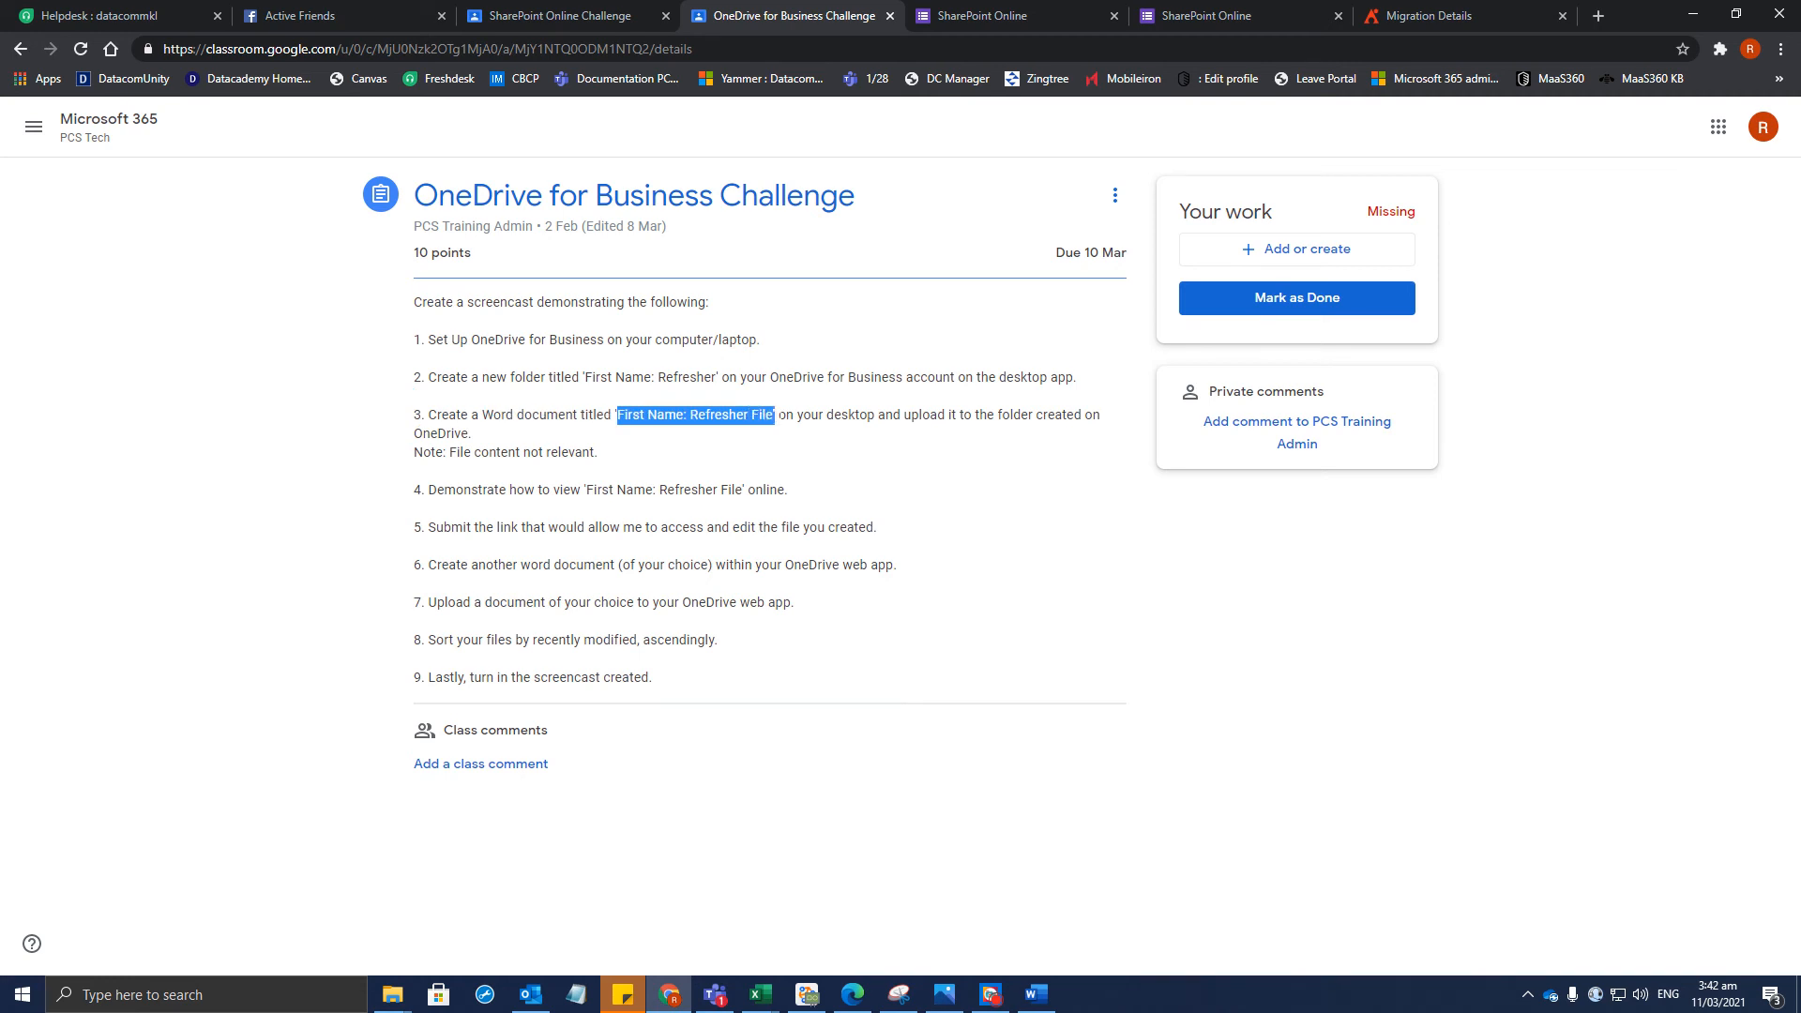
key(alt+Tab)
click(57, 300)
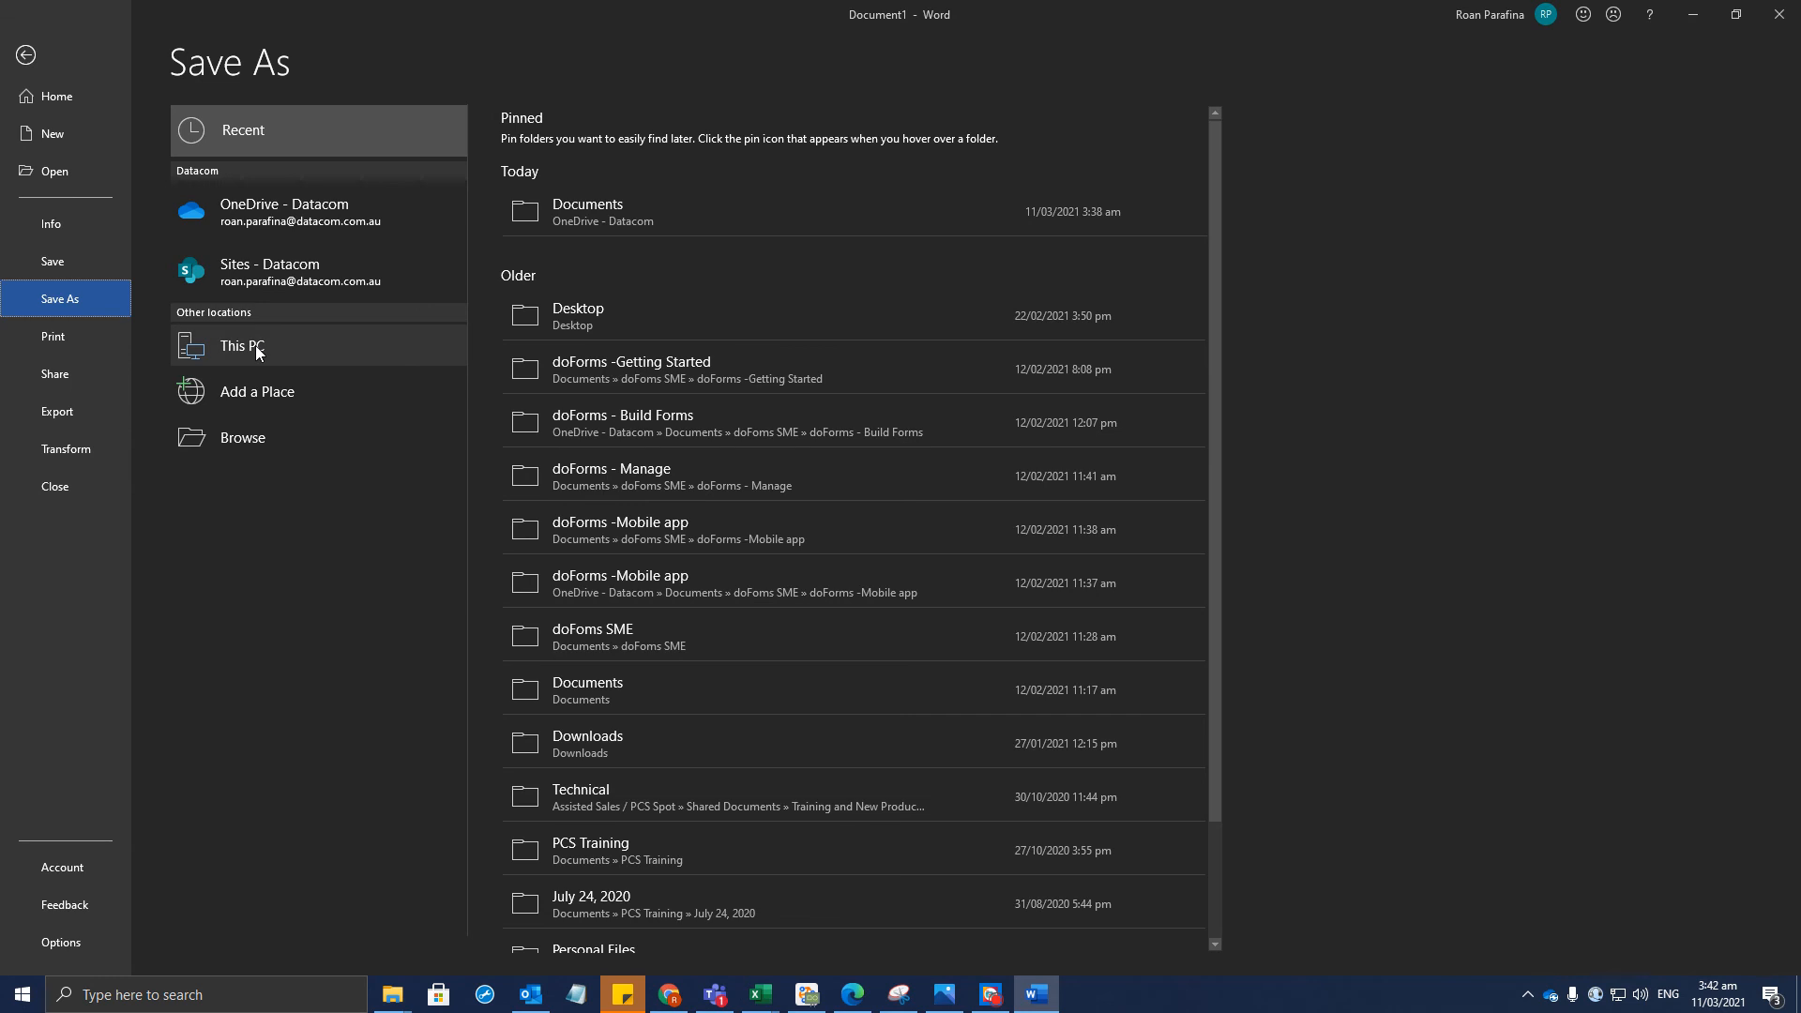
Save the Test document to the Desktop as Ron Refresher File and close Word
click(639, 304)
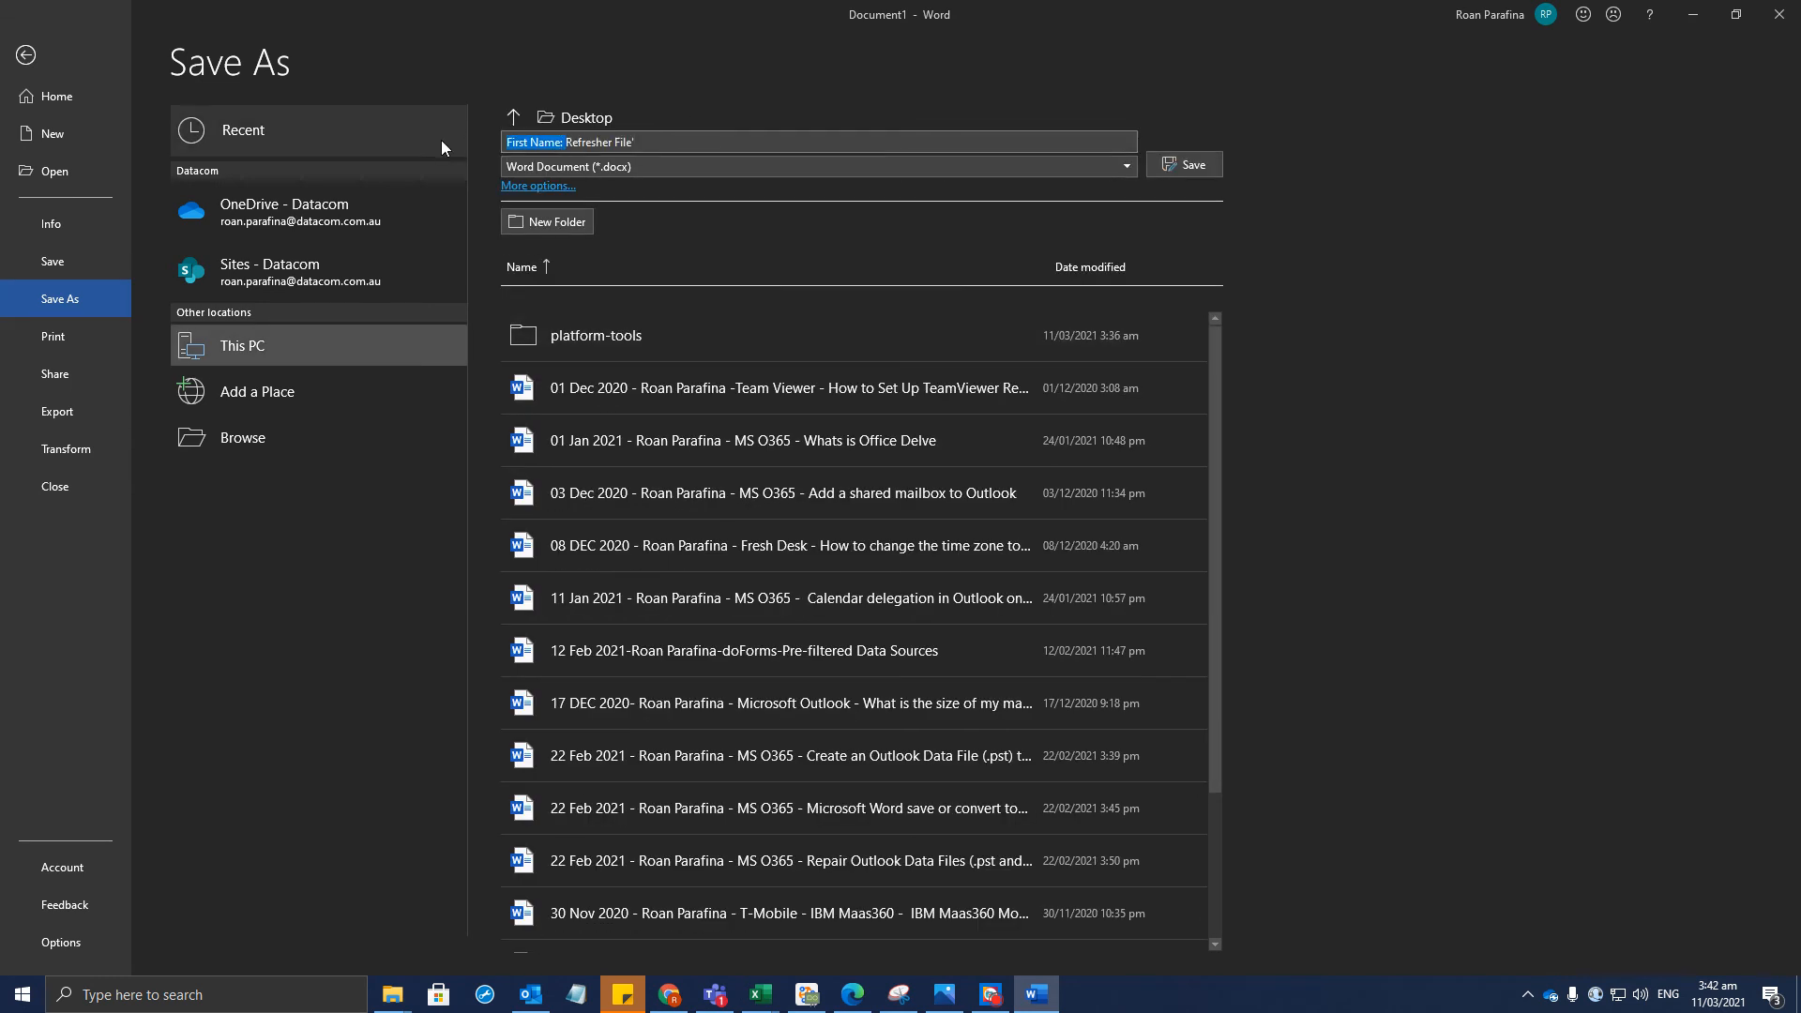
text(Ron)
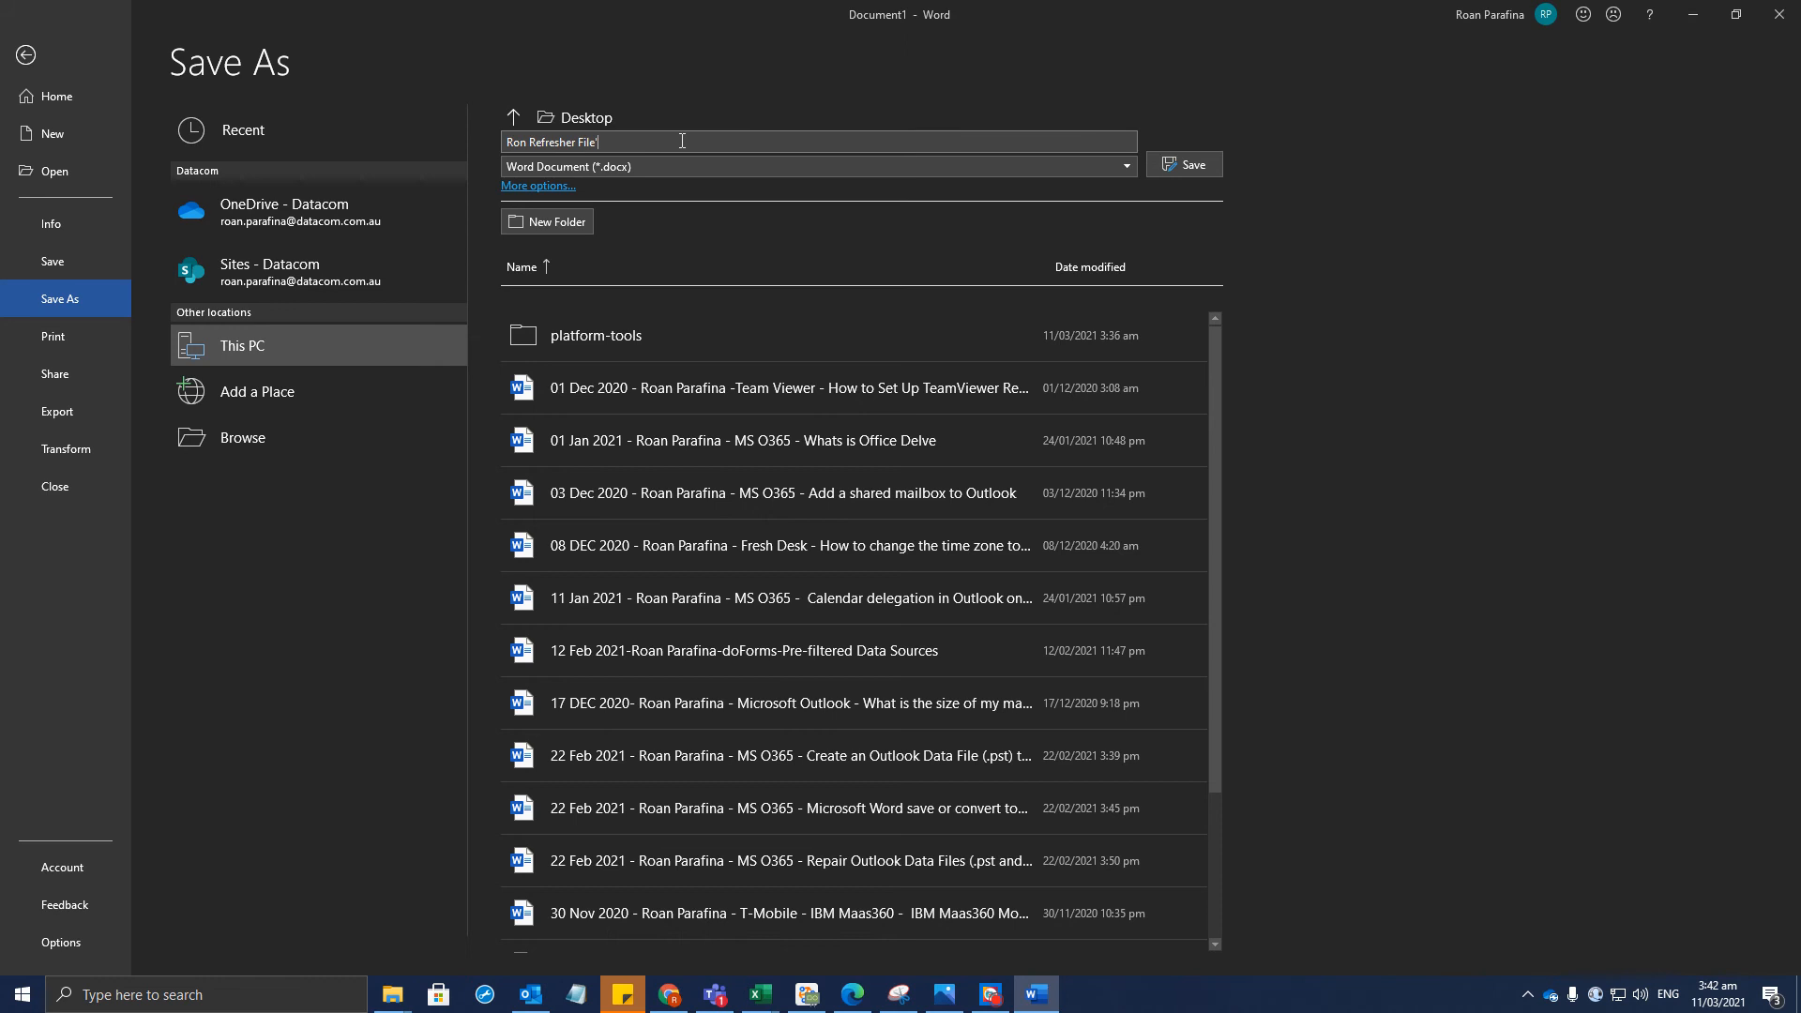
click(1187, 165)
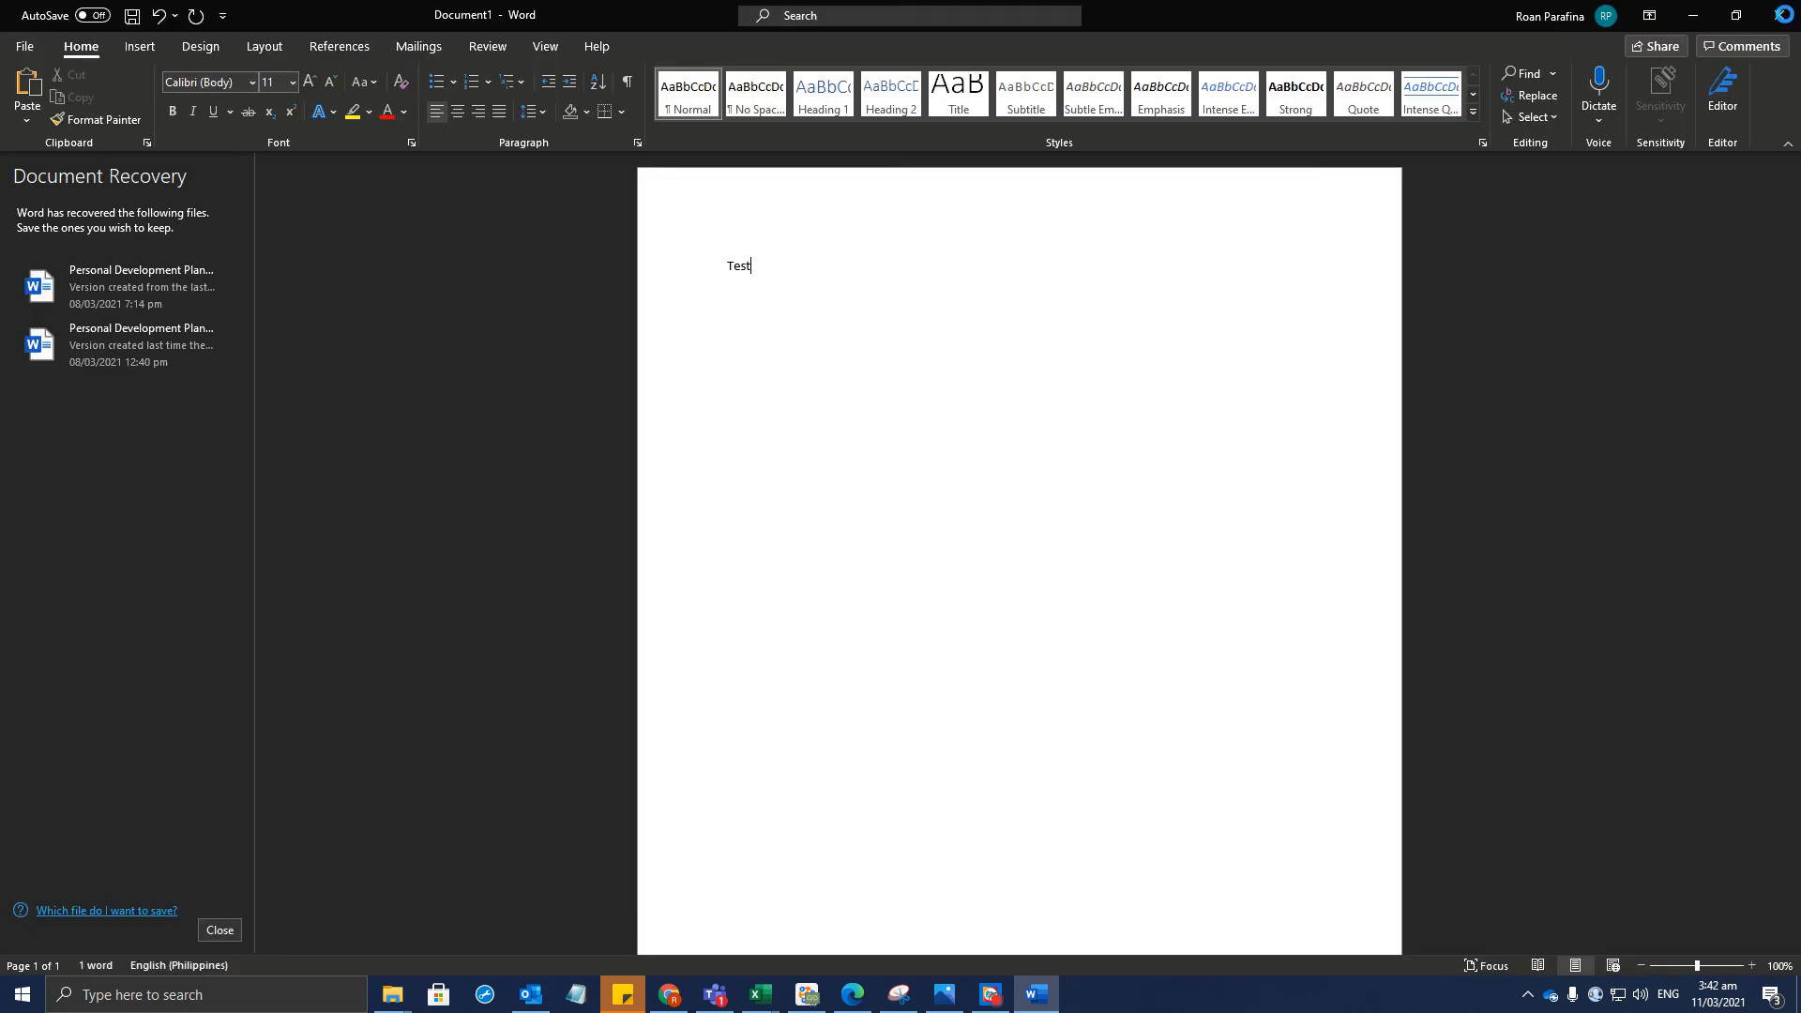
click(1784, 14)
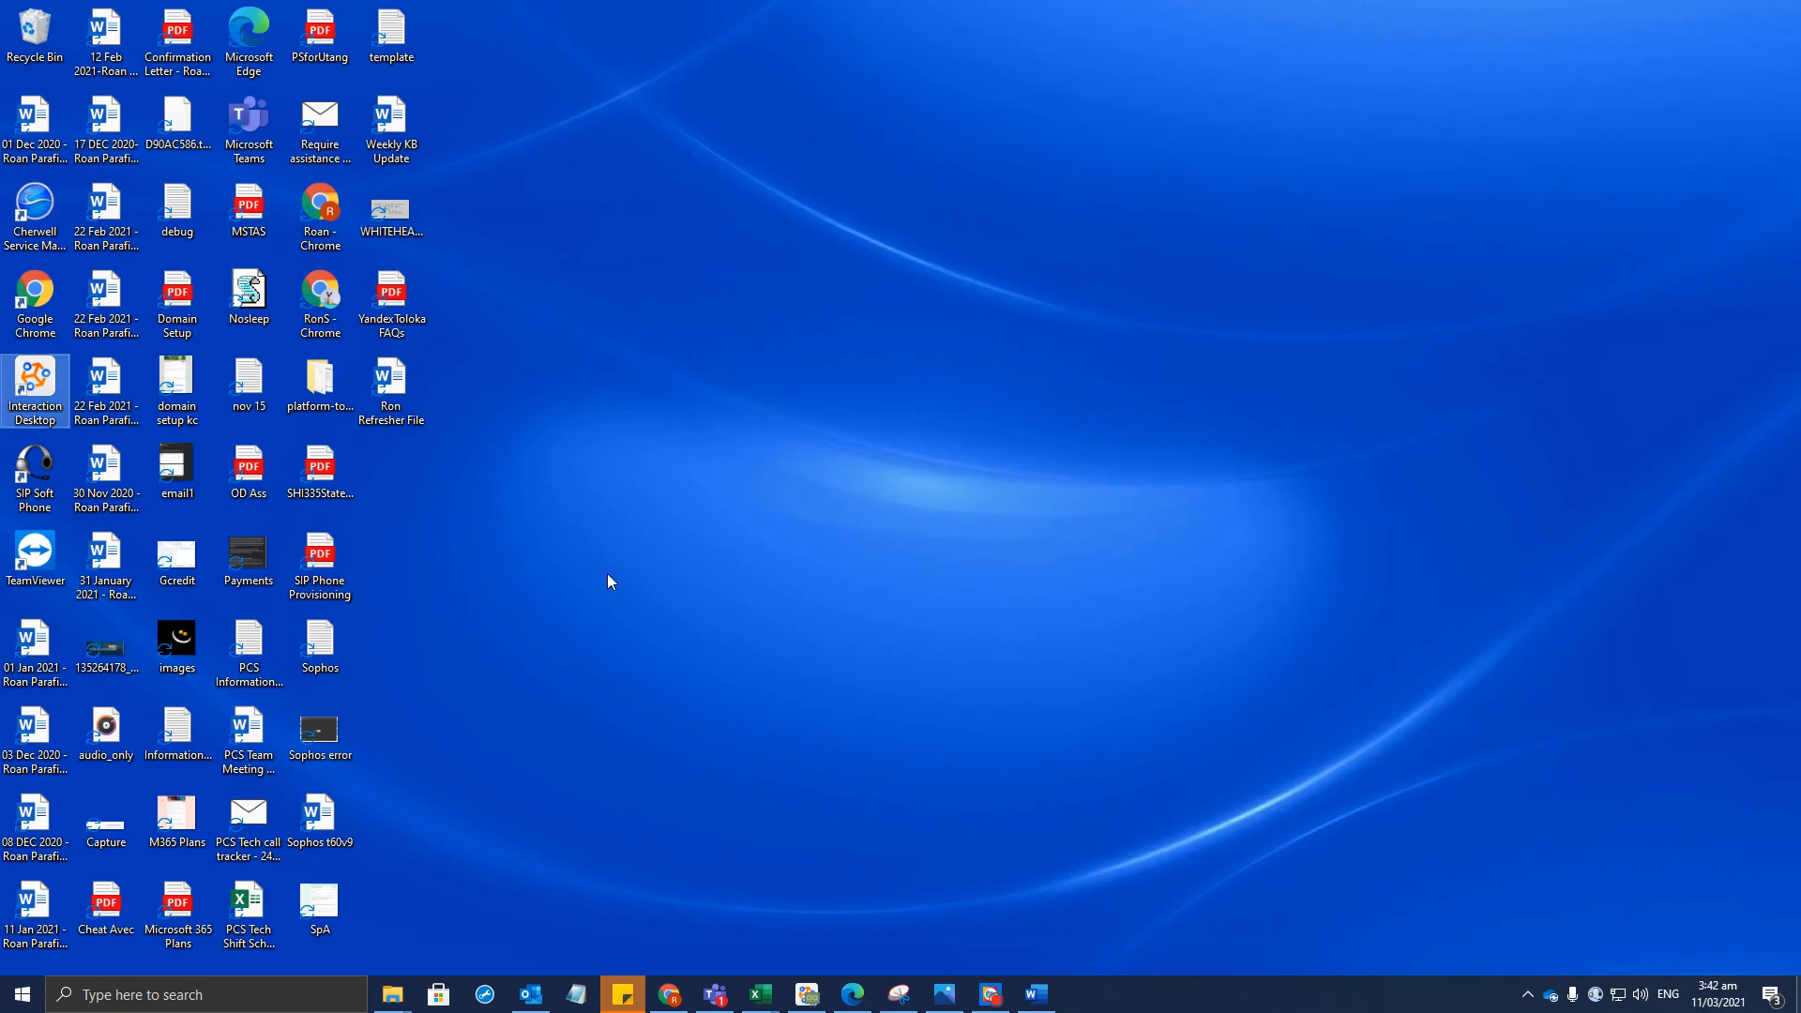
Open the empty Ron Refresher folder via C: > Users > profile > OneDrive - Datacom
click(608, 581)
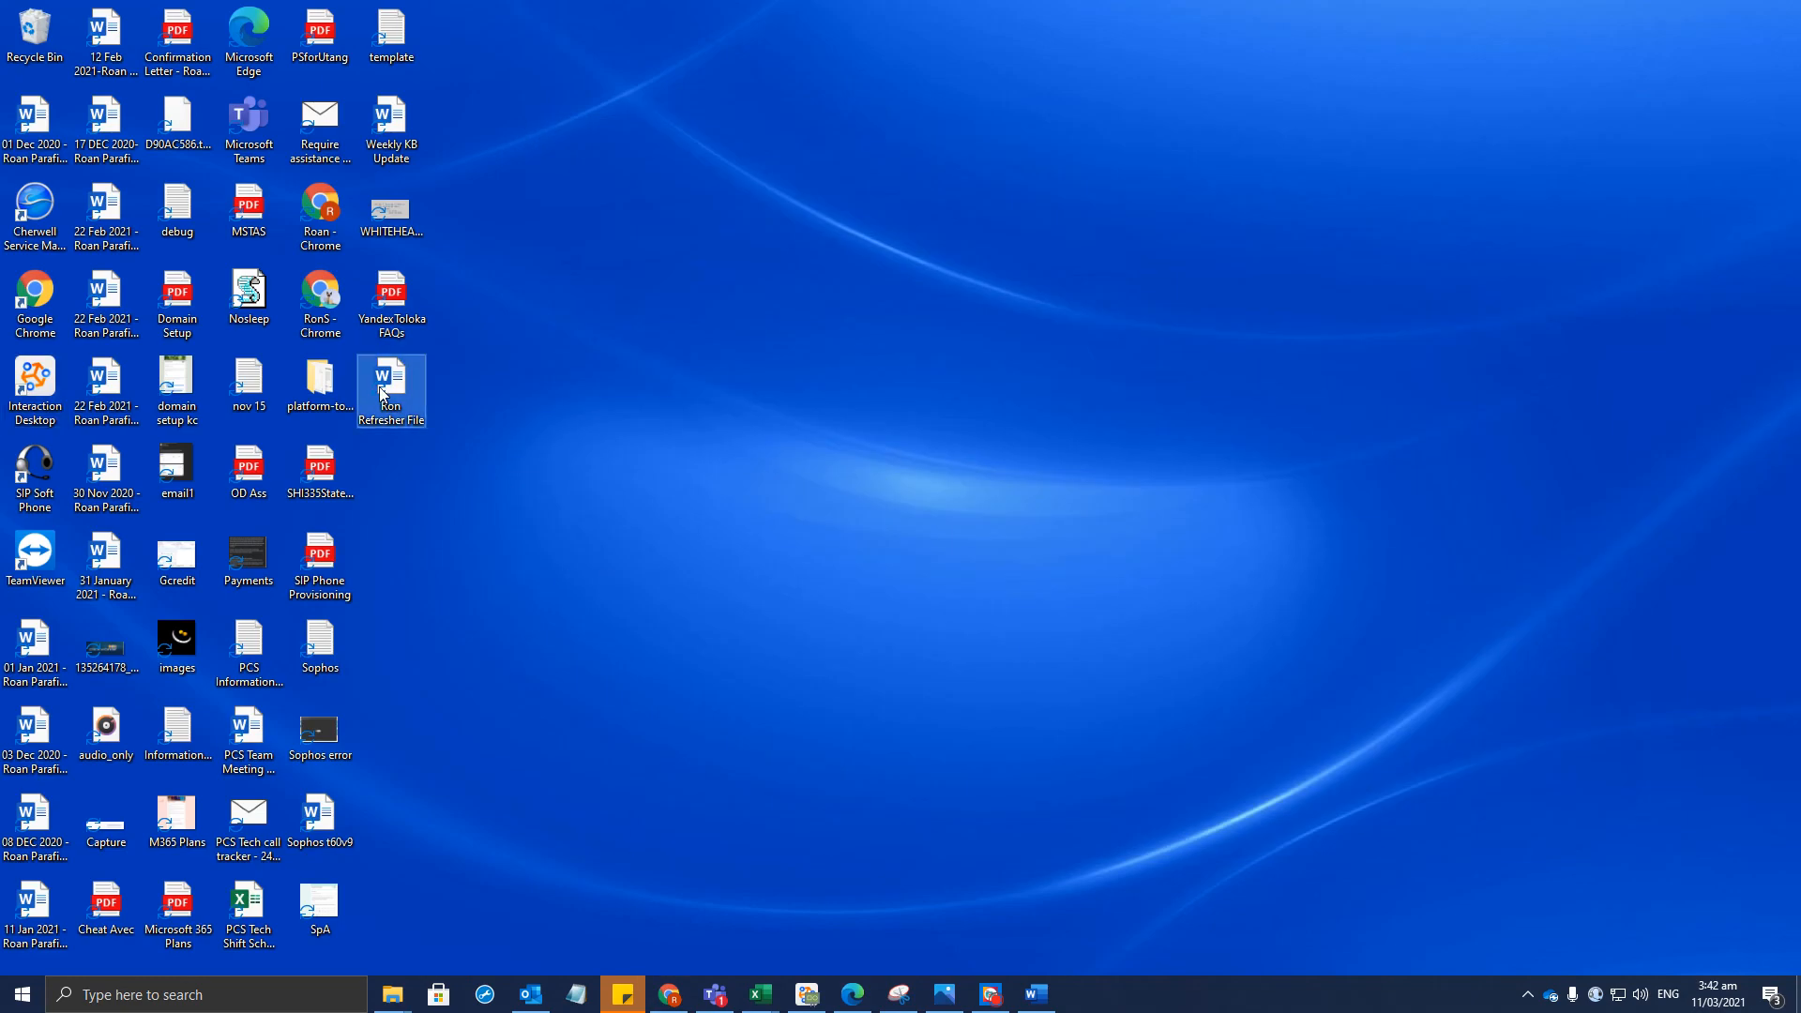
mouse_move(415, 997)
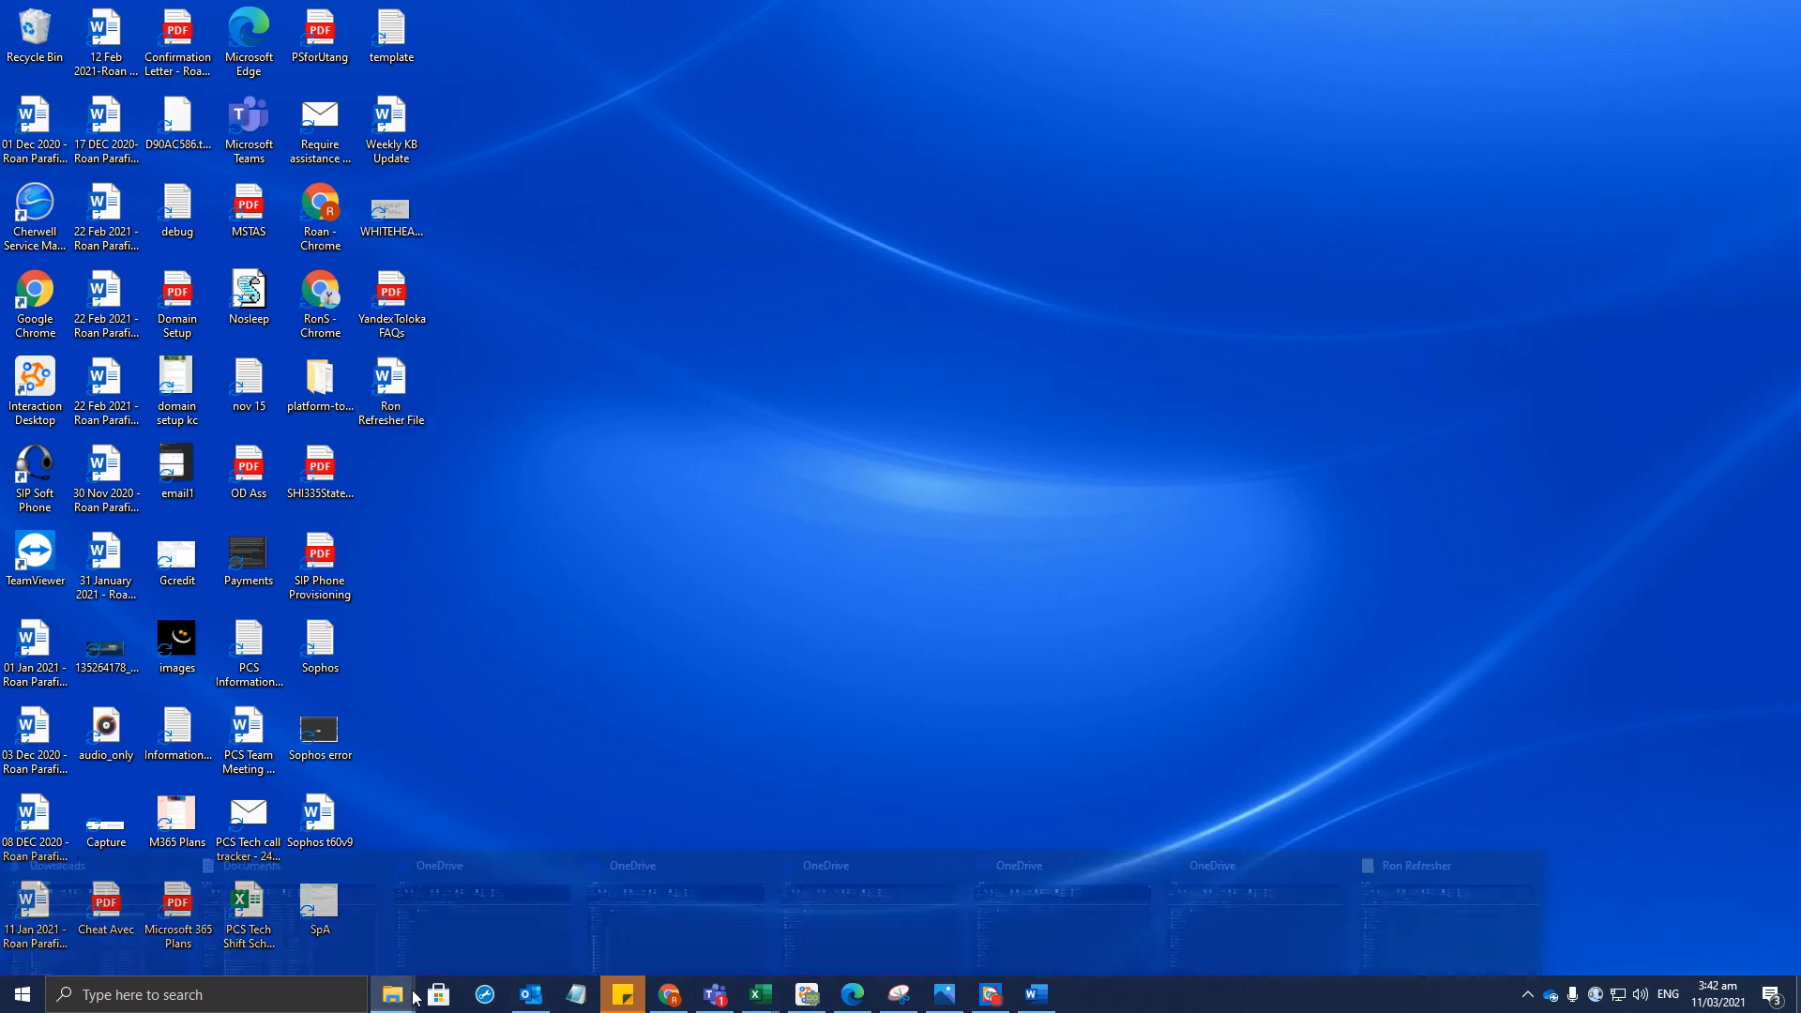
click(1431, 946)
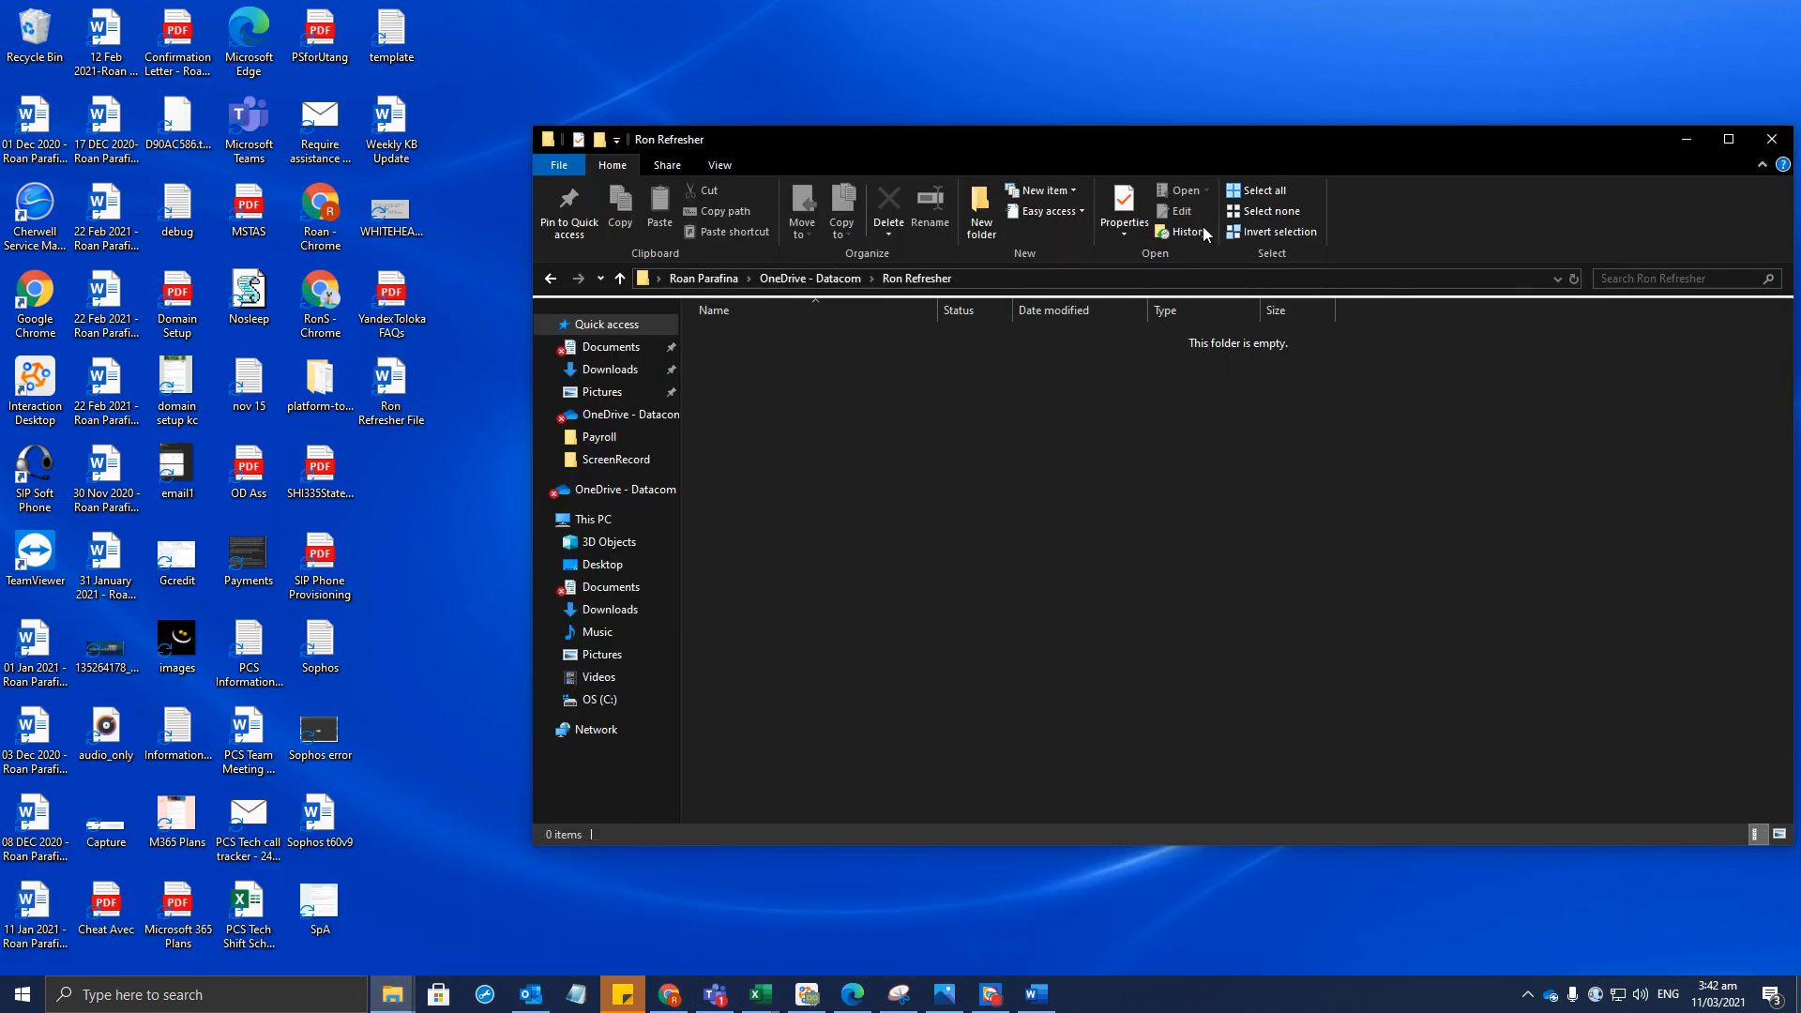
click(619, 699)
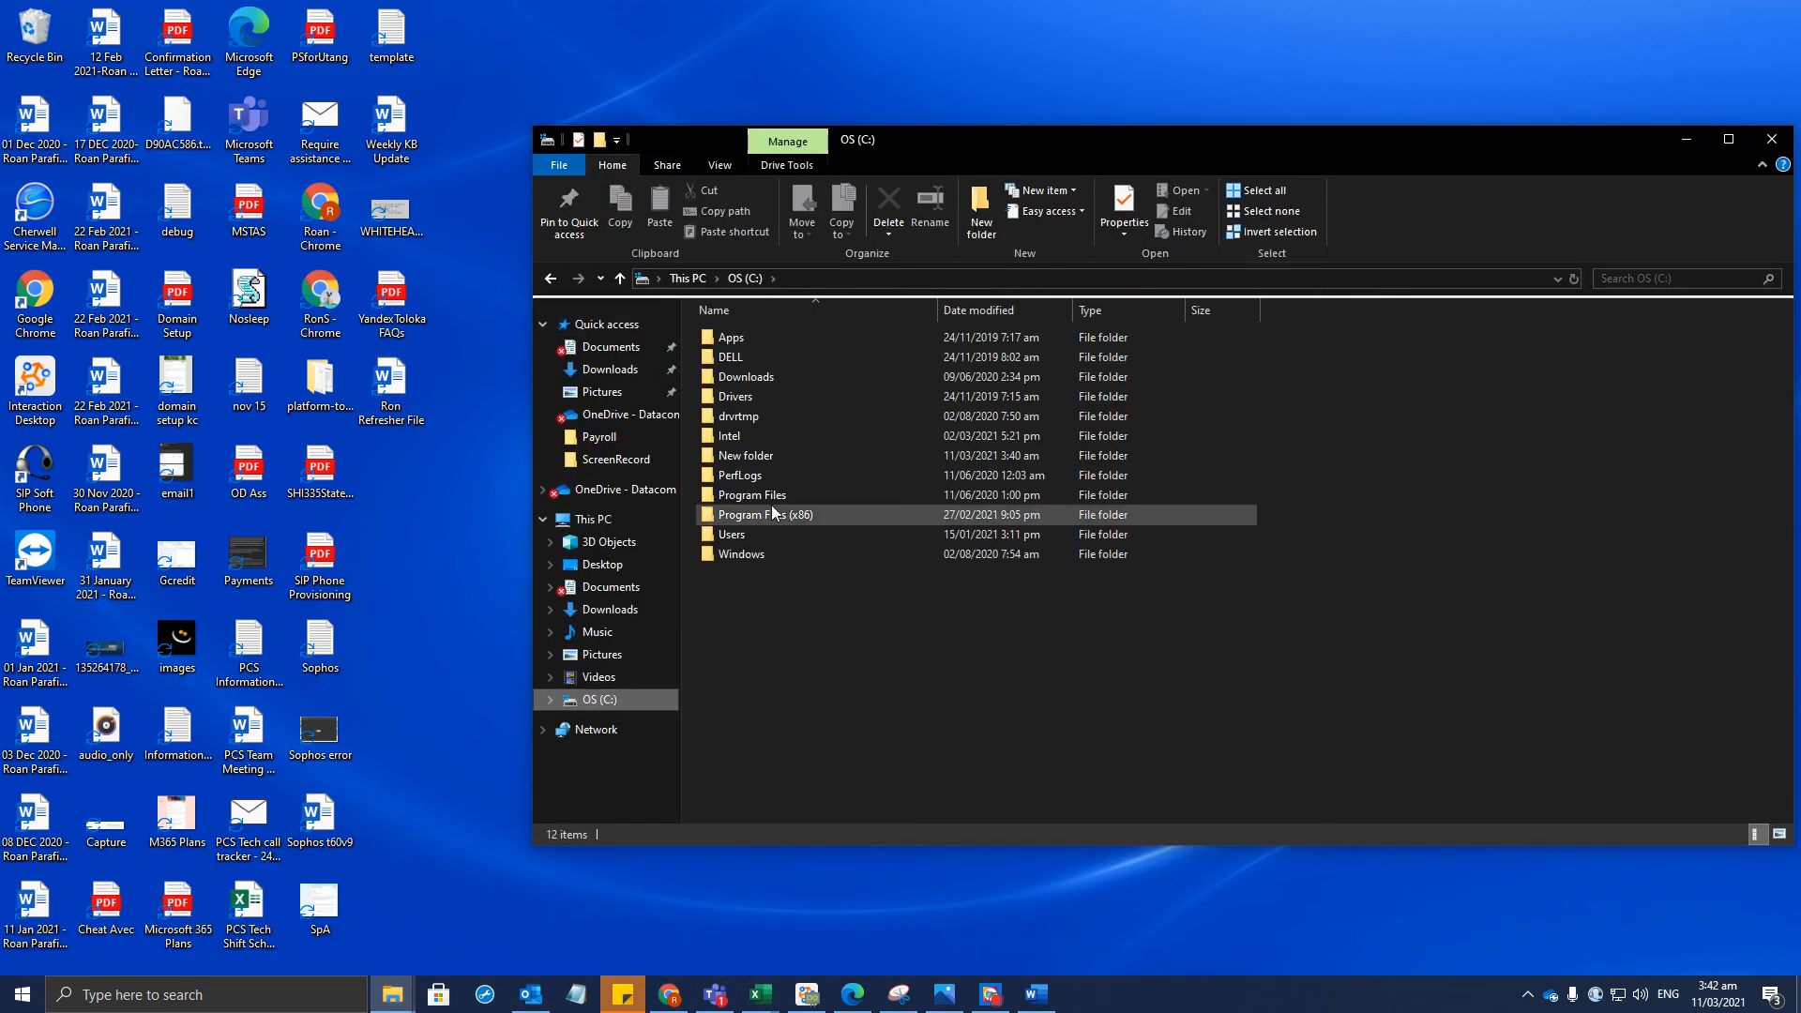
double_click(749, 531)
double_click(764, 381)
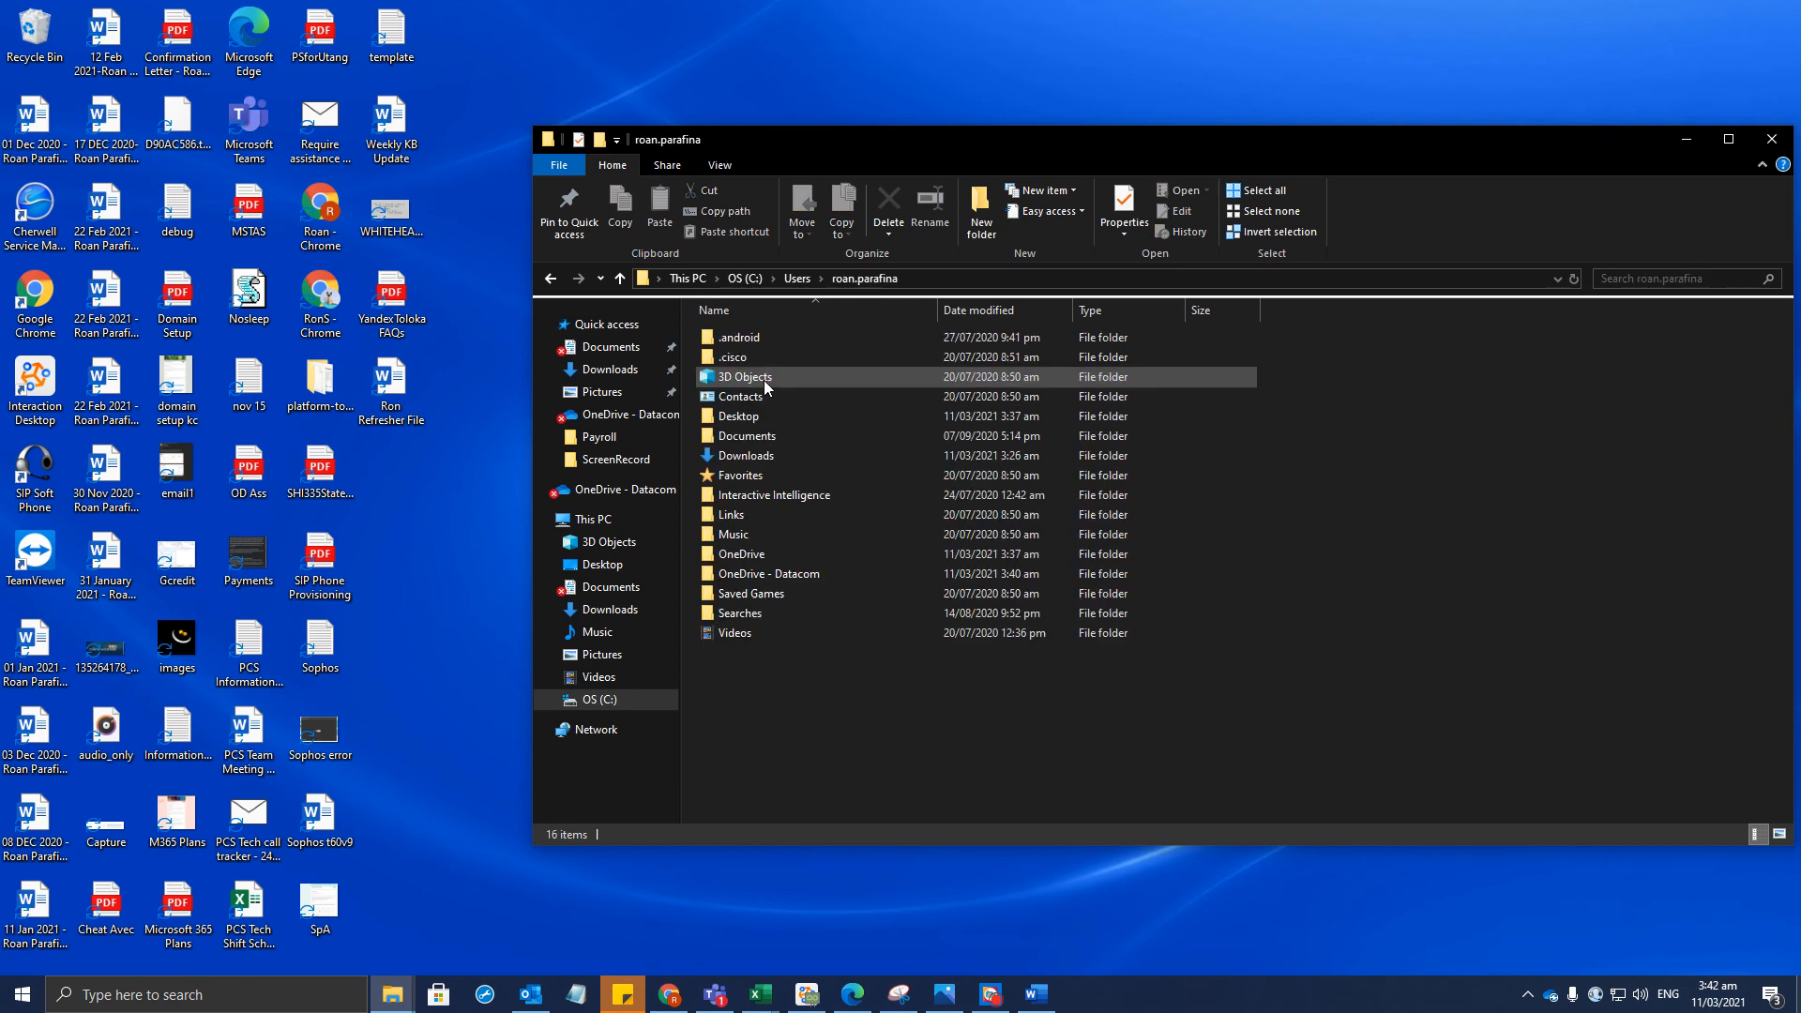
double_click(755, 574)
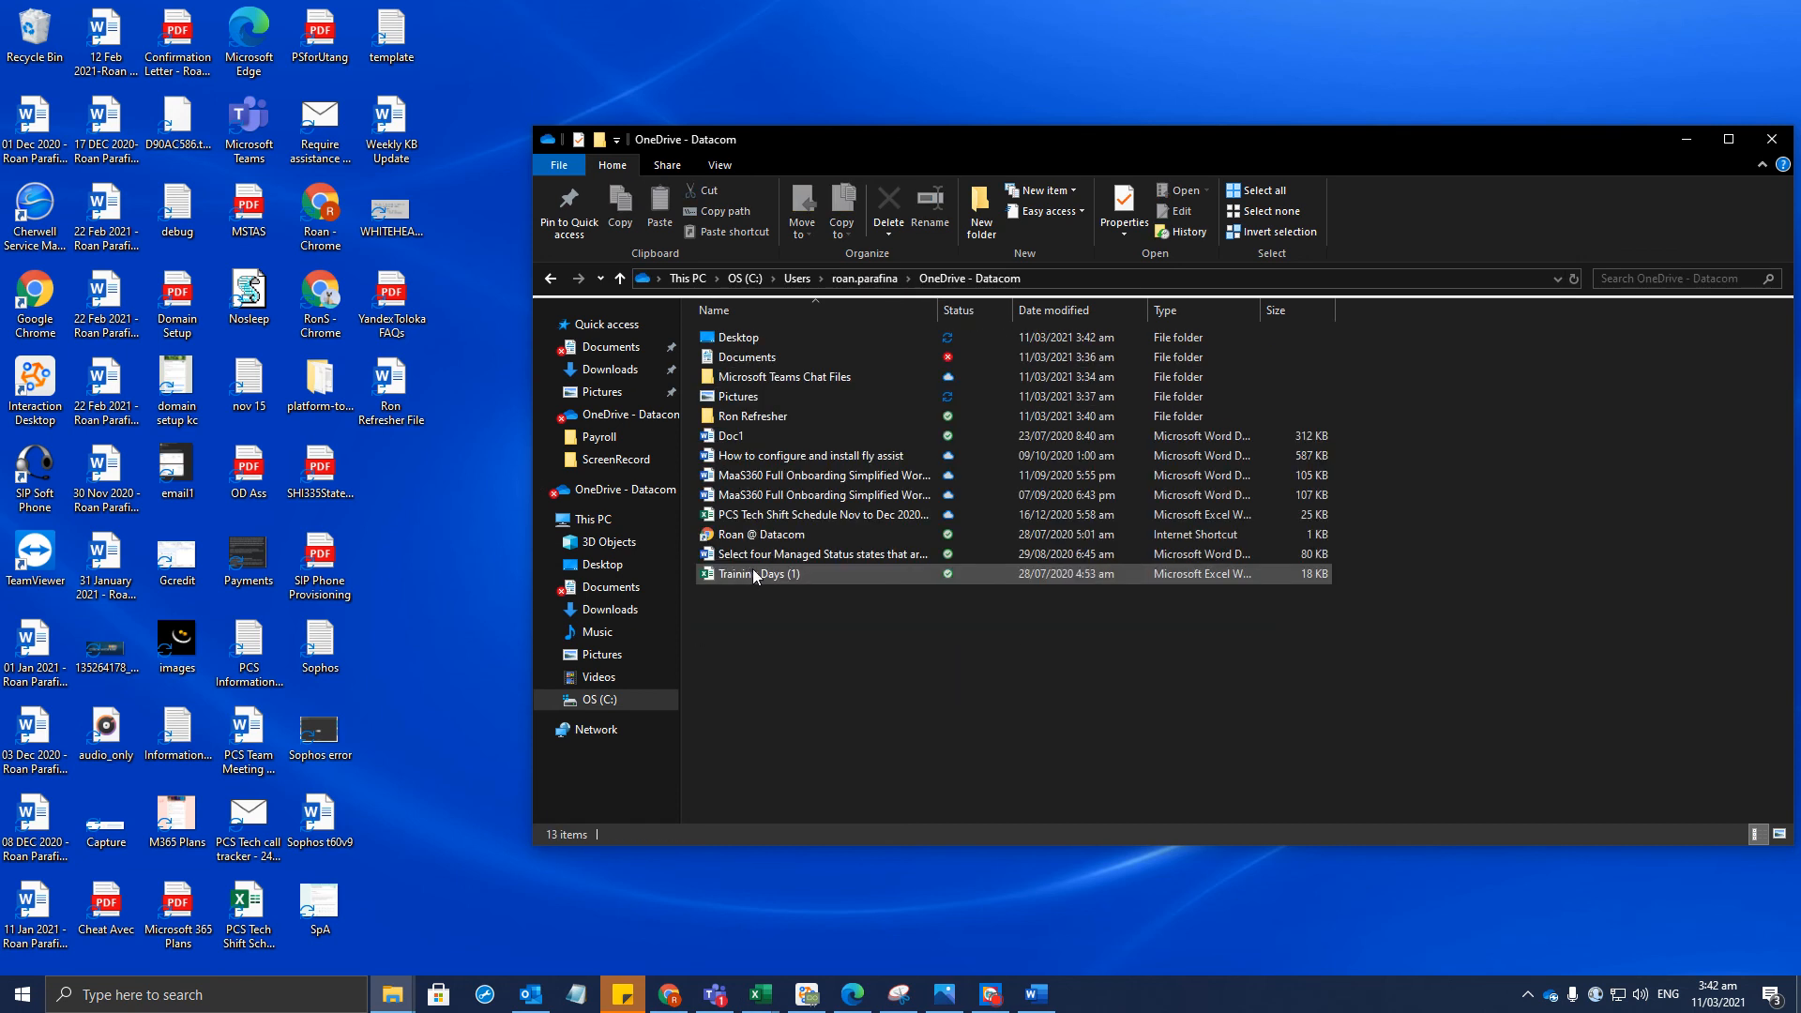
double_click(755, 416)
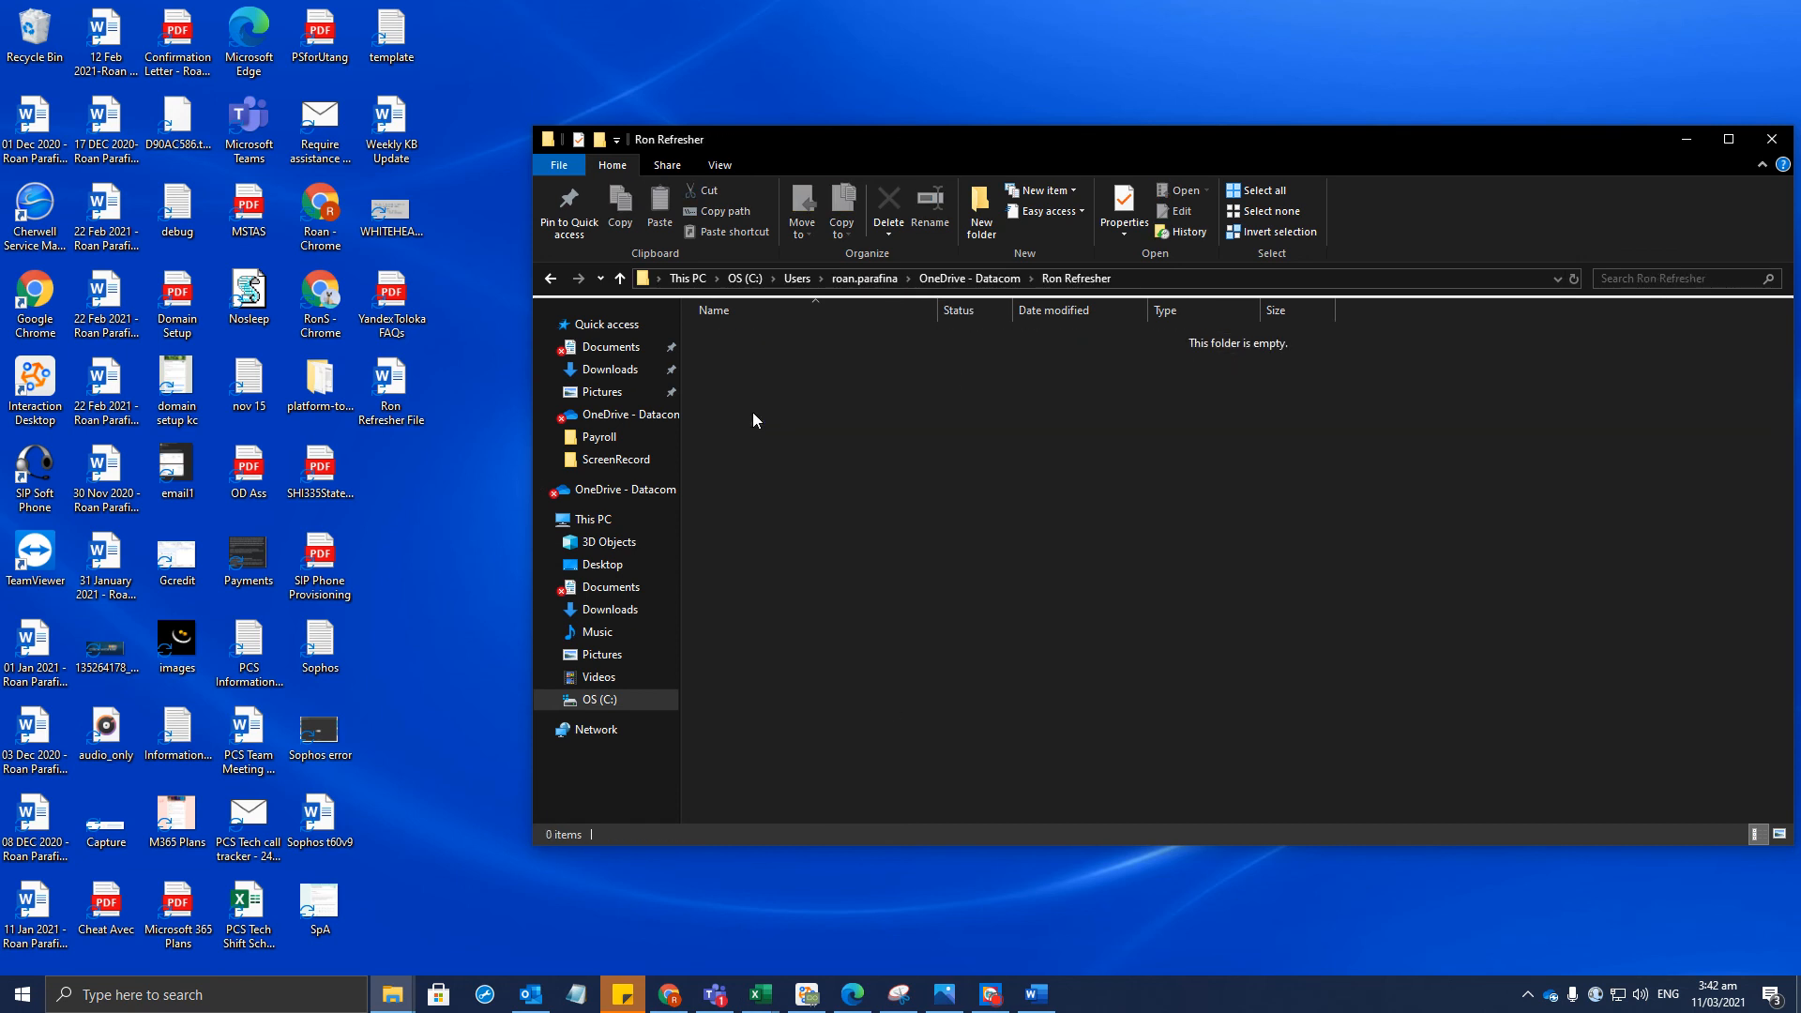
Drag Ron Refresher File from the desktop into the folder and check OneDrive's sync status
drag(392, 384, 949, 442)
click(1552, 998)
right_click(1552, 999)
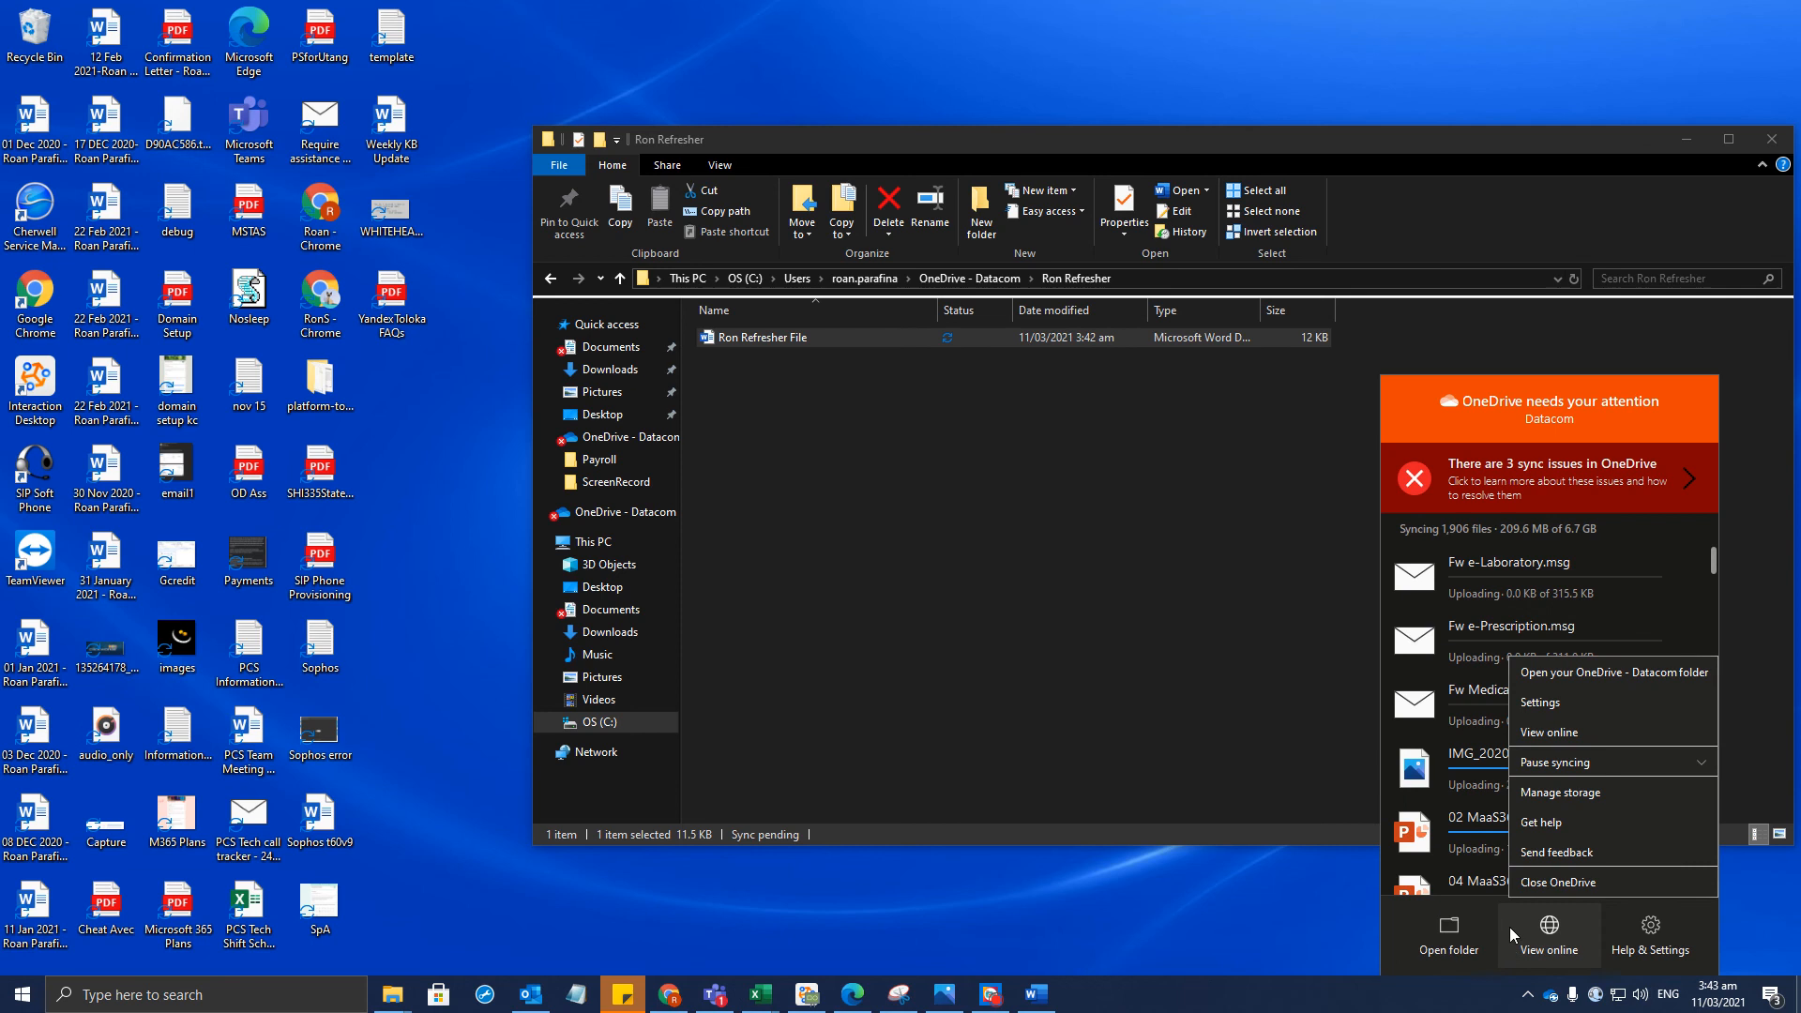
click(669, 994)
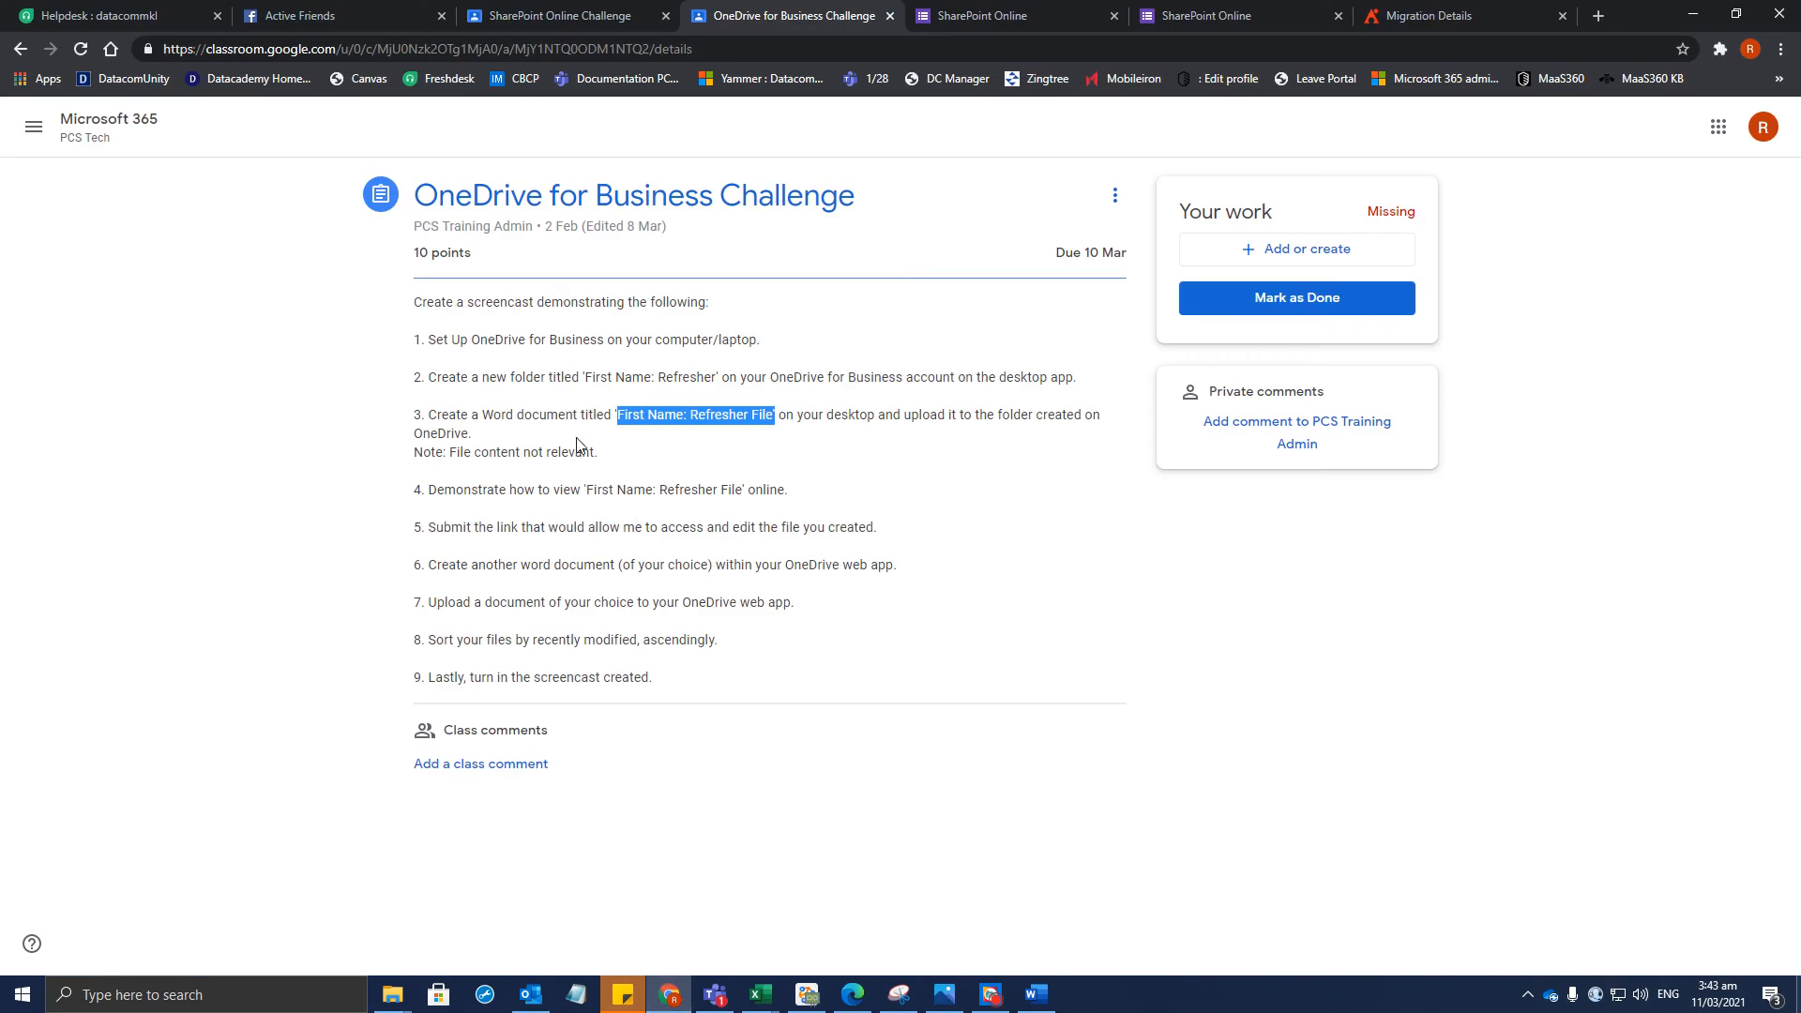
click(590, 483)
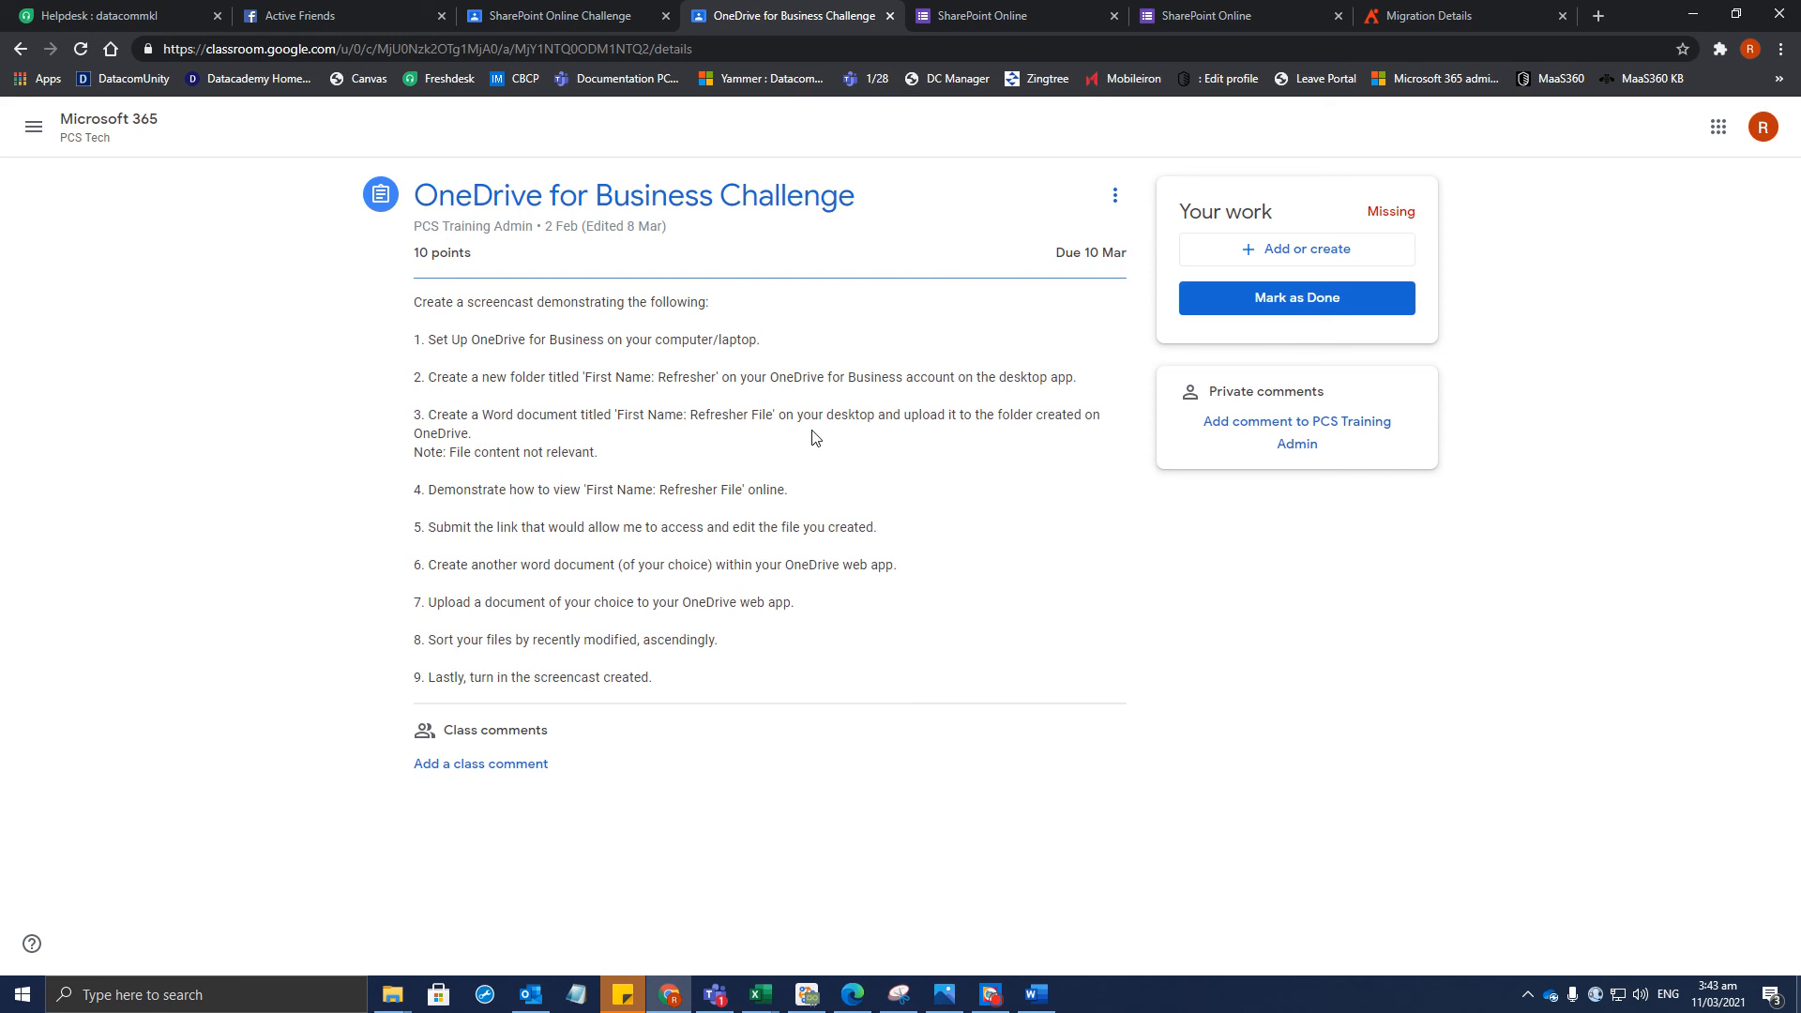
drag(829, 496, 380, 505)
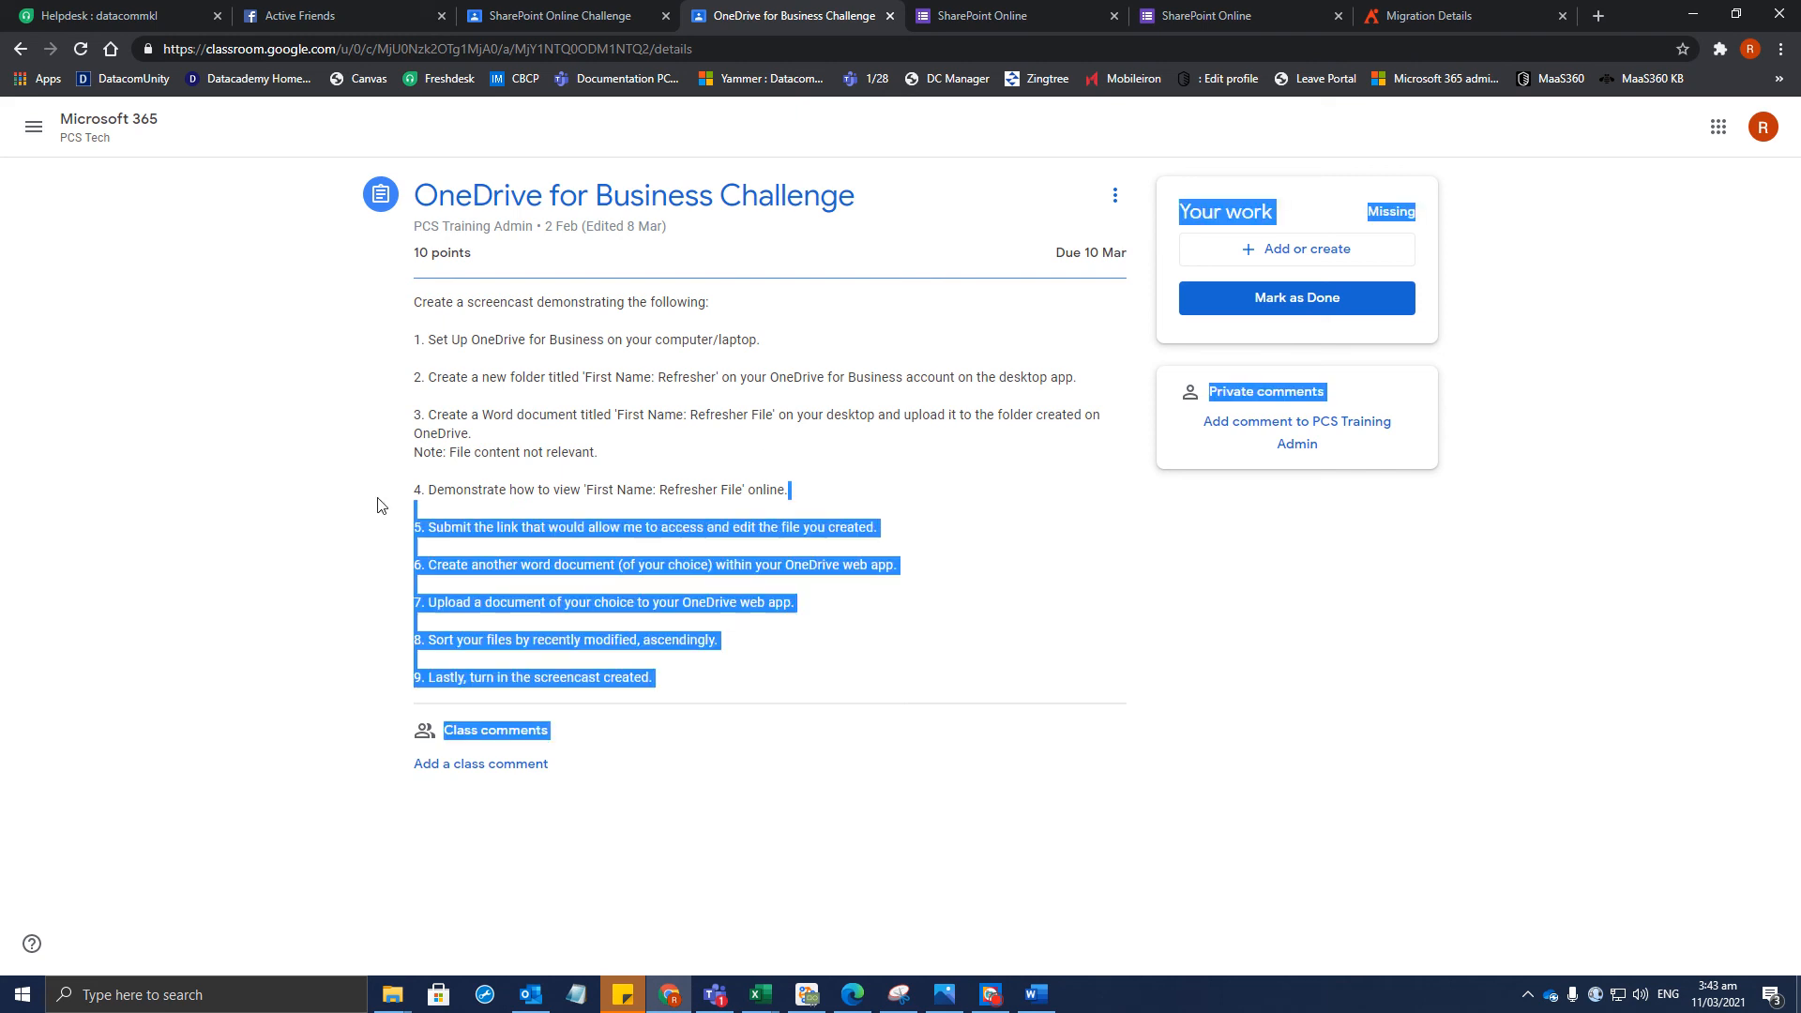
click(381, 486)
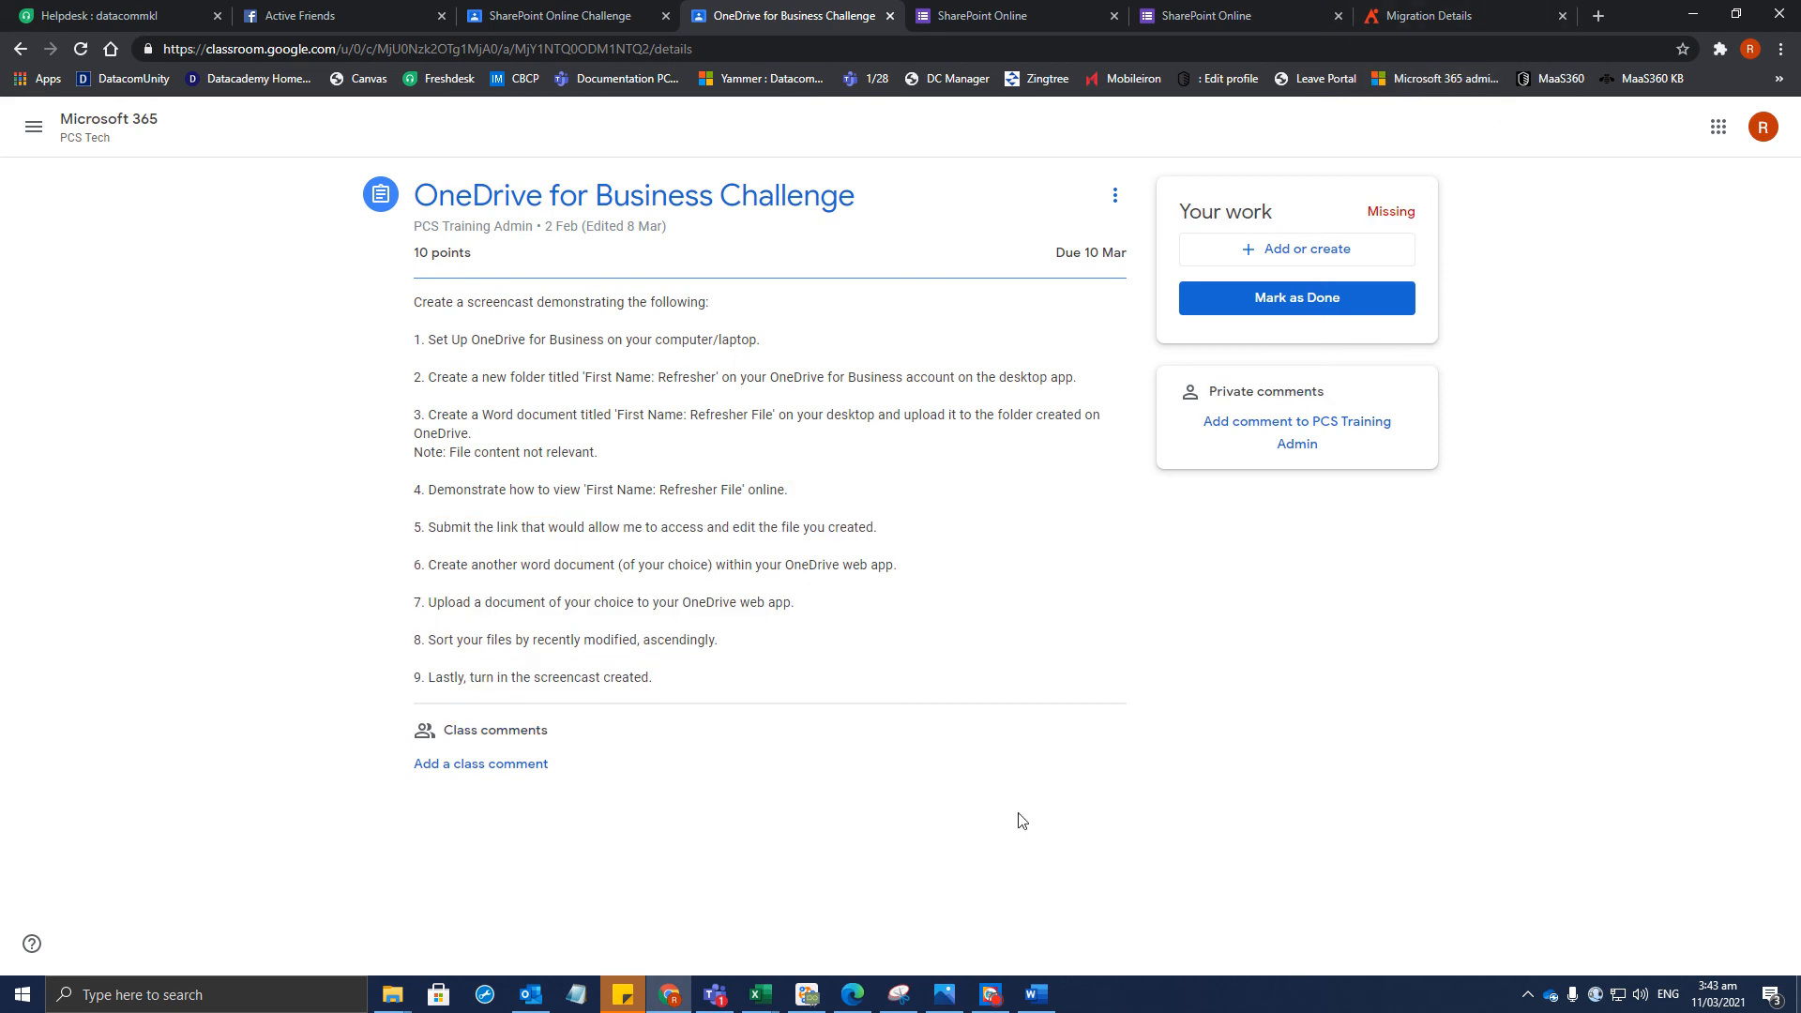
From the Migration Details tab, run a Google search for OneDrive
click(1477, 21)
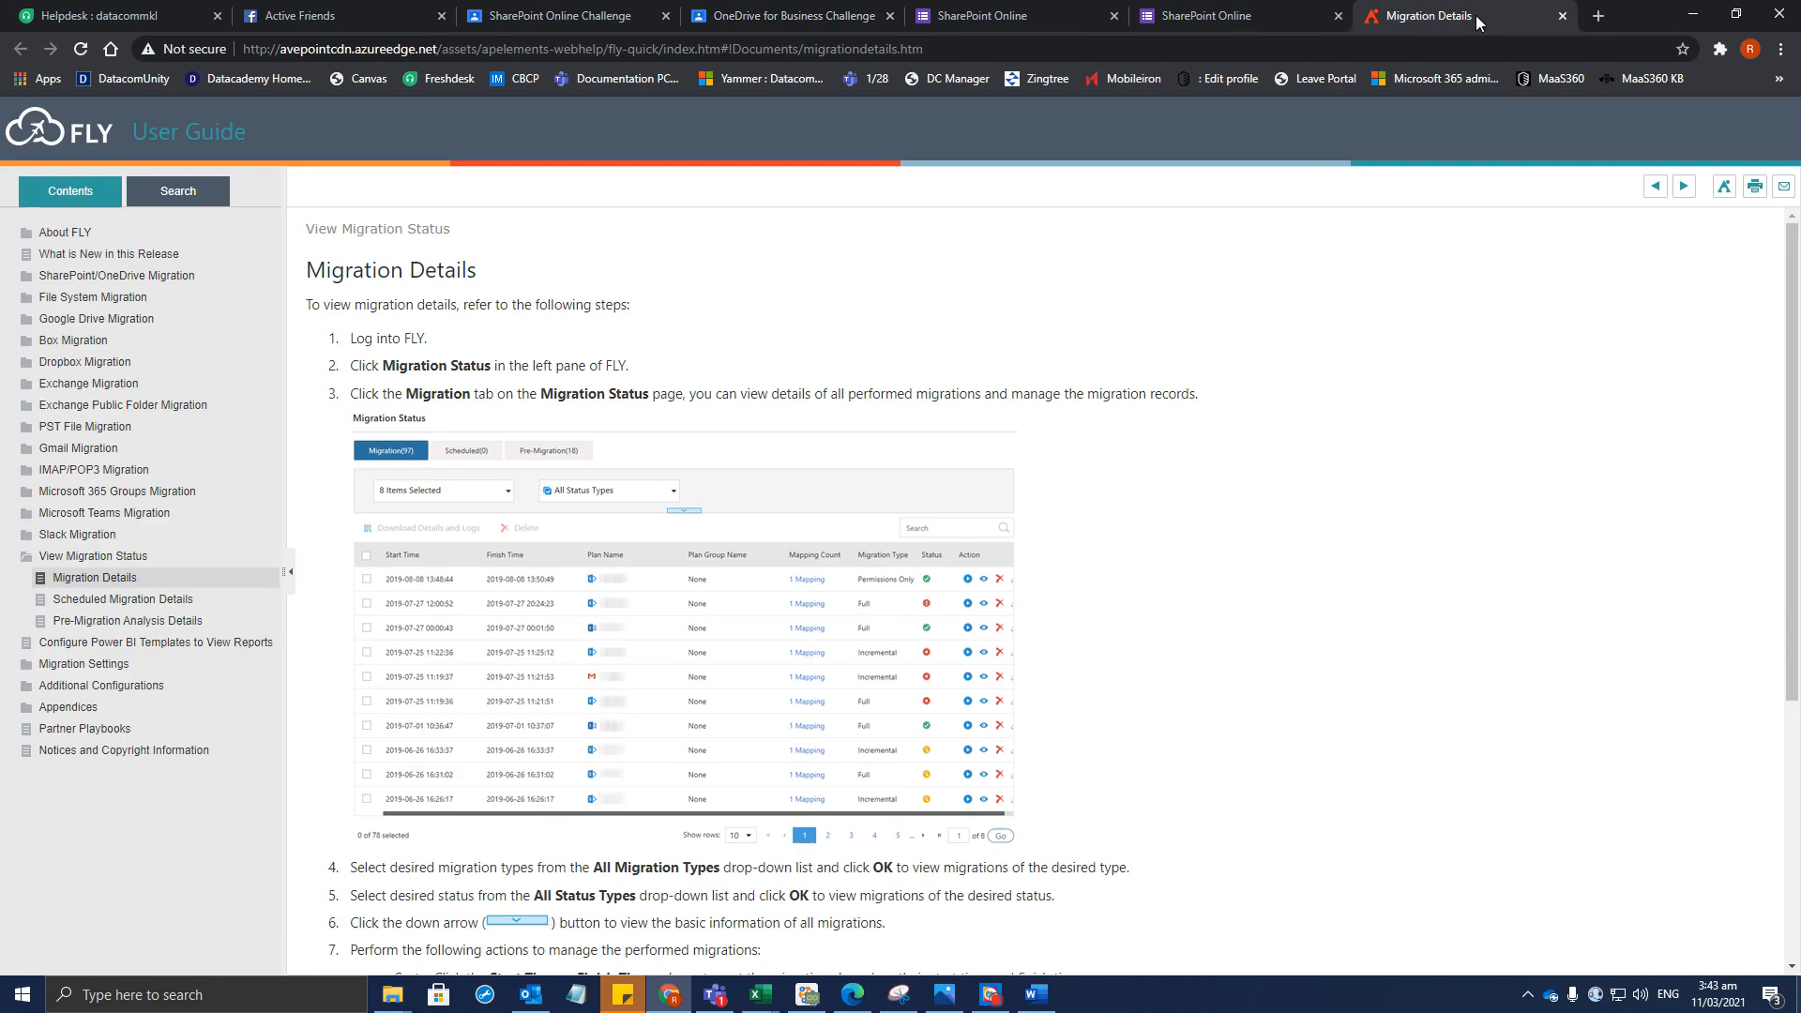
click(1401, 44)
text(one)
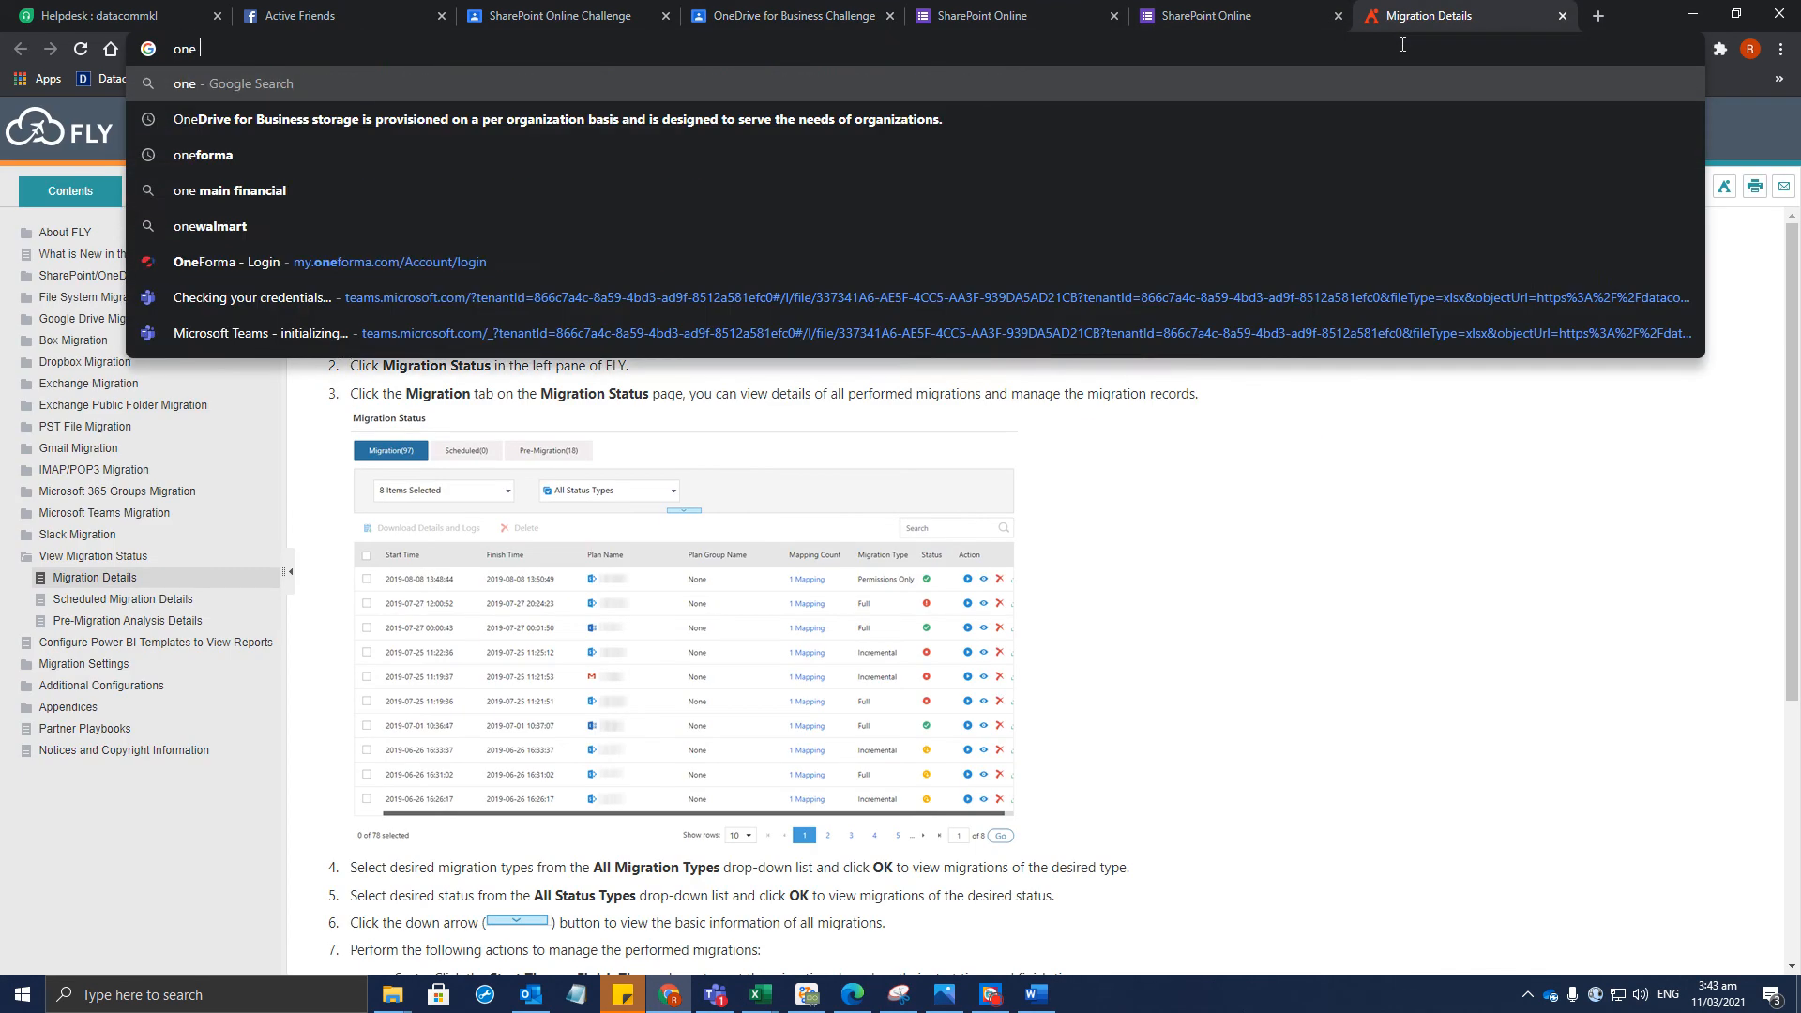
key(BackSpace)
text(drtive)
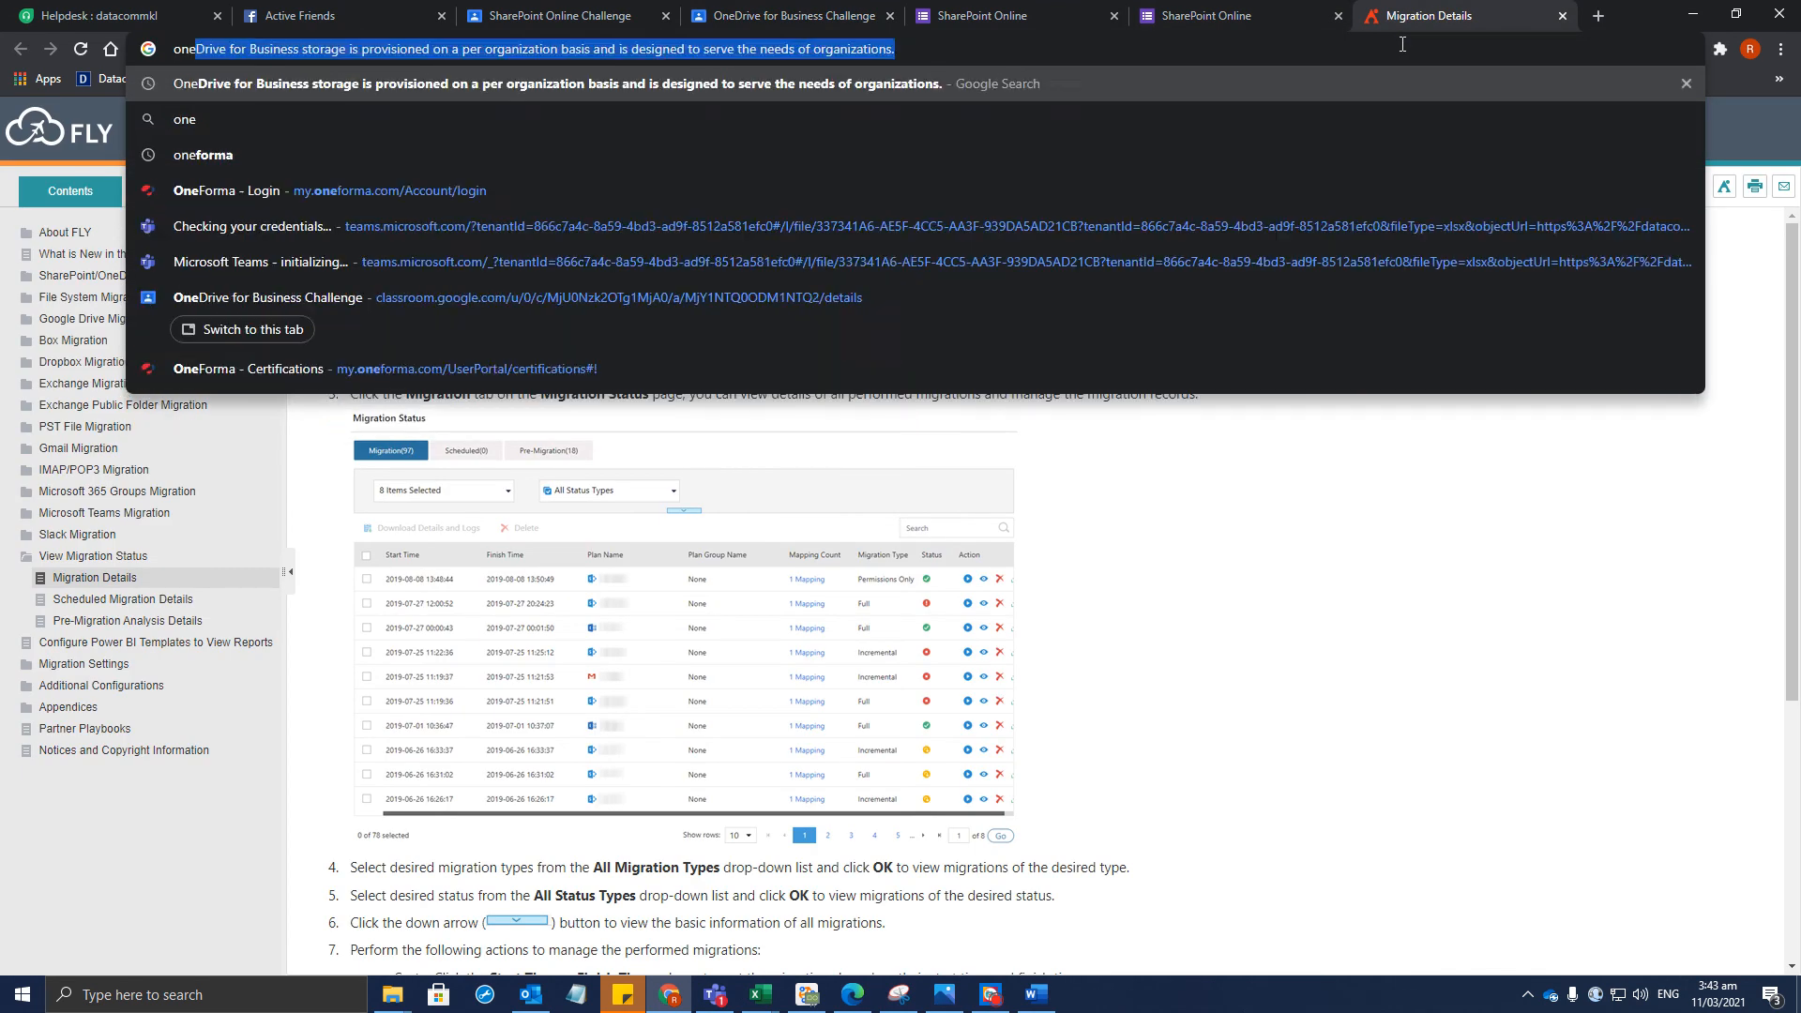
key(BackSpace)
key(BackSpace)
key(BackSpace)
key(BackSpace)
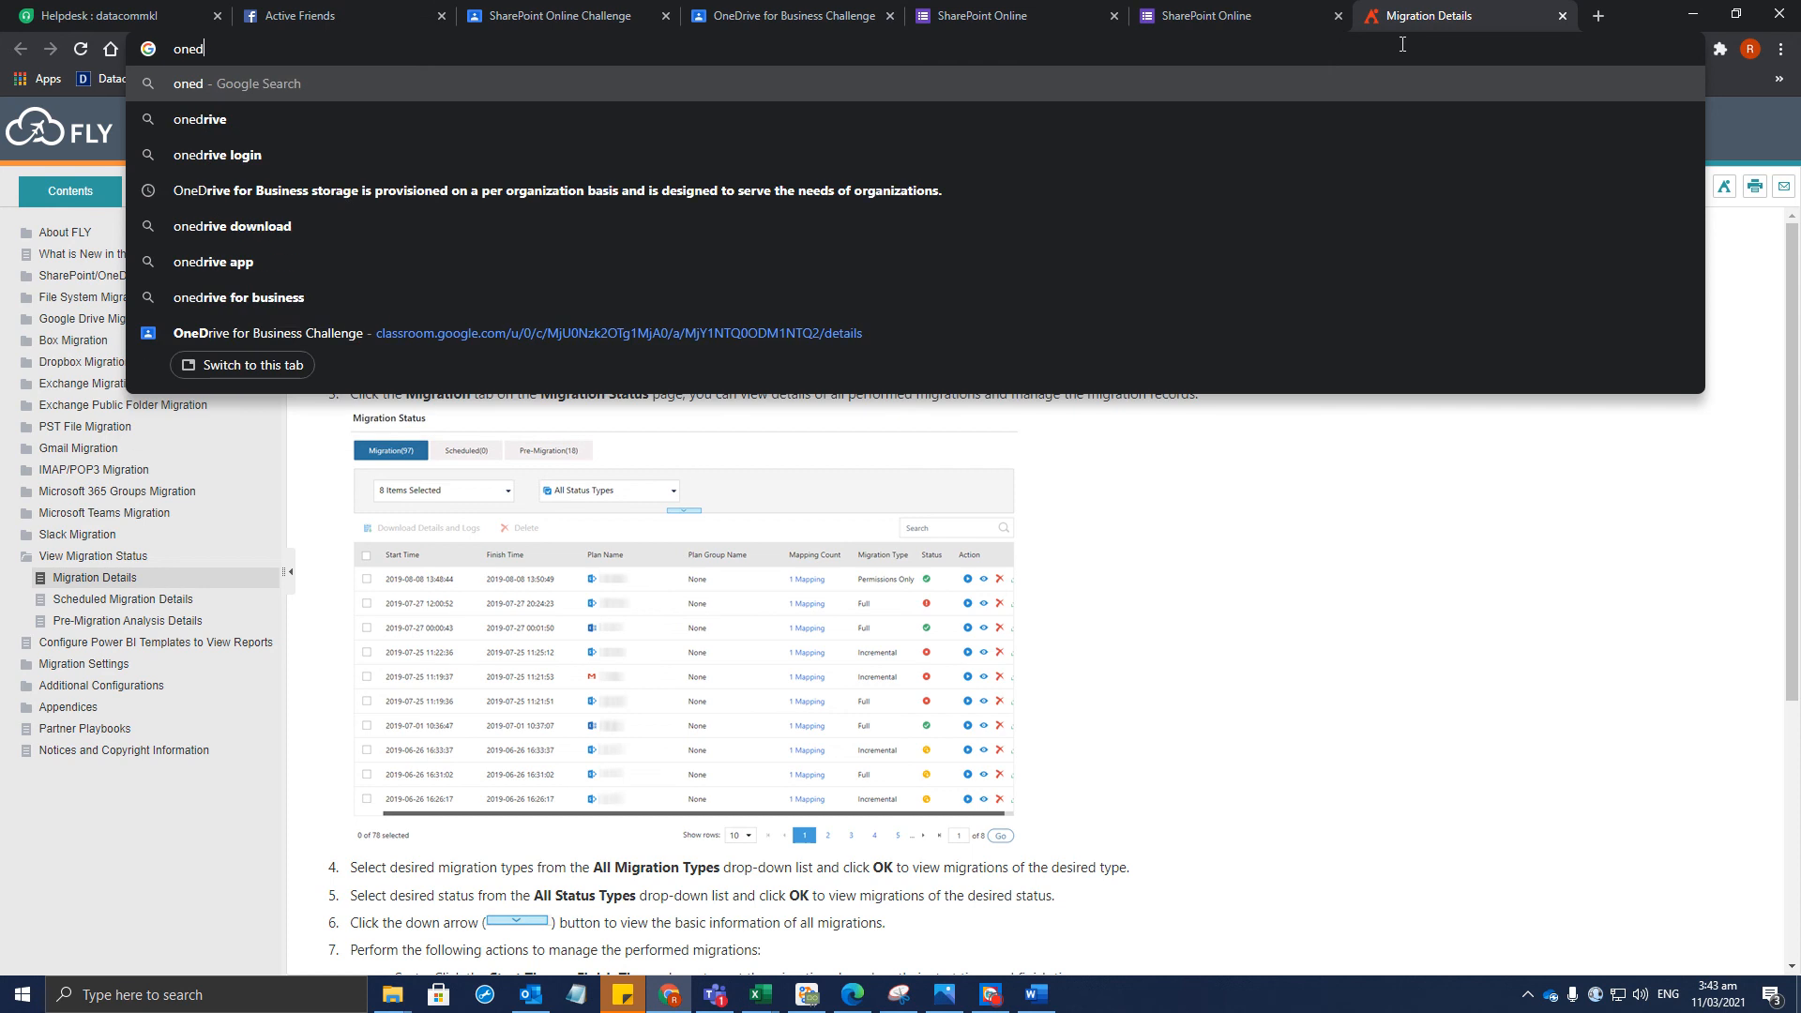
text(i)
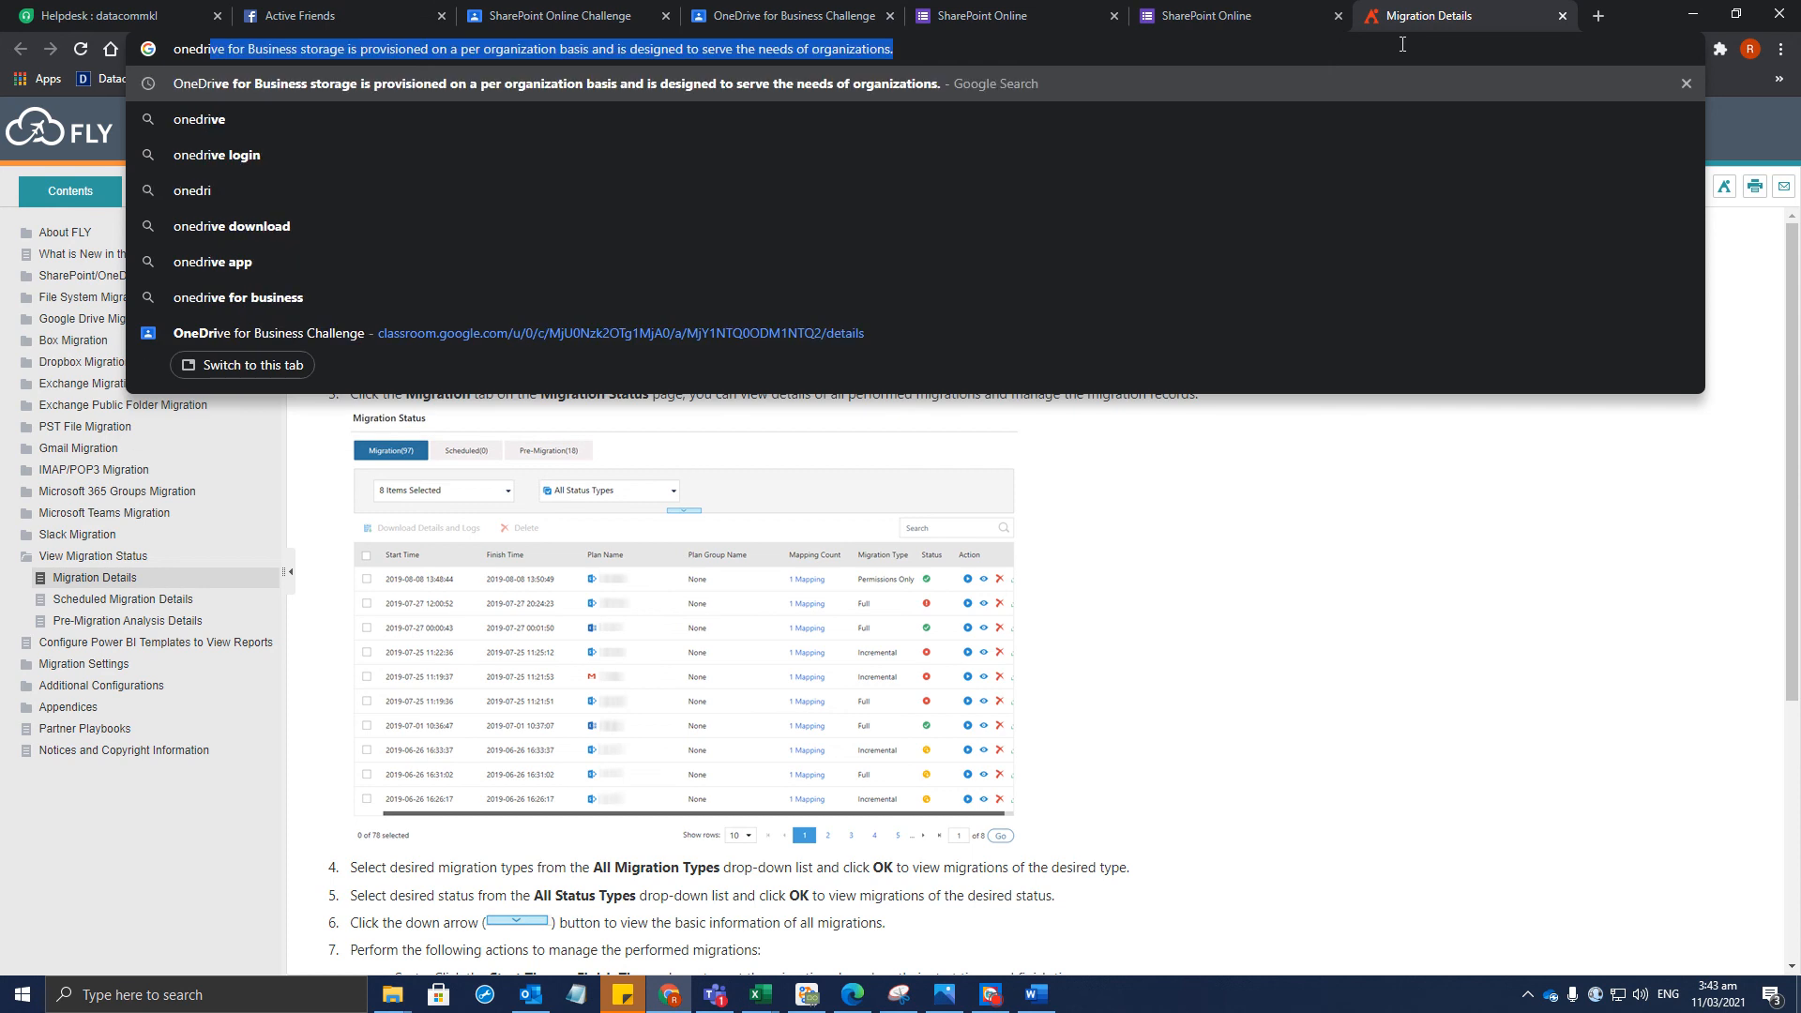
key(Return)
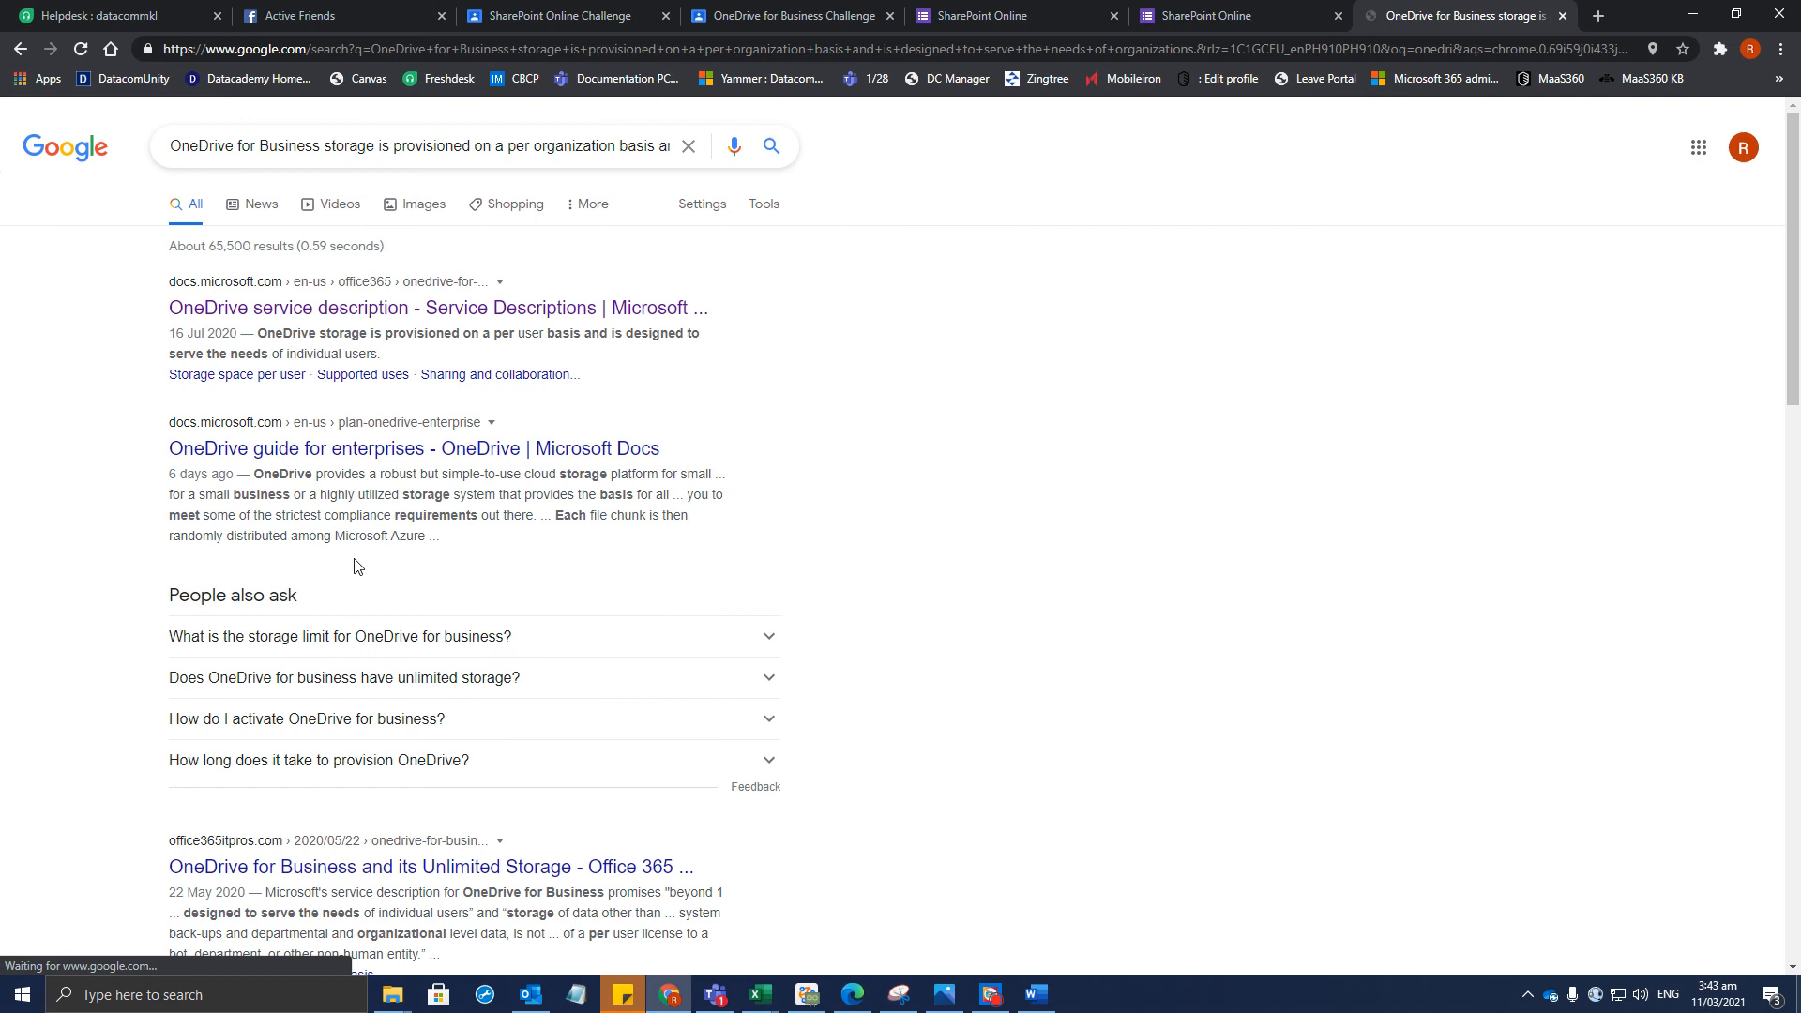
Go to the Google homepage instead of the search results
click(374, 49)
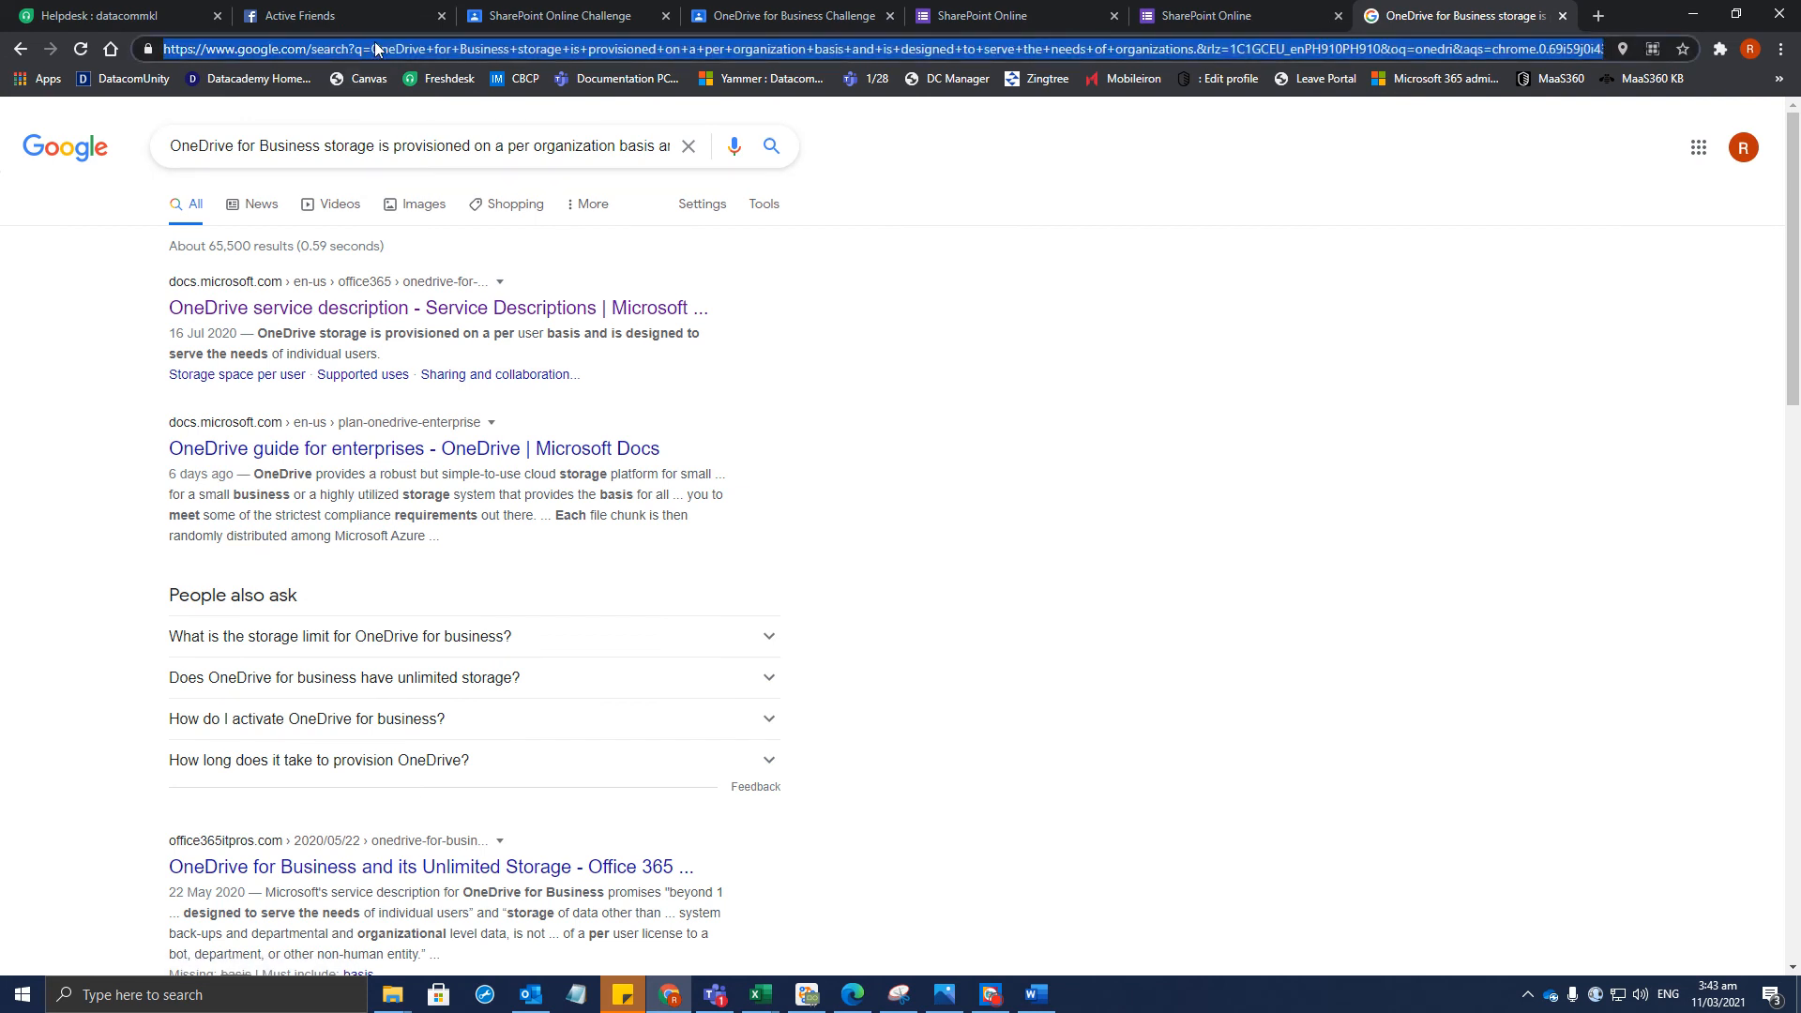
text(on)
key(Escape)
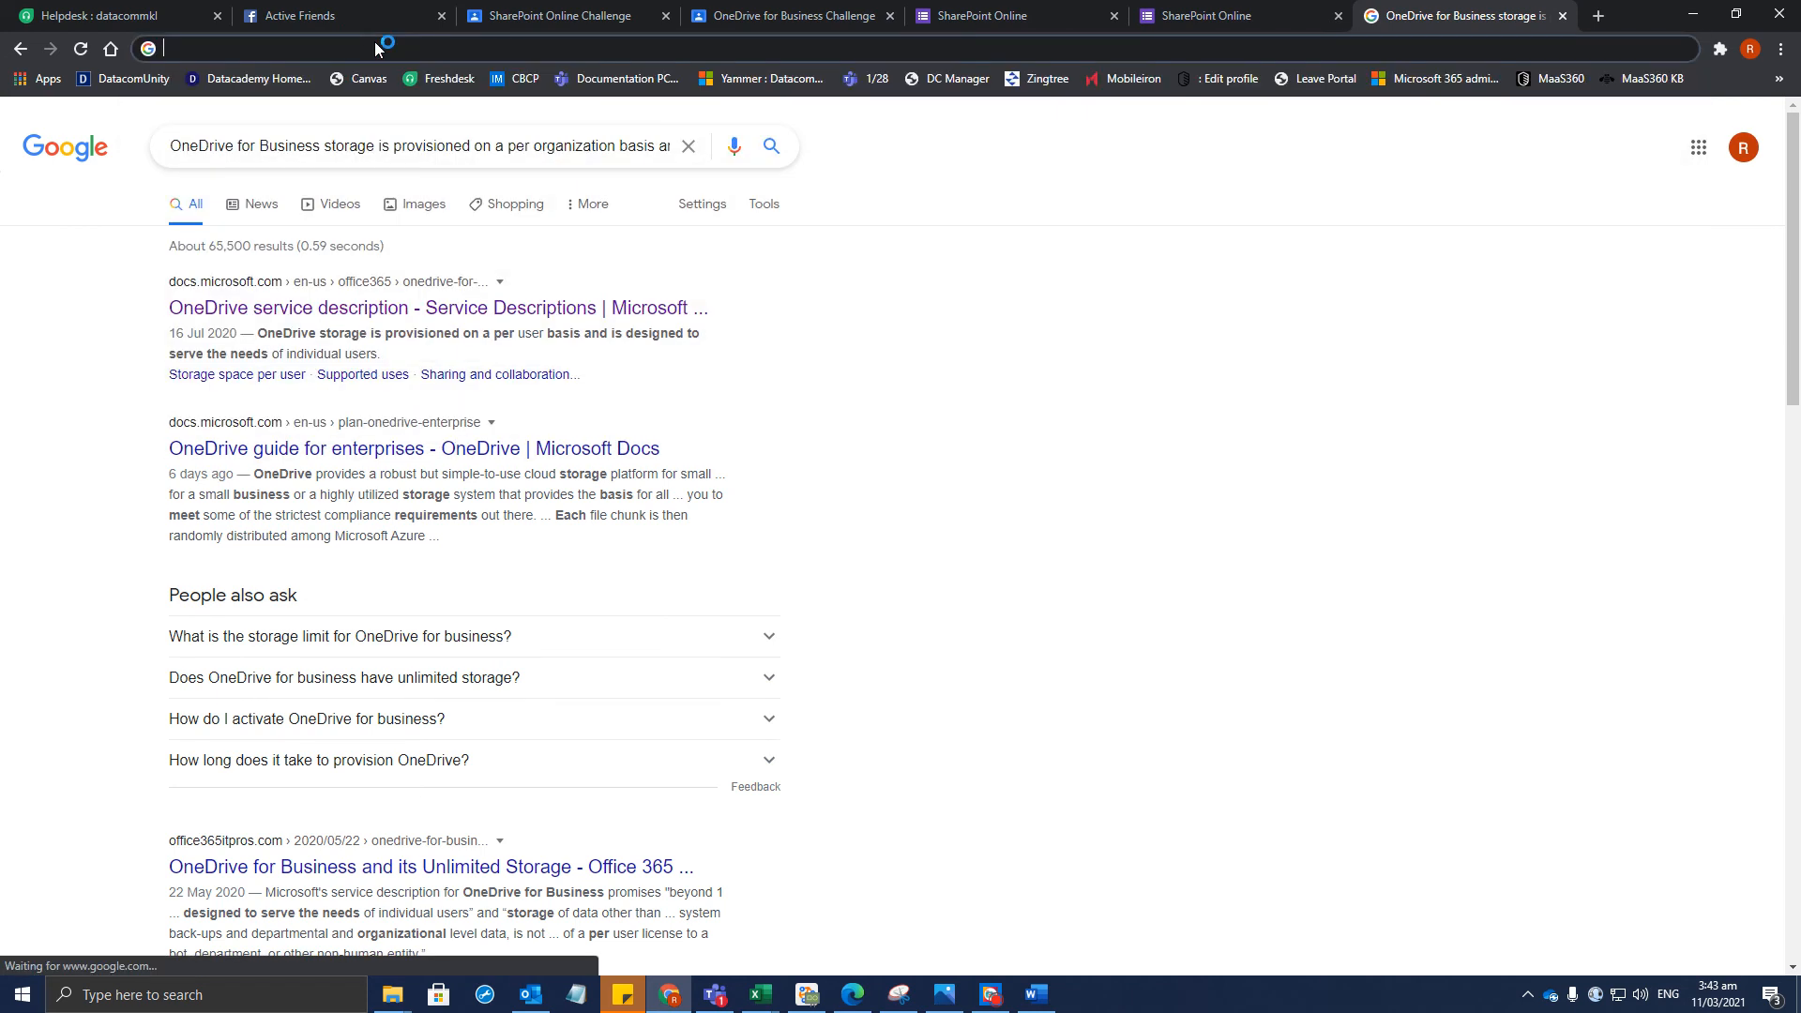
text(google)
key(Escape)
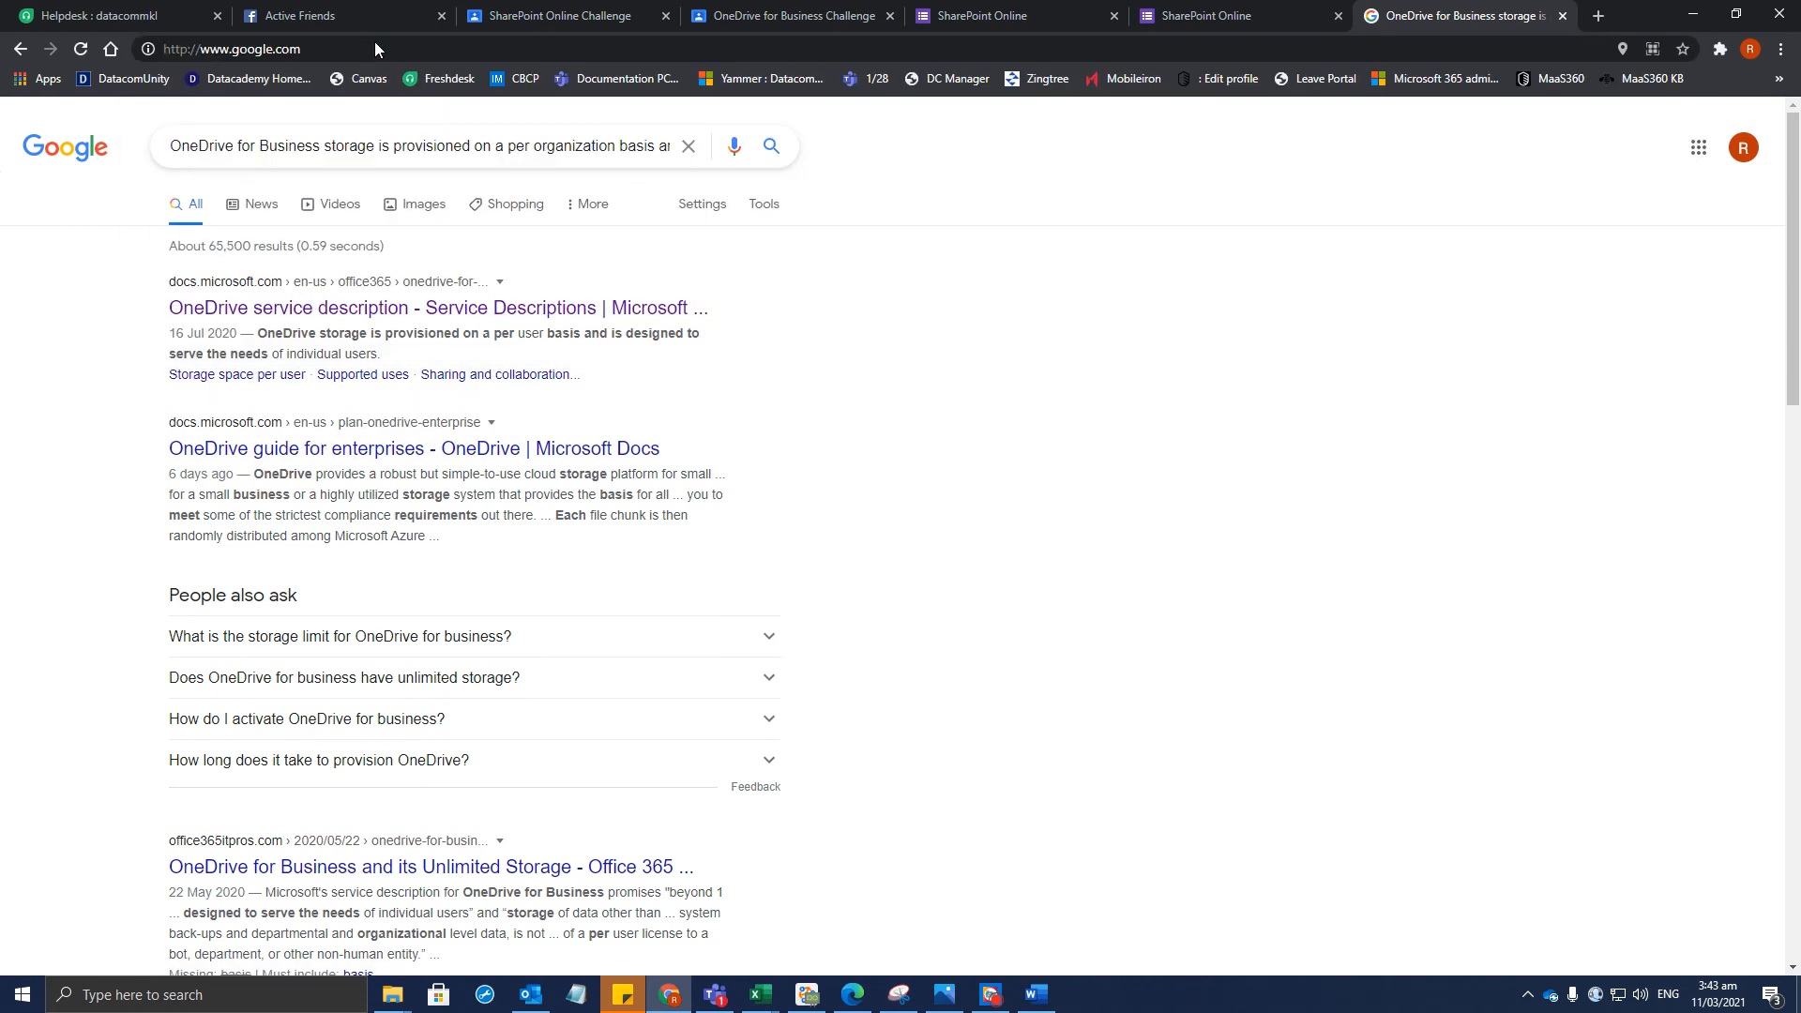
key(Return)
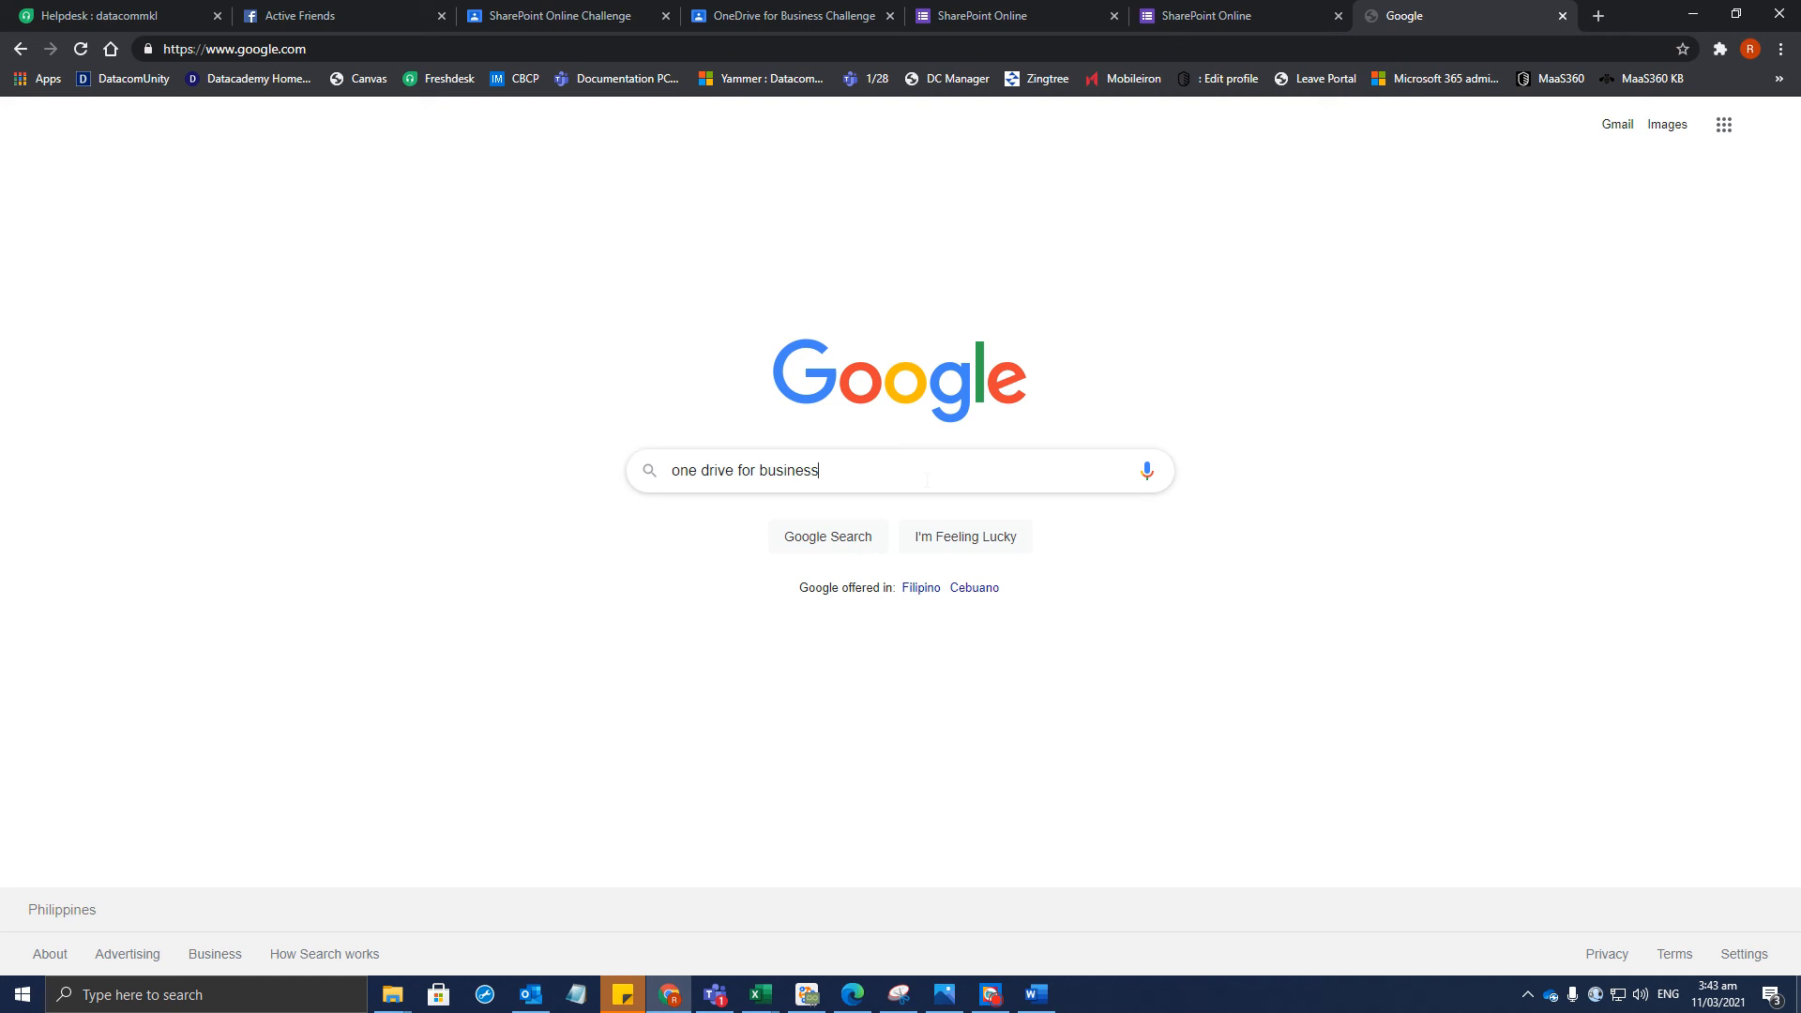
Clear the address bar and navigate to portal.office.com
key(ctrl+shift+Left)
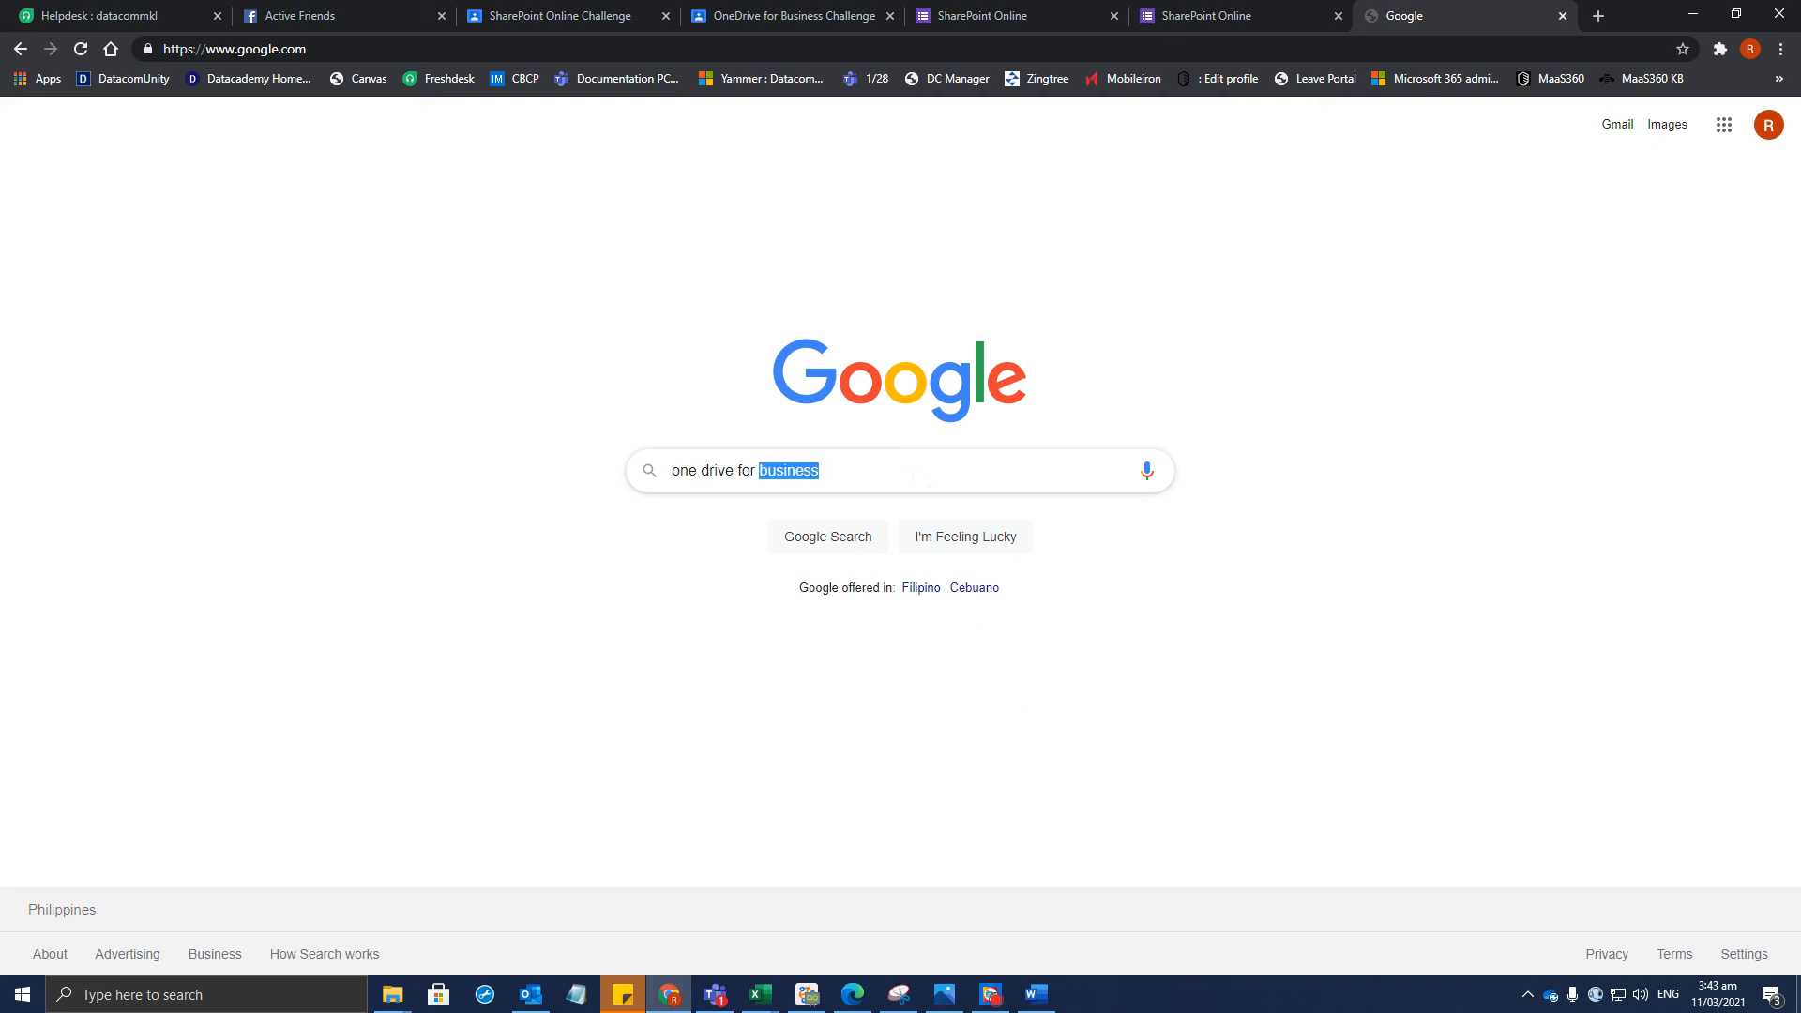
click(912, 474)
click(398, 57)
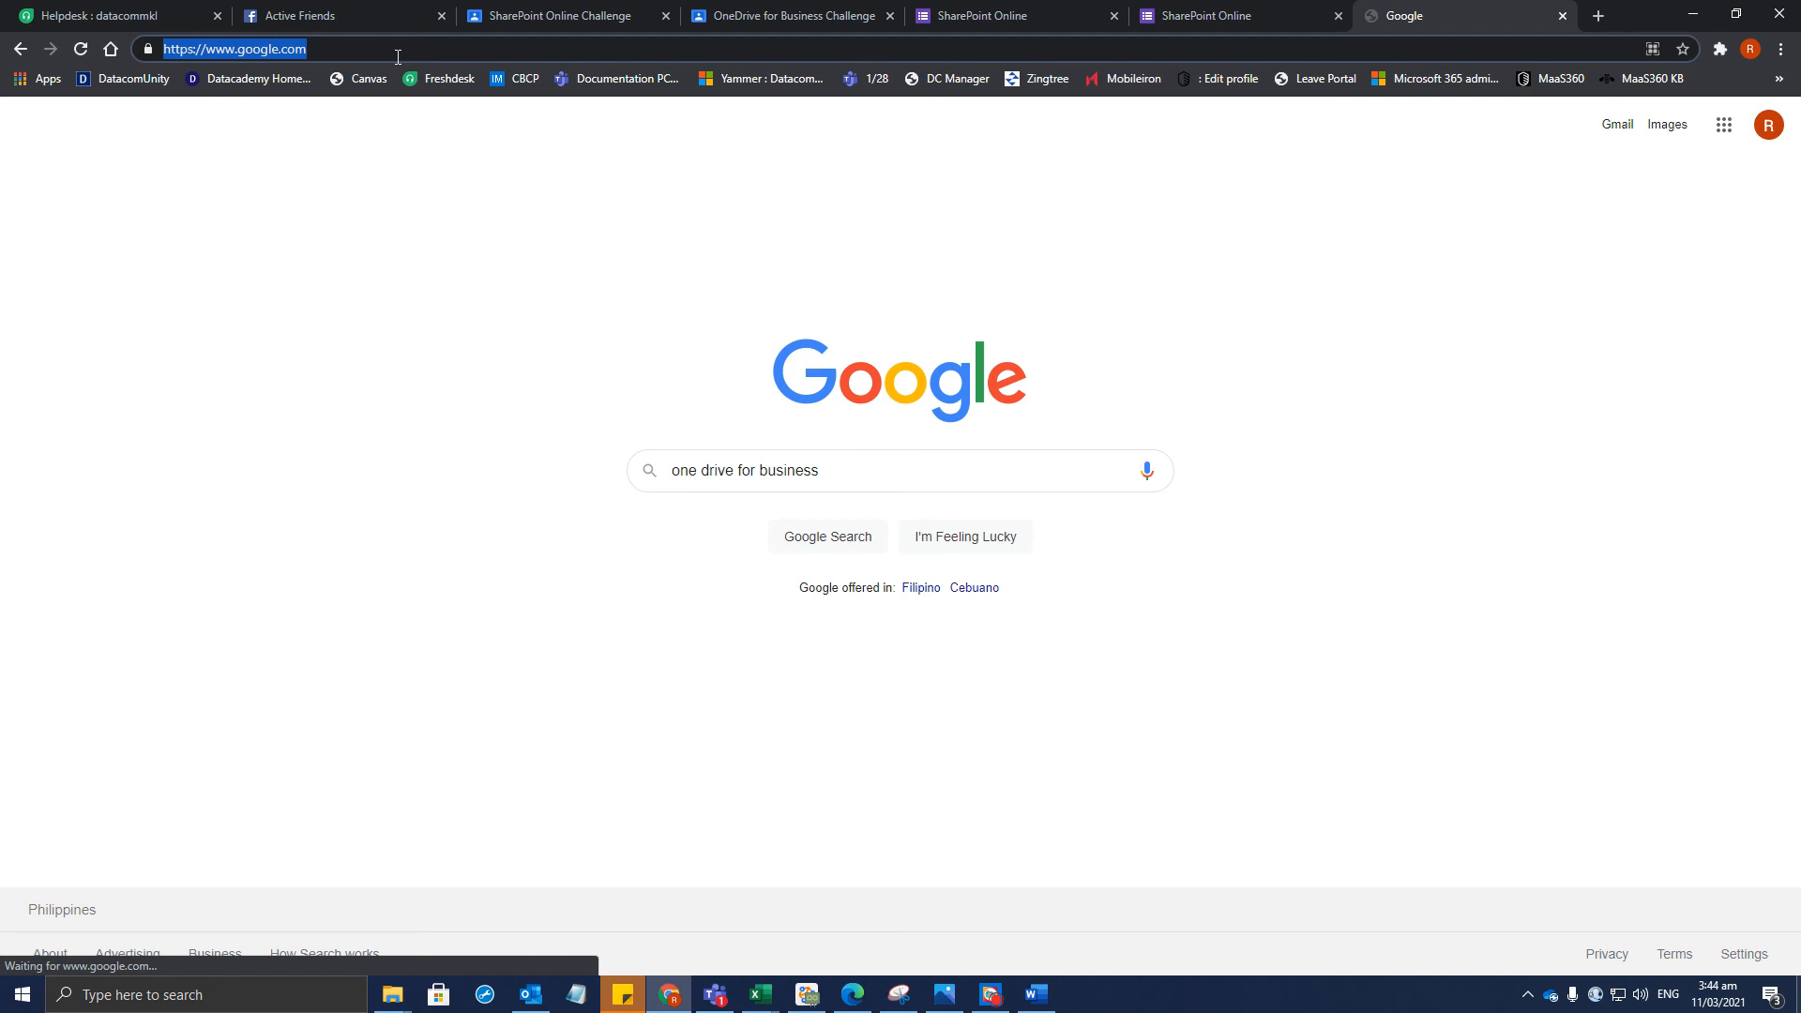
text(one)
key(ctrl+a)
key(BackSpace)
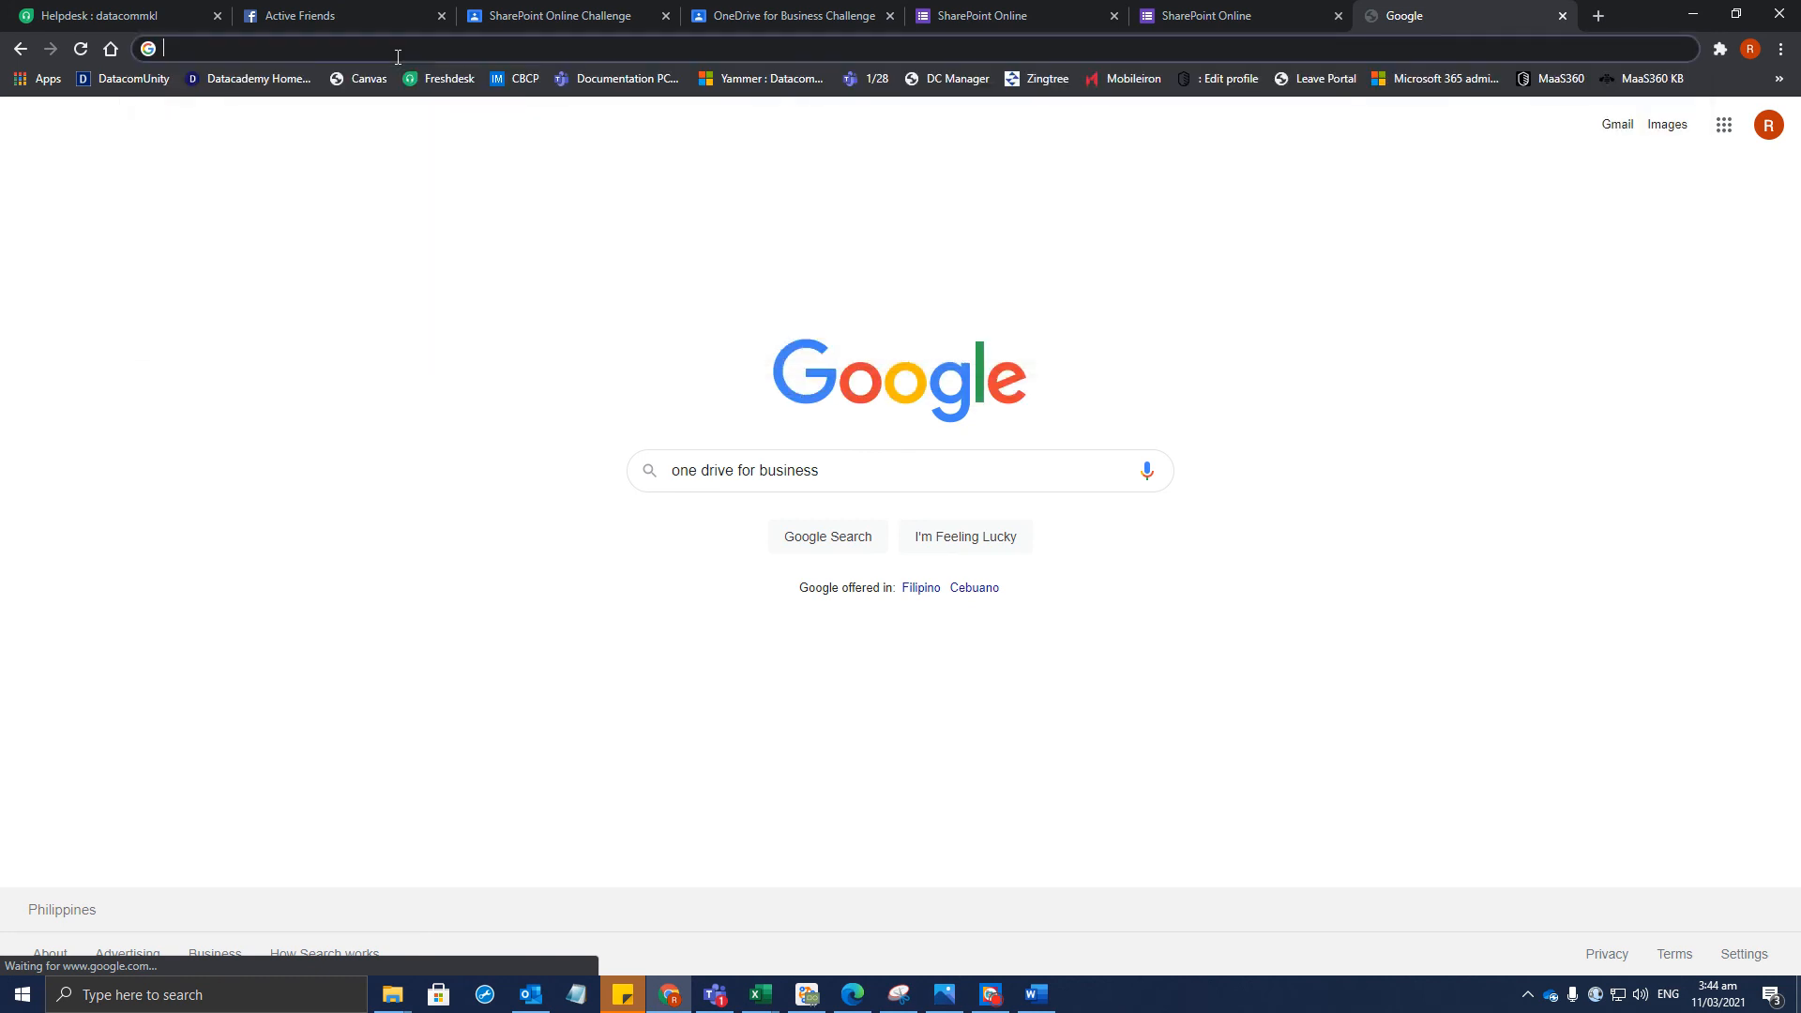
click(1780, 49)
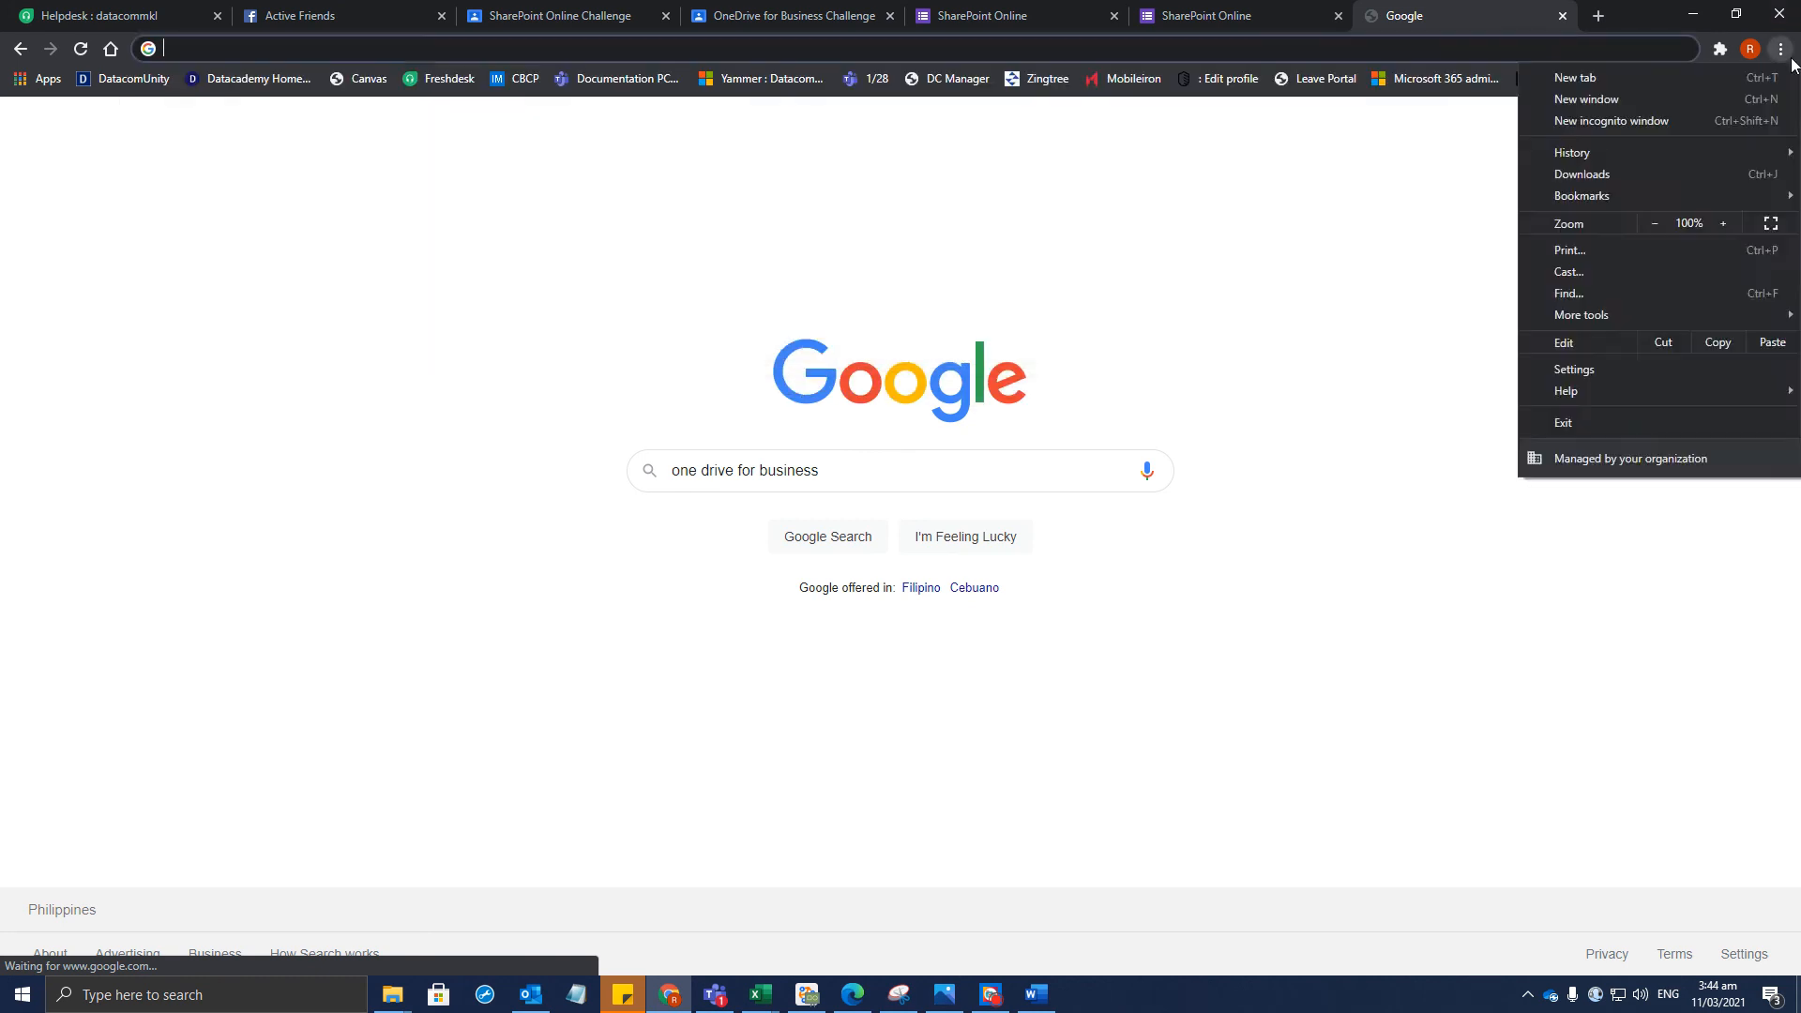
click(1099, 139)
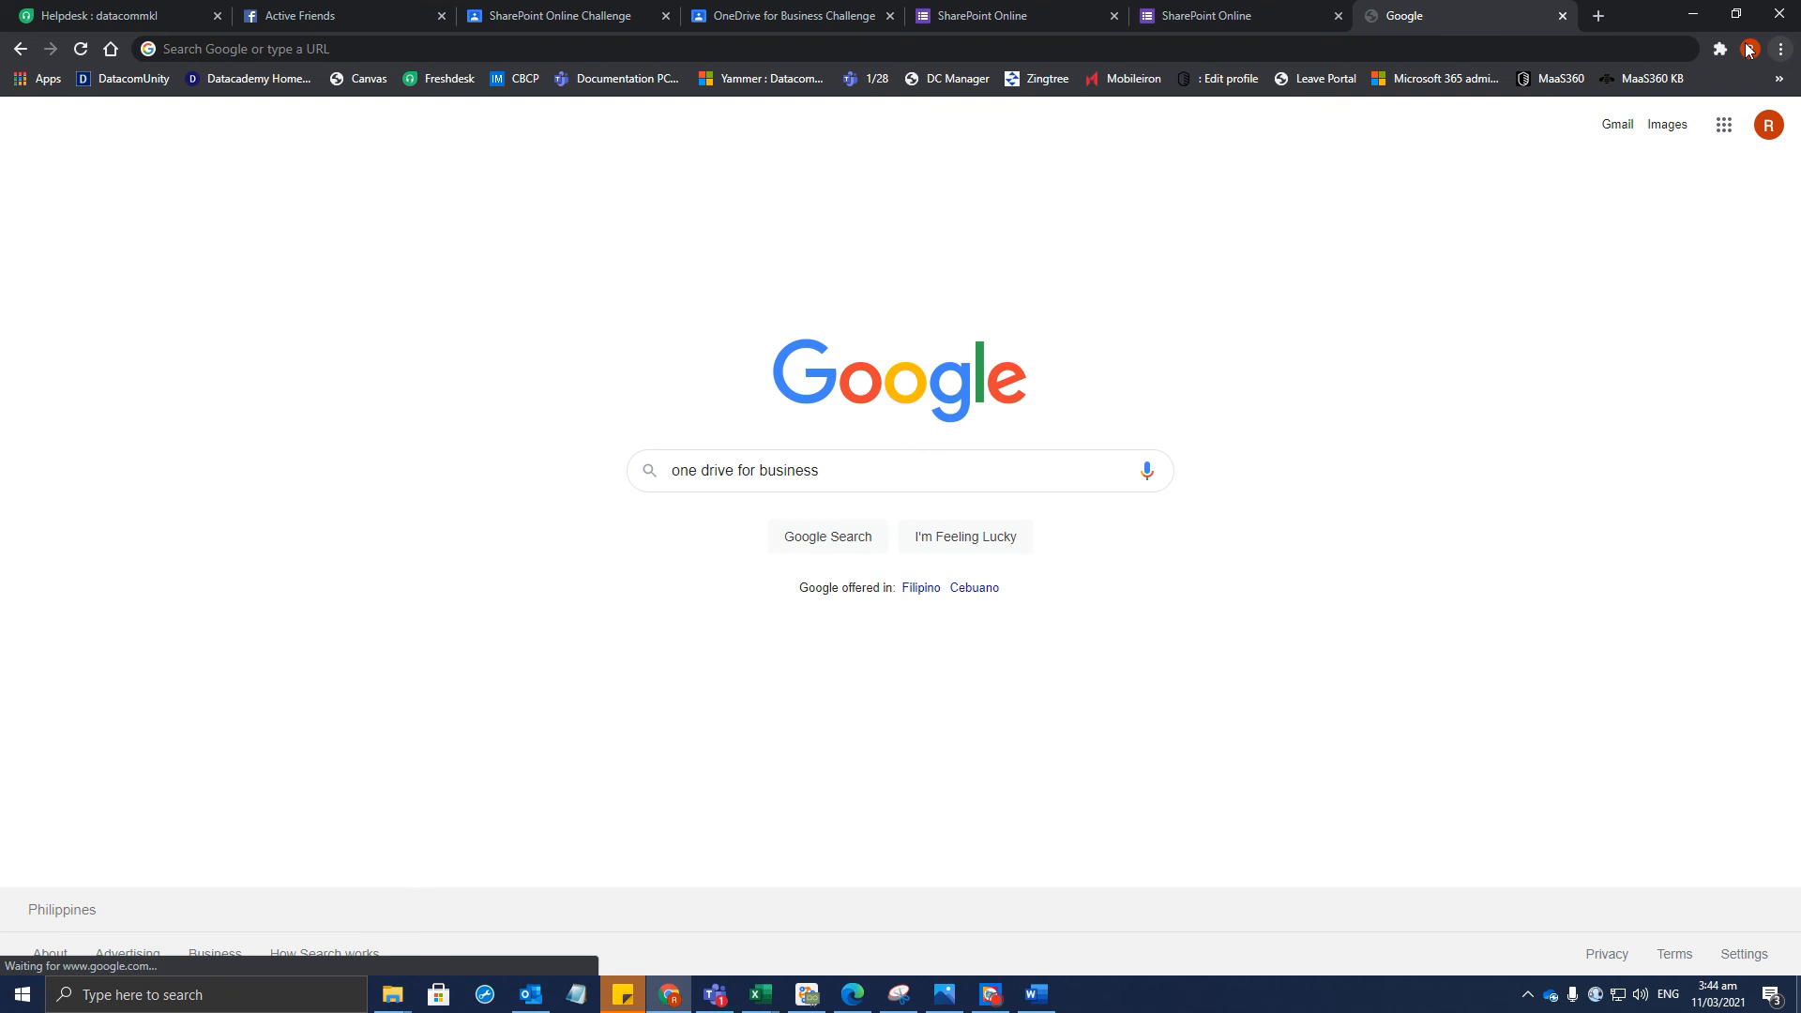
click(1376, 49)
text(portal)
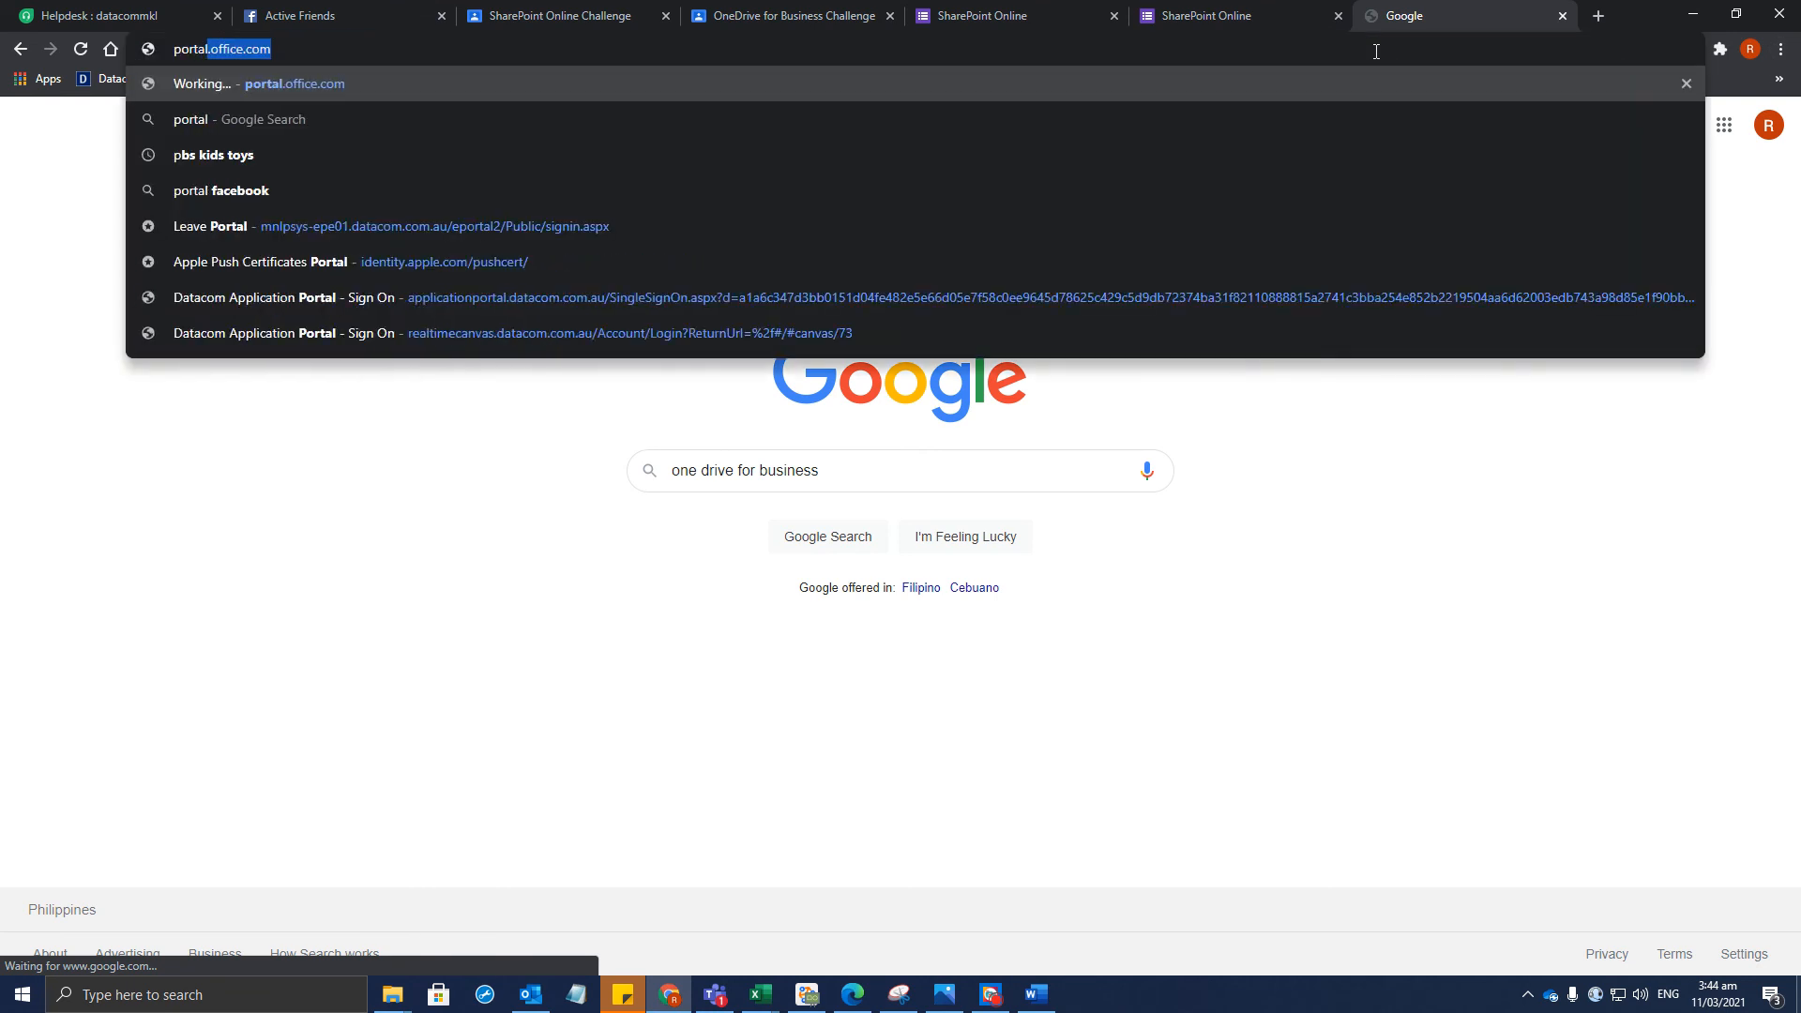
key(Return)
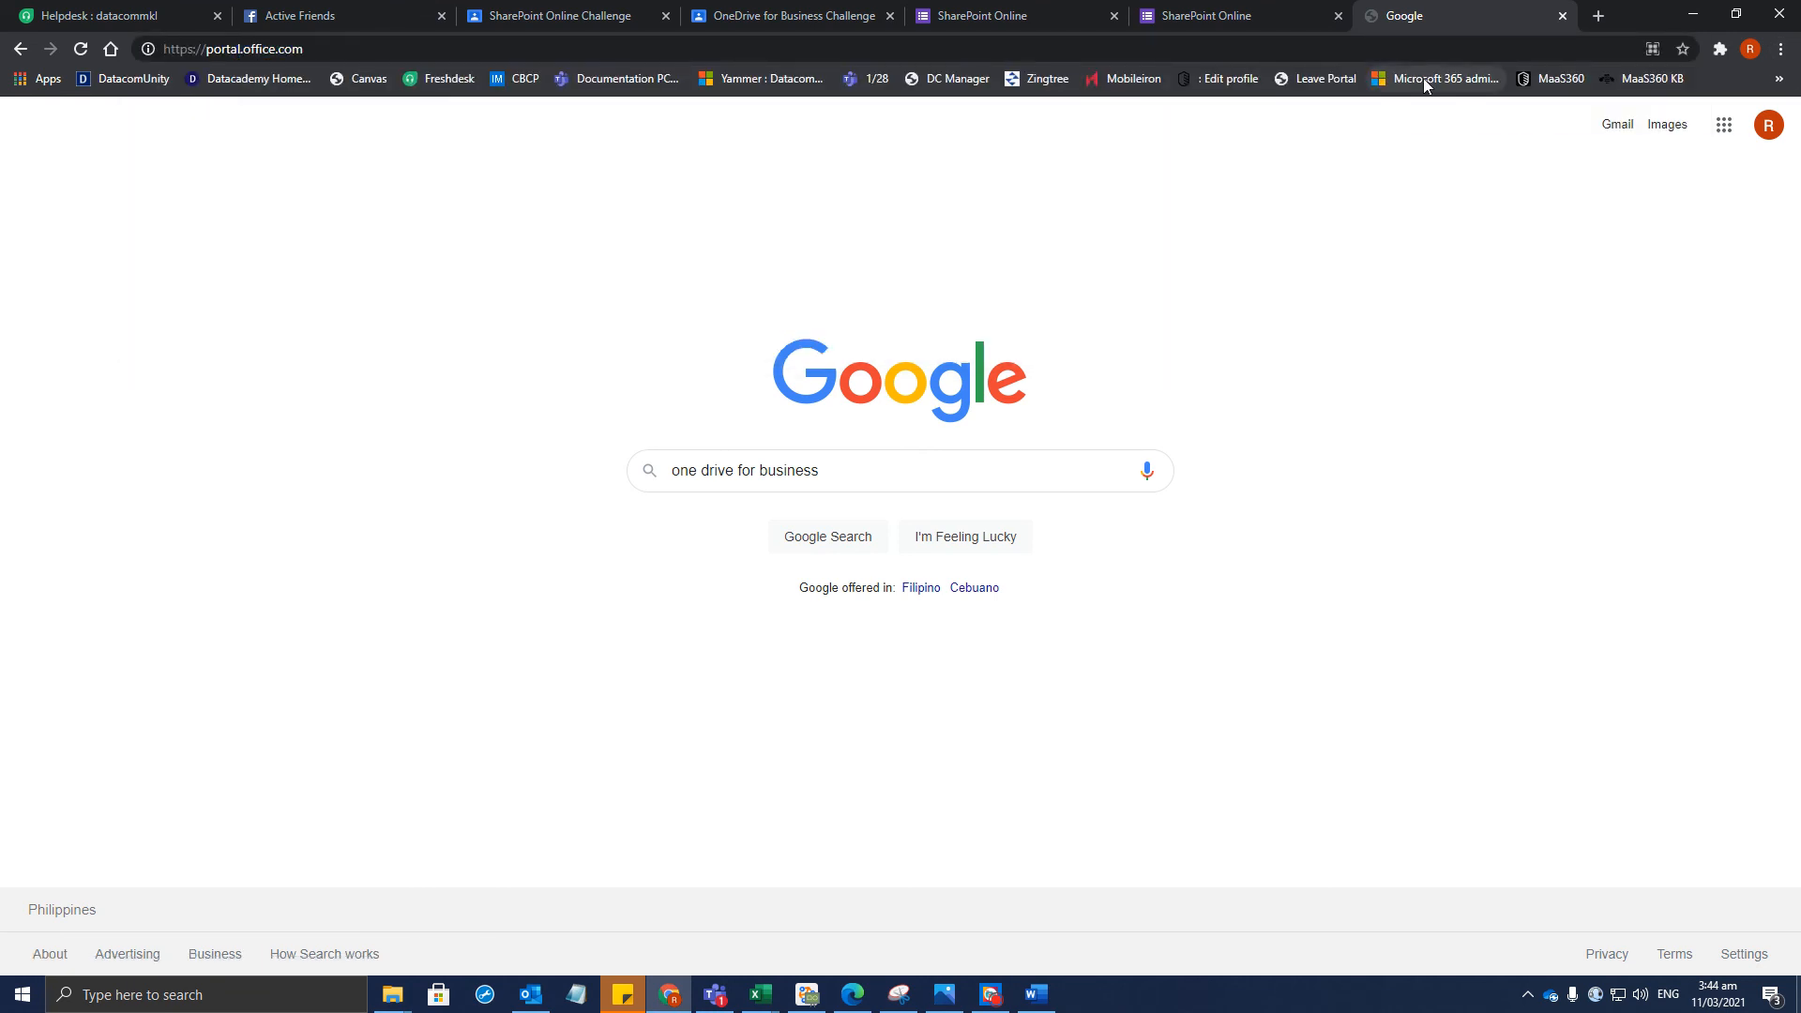
Open a restored-down incognito window, load portal.office.com in it, and move it higher up
click(1782, 49)
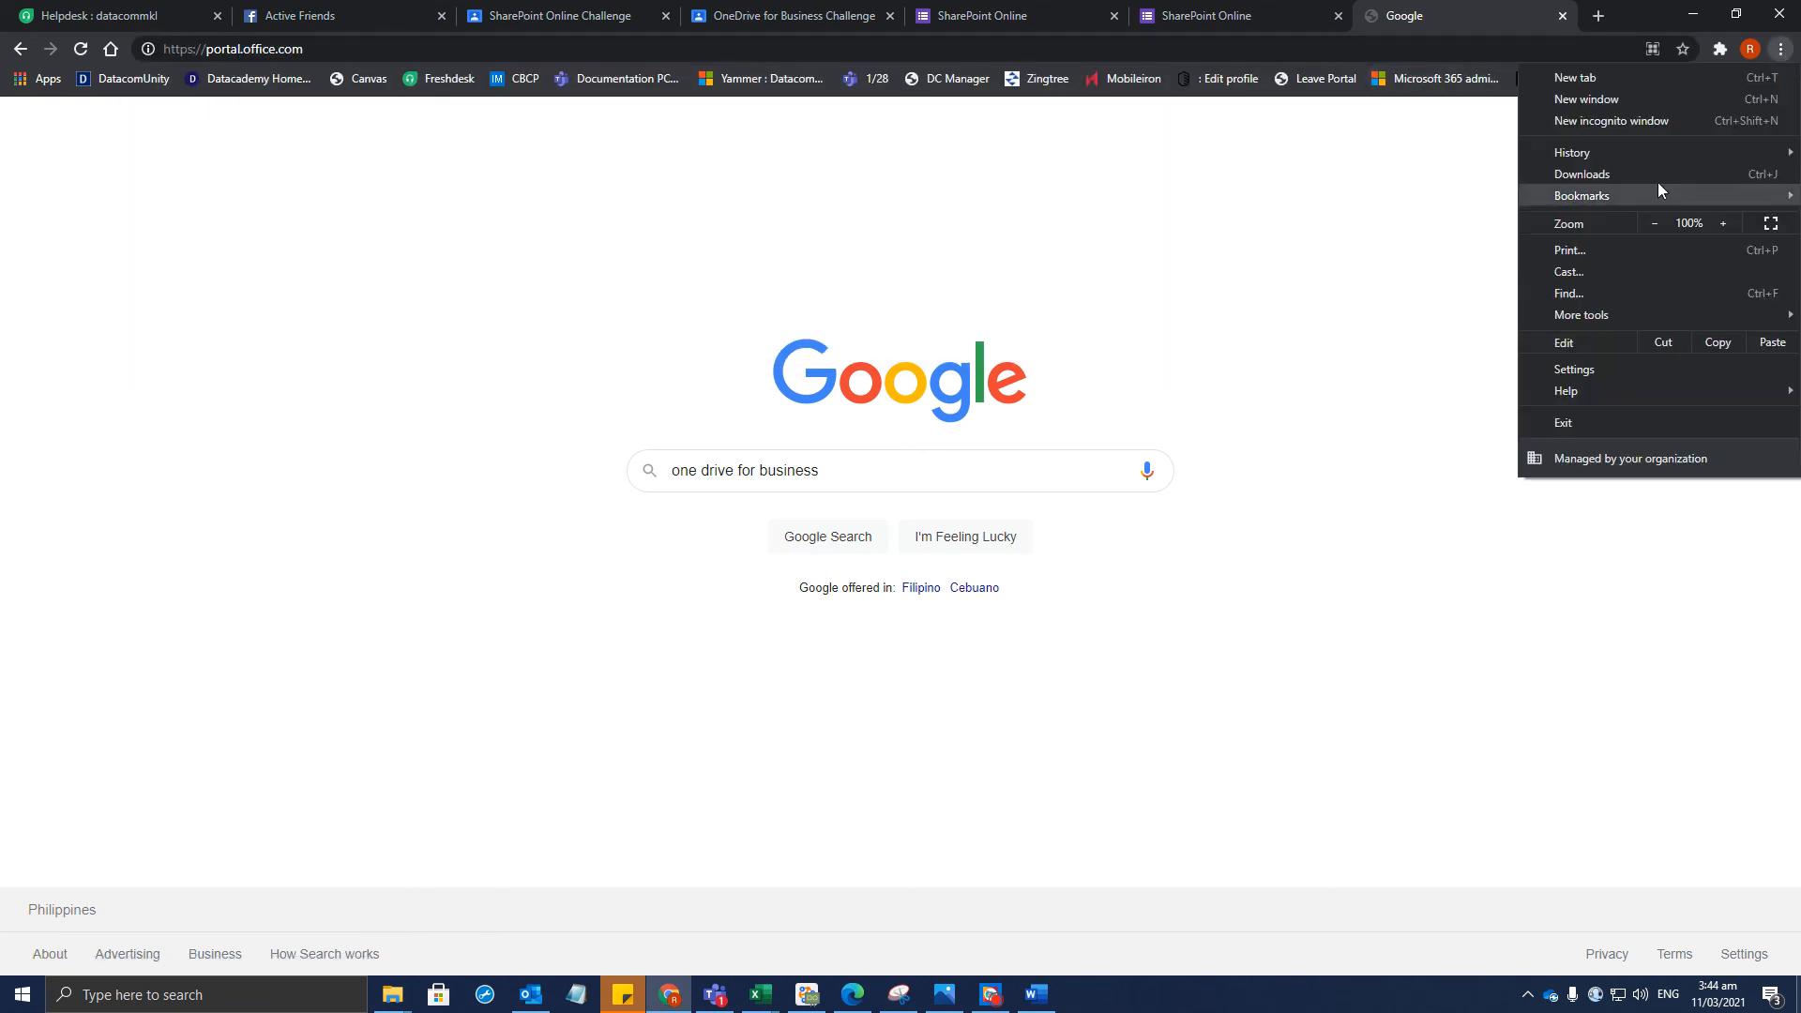
click(1645, 118)
click(1740, 14)
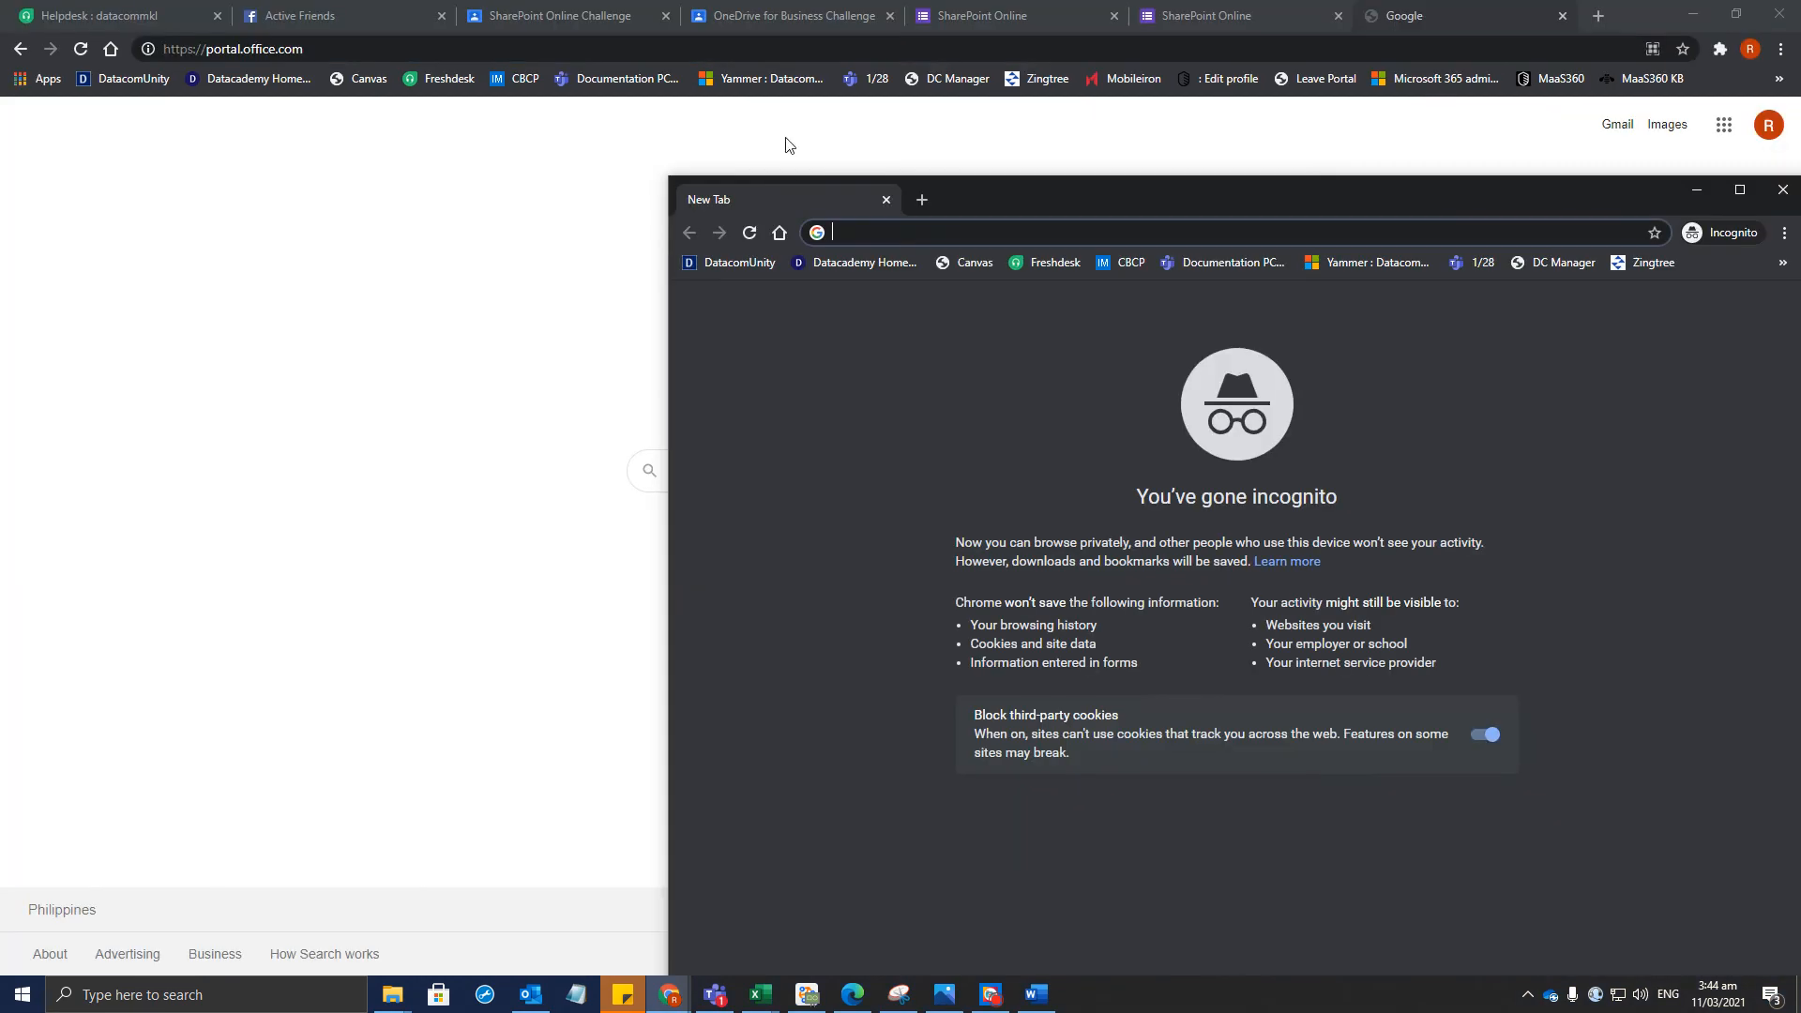
text(portal)
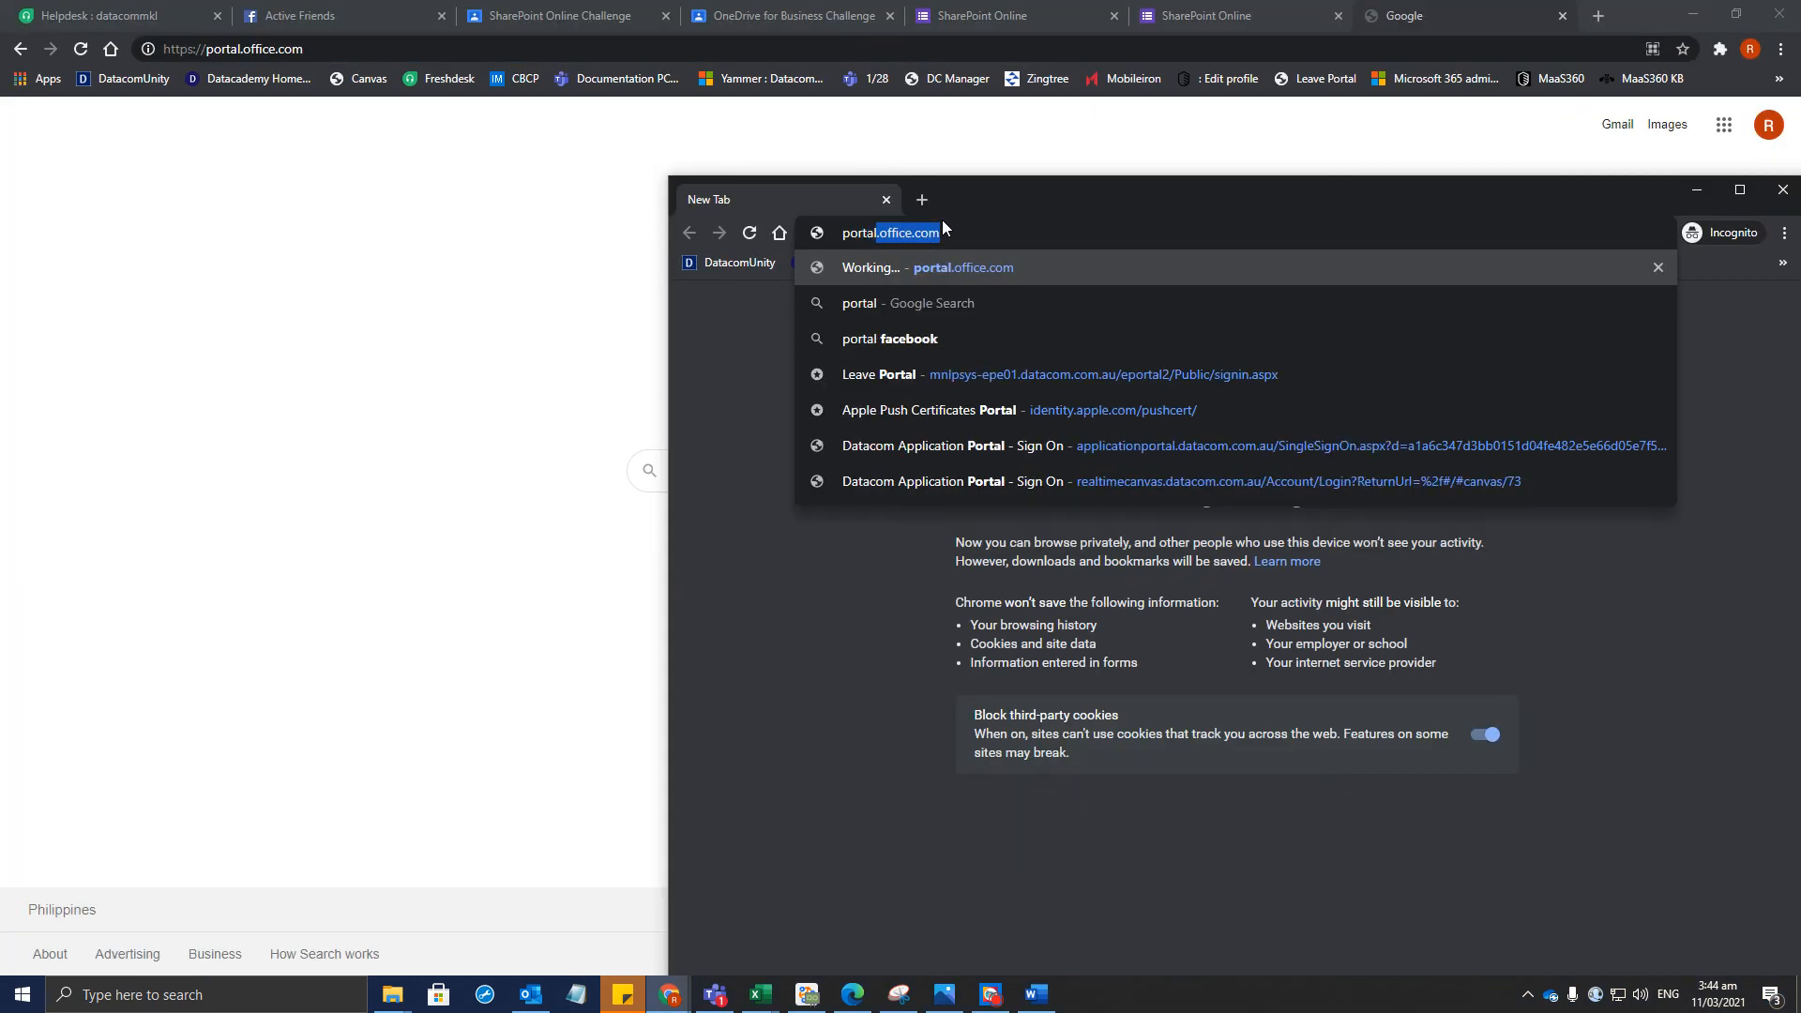
key(Return)
drag(1042, 214, 718, 162)
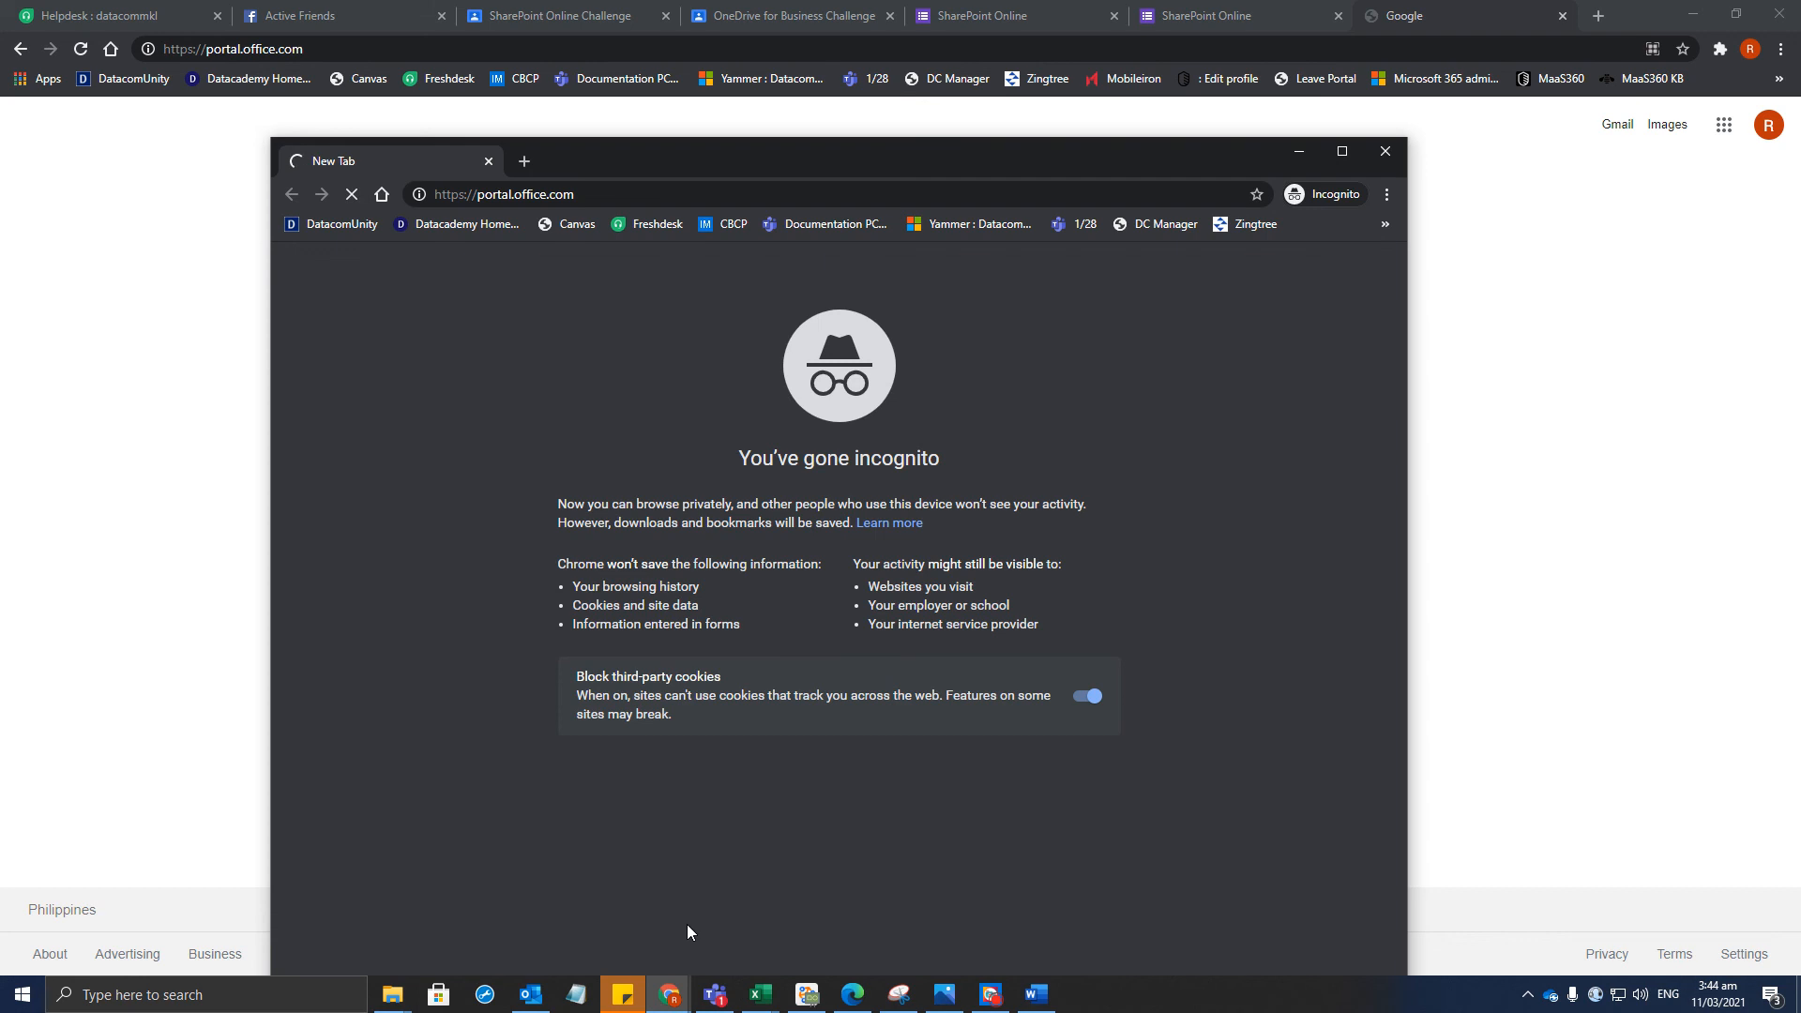
drag(942, 156, 959, 60)
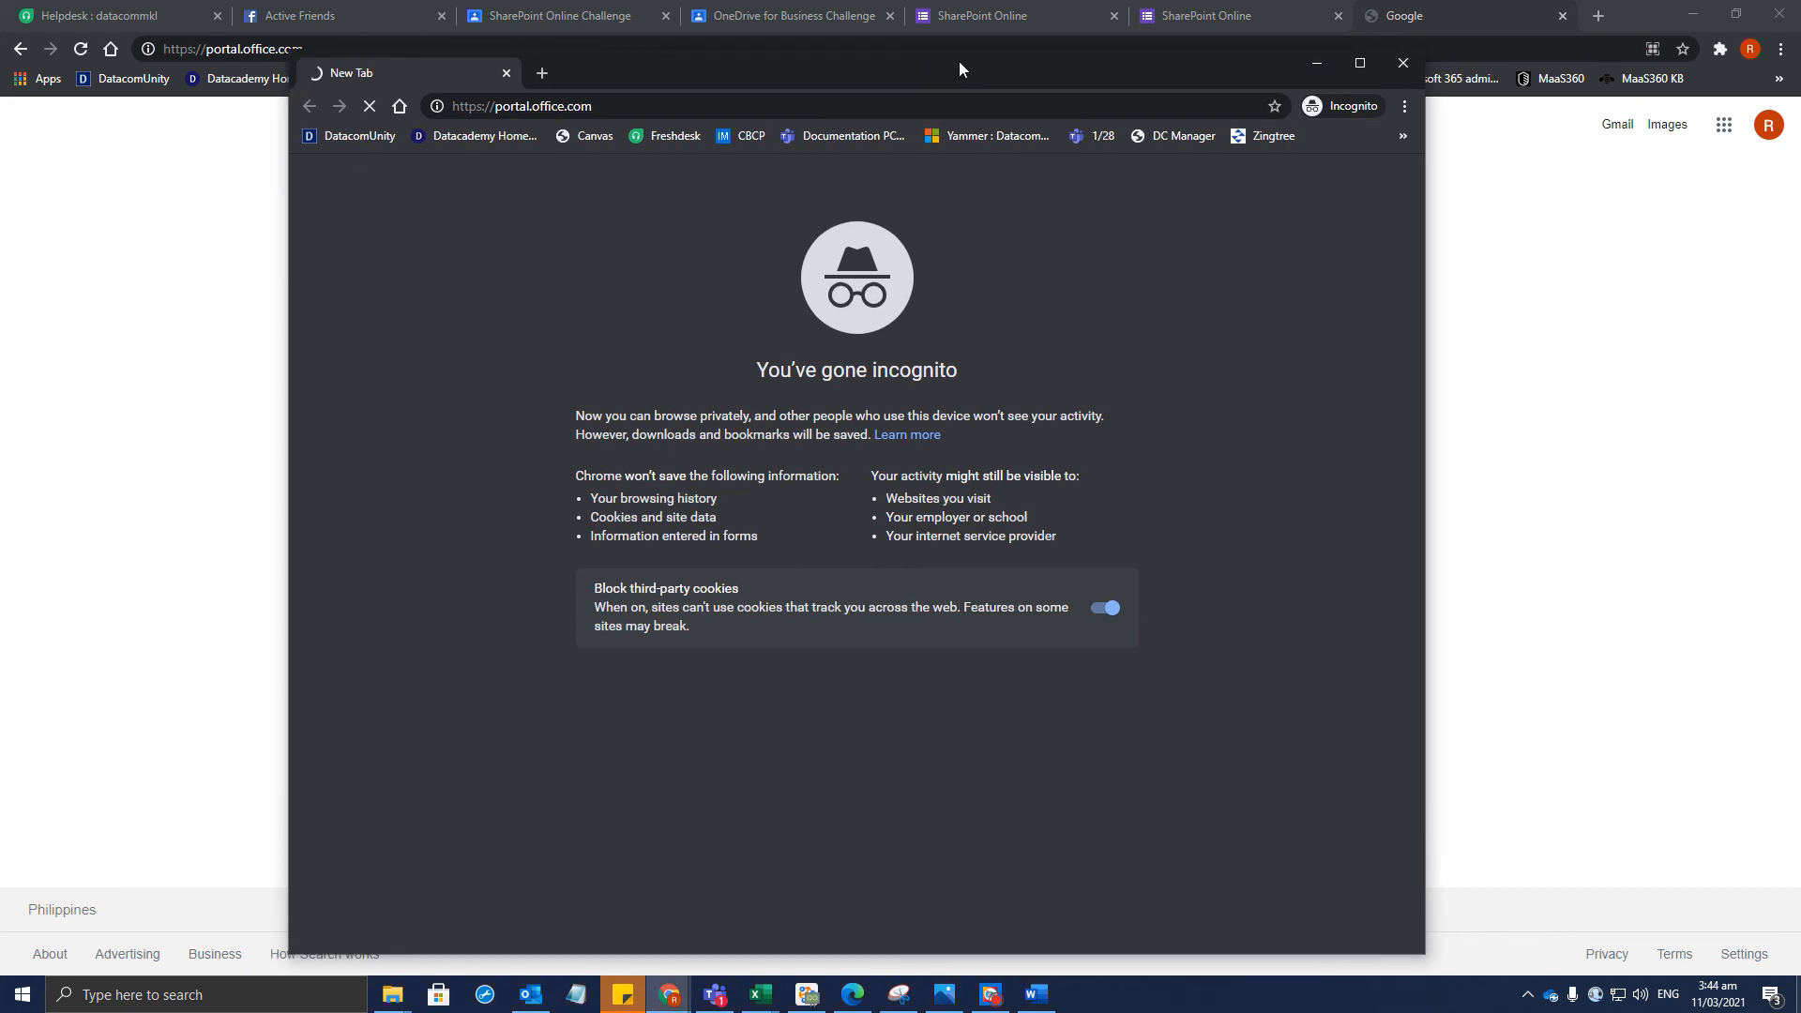
click(715, 994)
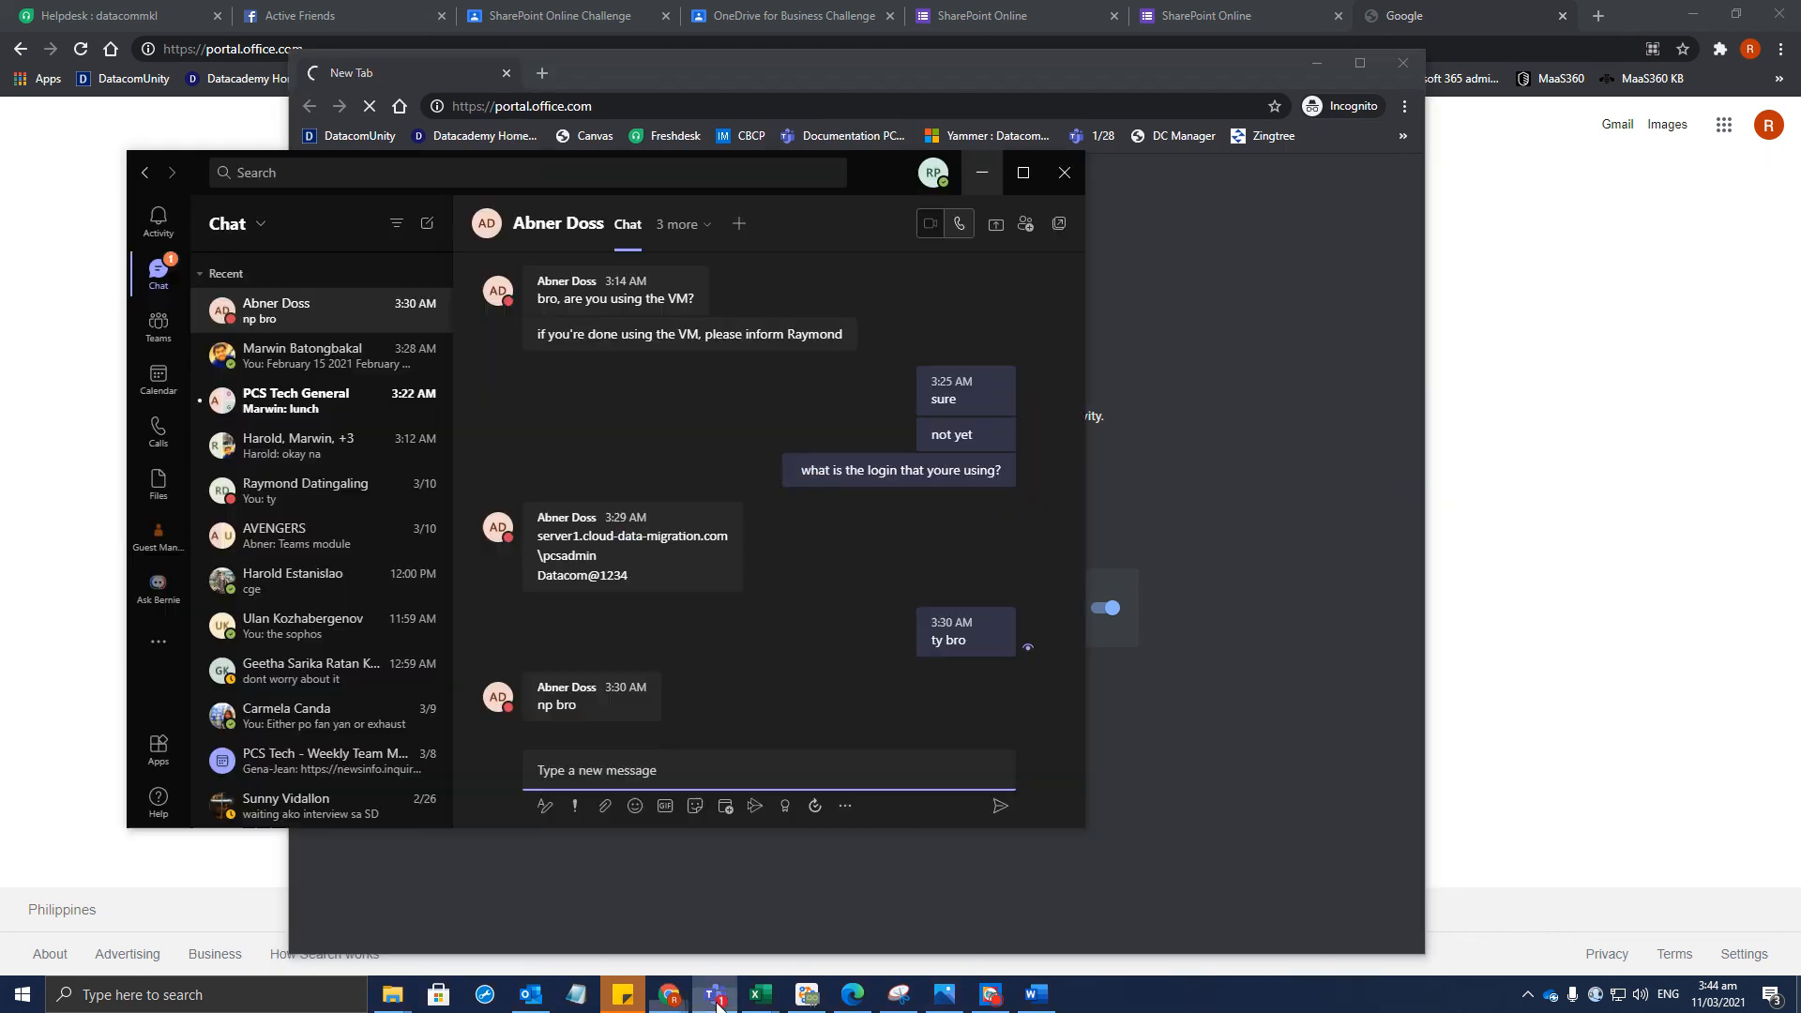
click(1065, 169)
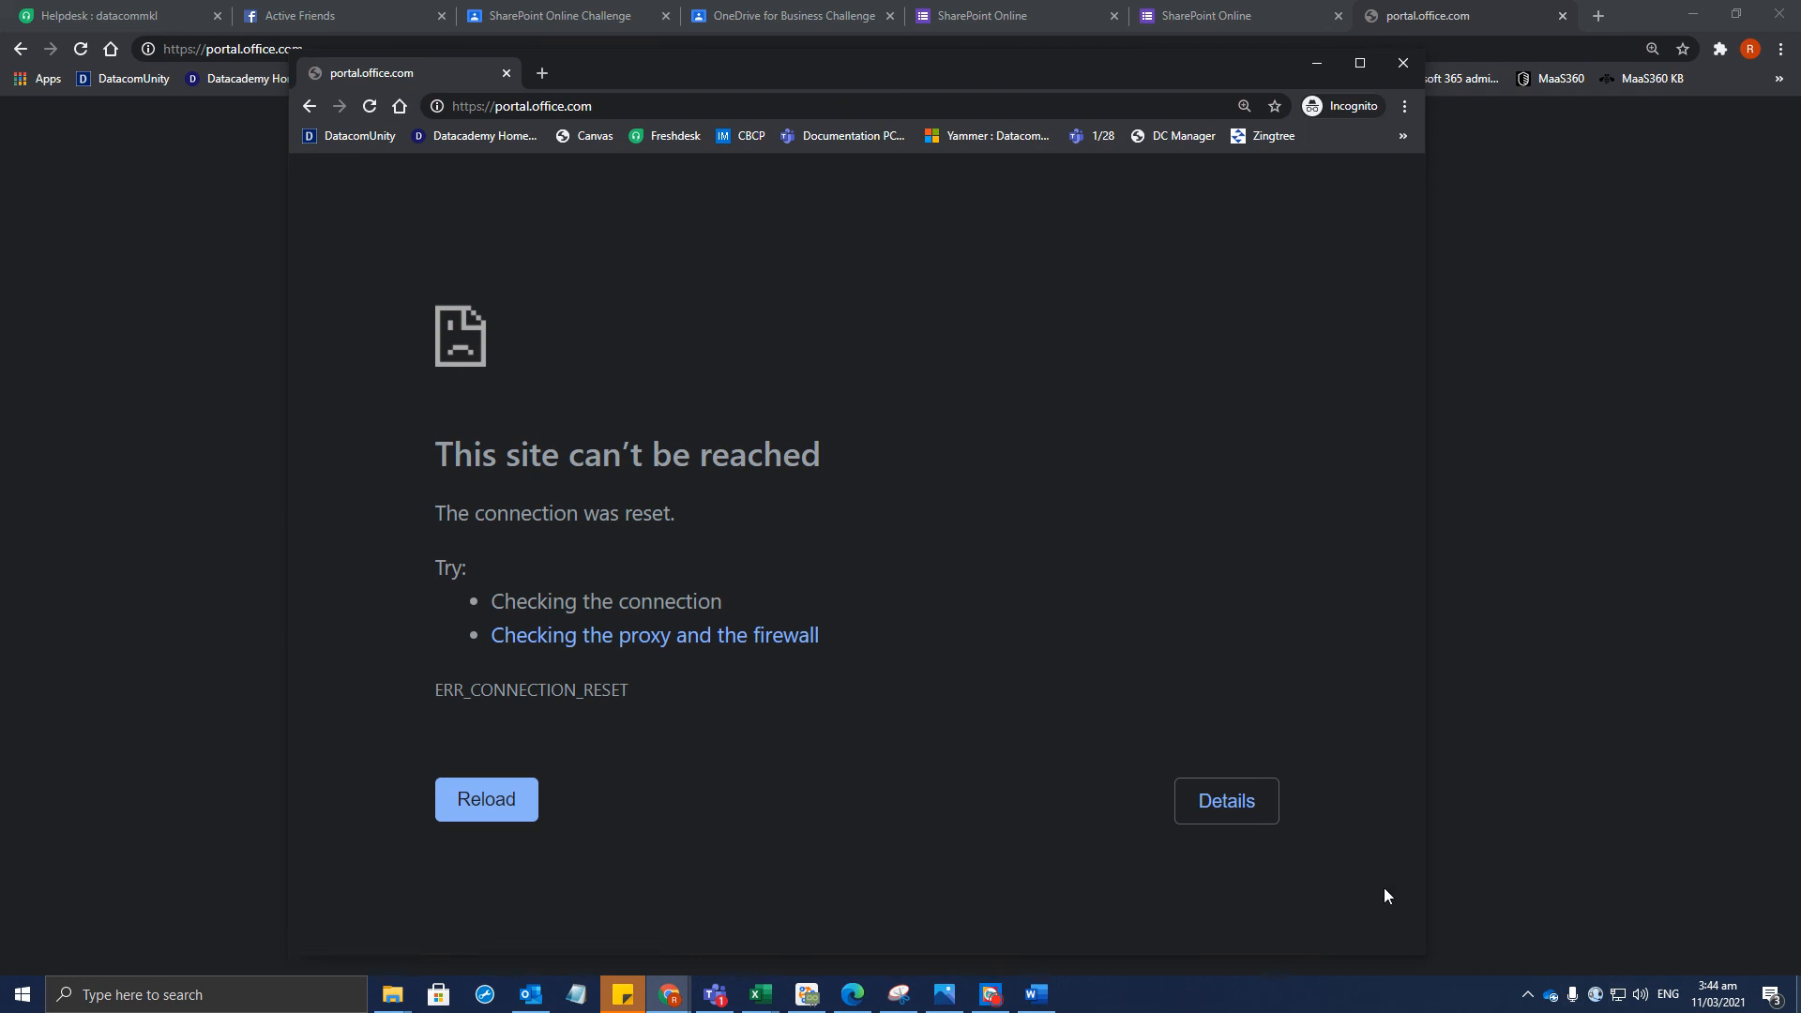
Pause OneDrive syncing for 24 hours from the tray icon's Help & Settings menu
click(1550, 998)
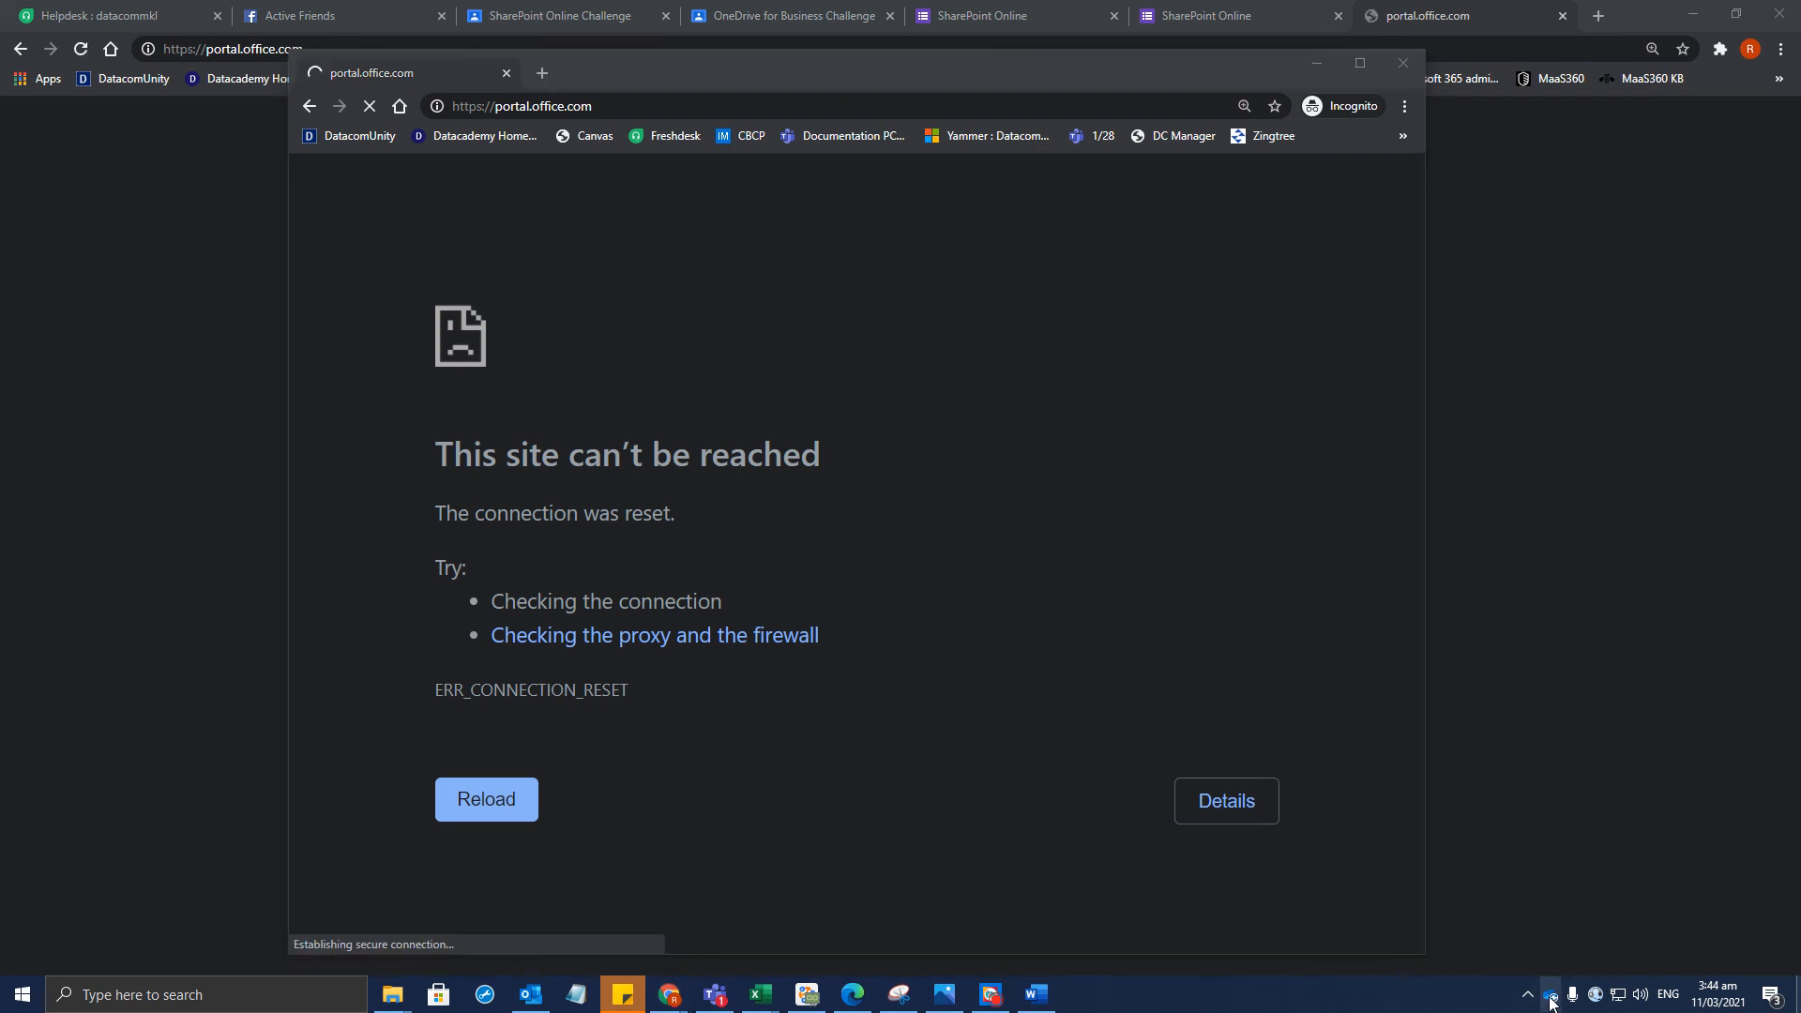
right_click(1550, 1000)
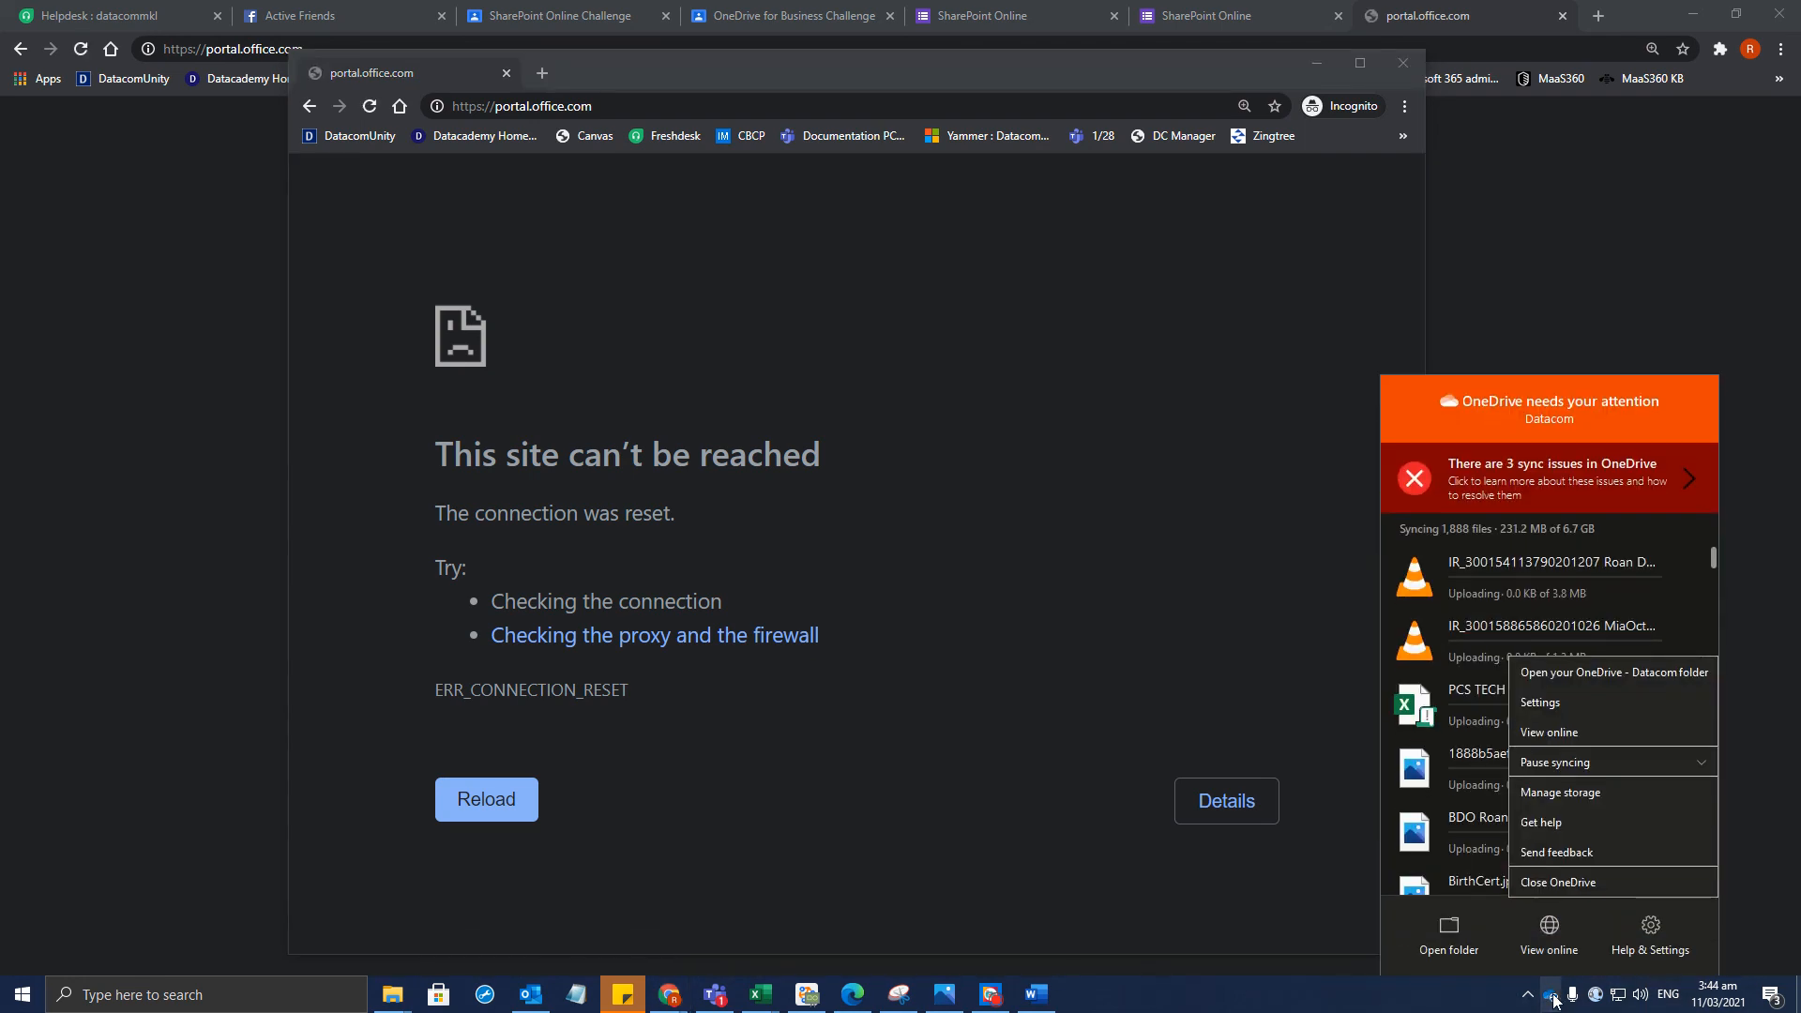
click(1587, 763)
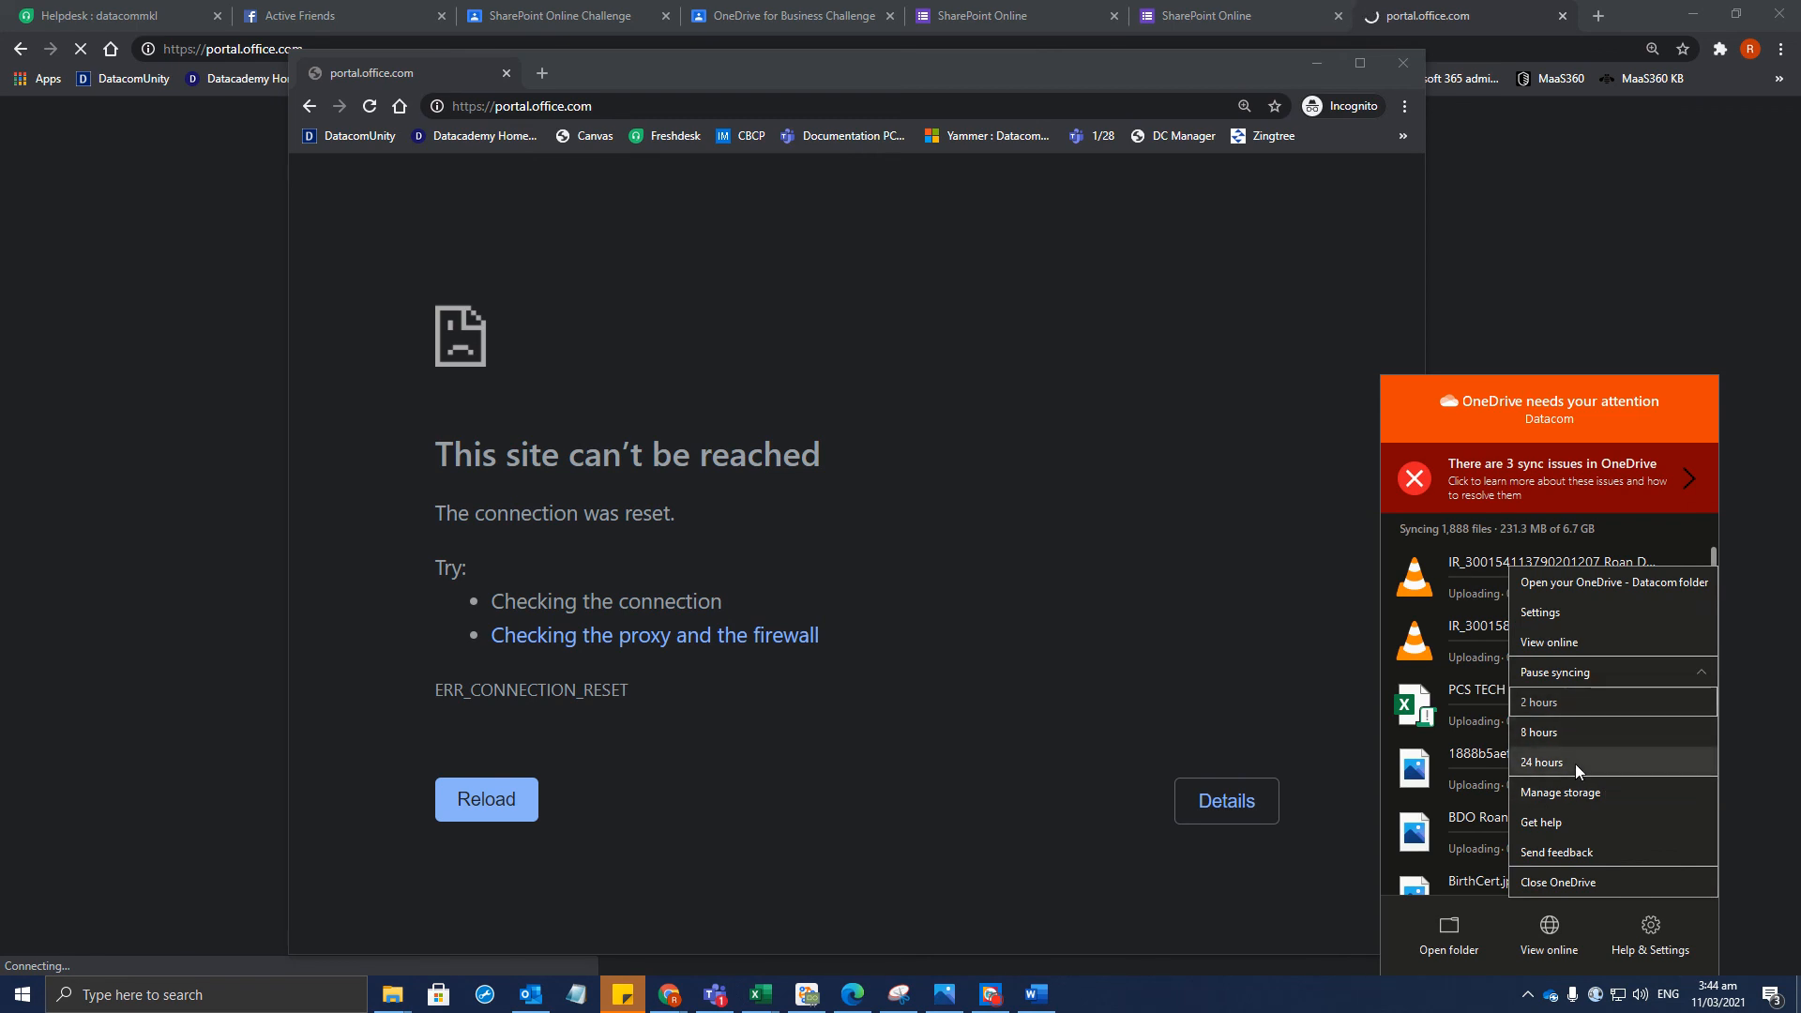
click(1574, 763)
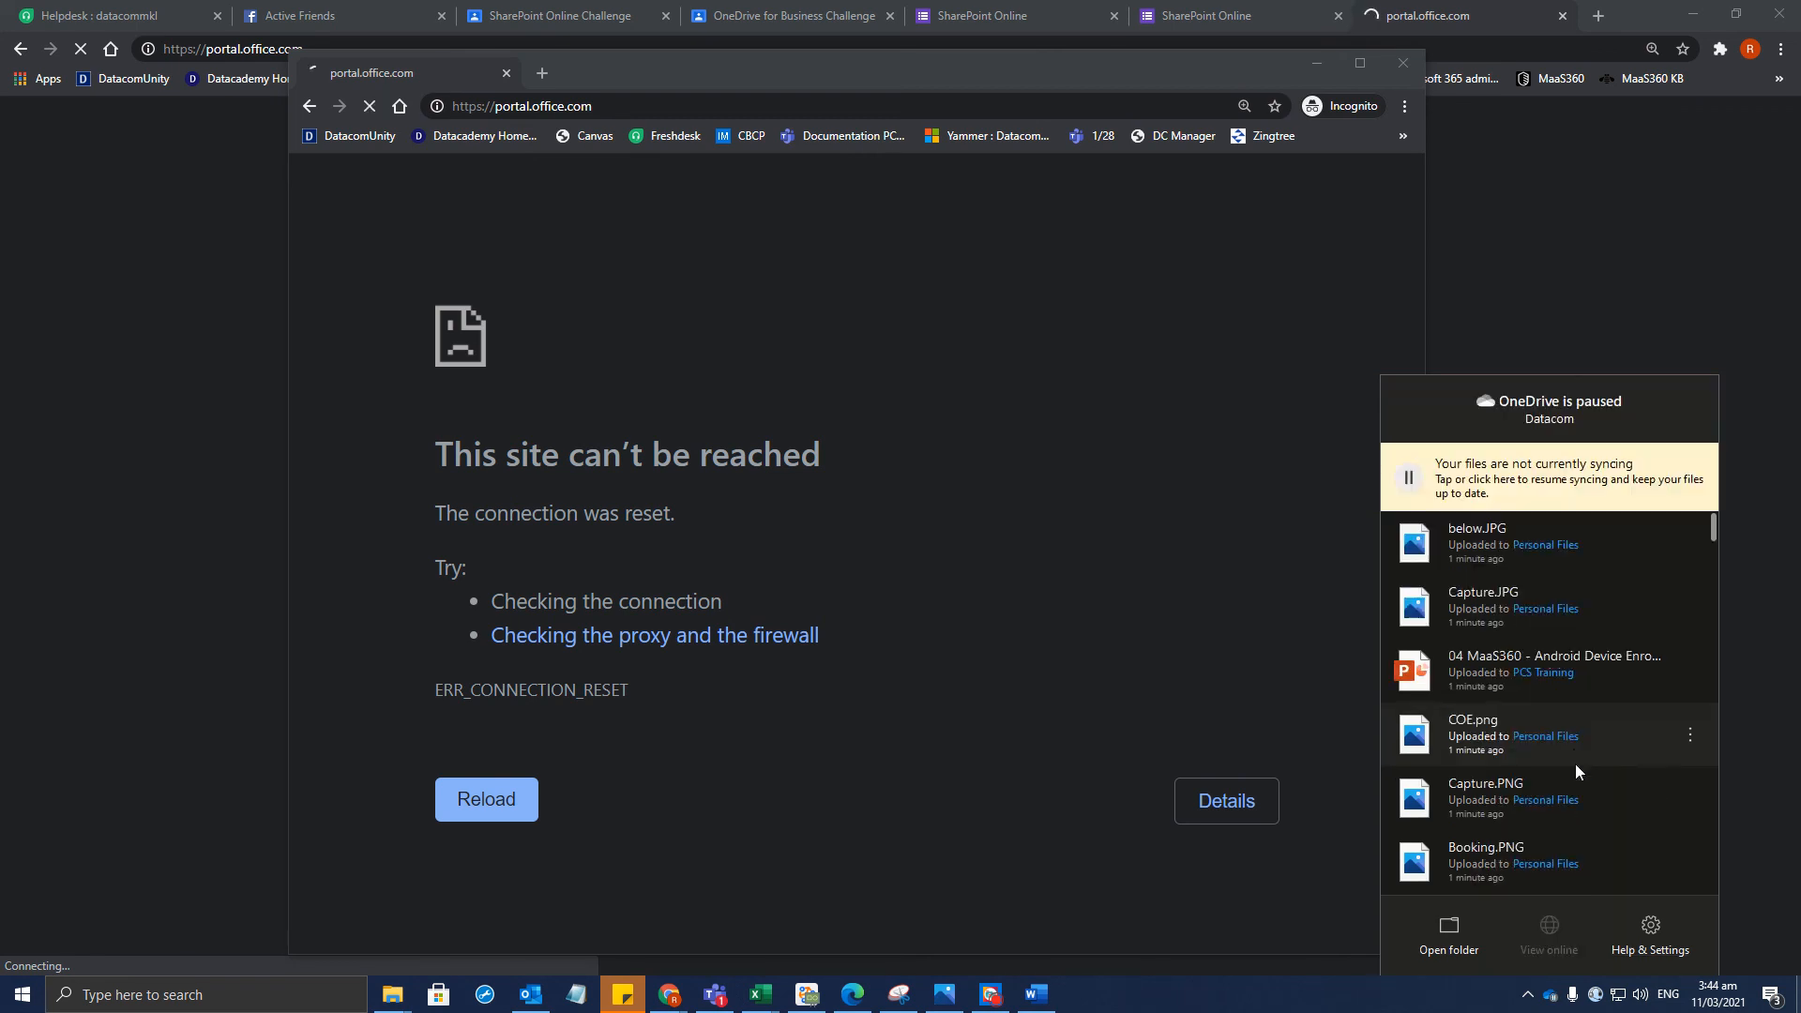
Stop the stalled portal.office.com load in the main Chrome window
click(1748, 577)
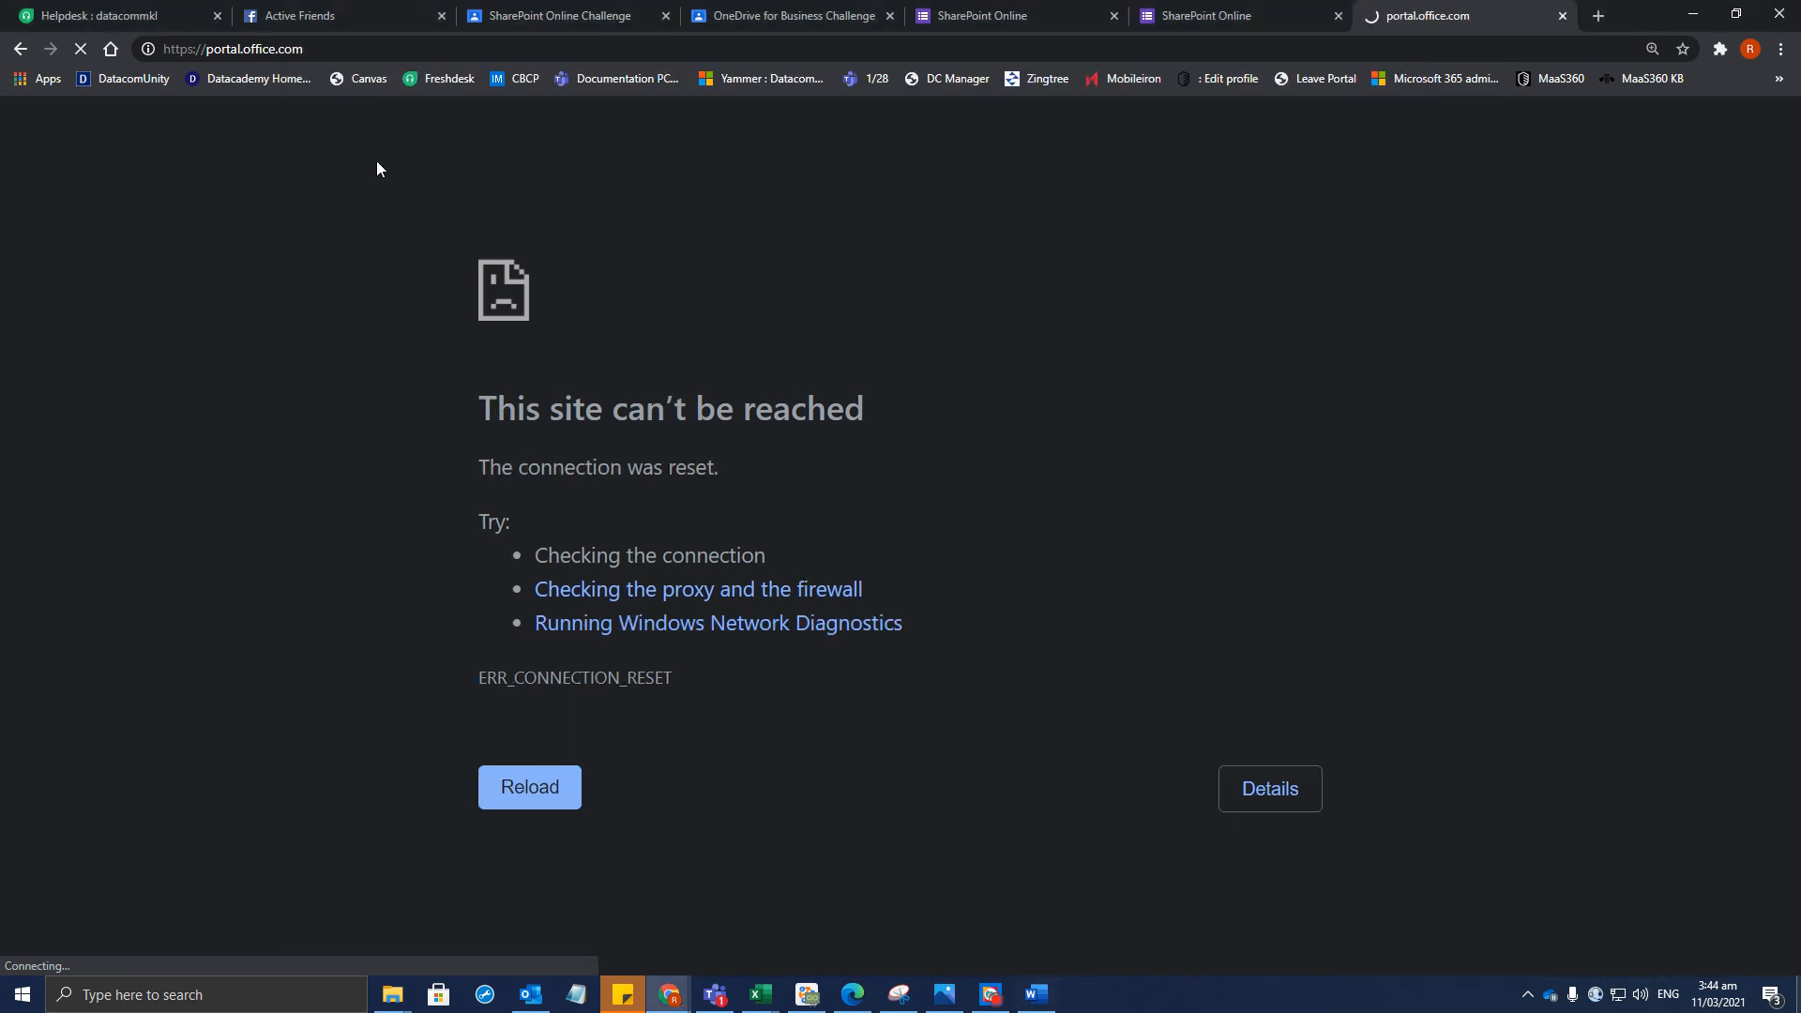
click(82, 51)
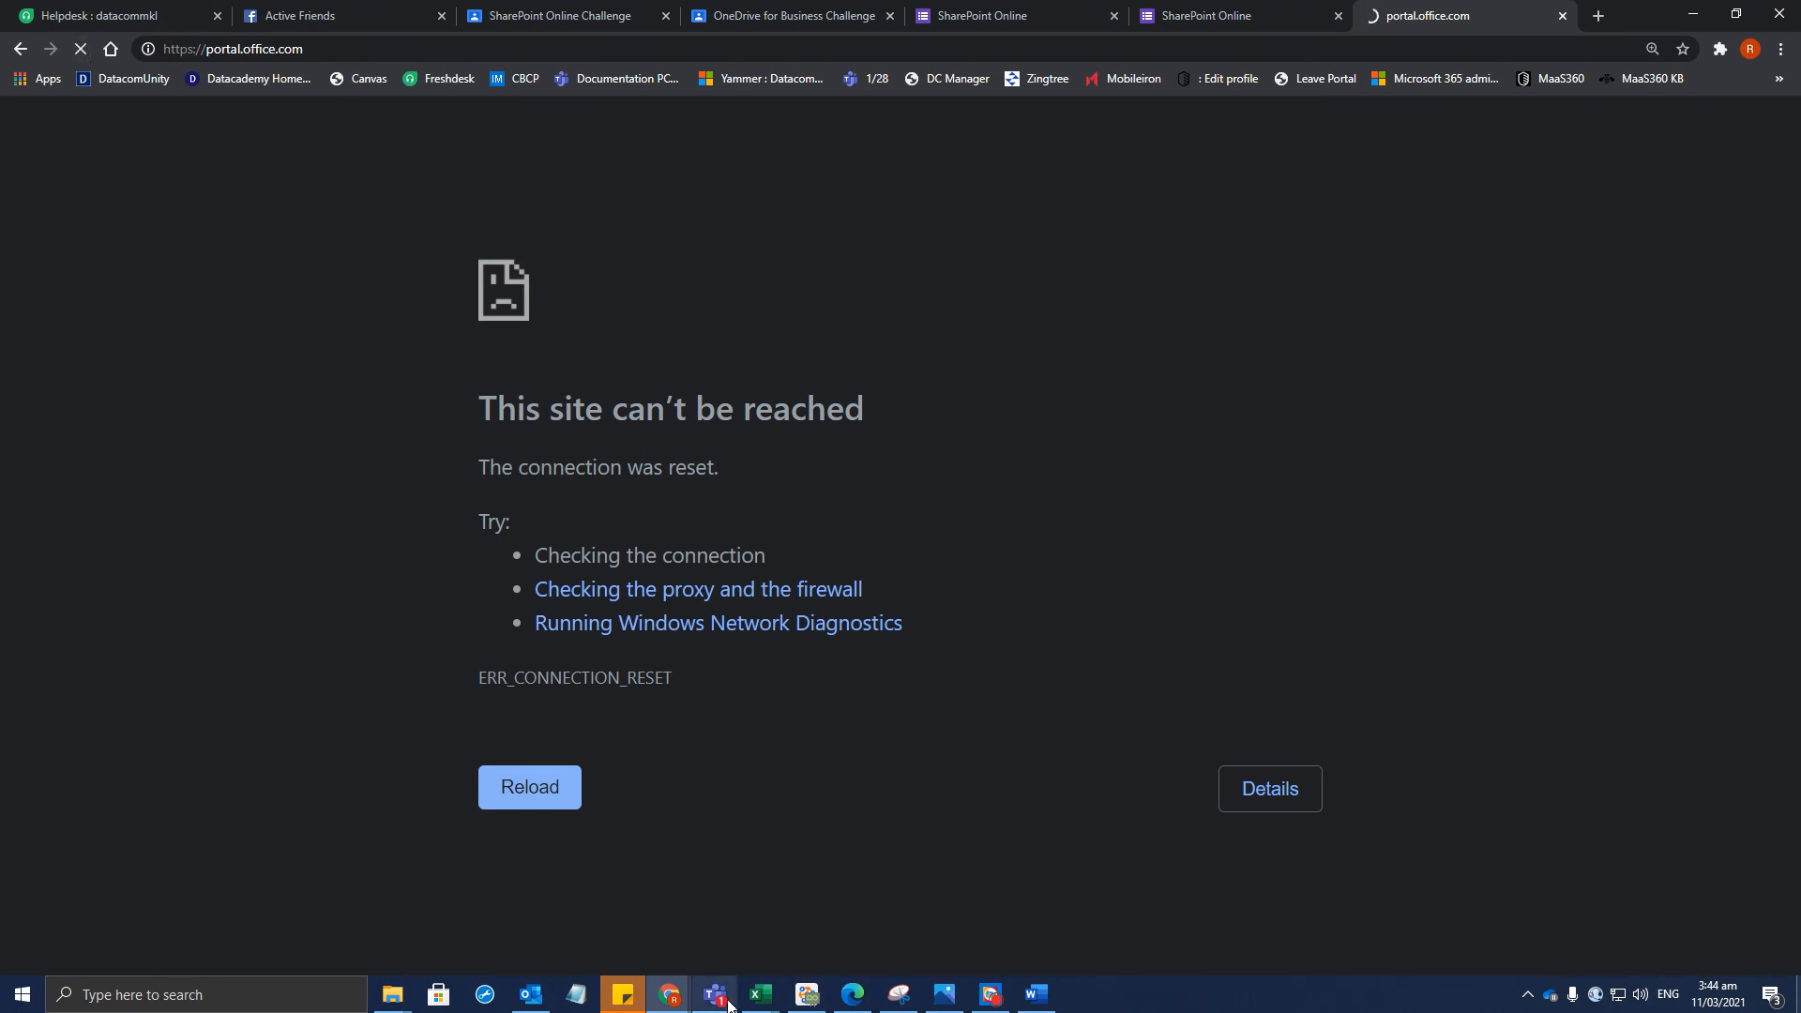
click(669, 994)
Close the incognito window and open OneDrive from the Office portal's app bar
click(806, 929)
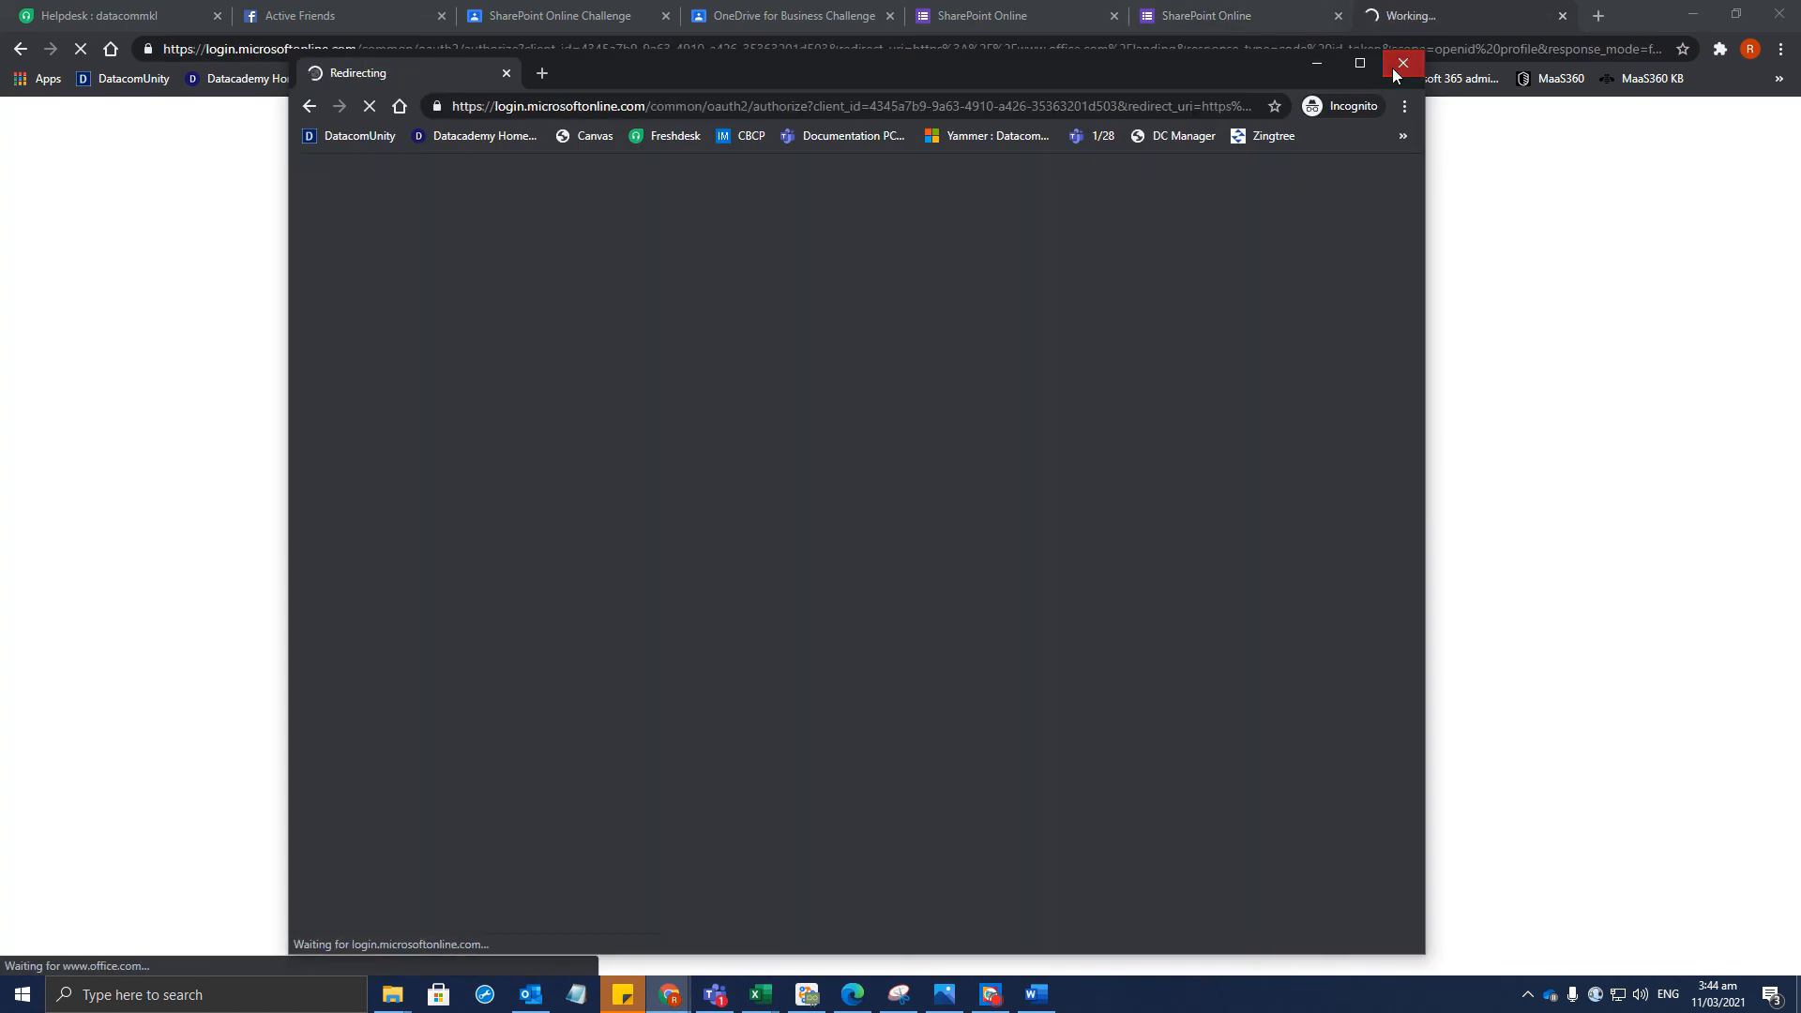
click(1401, 64)
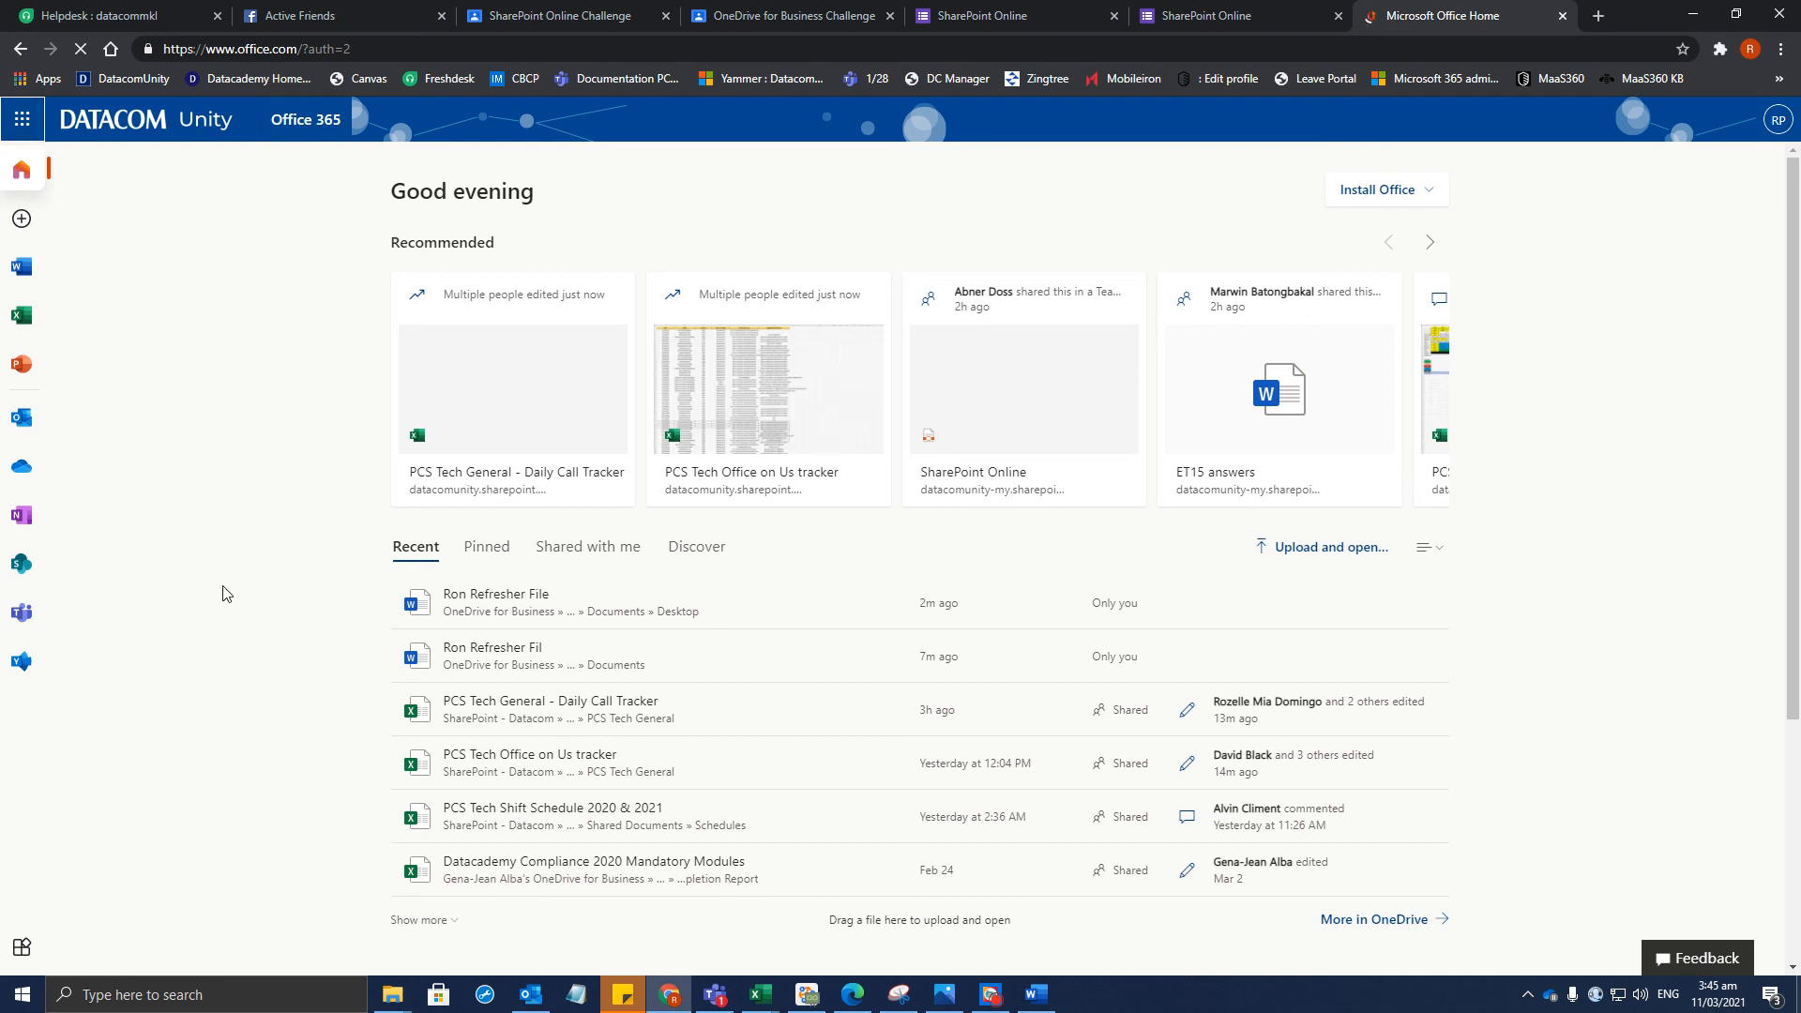
click(20, 468)
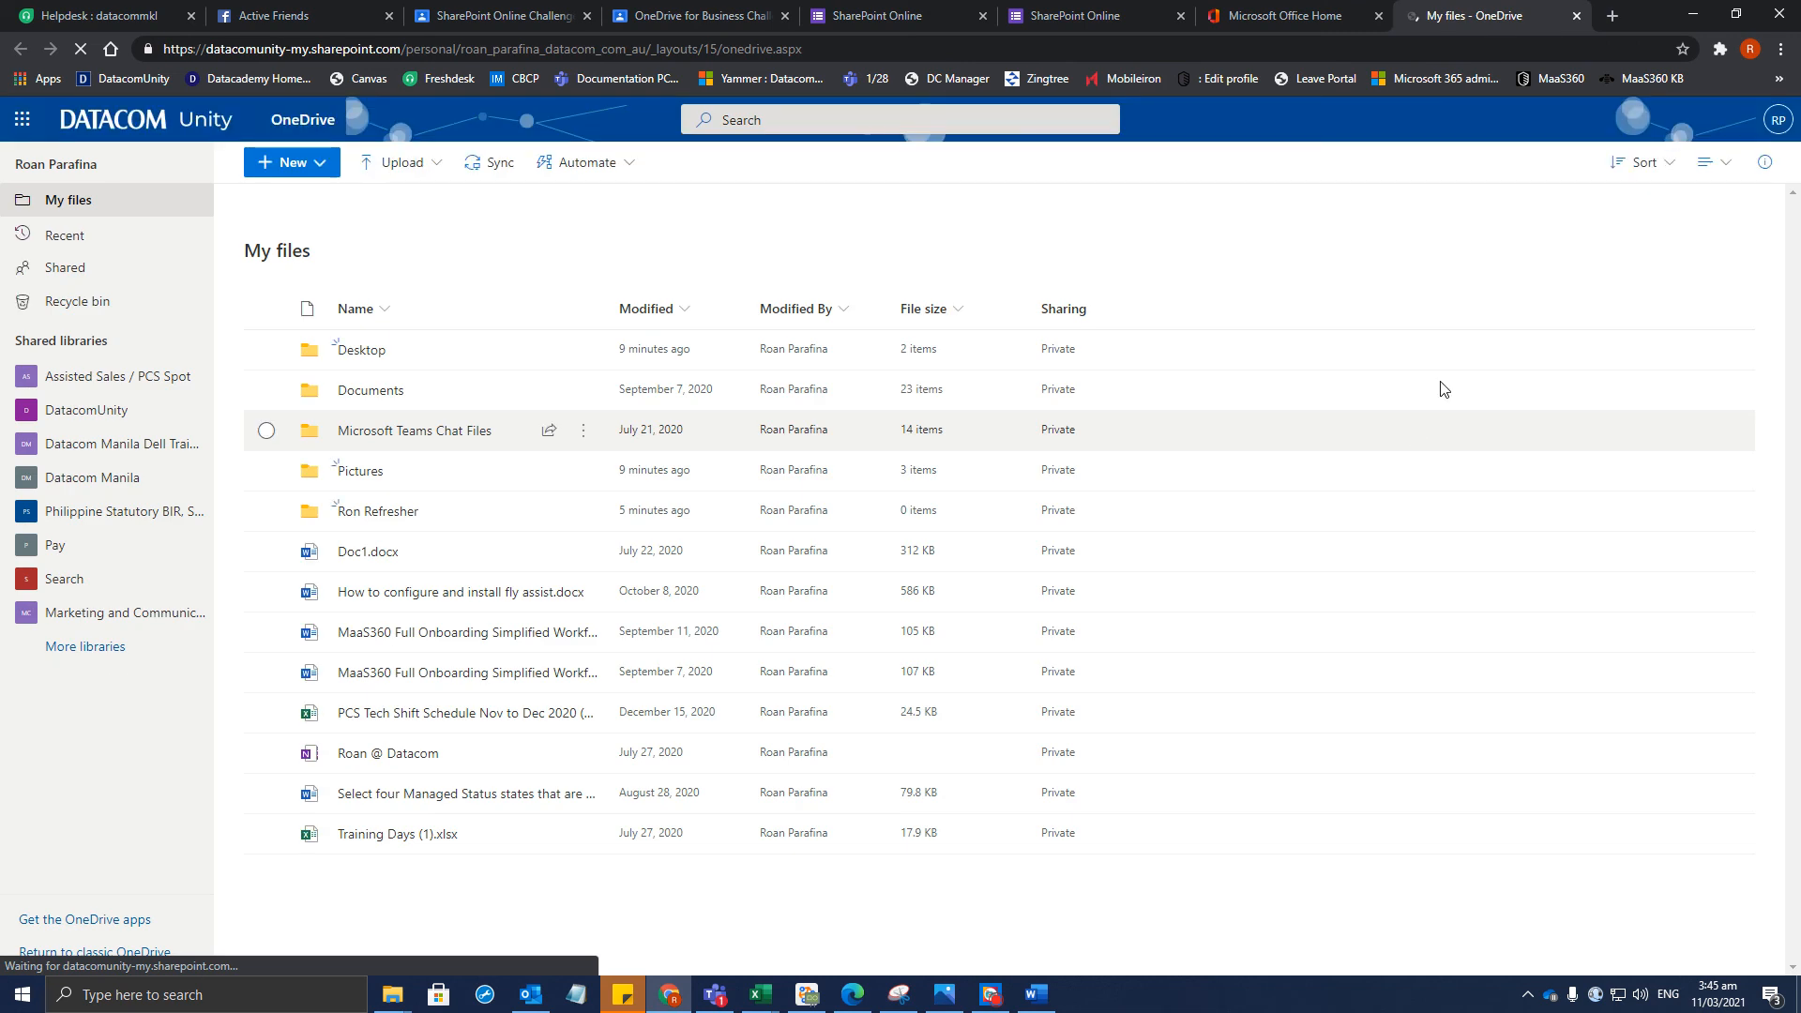
Open the Ron Refresher folder in OneDrive on the web
click(390, 513)
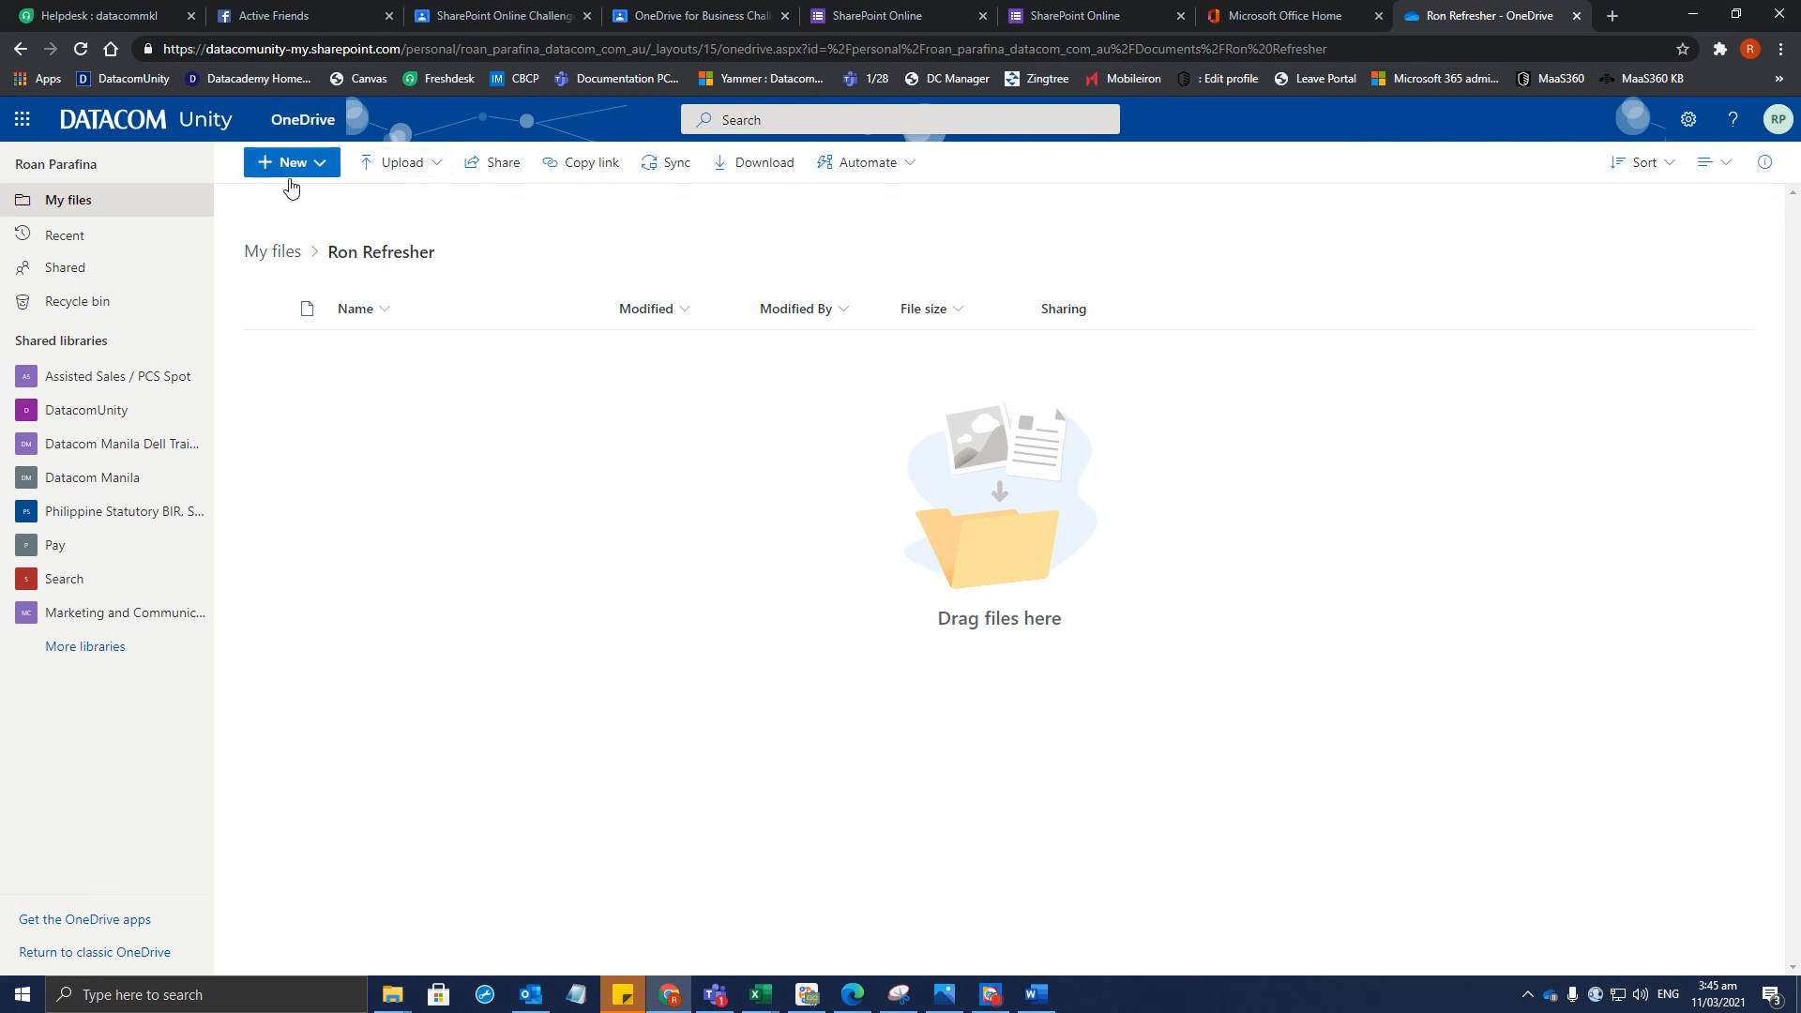
mouse_move(392, 995)
click(682, 1002)
click(682, 1002)
Close the Active Friends tab, review step 4 of the assignment, and return to OneDrive
click(316, 12)
click(190, 8)
click(352, 10)
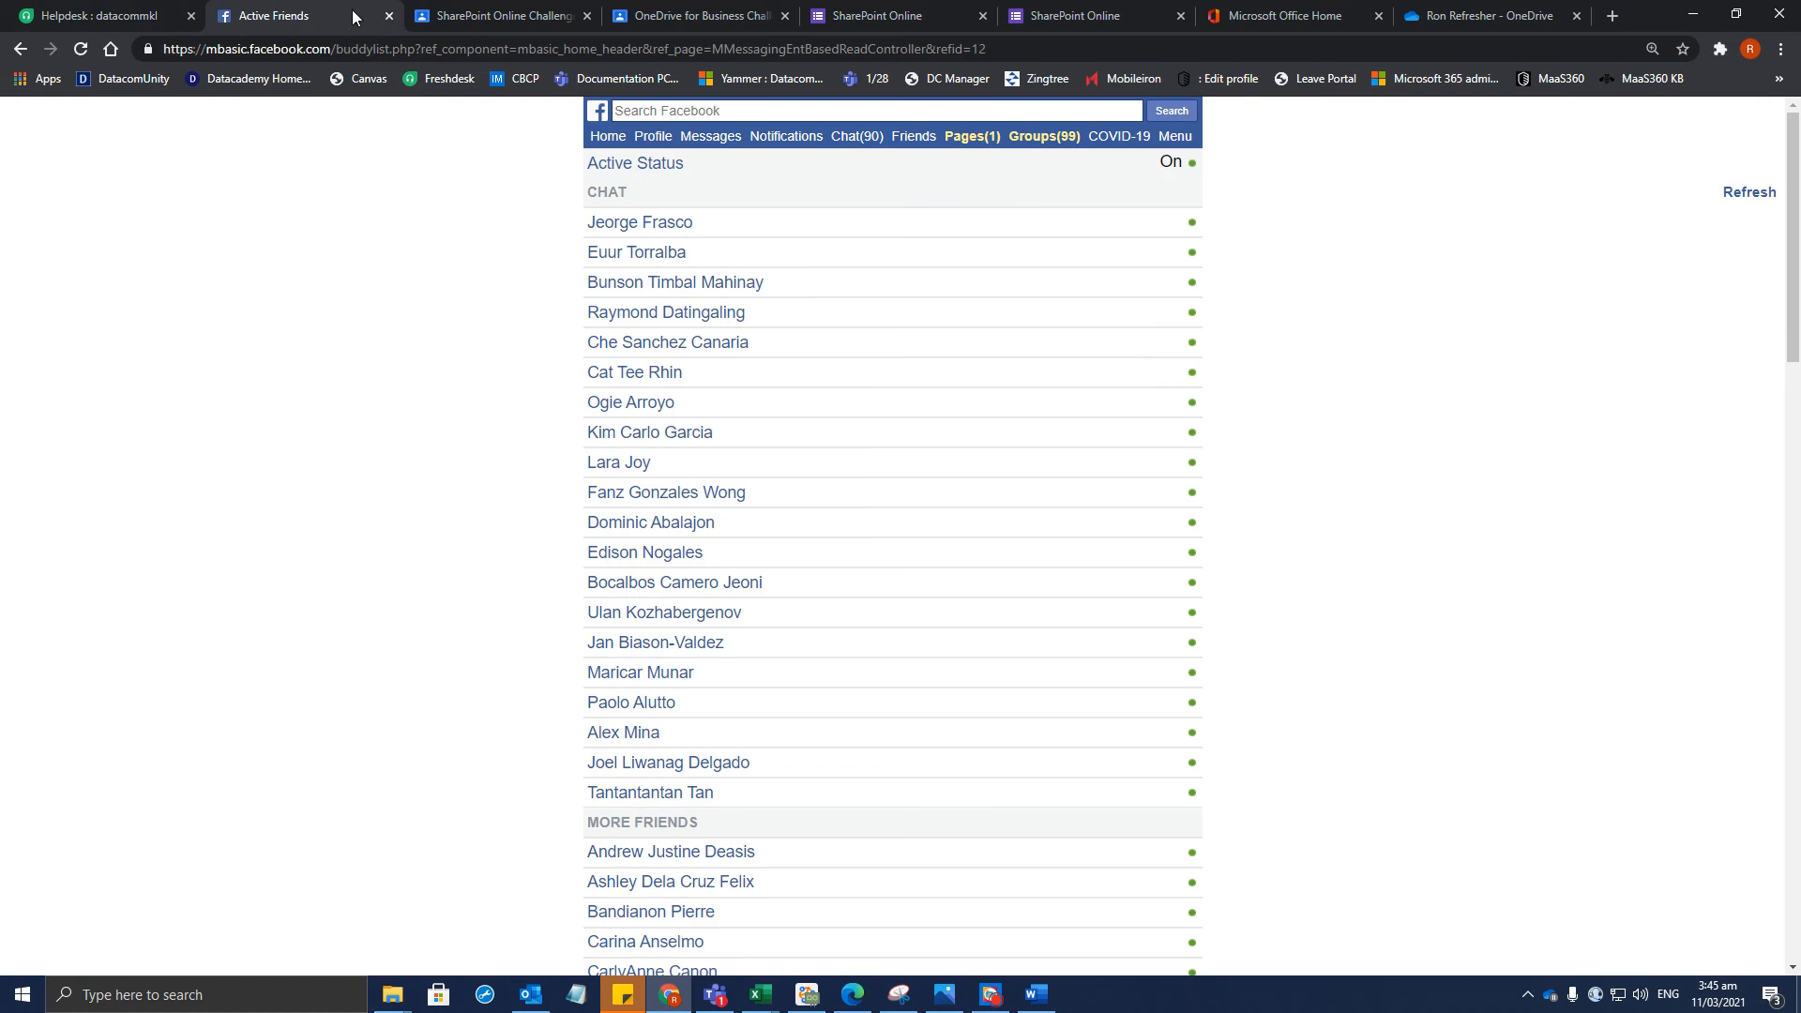
click(388, 15)
click(502, 9)
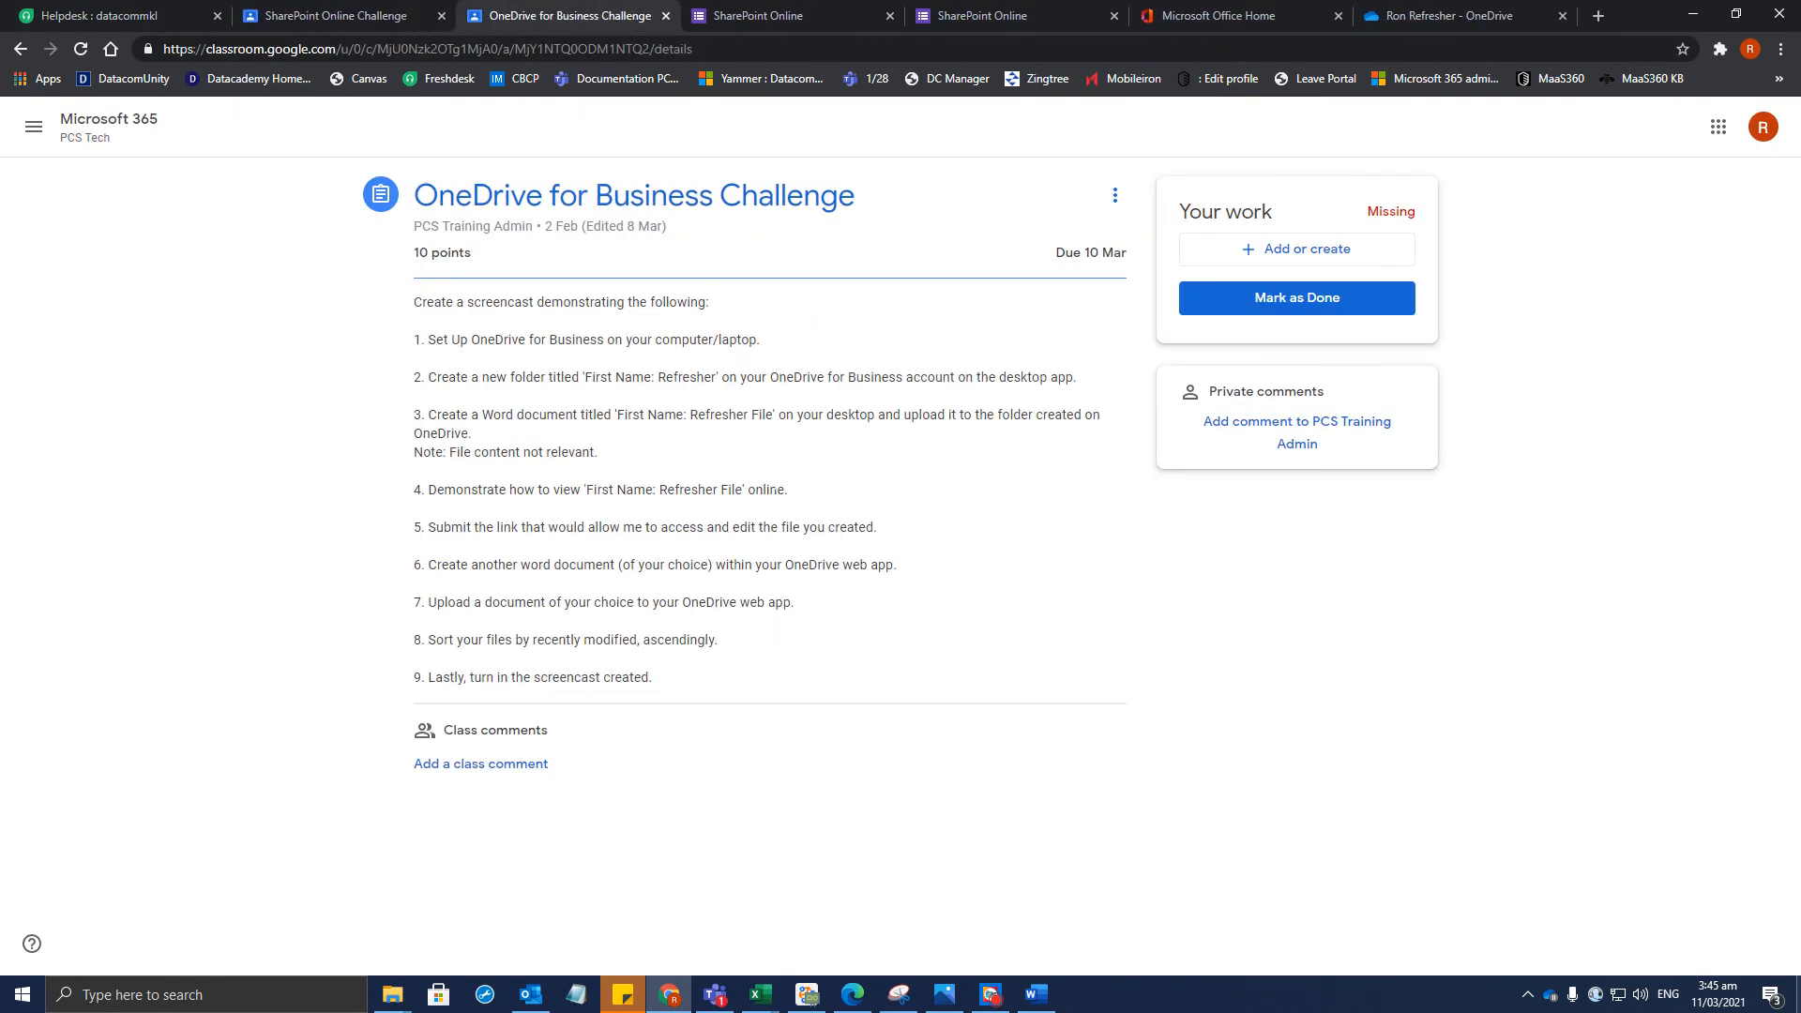
drag(868, 493, 445, 496)
click(448, 526)
click(1385, 7)
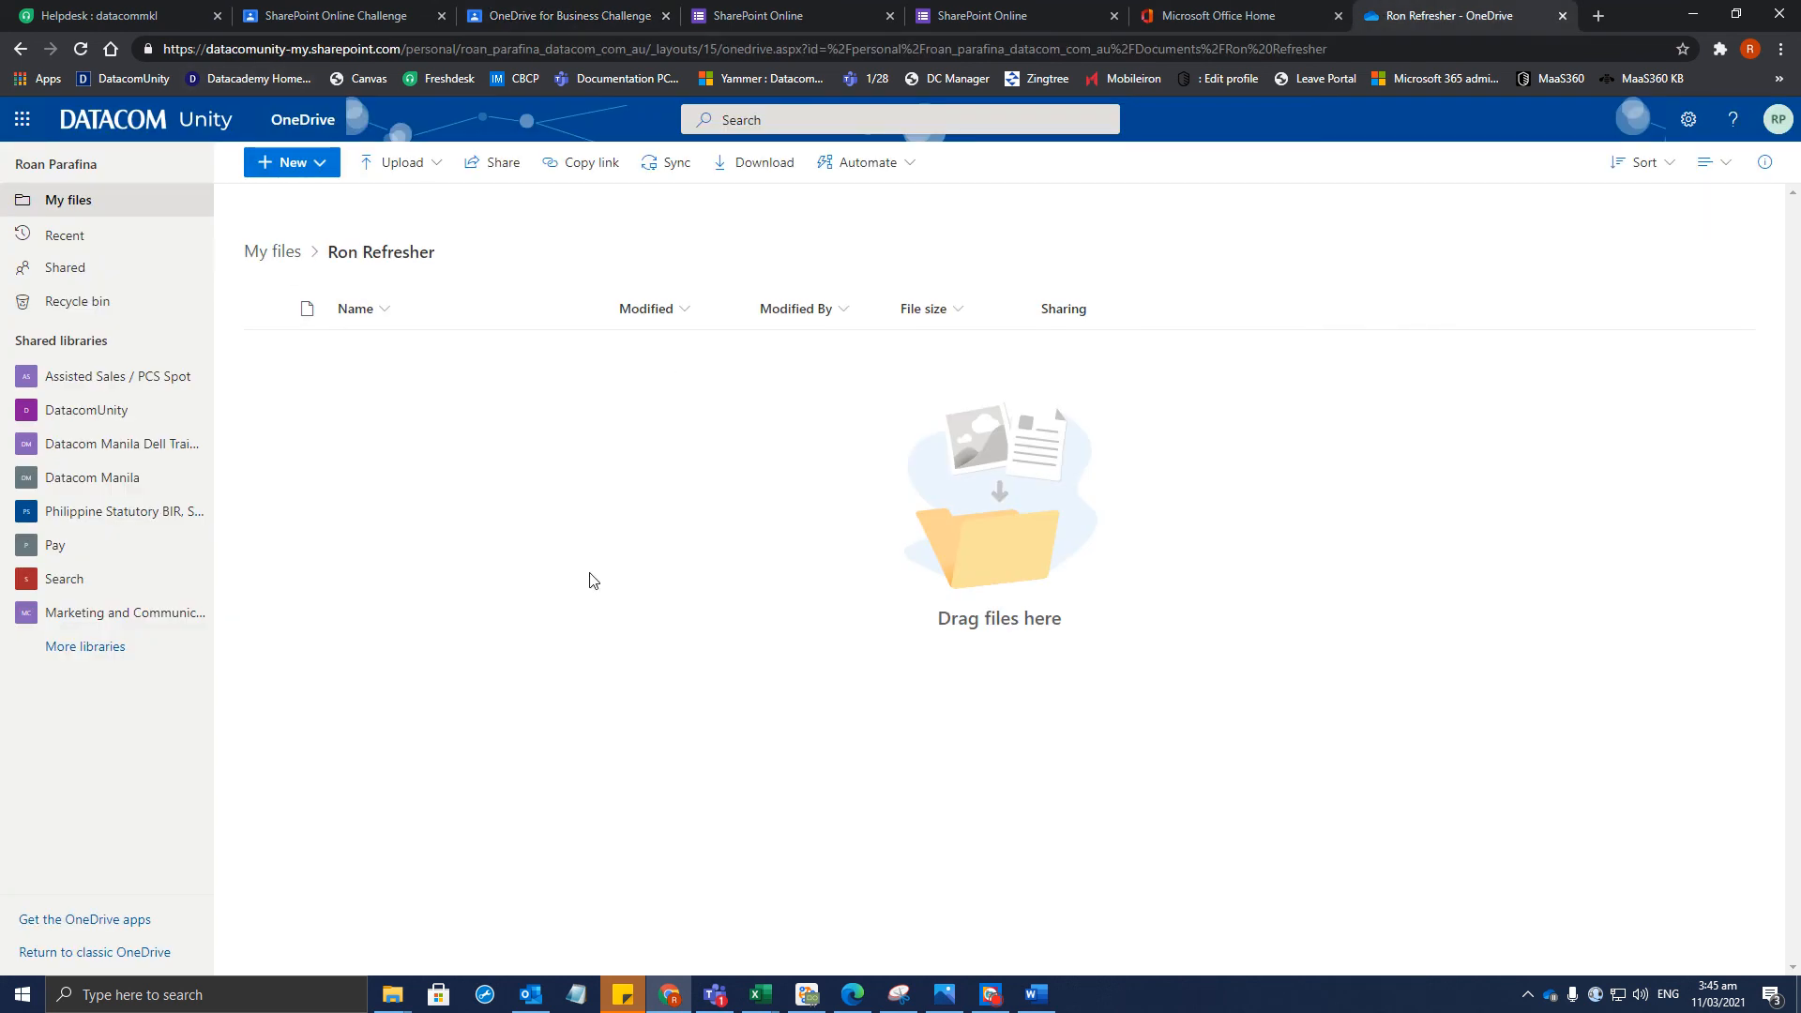
Start a file upload with the file type left at All Files
click(394, 164)
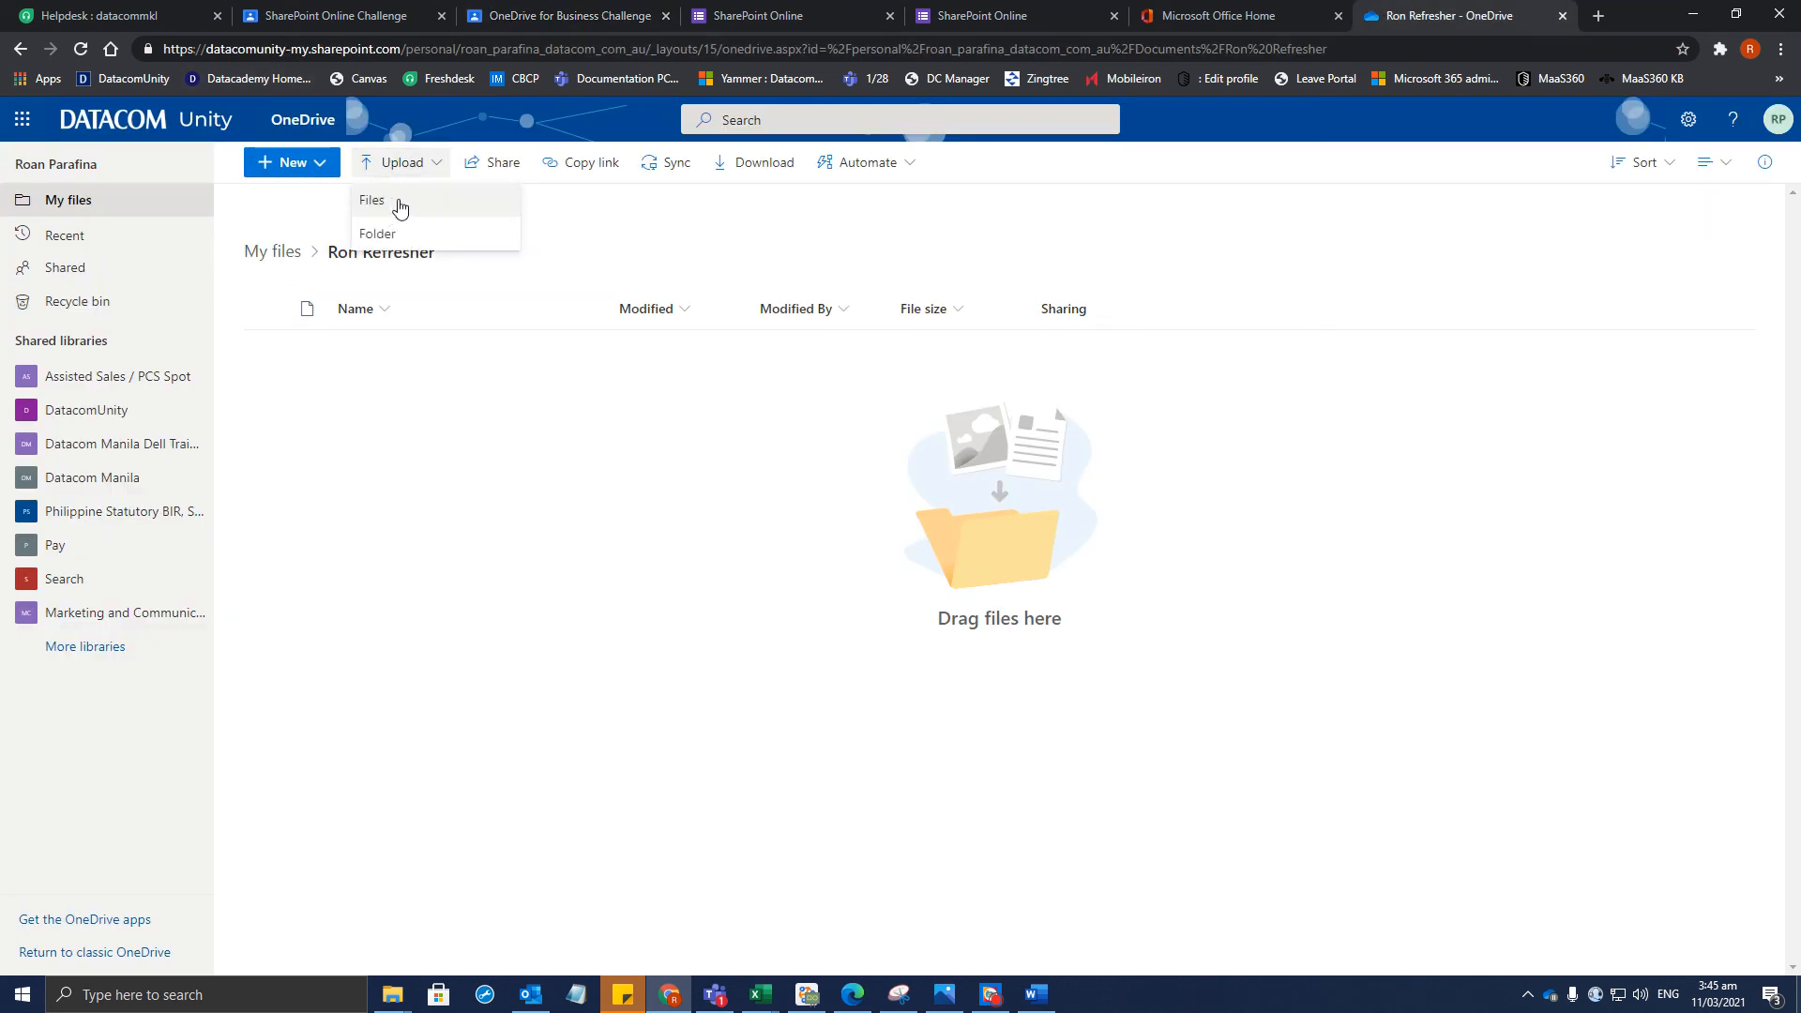
click(400, 204)
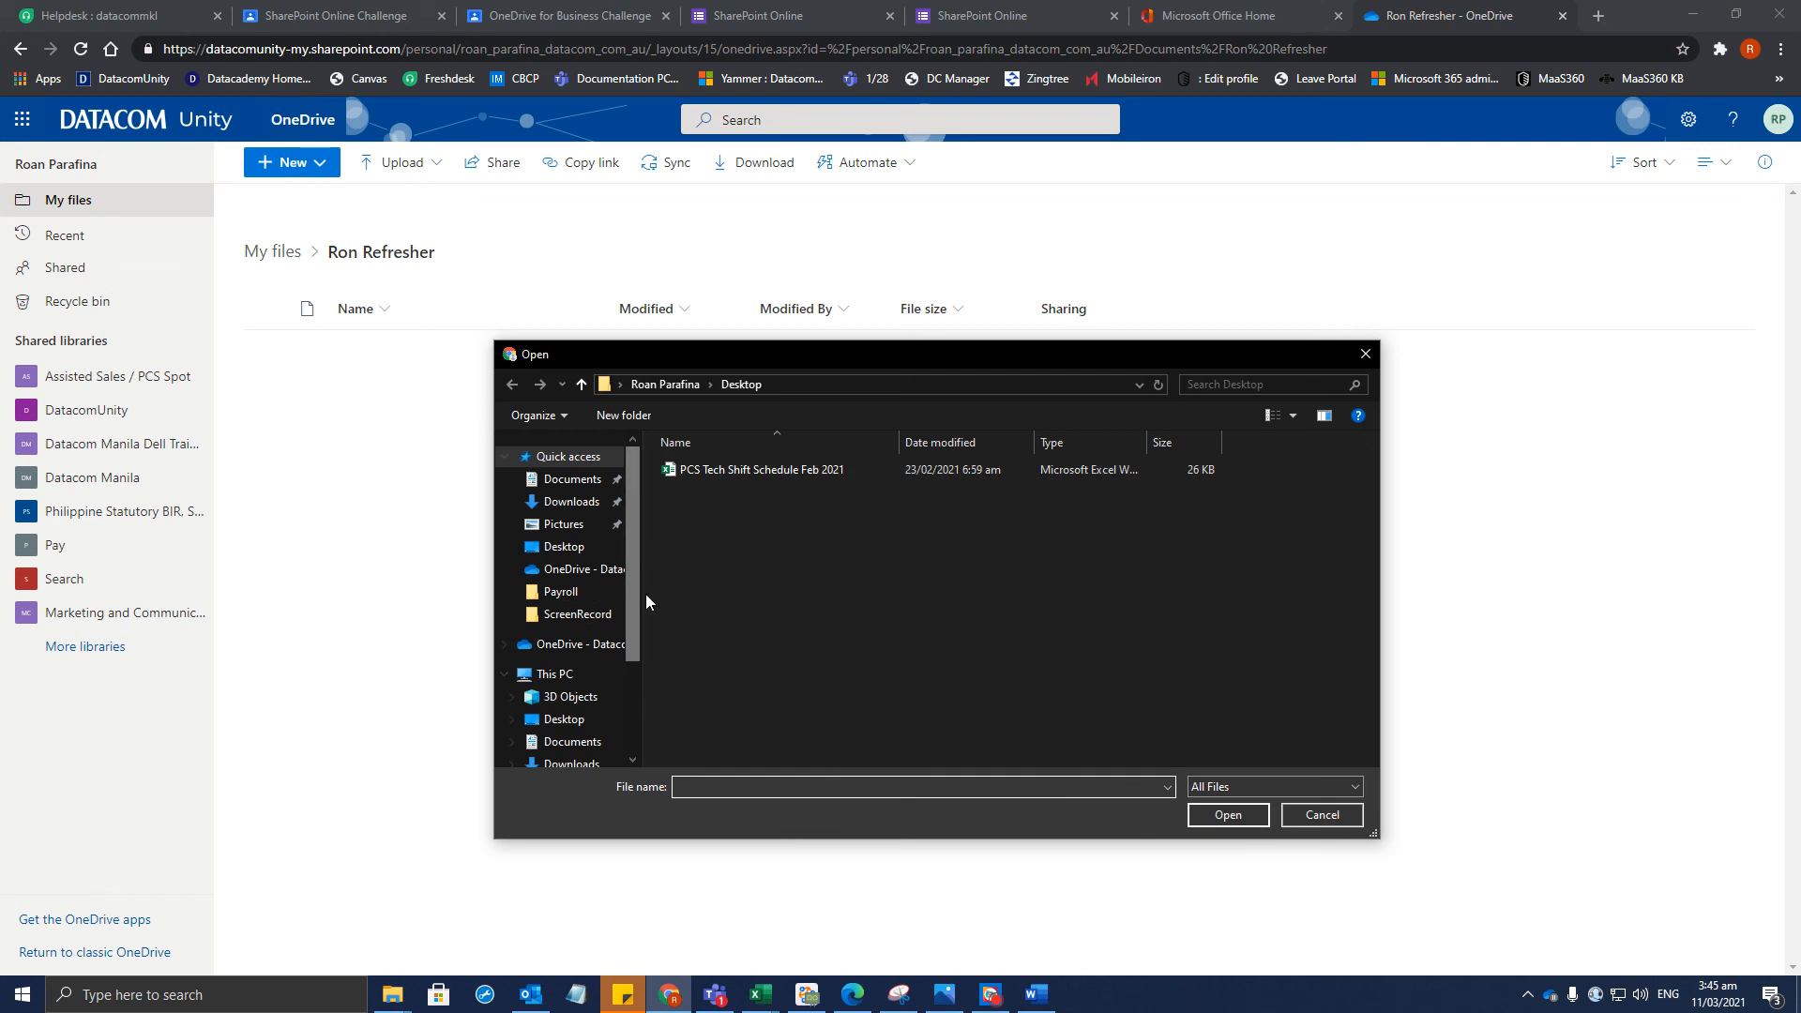
click(1210, 788)
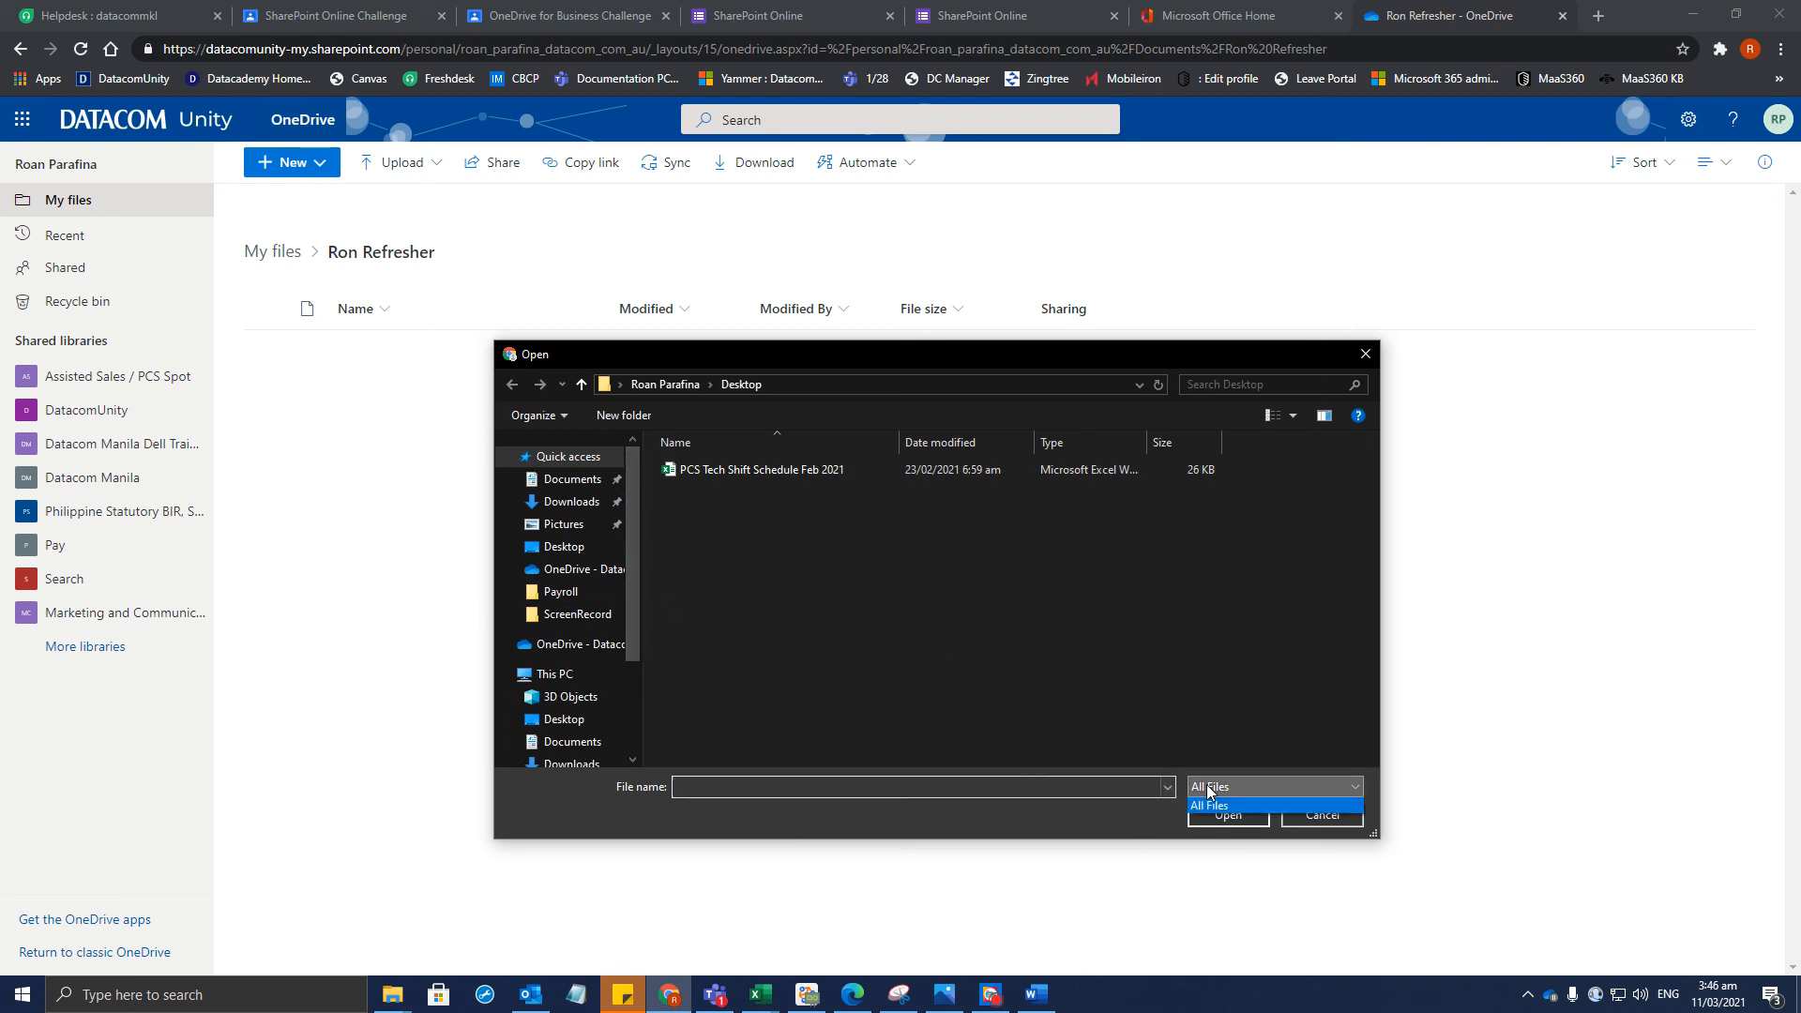
click(1206, 805)
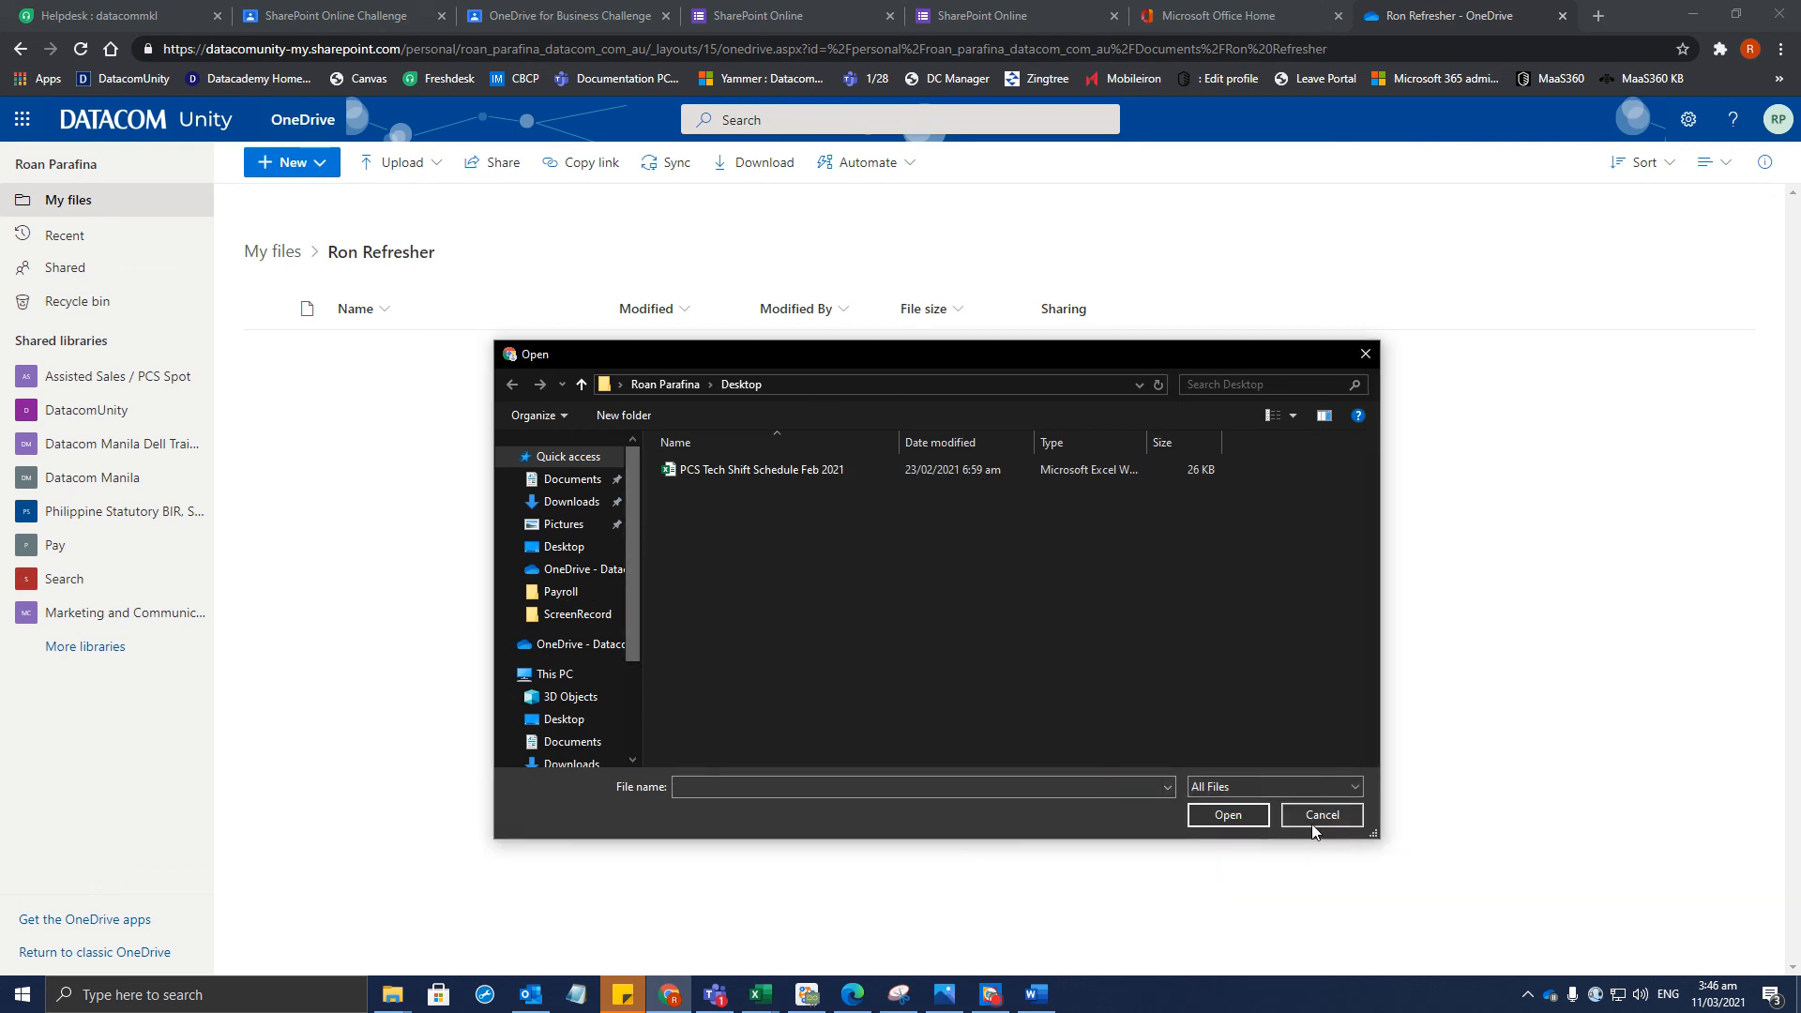
Look through the Documents and Desktop folders for the file to upload
click(572, 479)
scroll(823, 660, down, 3)
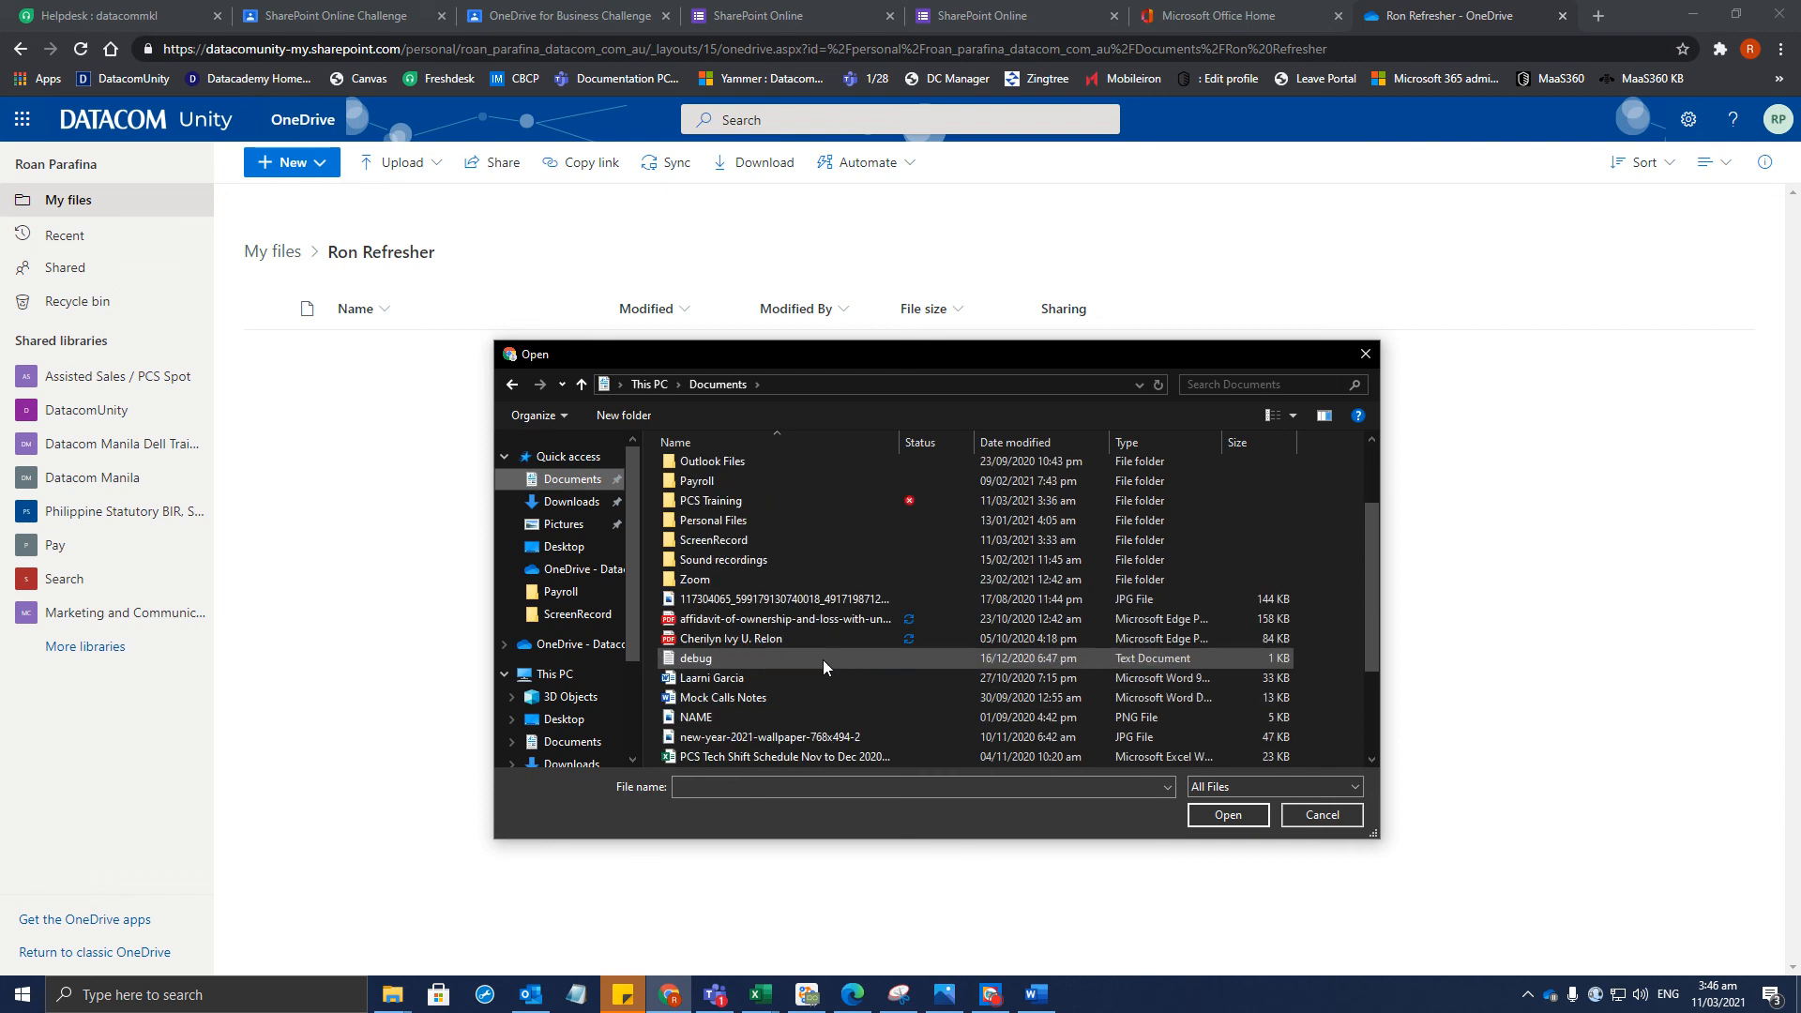
scroll(825, 711, down, 1)
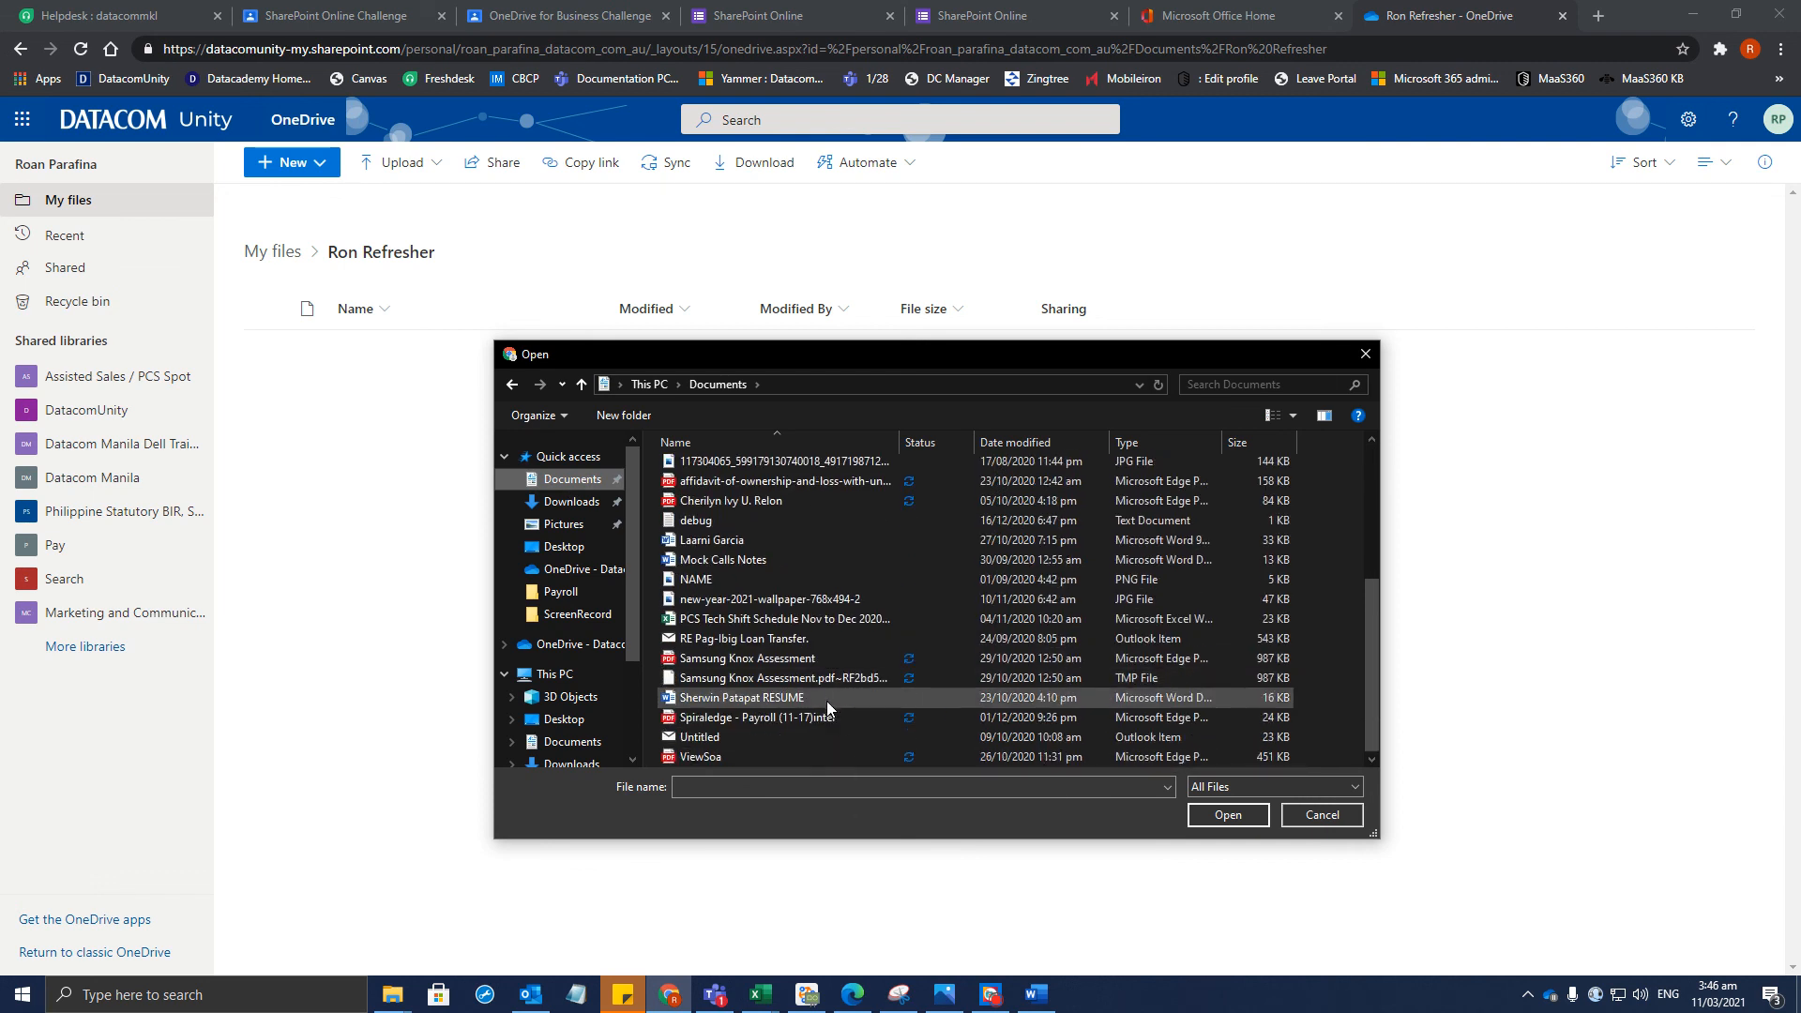
scroll(844, 699, up, 3)
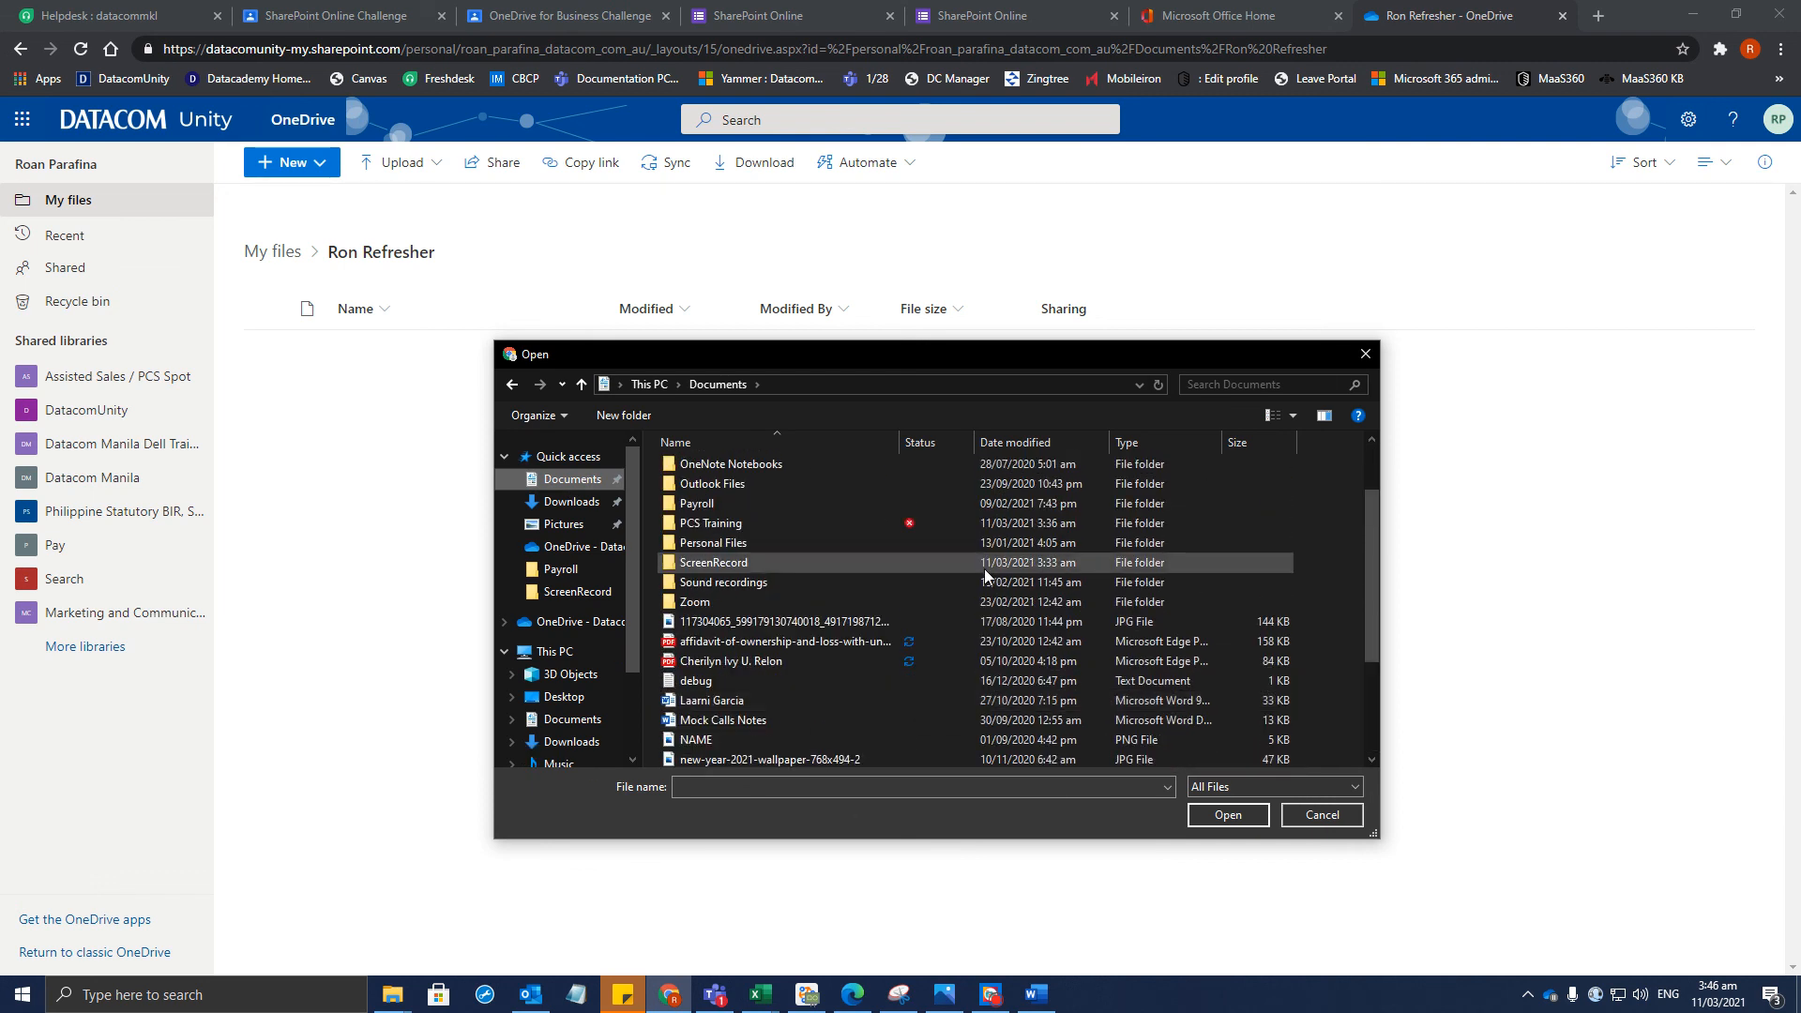
click(722, 701)
key(r)
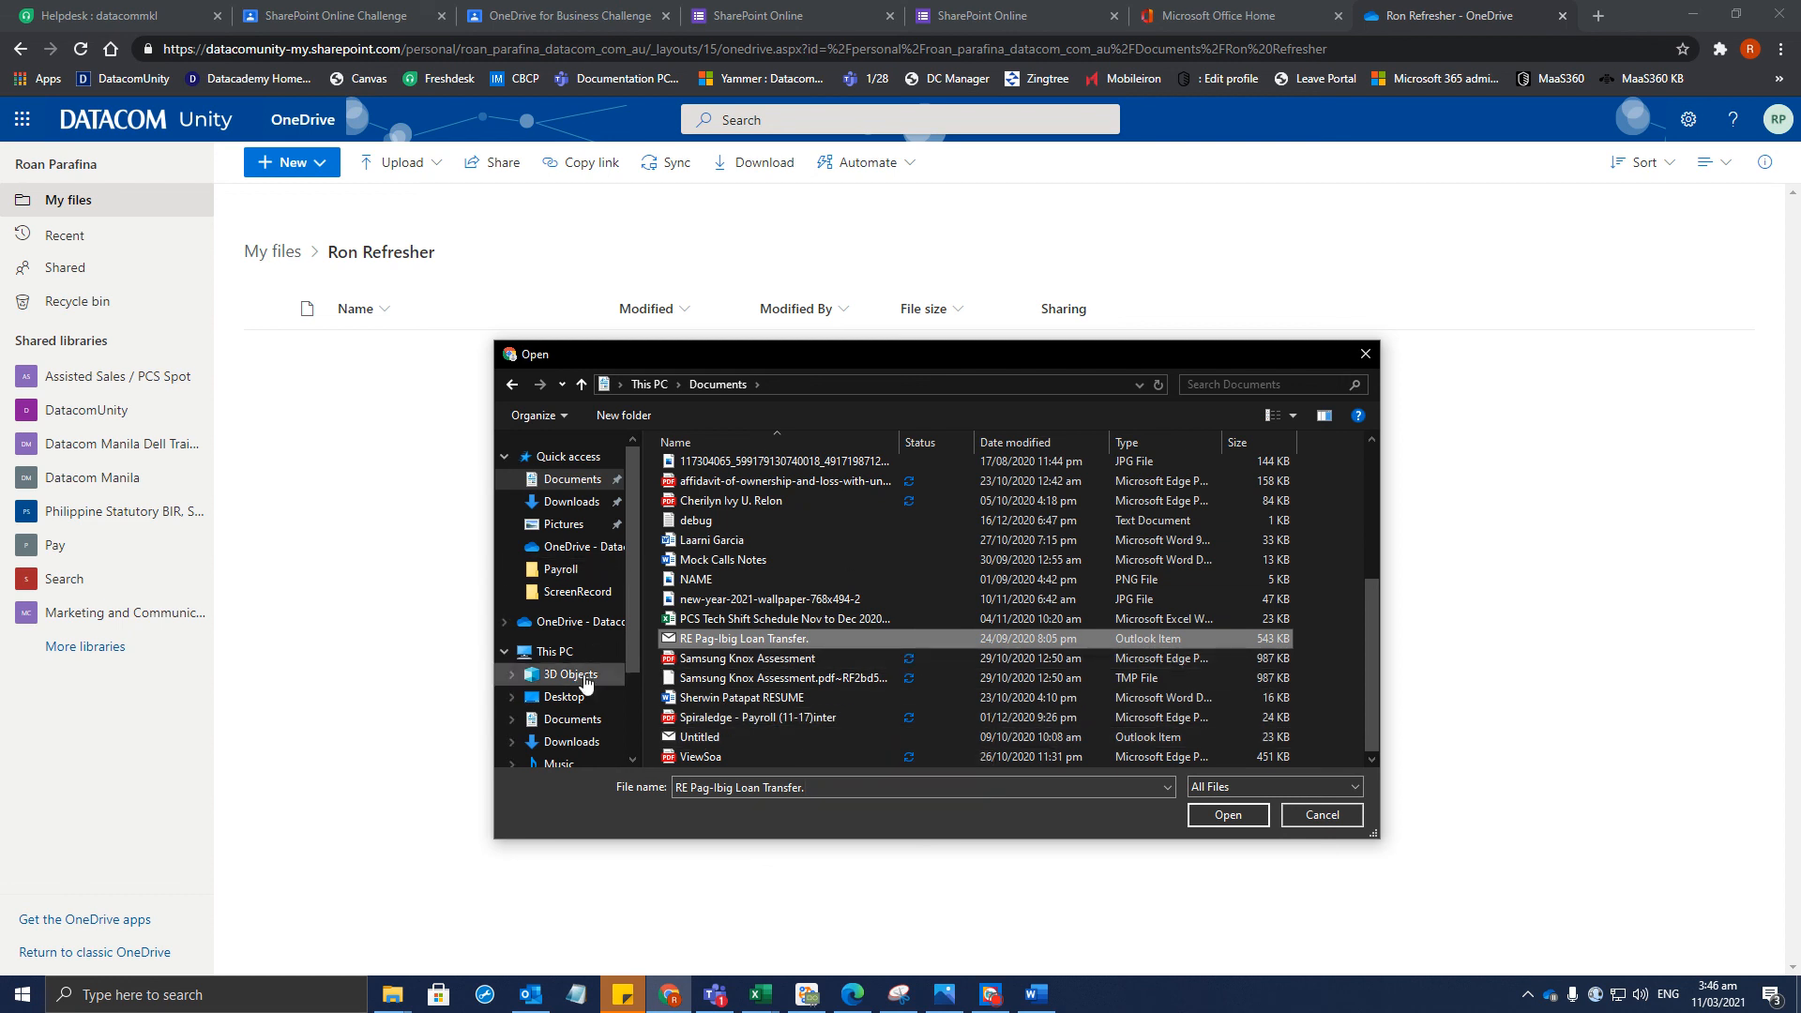
click(563, 697)
click(779, 566)
key(r)
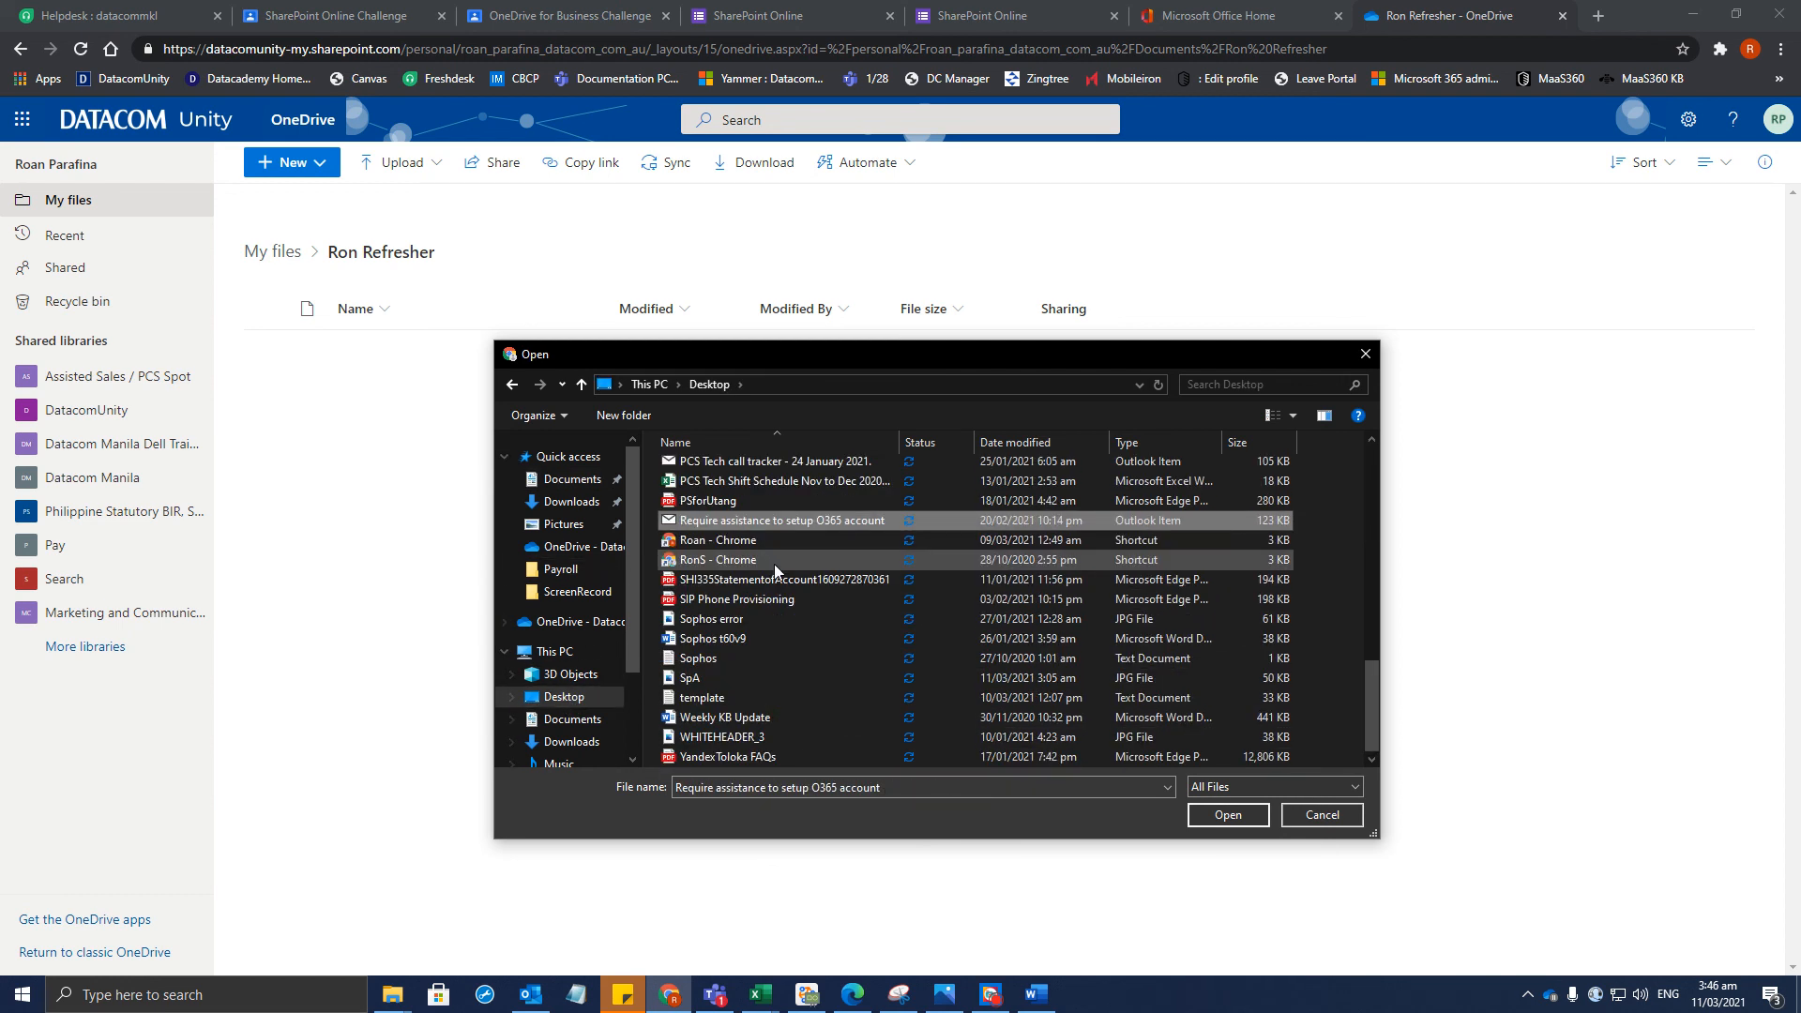
key(r)
key(r)
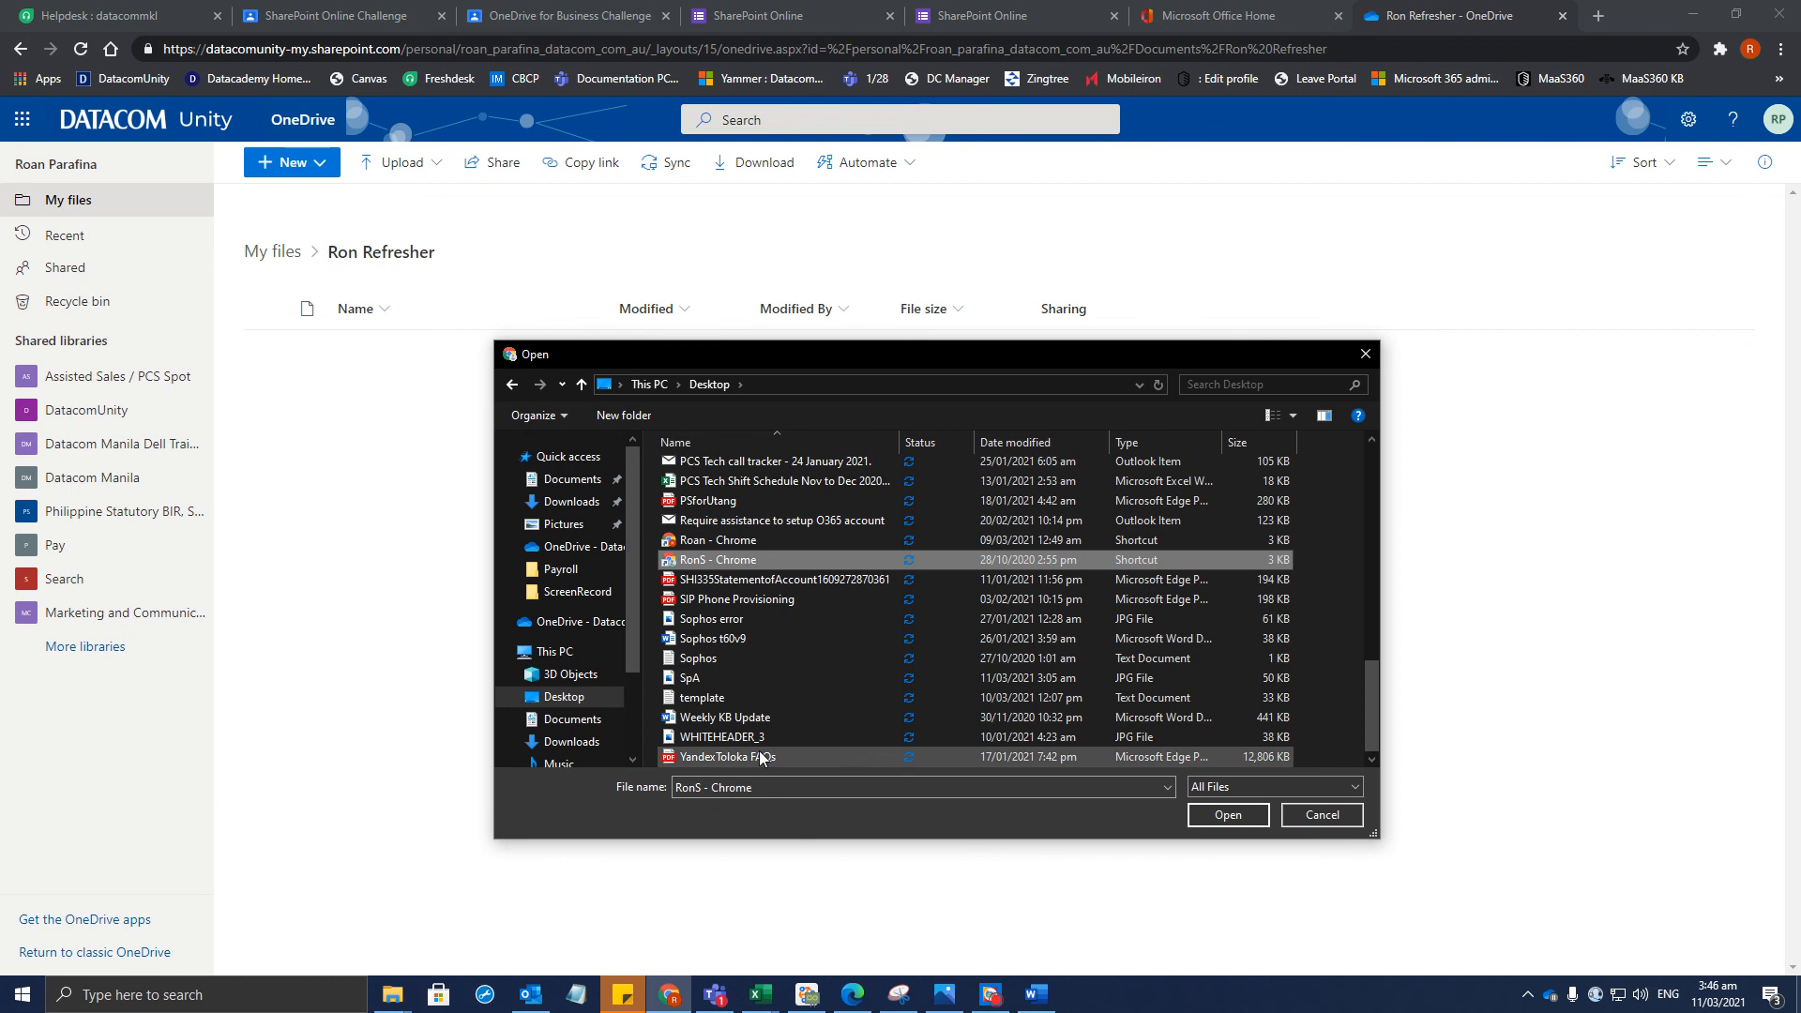
key(r)
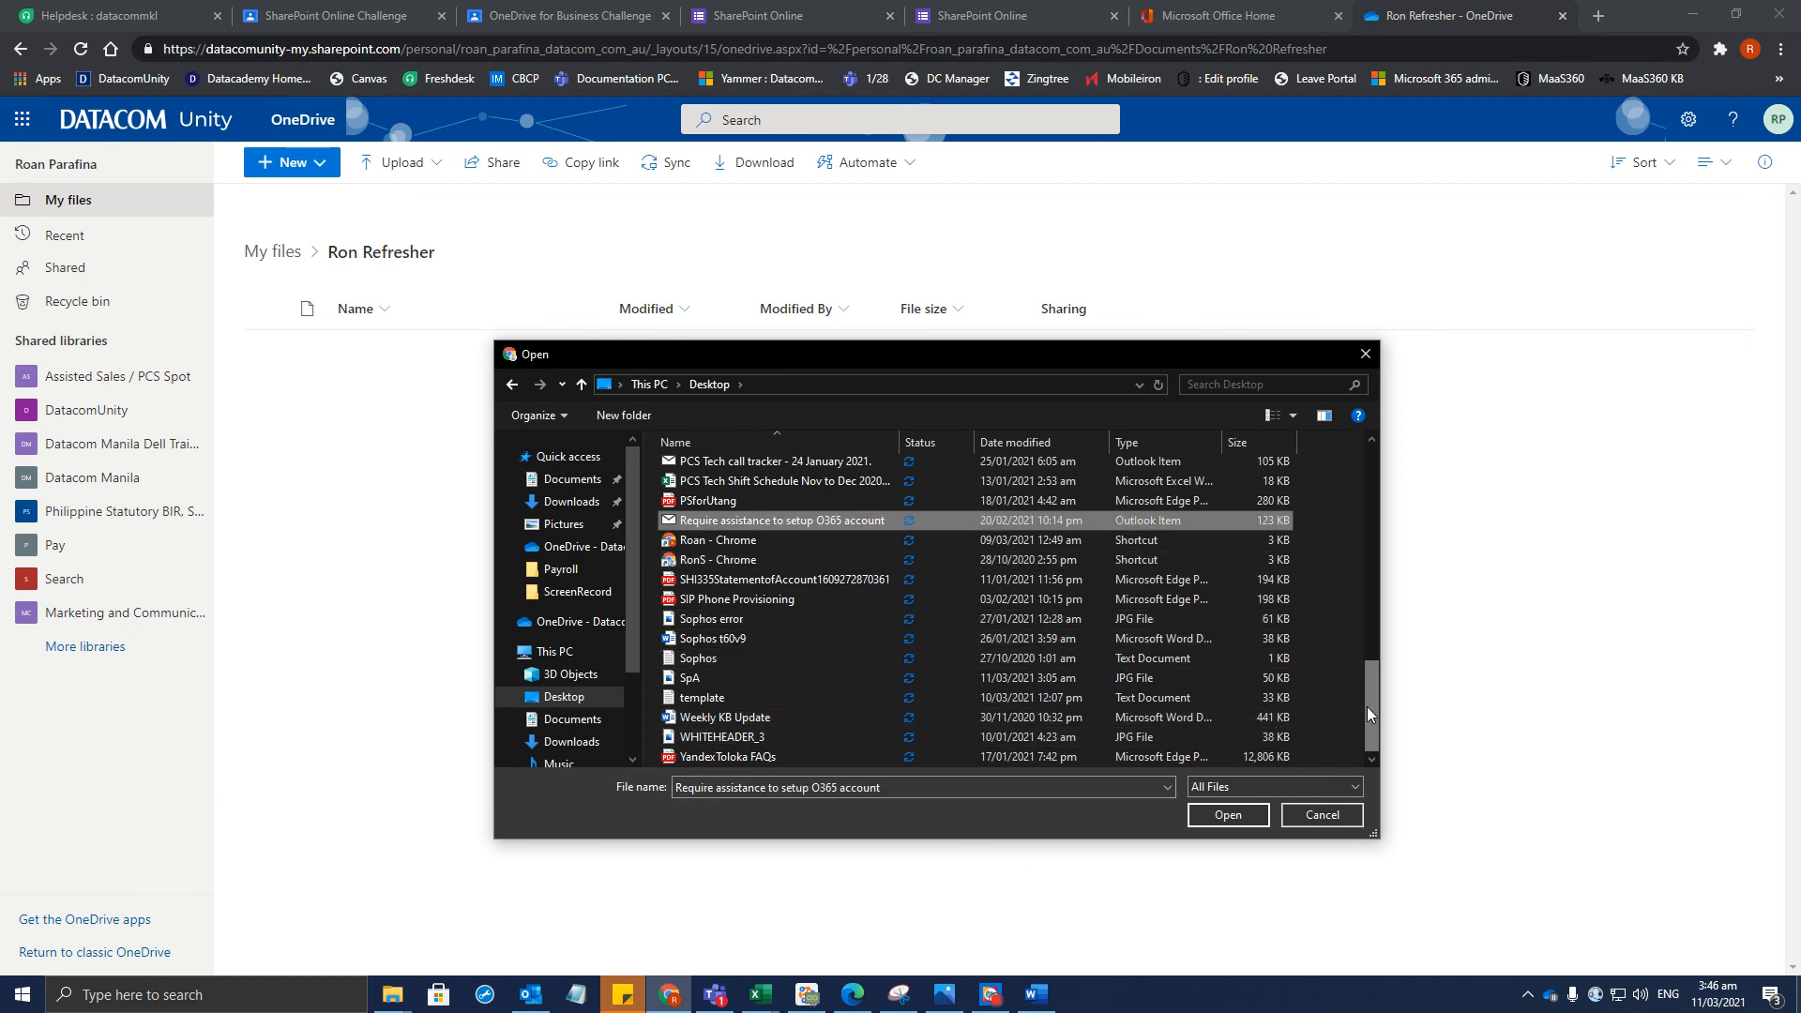
mouse_move(1365, 706)
mouse_down()
mouse_move(1326, 482)
mouse_move(1337, 725)
mouse_up()
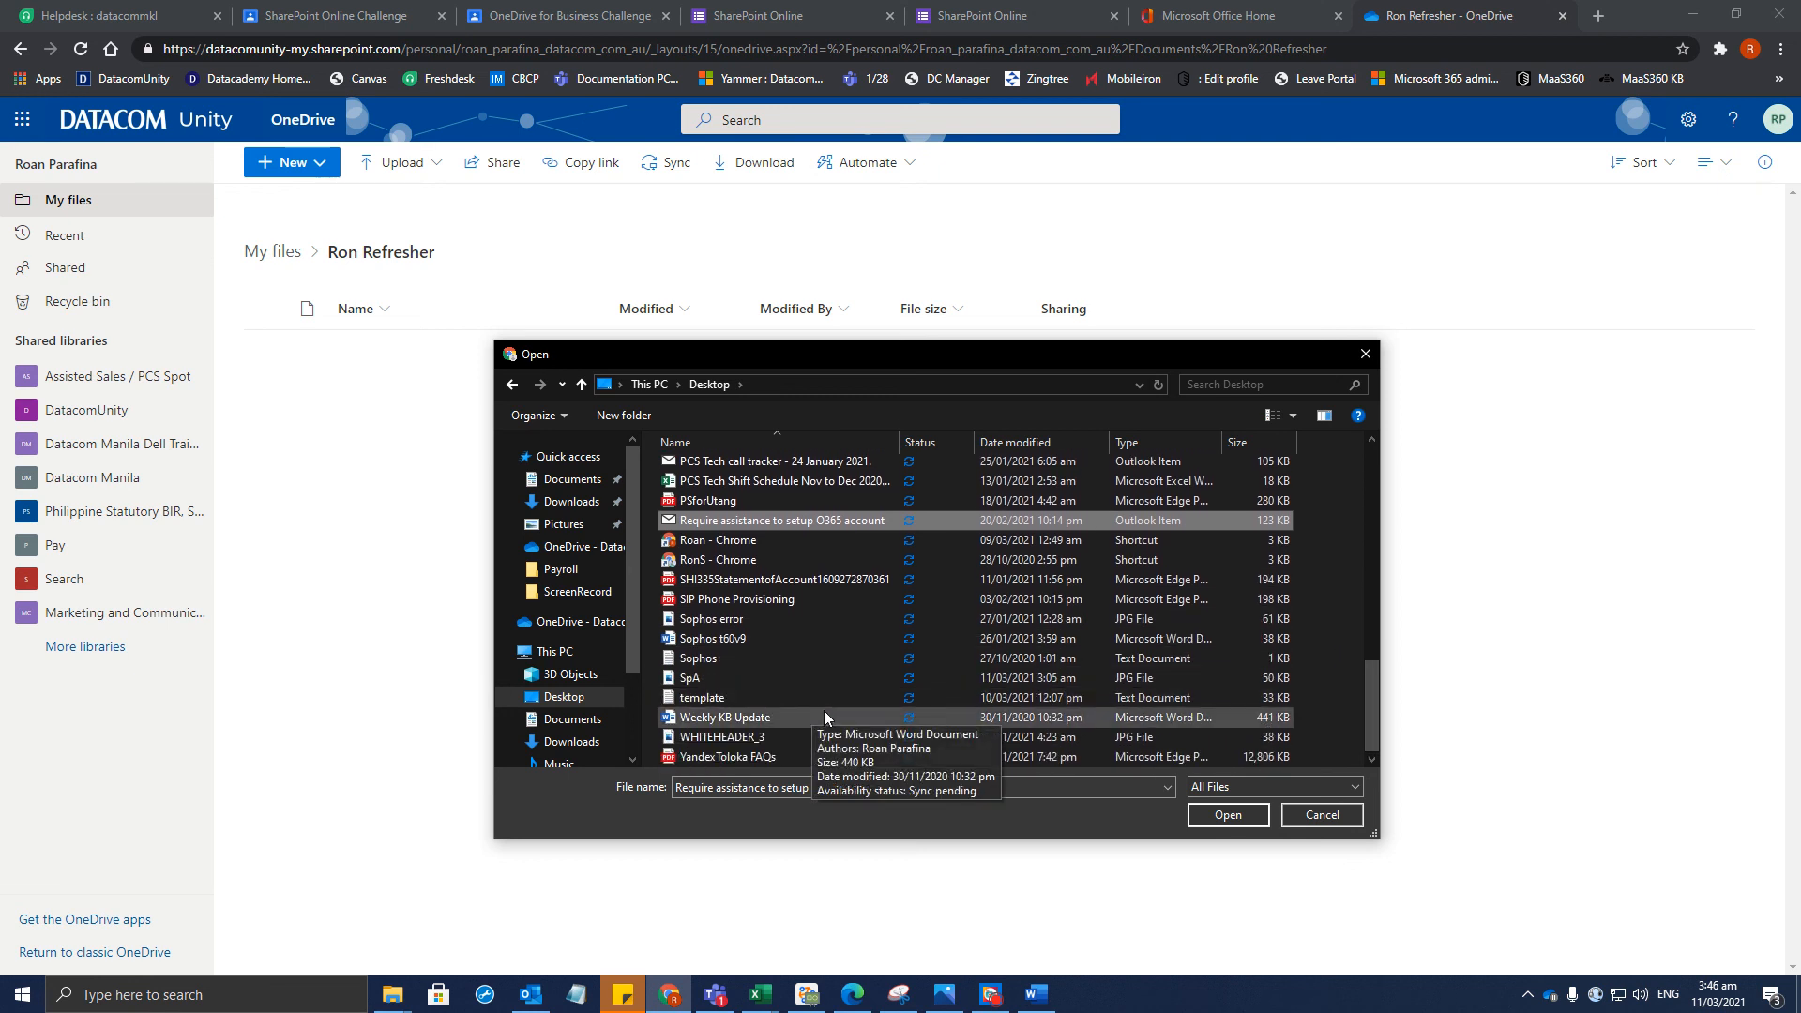
drag(627, 583, 628, 688)
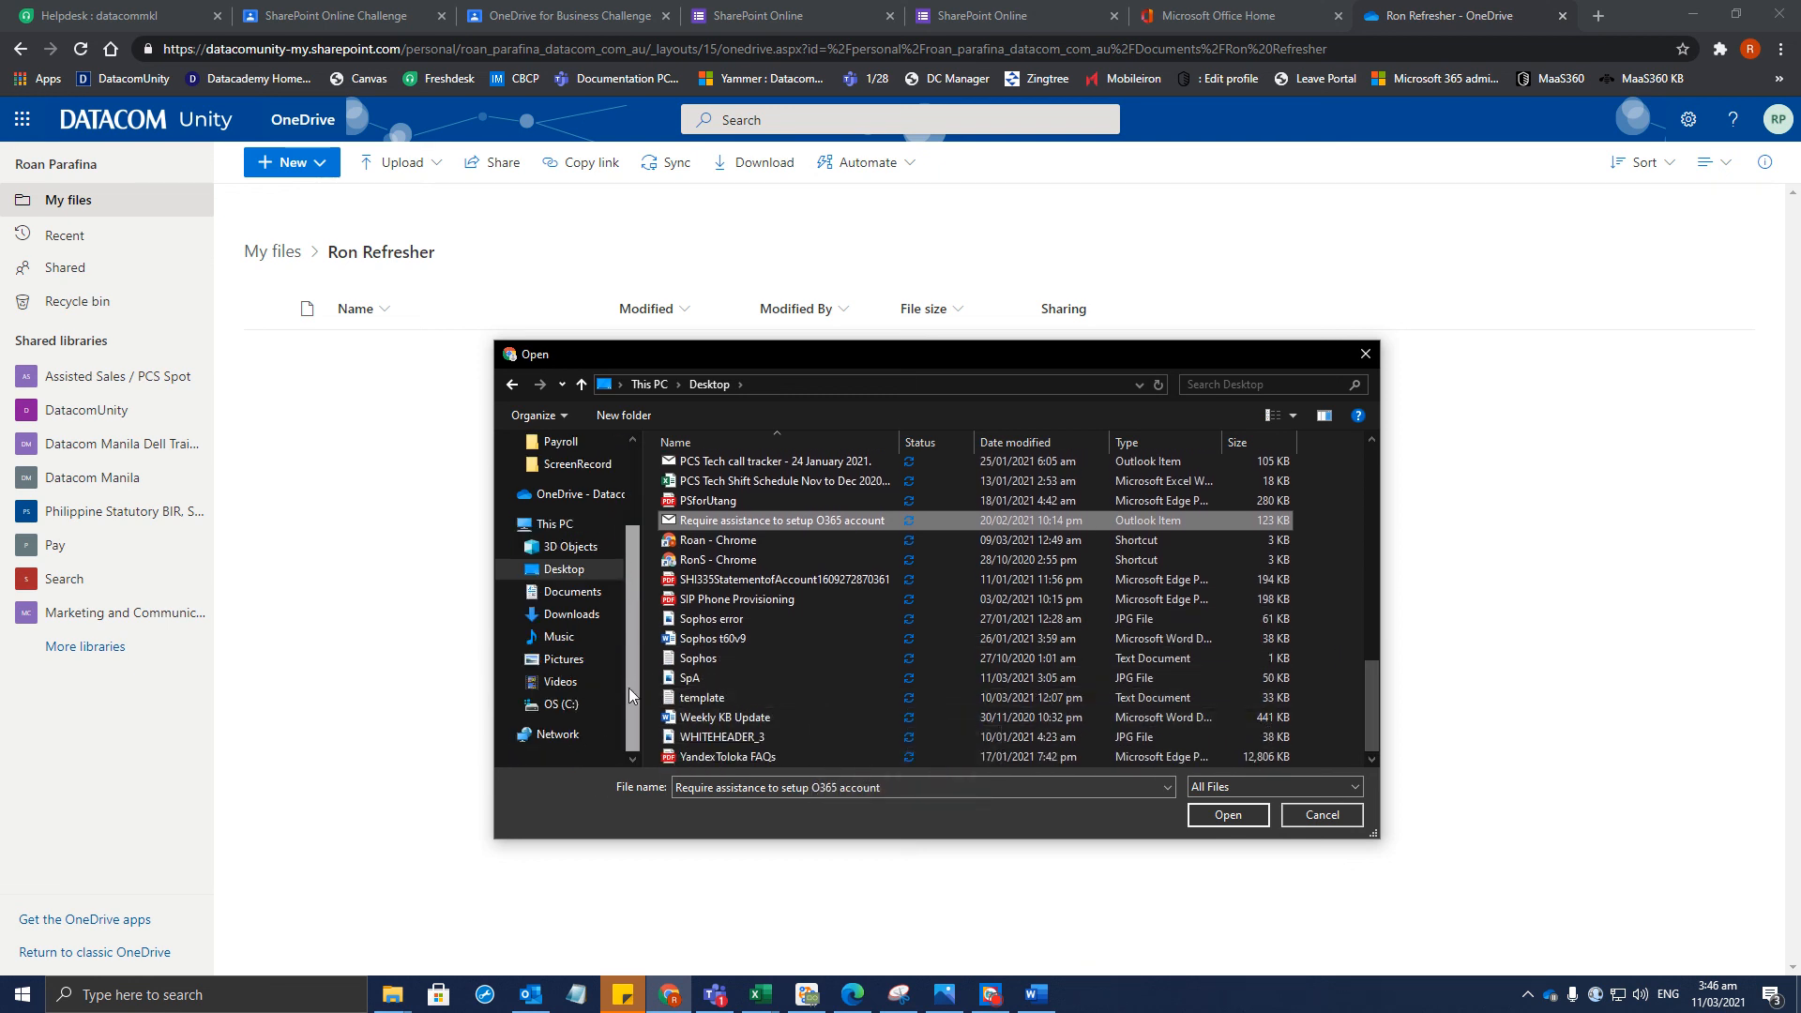
Upload Ron Refresher File from C:\Users\<profile>\OneDrive - Datacom\Ron Refresher
click(558, 683)
click(554, 704)
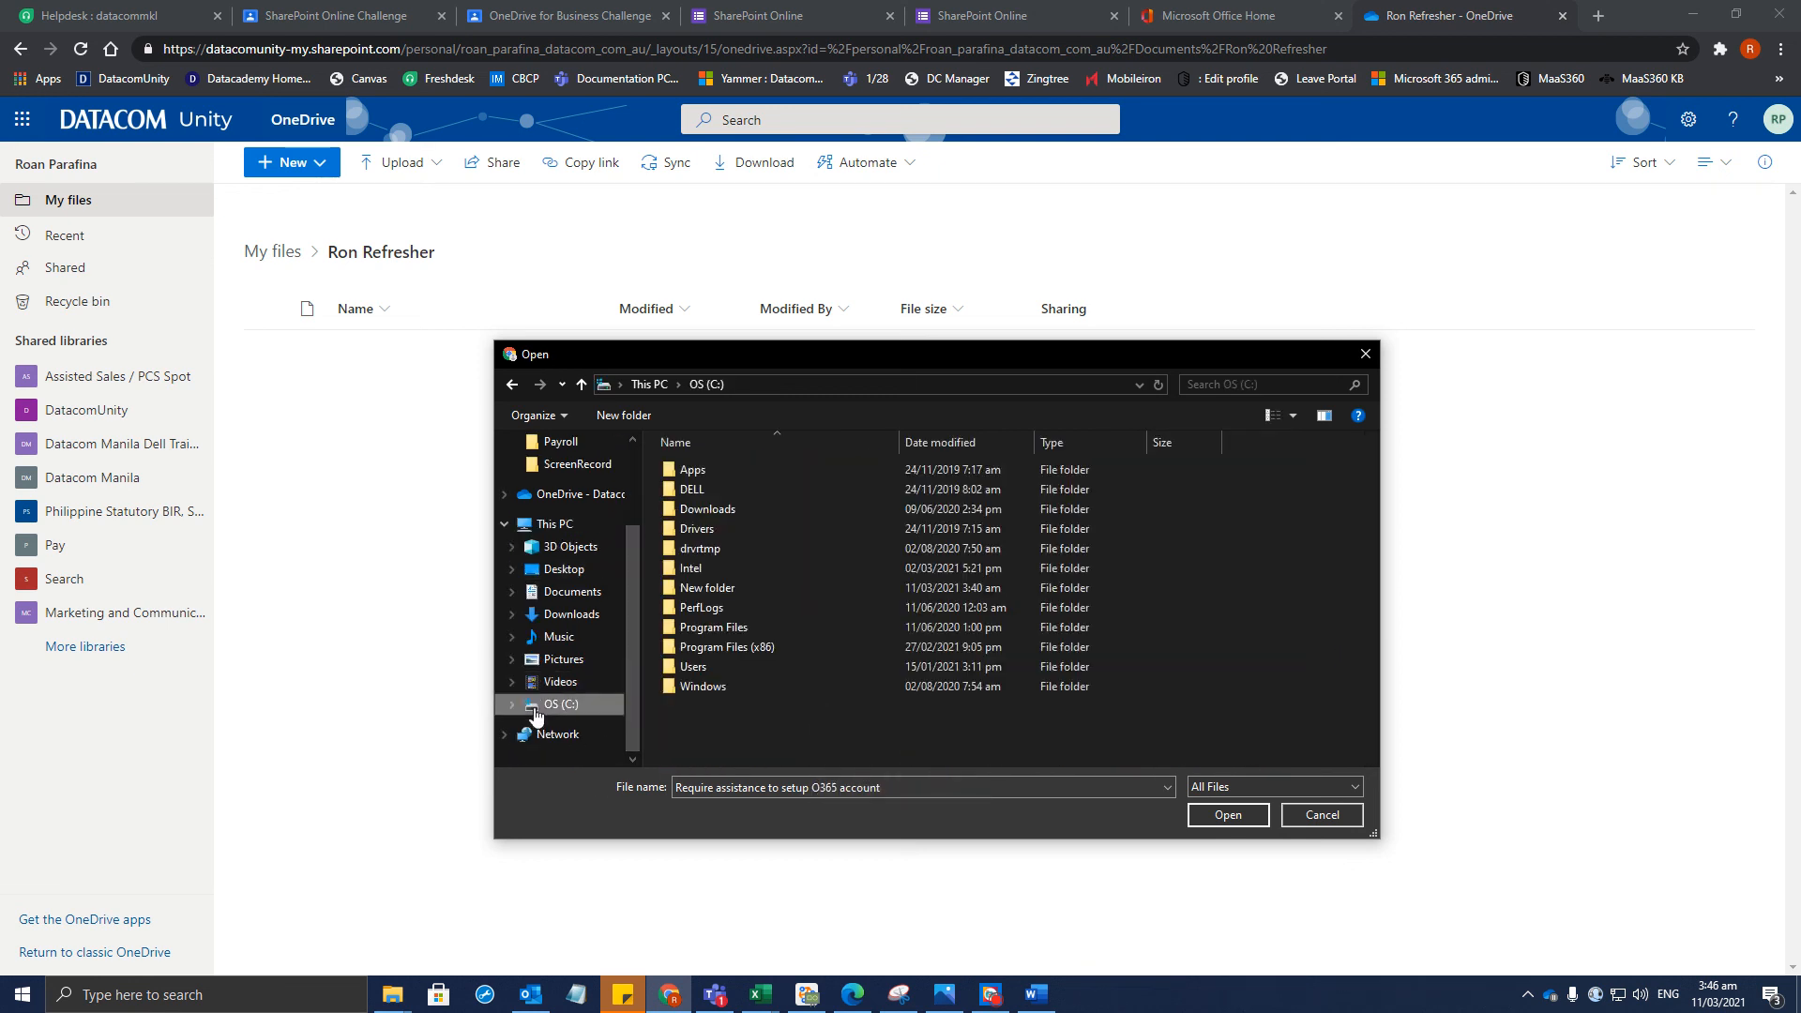
double_click(722, 668)
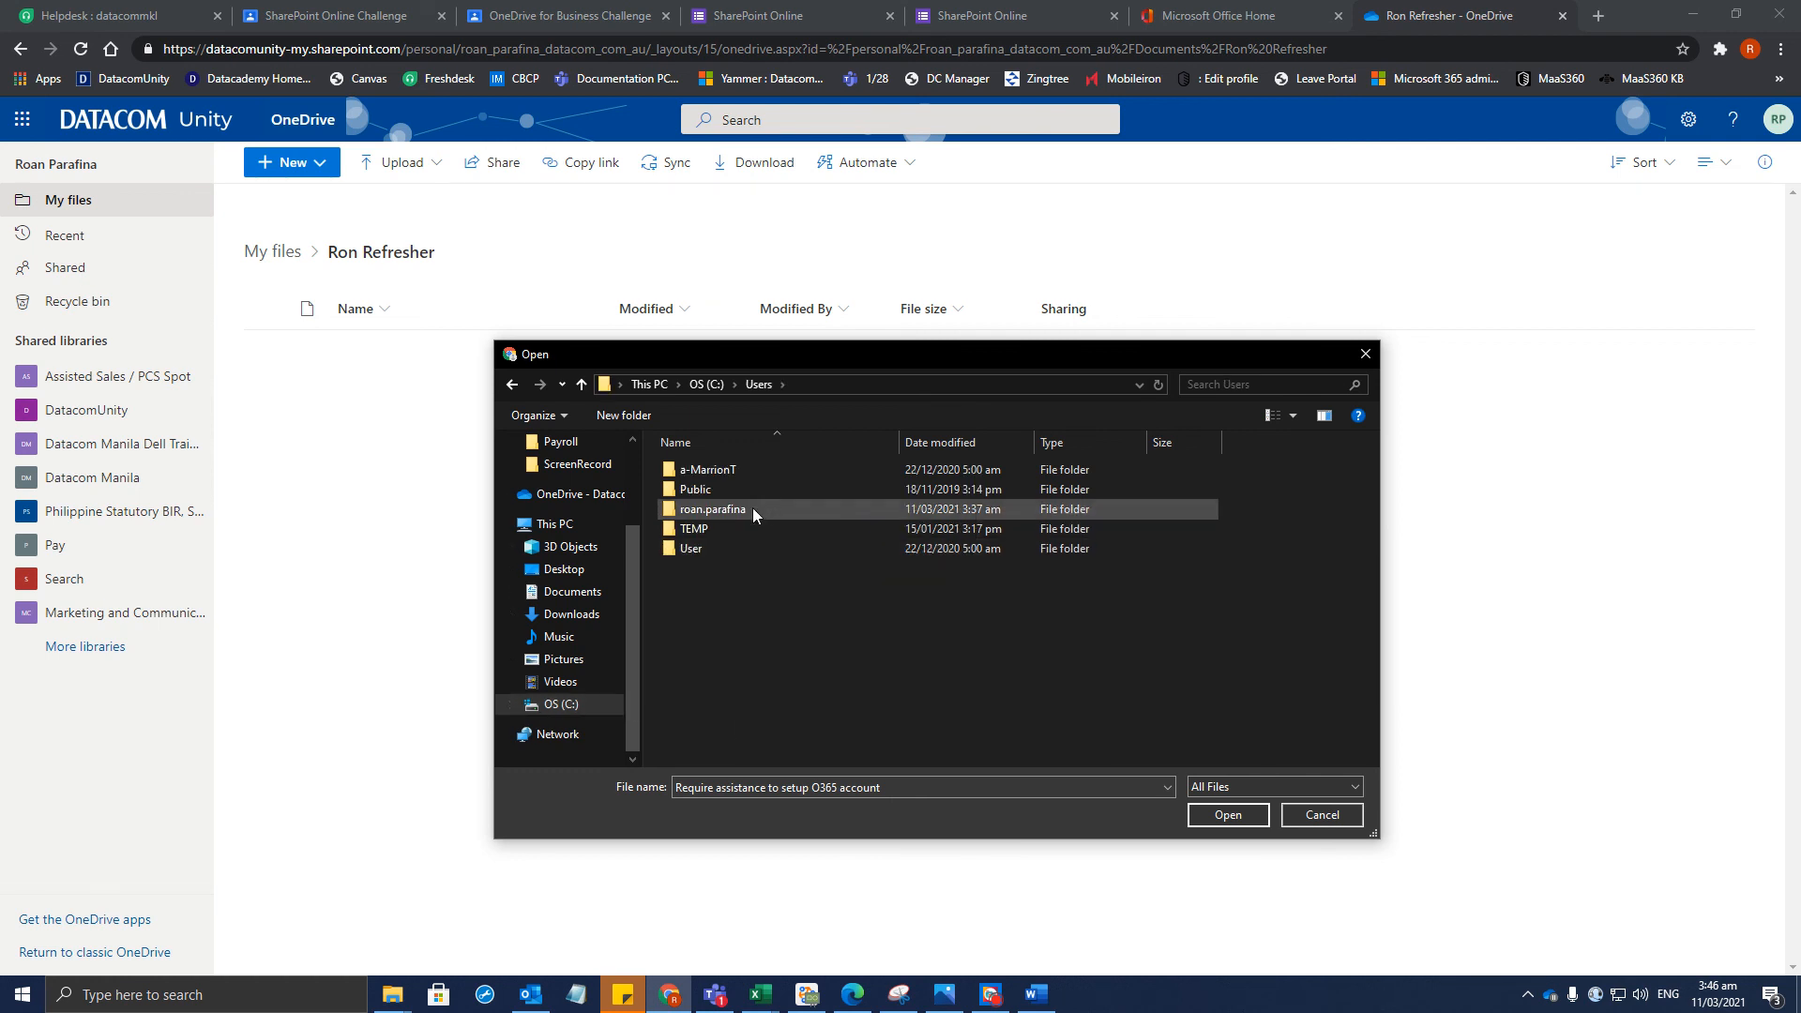
double_click(752, 509)
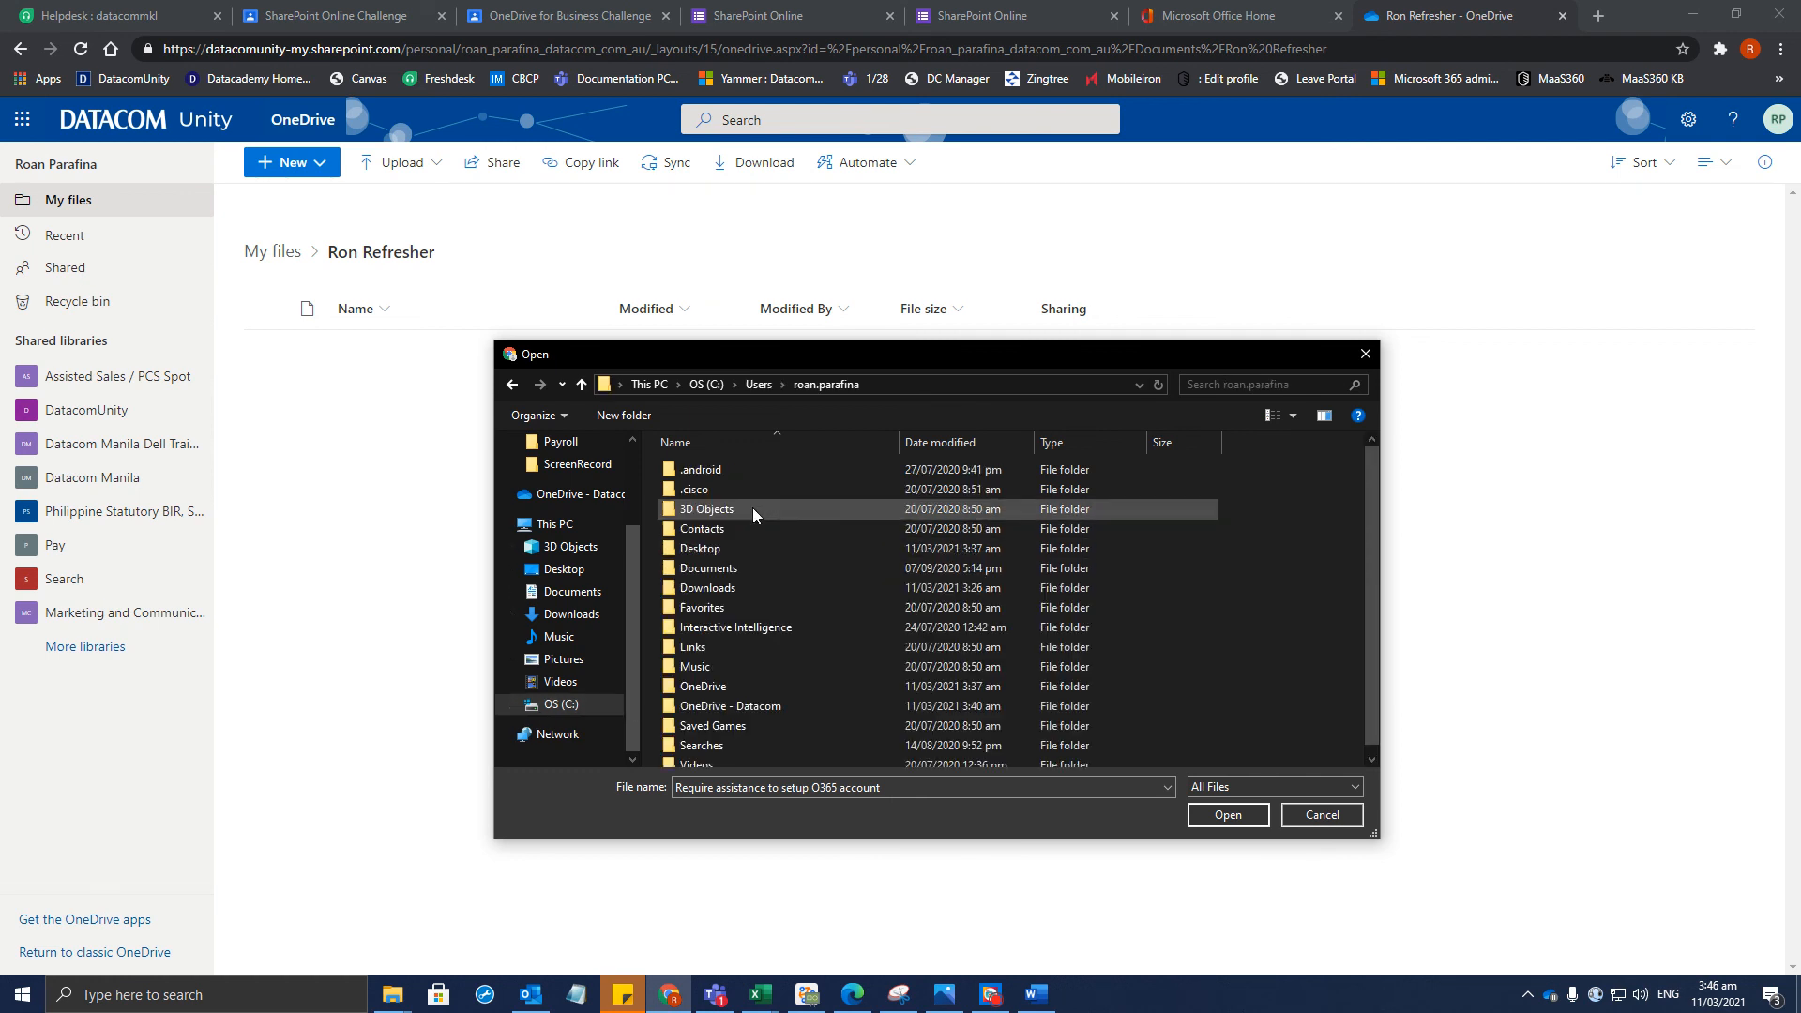
double_click(748, 707)
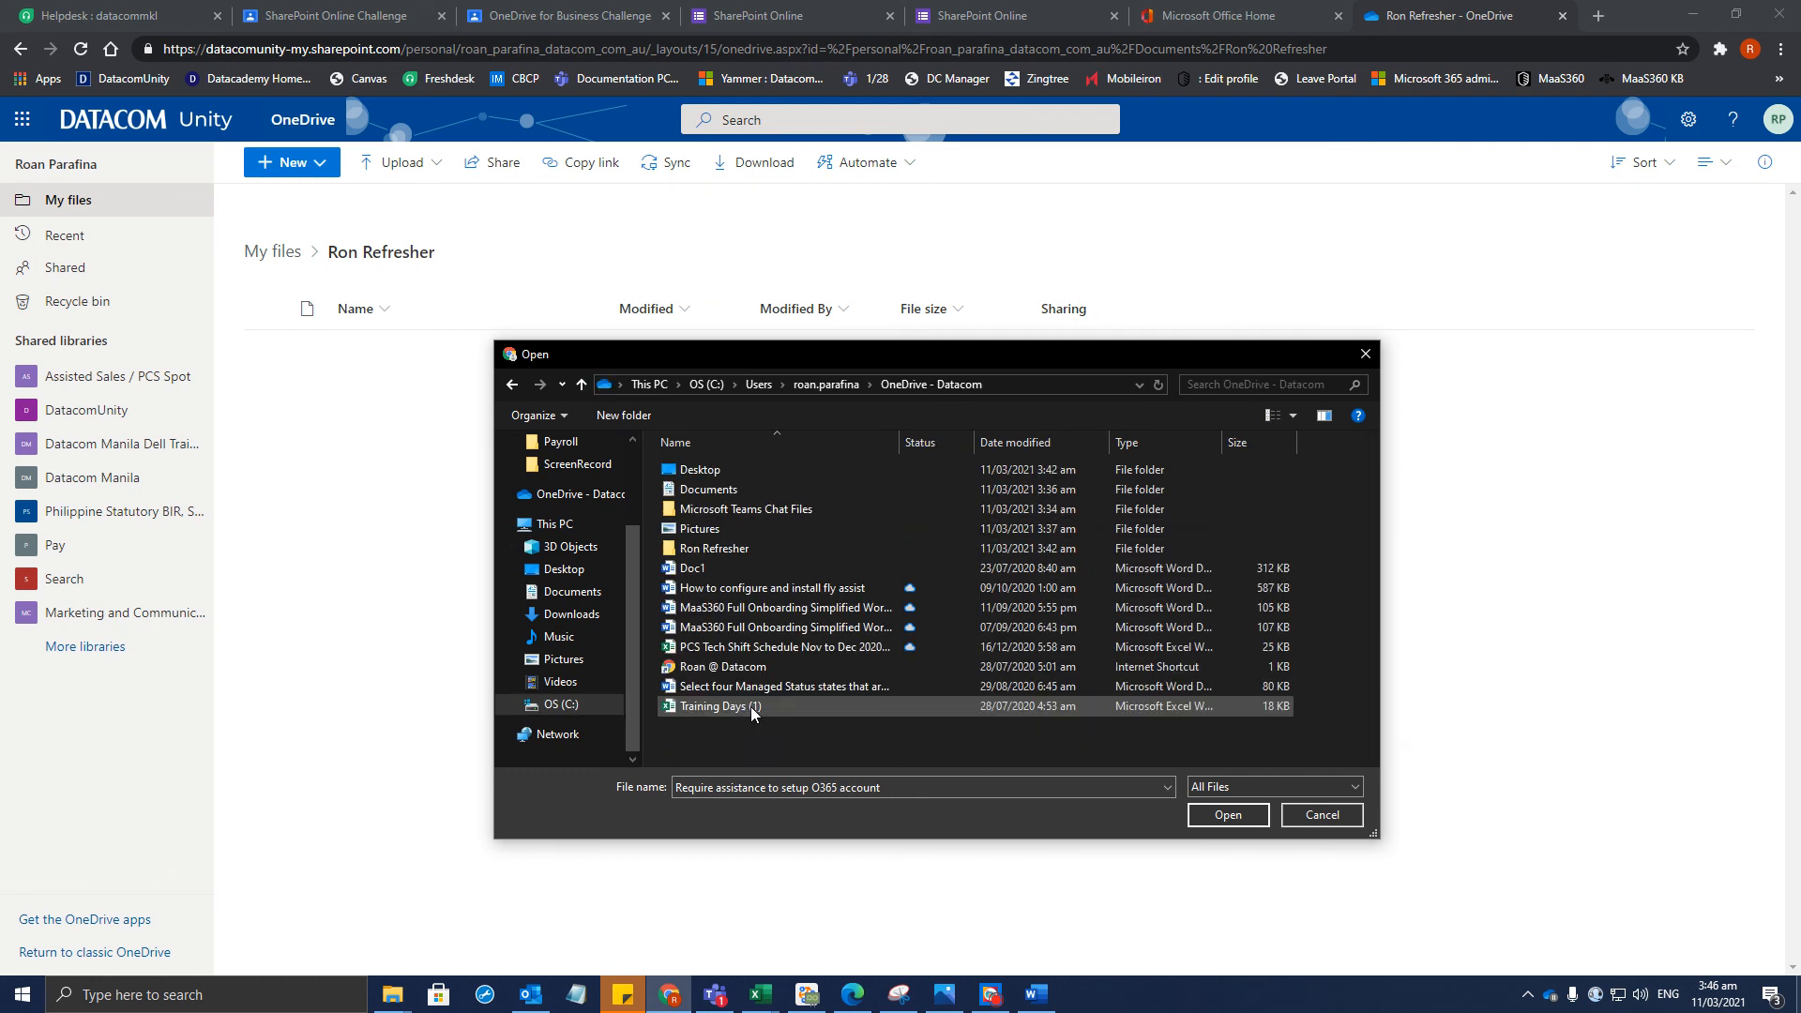
double_click(708, 548)
click(724, 469)
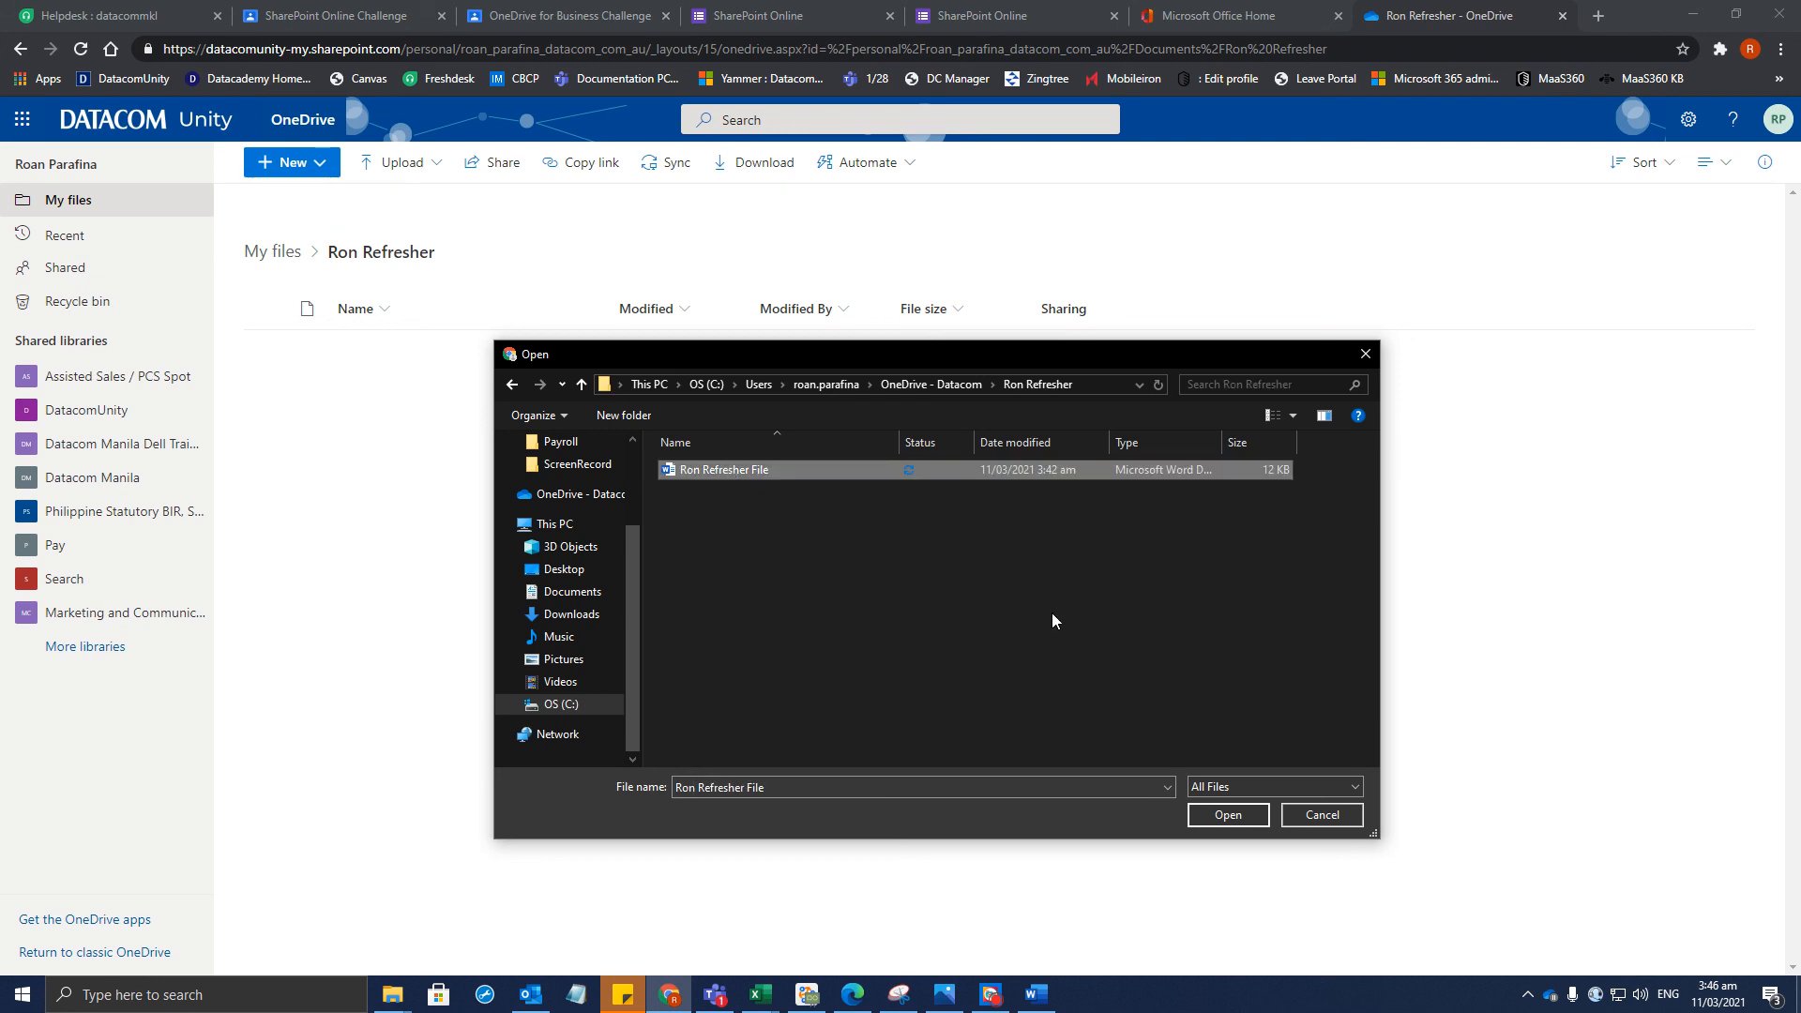
click(1214, 820)
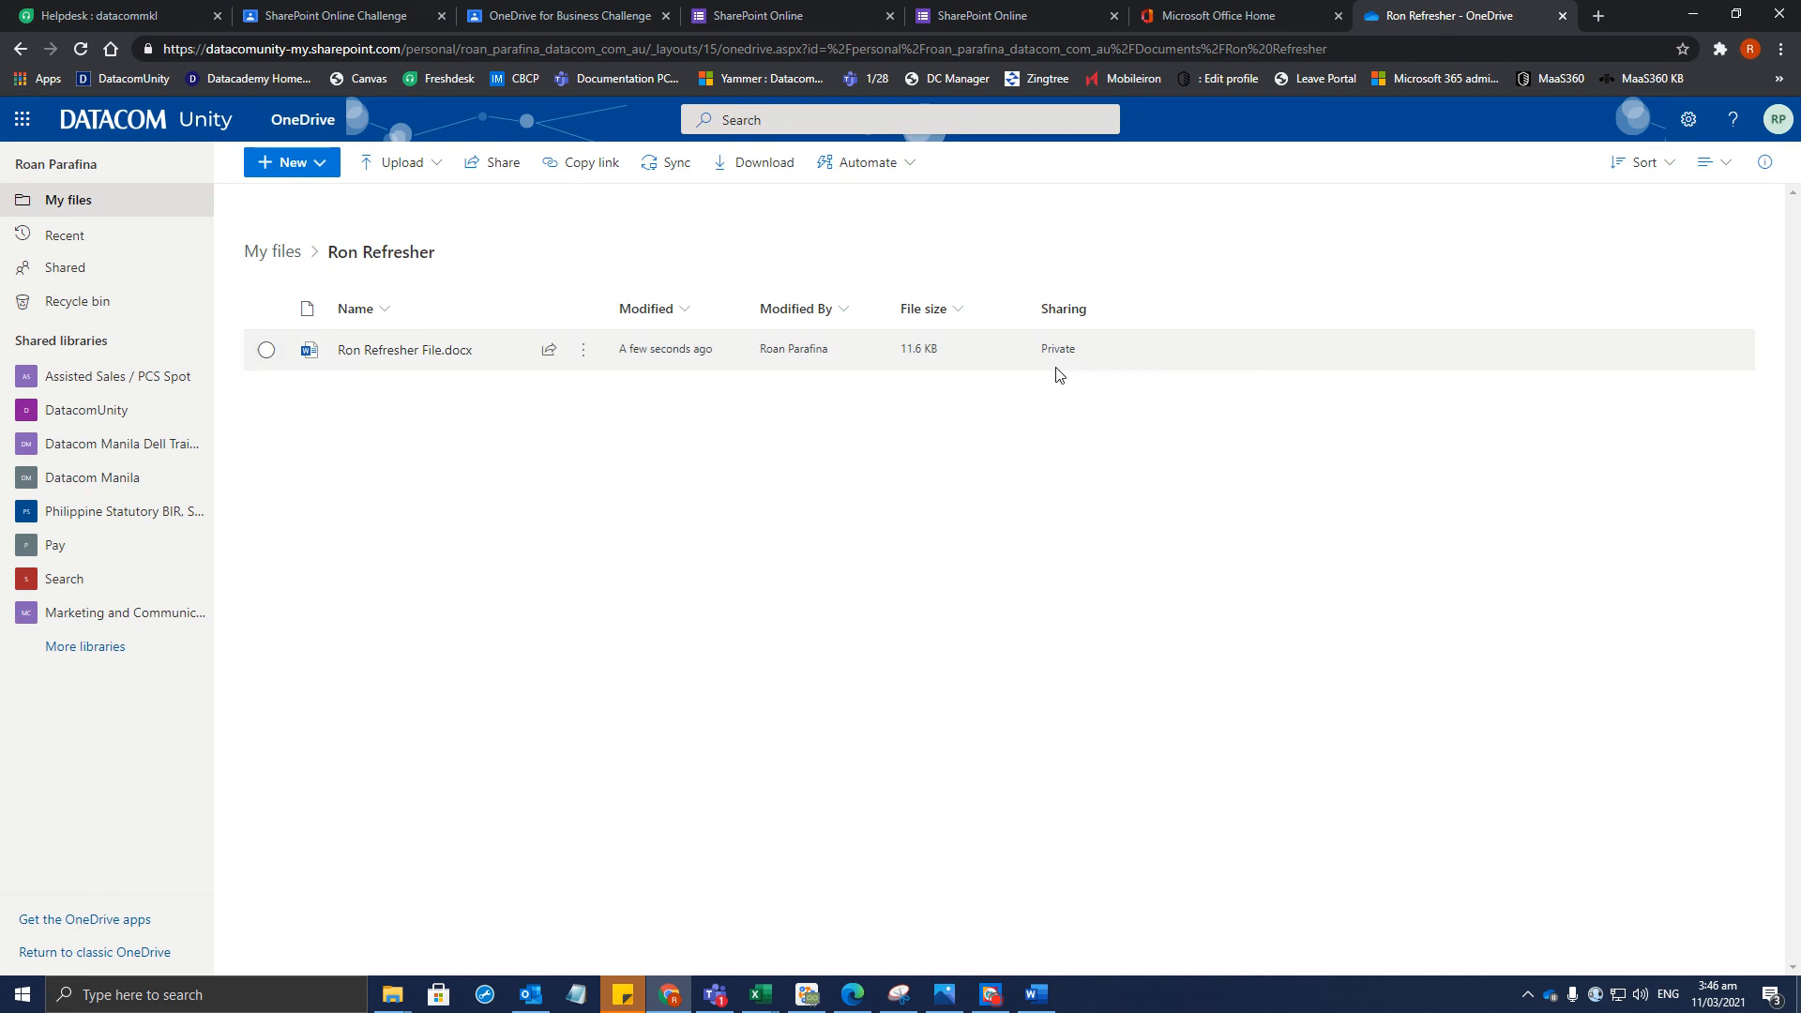
key(alt+Tab)
key(alt+Tab)
click(352, 7)
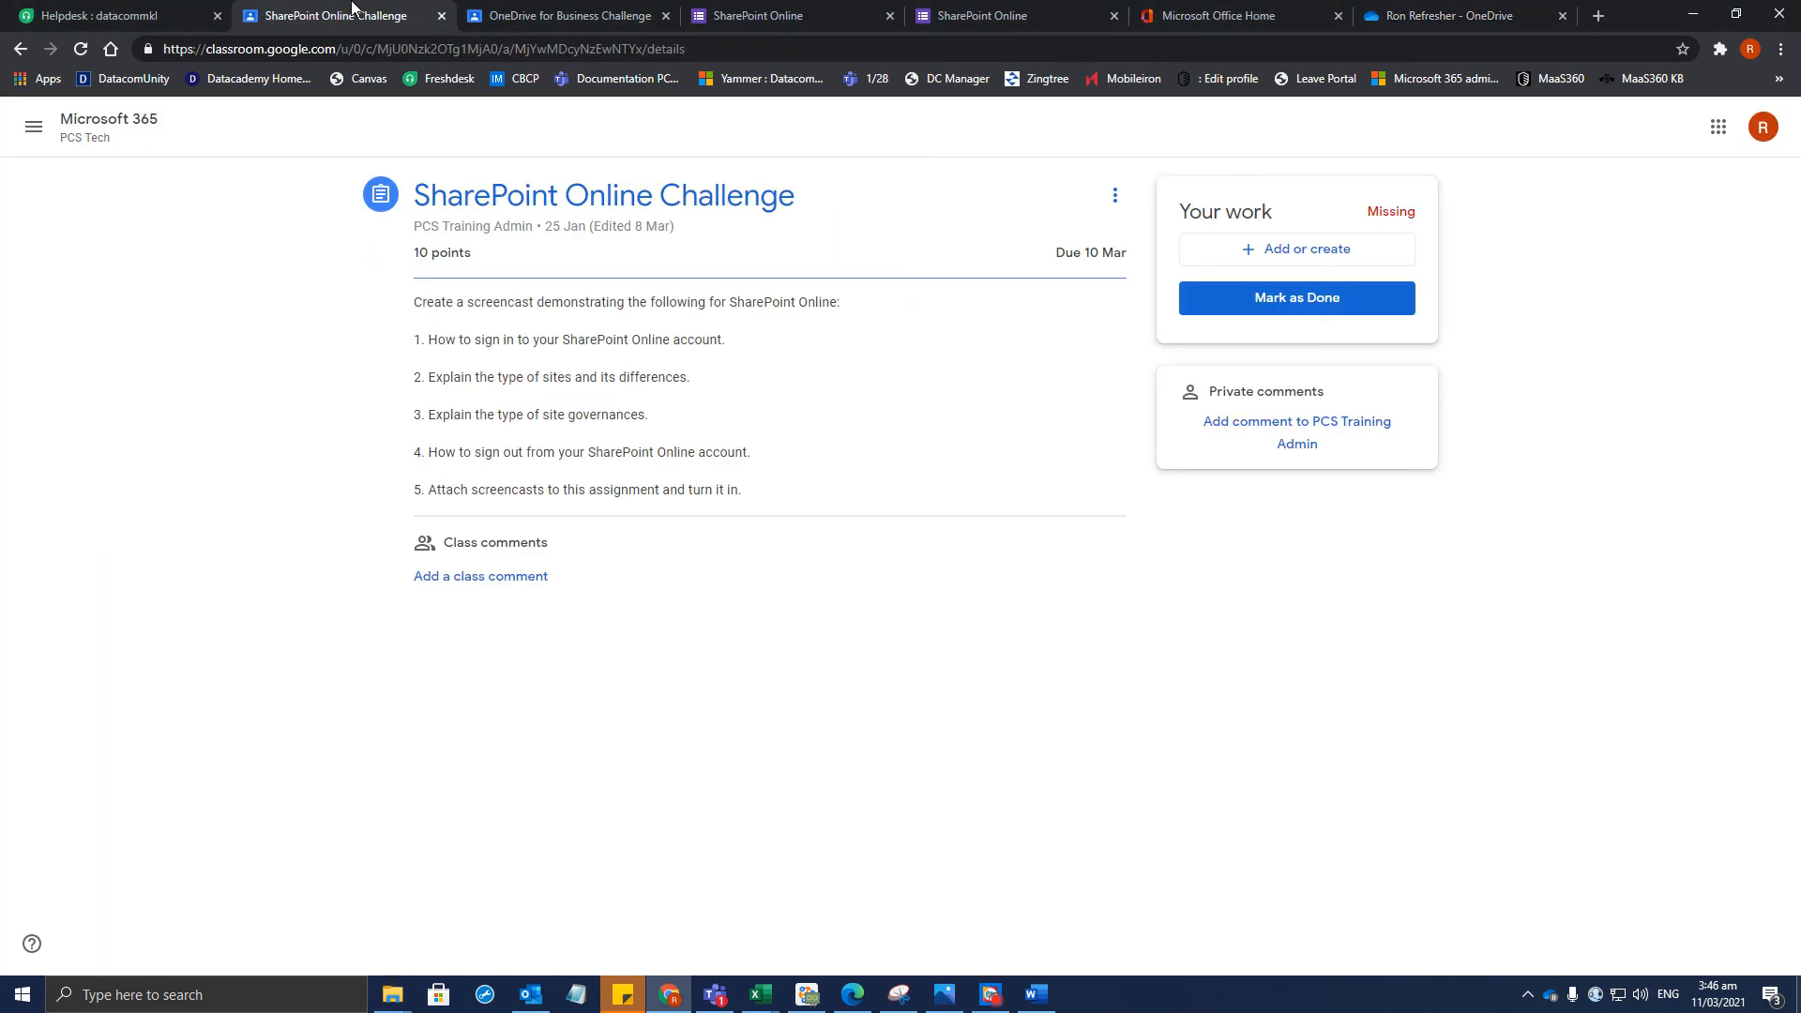
click(575, 10)
click(769, 9)
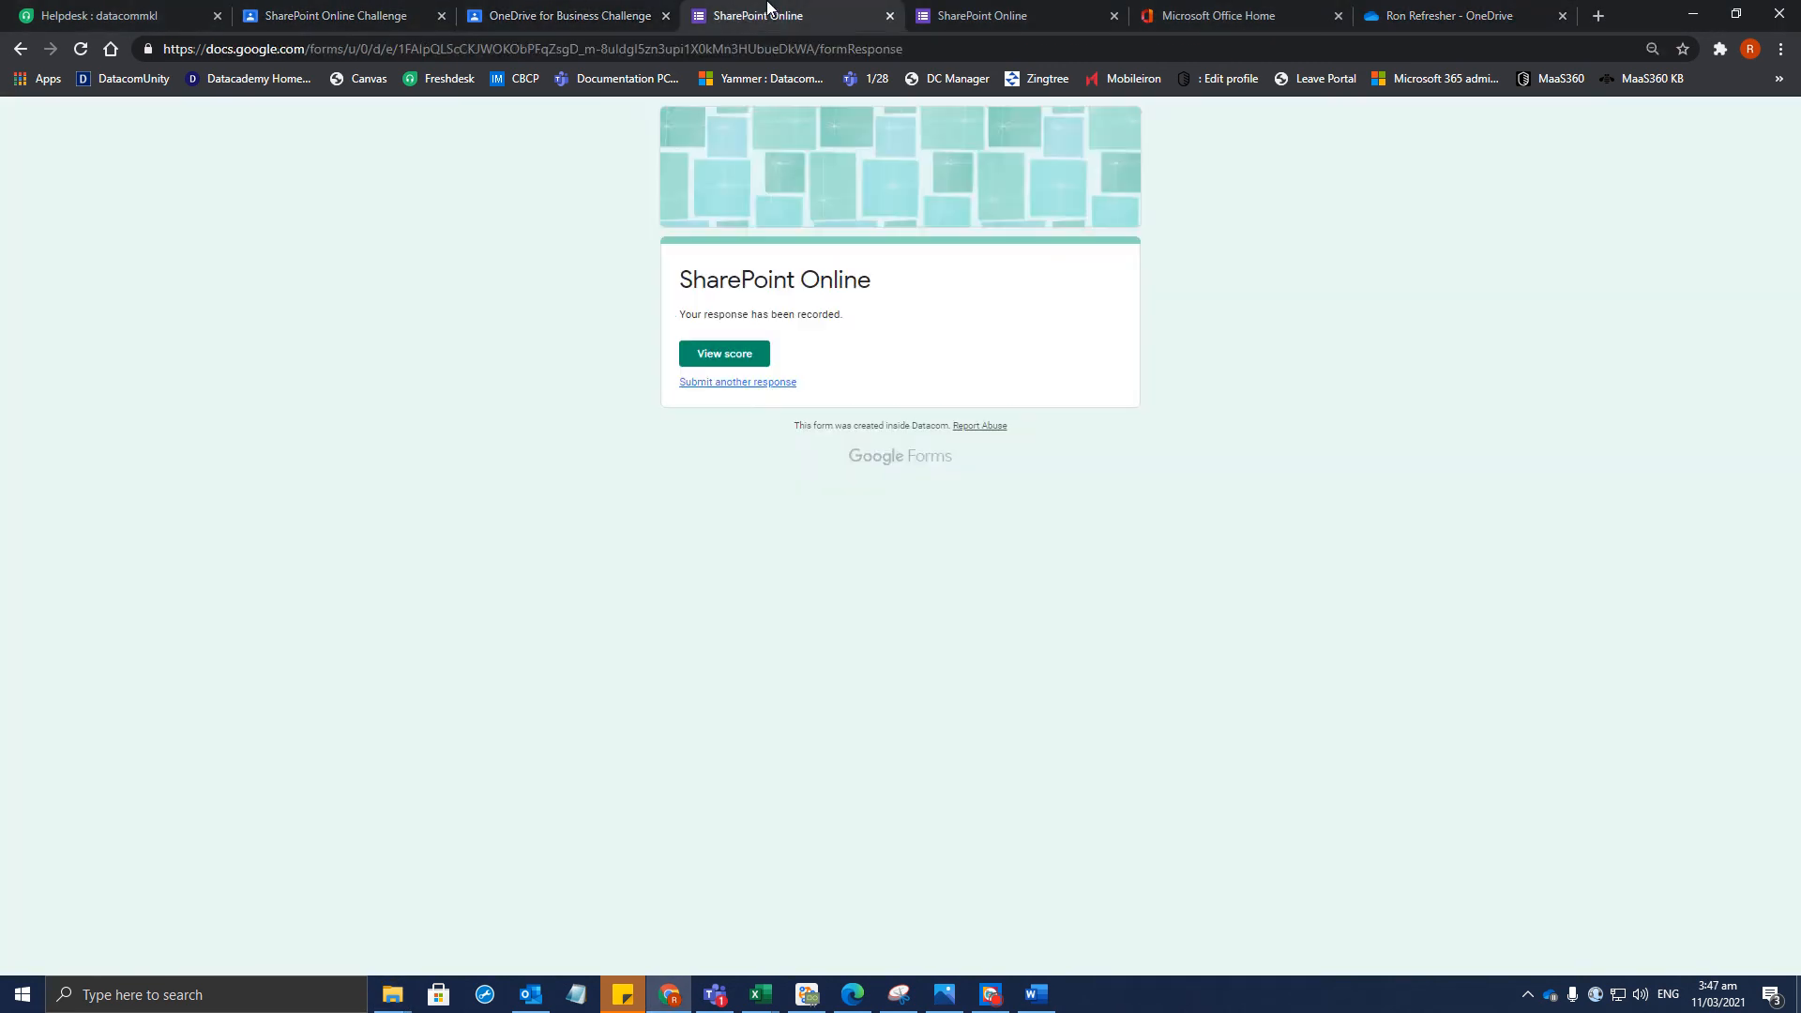
click(600, 12)
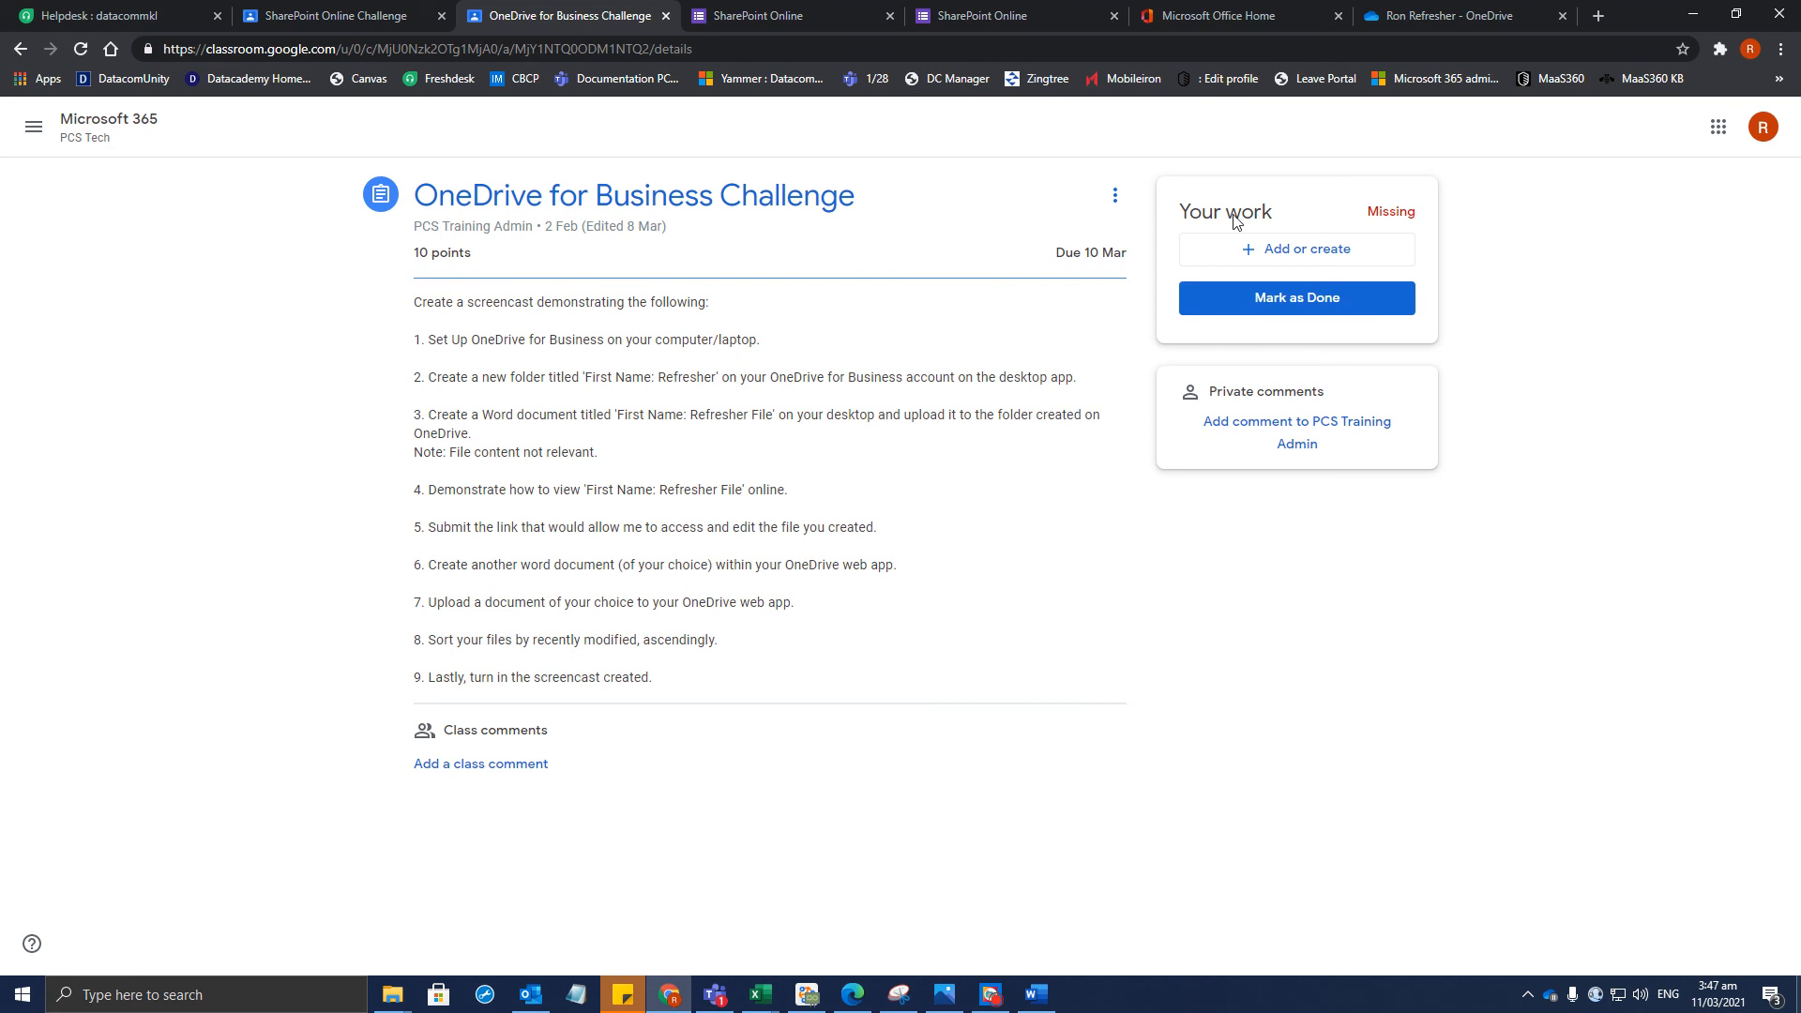
click(1476, 9)
click(1098, 362)
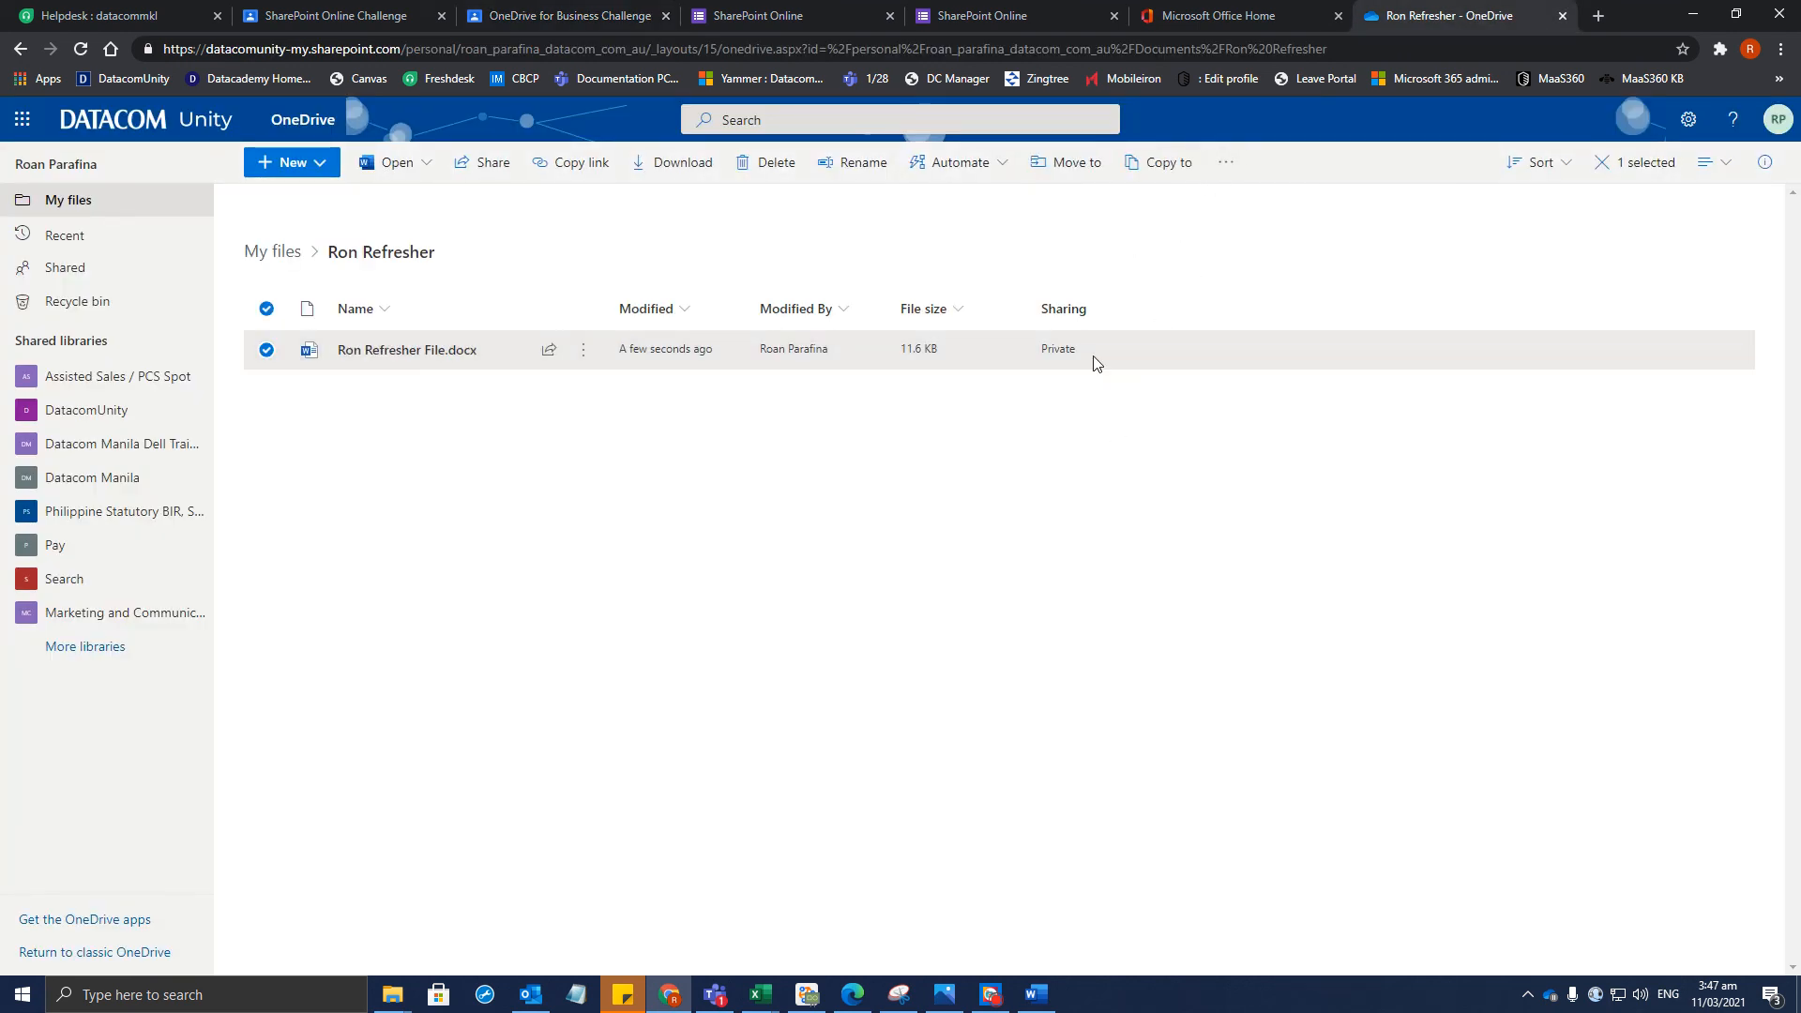
Share the file with a suggested colleague and begin a message starting 'This'
click(480, 167)
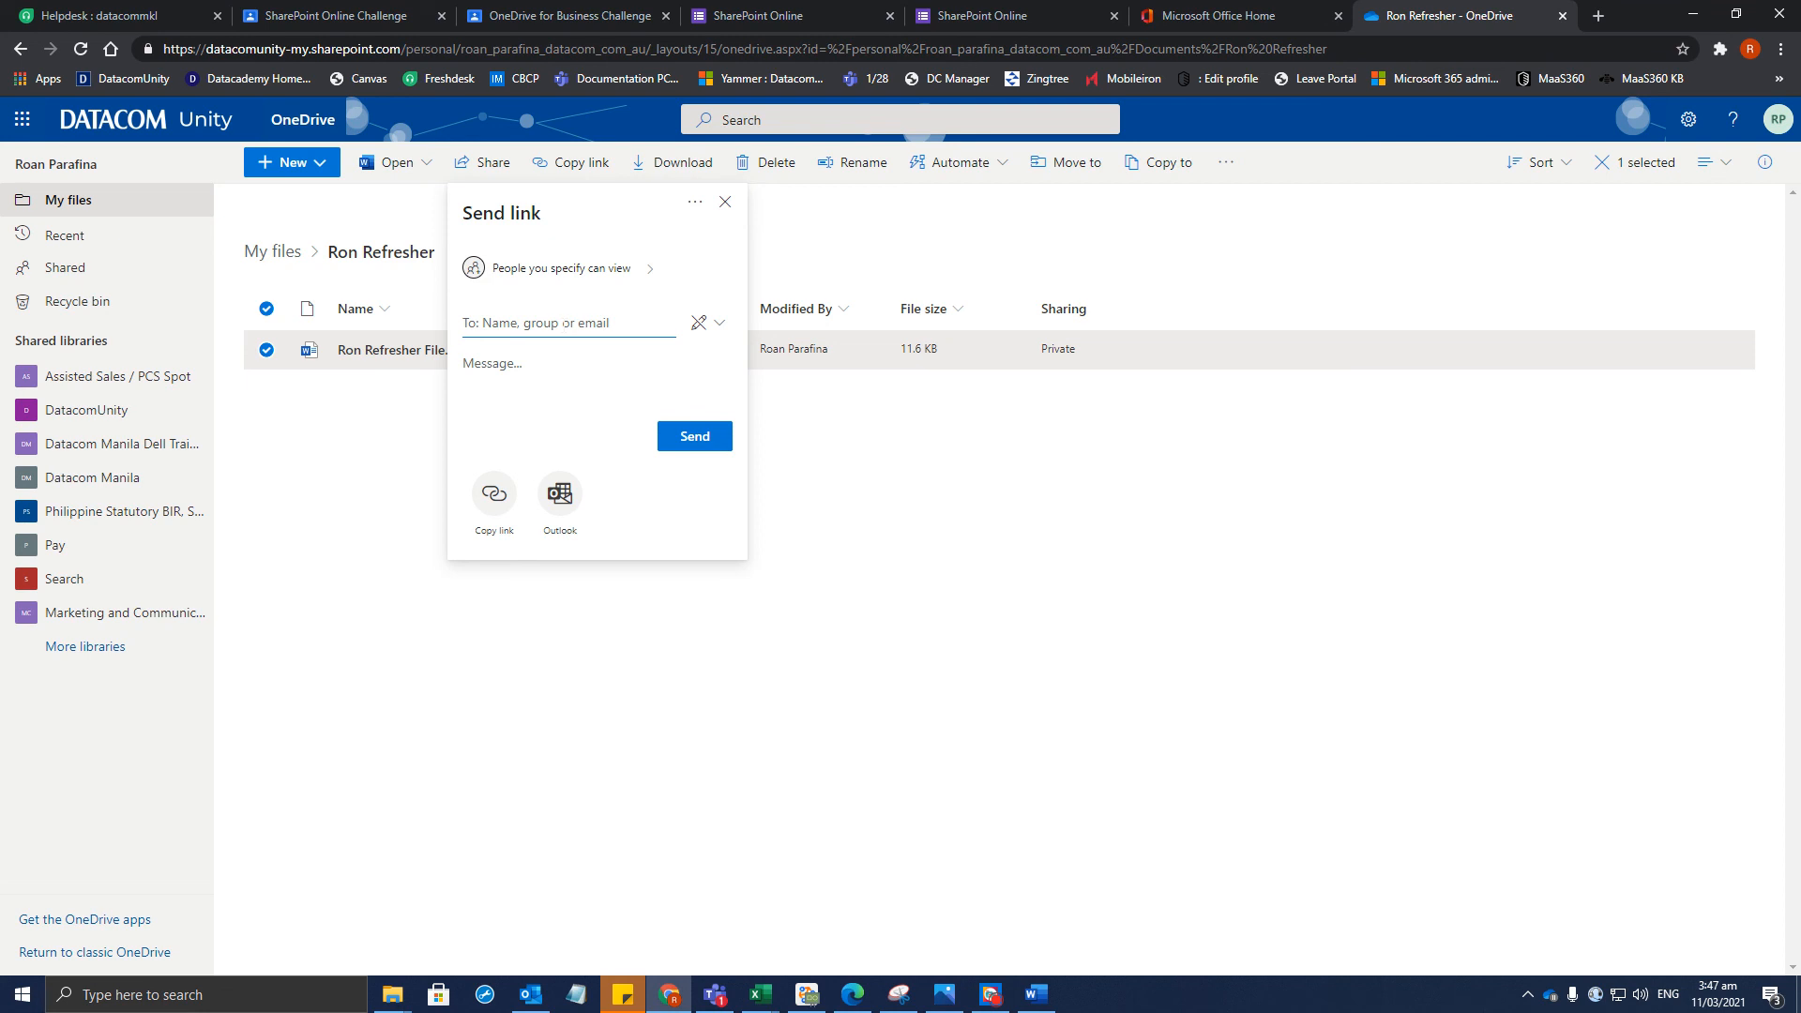
text(geetha)
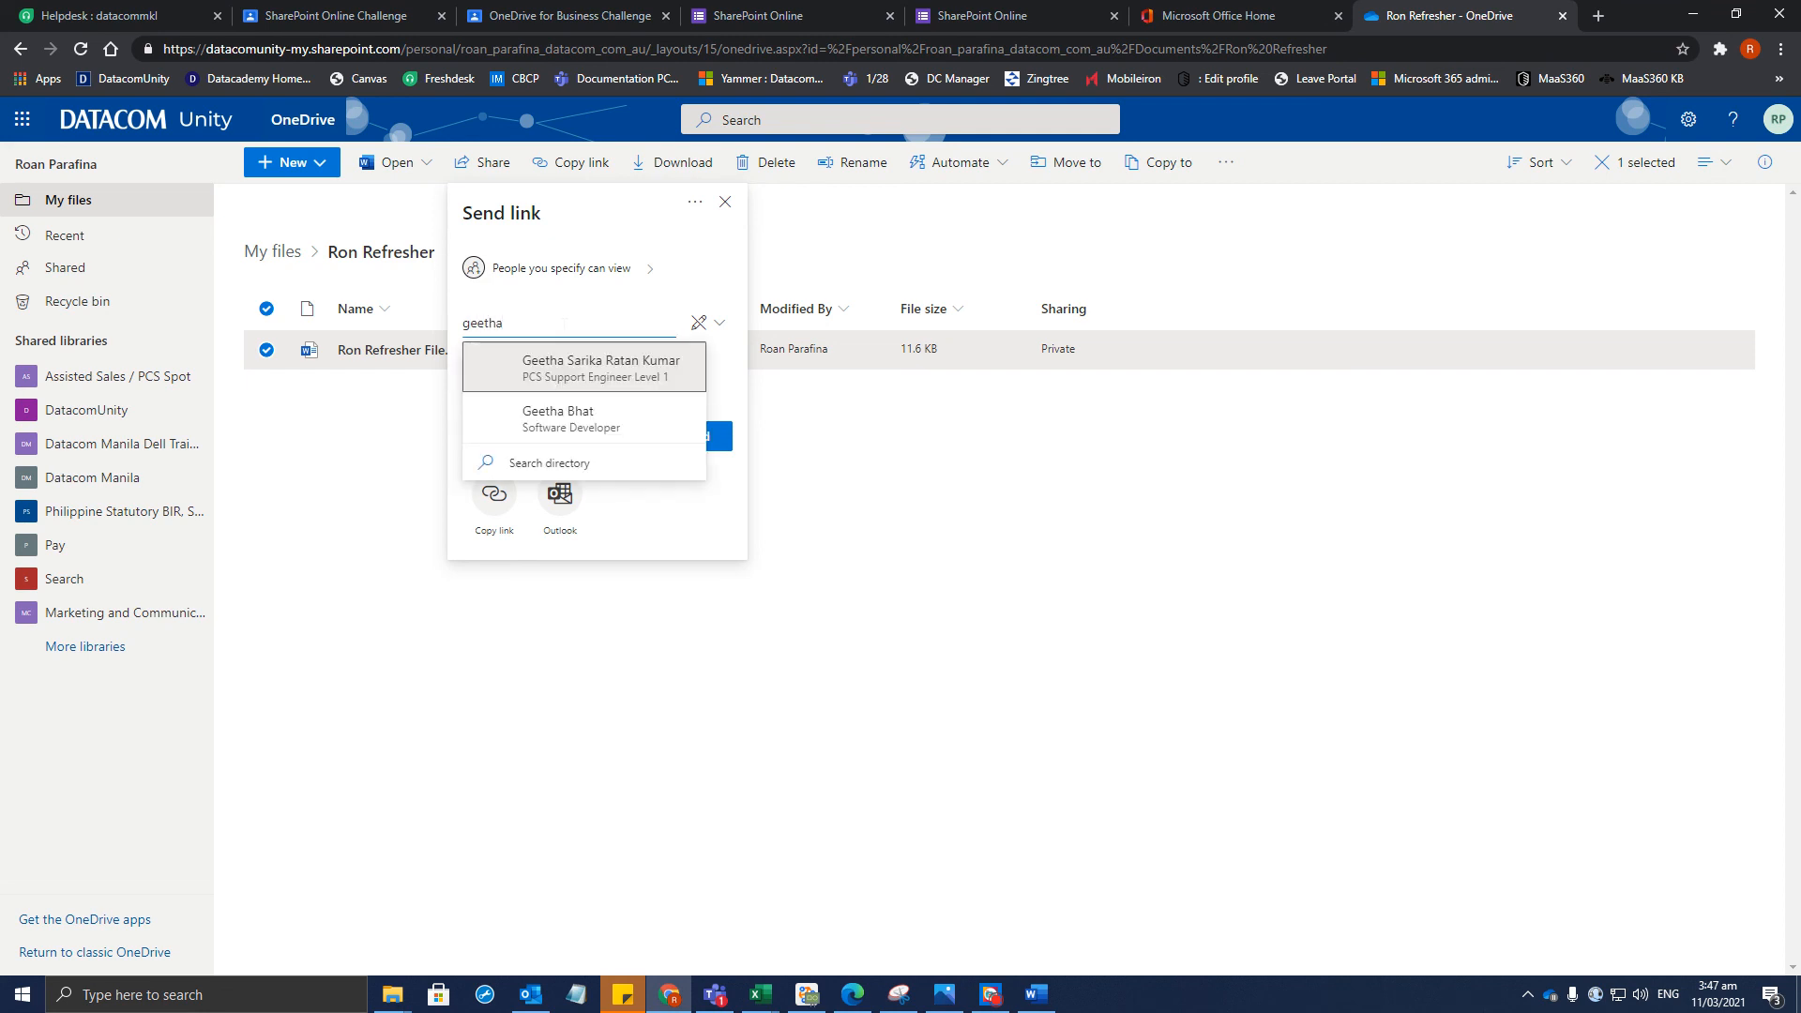
key(Return)
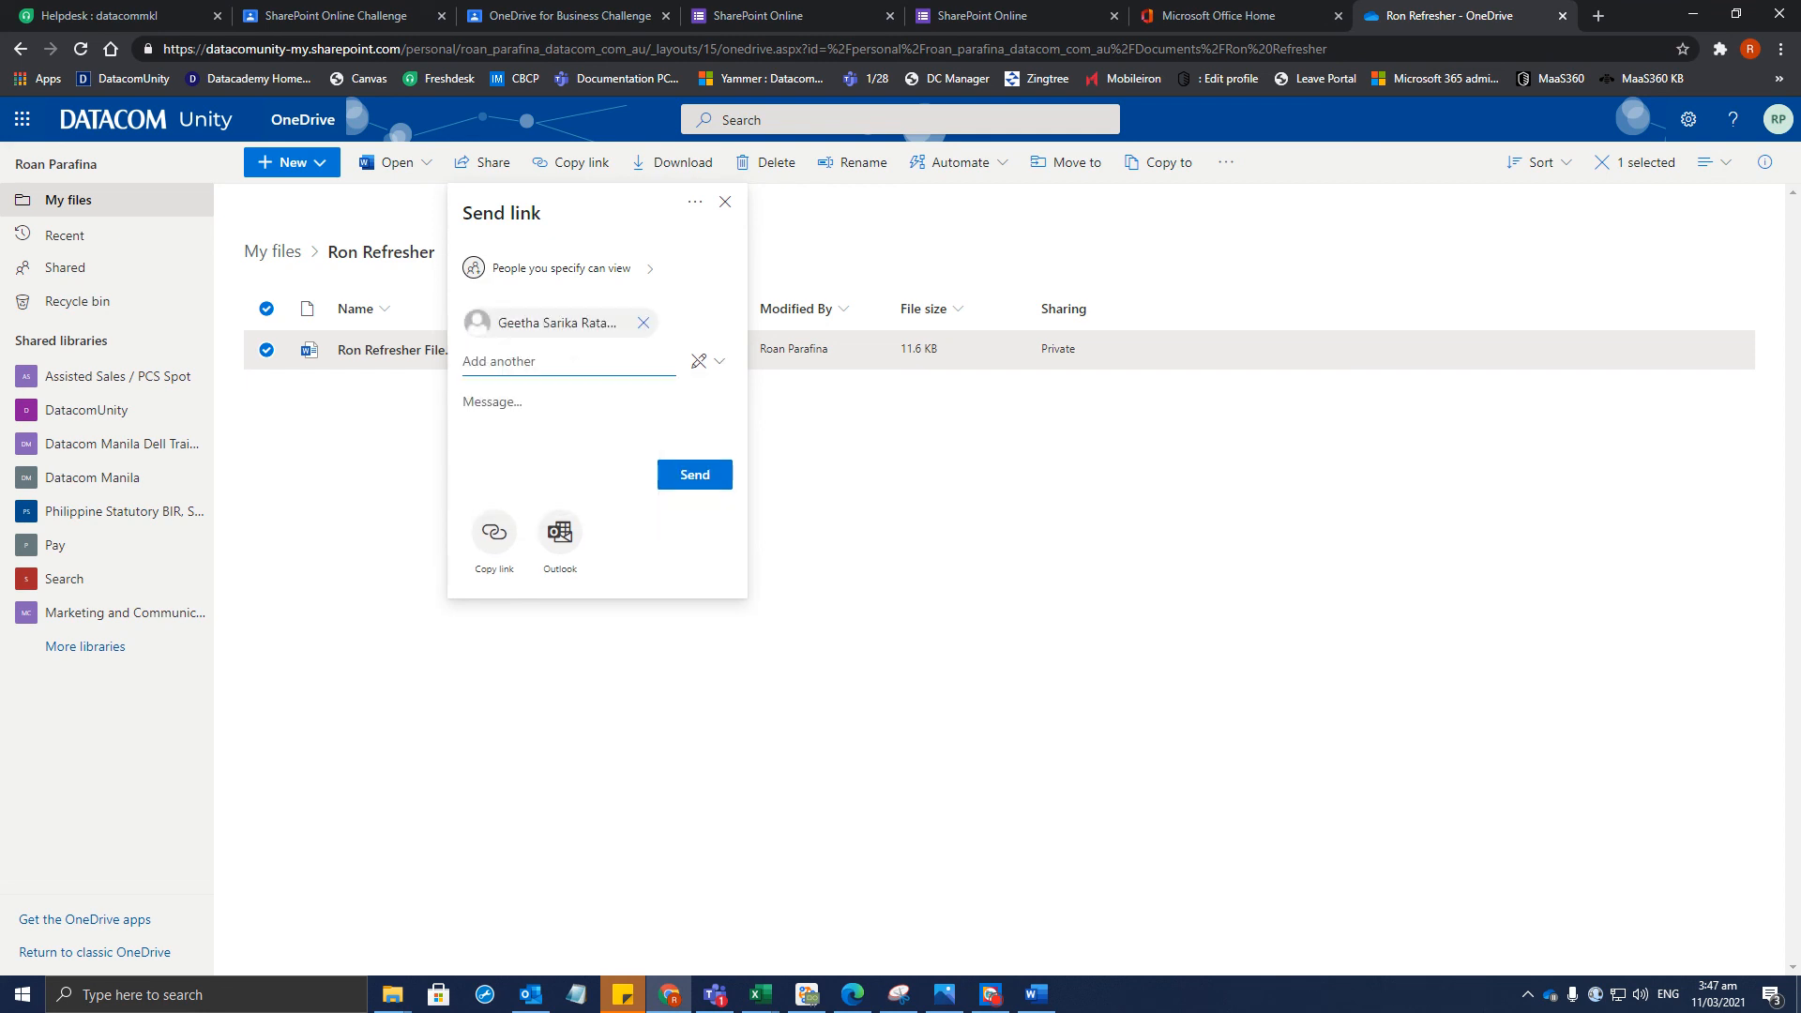
click(503, 404)
text(This)
Create and copy a shareable link to Ron Refresher File.docx, then close the panel
click(494, 532)
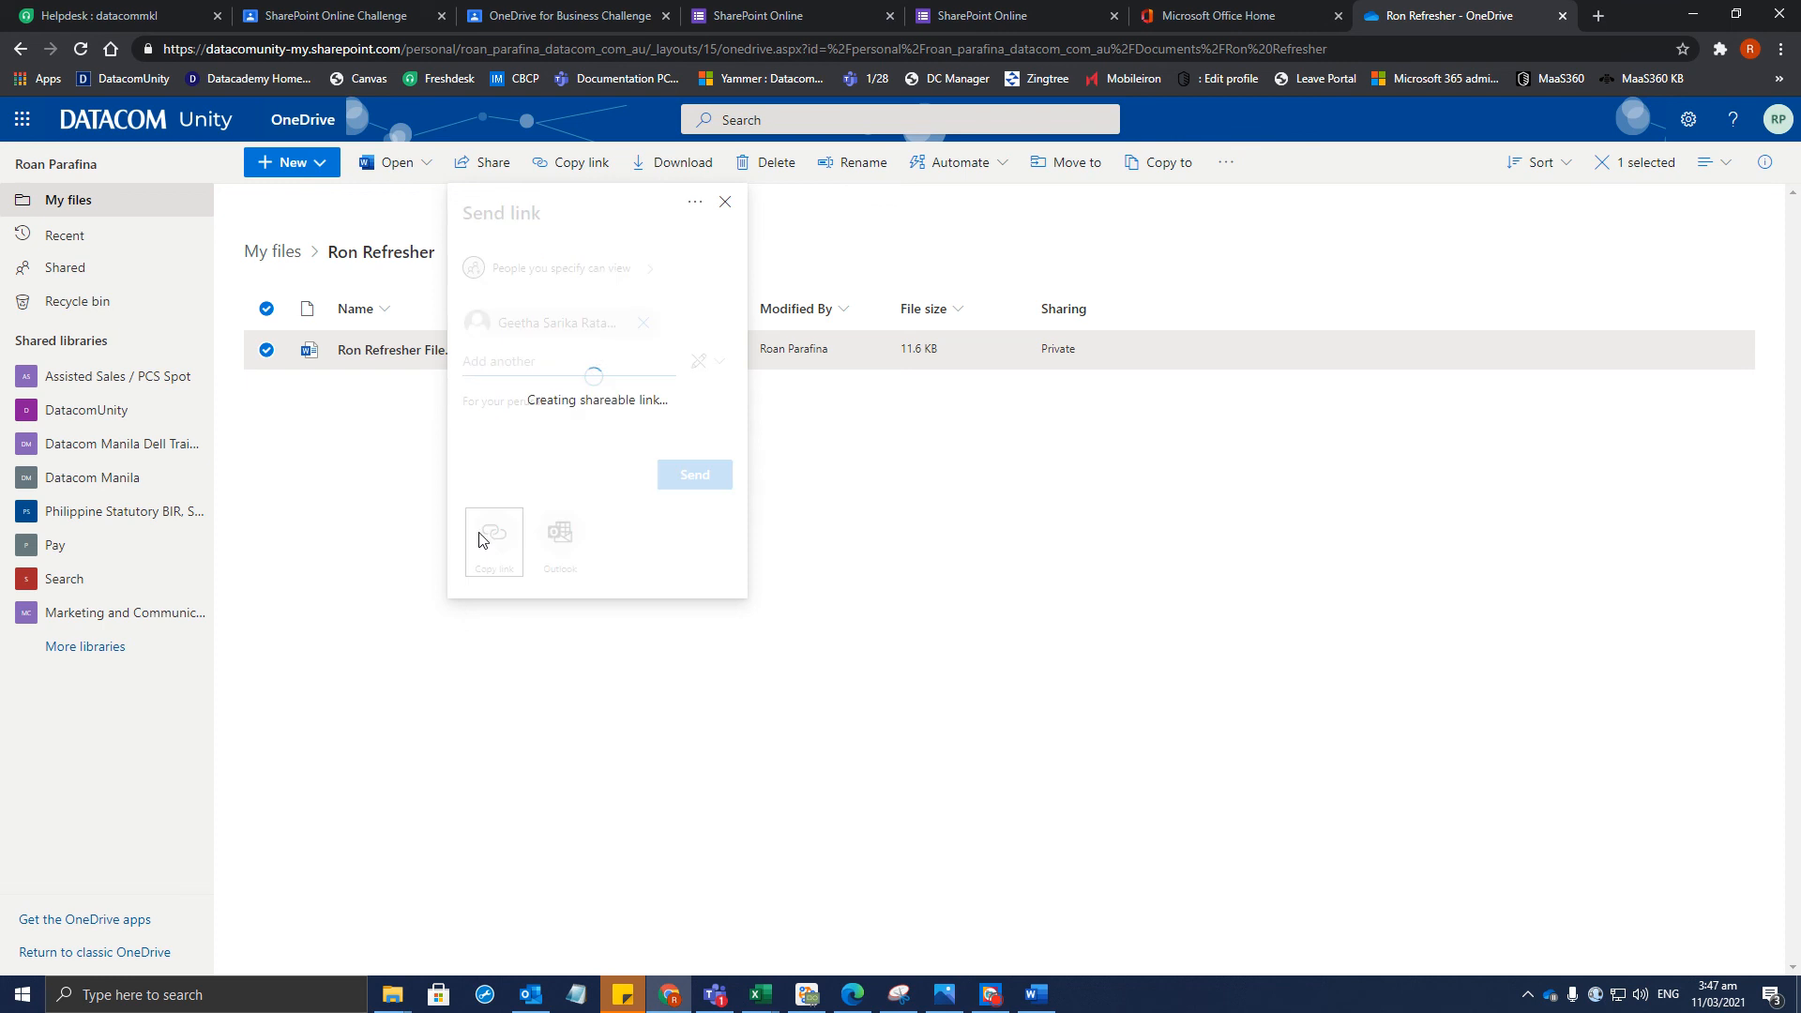
click(700, 315)
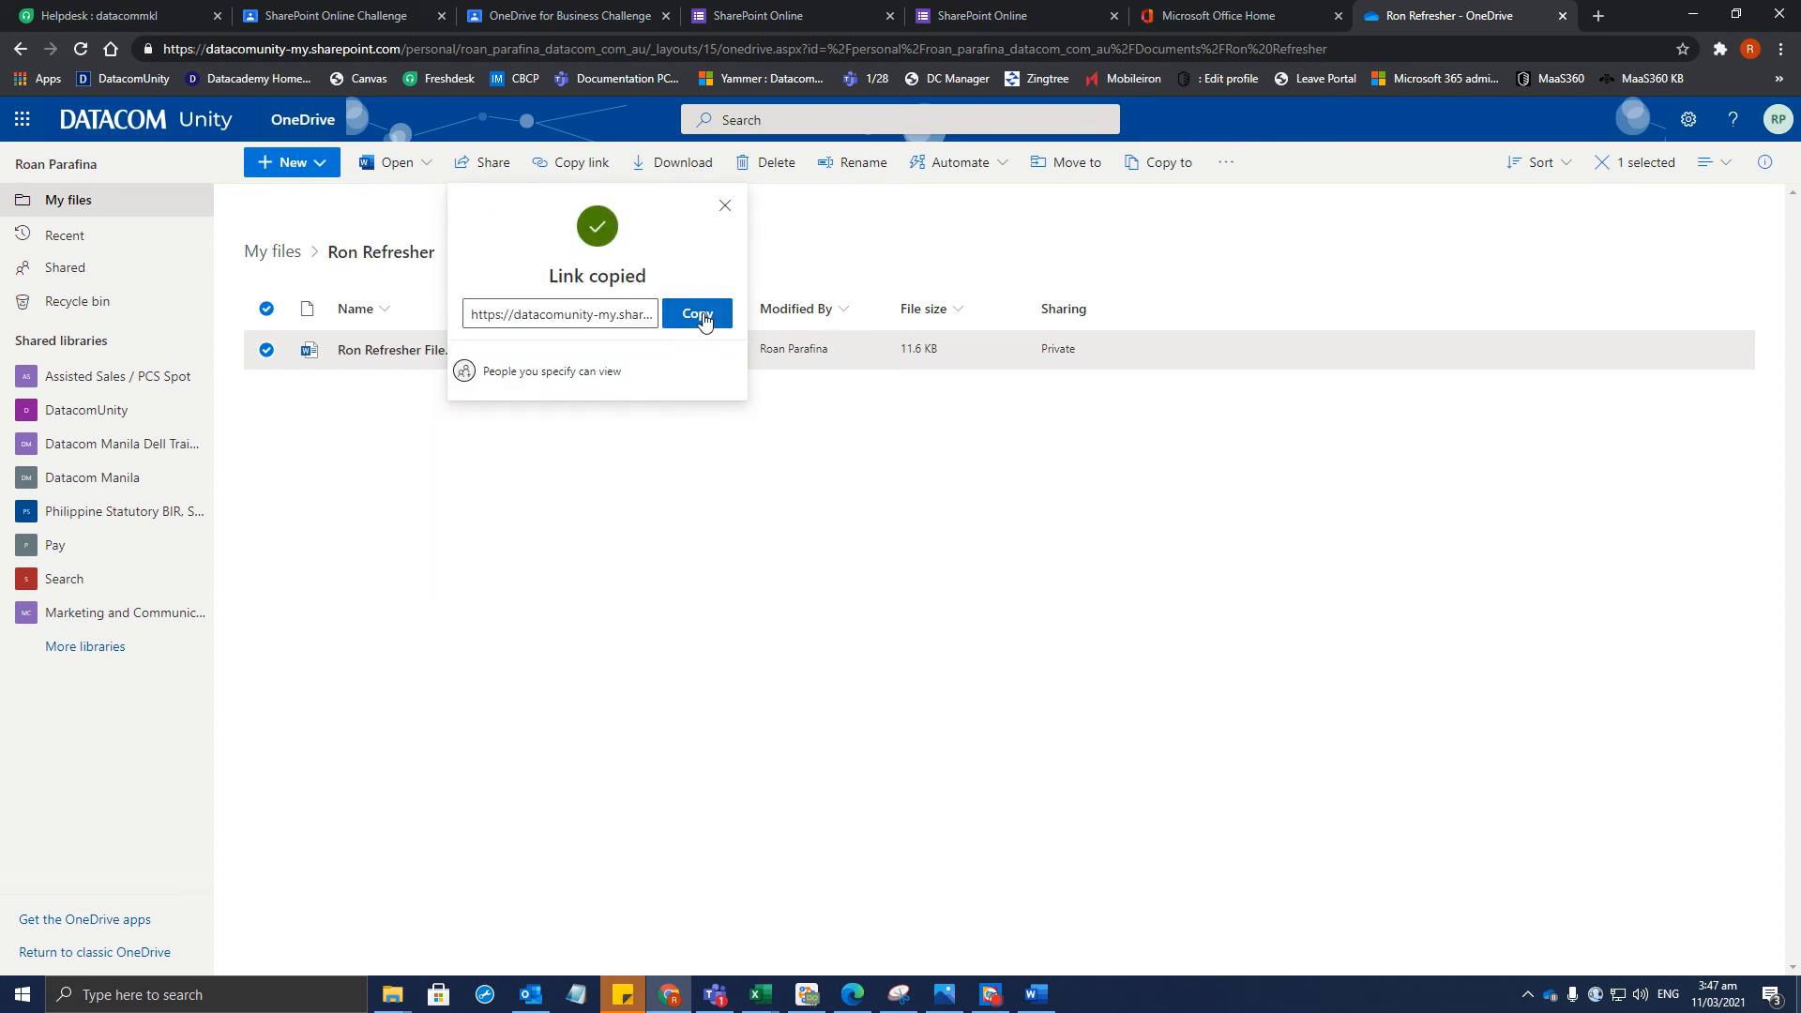
click(709, 324)
click(725, 206)
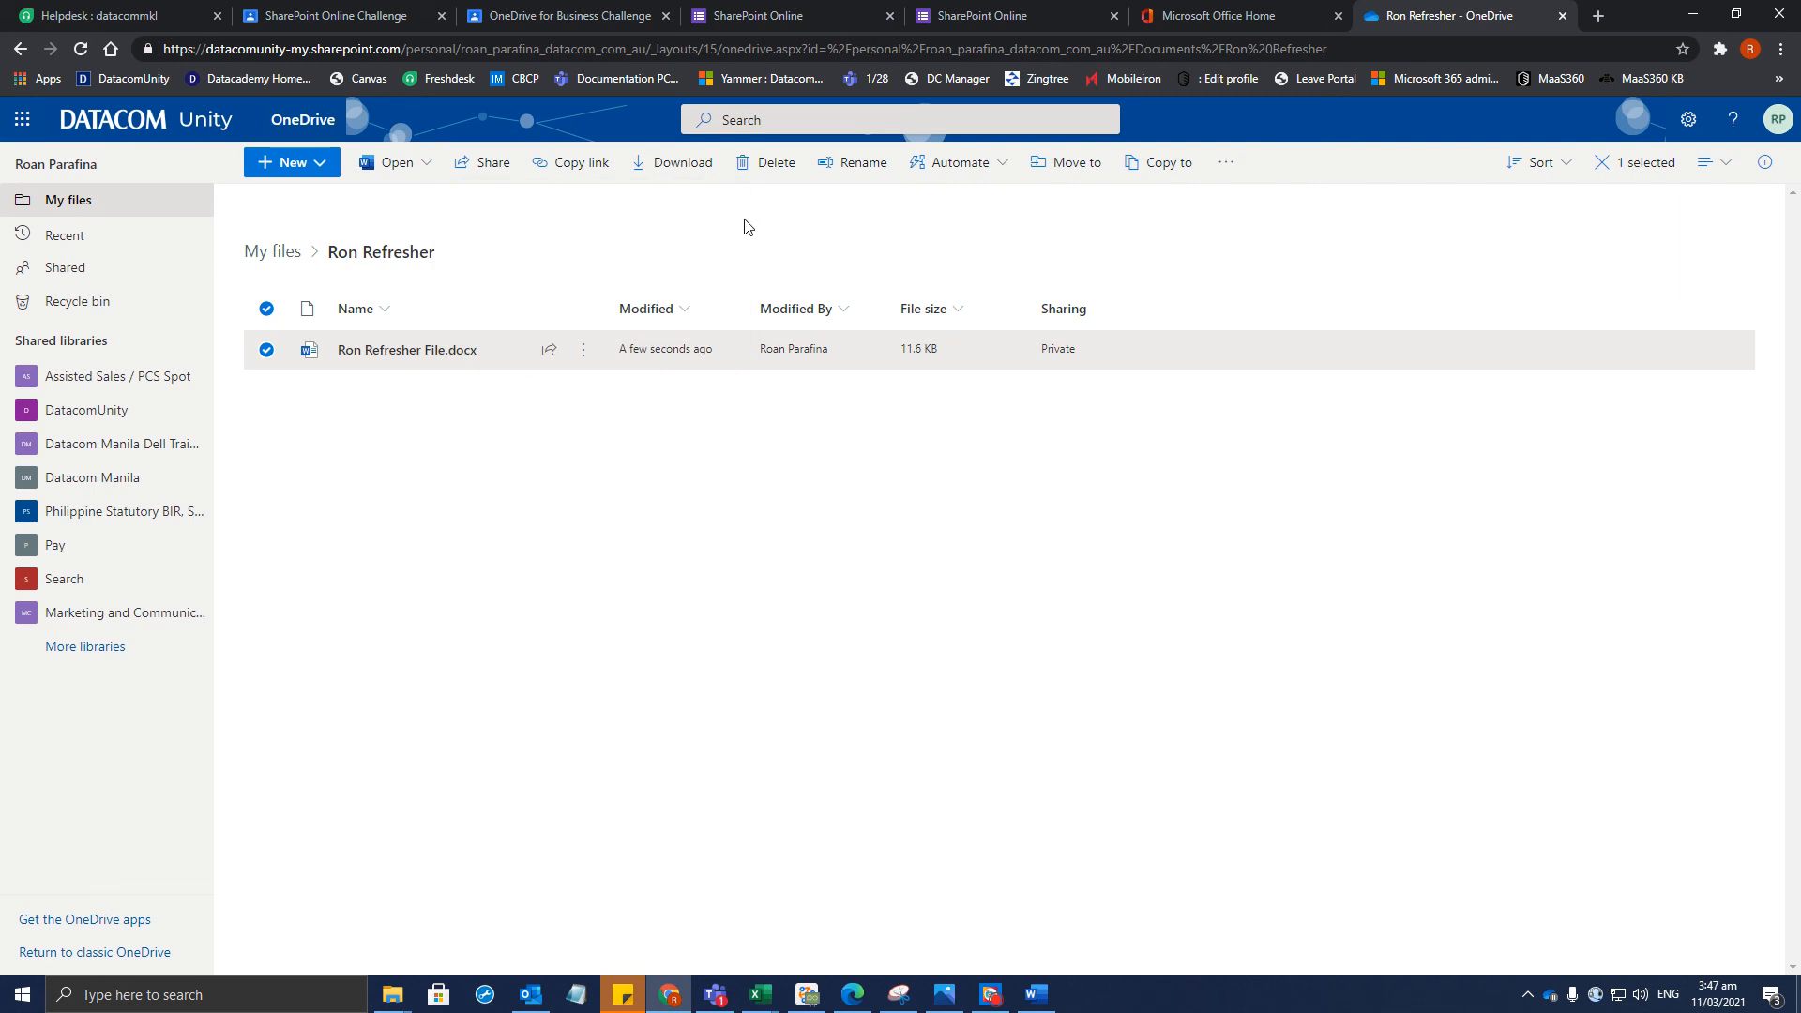
click(768, 10)
Attach the copied file link to the OneDrive for Business Challenge via Add or create > Link
click(392, 11)
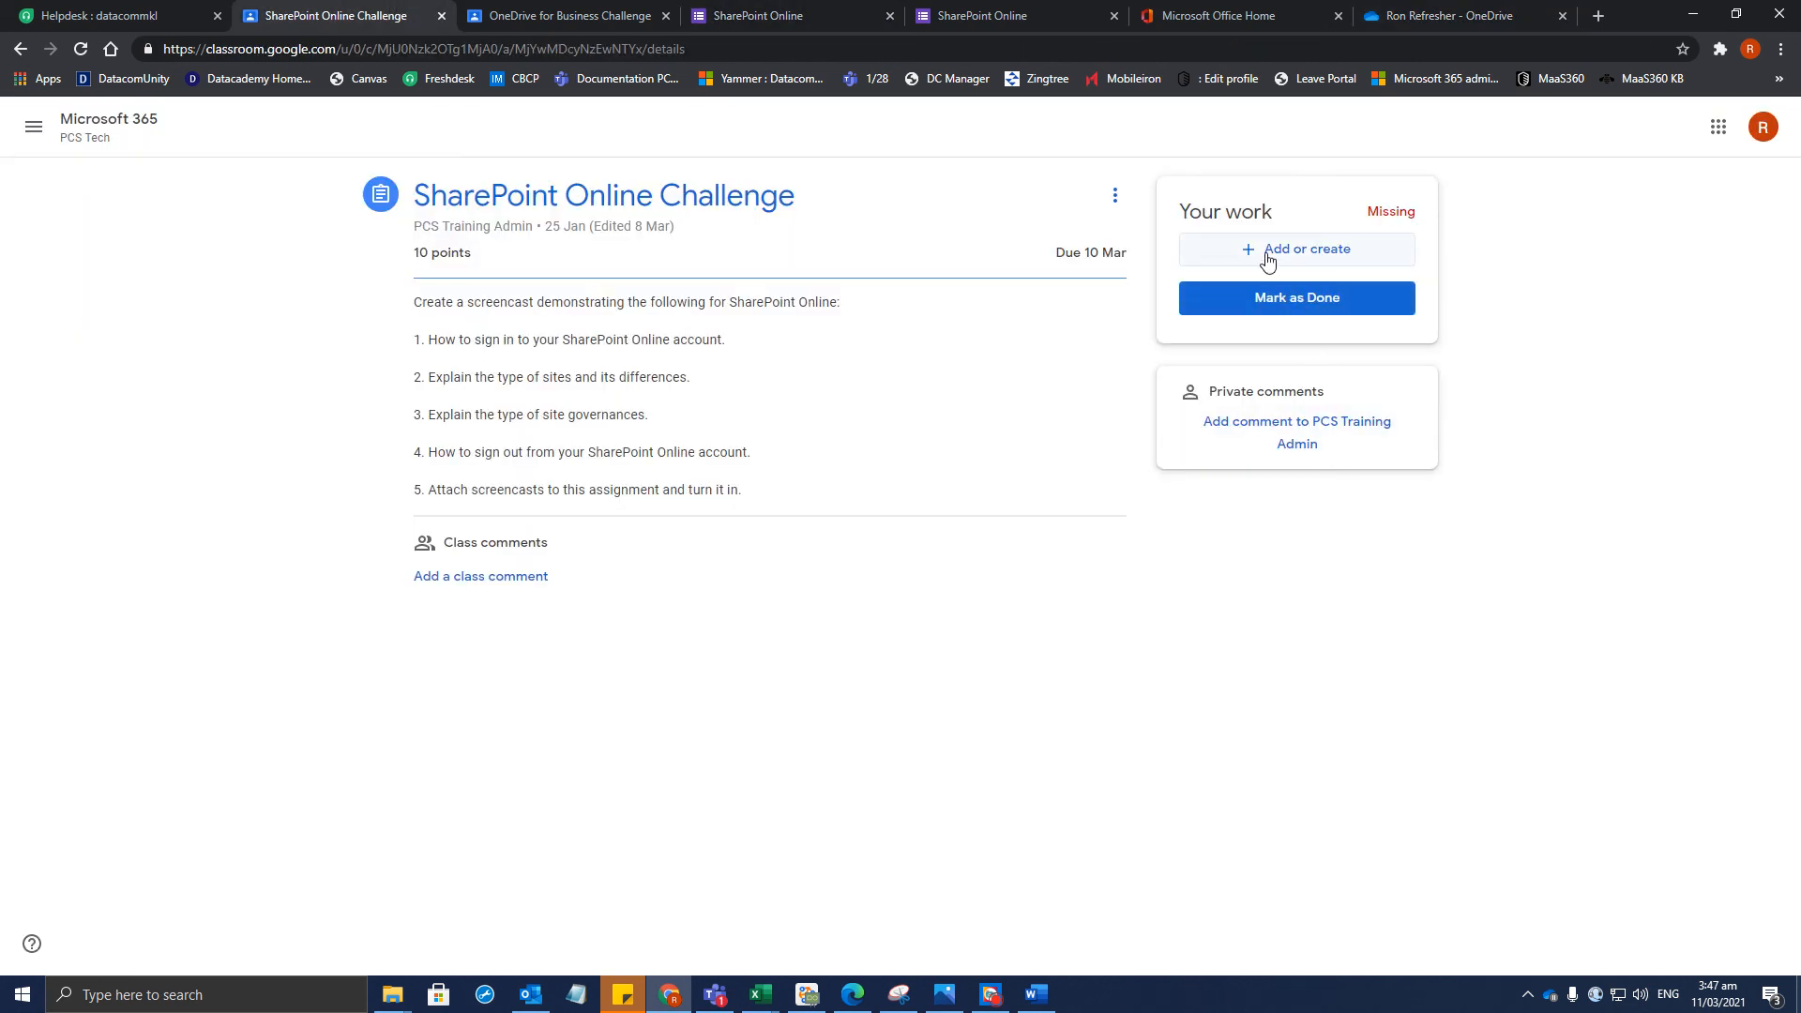
click(544, 16)
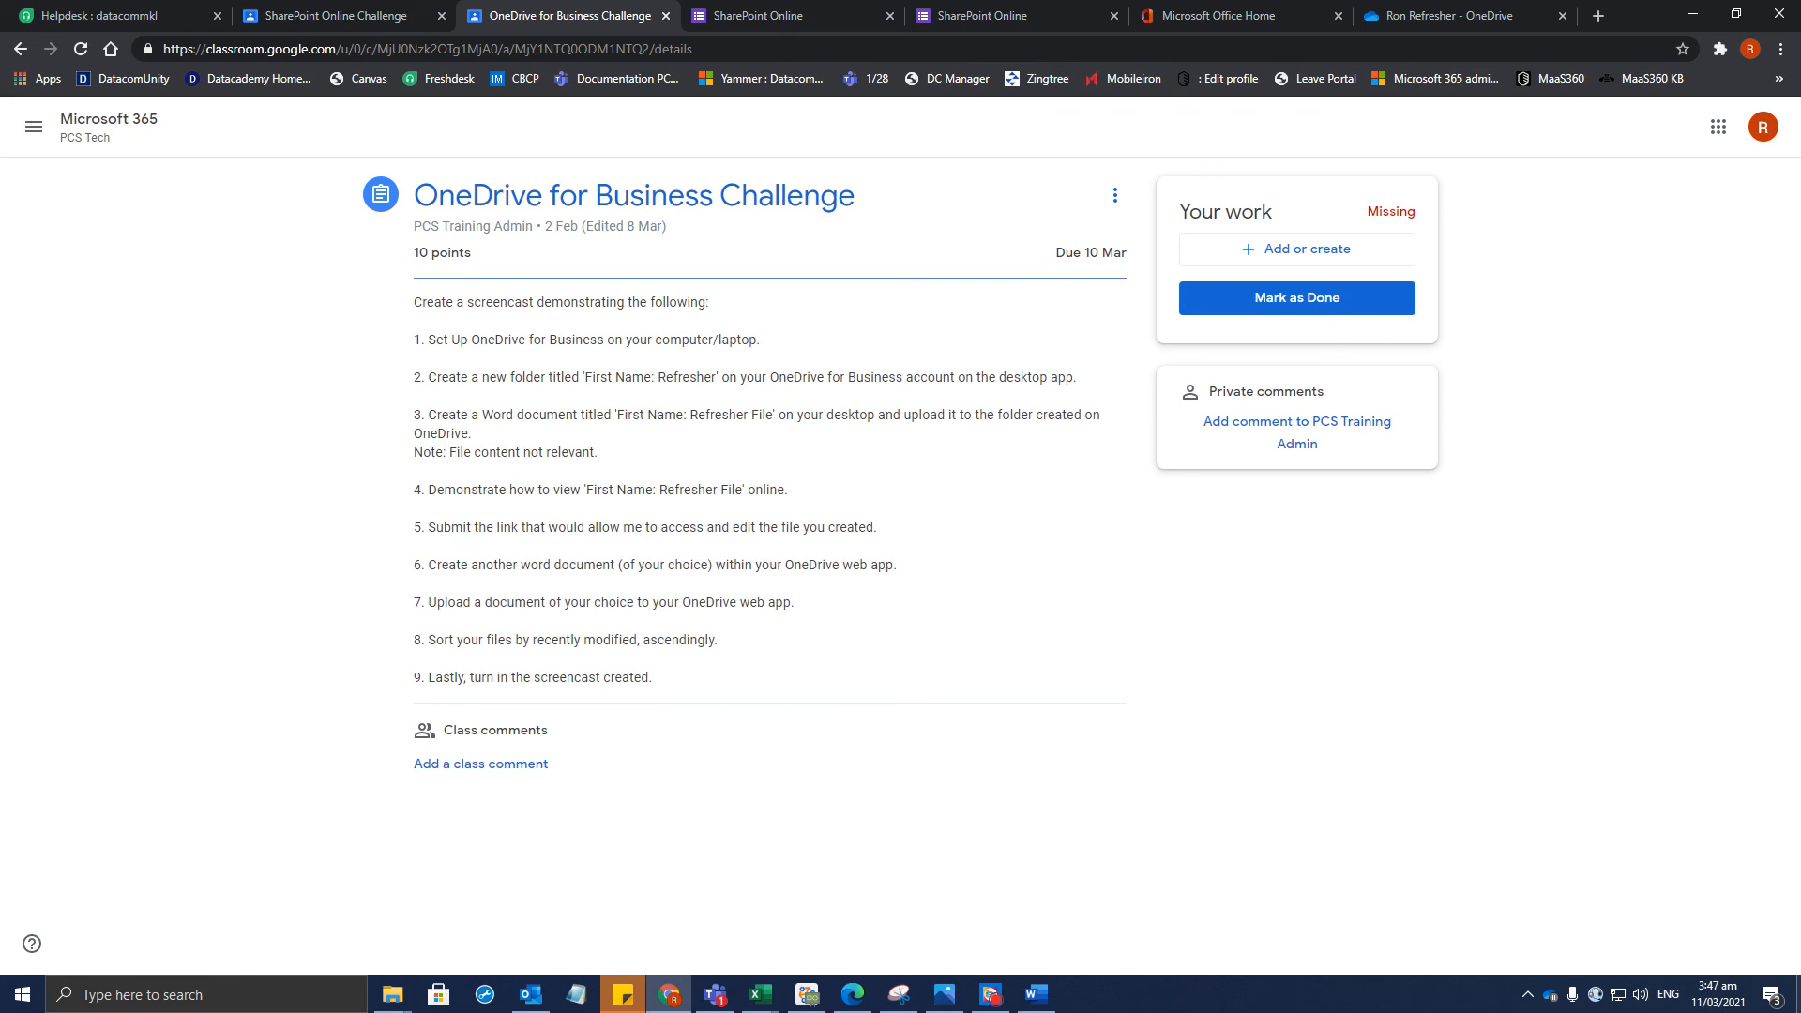
click(1296, 251)
click(1247, 318)
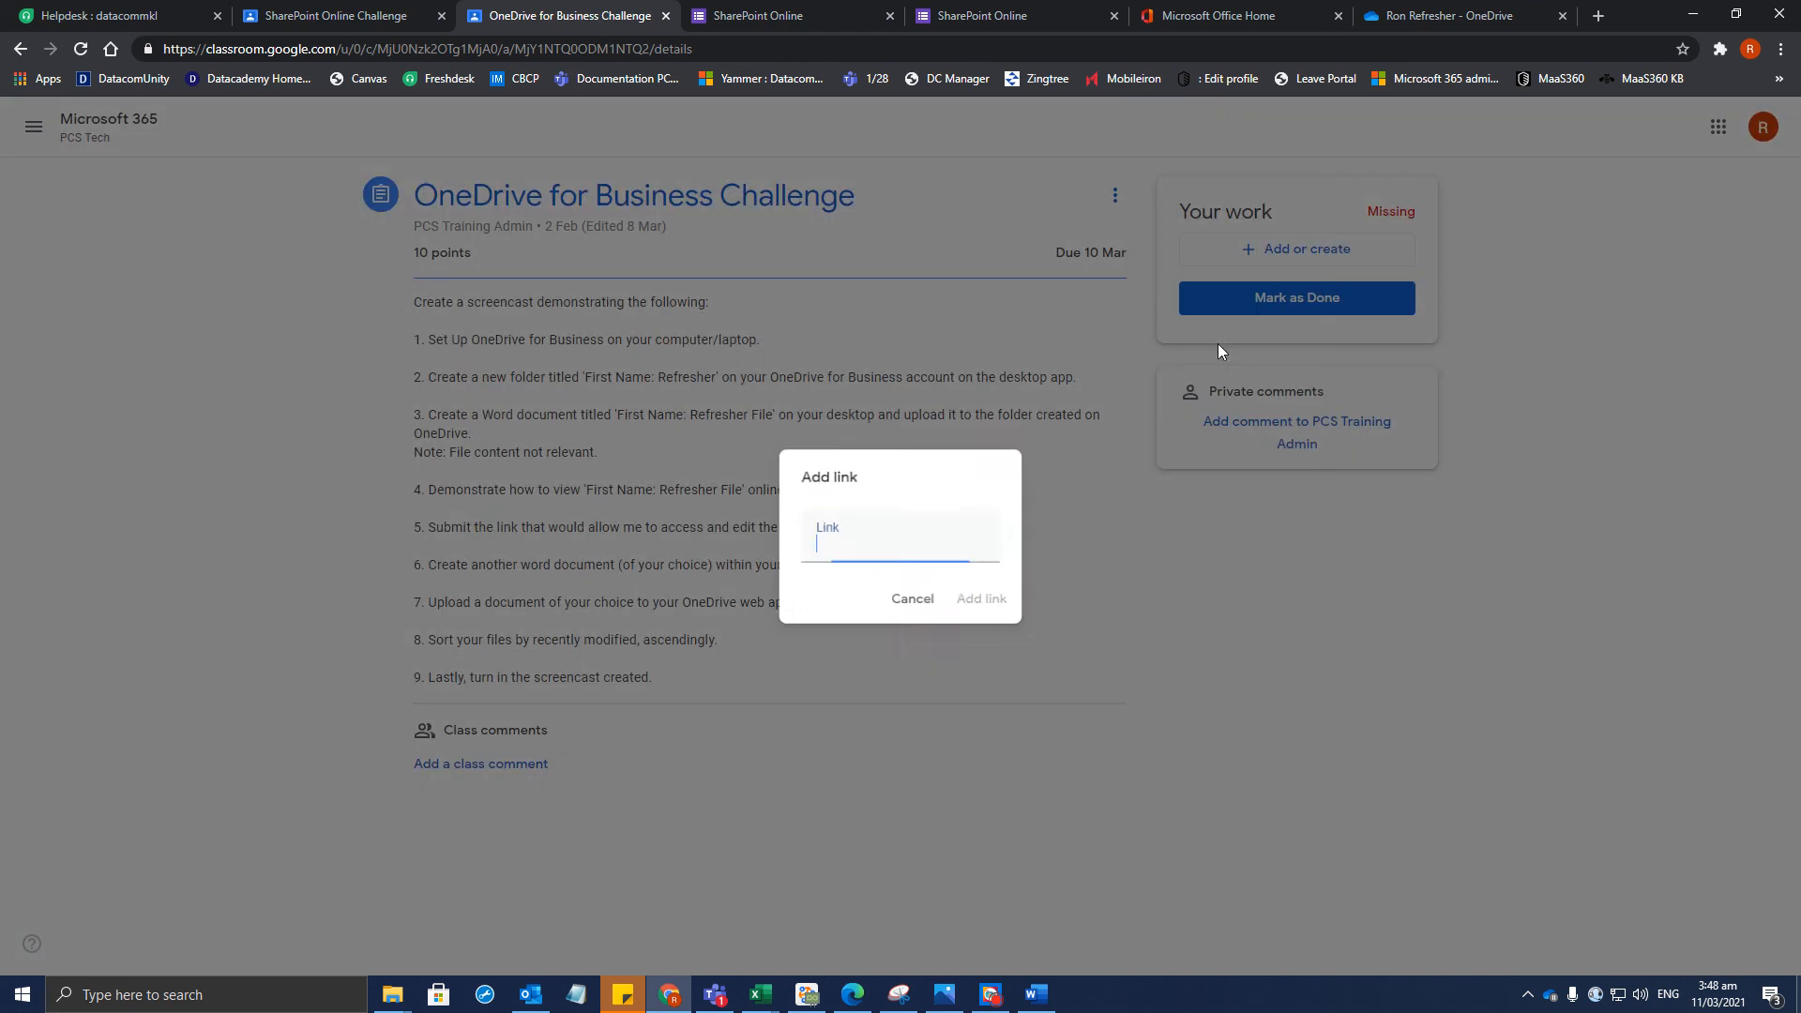
key(ctrl+v)
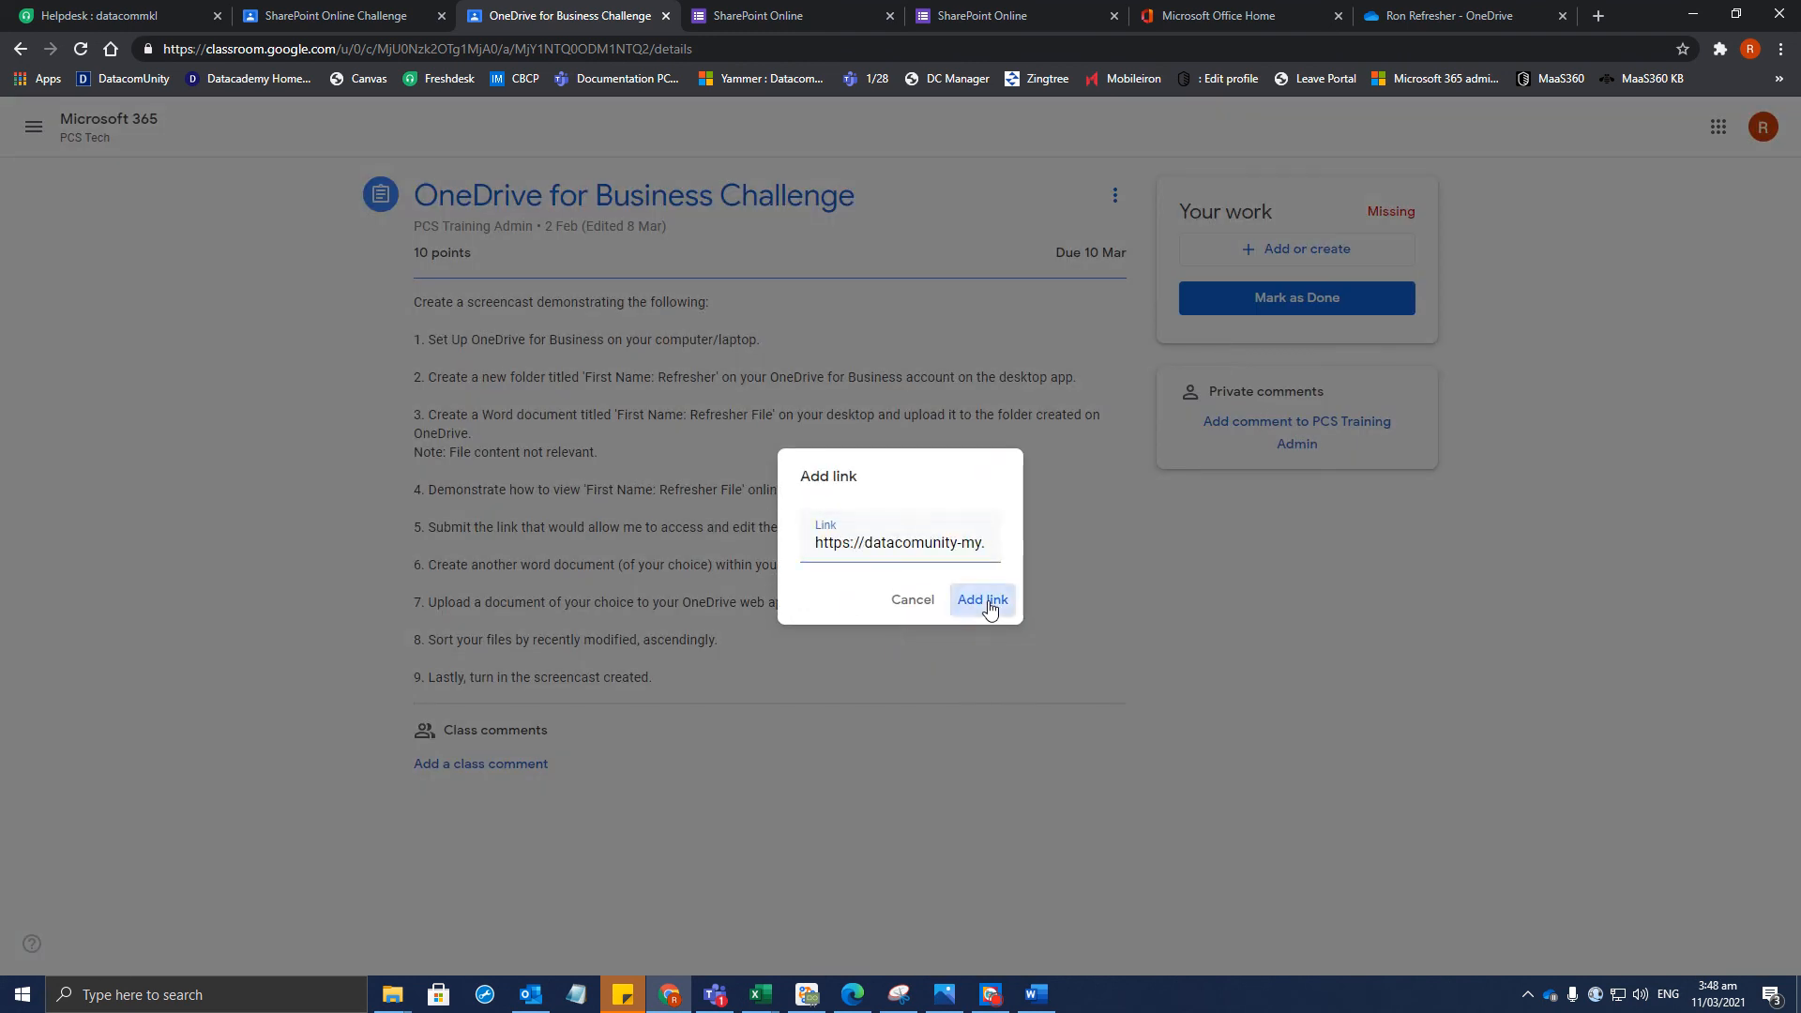
click(988, 609)
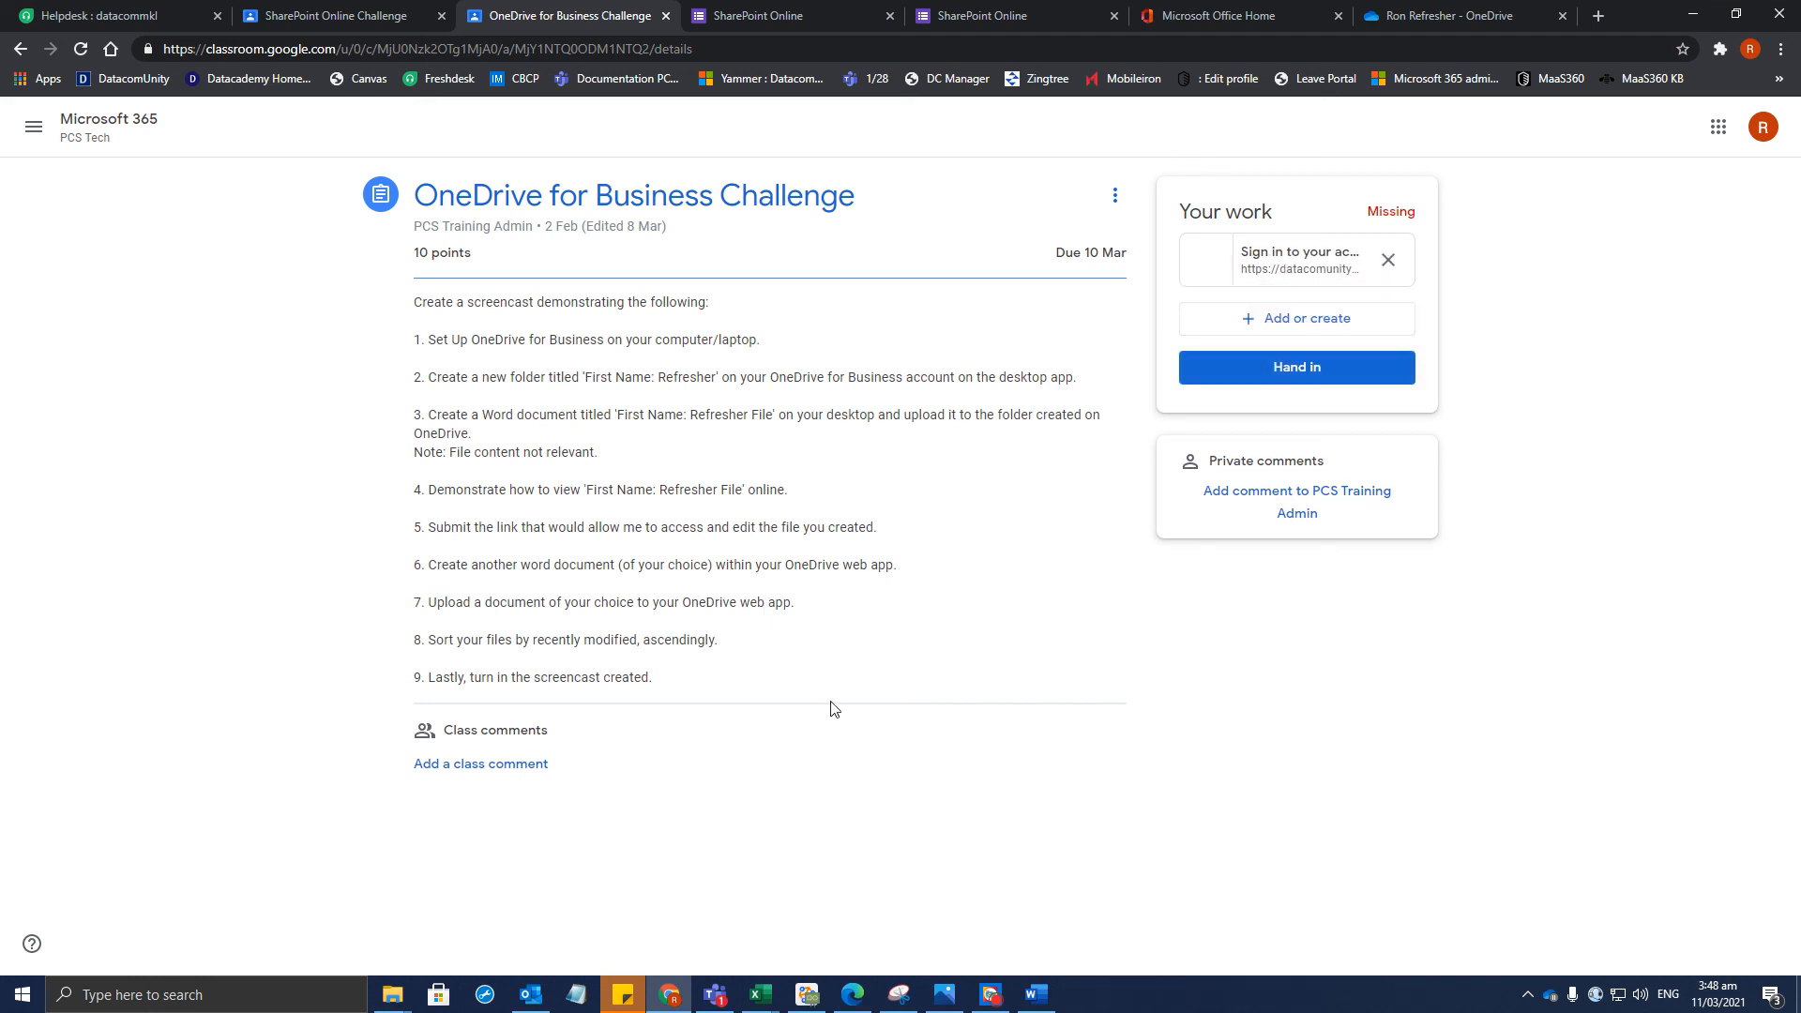
click(1393, 14)
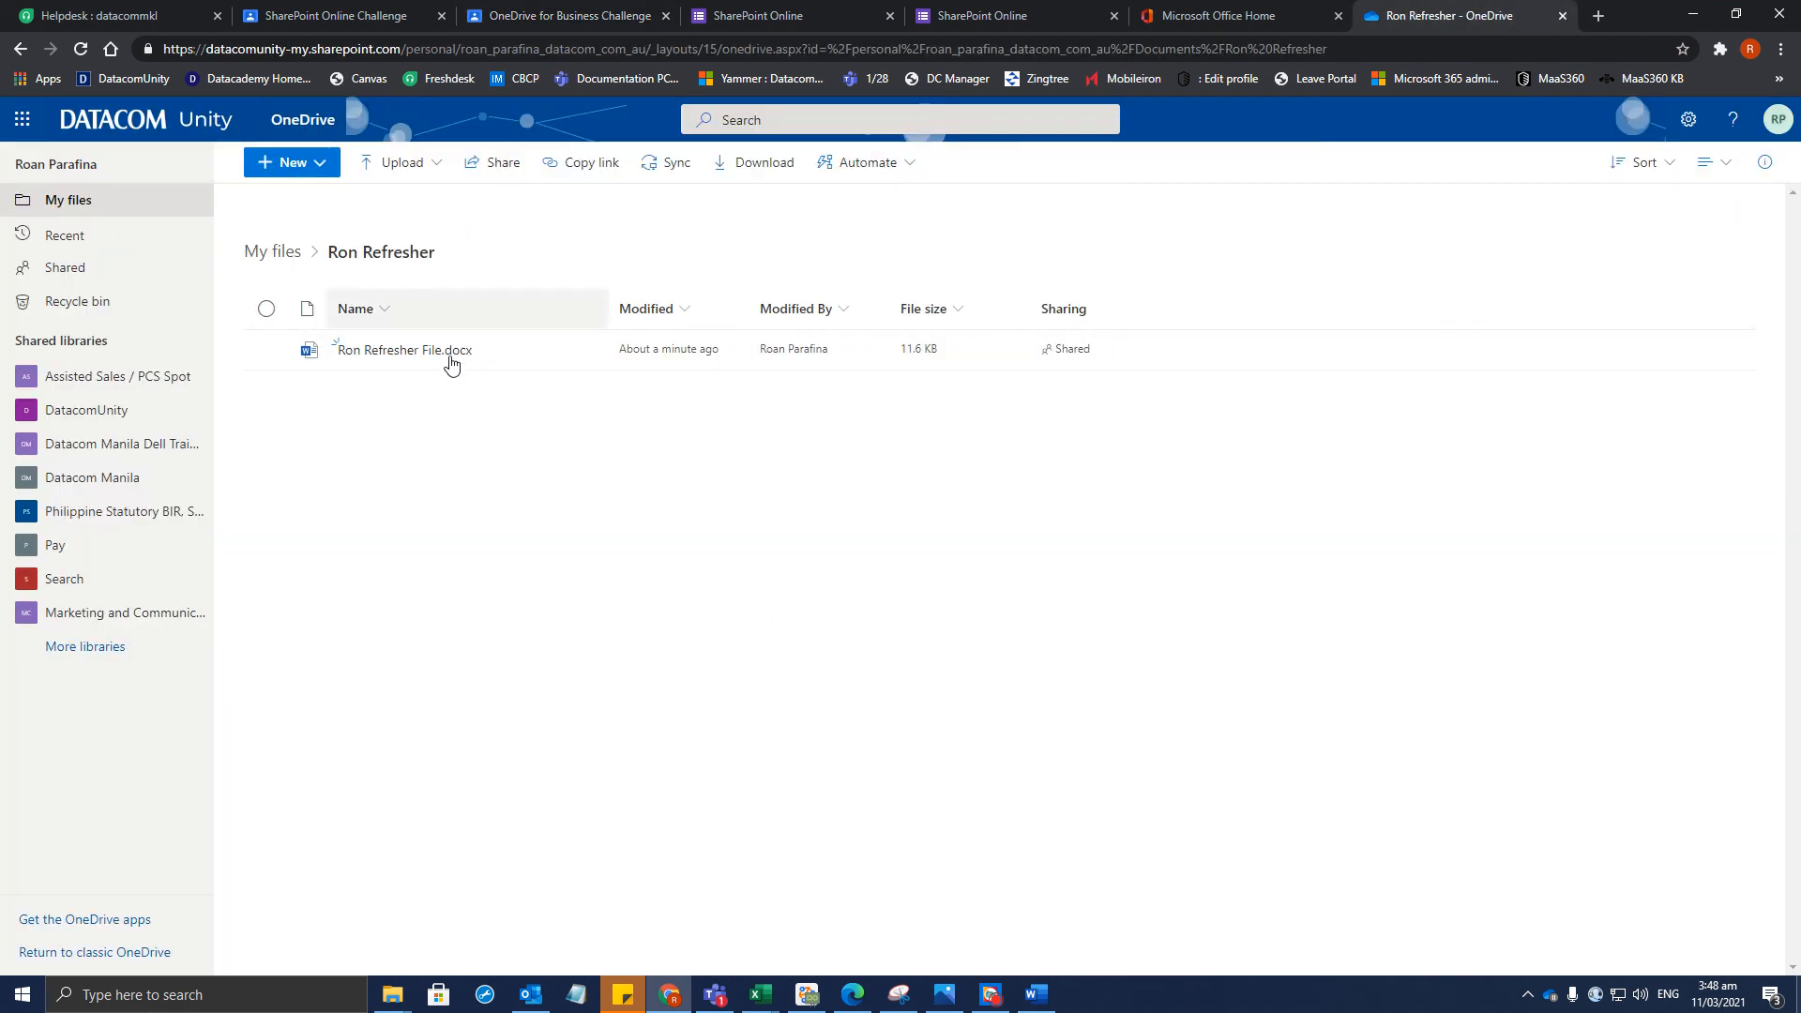
Create a new Word document from the New menu in Ron Refresher
click(310, 165)
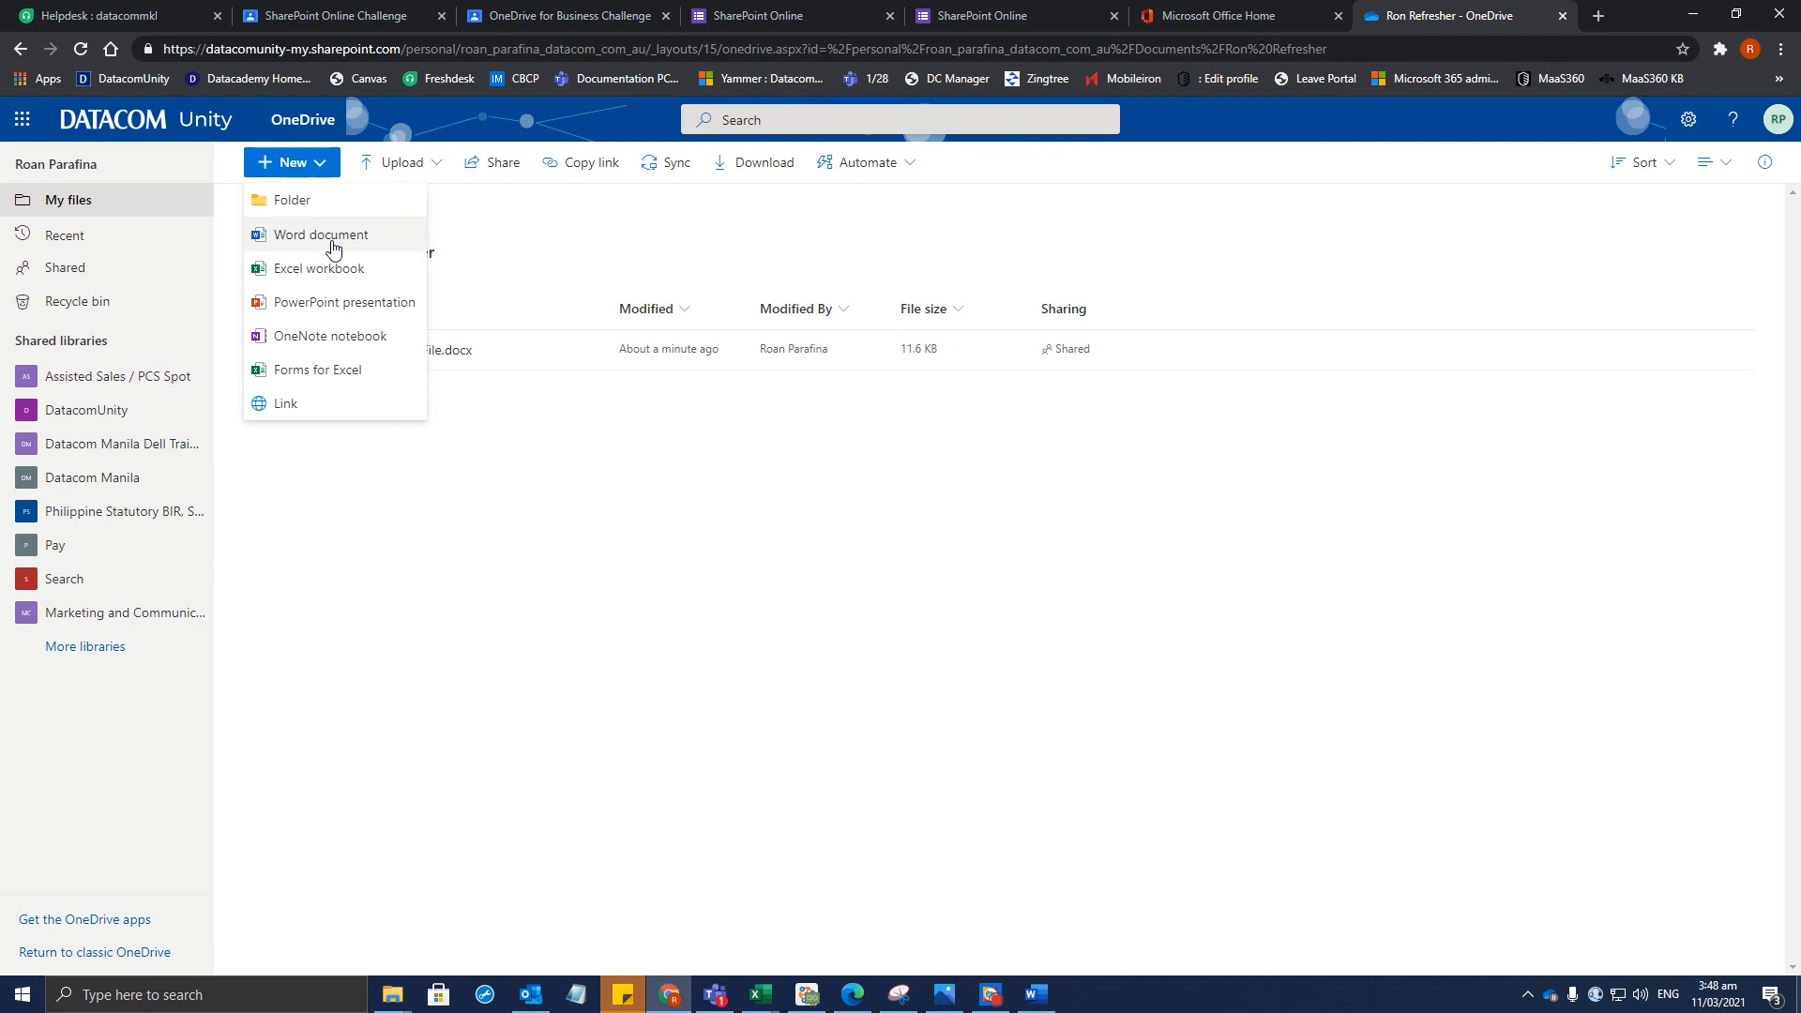
click(319, 166)
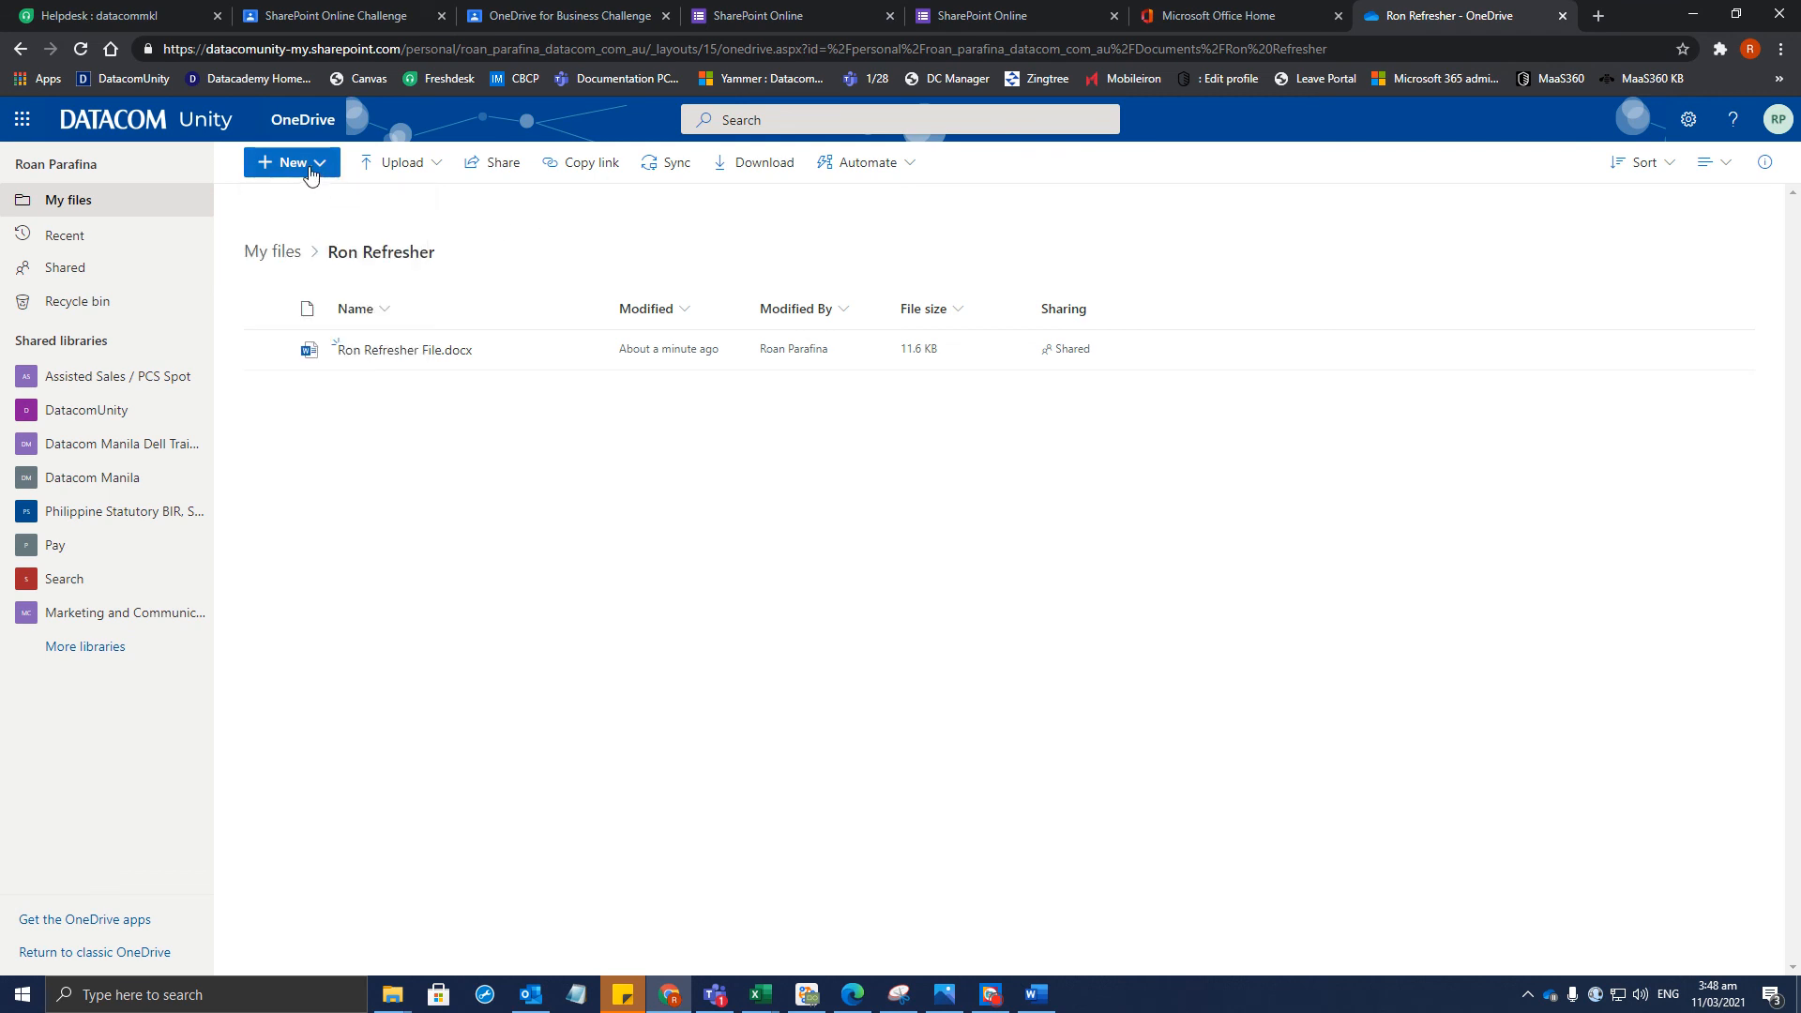
click(313, 169)
click(310, 235)
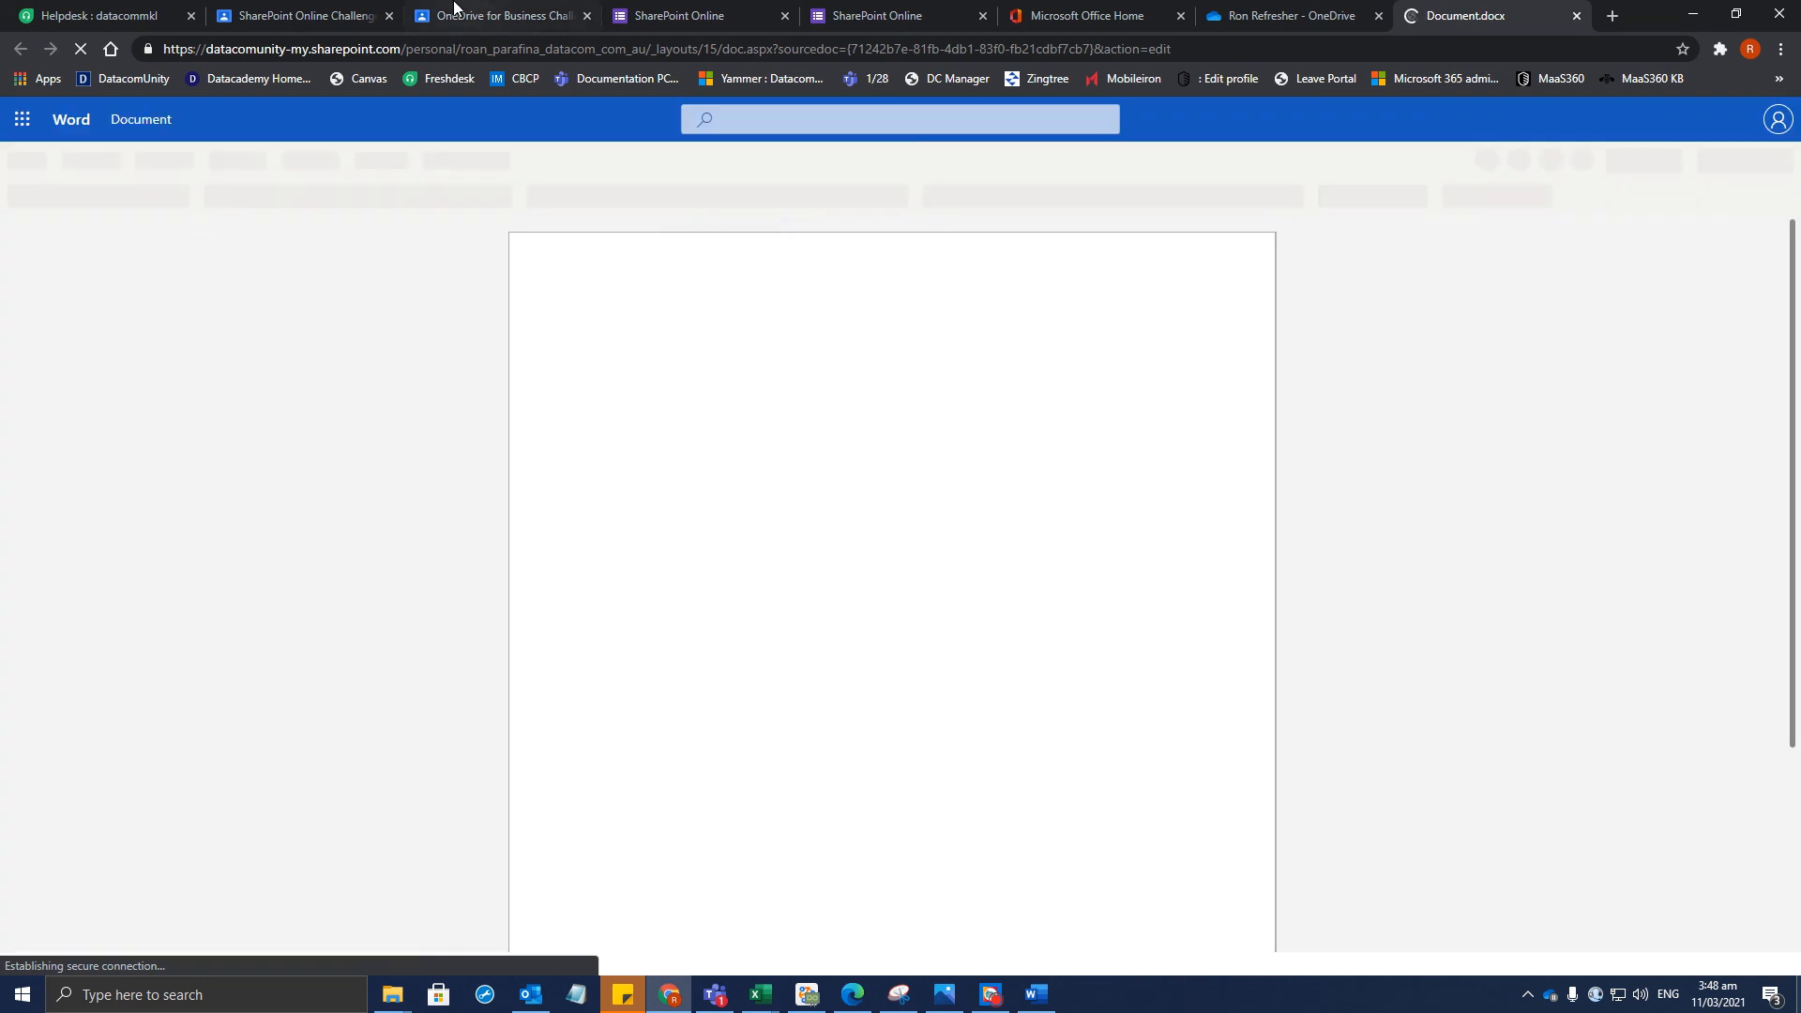
Close the SharePoint Online Challenge tab and switch to the new Word document
click(346, 11)
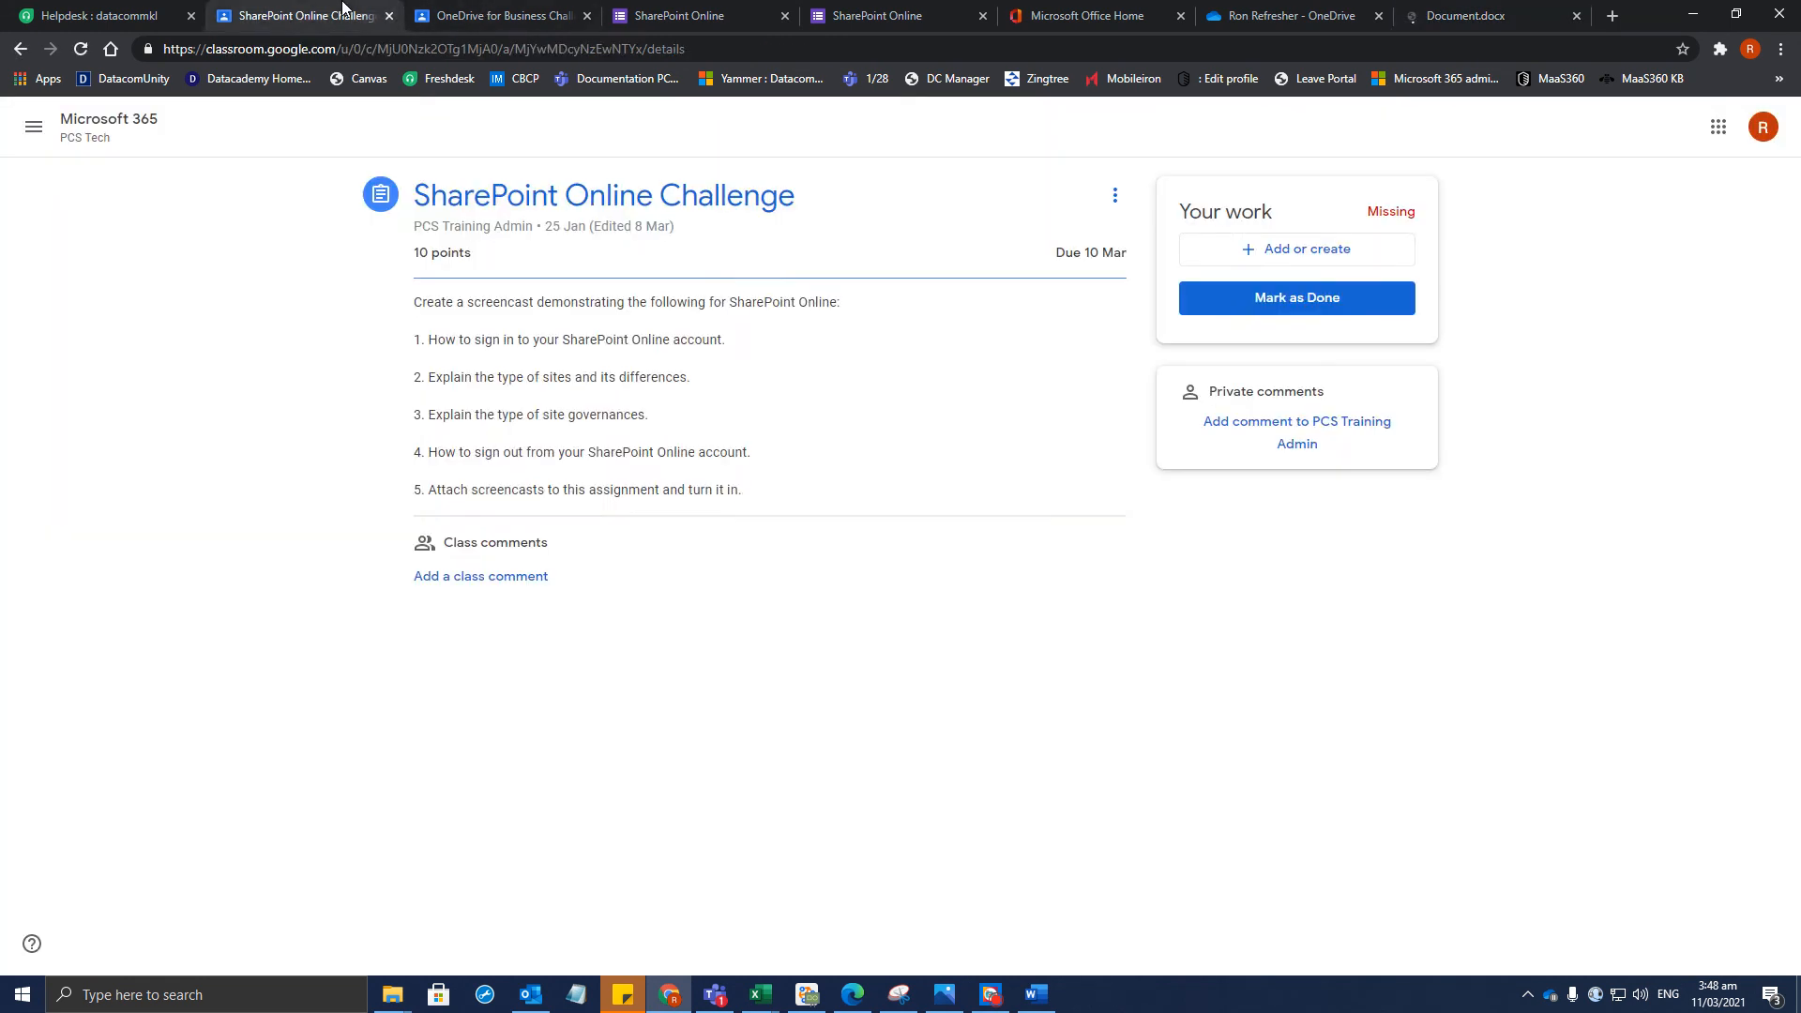
click(476, 15)
click(377, 16)
click(389, 16)
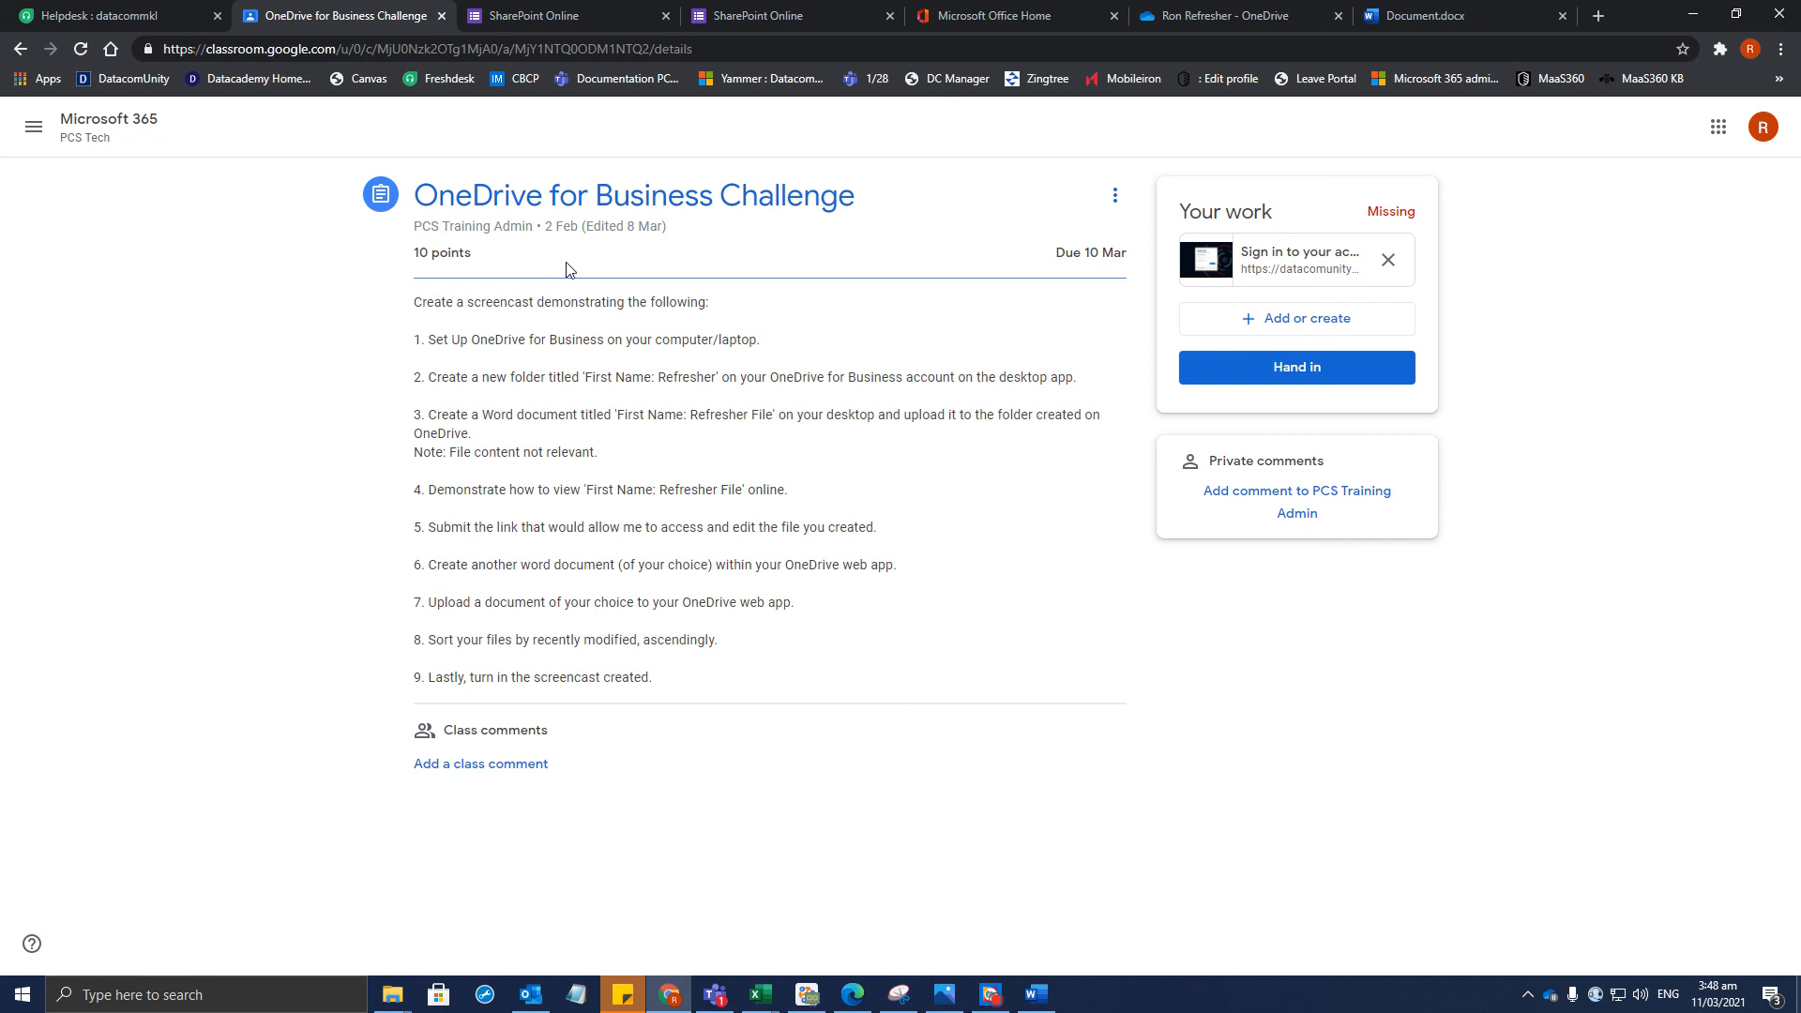
click(1512, 28)
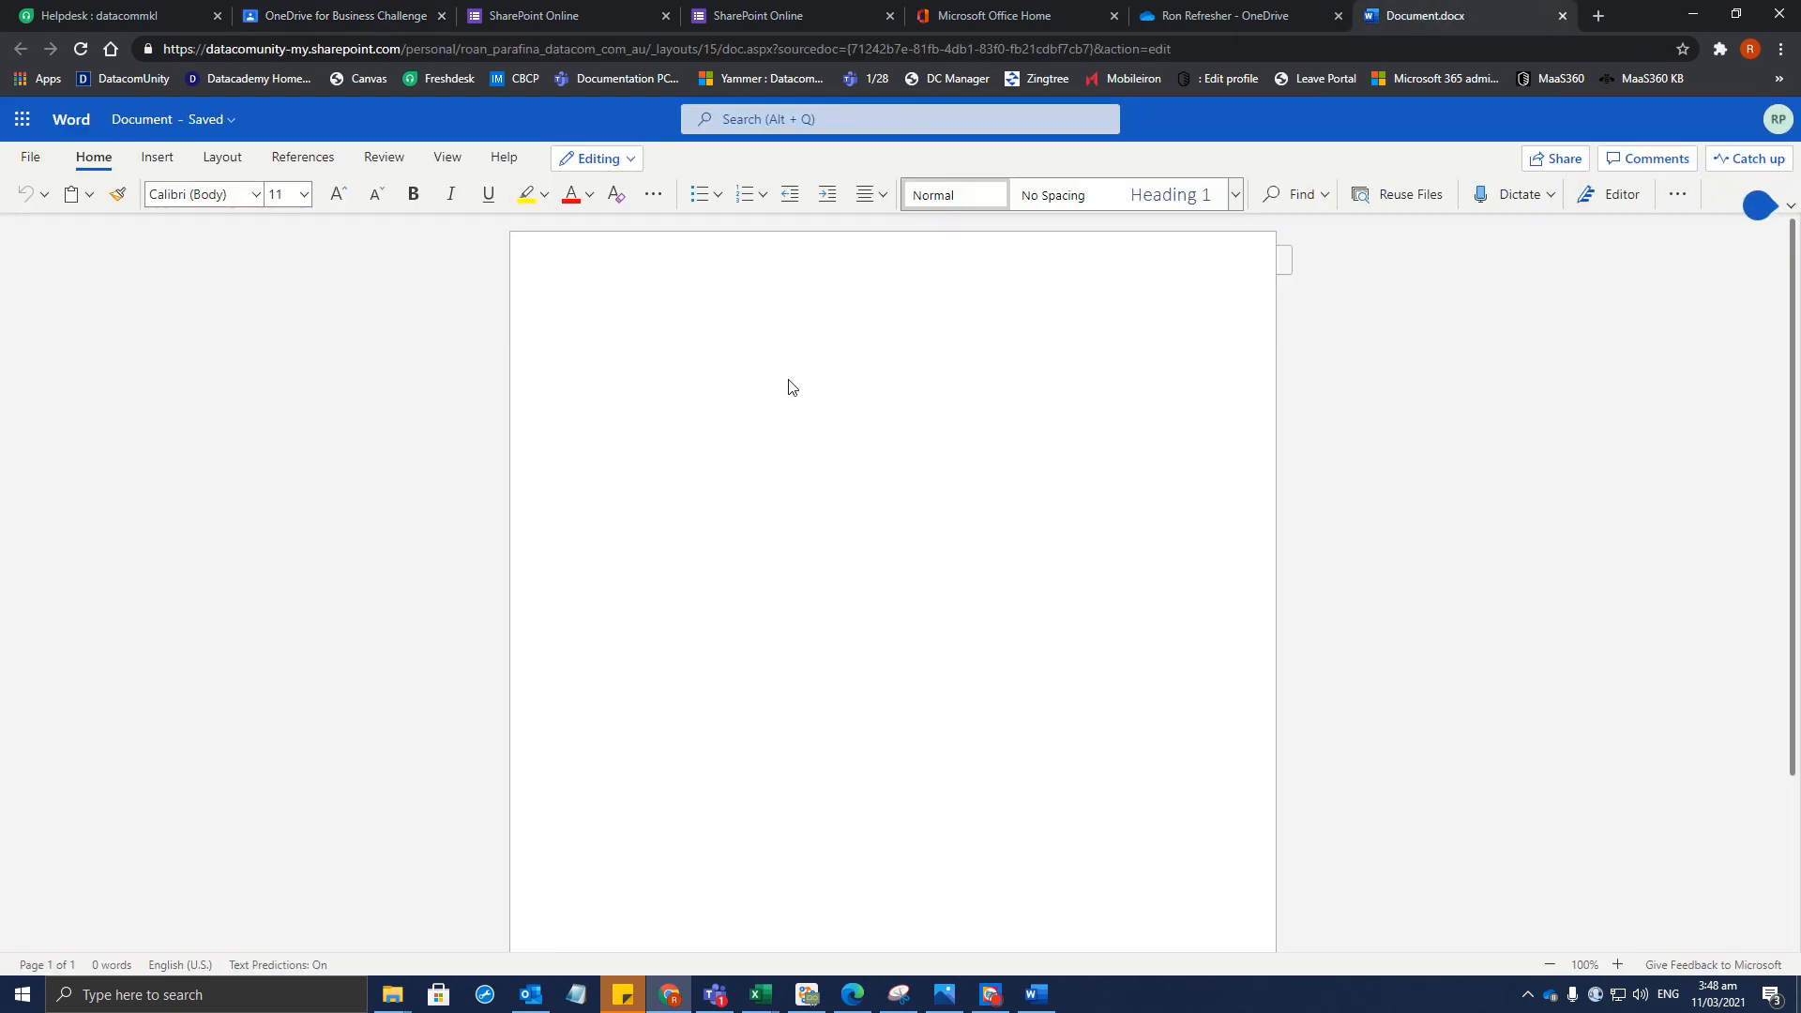
Type 'Test 2' into the document and begin saving a copy online
text(Test 2)
click(32, 156)
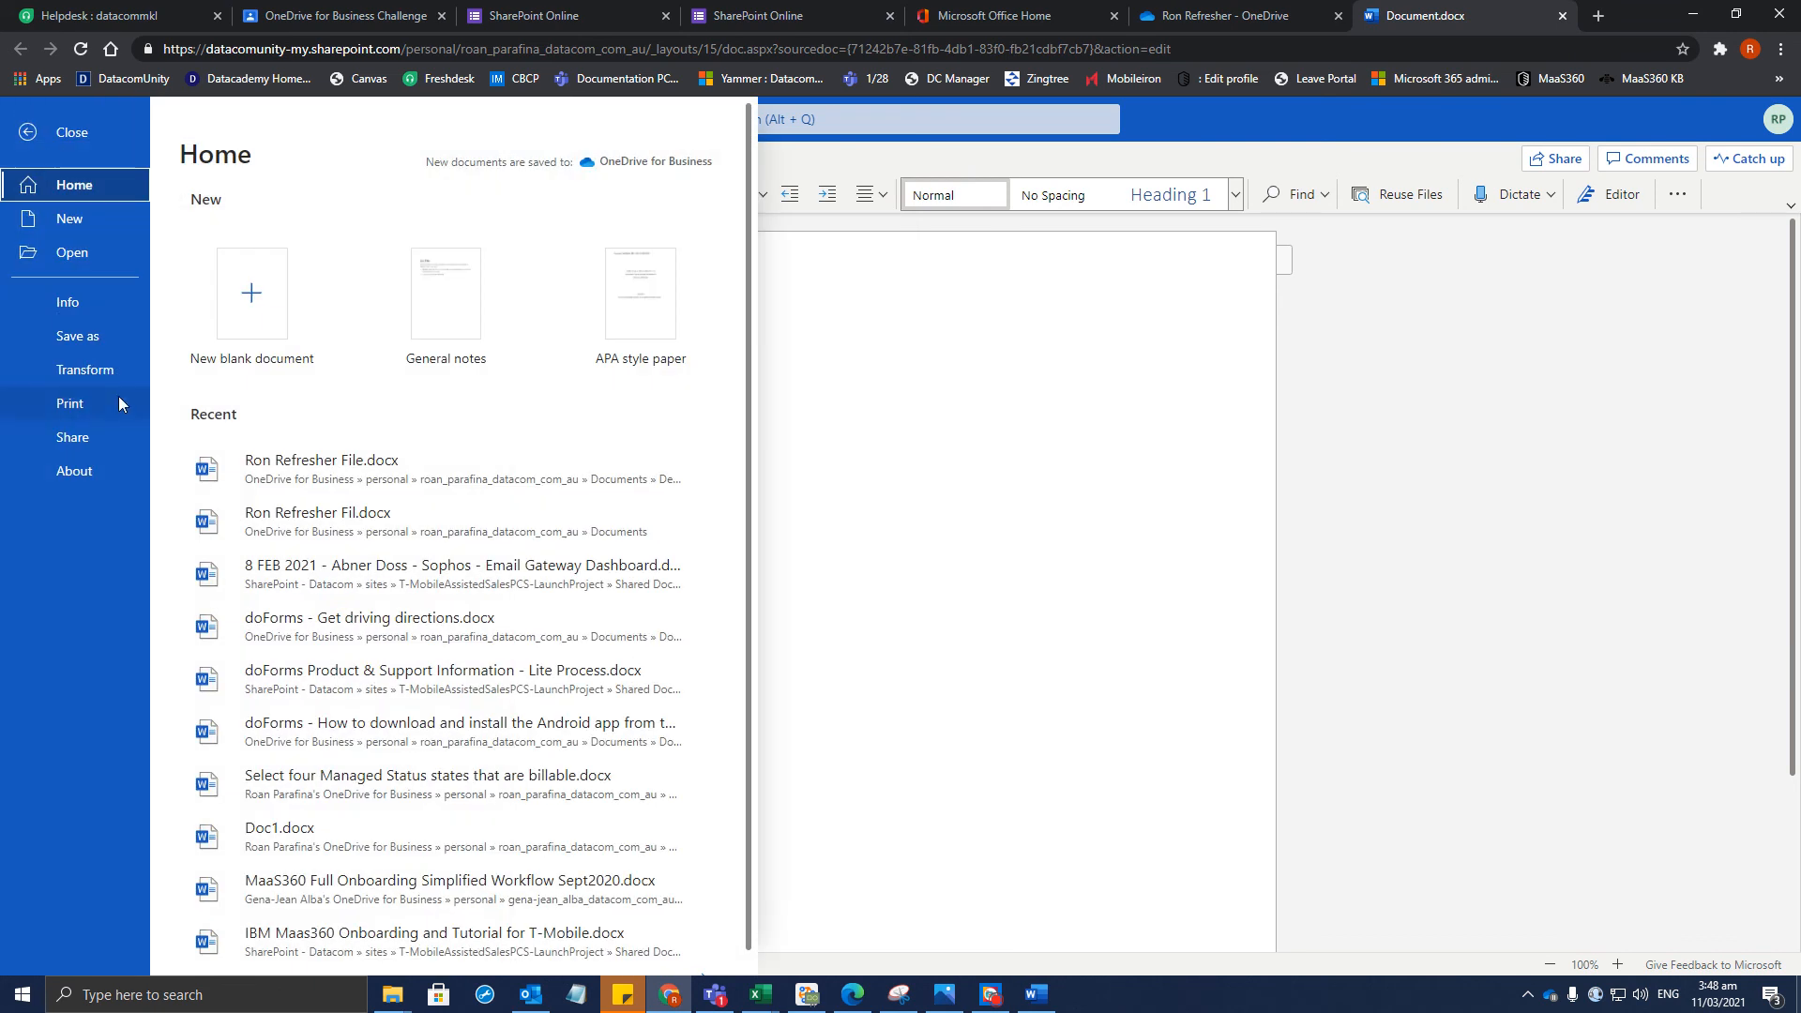
click(90, 341)
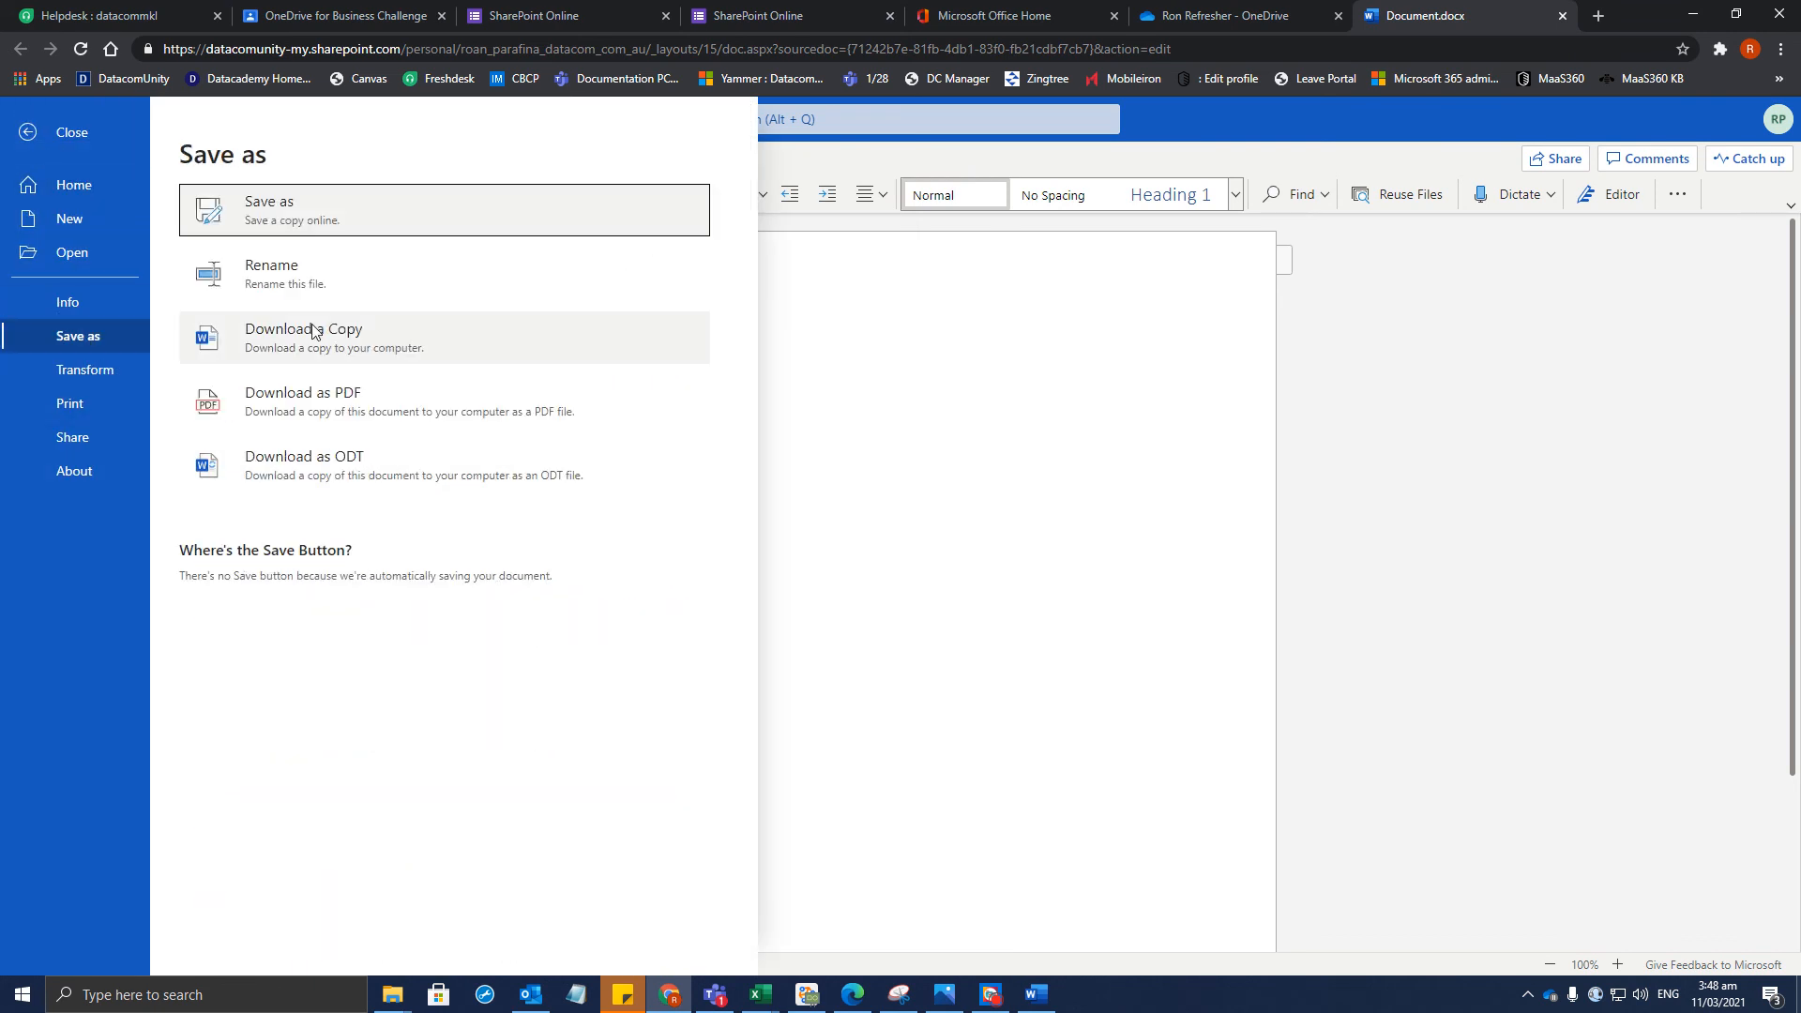
click(275, 227)
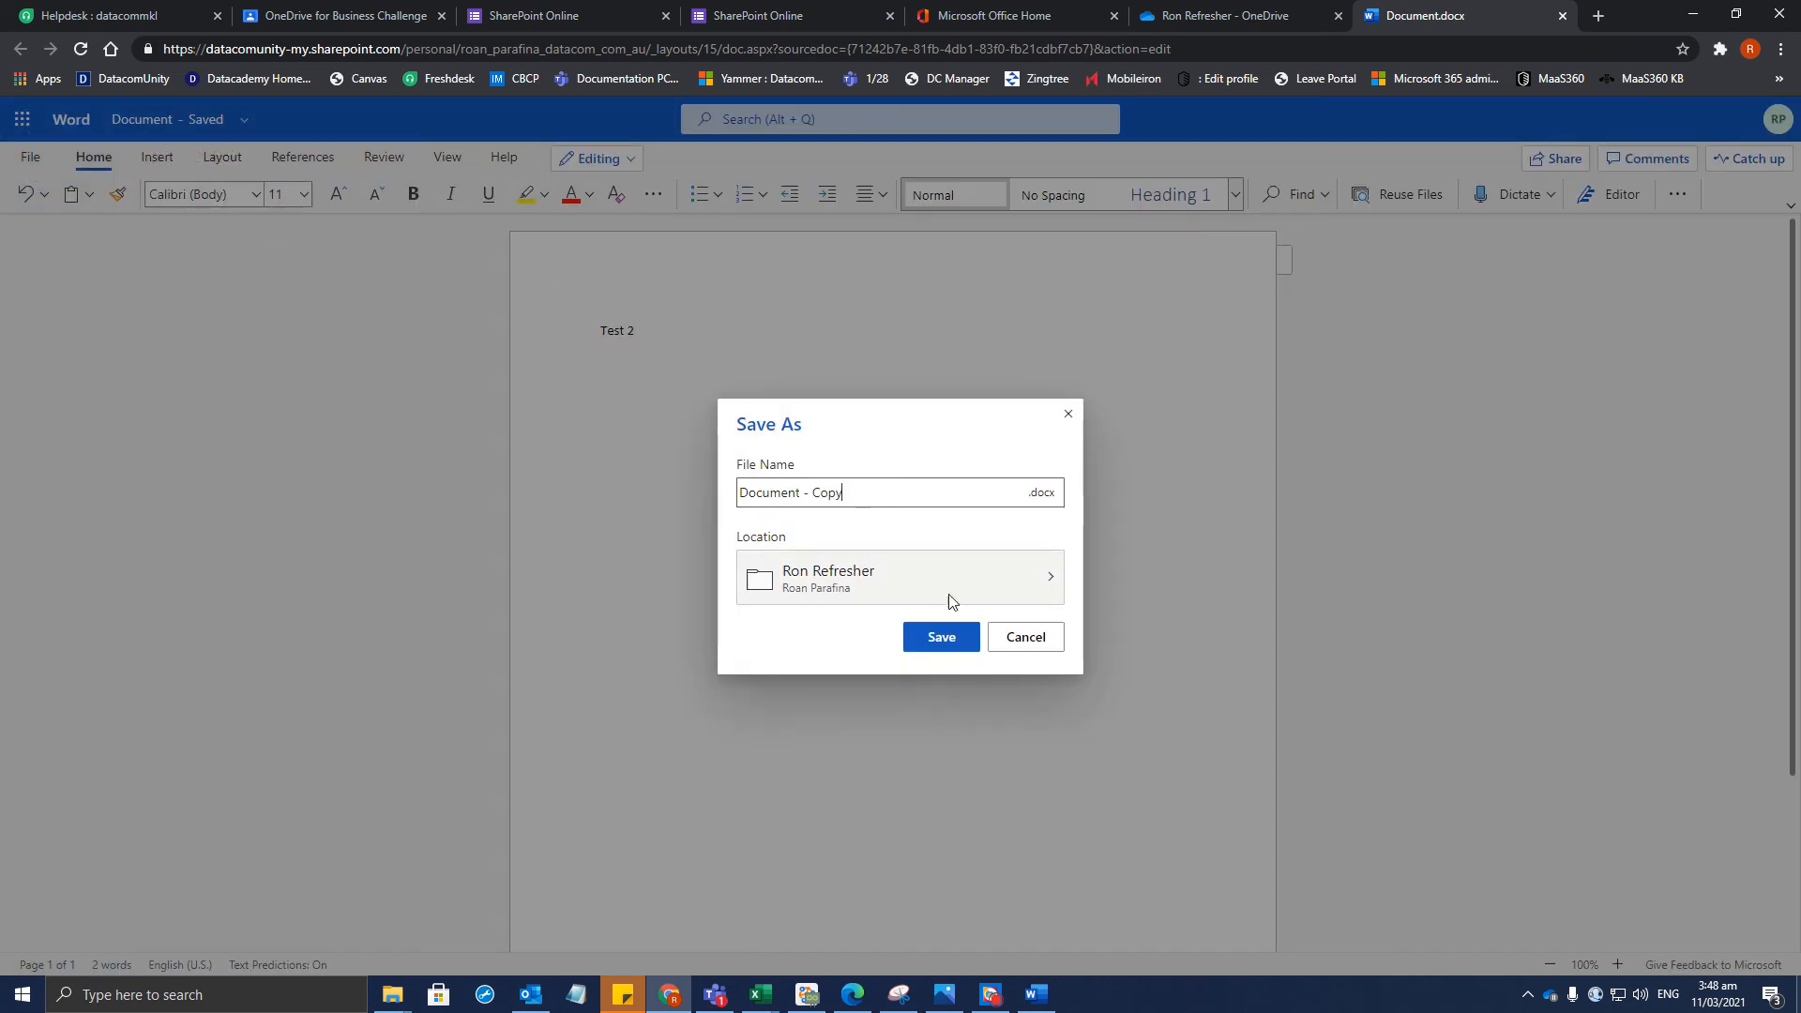
Browse into Ron Refresher as the save location, cancel, and reopen the file options
click(1041, 587)
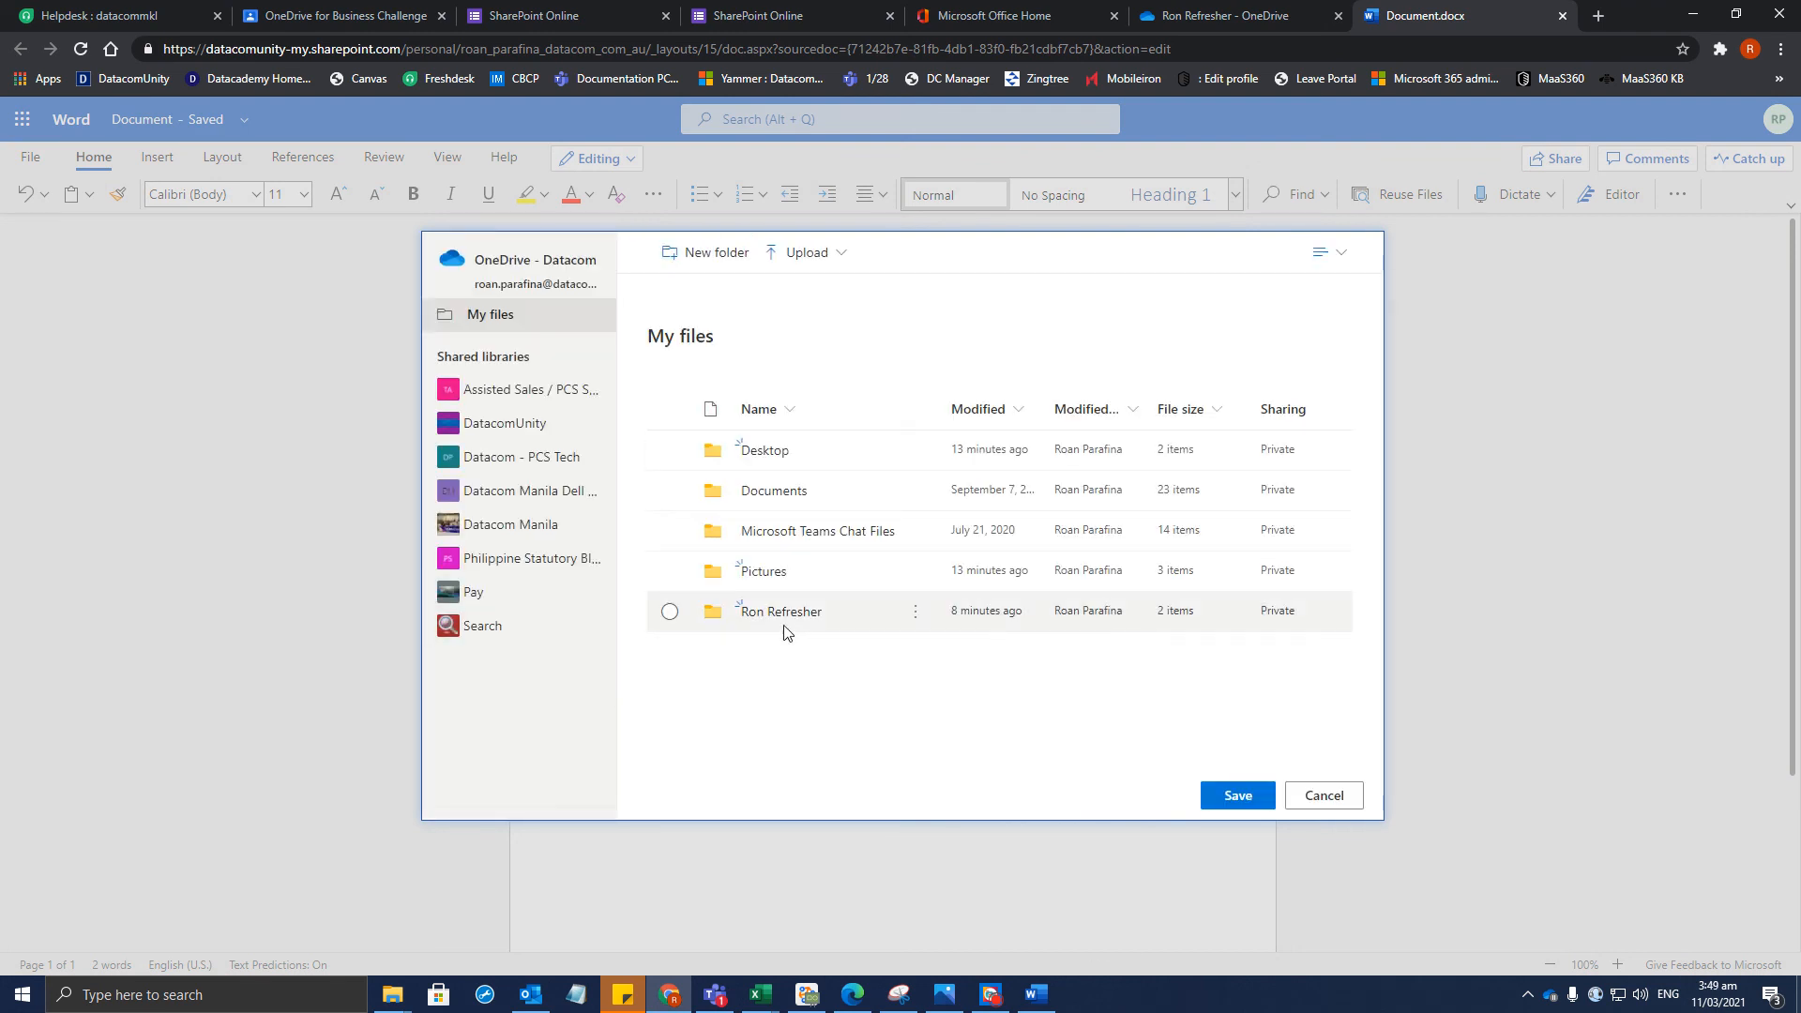
double_click(780, 619)
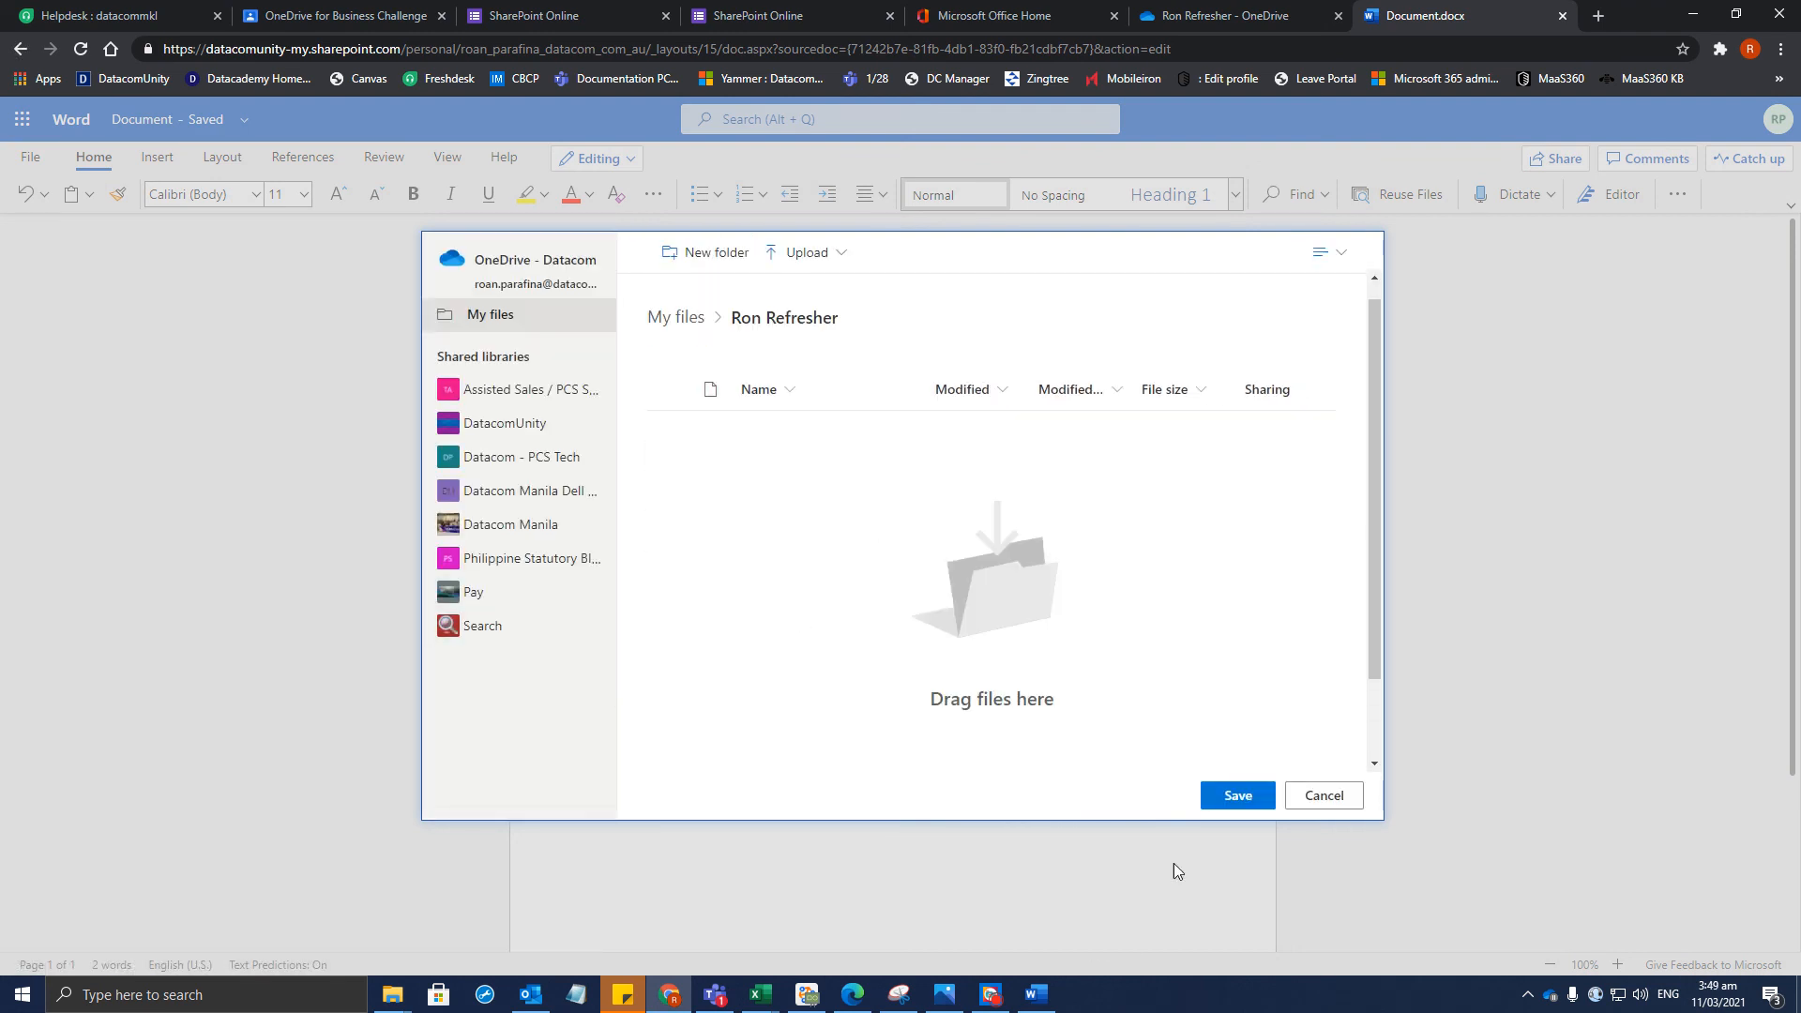
click(1326, 804)
click(34, 157)
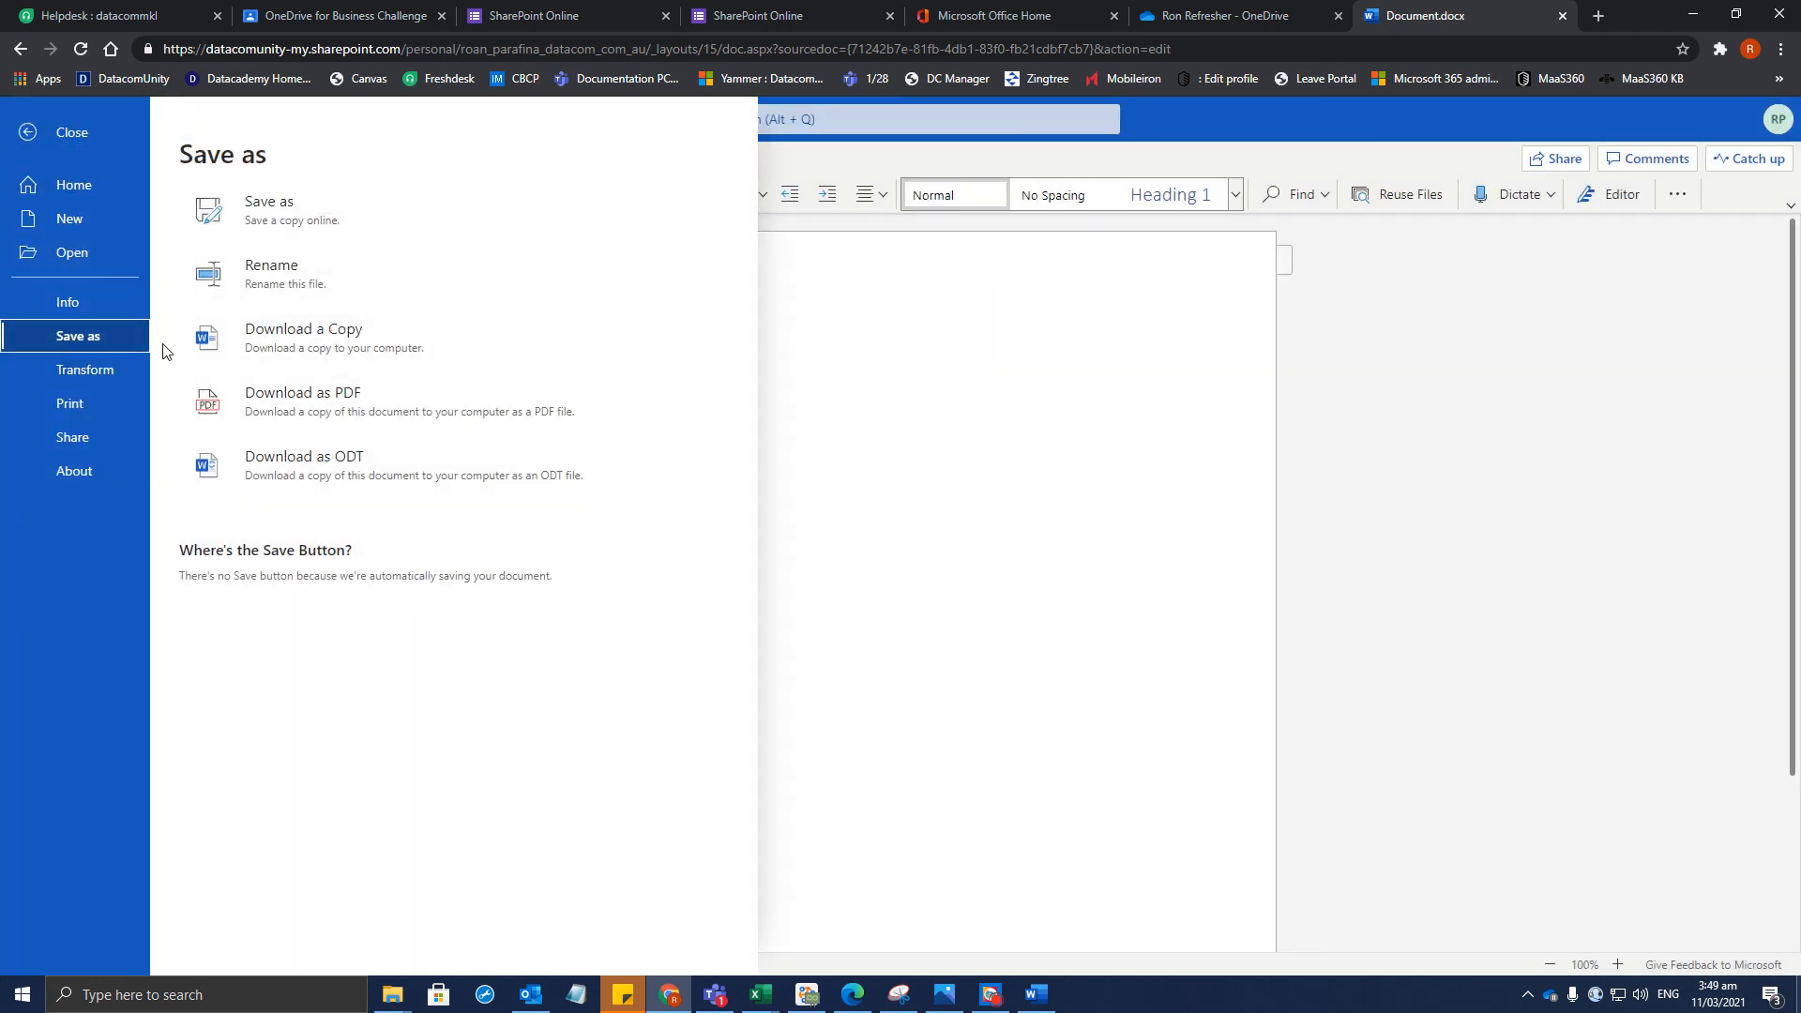
Save a copy online named with the first name plus 'Refresher 2' into the Refresher folder
click(282, 205)
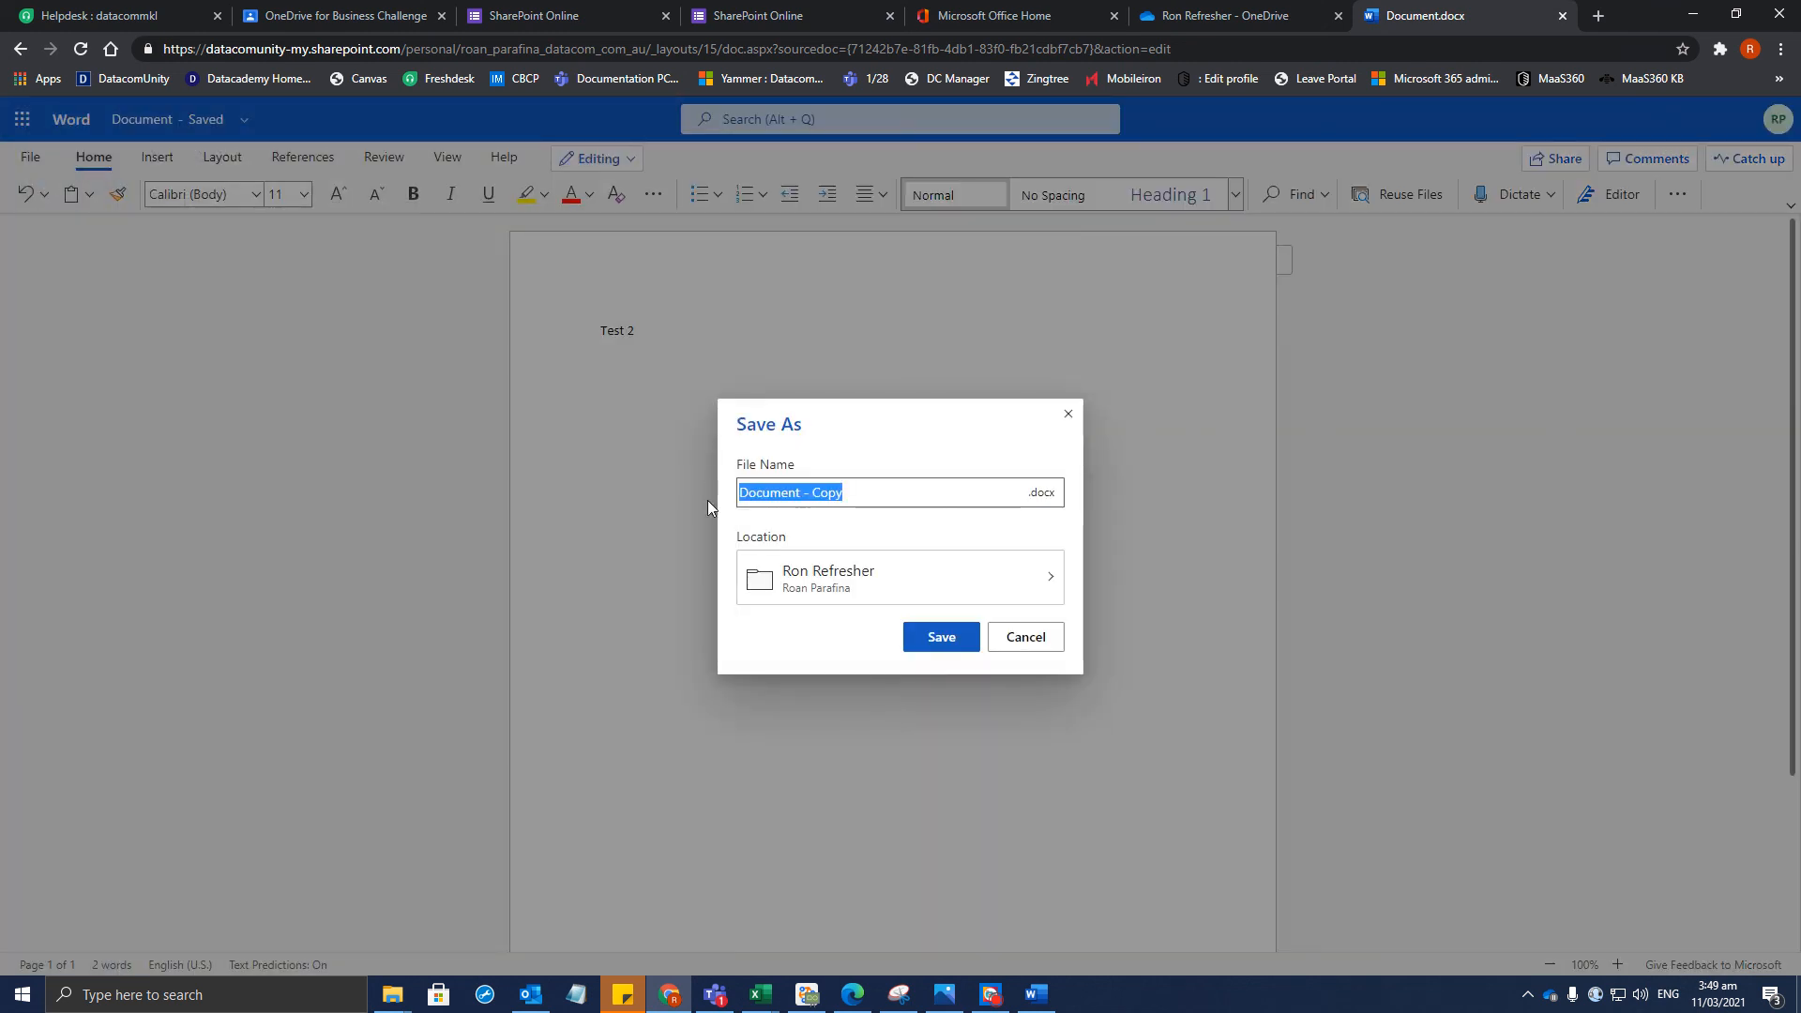
text(Ron )
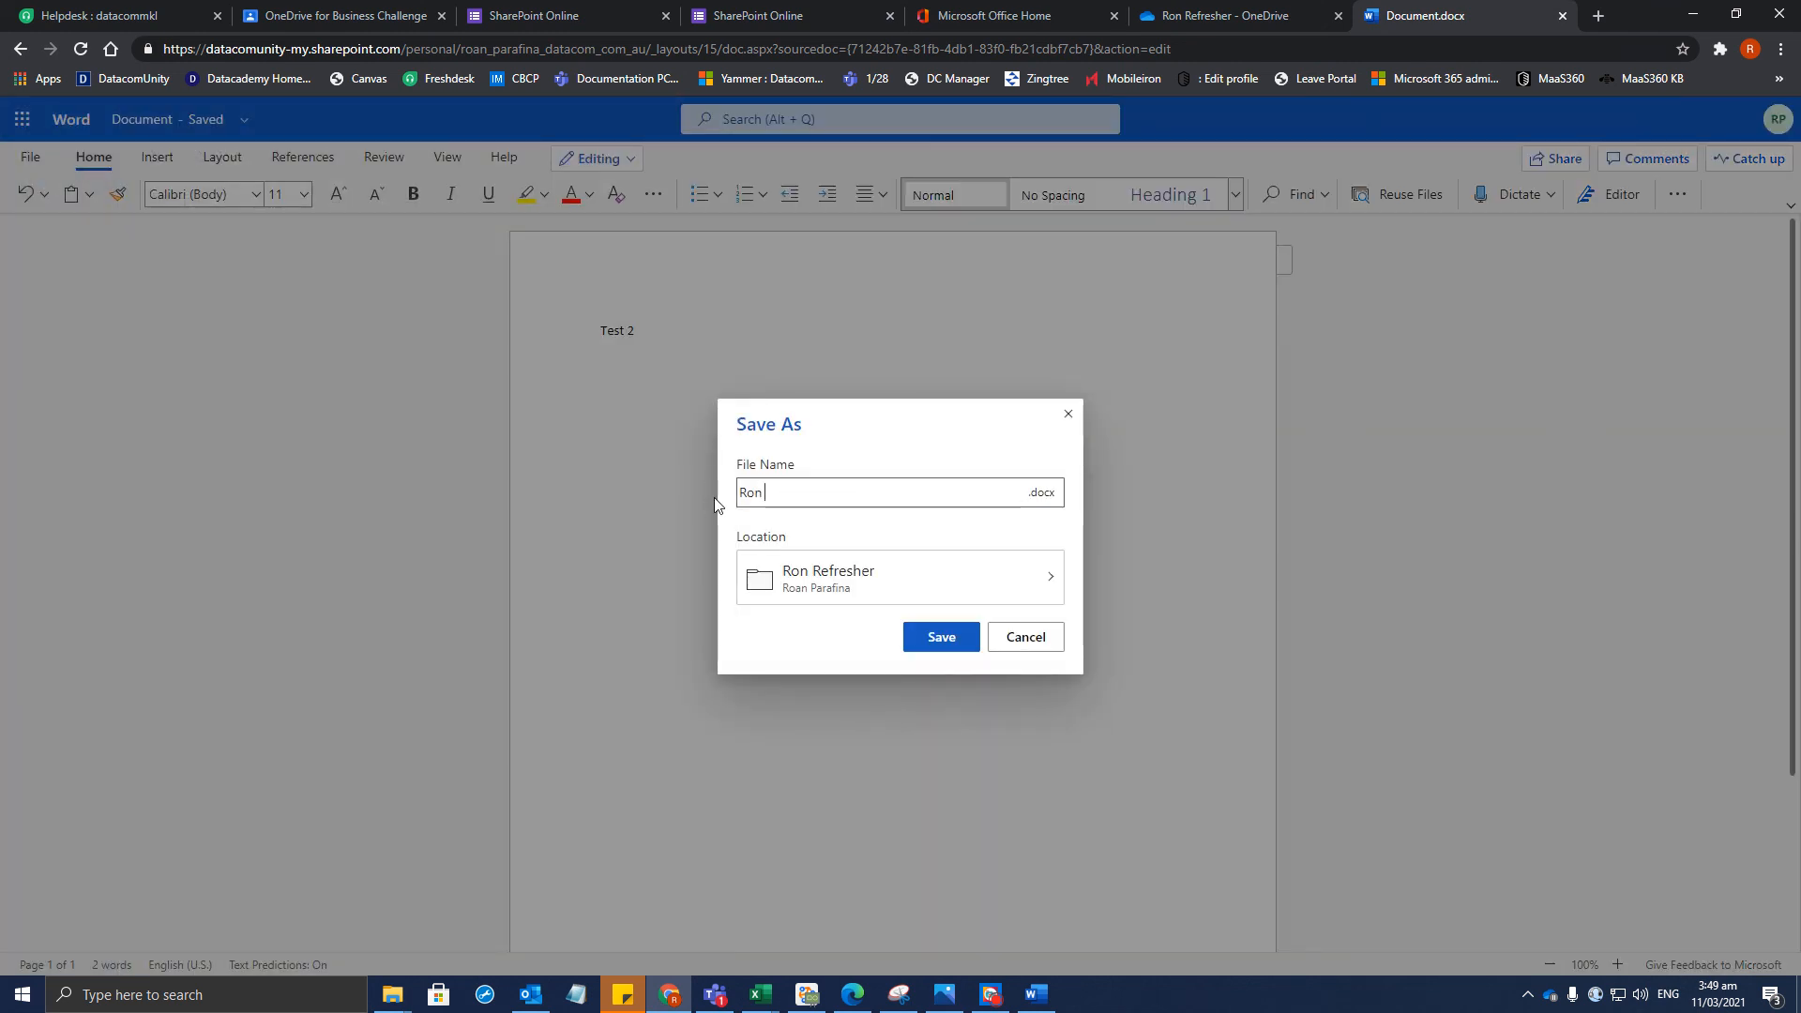
text(Refreseg)
text(2)
click(1029, 591)
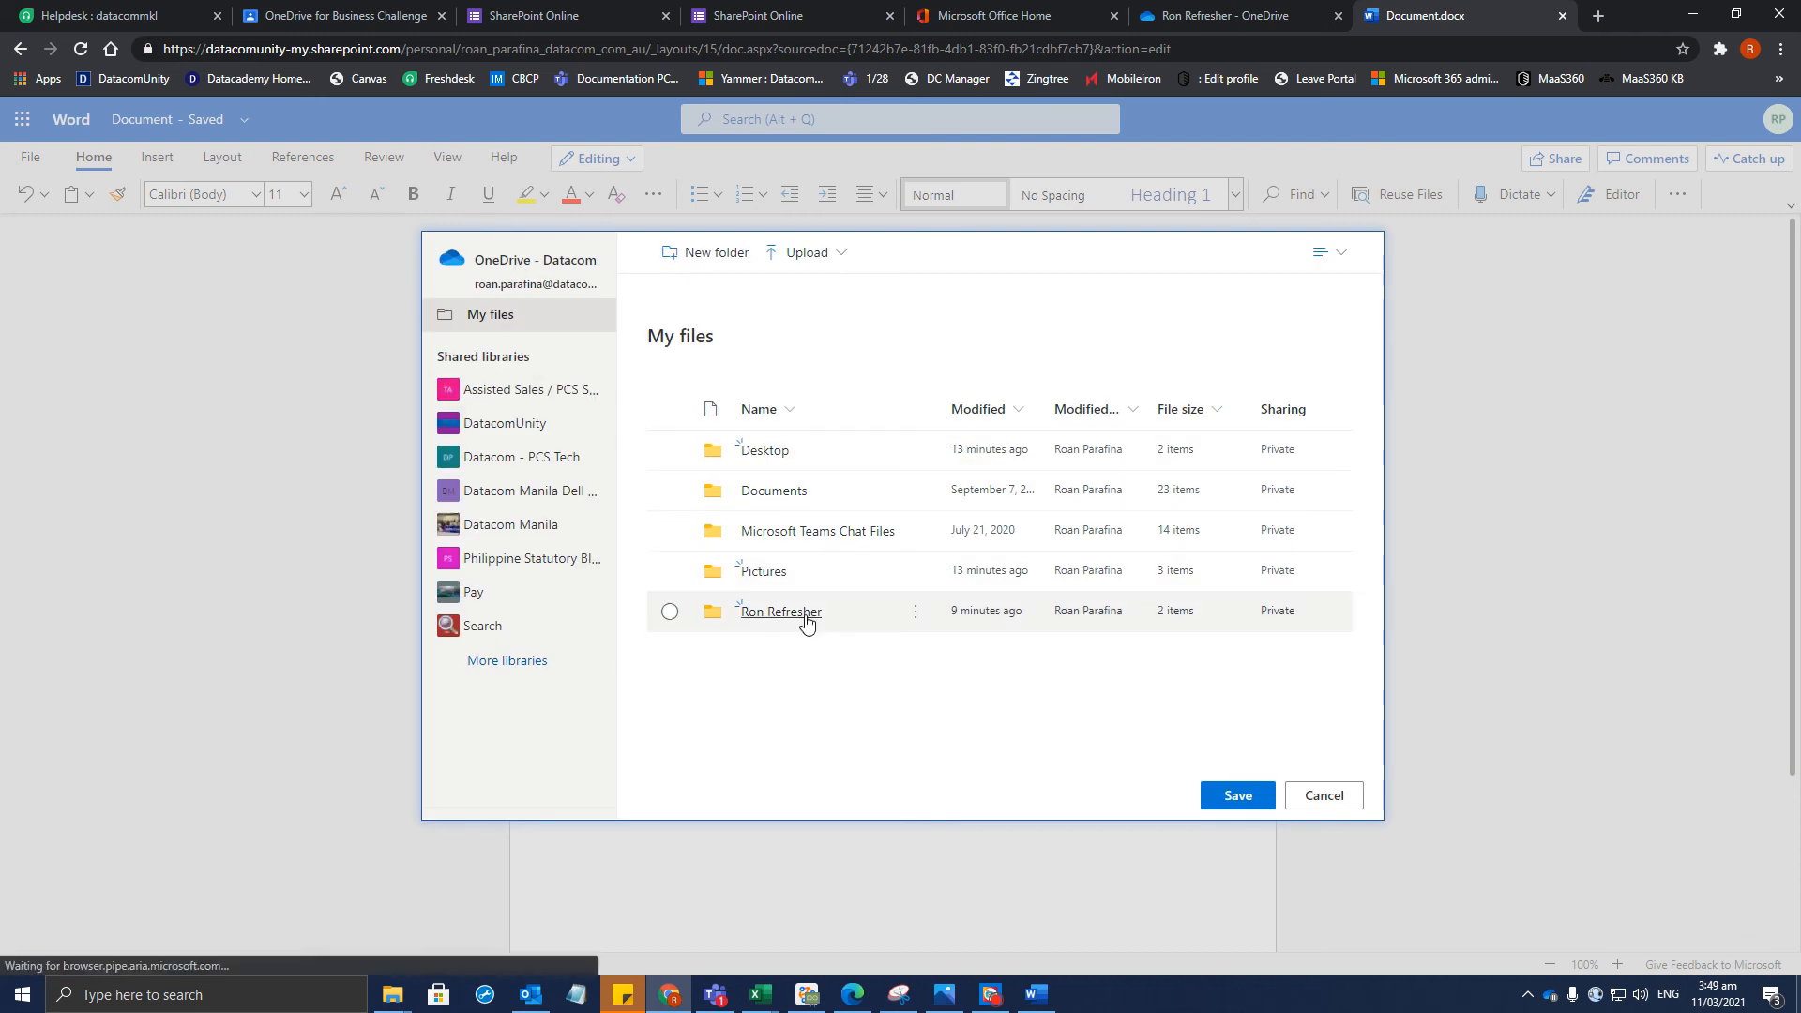
click(805, 613)
click(1231, 795)
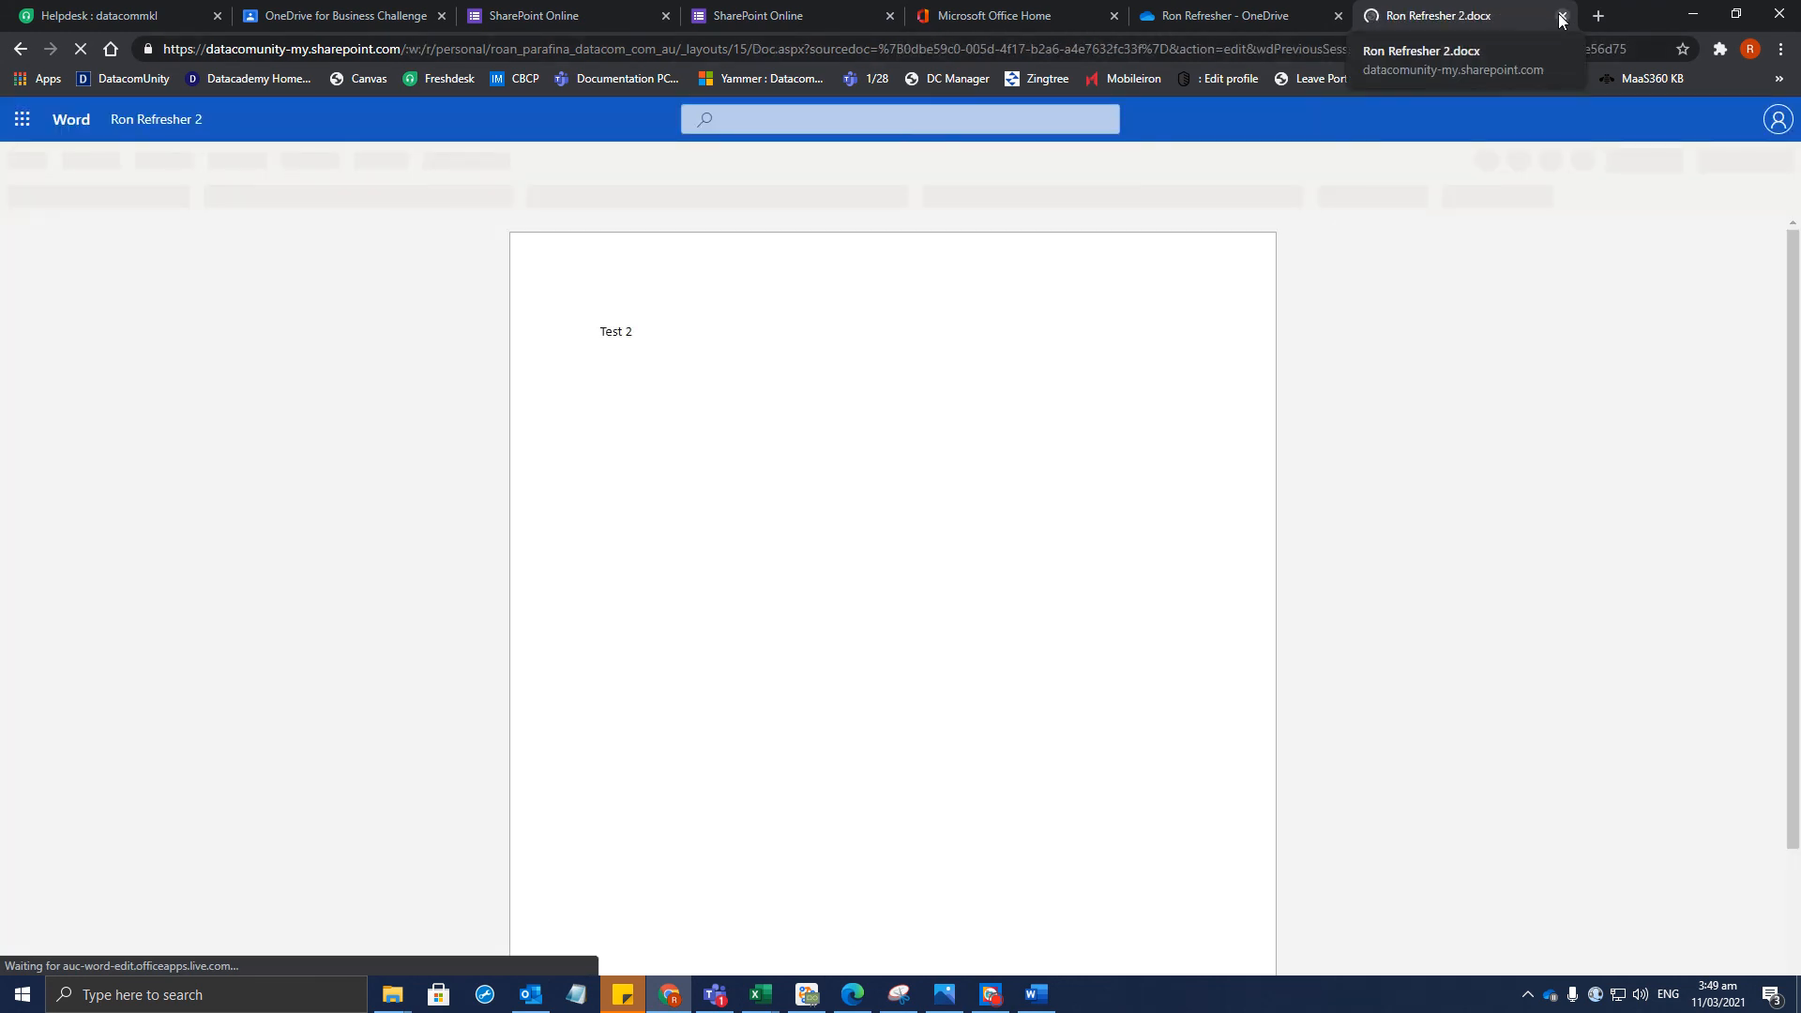
Close the Refresher 2.docx tab, check the Classroom assignment, and return to the Refresher folder list
click(1561, 17)
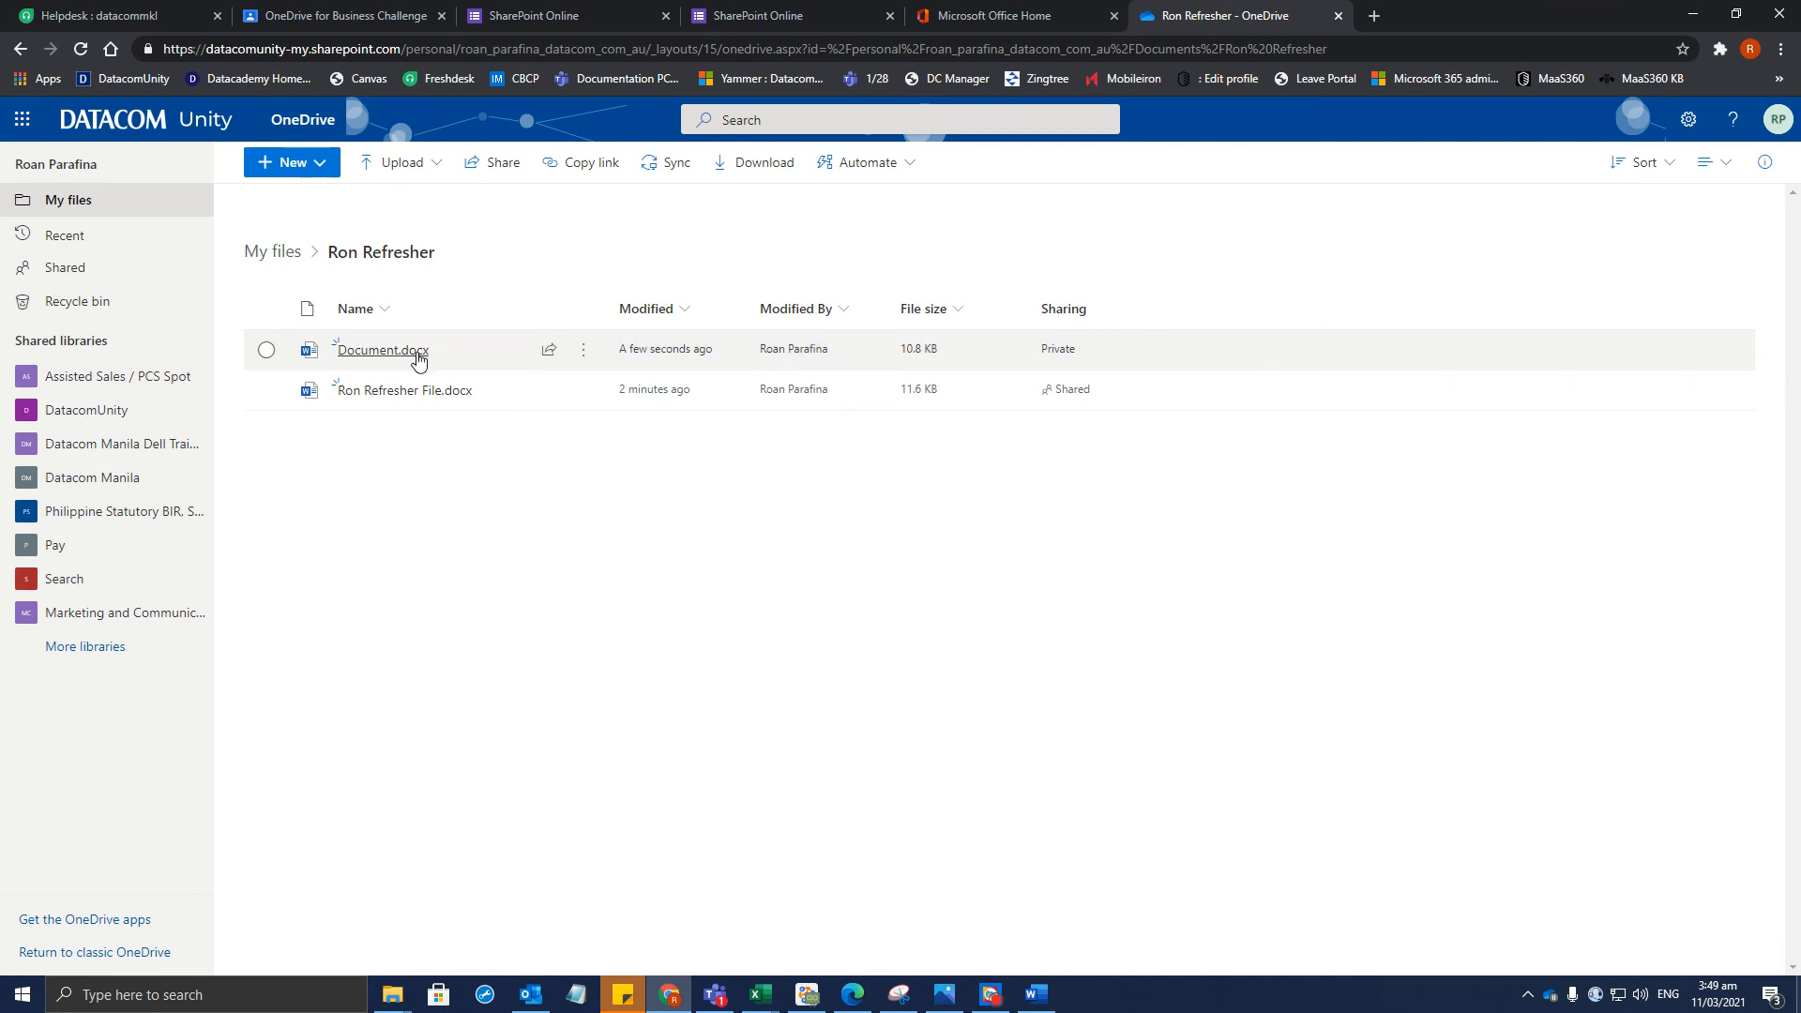
mouse_move(437, 364)
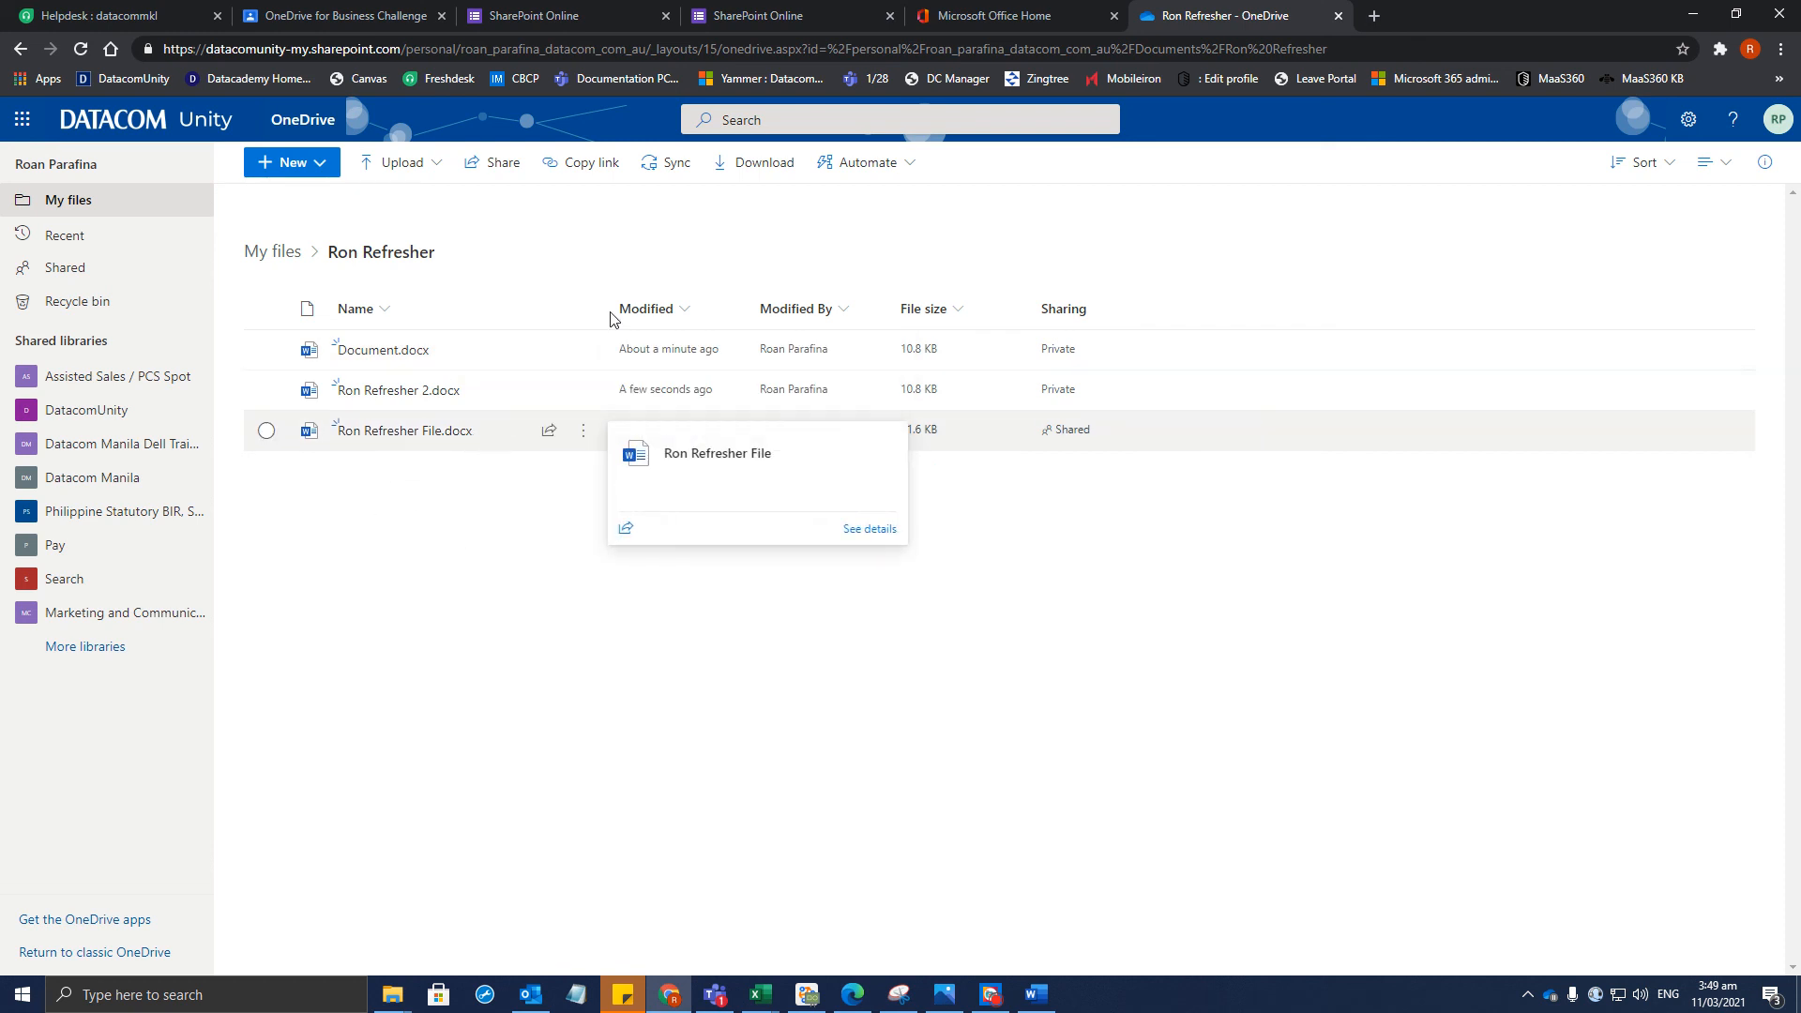
click(574, 14)
click(395, 13)
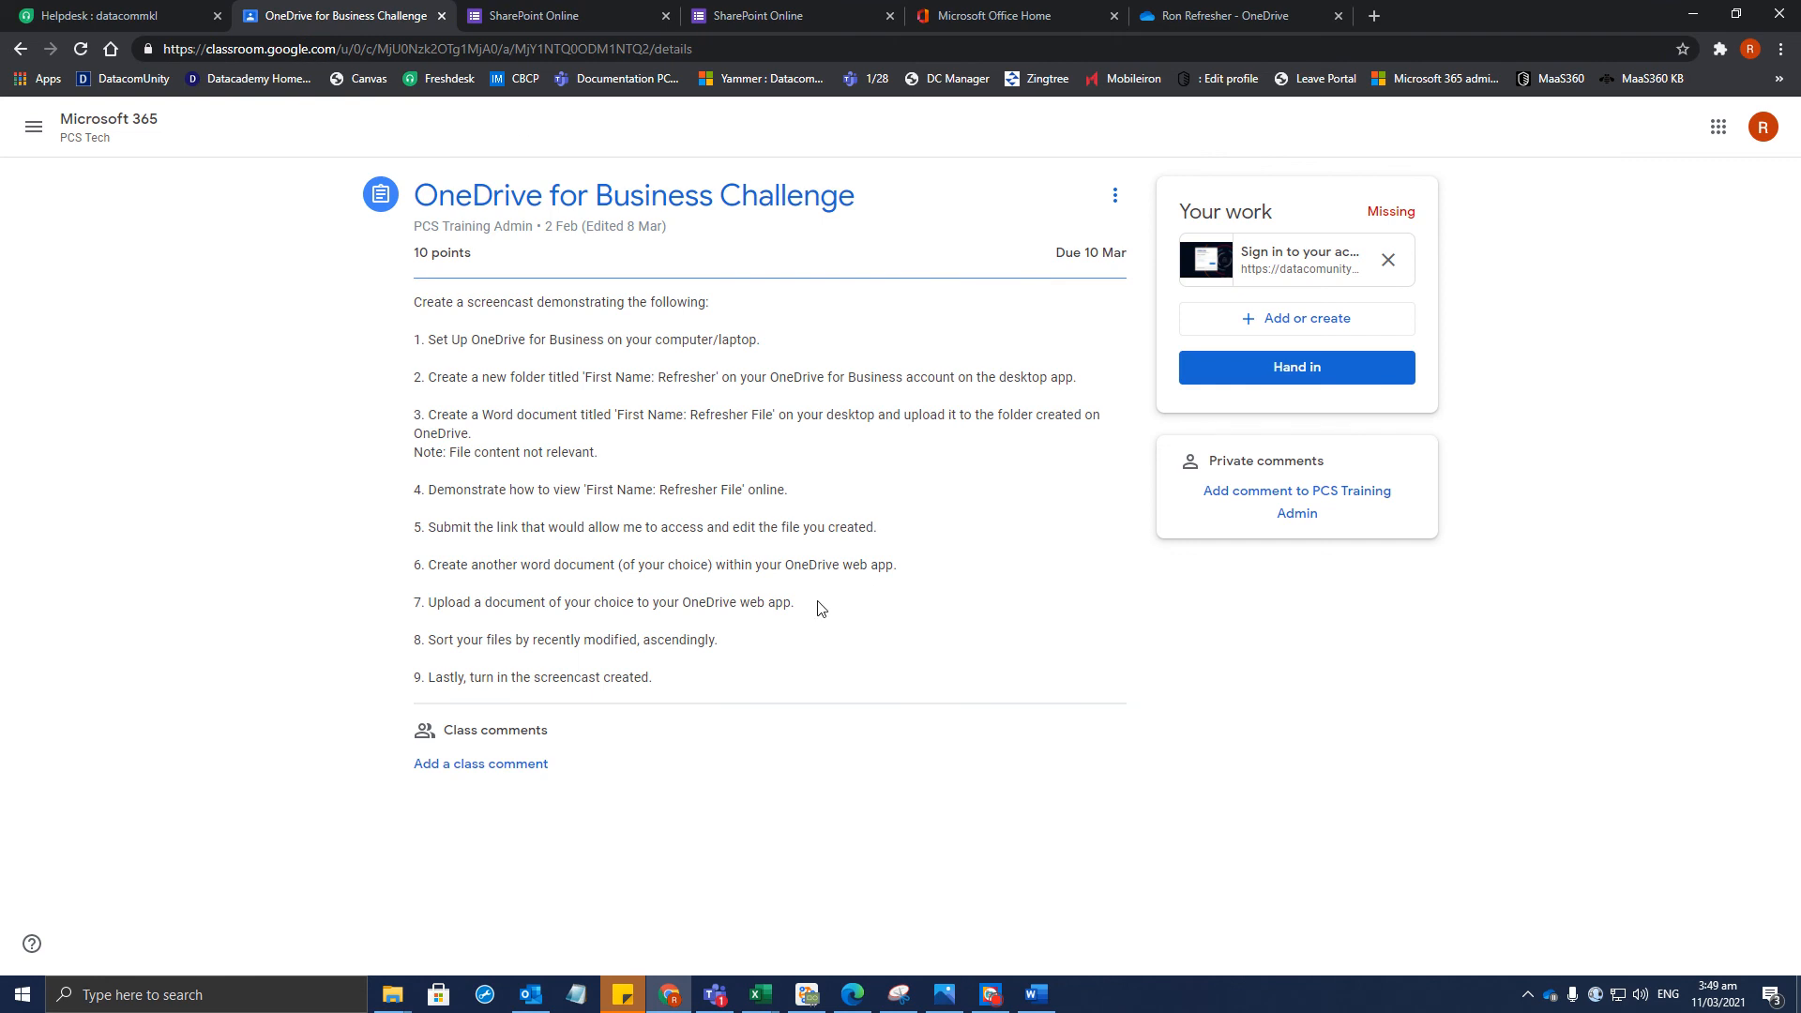
click(1248, 11)
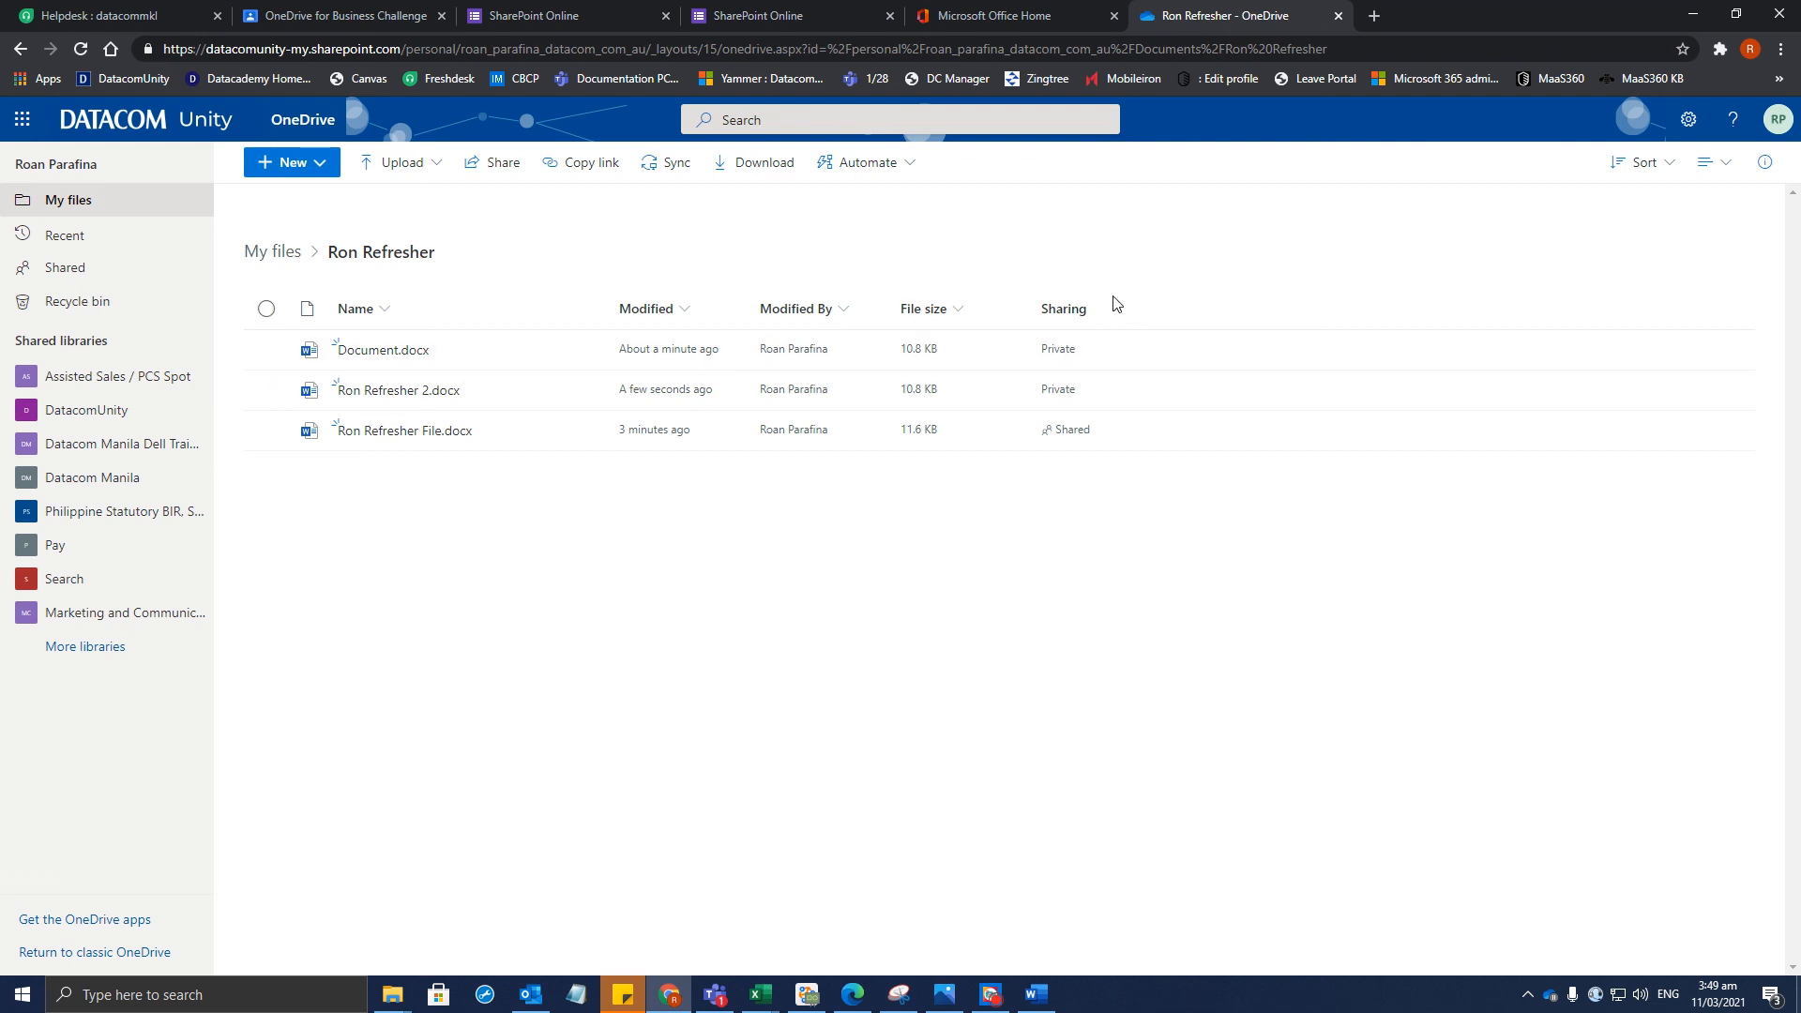
Look at the Modified and Modified By column menus, closing the date filter without applying it
click(683, 313)
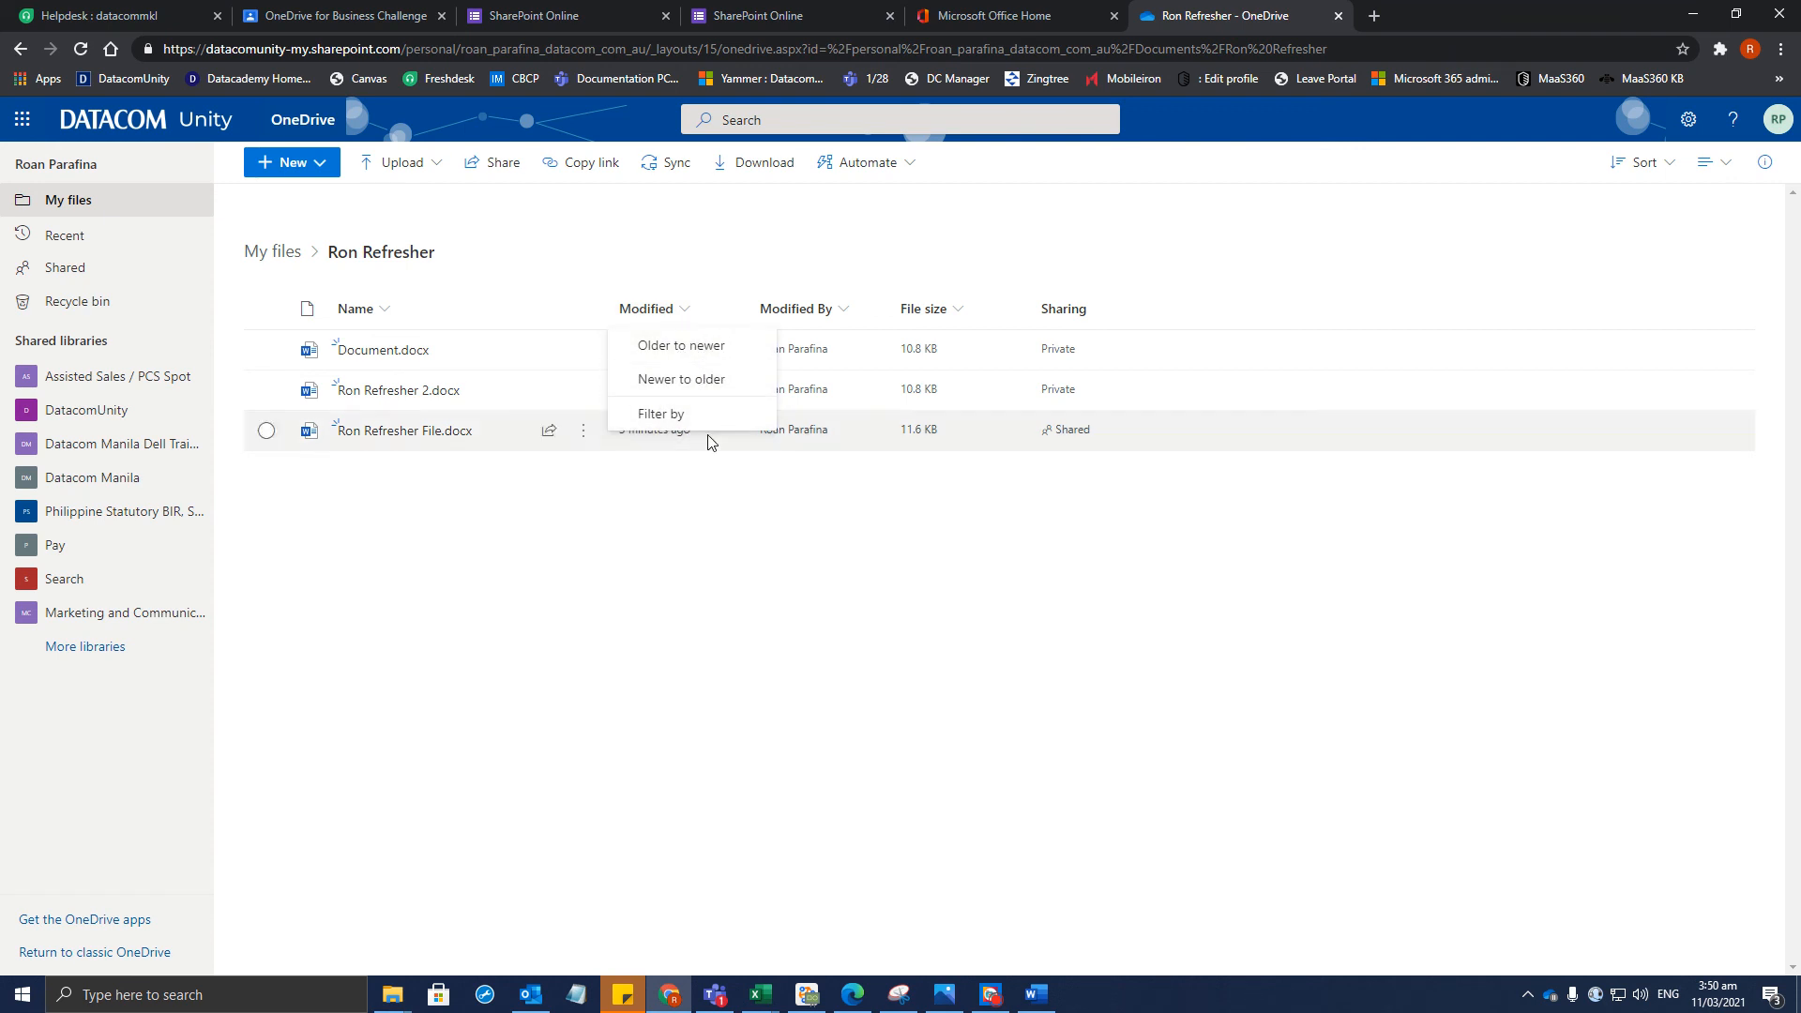
click(903, 566)
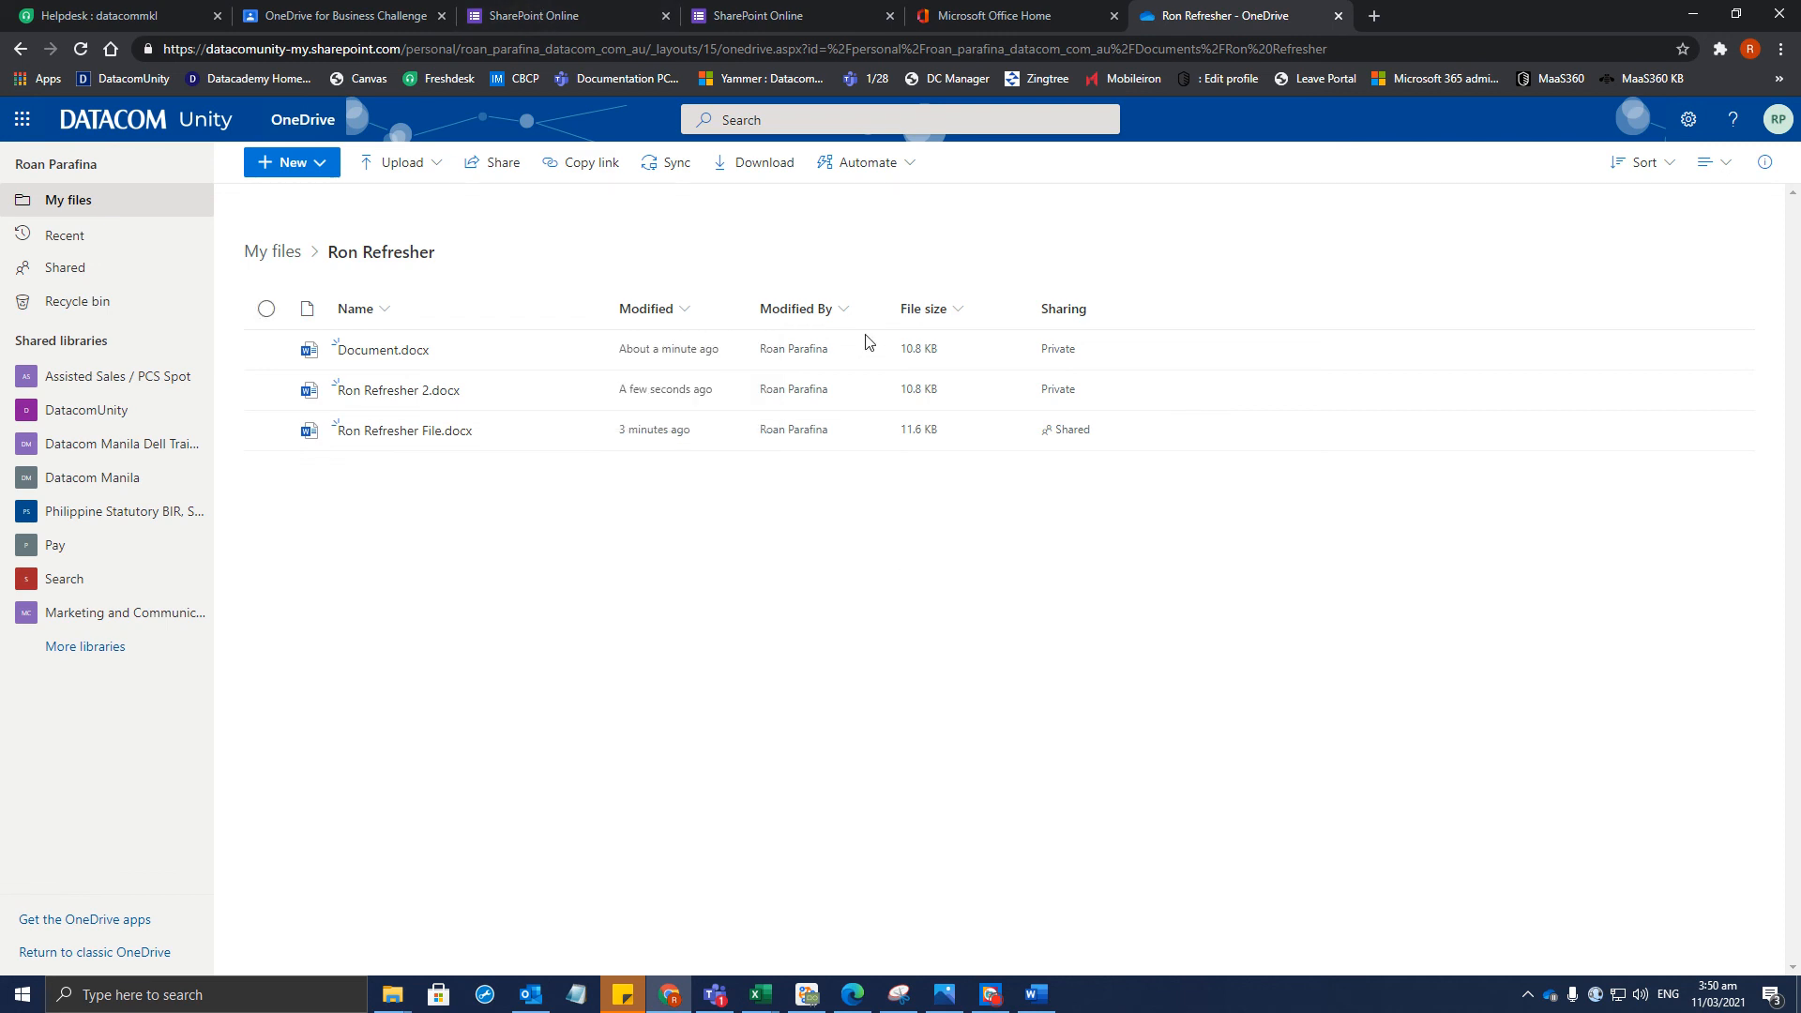
click(847, 314)
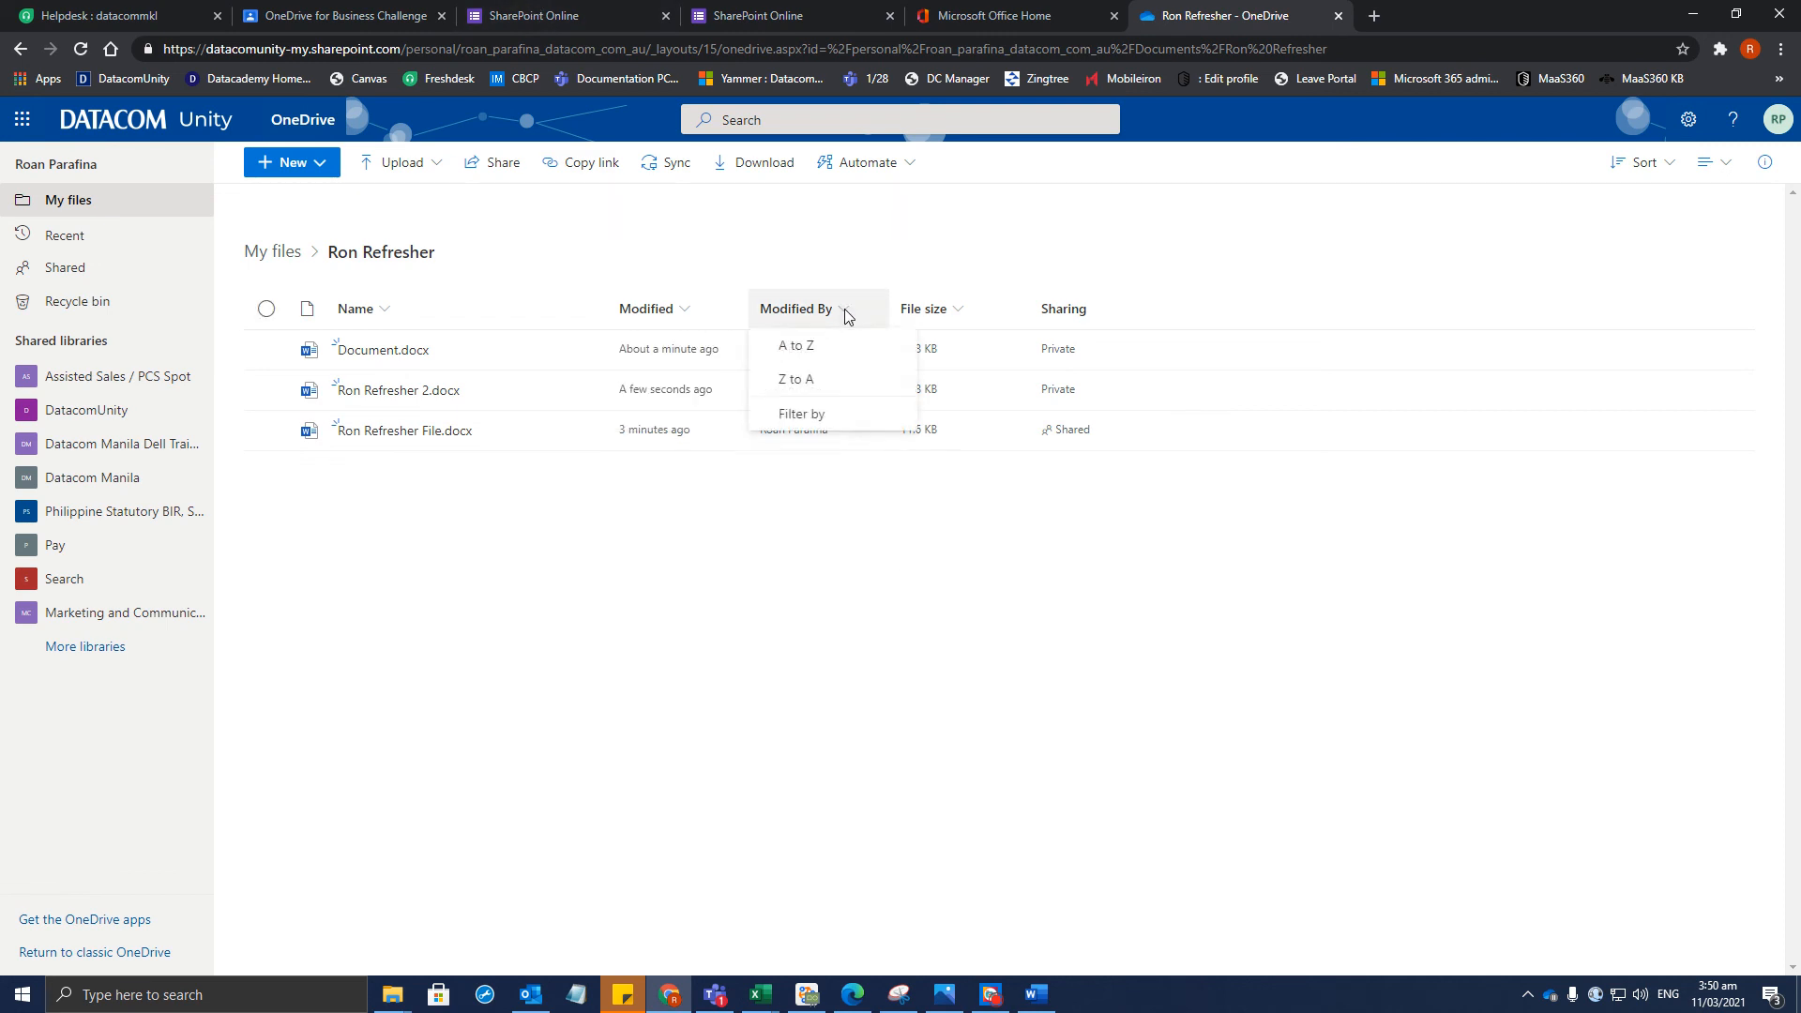
click(772, 490)
click(666, 302)
click(675, 414)
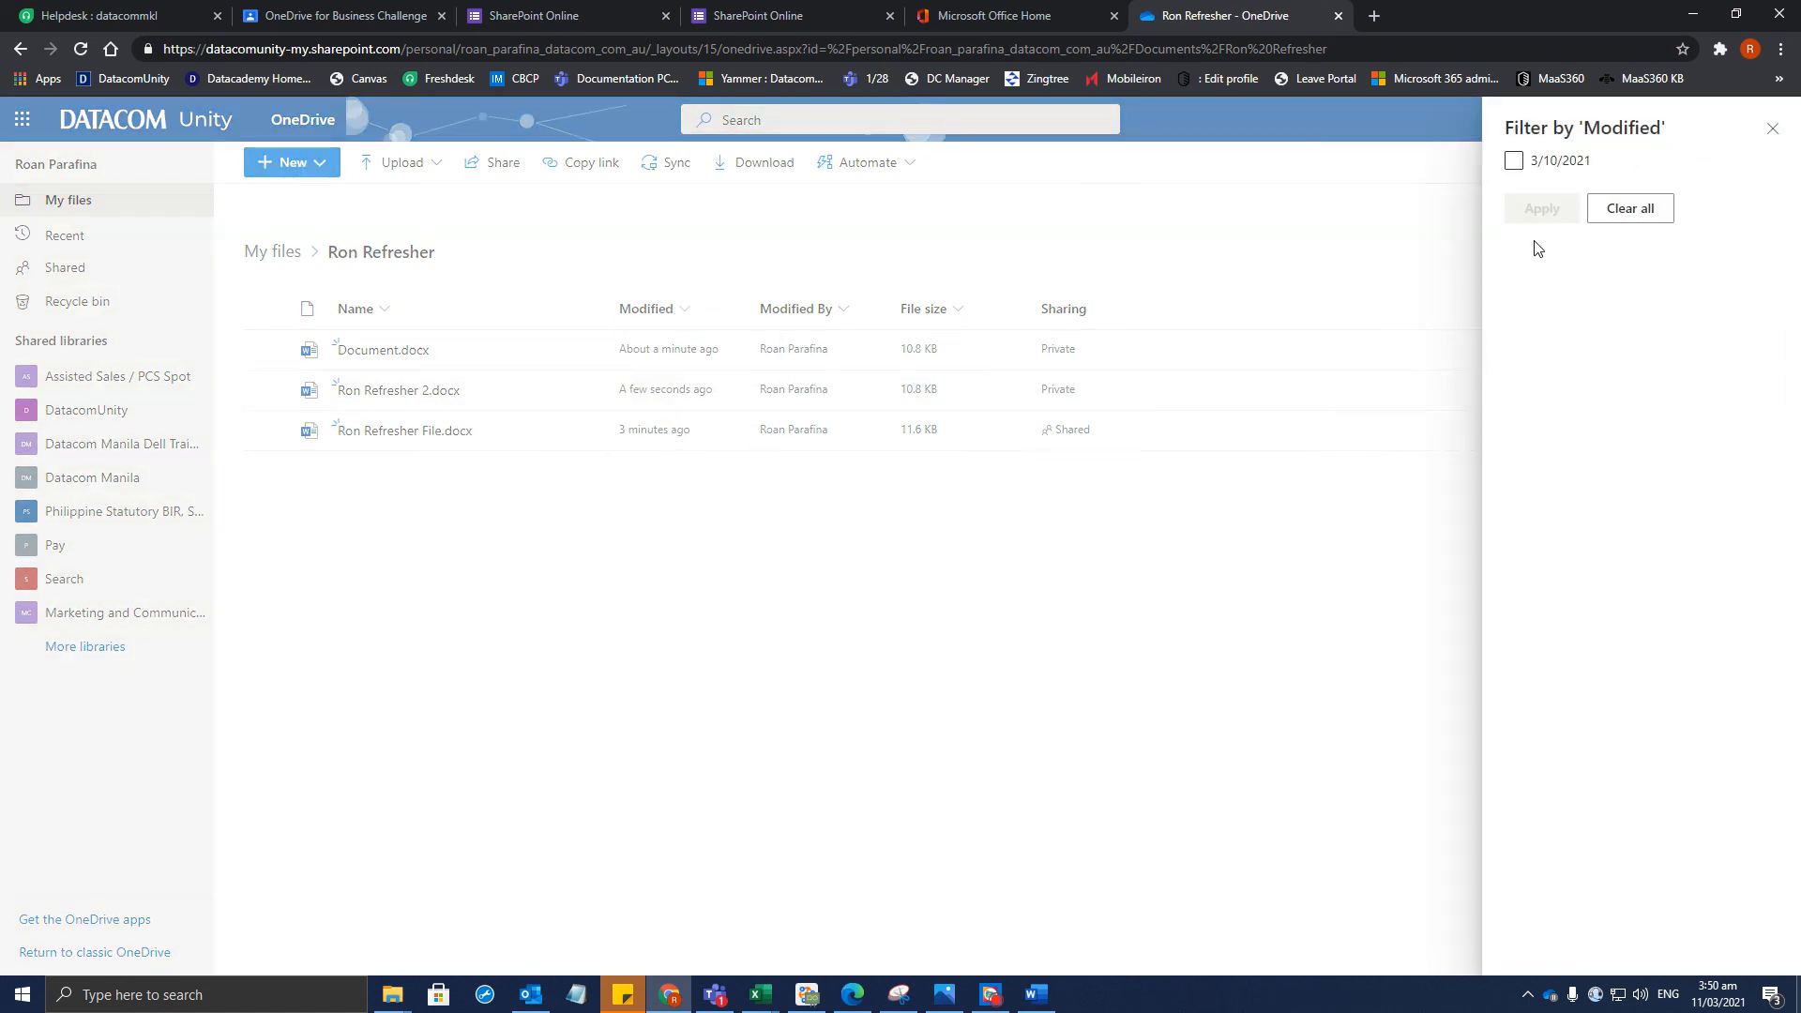
click(1773, 129)
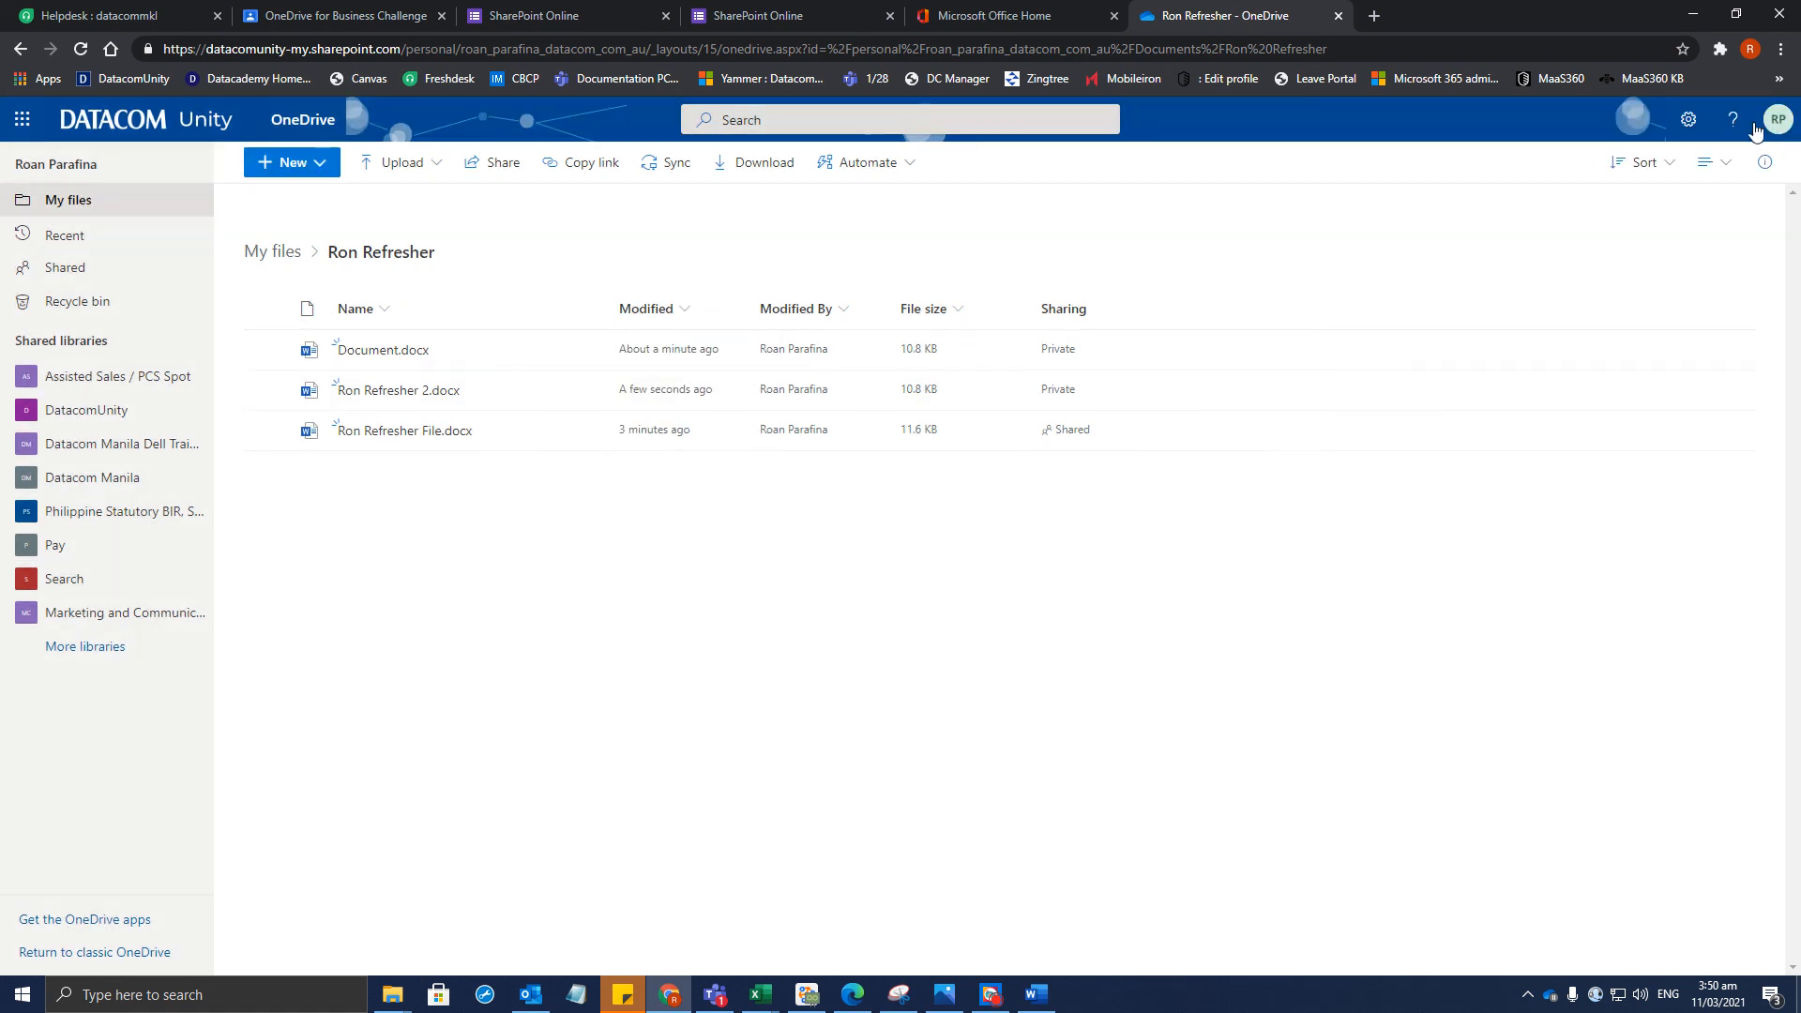
Choose a sort direction in the Sort menu, then bring the desktop Word window forward
click(1672, 175)
click(1419, 233)
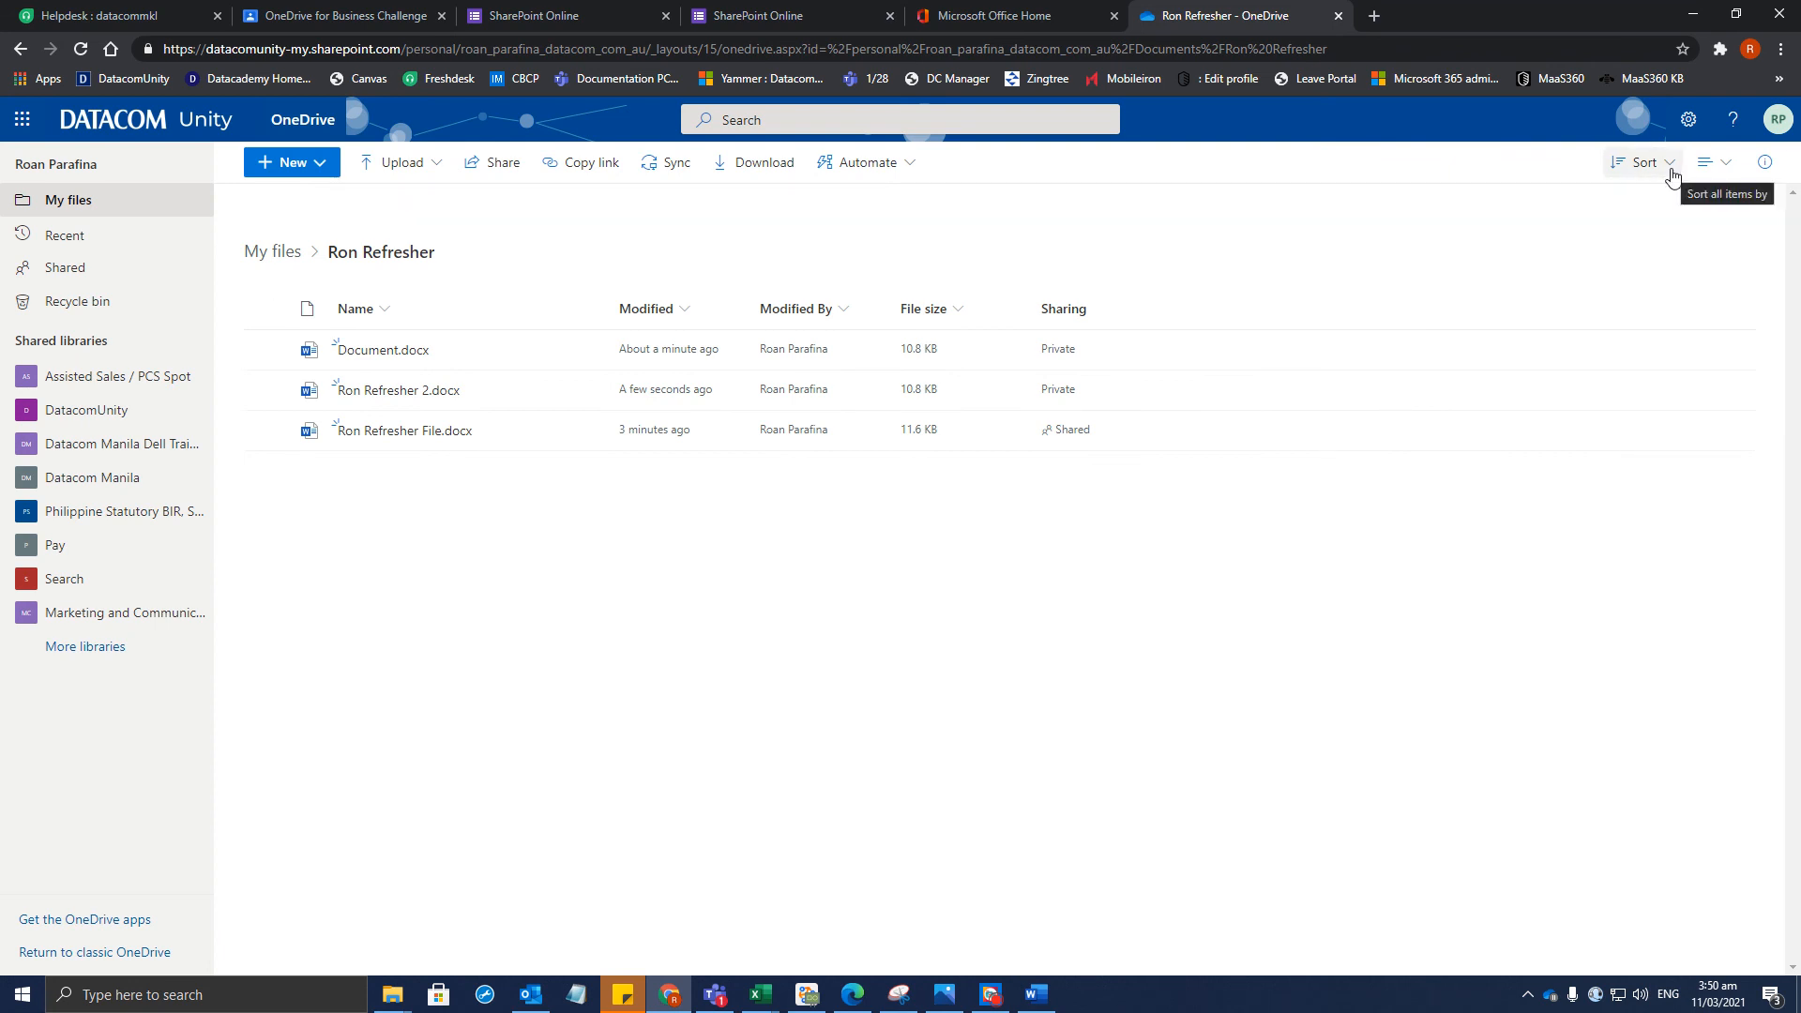
click(1673, 175)
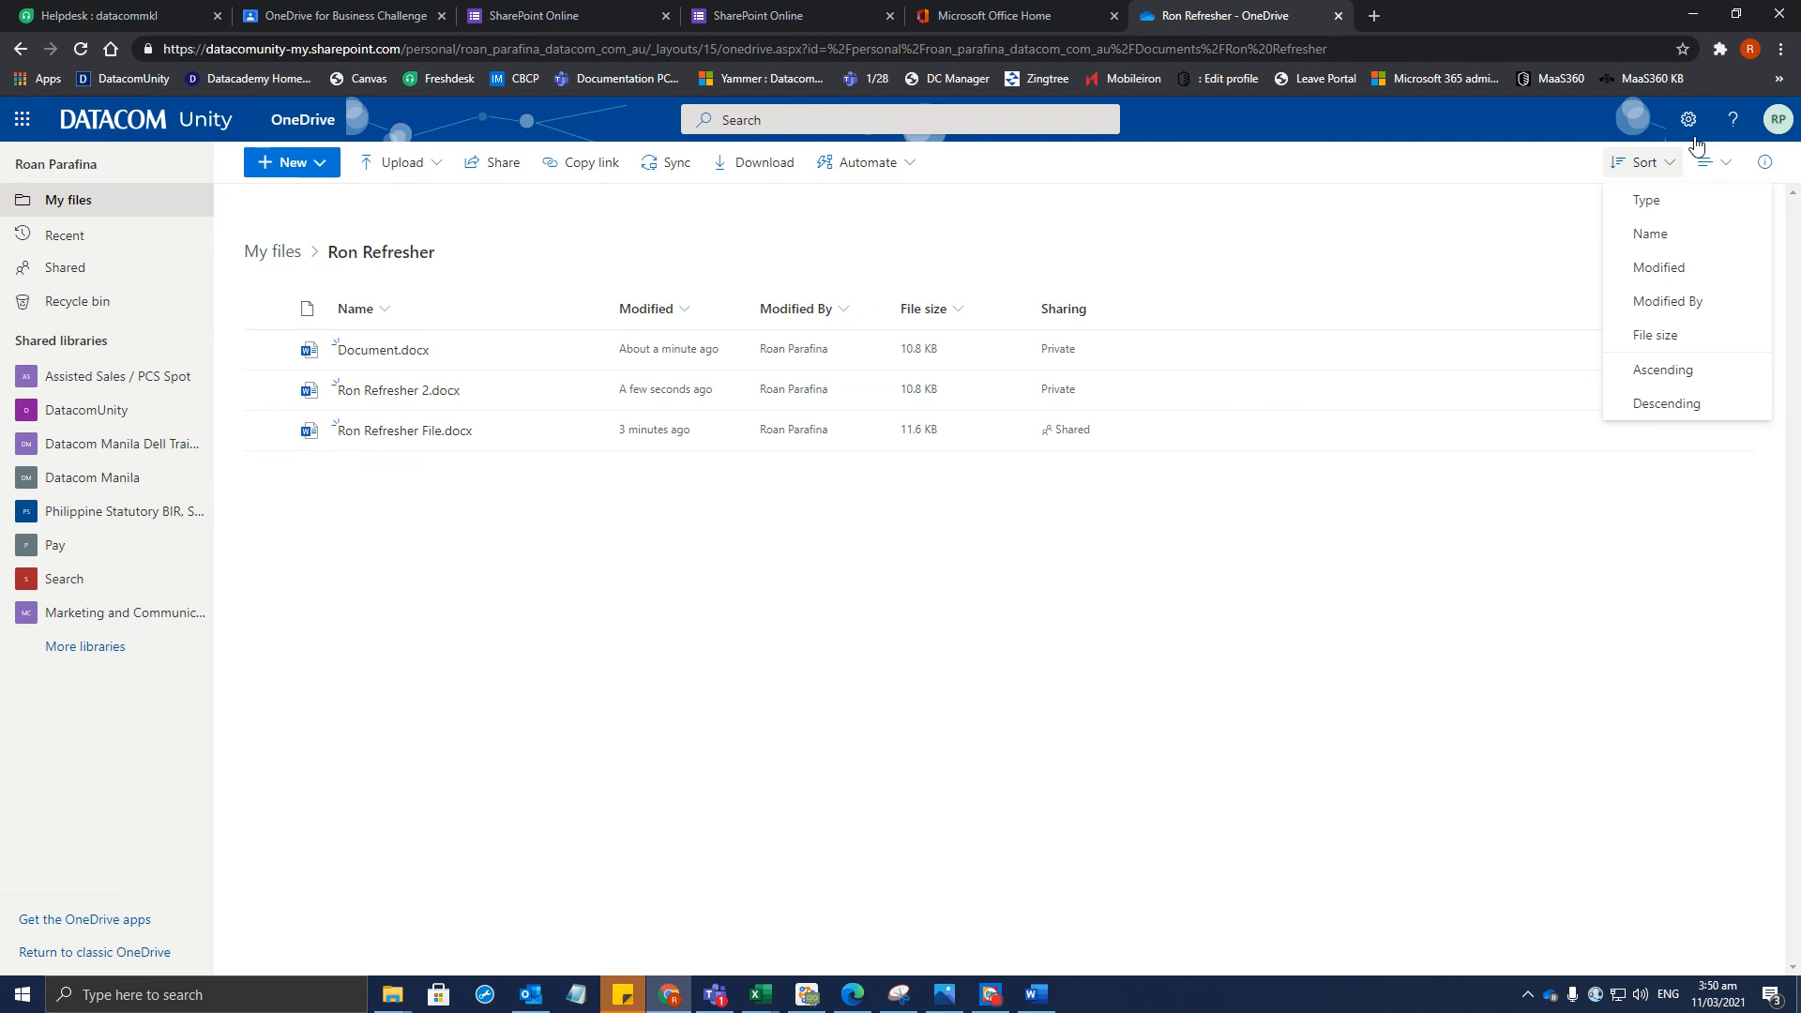
click(1513, 230)
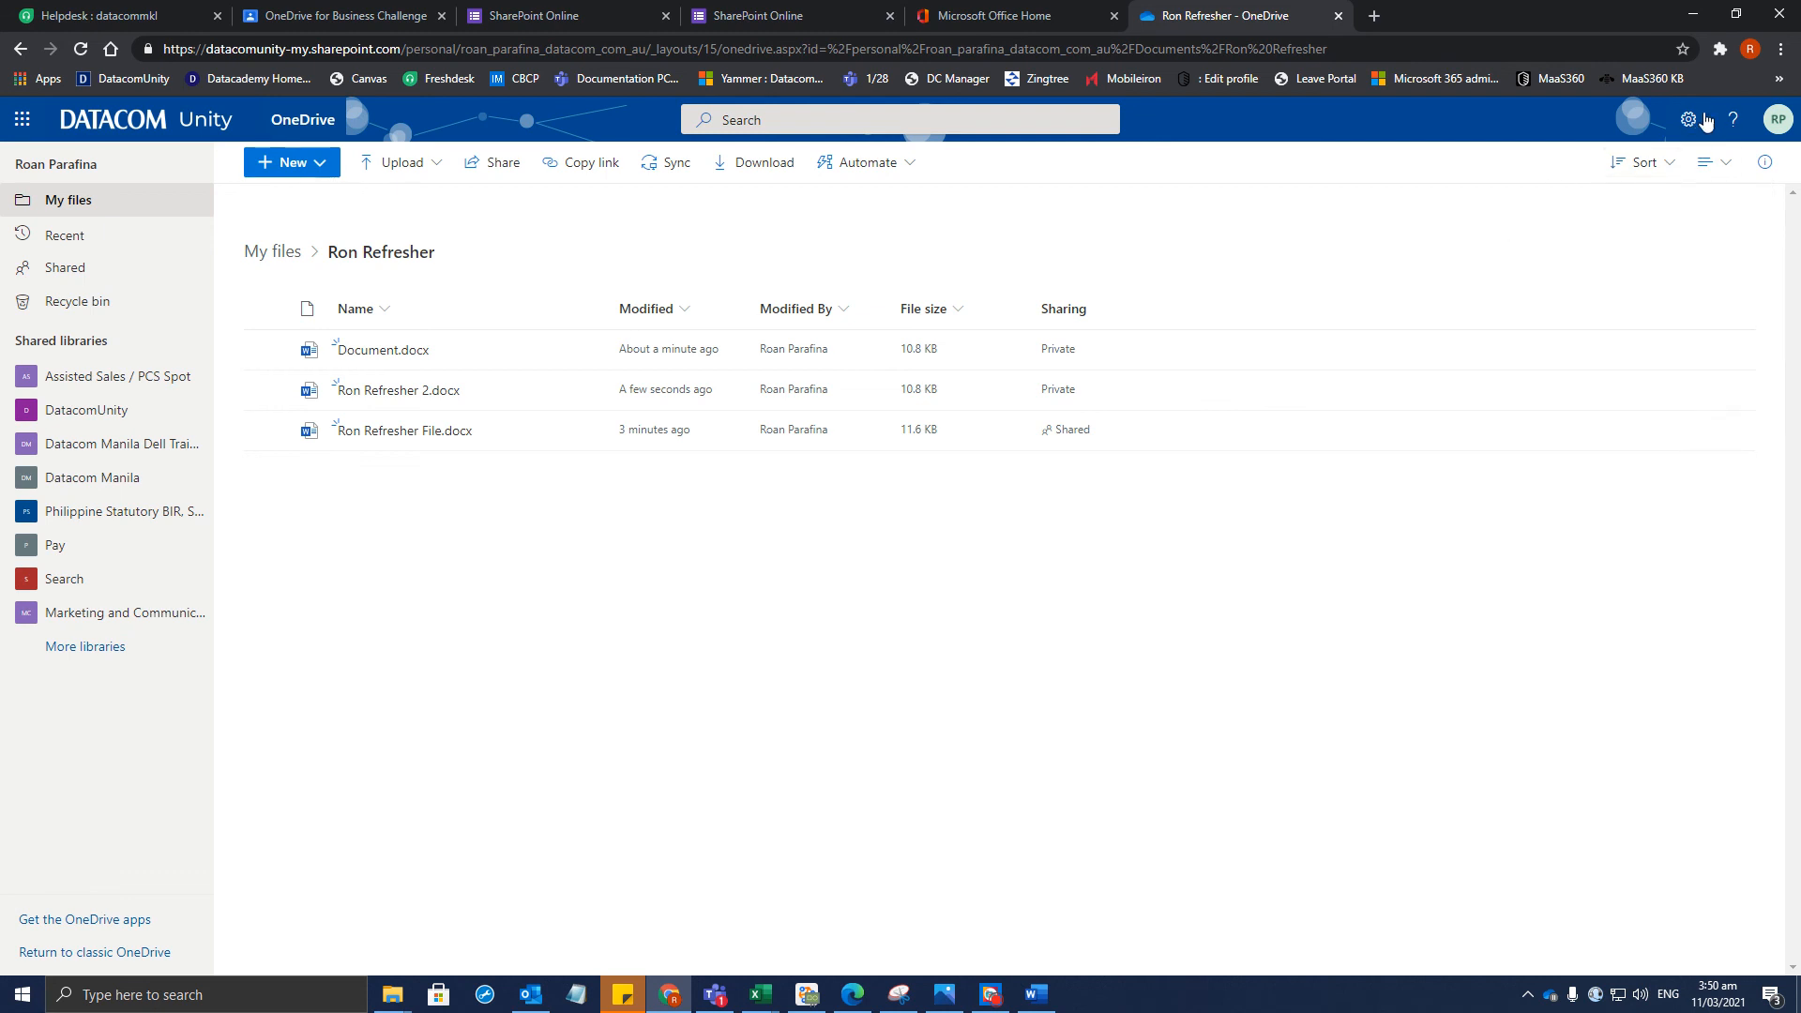
click(1663, 179)
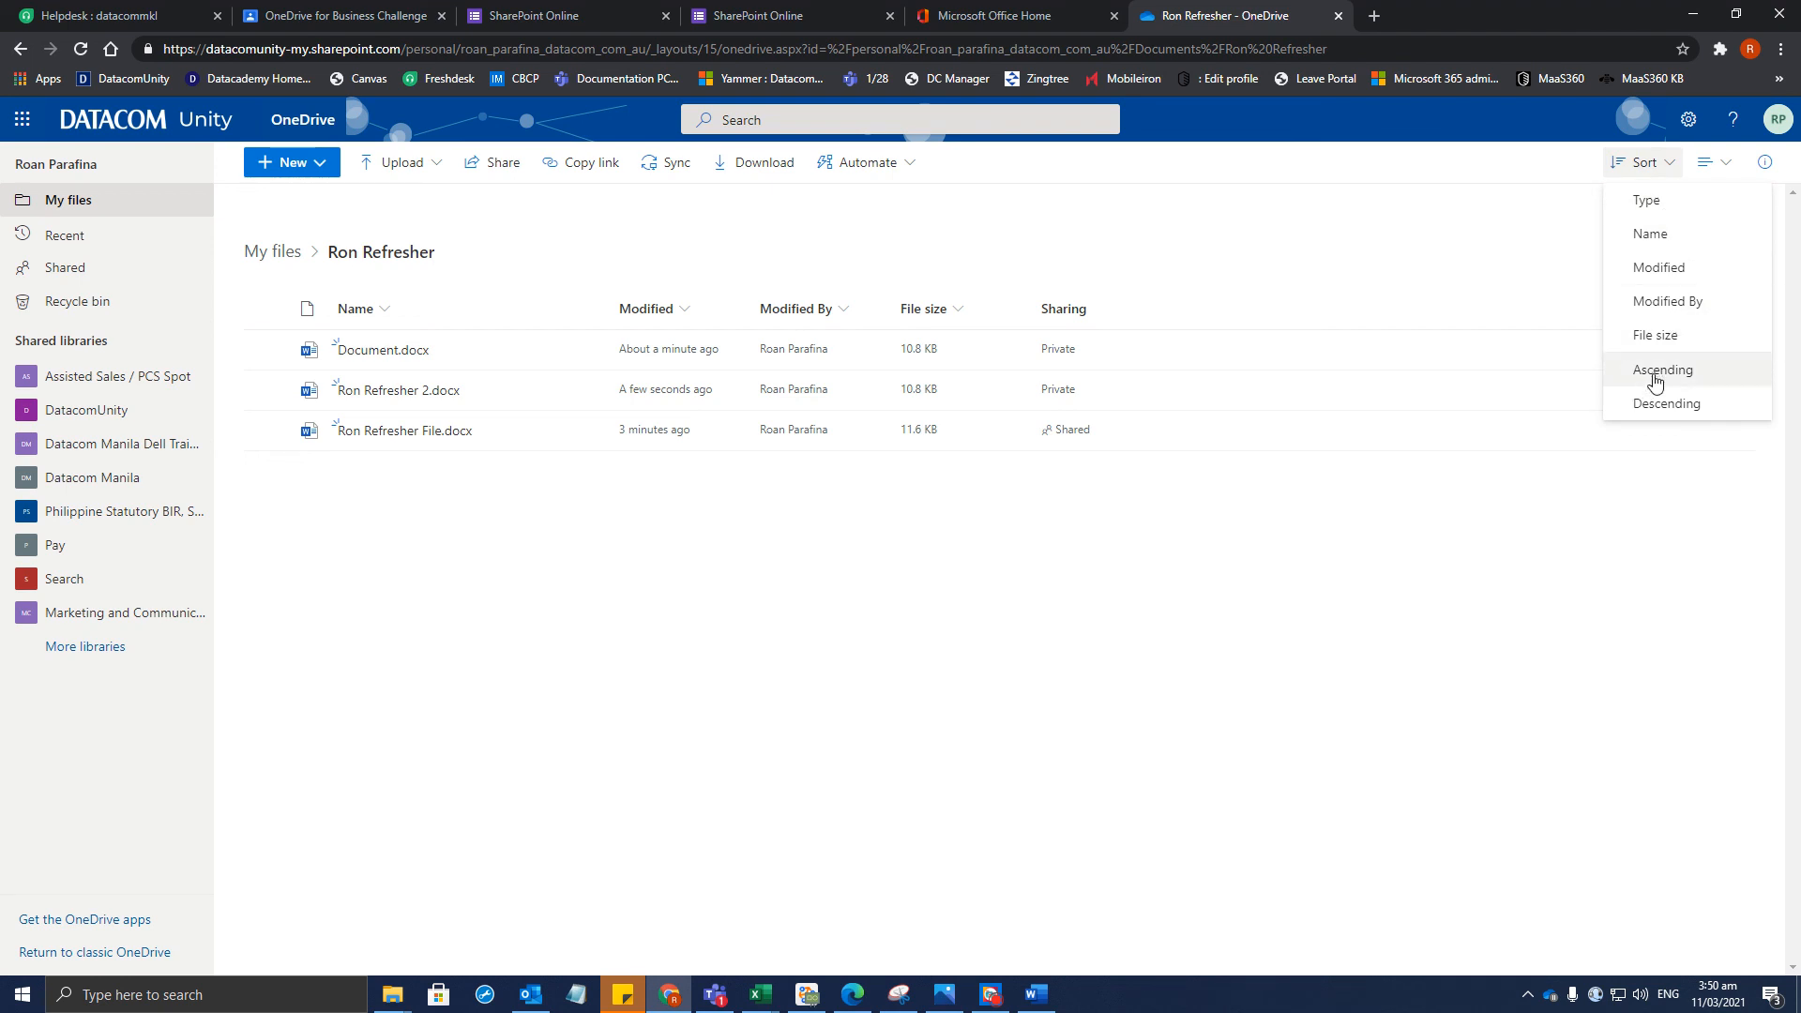
click(1687, 413)
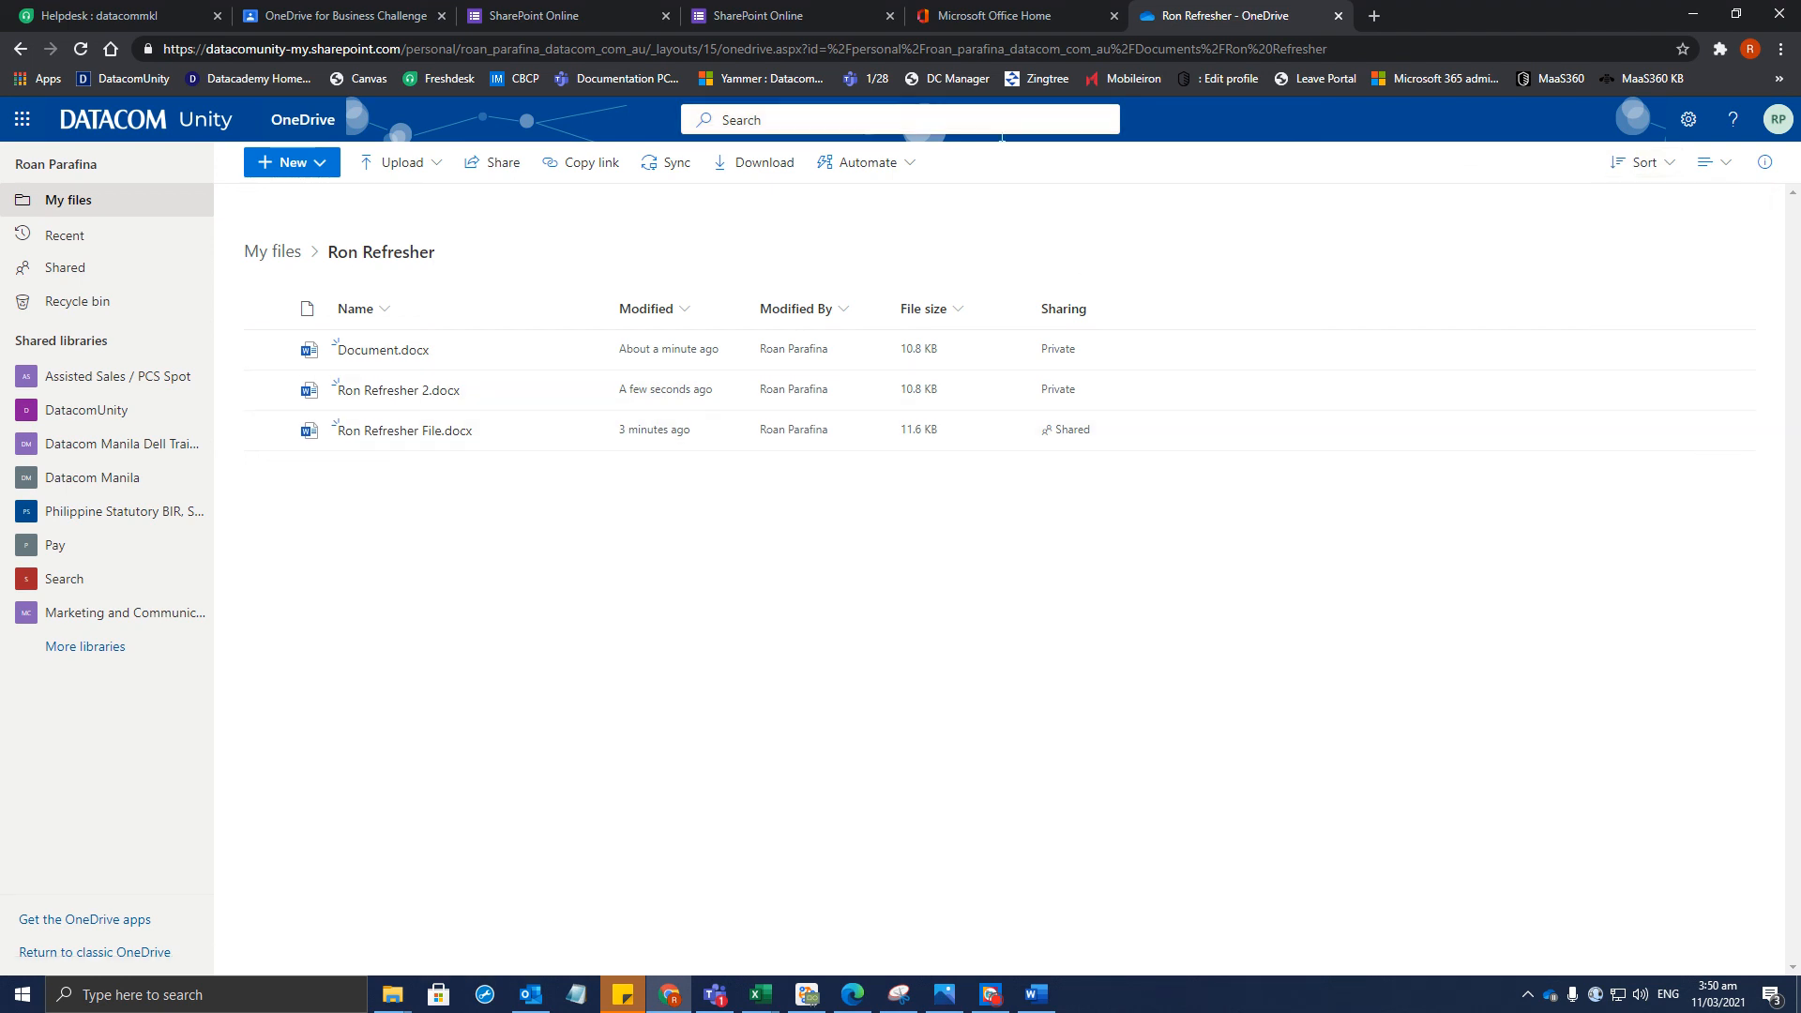
click(1037, 994)
click(990, 994)
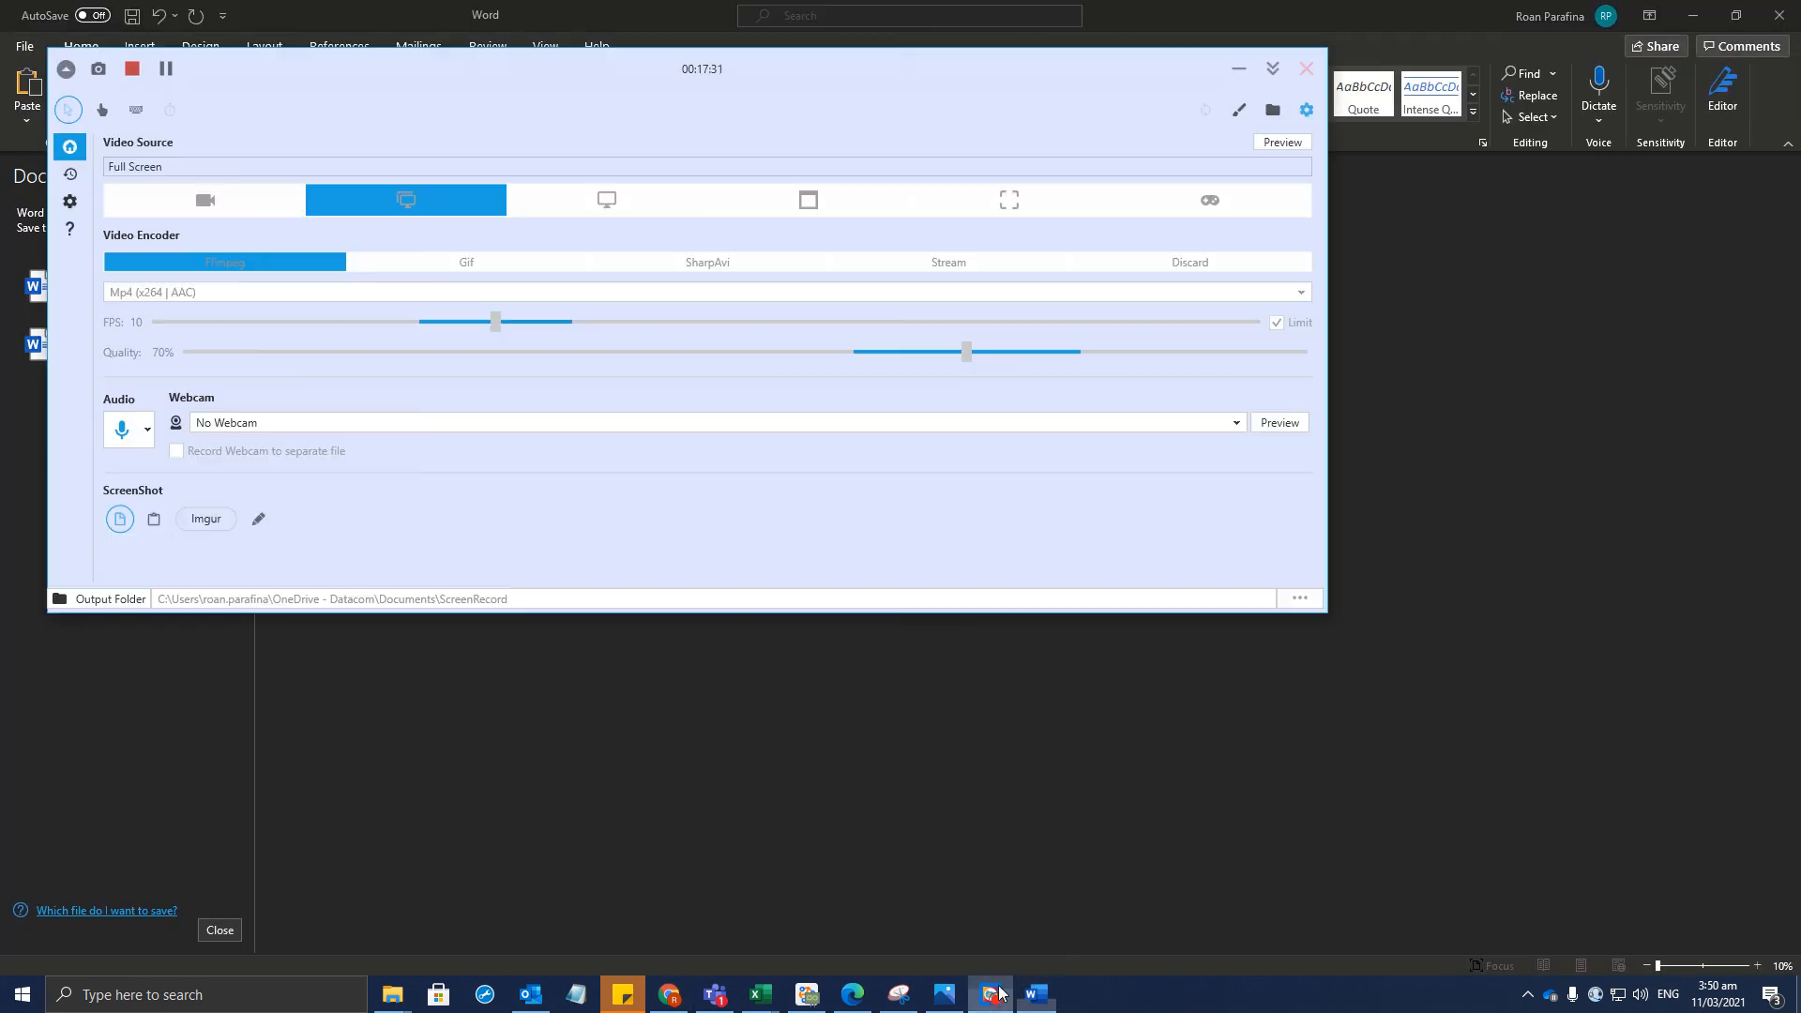